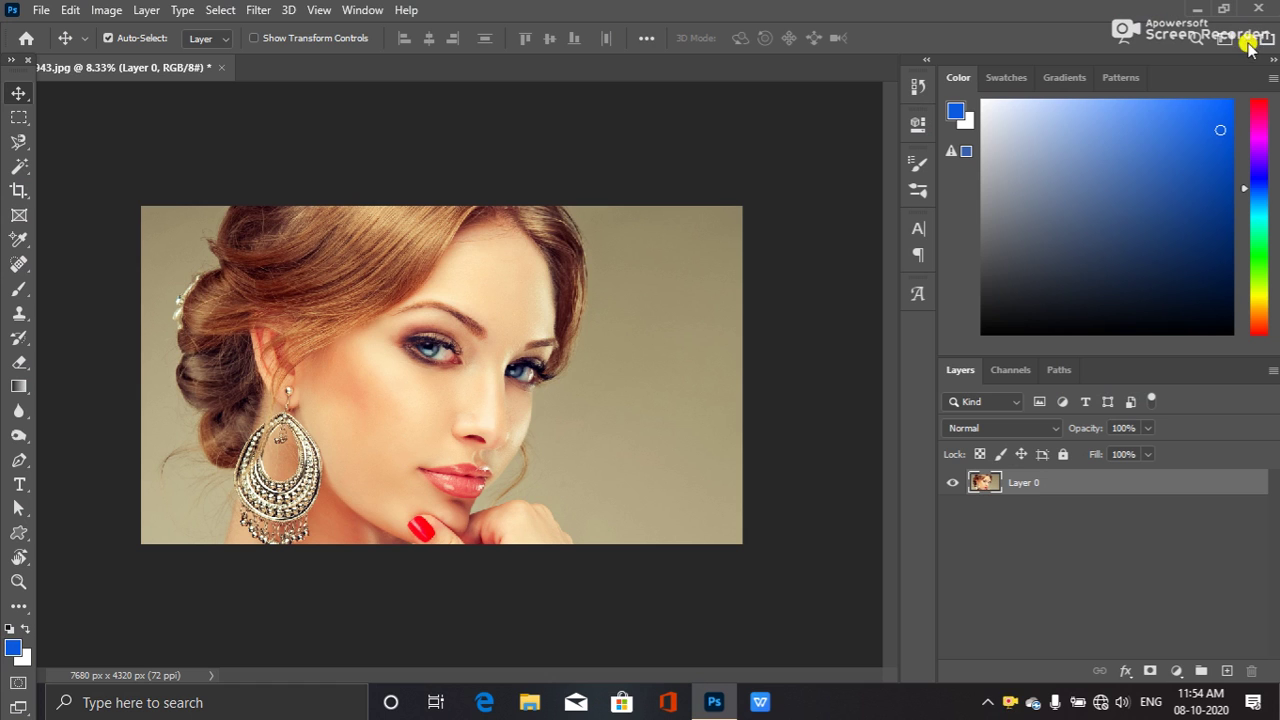
# - Apply the Essentials workspace and dock the floating toolbar beside the document
pyautogui.click(1258, 37)
pyautogui.click(1194, 66)
pyautogui.moveTo(10, 68)
pyautogui.mouseDown()
pyautogui.moveTo(18, 57)
pyautogui.moveTo(29, 109)
pyautogui.moveTo(10, 86)
pyautogui.mouseUp()
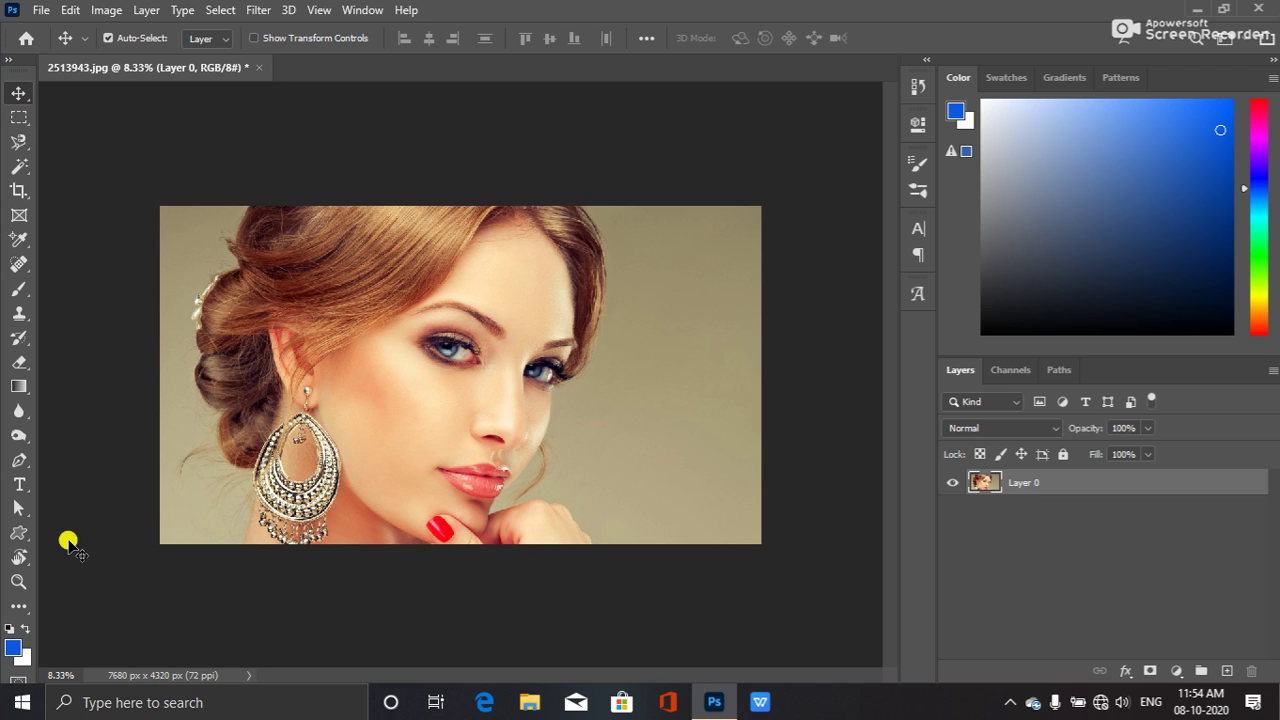
pyautogui.moveTo(1242, 664); pyautogui.dragTo(1215, 664)
pyautogui.click(1249, 39)
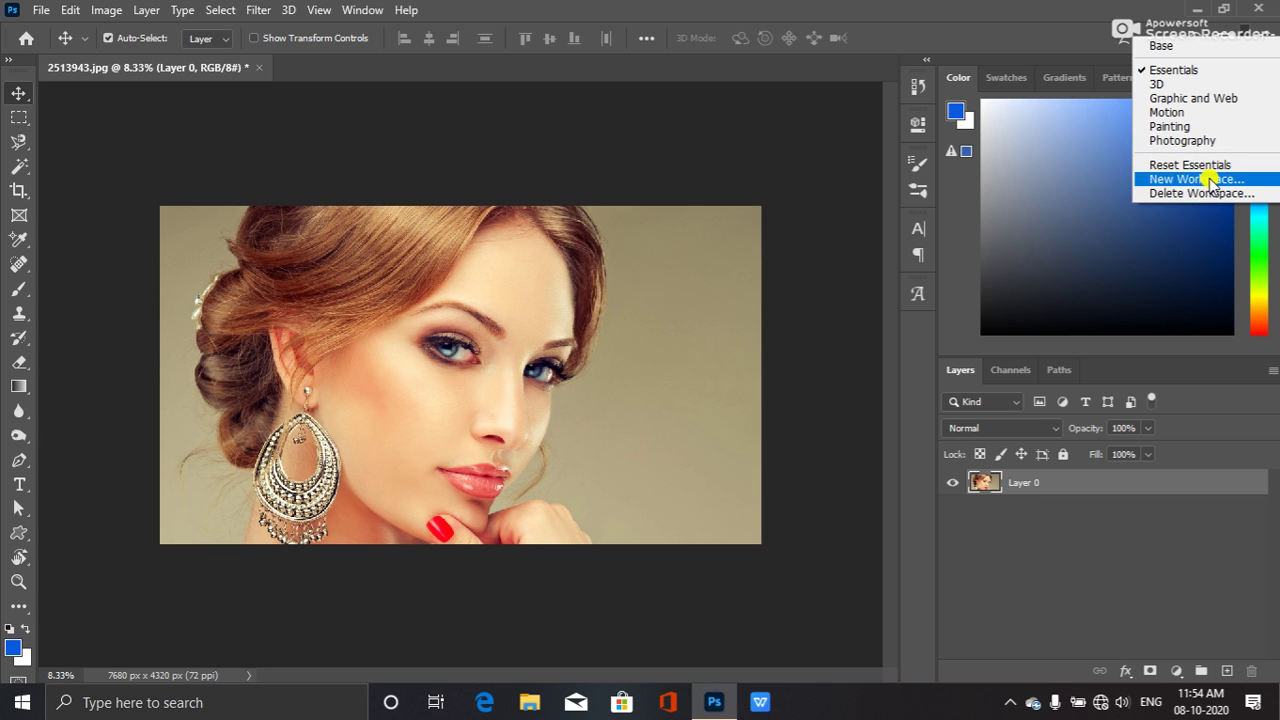
pyautogui.click(1222, 8)
pyautogui.click(1225, 10)
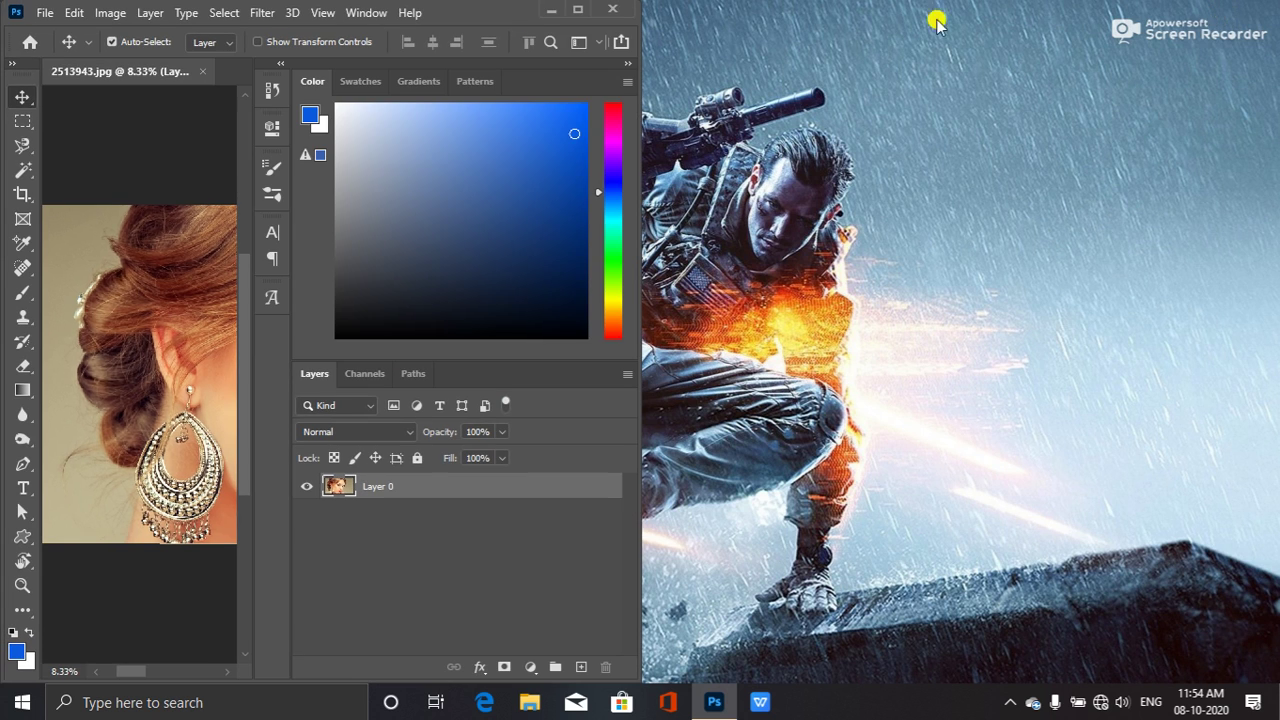
pyautogui.click(578, 10)
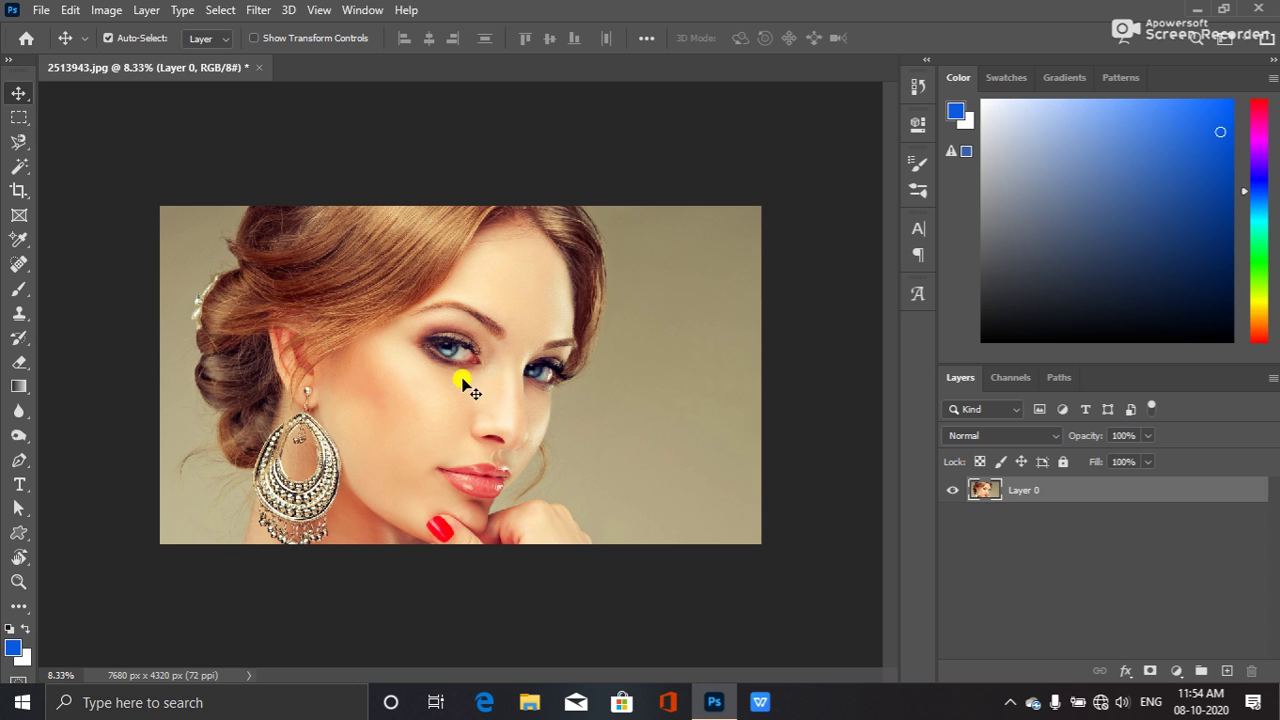
# - Examine the skin texture between the eyelid and eyebrow of the portrait at about 200% magnification
pyautogui.press('ctrl')
pyautogui.scroll(8, 462, 300)
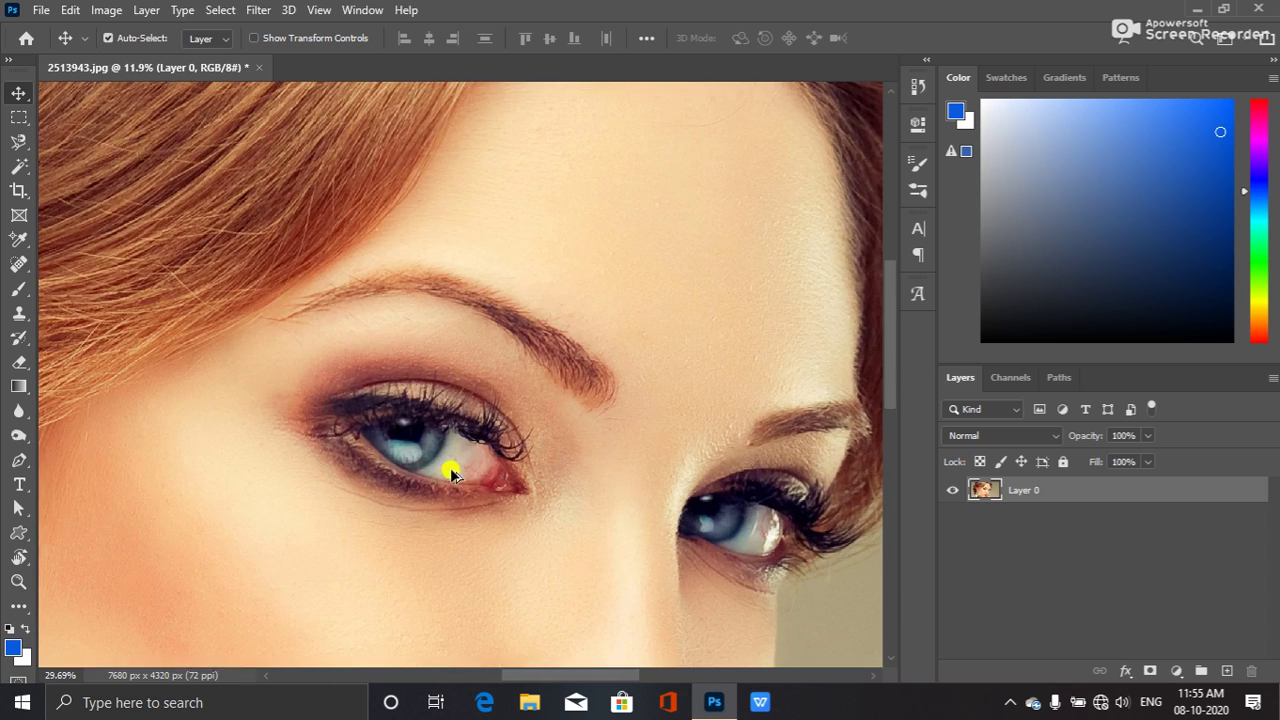
pyautogui.scroll(4, 452, 474)
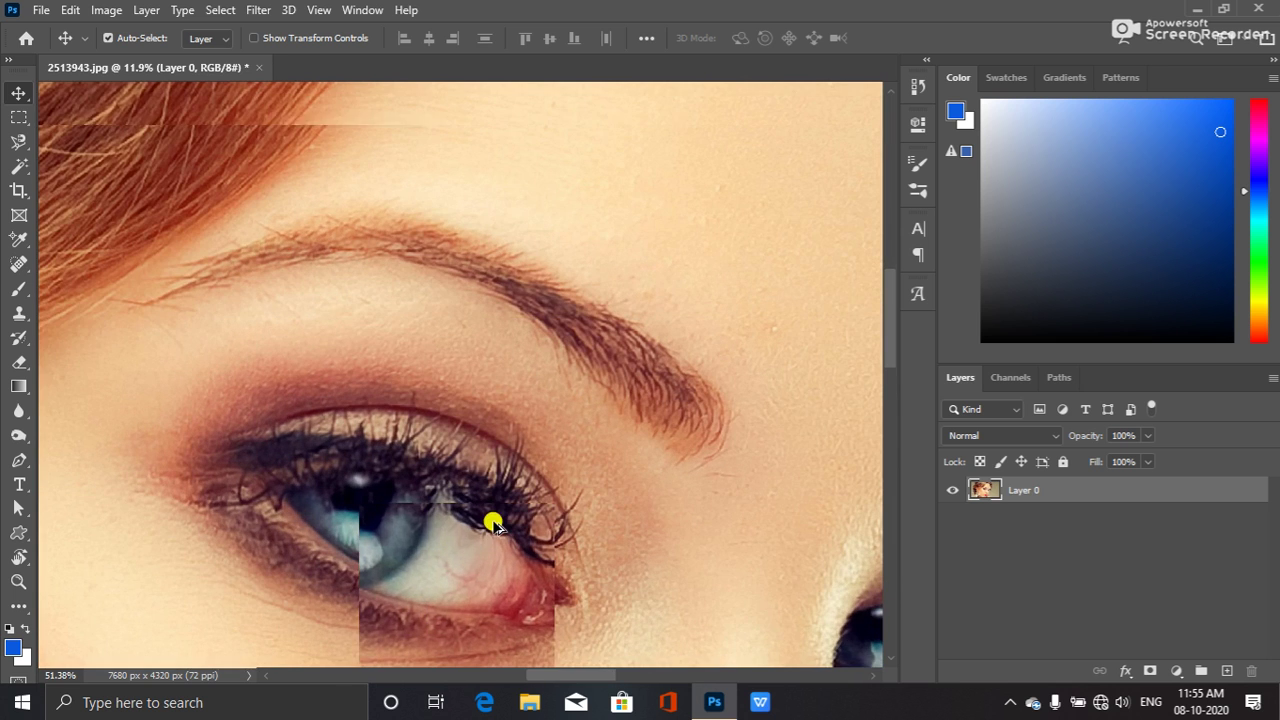
pyautogui.scroll(3, 493, 522)
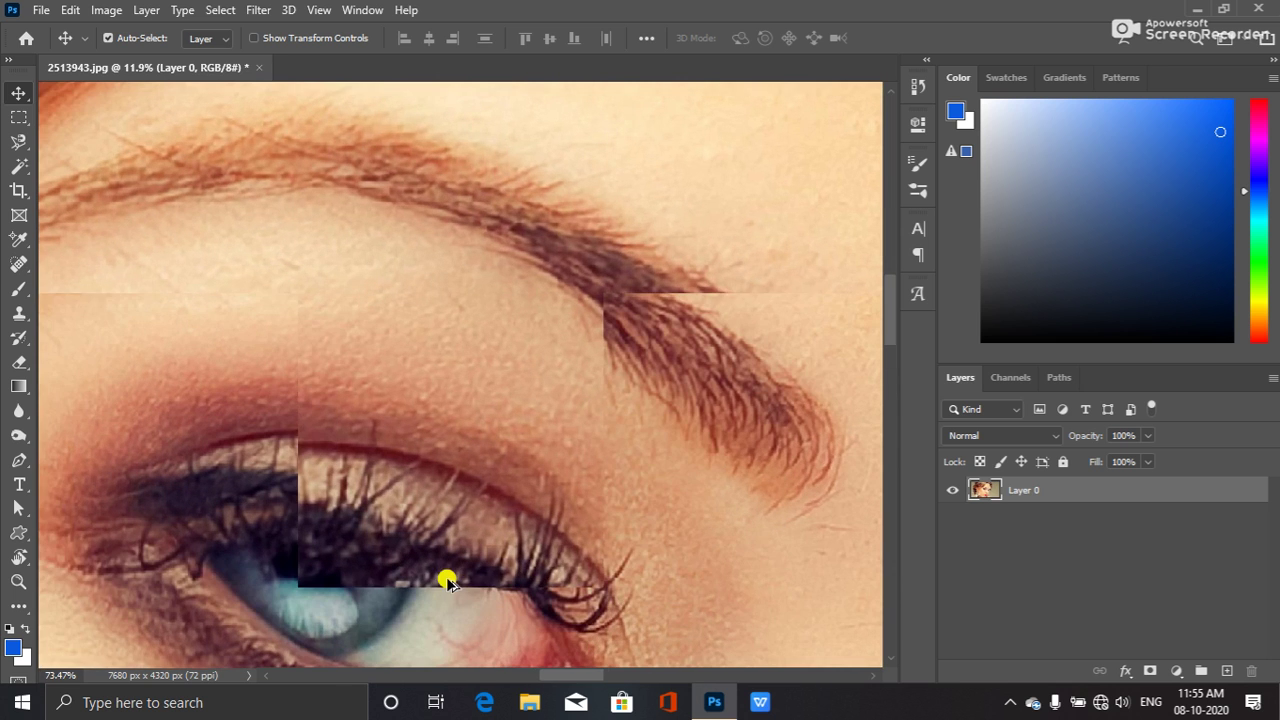
pyautogui.scroll(3, 420, 570)
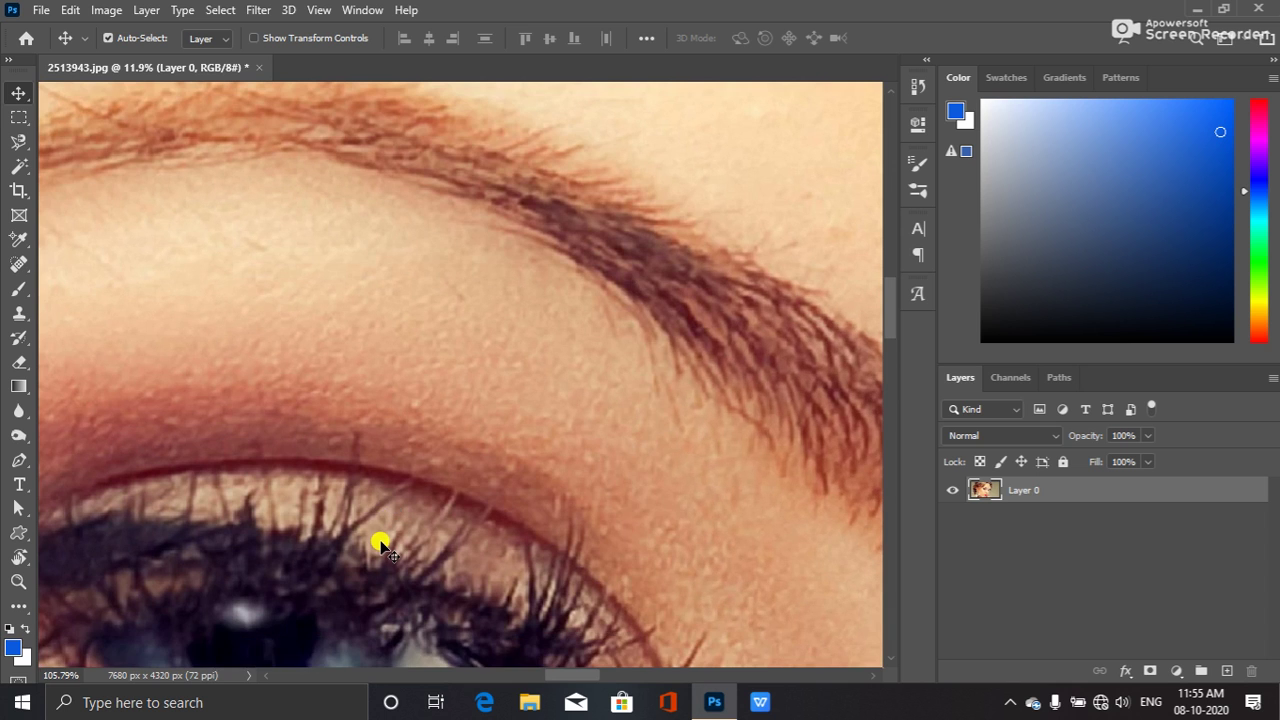
pyautogui.scroll(1, 380, 545)
pyautogui.scroll(1, 380, 540)
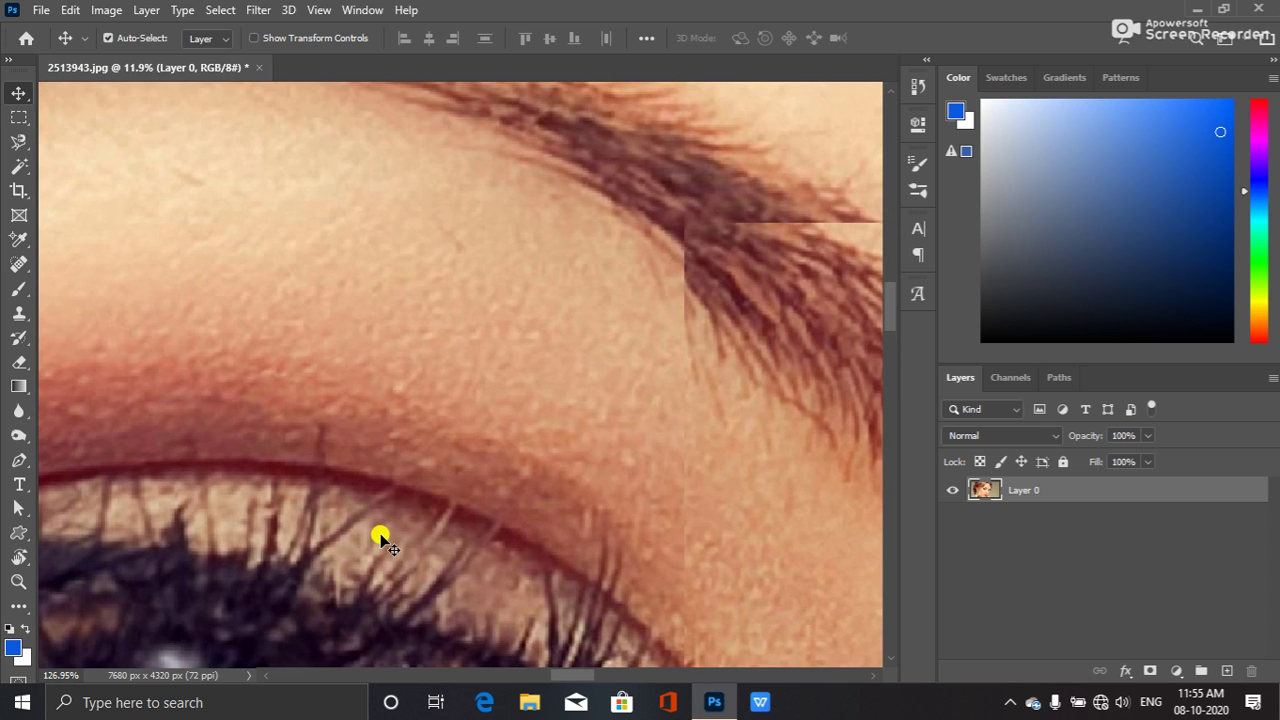
pyautogui.scroll(1, 396, 517)
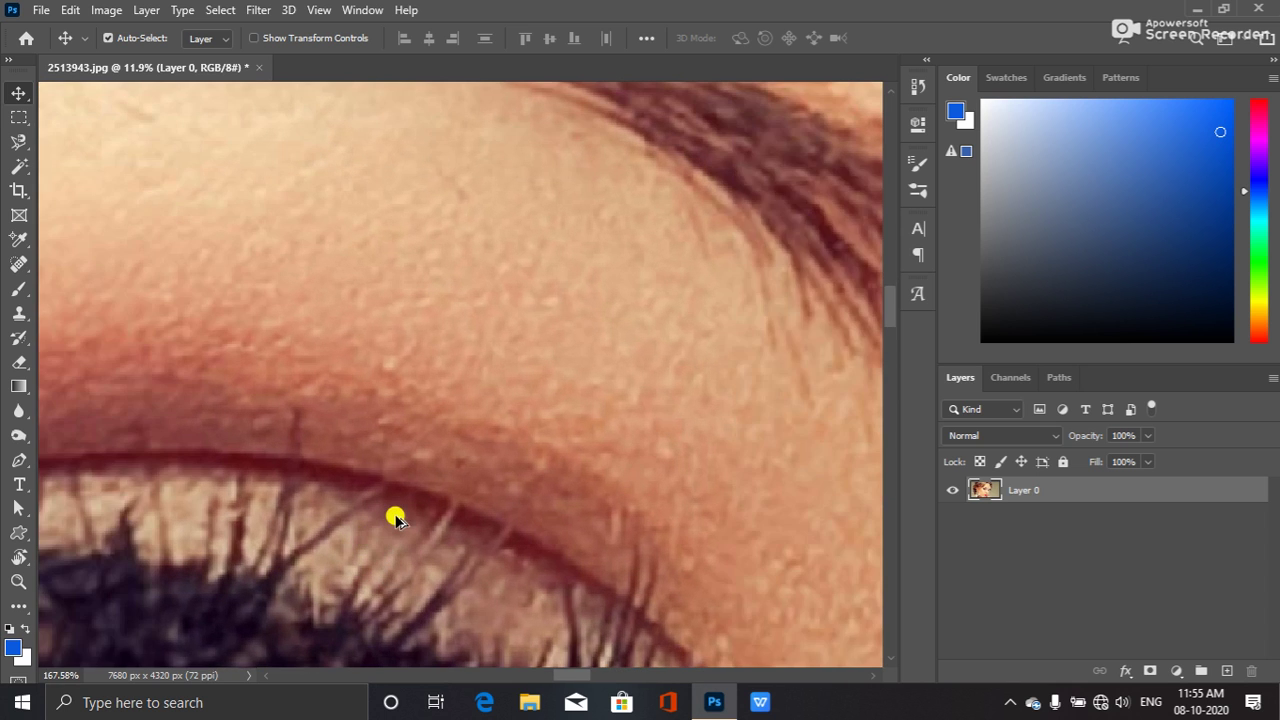
pyautogui.scroll(1, 396, 517)
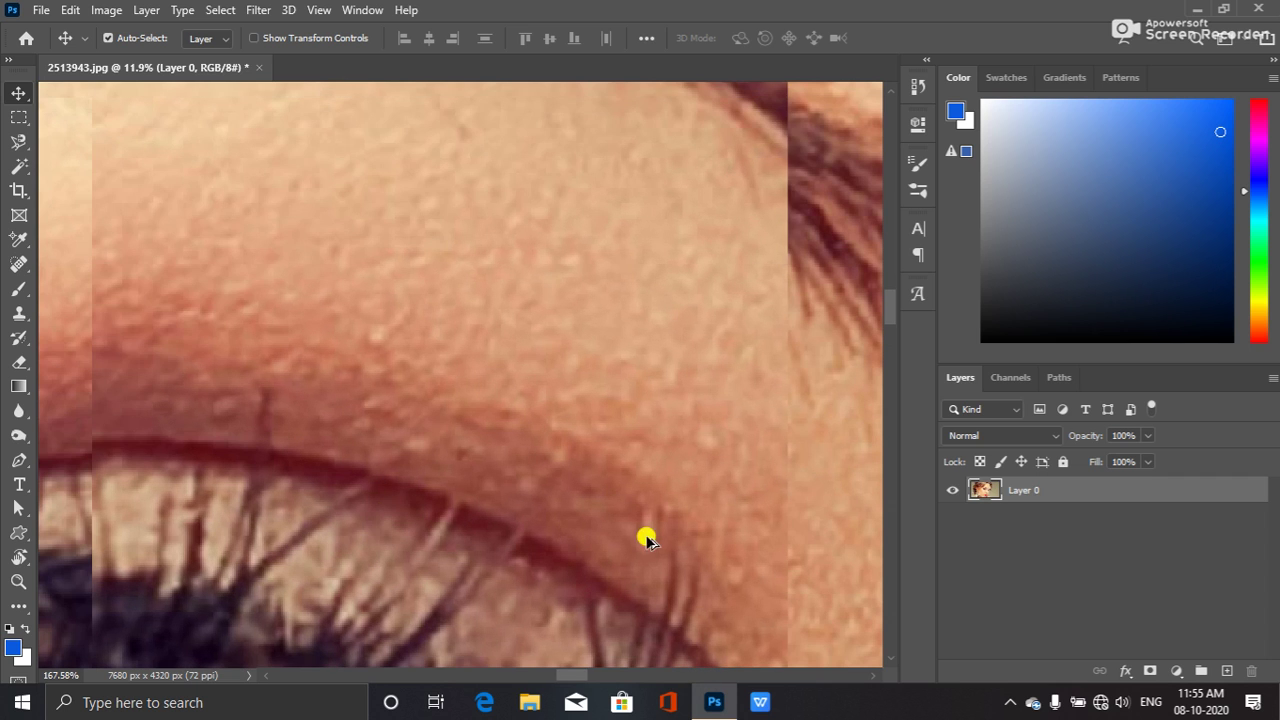
pyautogui.moveTo(887, 309); pyautogui.dragTo(891, 303)
pyautogui.scroll(-5, 891, 303)
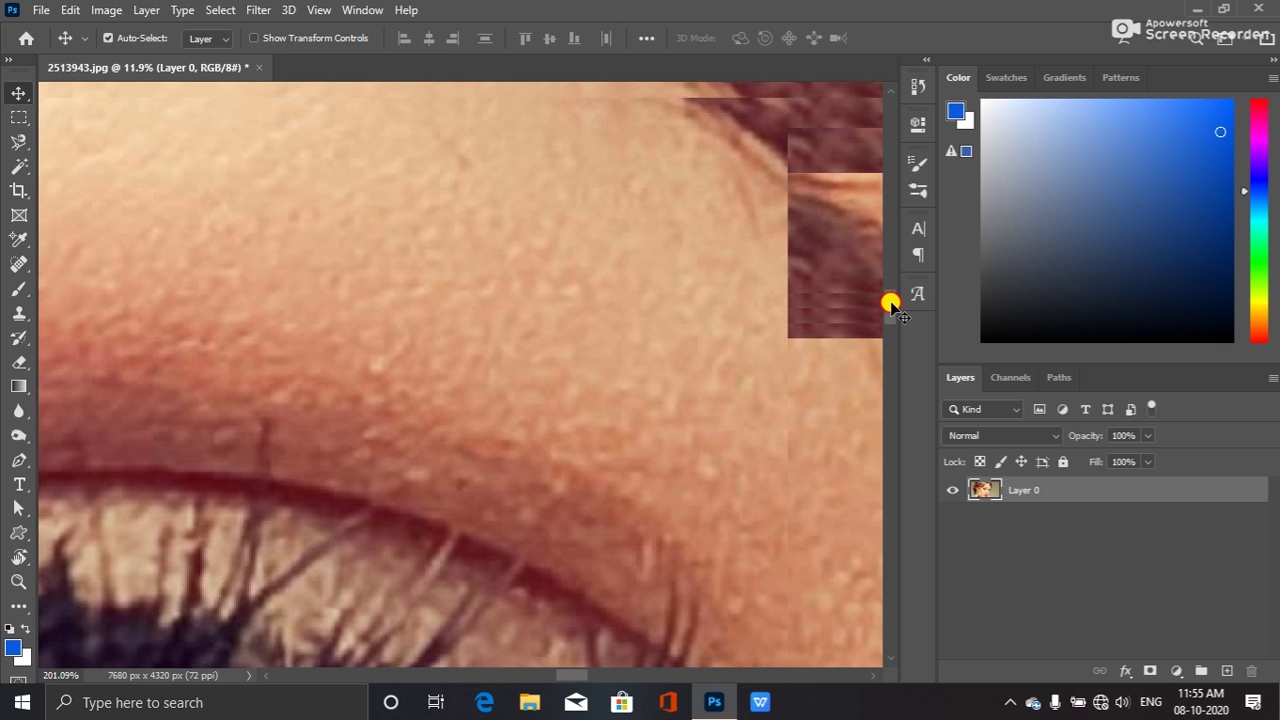
pyautogui.scroll(5, 891, 303)
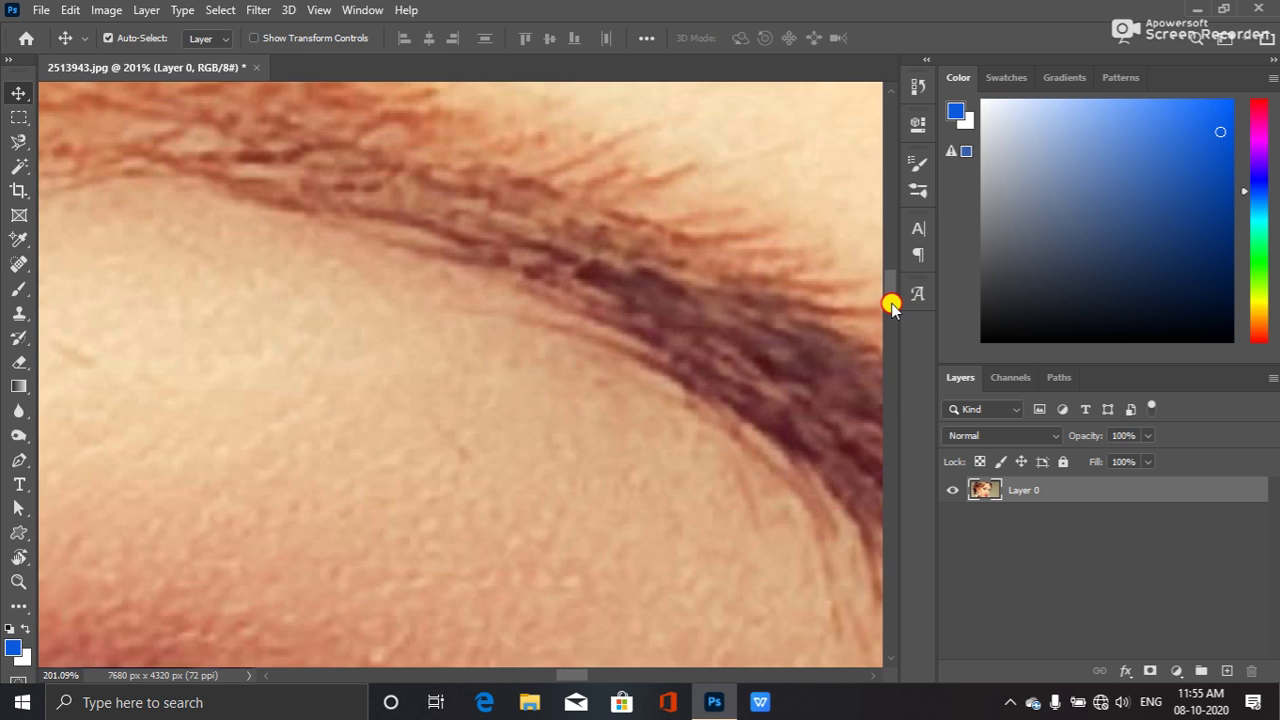
# - Review the portrait at decreasing magnification until the whole face is in view at about 14.6%
pyautogui.scroll(-6, 616, 384)
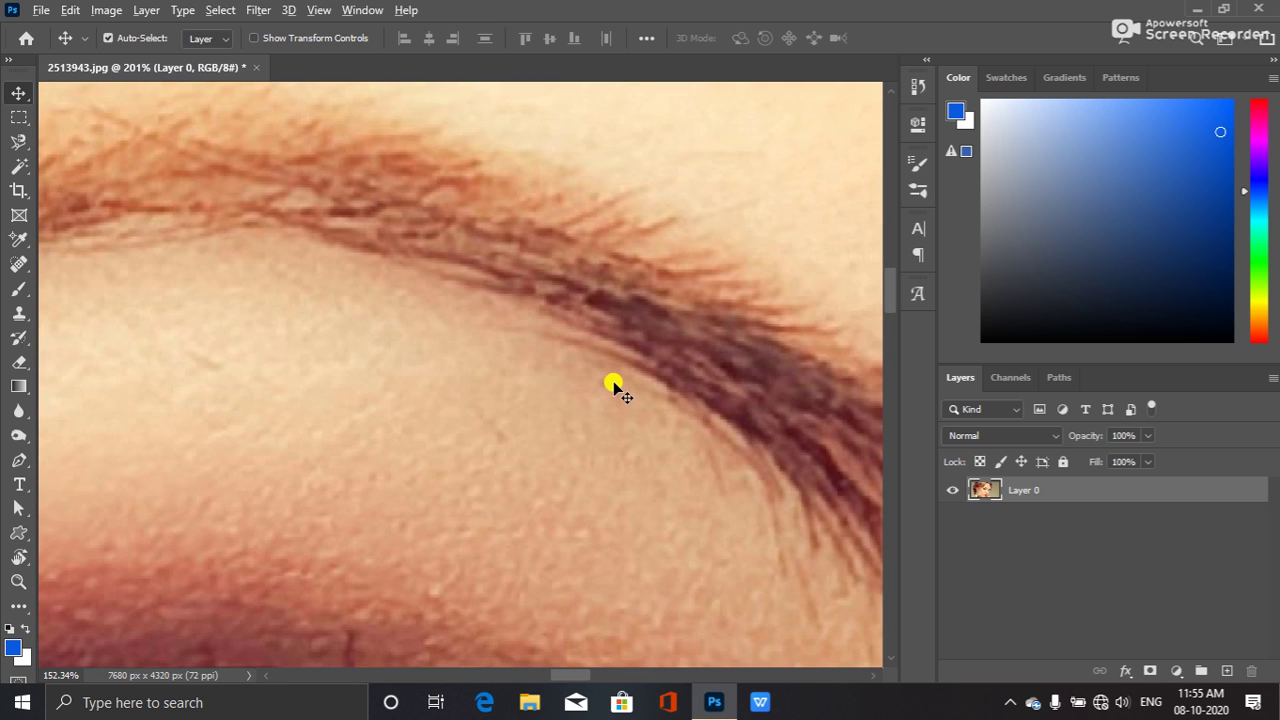
pyautogui.scroll(-3, 605, 374)
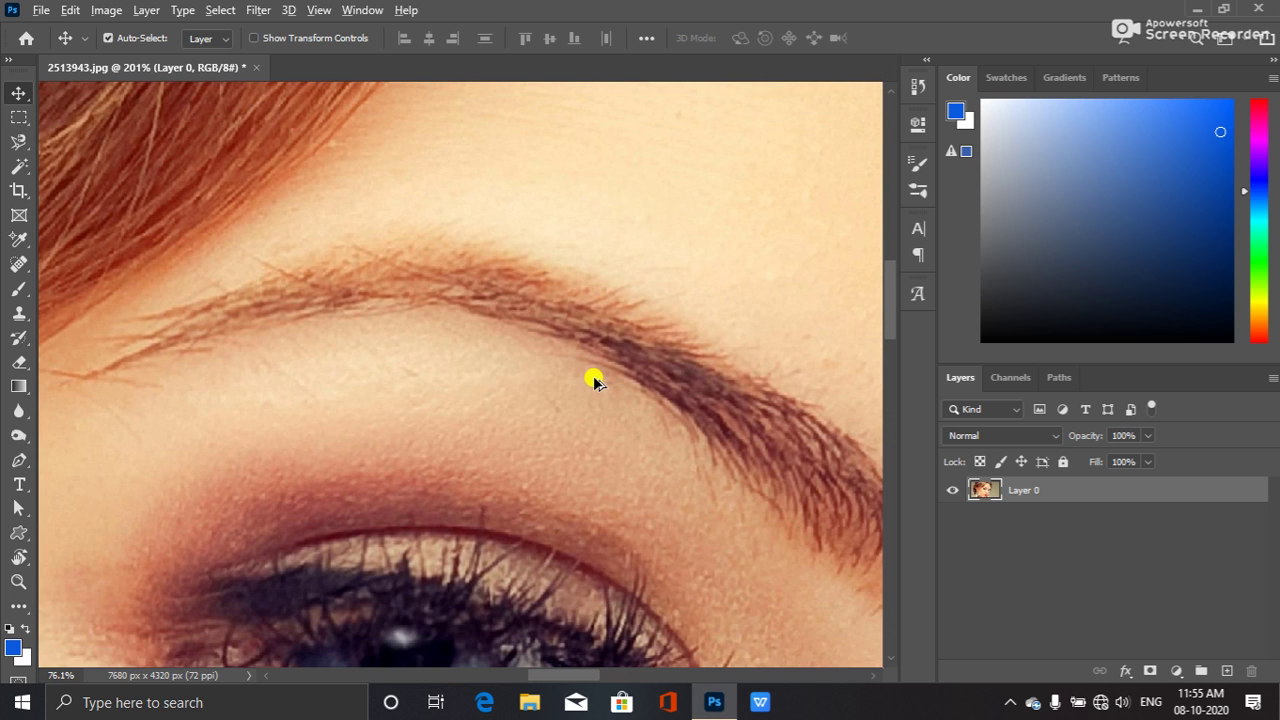
pyautogui.scroll(-2, 591, 378)
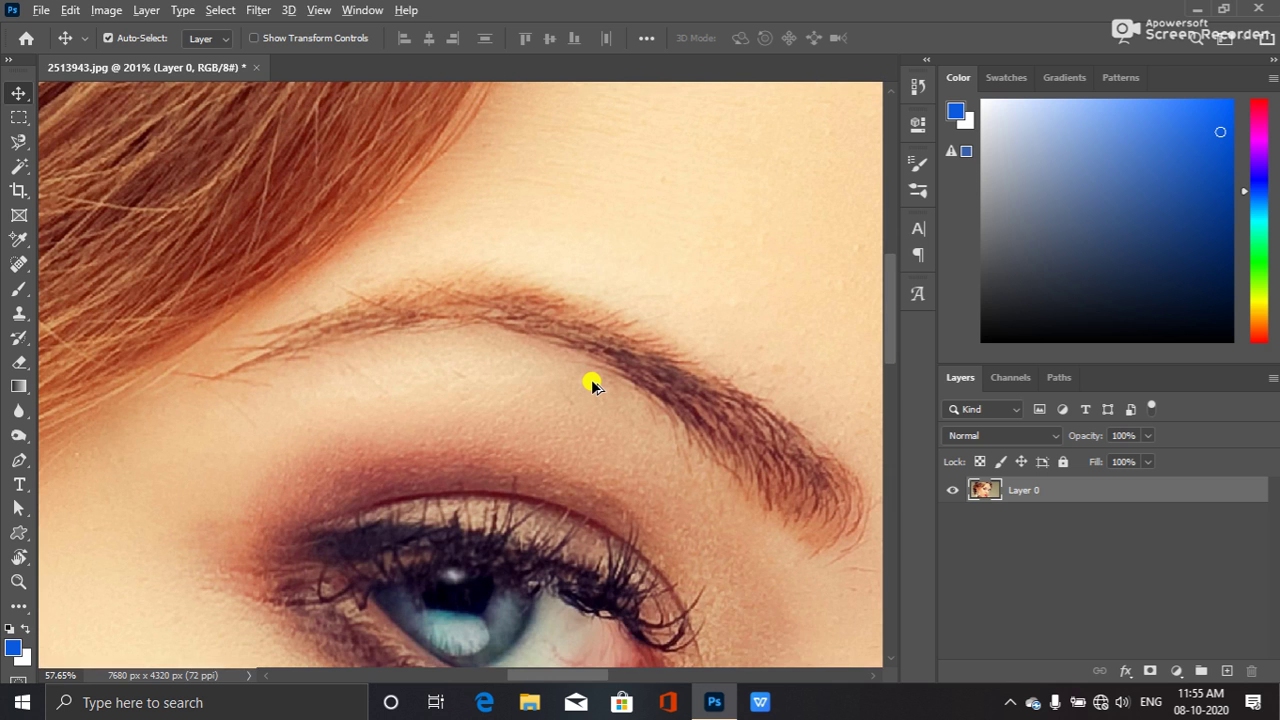
pyautogui.scroll(-2, 592, 381)
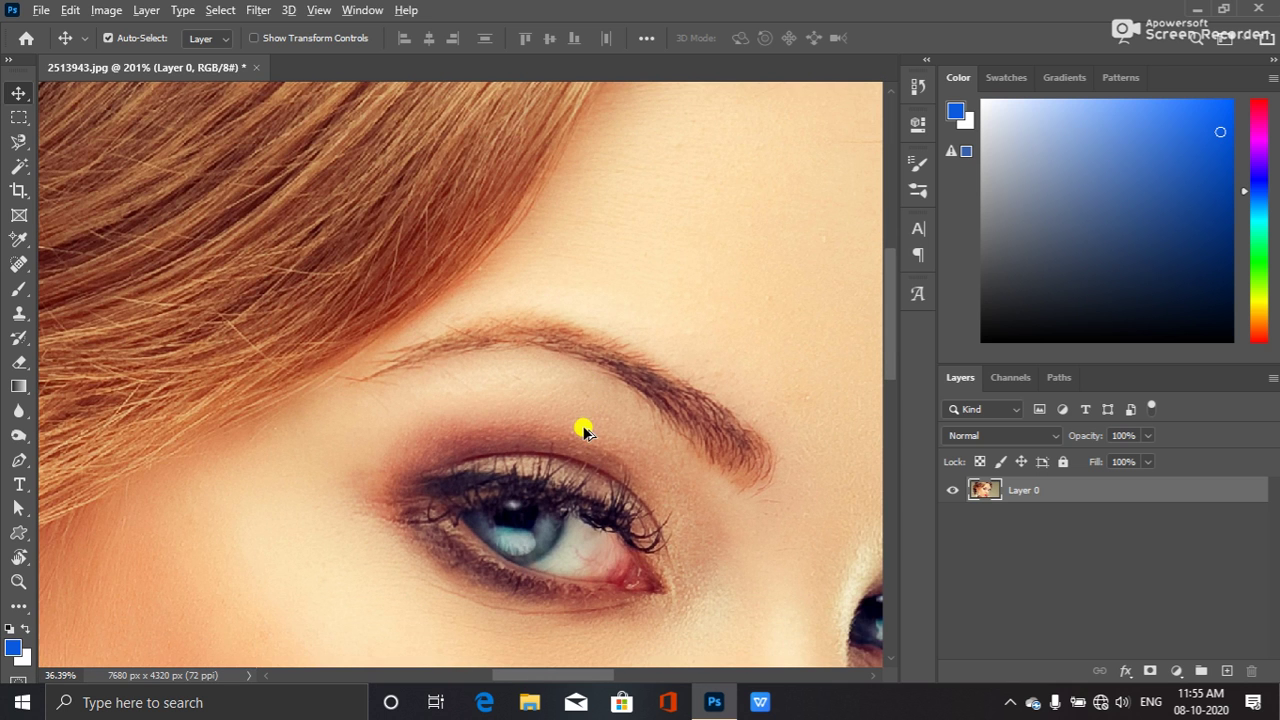
pyautogui.scroll(-1, 585, 430)
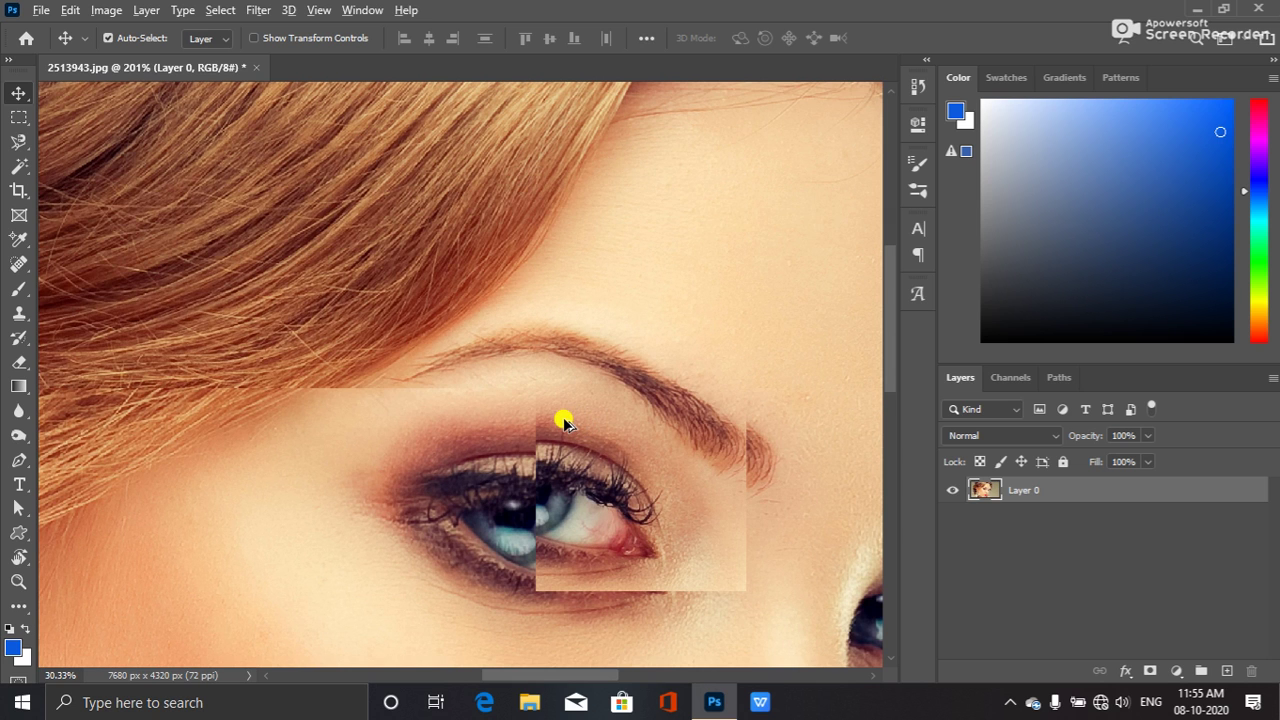
pyautogui.scroll(-1, 563, 417)
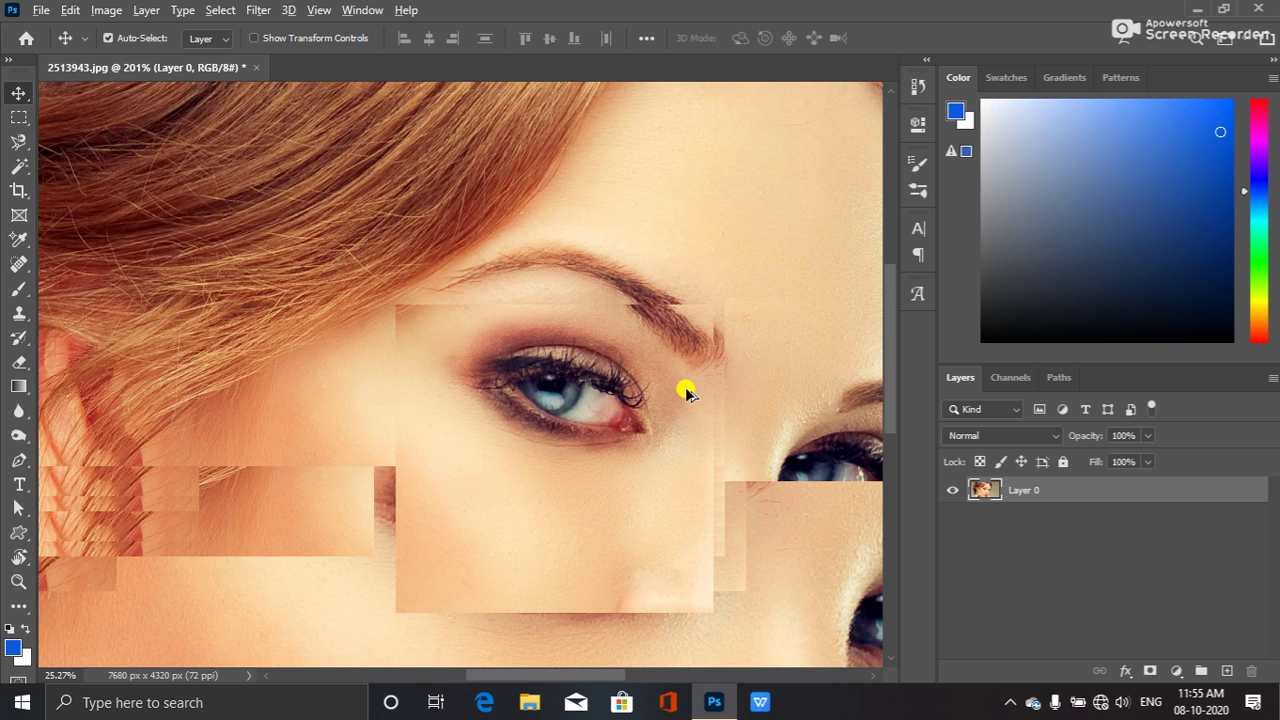
pyautogui.scroll(-1, 659, 394)
pyautogui.scroll(-3, 660, 398)
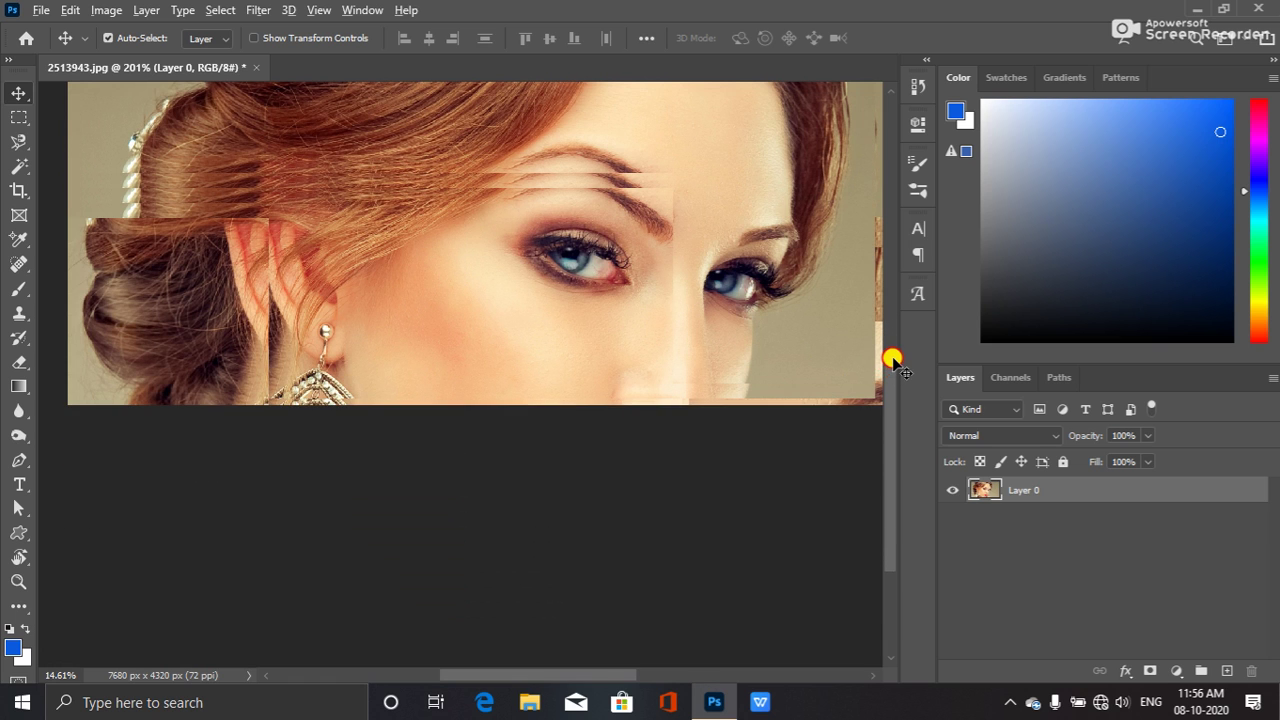
pyautogui.moveTo(888, 435); pyautogui.dragTo(916, 360)
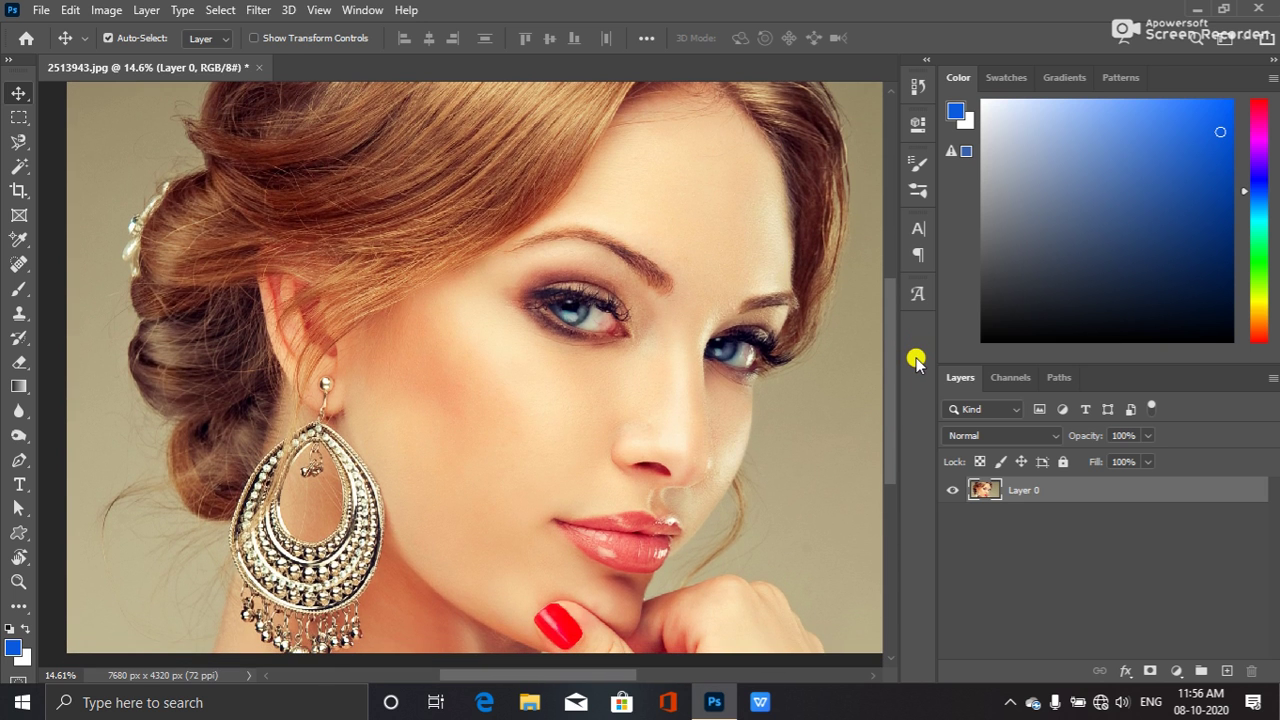
# - Create a blank layer above Layer 0 and duplicate Layer 0 beneath it, leaving the original hidden
pyautogui.click(1226, 671)
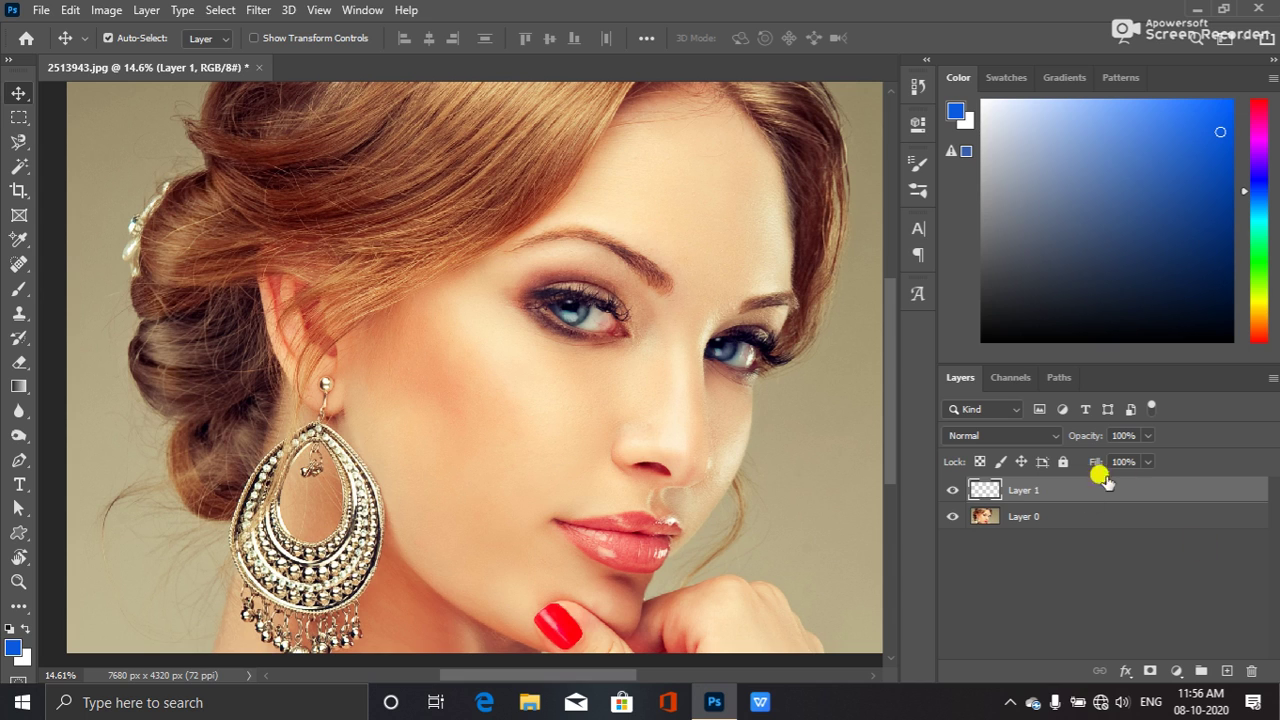
pyautogui.click(1022, 528)
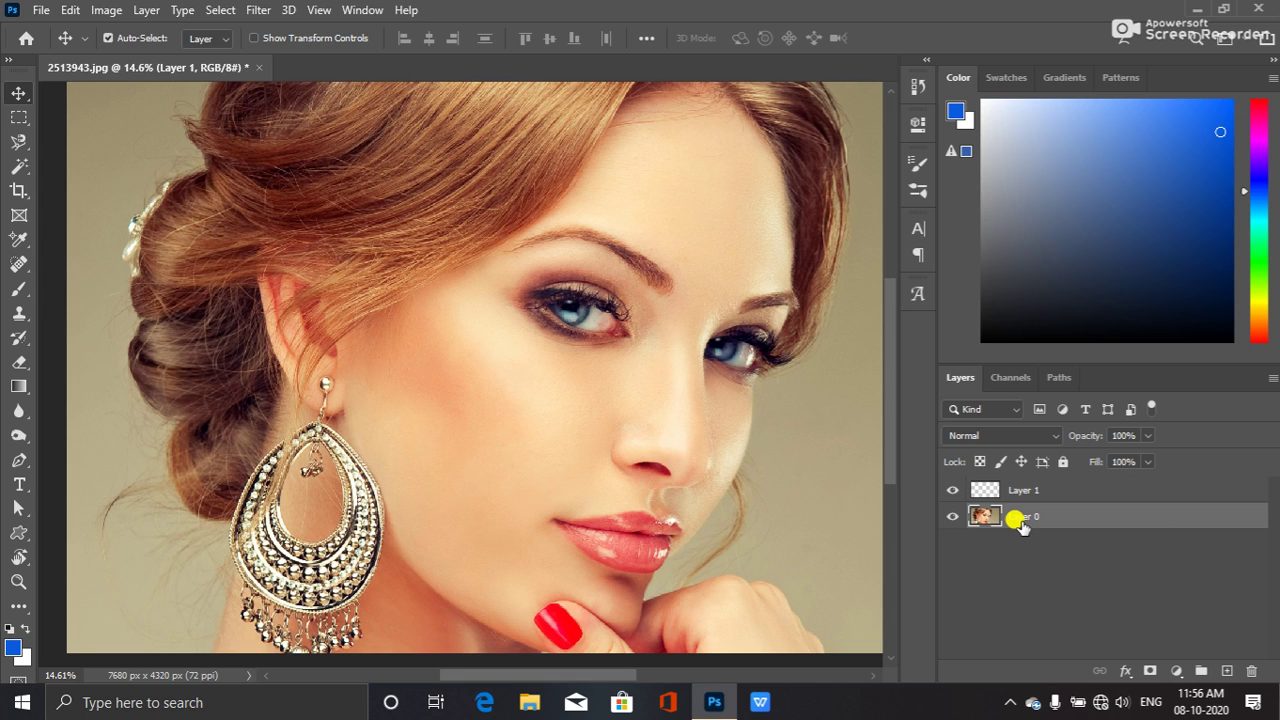
pyautogui.hotkey('ctrl', 'j')
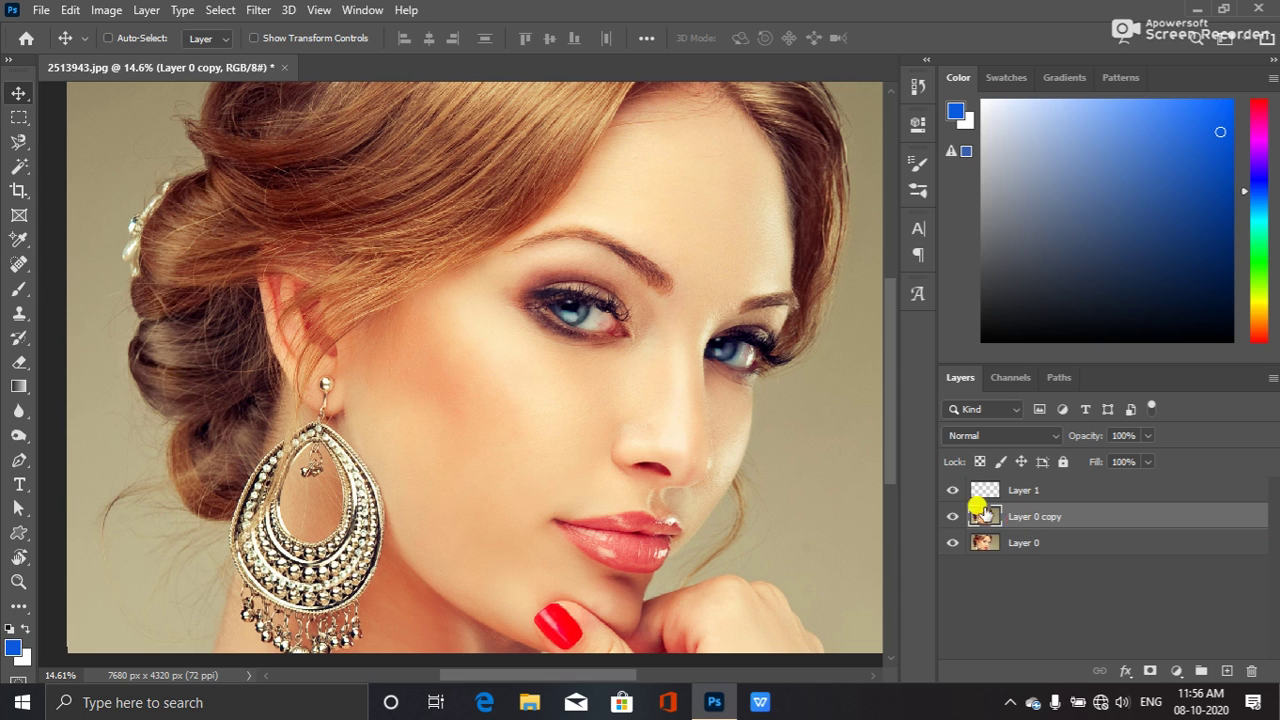
pyautogui.click(953, 541)
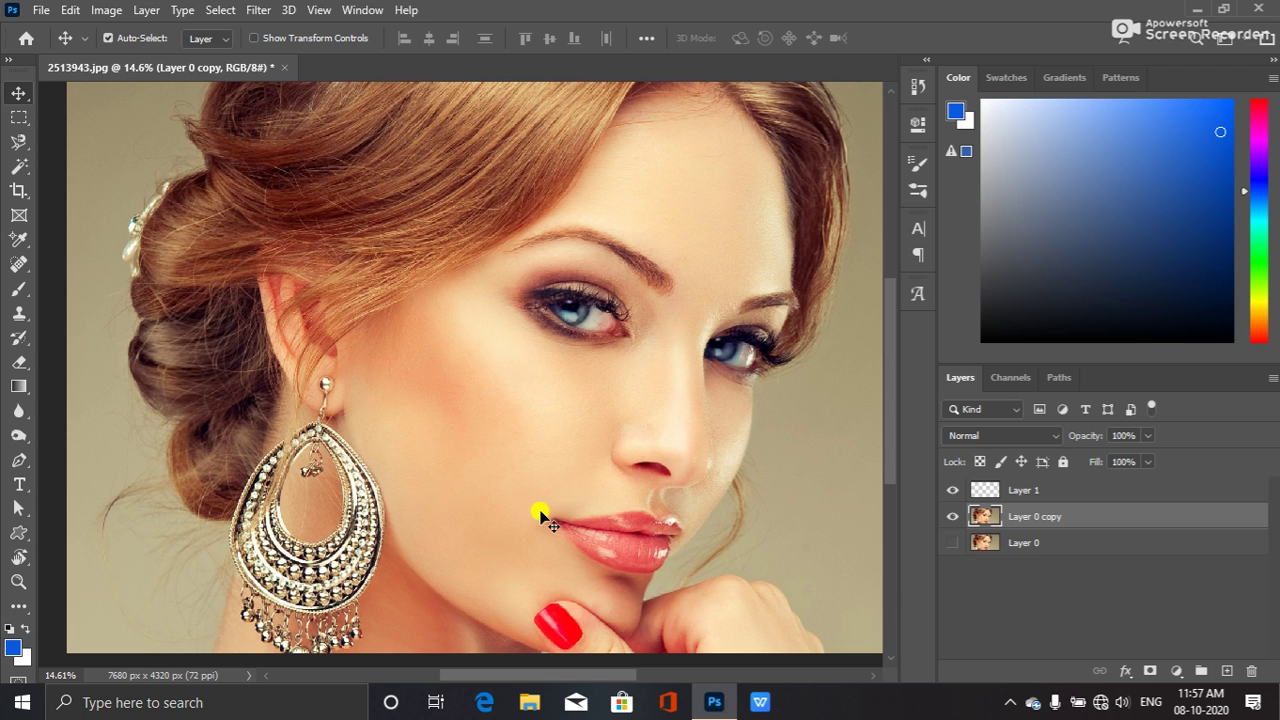
# - On Layer 1, marquee a small rectangle near the portrait's upper-left corner and fill it with light skin tone fce4b6 sampled below the eye
pyautogui.click(1090, 490)
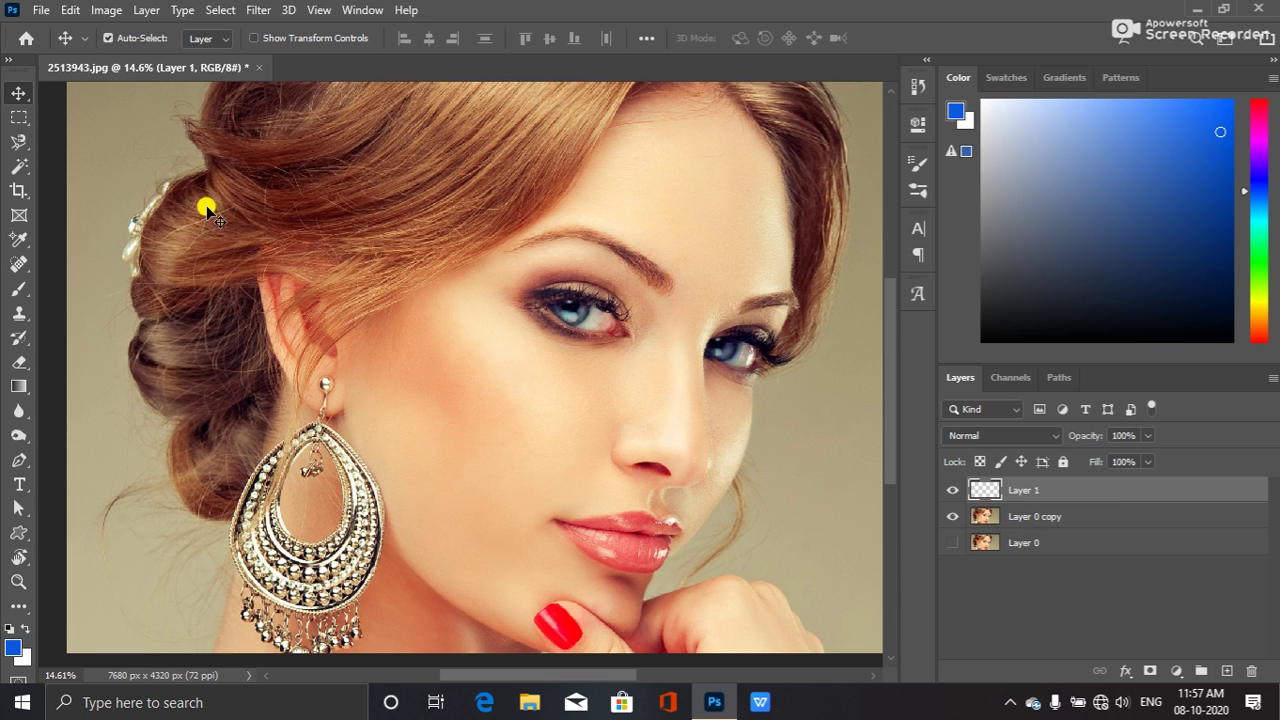
pyautogui.click(19, 115)
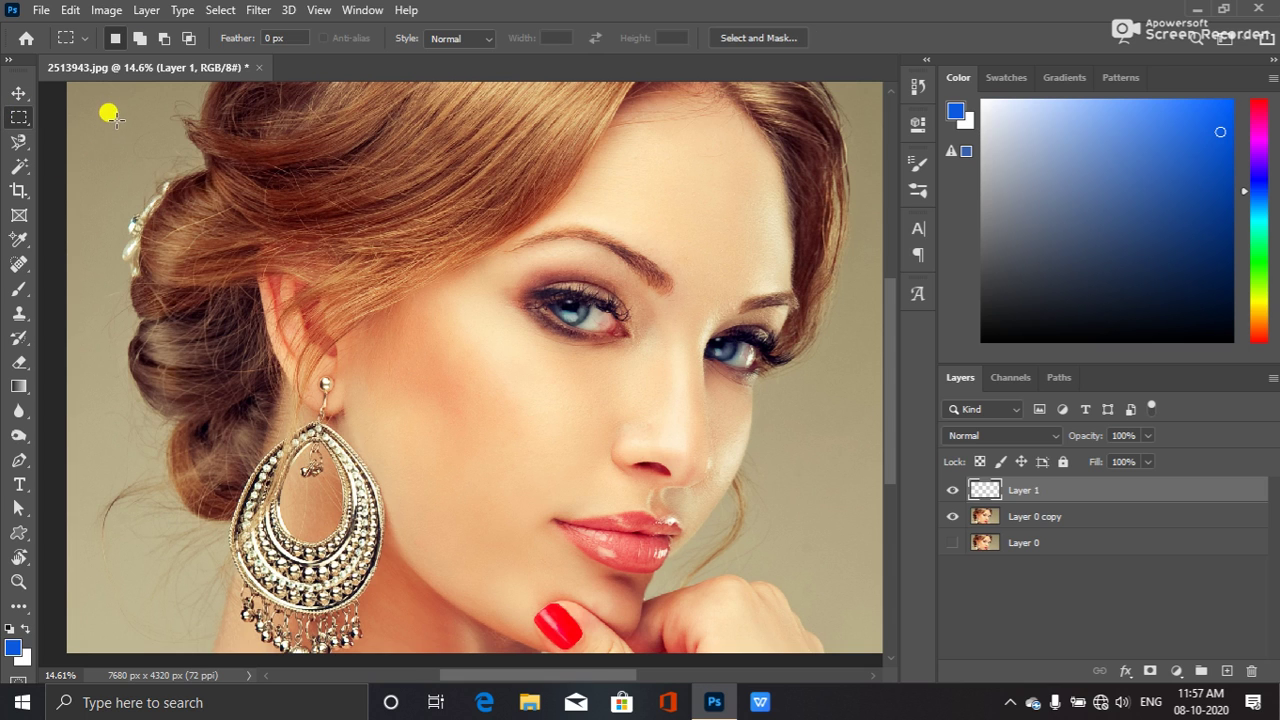
pyautogui.moveTo(113, 119); pyautogui.dragTo(190, 179)
pyautogui.click(61, 475)
pyautogui.hotkey('ctrl', 'z')
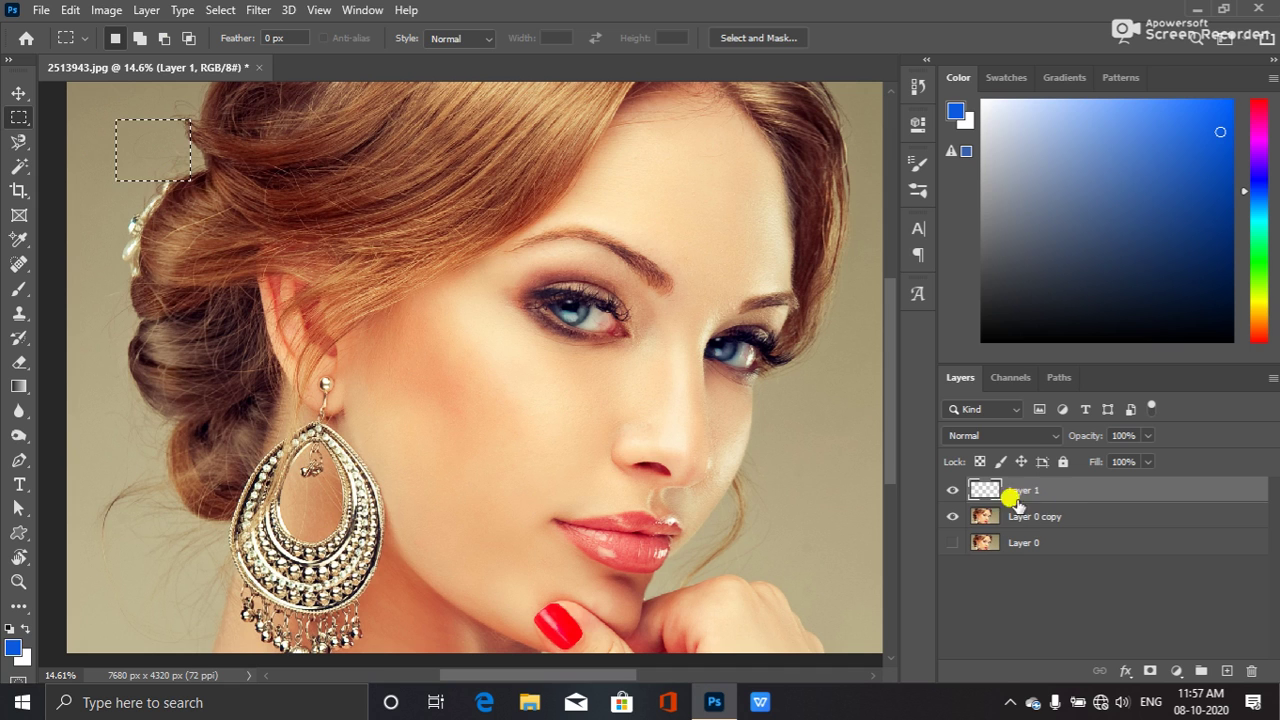
pyautogui.click(15, 647)
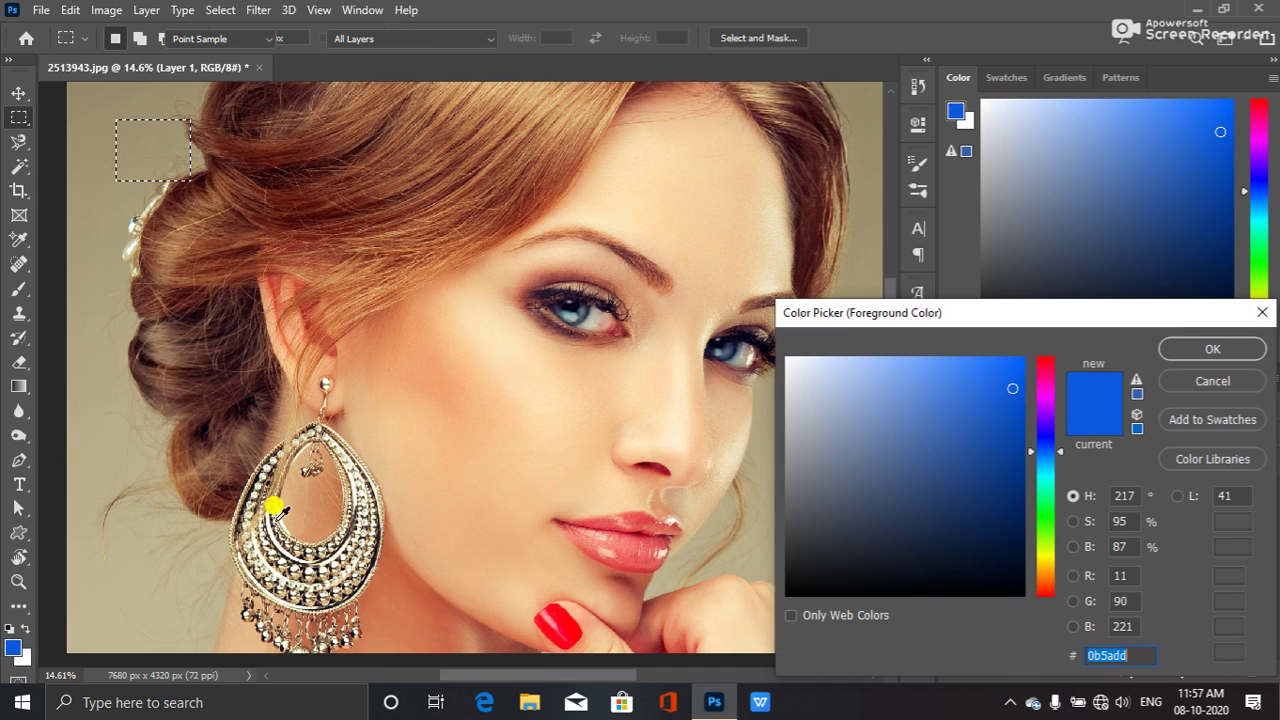
pyautogui.click(505, 340)
pyautogui.click(1184, 350)
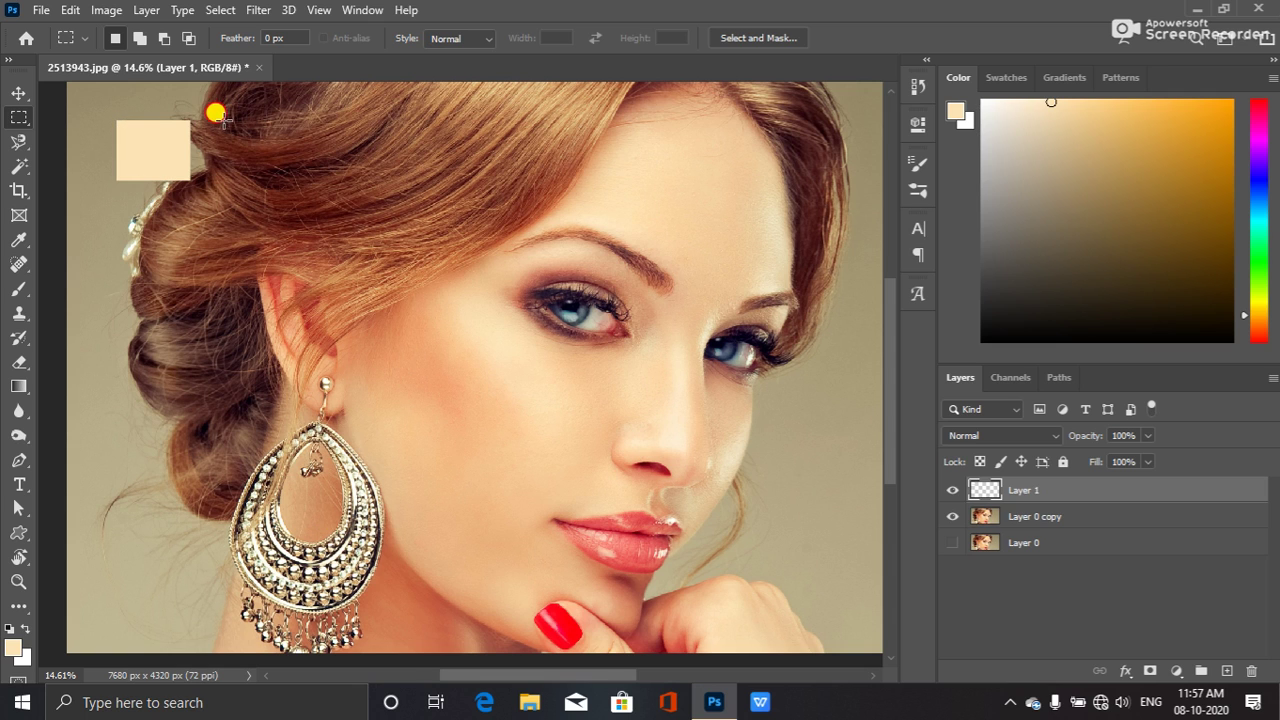
# - Add a second rectangular swatch right of the first, filled with the darker skin tone f6c38a sampled from the cheek
pyautogui.moveTo(221, 125); pyautogui.dragTo(289, 183)
pyautogui.click(15, 649)
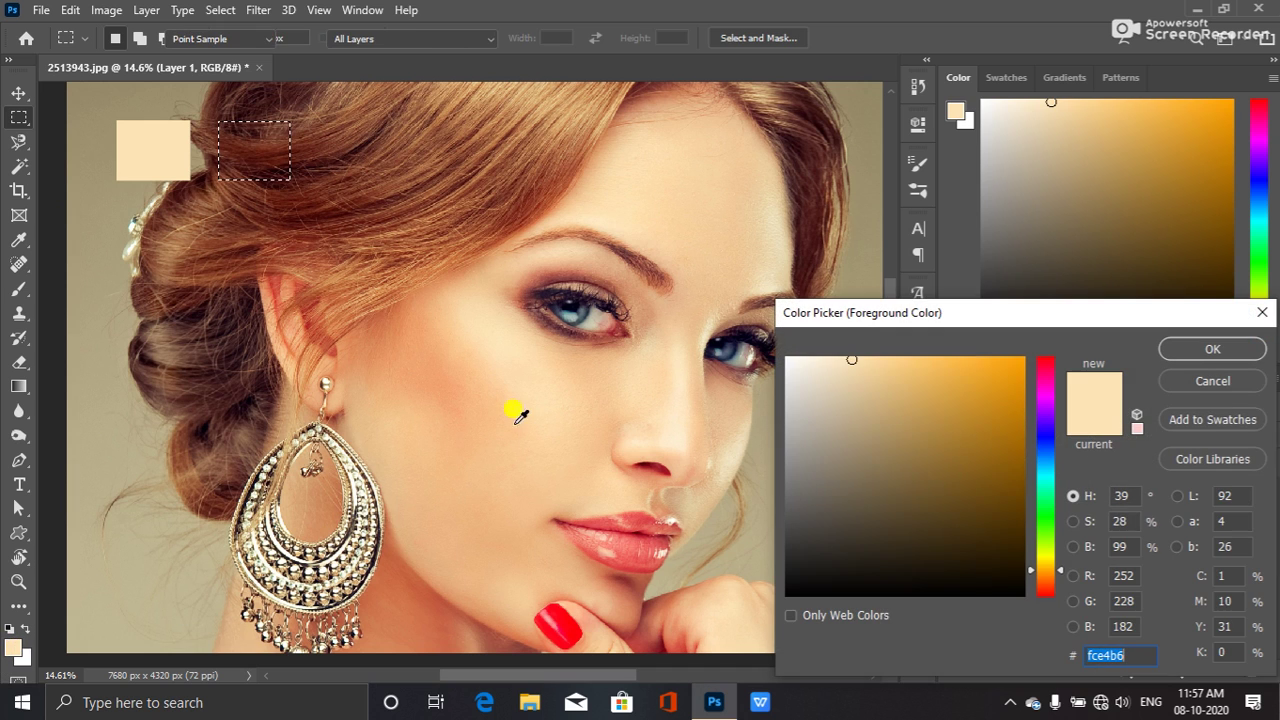
pyautogui.click(469, 349)
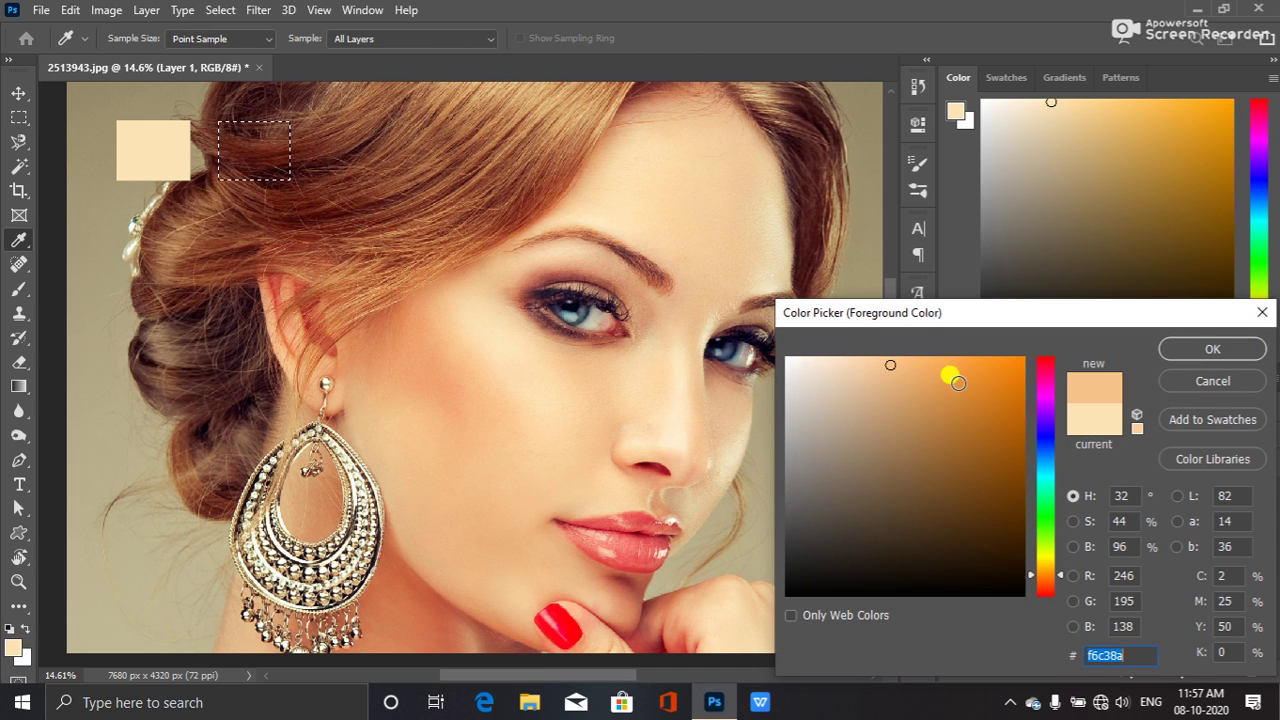
pyautogui.click(1216, 347)
pyautogui.press('m')
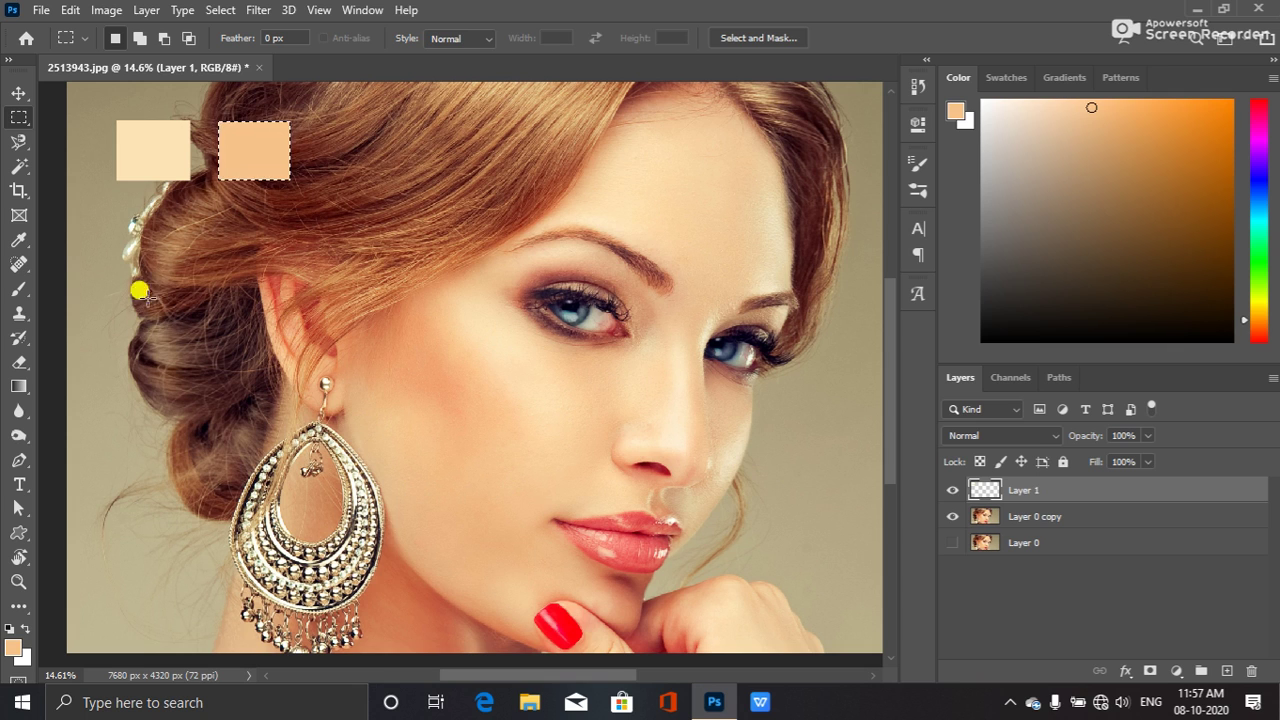
# - Add a rectangular swatch below the first one, filled with the reddish skin tone f4a270 sampled from the blushed cheek
pyautogui.moveTo(125, 214); pyautogui.dragTo(197, 275)
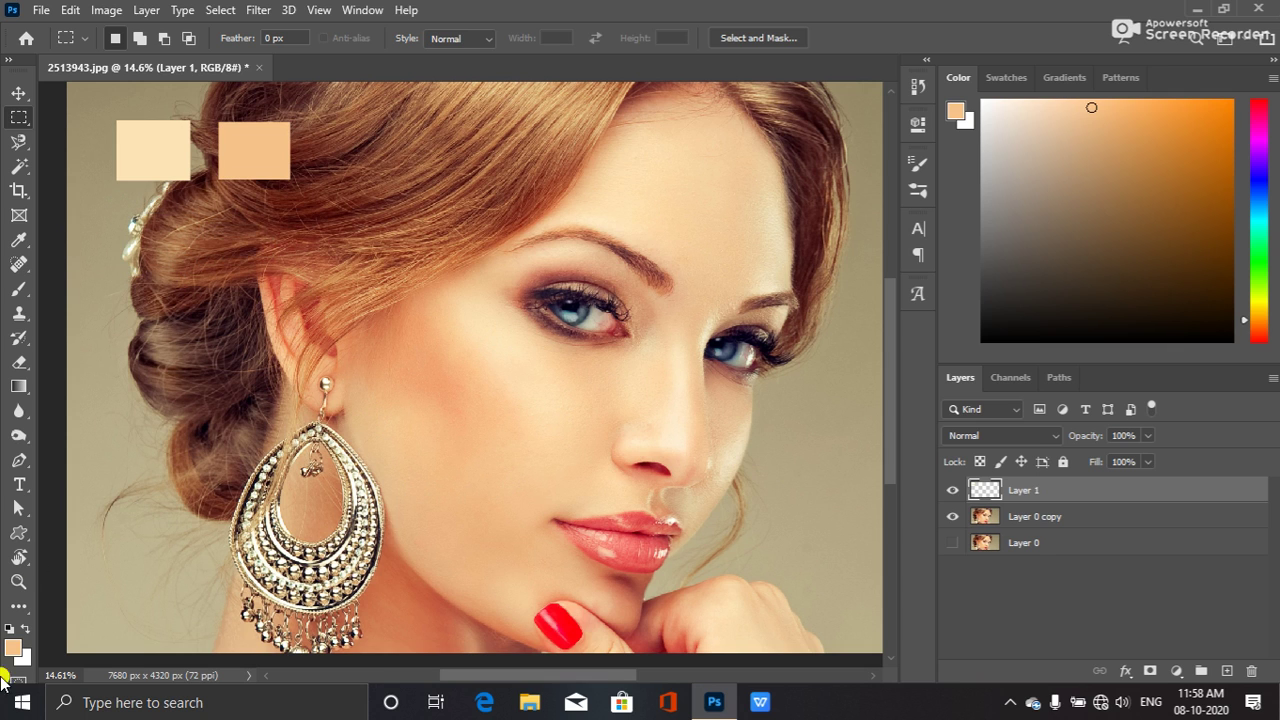
pyautogui.click(13, 648)
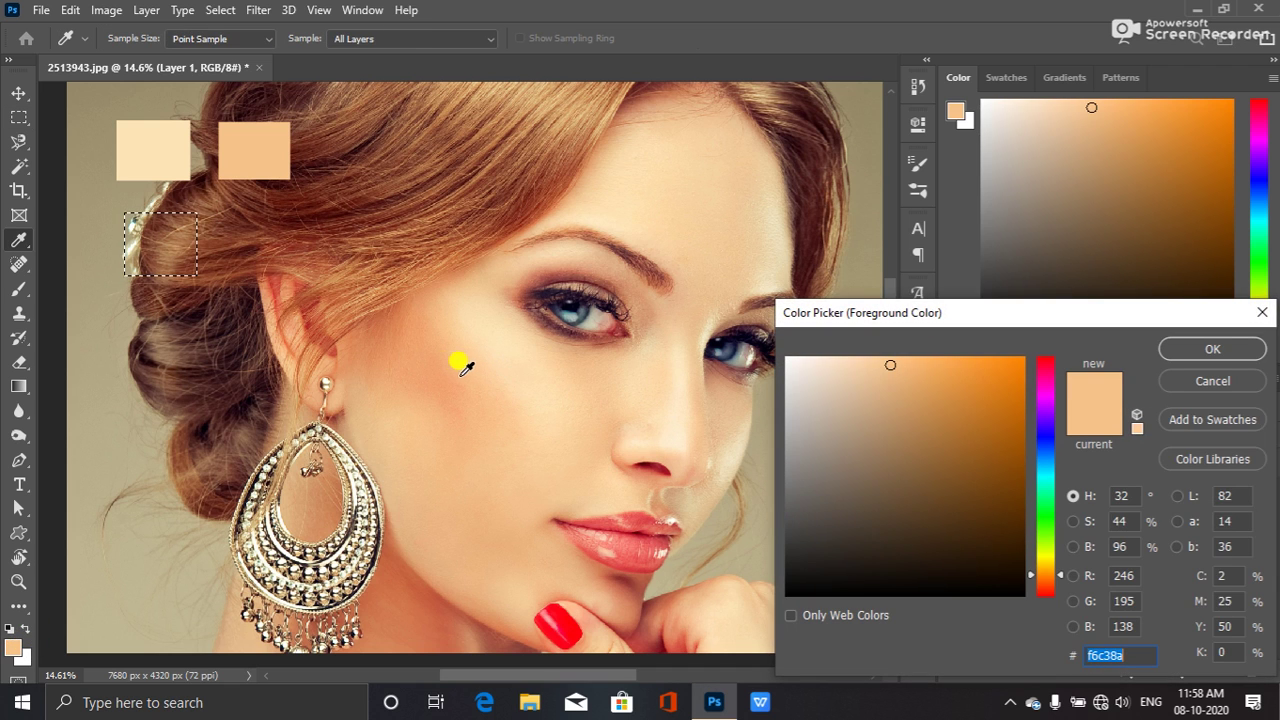
pyautogui.click(443, 369)
pyautogui.click(1245, 355)
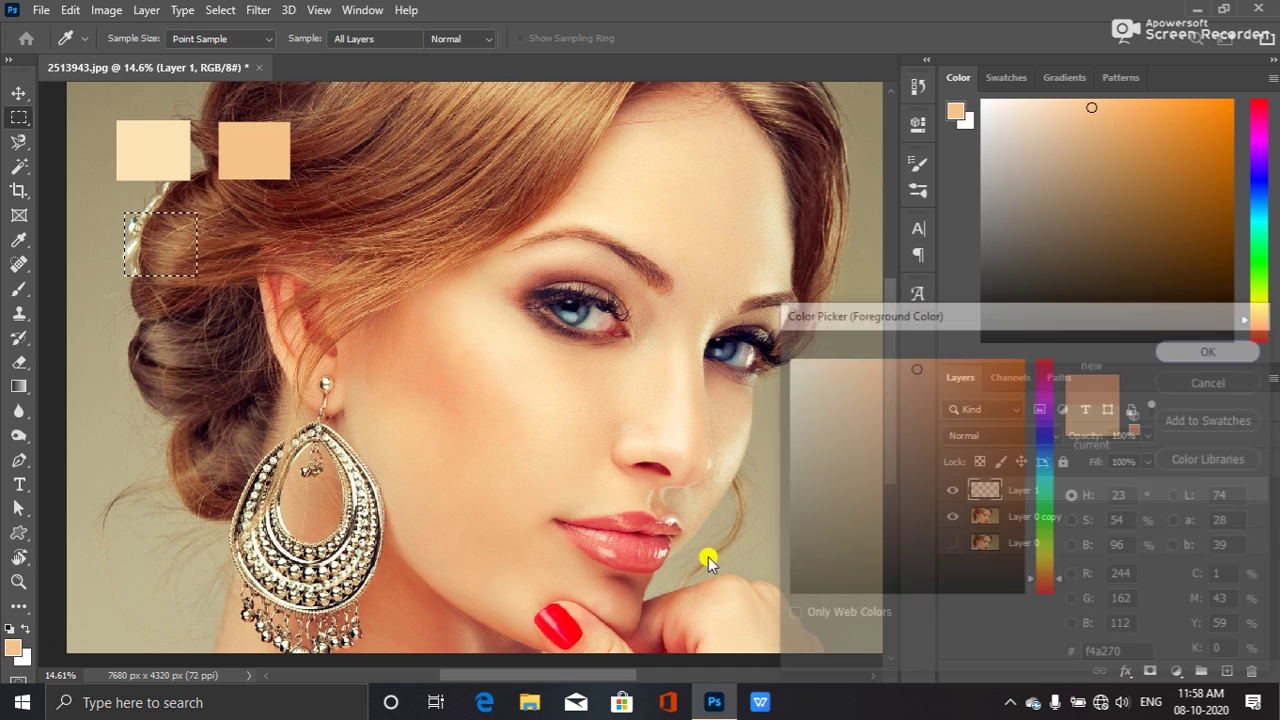
pyautogui.press('m')
pyautogui.hotkey('alt', 'BackSpace')
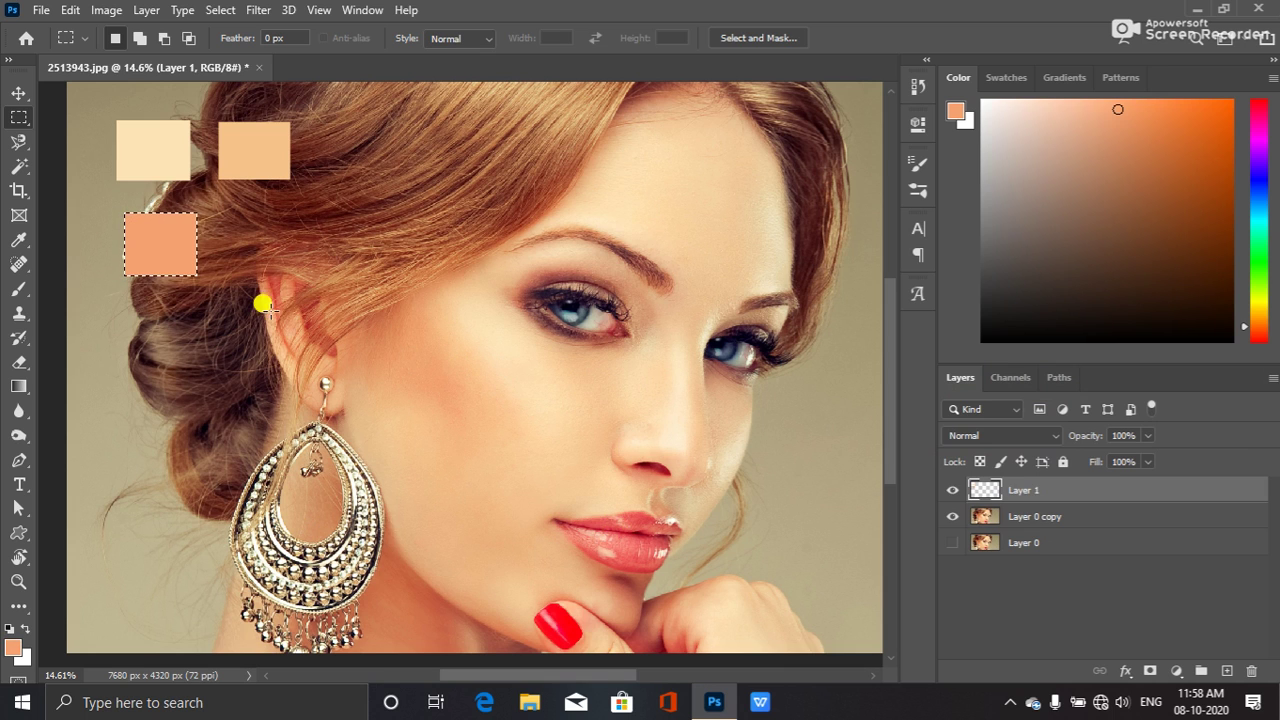
# - Add a fourth swatch right of the reddish one, filled with skin tone ffc991 sampled beside the nose
pyautogui.moveTo(218, 210); pyautogui.dragTo(290, 278)
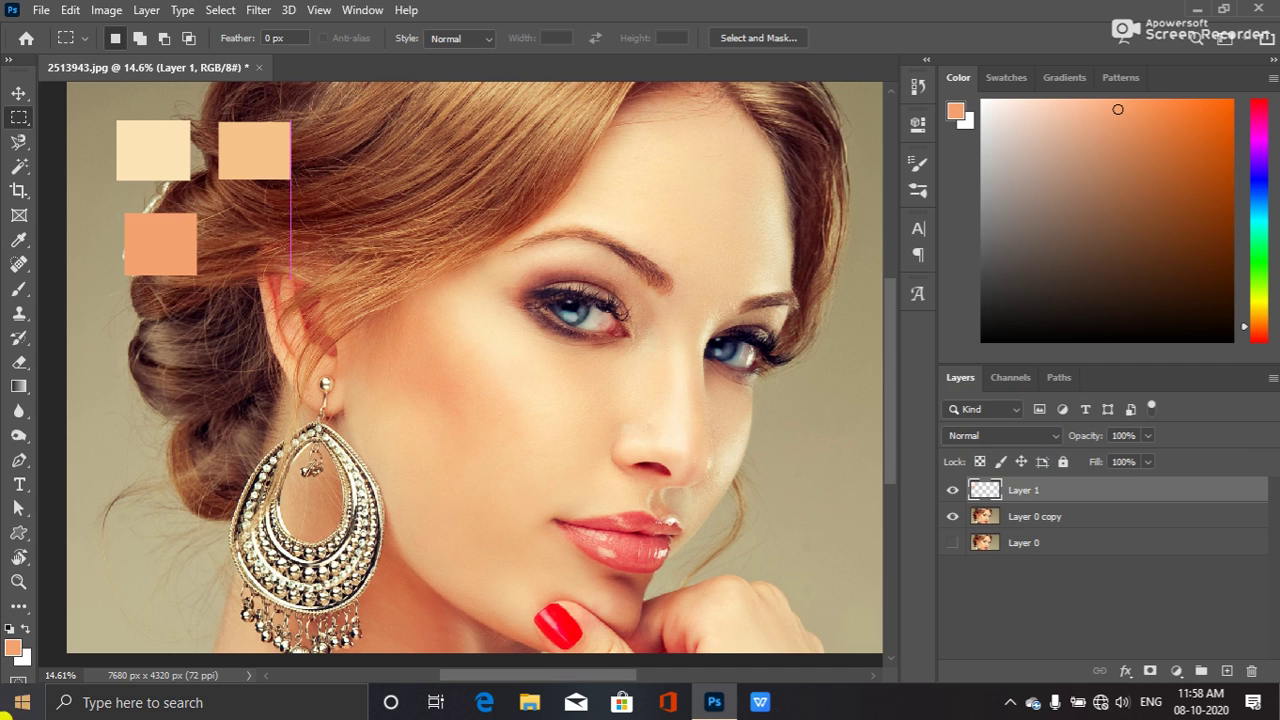
pyautogui.click(13, 648)
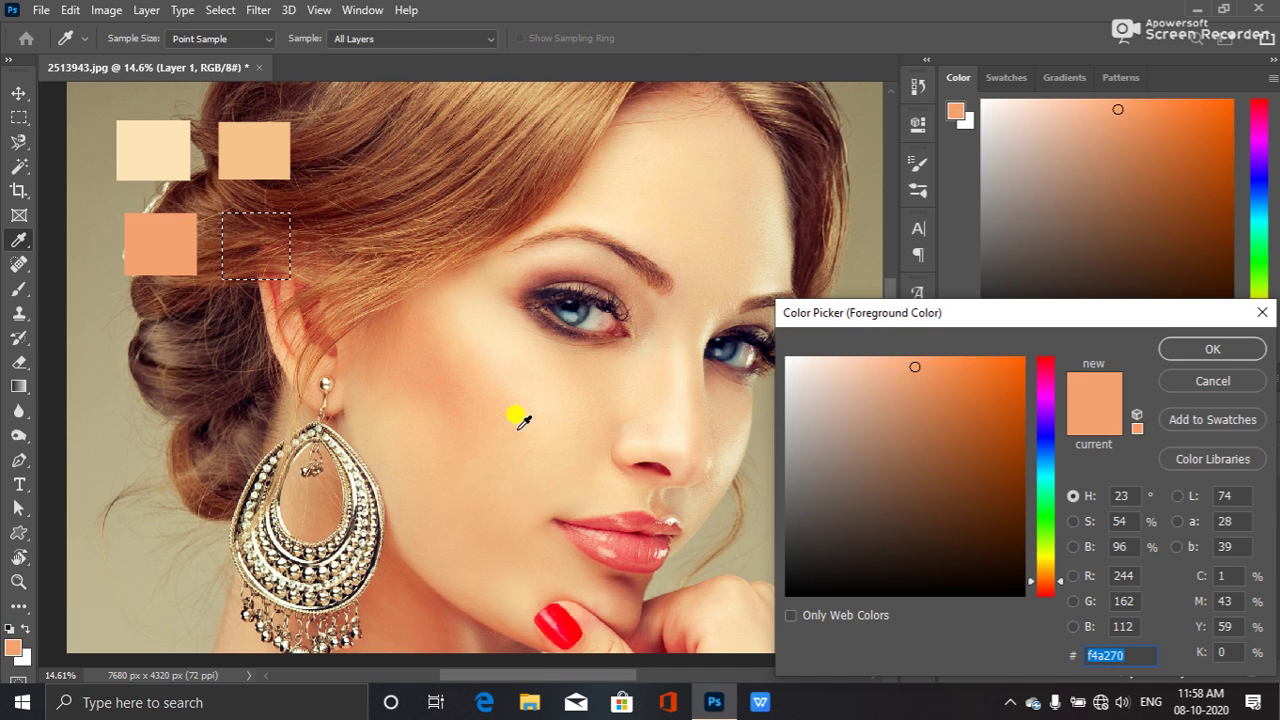
pyautogui.click(614, 400)
pyautogui.click(1214, 362)
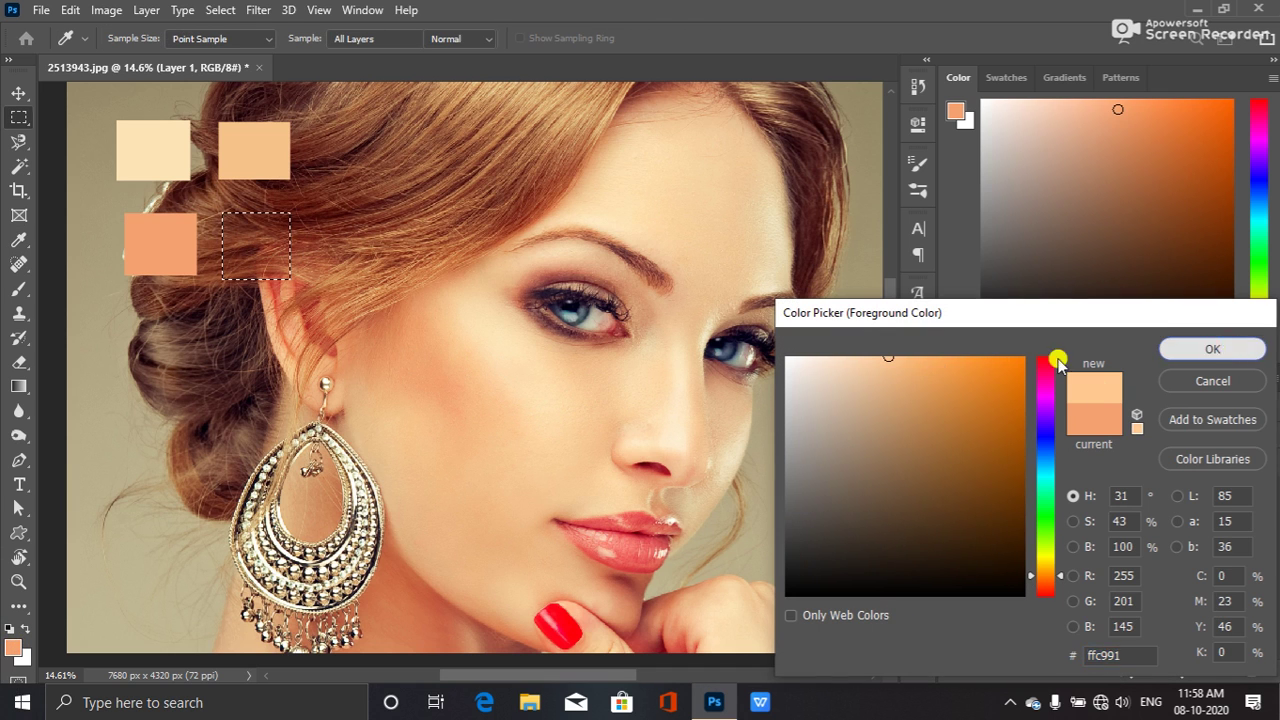
pyautogui.hotkey('alt', 'BackSpace')
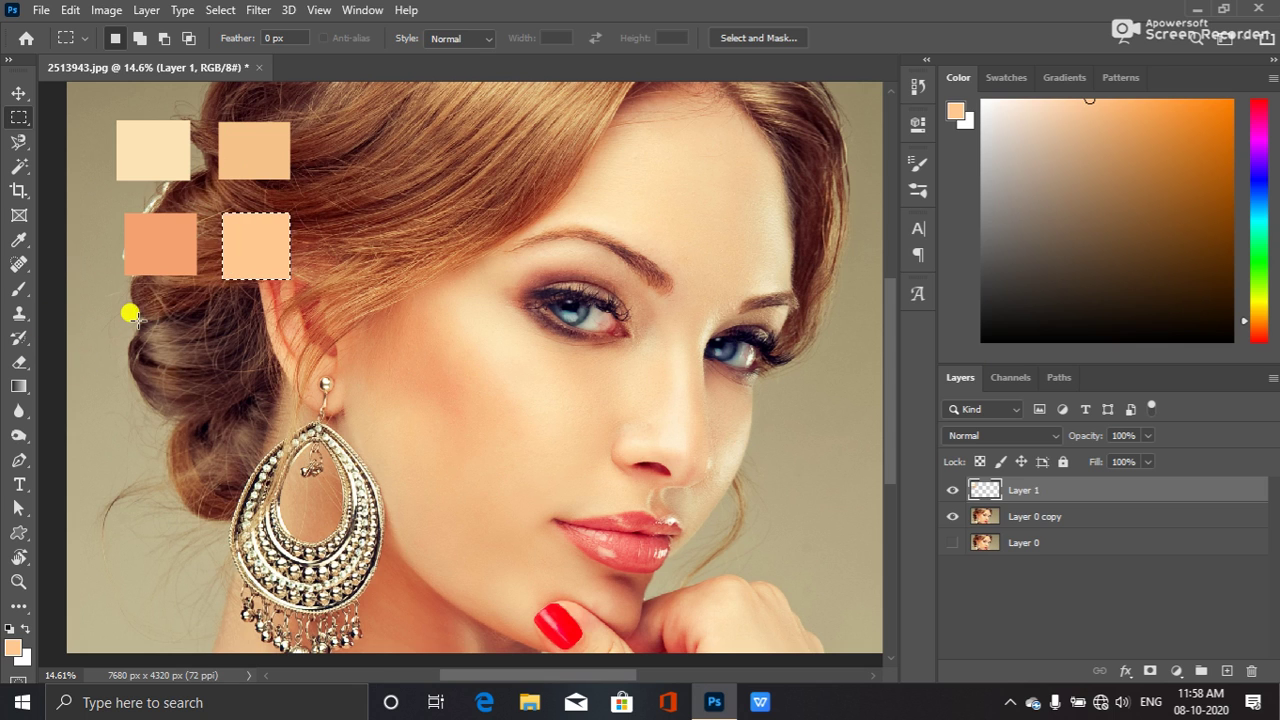
# - Start a third row with a rectangular swatch below the reddish one, filled with skin tone edb67e sampled from the lower cheek
pyautogui.moveTo(131, 315); pyautogui.dragTo(196, 374)
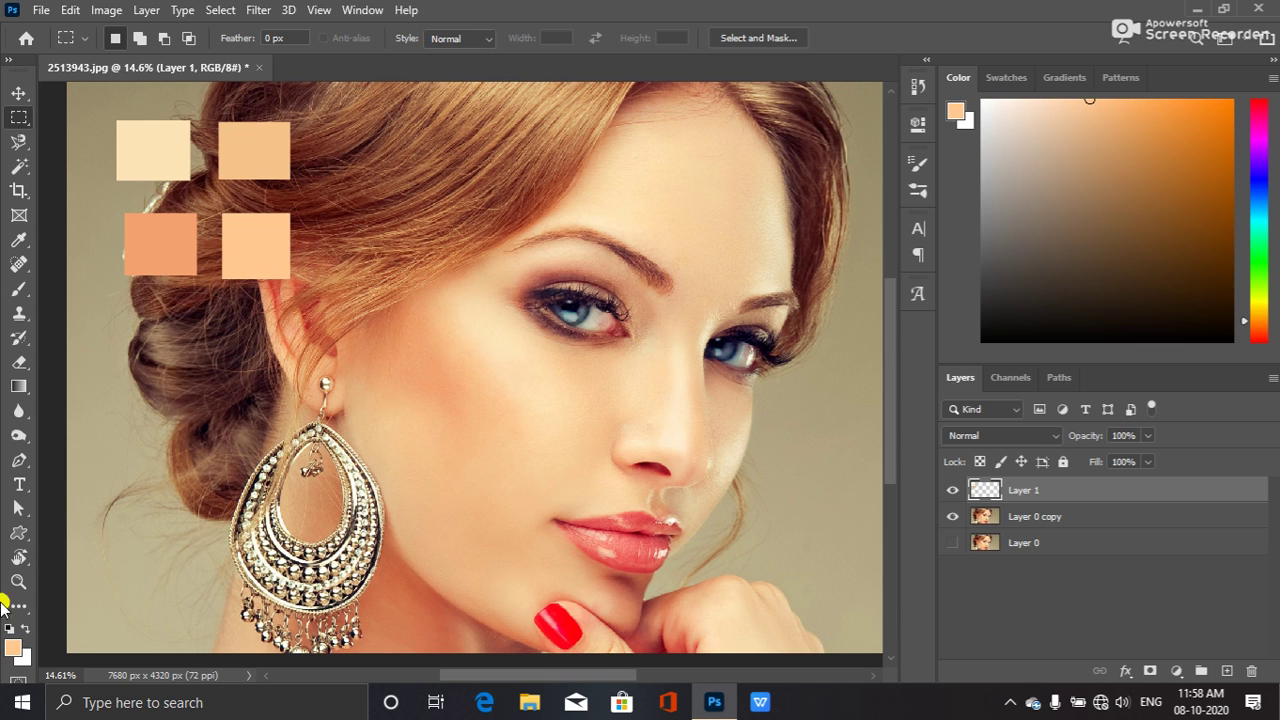
pyautogui.click(12, 647)
pyautogui.click(484, 490)
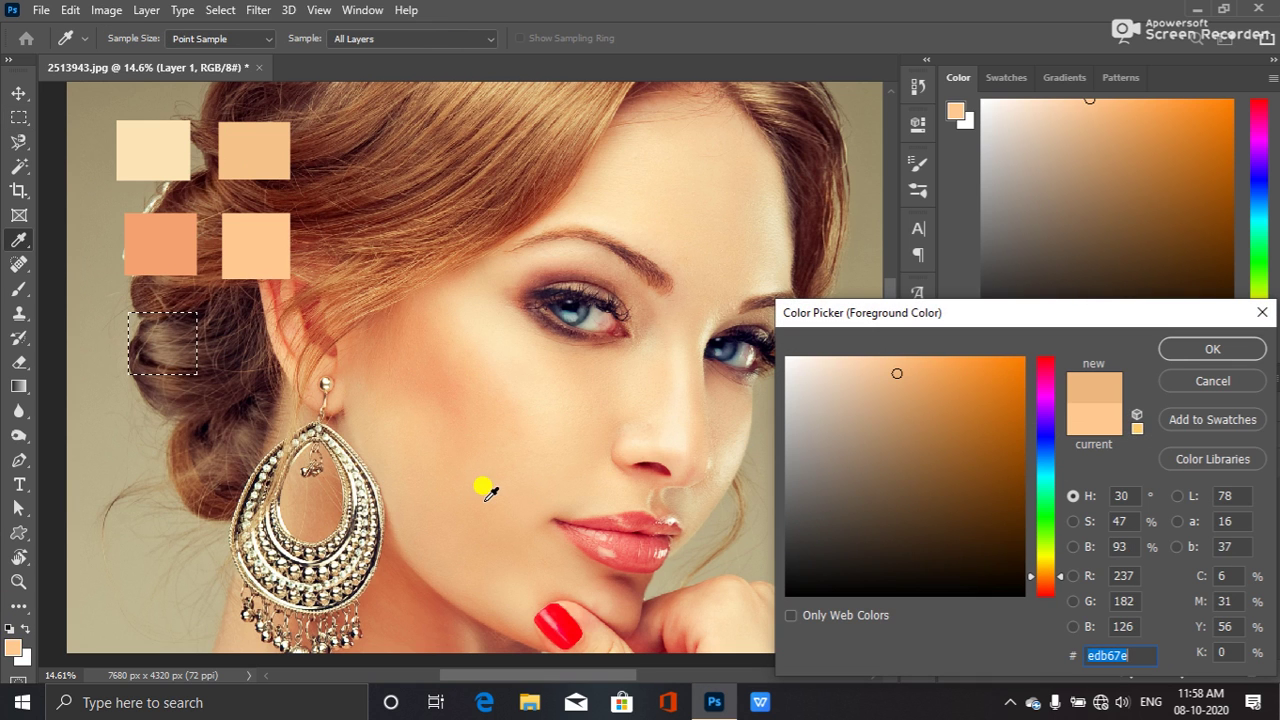
pyautogui.click(1188, 350)
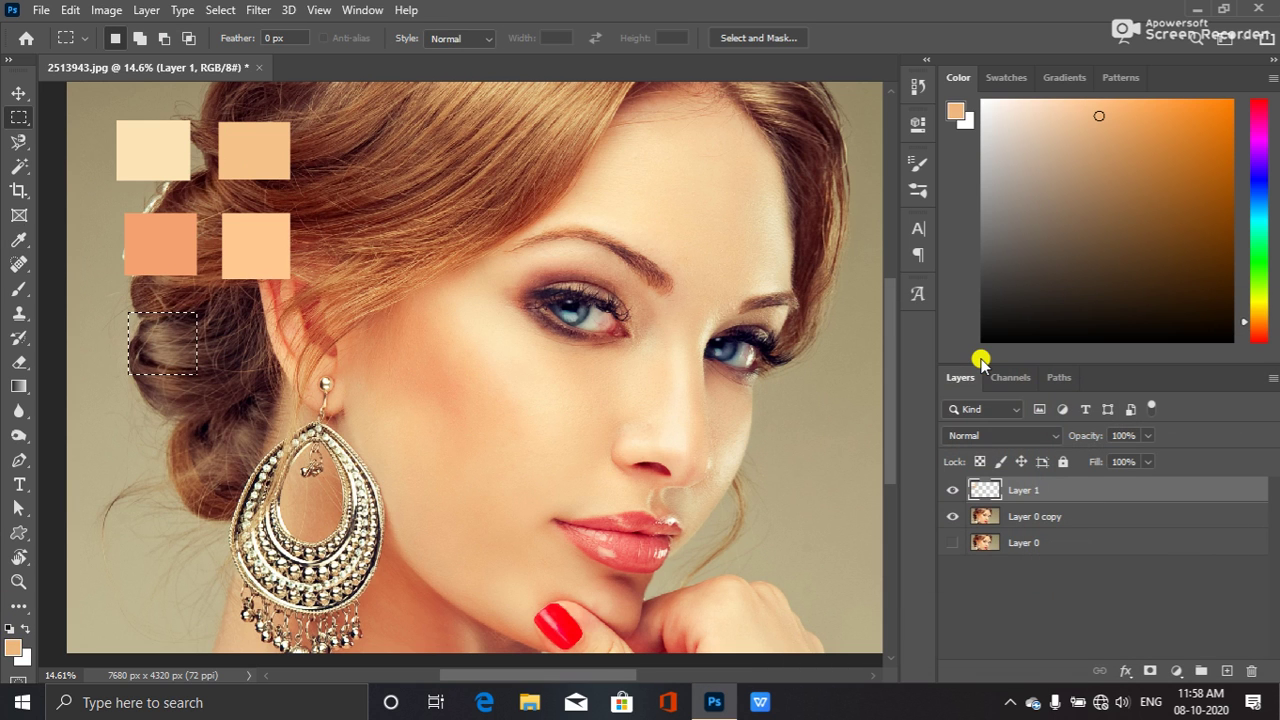
pyautogui.hotkey('alt', 'BackSpace')
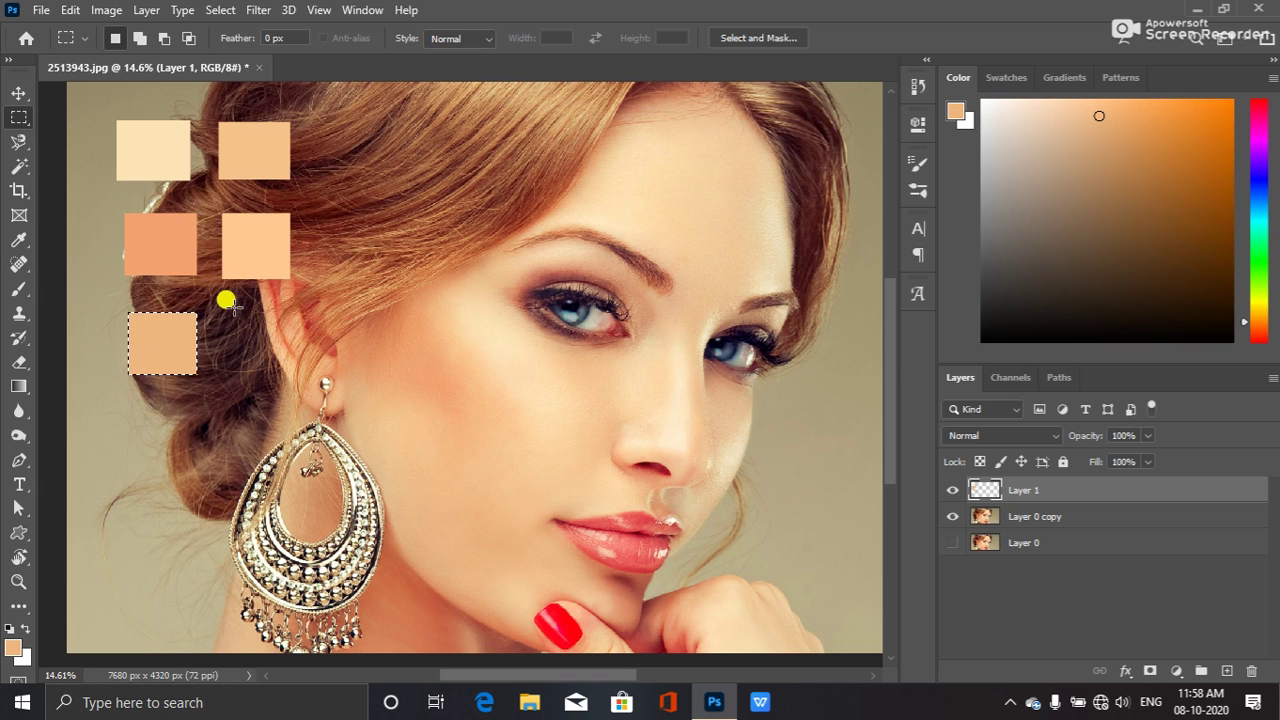
# - Complete the third row with a swatch filled with light skin tone fae1b8 sampled from the forehead just above the eyebrow
pyautogui.moveTo(226, 321); pyautogui.dragTo(290, 377)
pyautogui.click(13, 647)
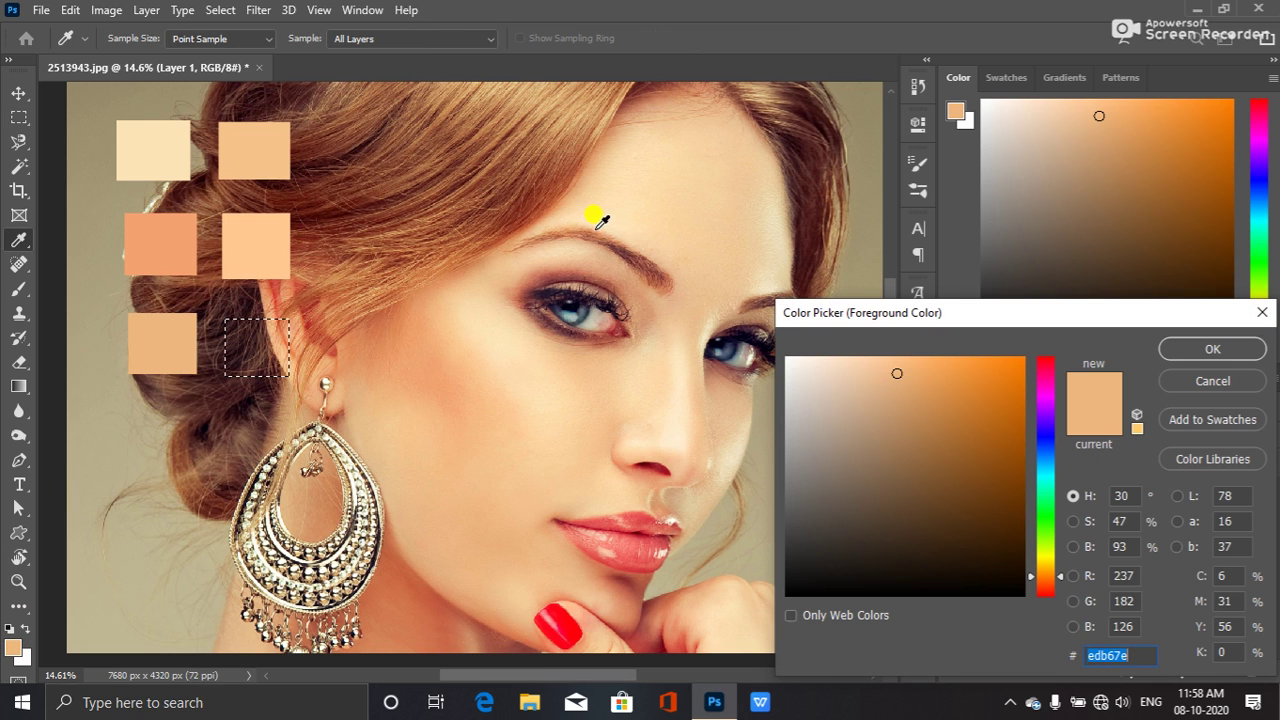
pyautogui.click(610, 215)
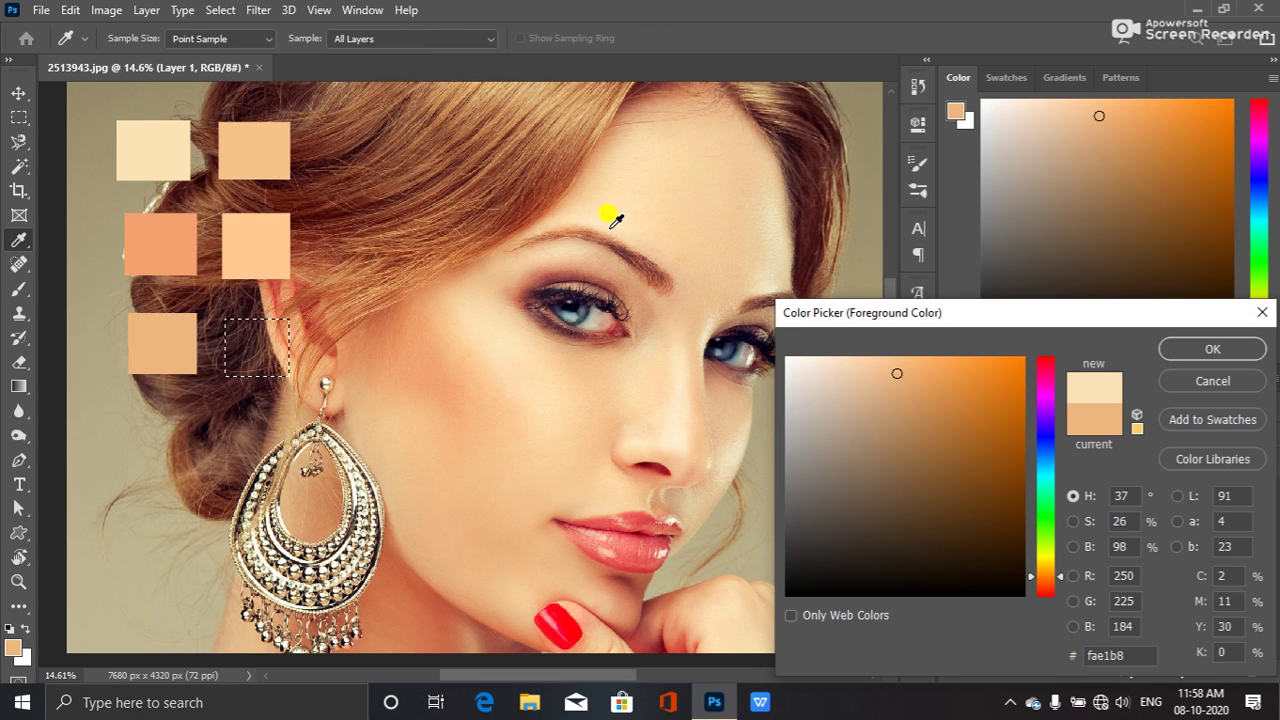
pyautogui.click(1214, 345)
pyautogui.press('m')
pyautogui.hotkey('alt', 'BackSpace')
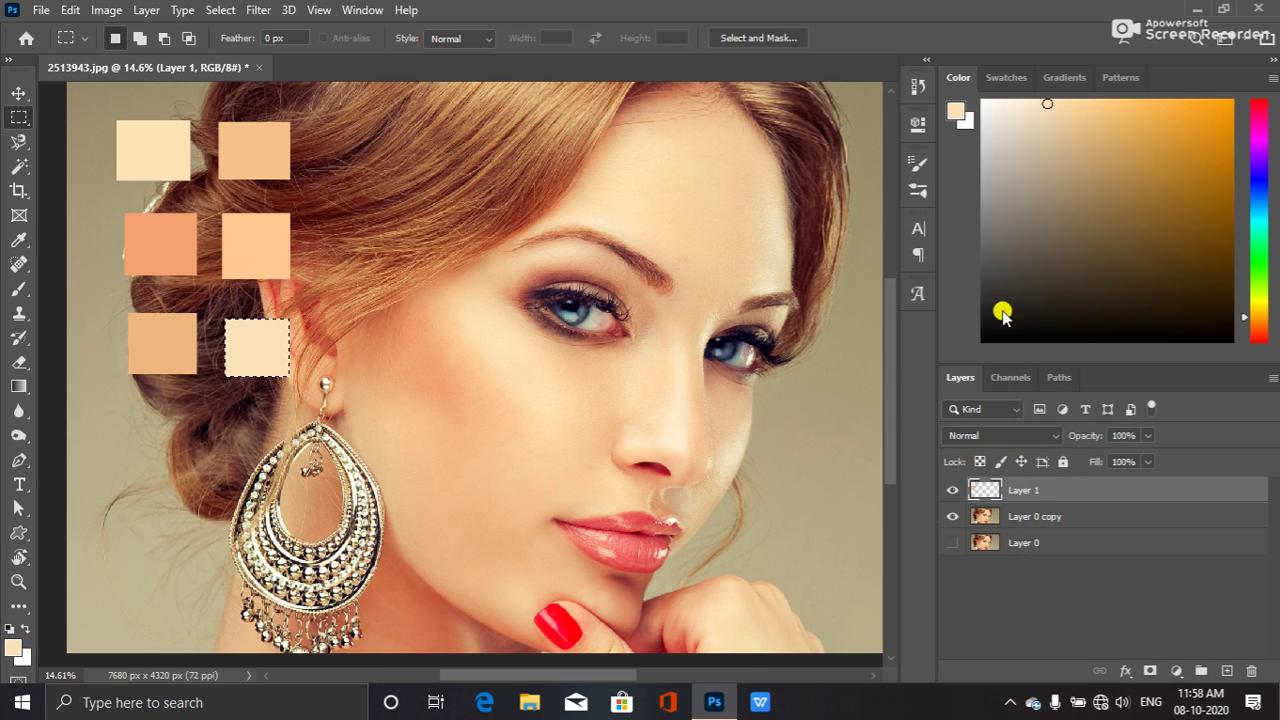
# - Start a fourth row with a rectangular swatch filled with the pale highlight tone ffeed2 sampled from the nose
pyautogui.moveTo(139, 419); pyautogui.dragTo(195, 488)
pyautogui.click(195, 488)
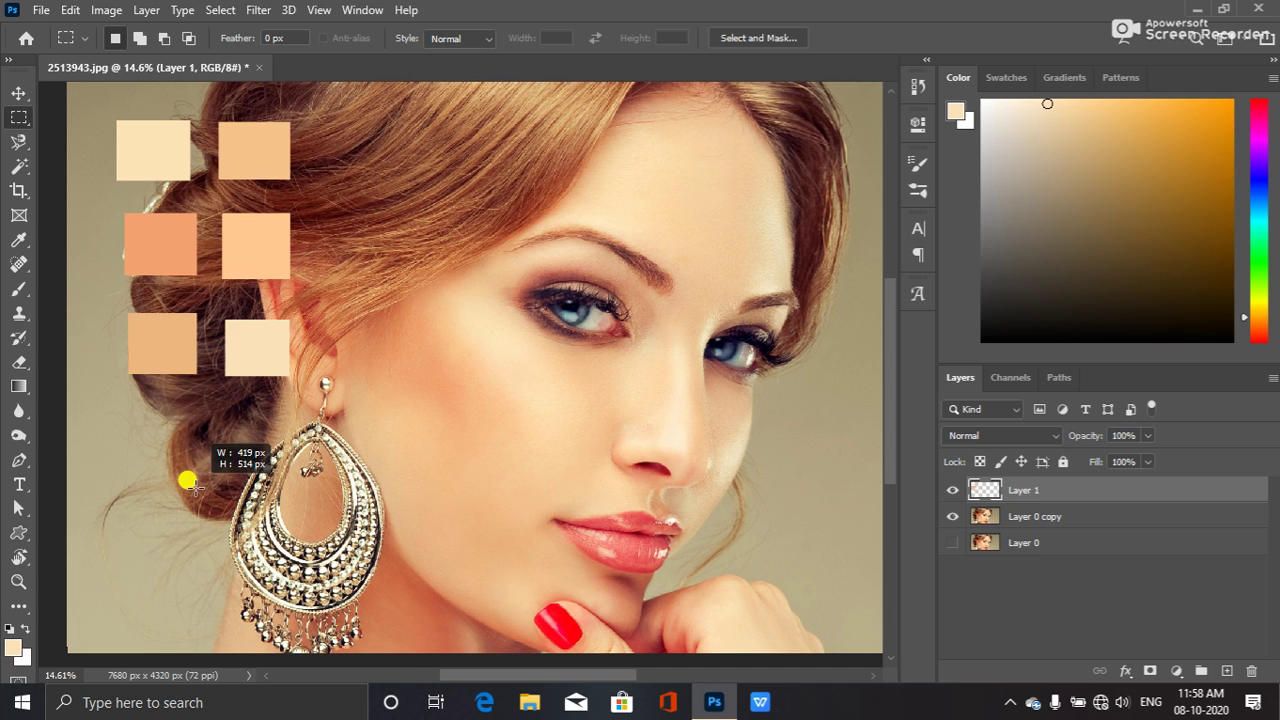
pyautogui.click(12, 646)
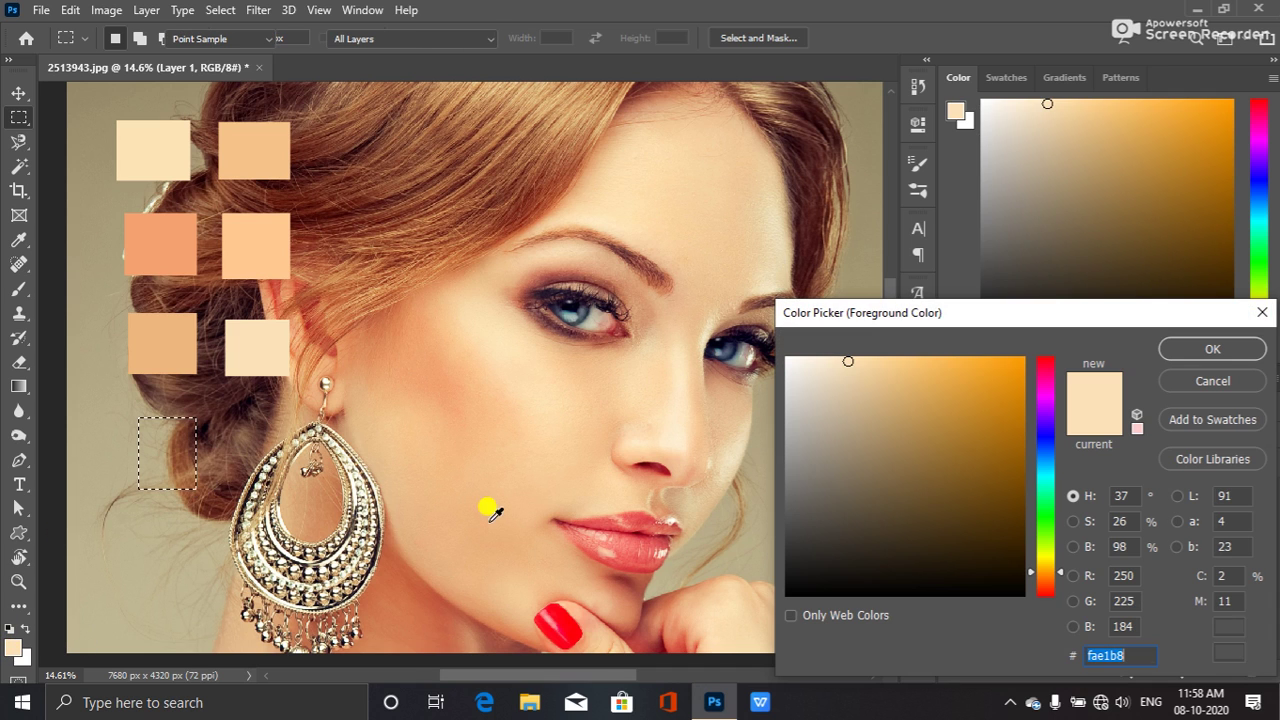
pyautogui.click(690, 433)
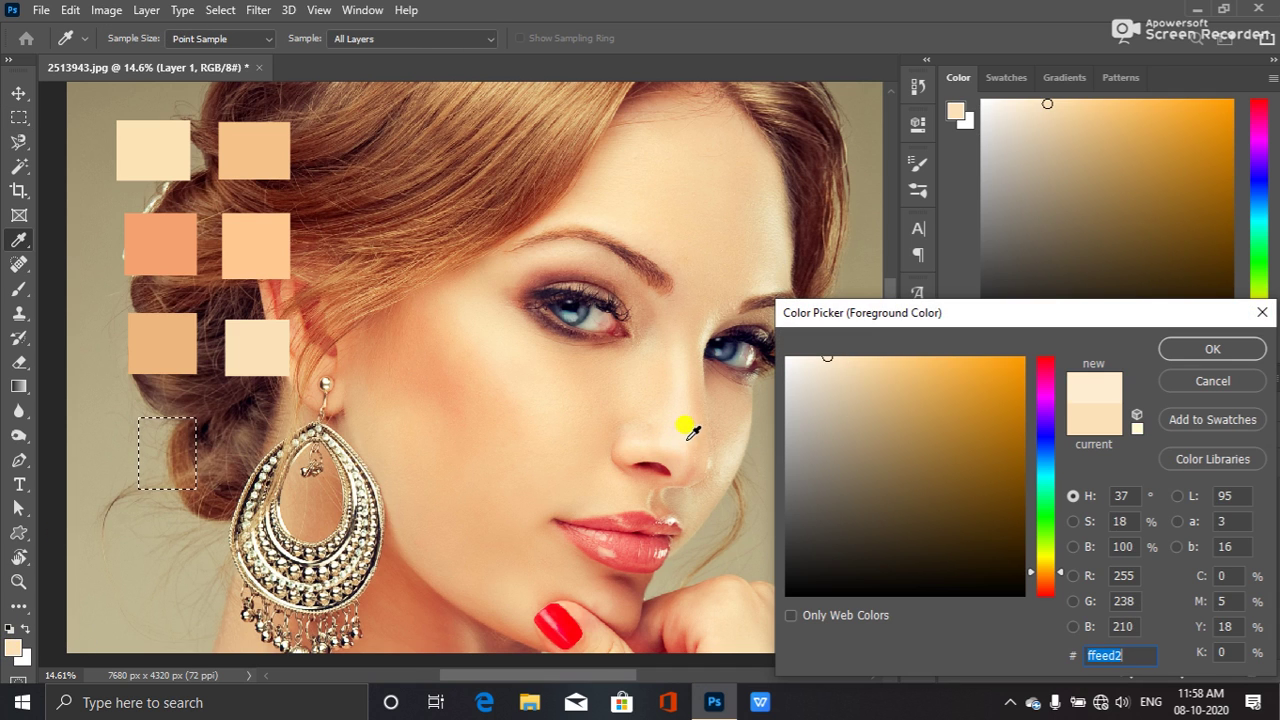
pyautogui.click(1198, 348)
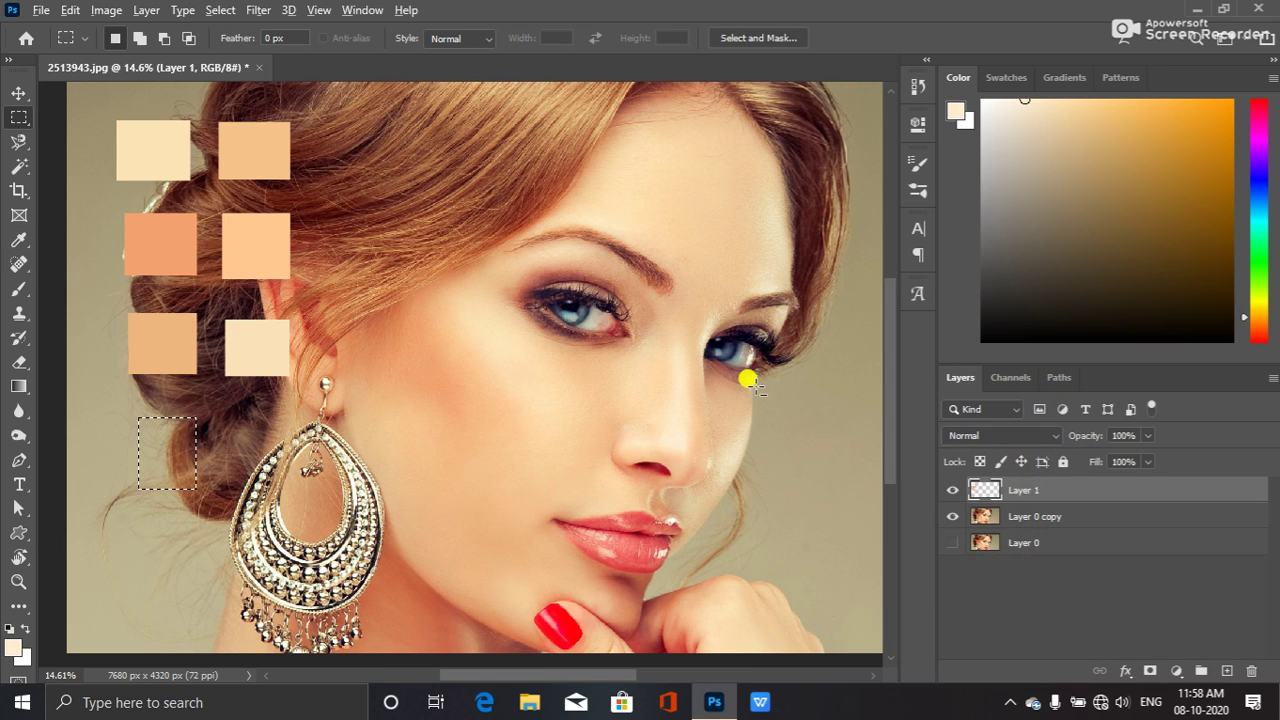
pyautogui.hotkey('alt', 'BackSpace')
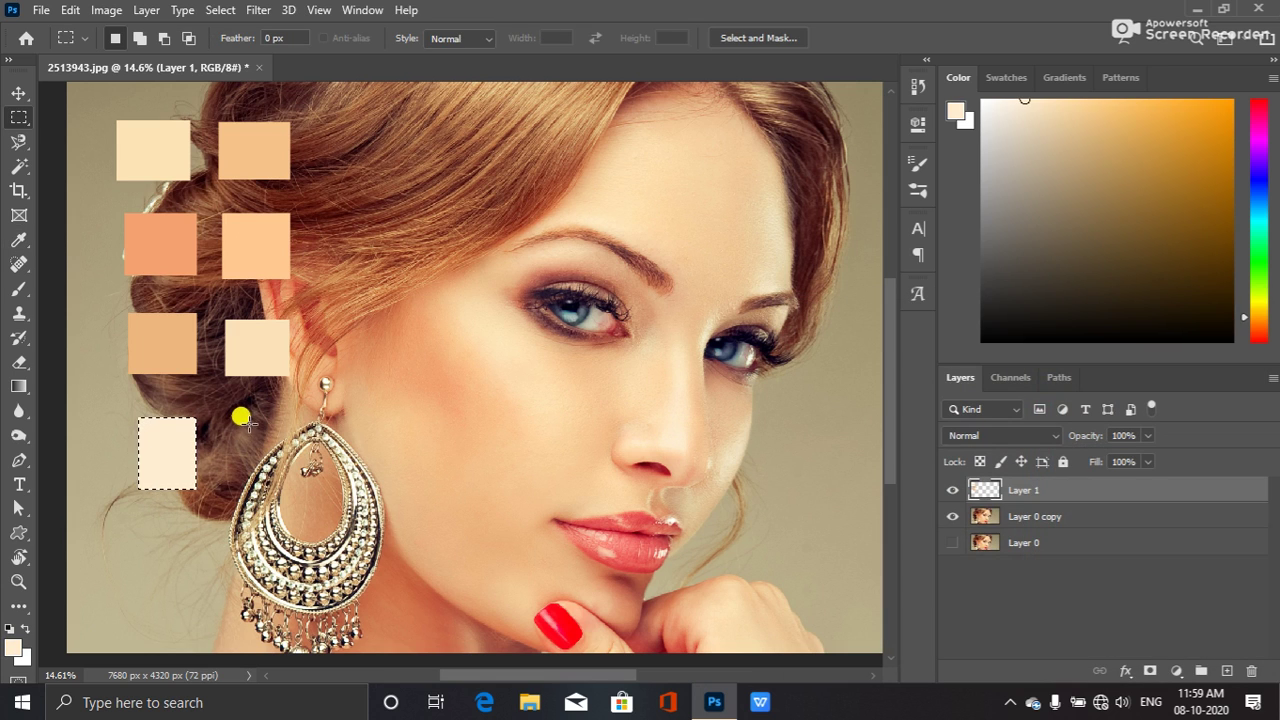
# - Add a swatch right of the pale one, overlapping the earring's upper edge, filled with skin tone f0bc8a sampled under the eye
pyautogui.moveTo(231, 418); pyautogui.dragTo(292, 486)
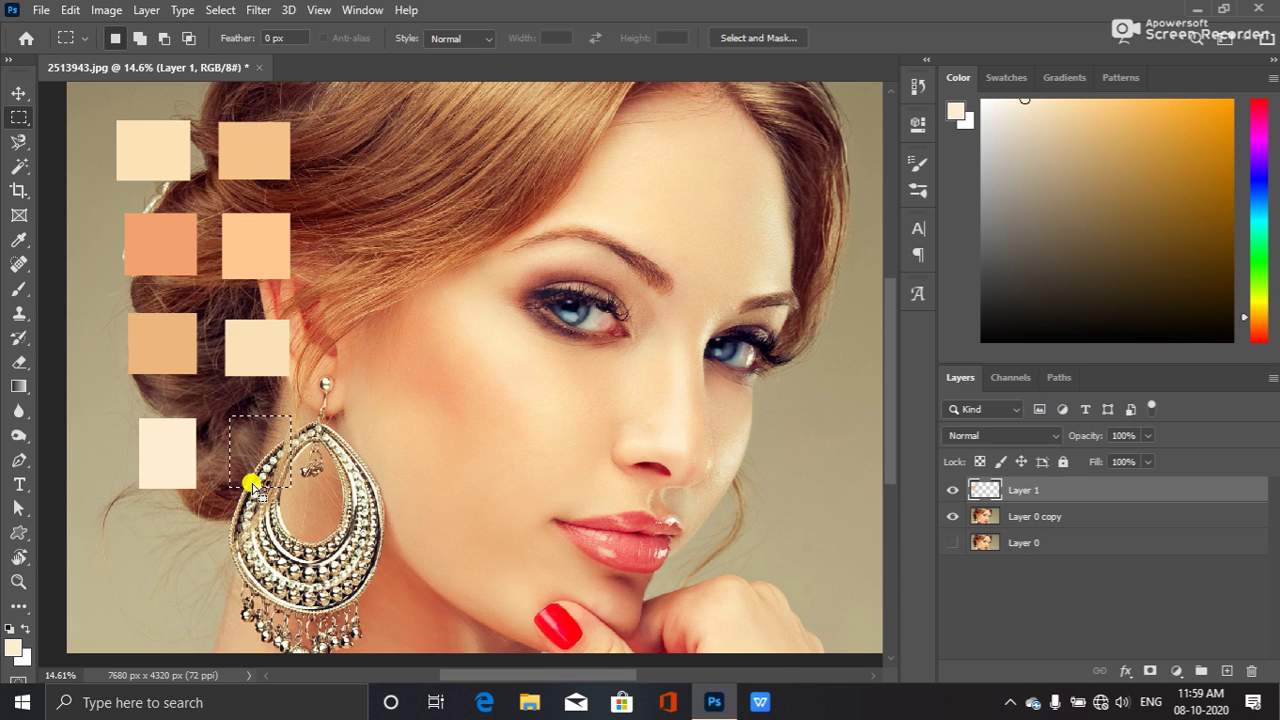
pyautogui.click(12, 646)
pyautogui.click(592, 347)
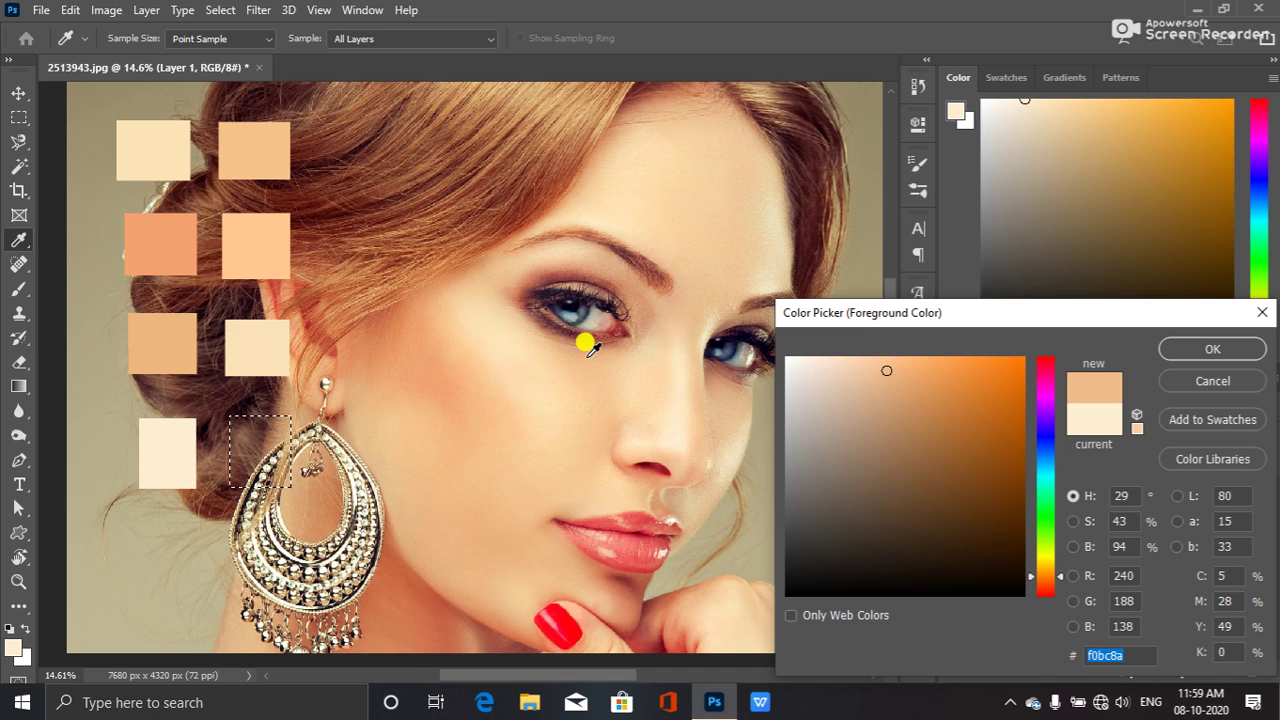
pyautogui.click(1211, 348)
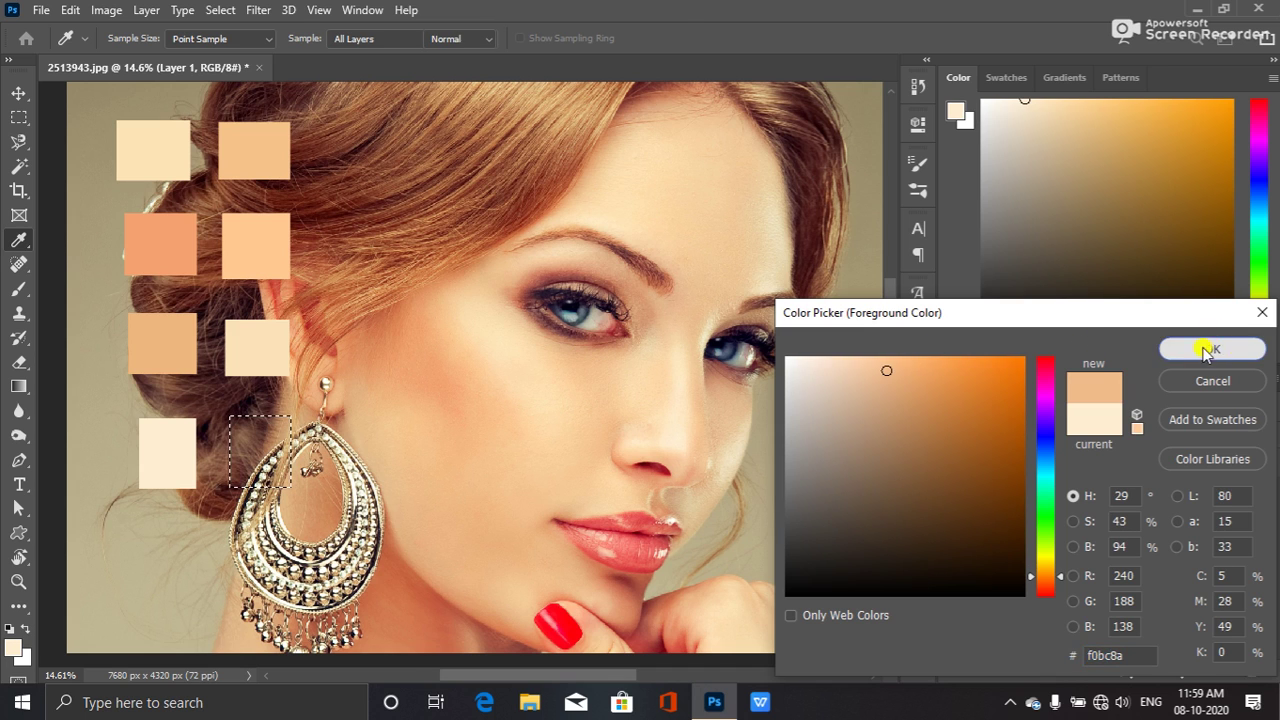
pyautogui.hotkey('alt', 'BackSpace')
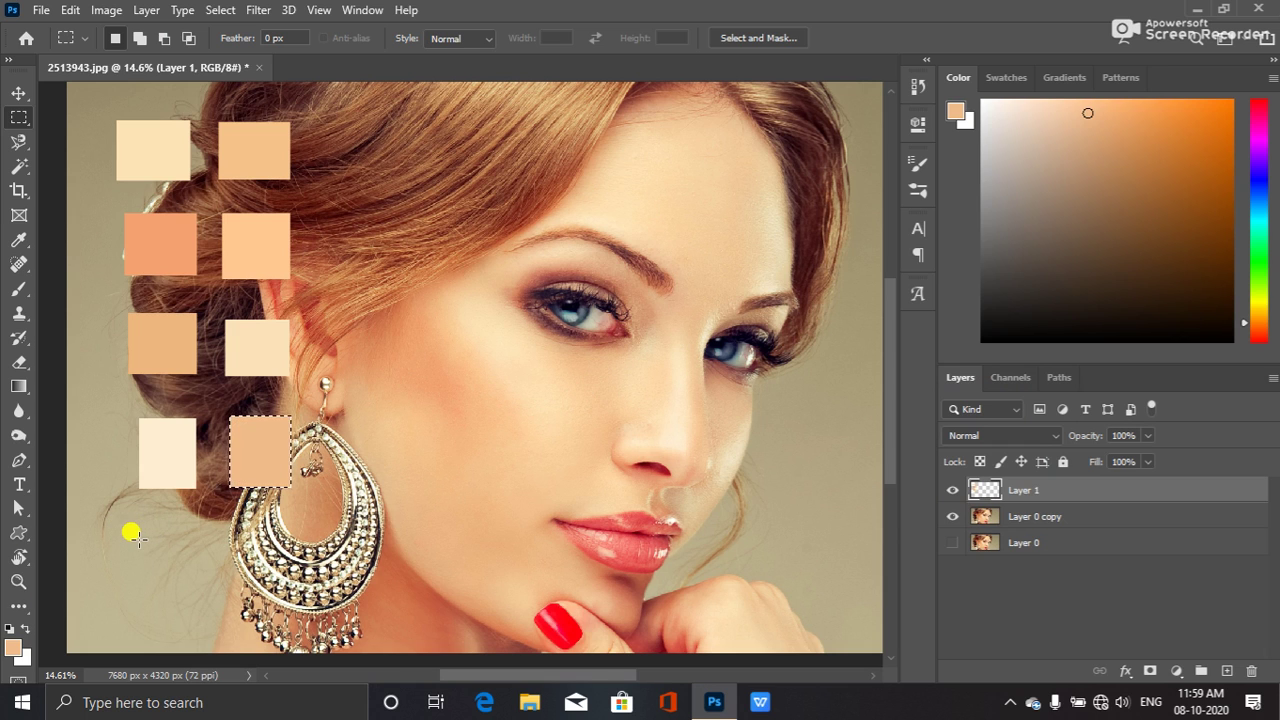
# - Start a fifth row with a rectangular swatch below the pale one, filled with tone e0ac7c sampled along the lower eyelid
pyautogui.moveTo(140, 540); pyautogui.dragTo(197, 594)
pyautogui.click(15, 647)
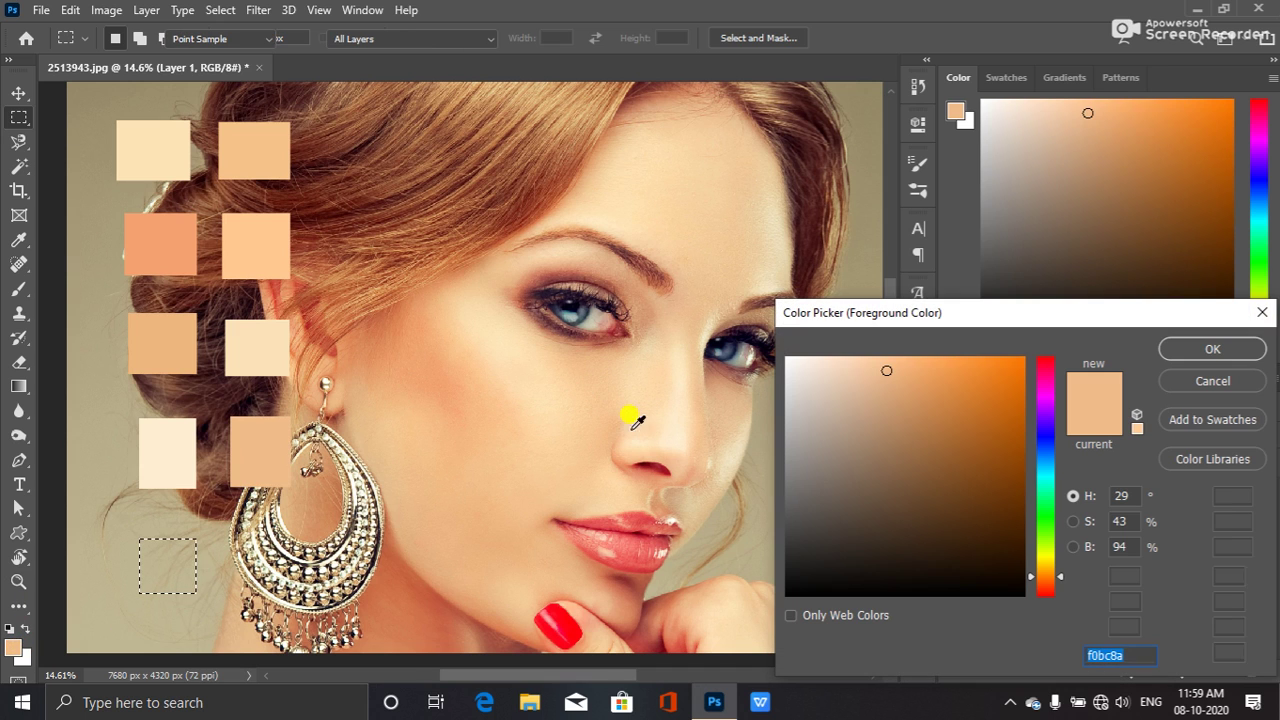
pyautogui.click(578, 336)
pyautogui.click(1218, 352)
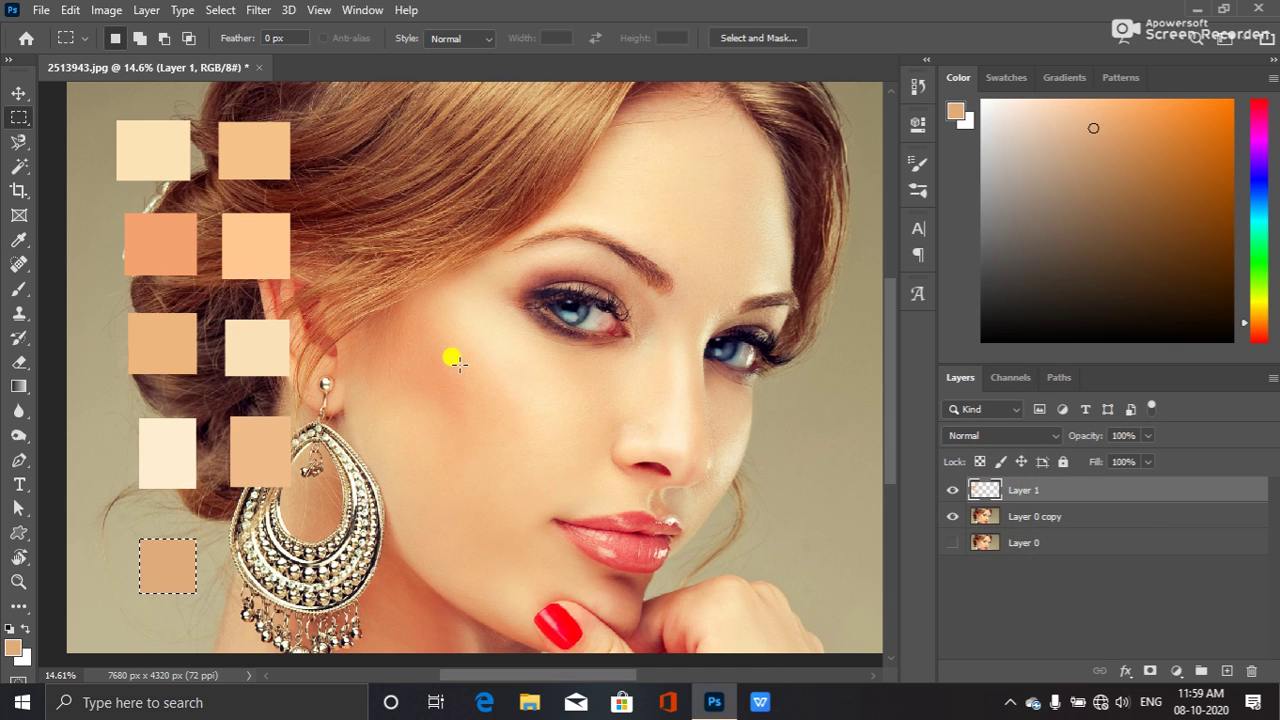
# - Complete the fifth row with a swatch over the earring, filled with the darker tone d99669 sampled between the nose and upper lip
pyautogui.click(228, 528)
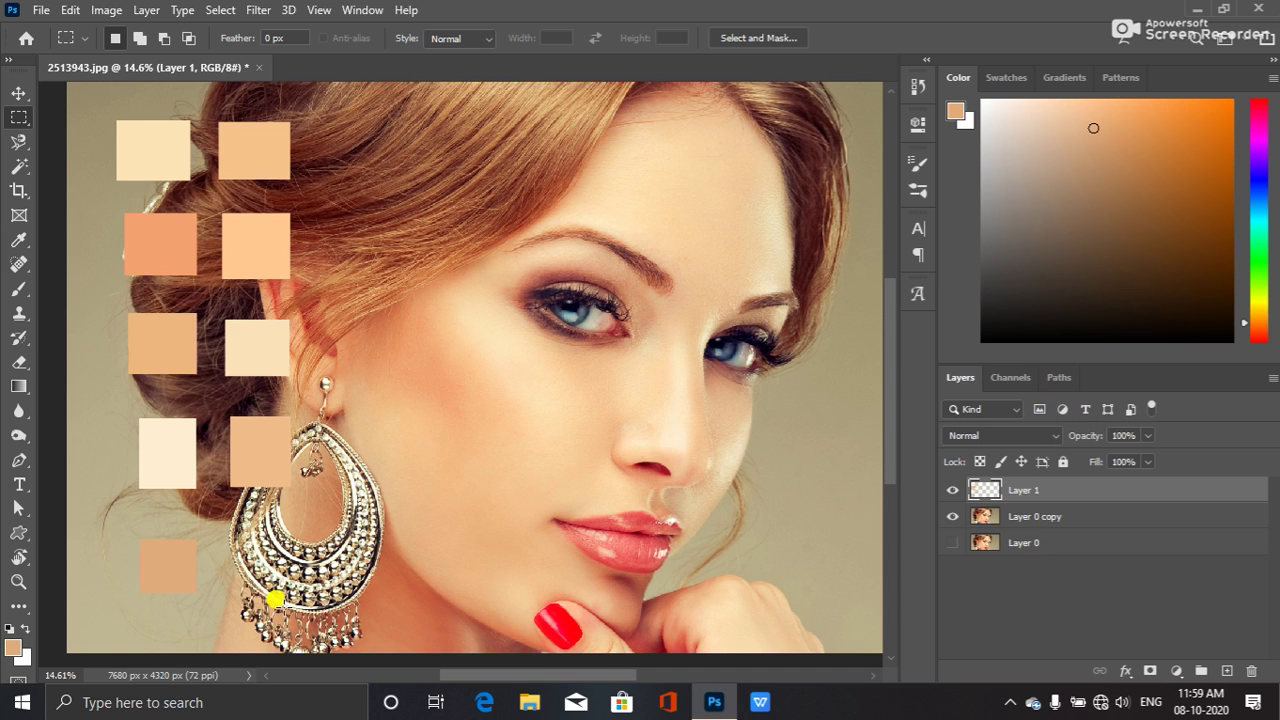
pyautogui.click(14, 646)
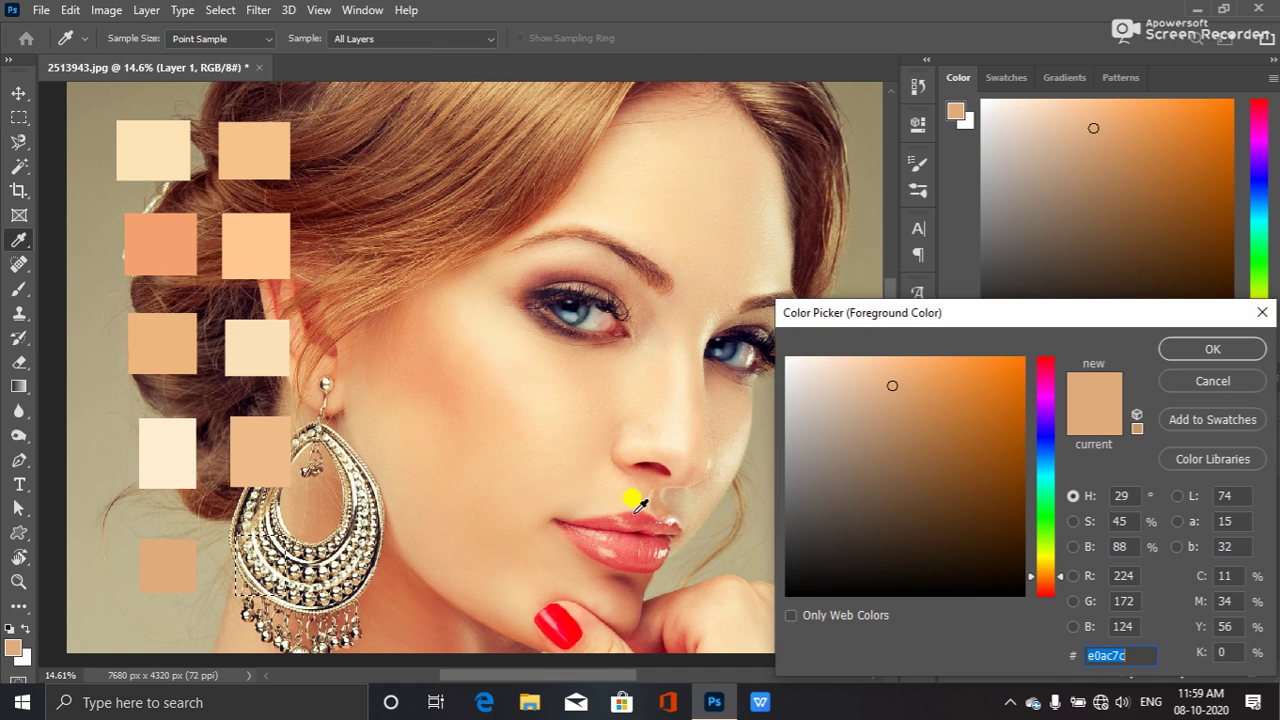
pyautogui.click(630, 490)
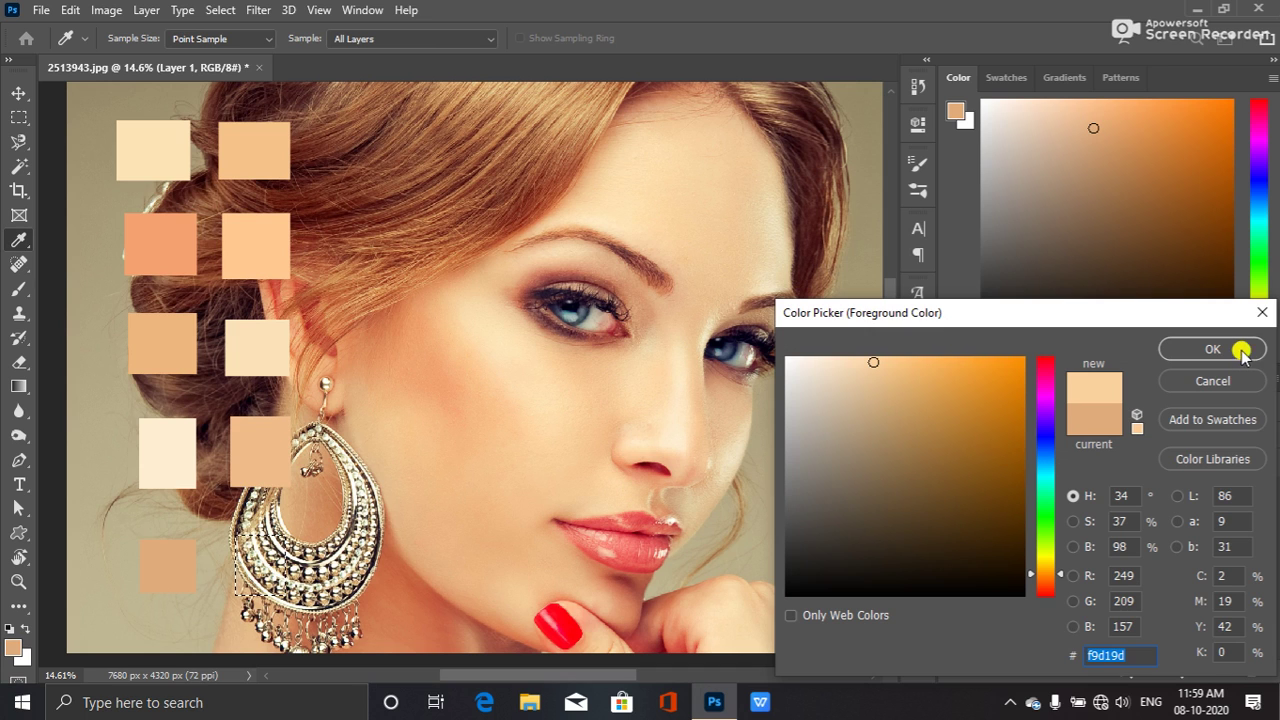
pyautogui.click(654, 493)
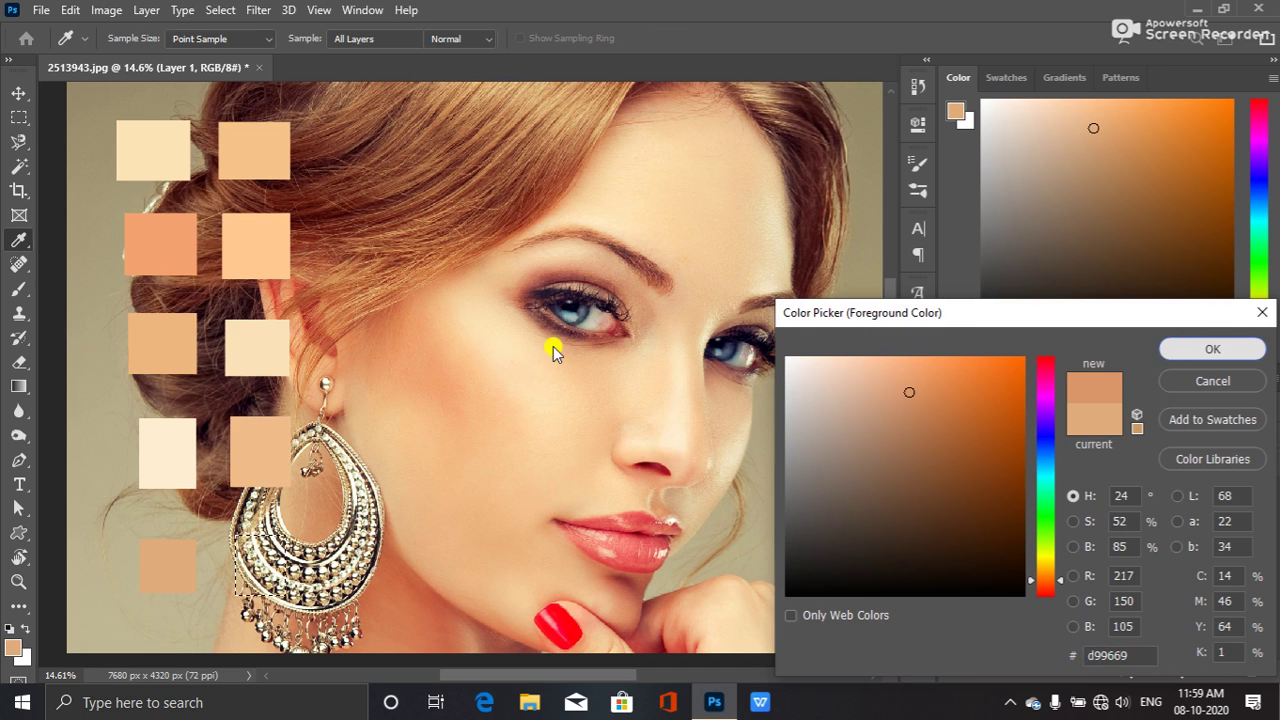
pyautogui.press('Return')
pyautogui.hotkey('alt', 'BackSpace')
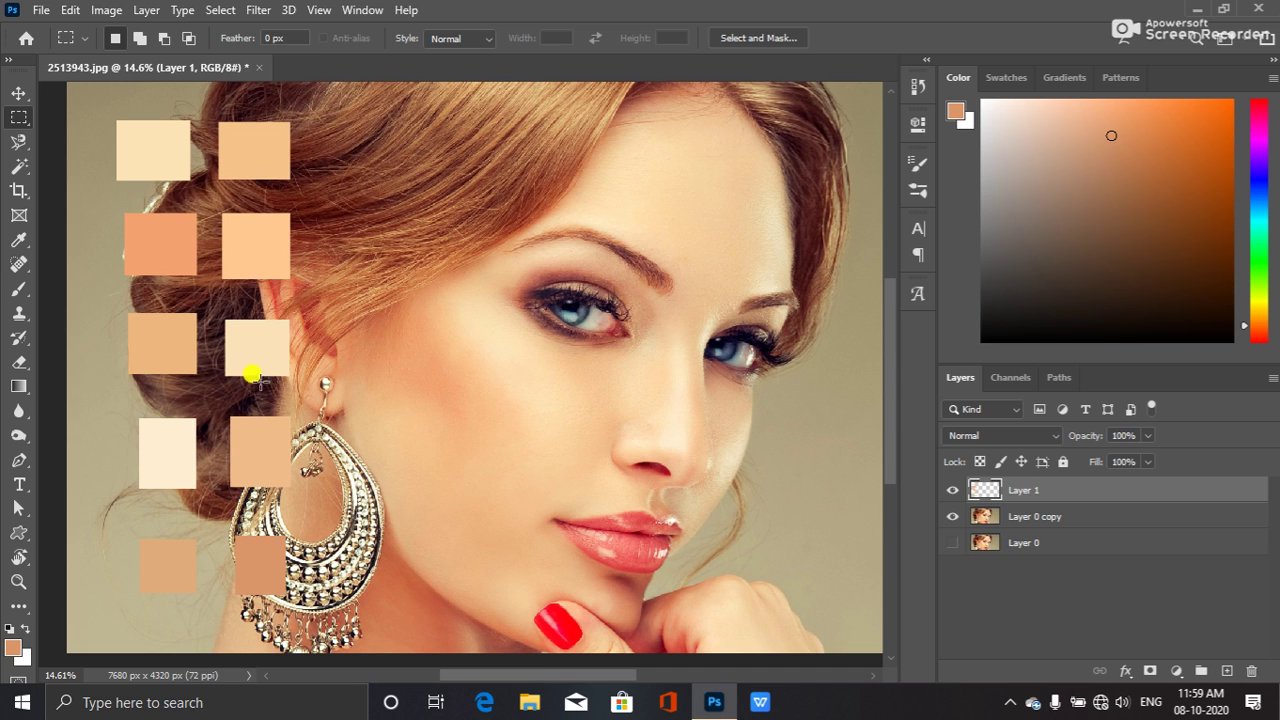
# - Briefly hide Layer 0 copy to check the swatches on their own, and rename Layer 1 as Skin Tone
pyautogui.click(951, 516)
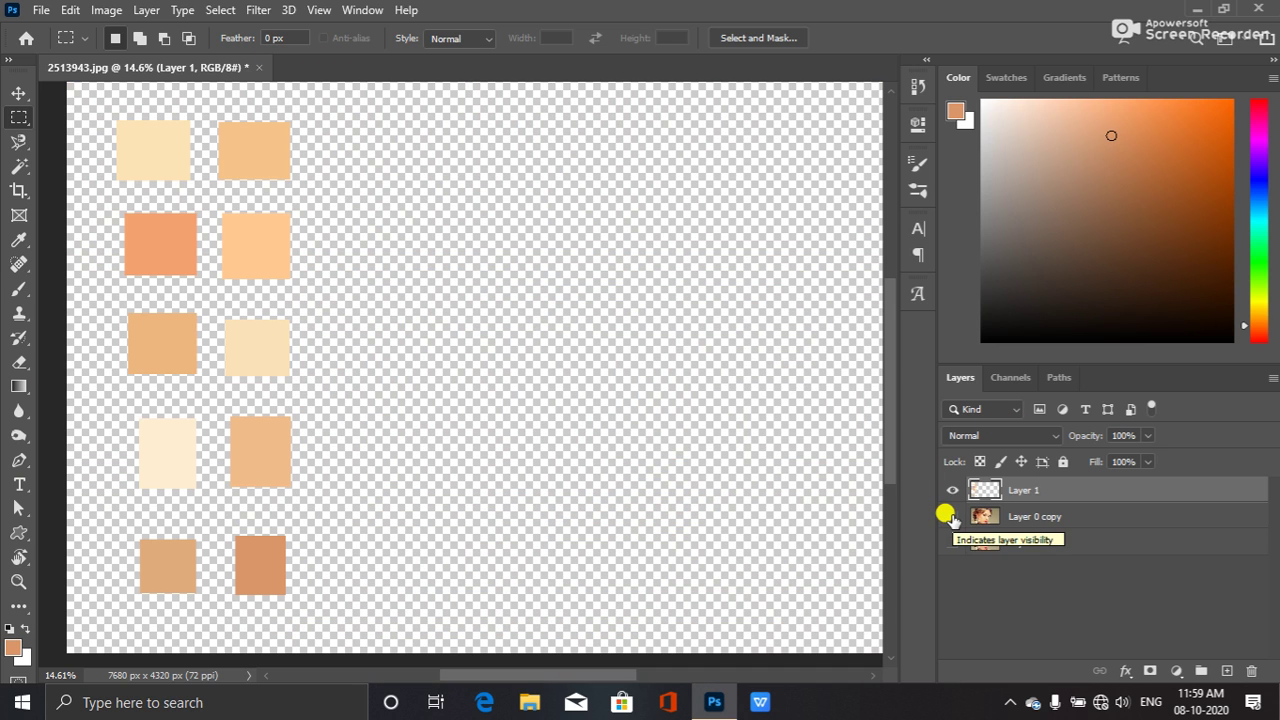
pyautogui.click(951, 516)
pyautogui.doubleClick(1026, 490)
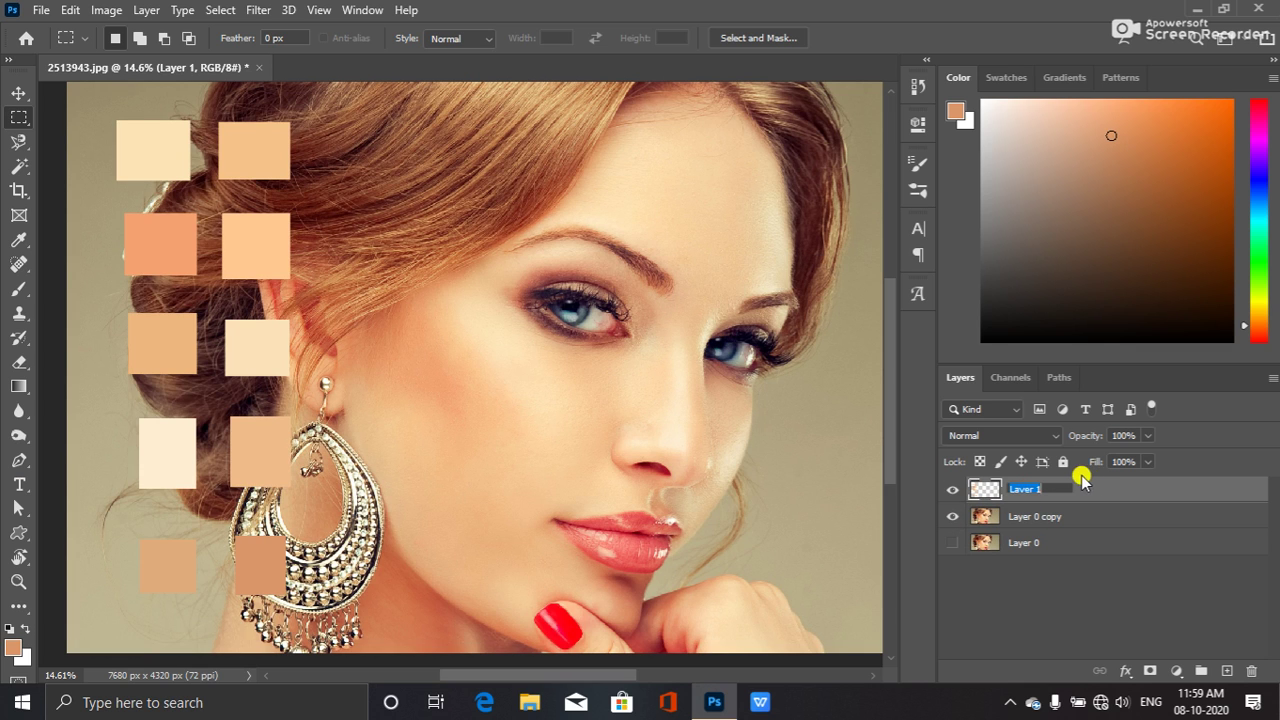
pyautogui.write('Ski')
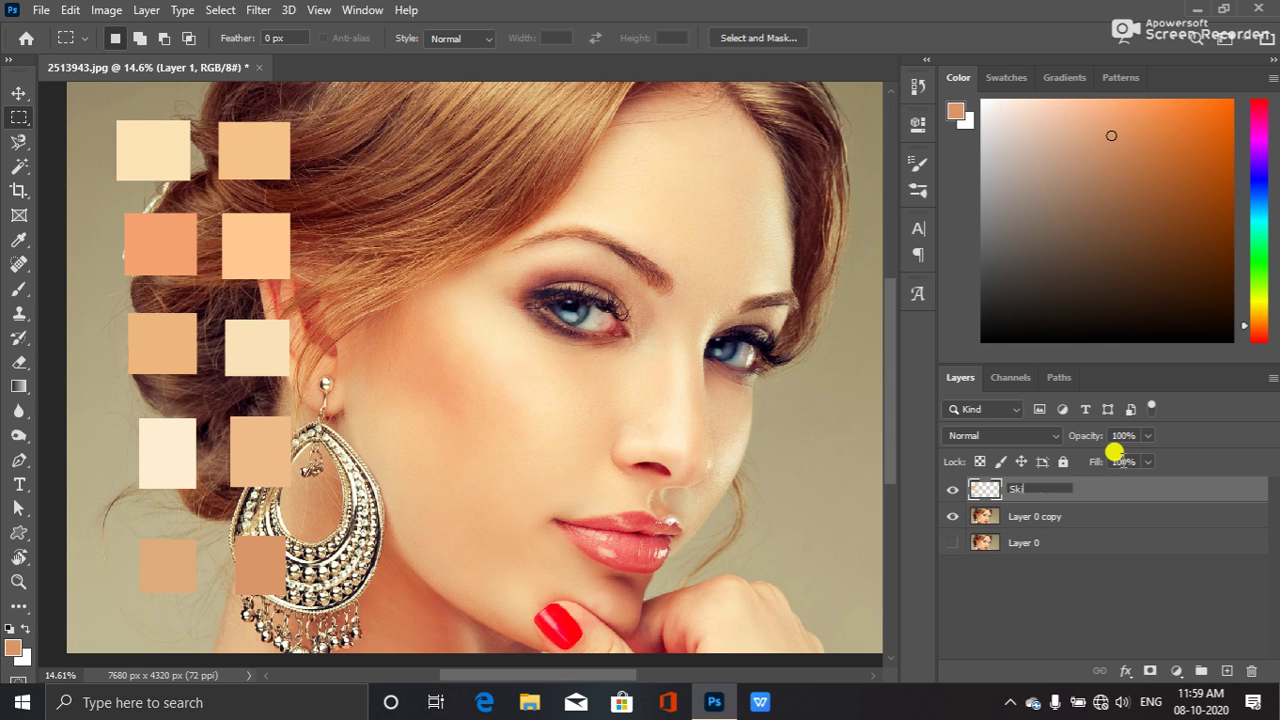
pyautogui.write('n Tone')
pyautogui.press('Return')
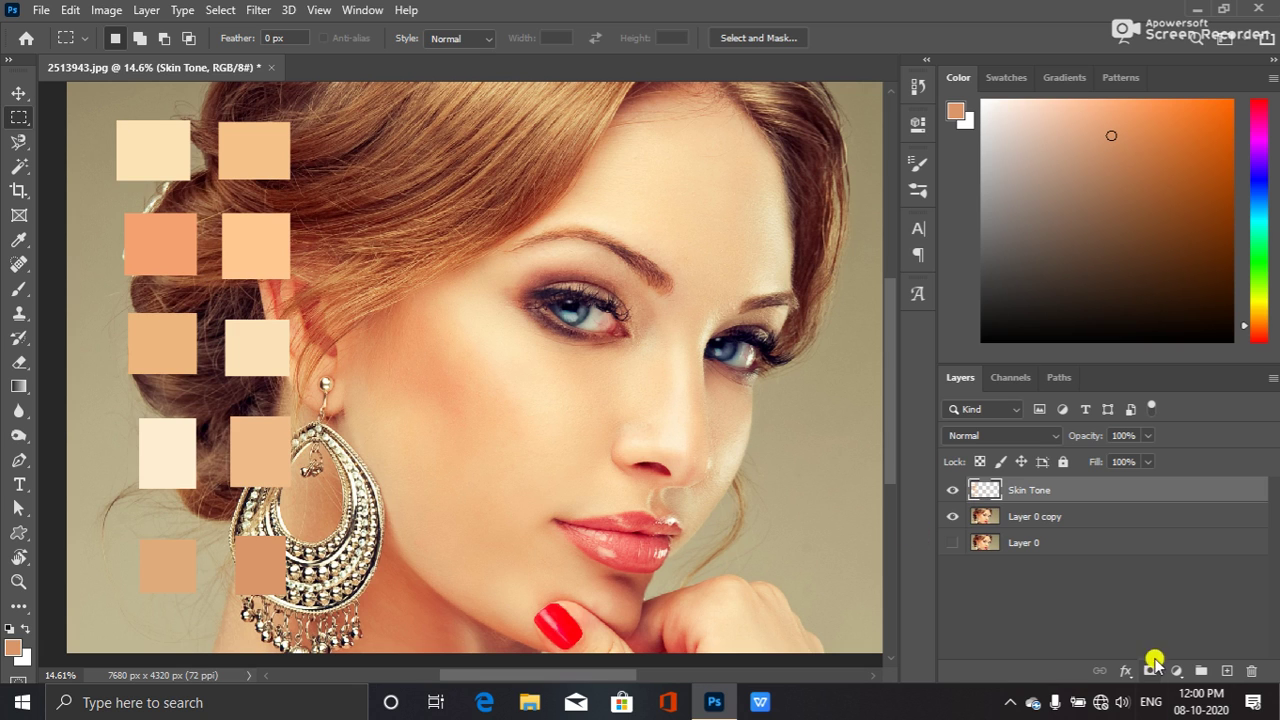
# - Add a new layer above Skin Tone and fill it with the pale tone ffeed2 sampled from the fourth-row swatch
pyautogui.click(1227, 670)
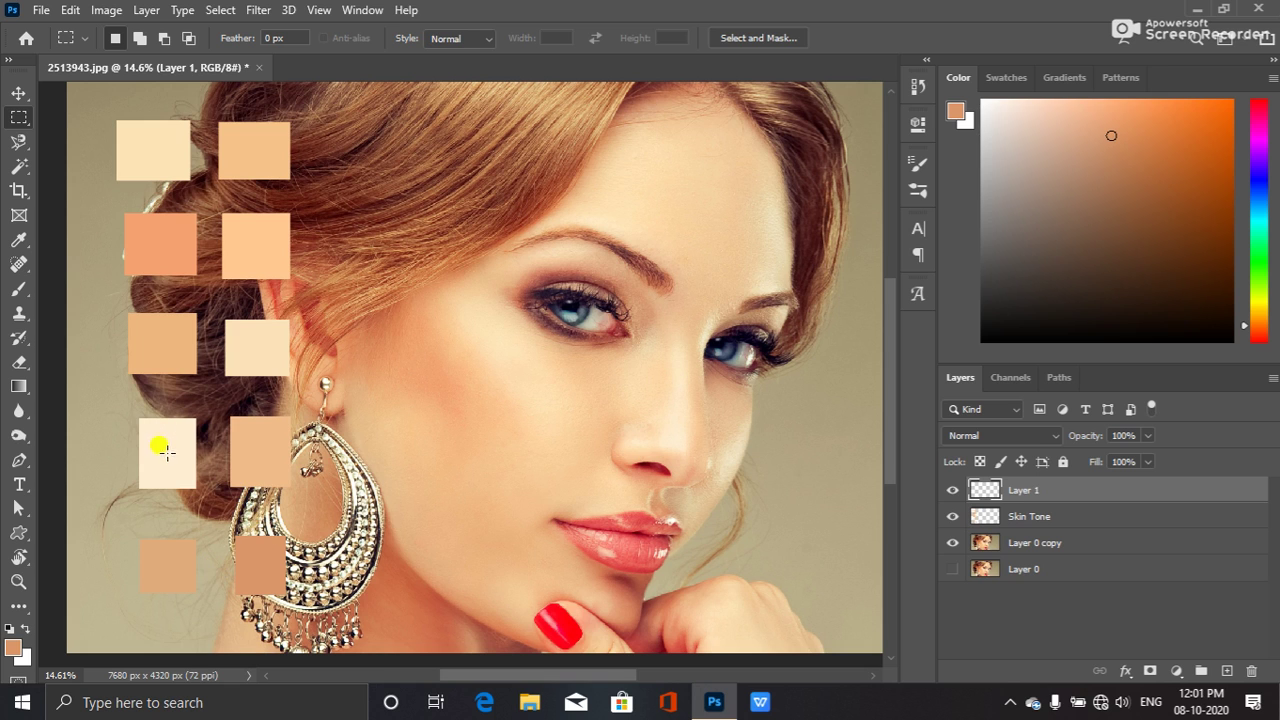
pyautogui.click(10, 650)
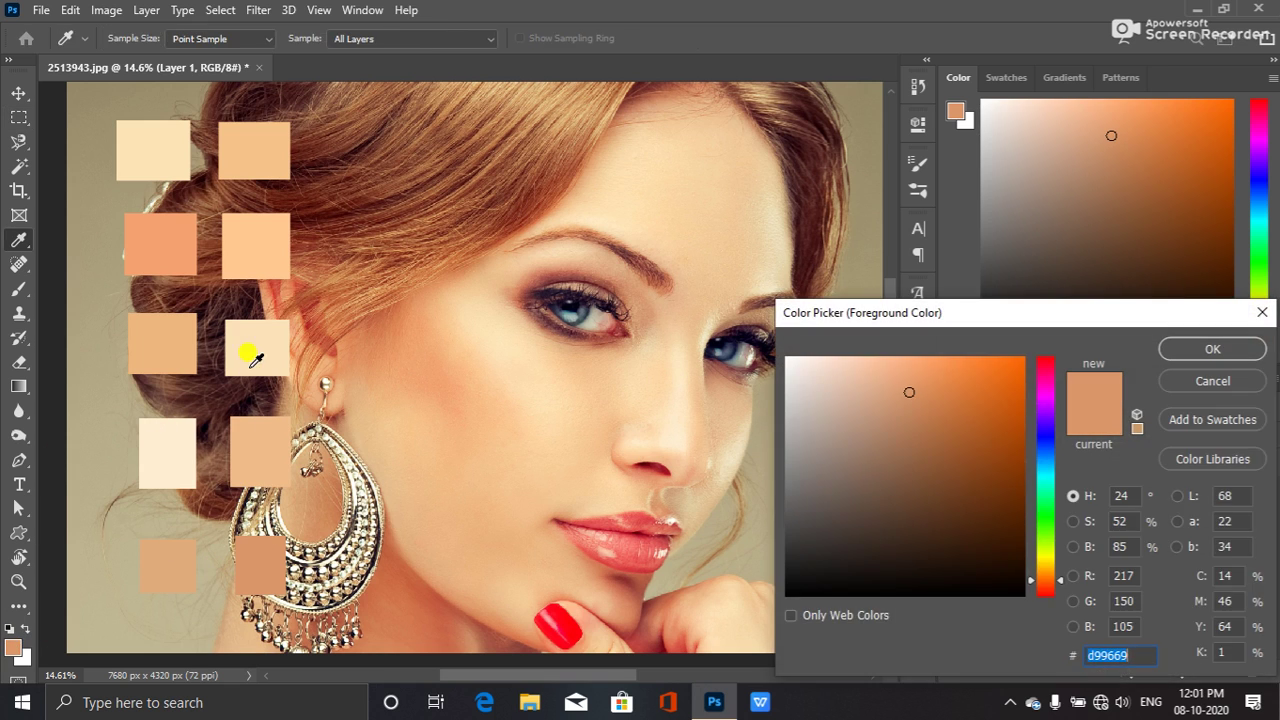
pyautogui.click(172, 424)
pyautogui.click(1203, 349)
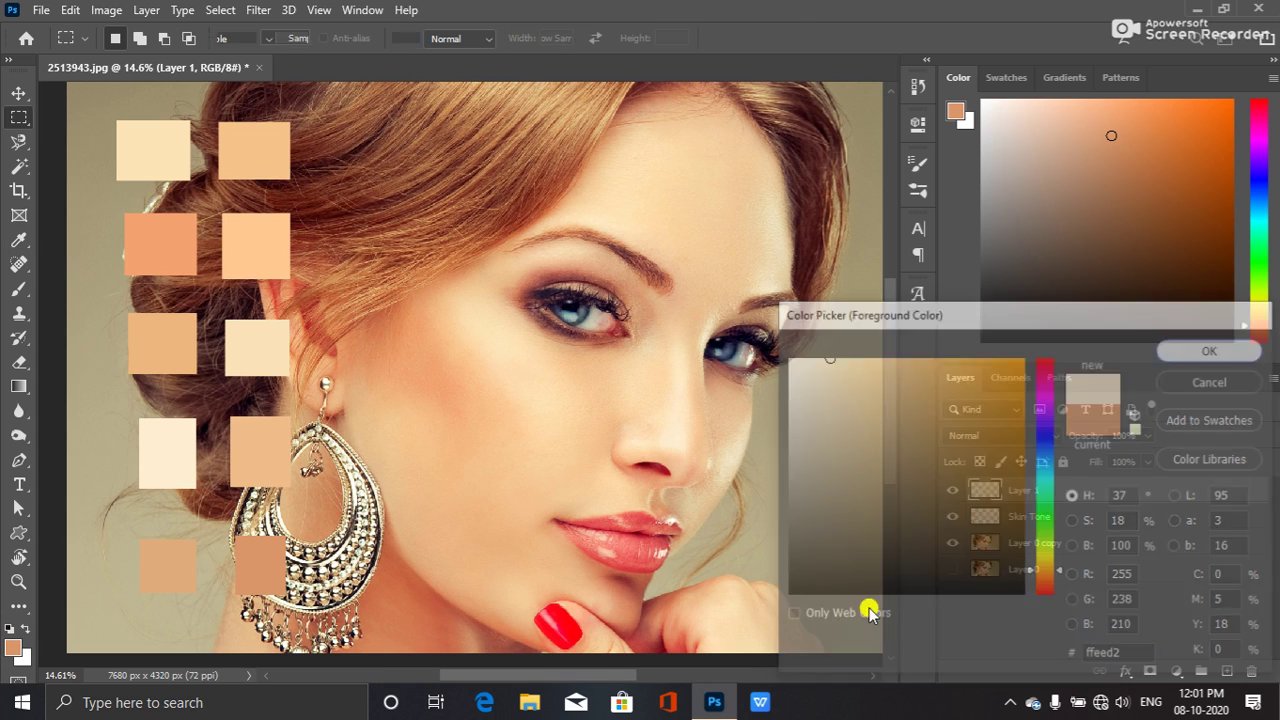
pyautogui.hotkey('alt', 'BackSpace')
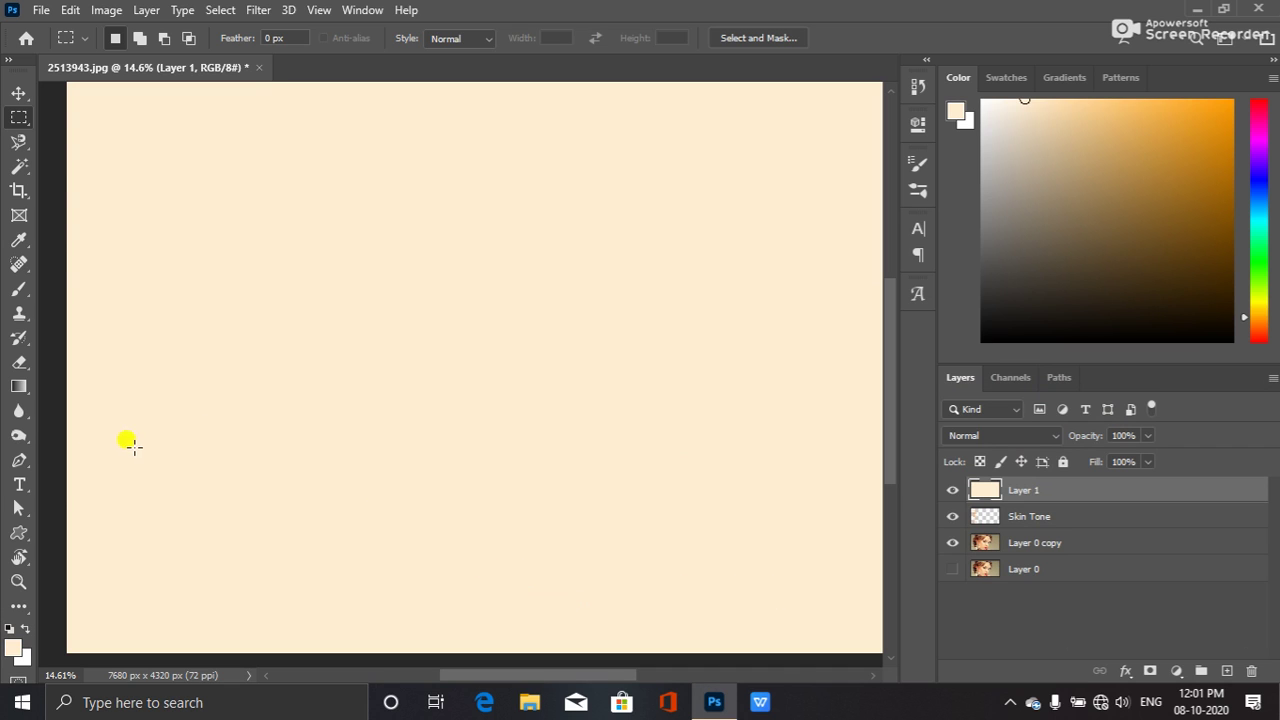
# - Try the Dodge tool with a 600 px brush on the pale fill, lightening a tall vertical band through its left part
pyautogui.click(19, 437)
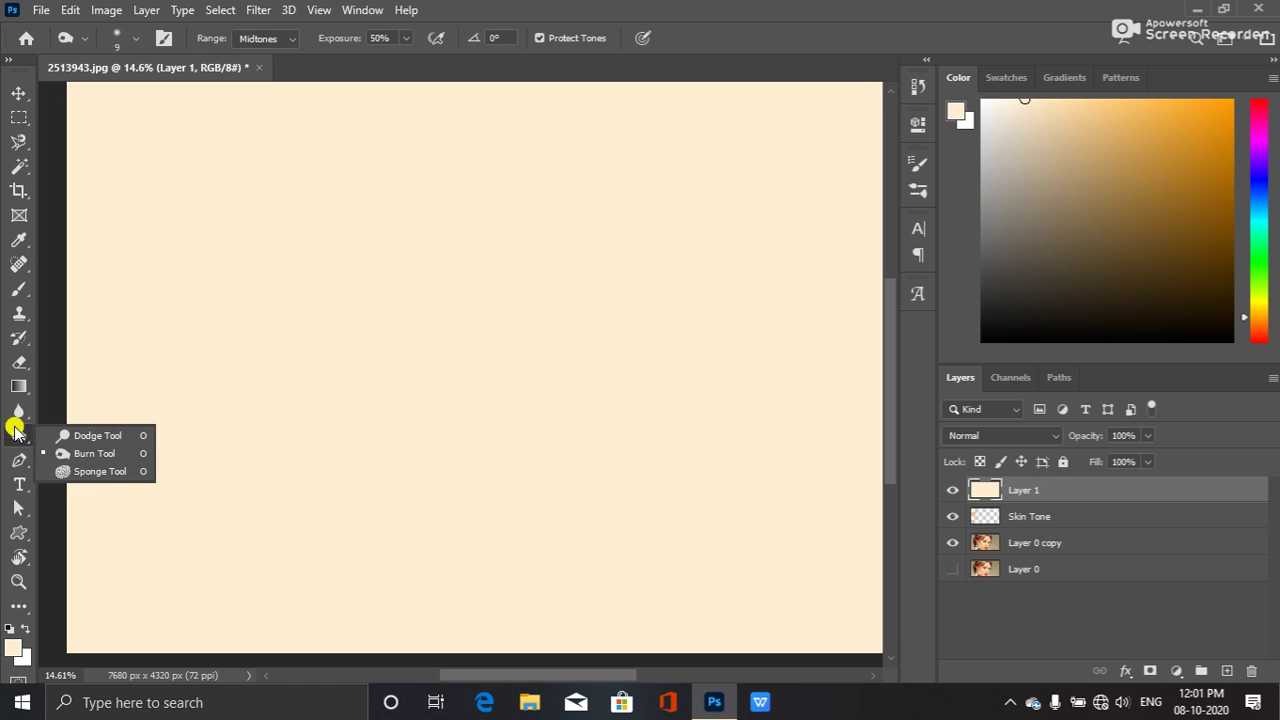
pyautogui.click(101, 437)
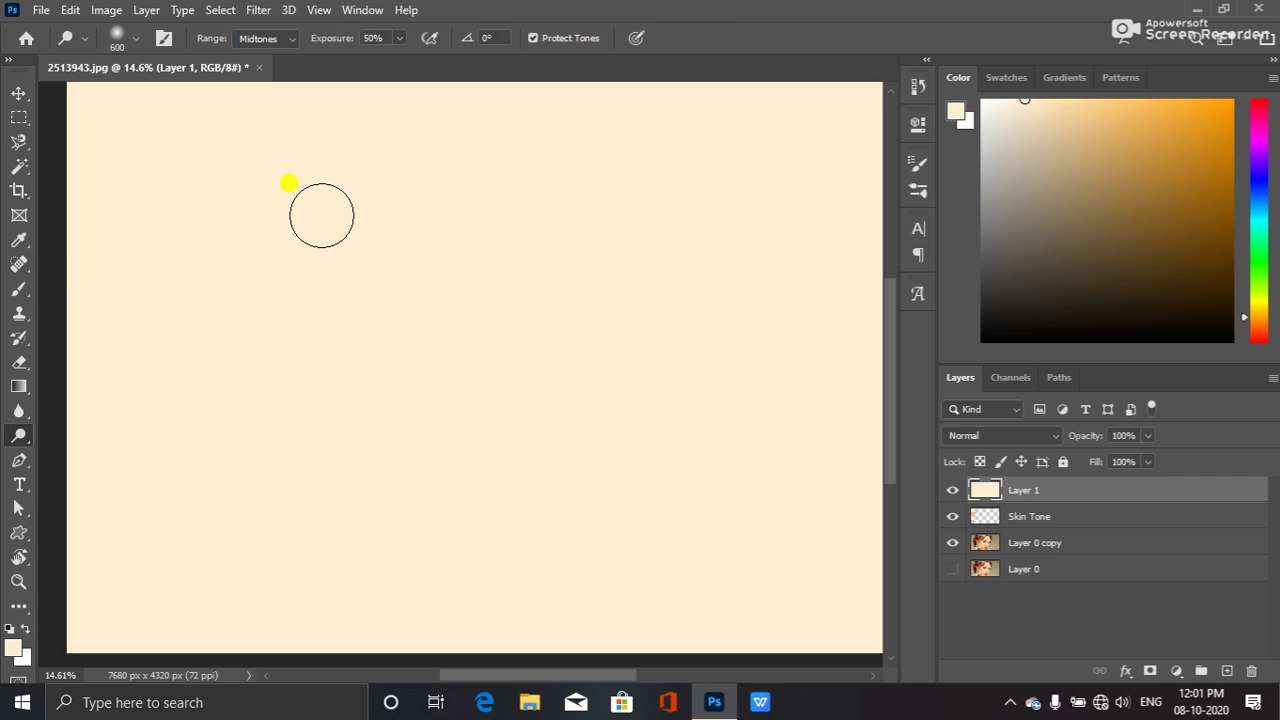
pyautogui.moveTo(321, 190)
pyautogui.mouseDown()
pyautogui.moveTo(304, 362)
pyautogui.moveTo(324, 256)
pyautogui.moveTo(326, 458)
pyautogui.moveTo(336, 220)
pyautogui.moveTo(286, 491)
pyautogui.moveTo(347, 170)
pyautogui.moveTo(296, 503)
pyautogui.moveTo(326, 258)
pyautogui.moveTo(361, 322)
pyautogui.moveTo(240, 553)
pyautogui.moveTo(270, 385)
pyautogui.moveTo(294, 513)
pyautogui.moveTo(399, 104)
pyautogui.moveTo(298, 352)
pyautogui.moveTo(301, 448)
pyautogui.moveTo(350, 221)
pyautogui.moveTo(304, 560)
pyautogui.moveTo(316, 203)
pyautogui.moveTo(260, 552)
pyautogui.moveTo(288, 255)
pyautogui.moveTo(302, 397)
pyautogui.moveTo(318, 378)
pyautogui.moveTo(337, 262)
pyautogui.moveTo(315, 498)
pyautogui.moveTo(312, 294)
pyautogui.moveTo(290, 567)
pyautogui.moveTo(318, 231)
pyautogui.moveTo(348, 270)
pyautogui.moveTo(333, 332)
pyautogui.moveTo(369, 301)
pyautogui.moveTo(337, 462)
pyautogui.moveTo(346, 606)
pyautogui.mouseUp()
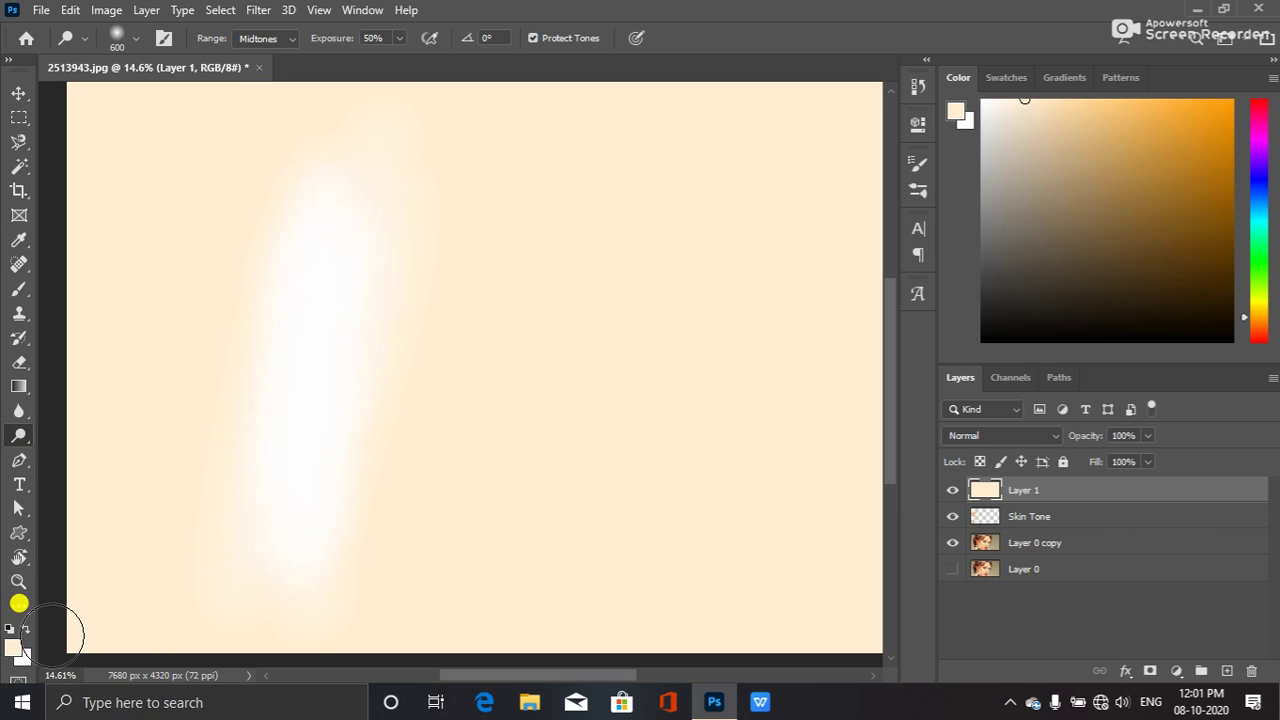
pyautogui.hotkey('ctrl', 'z')
pyautogui.click(14, 646)
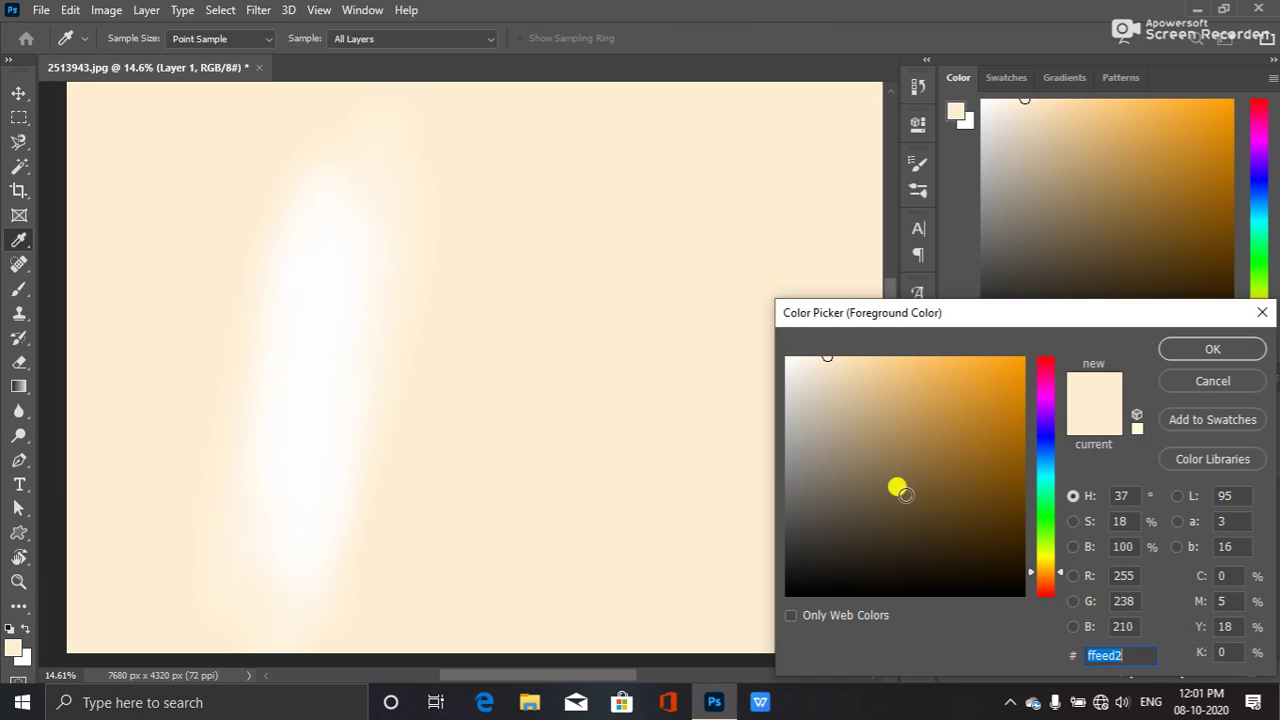
pyautogui.click(1220, 381)
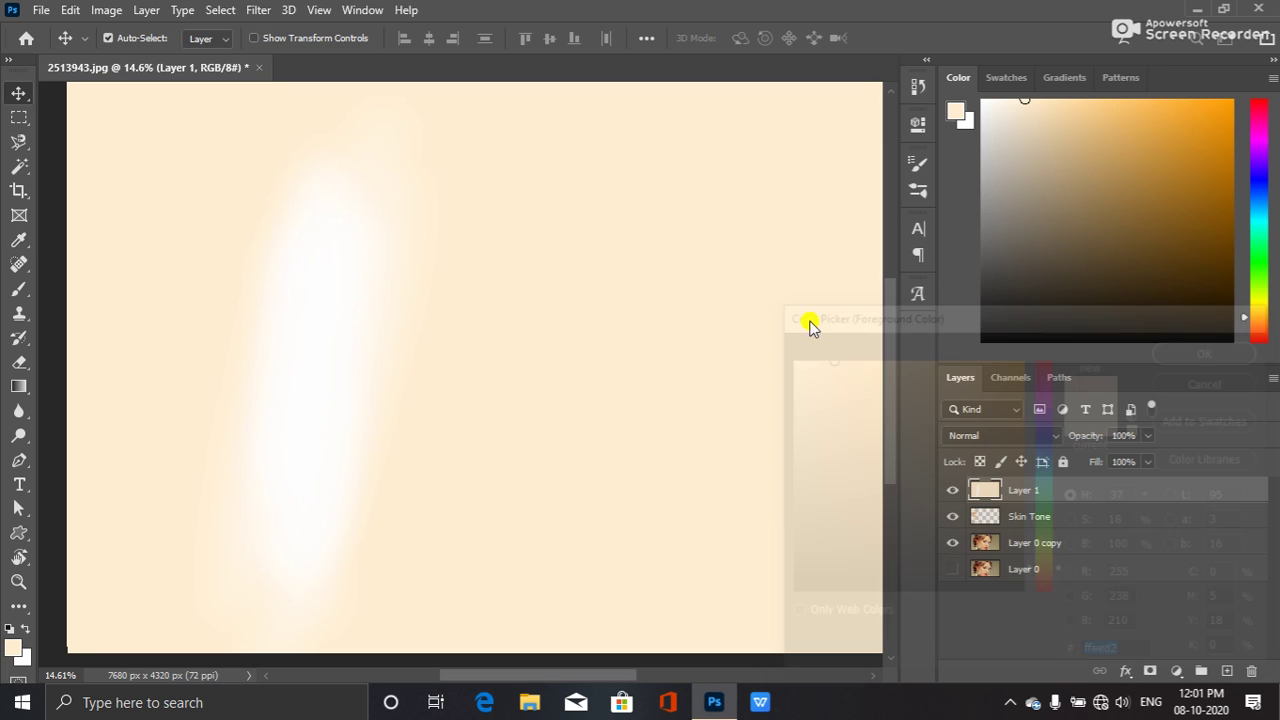
# - Refill Layer 1 with the darker tone edb67e sampled from the third-row swatch, hiding the layer for sampling and showing it again
pyautogui.click(951, 487)
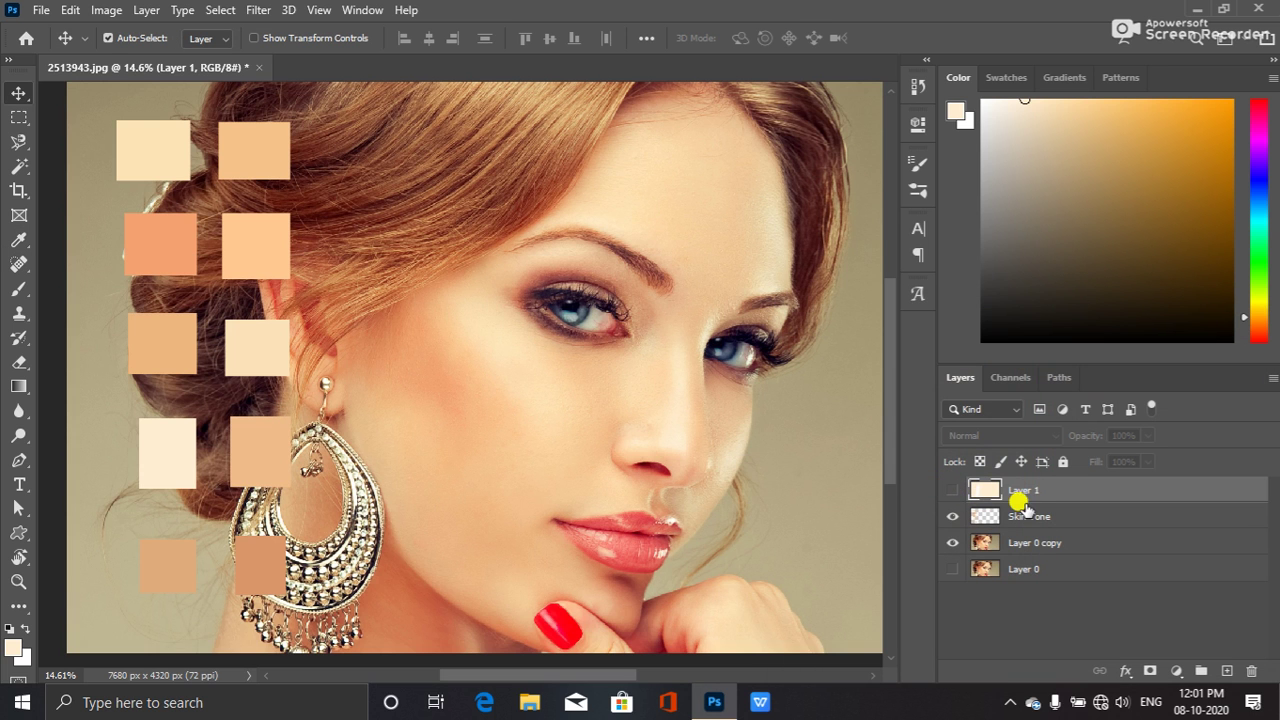
pyautogui.click(1028, 512)
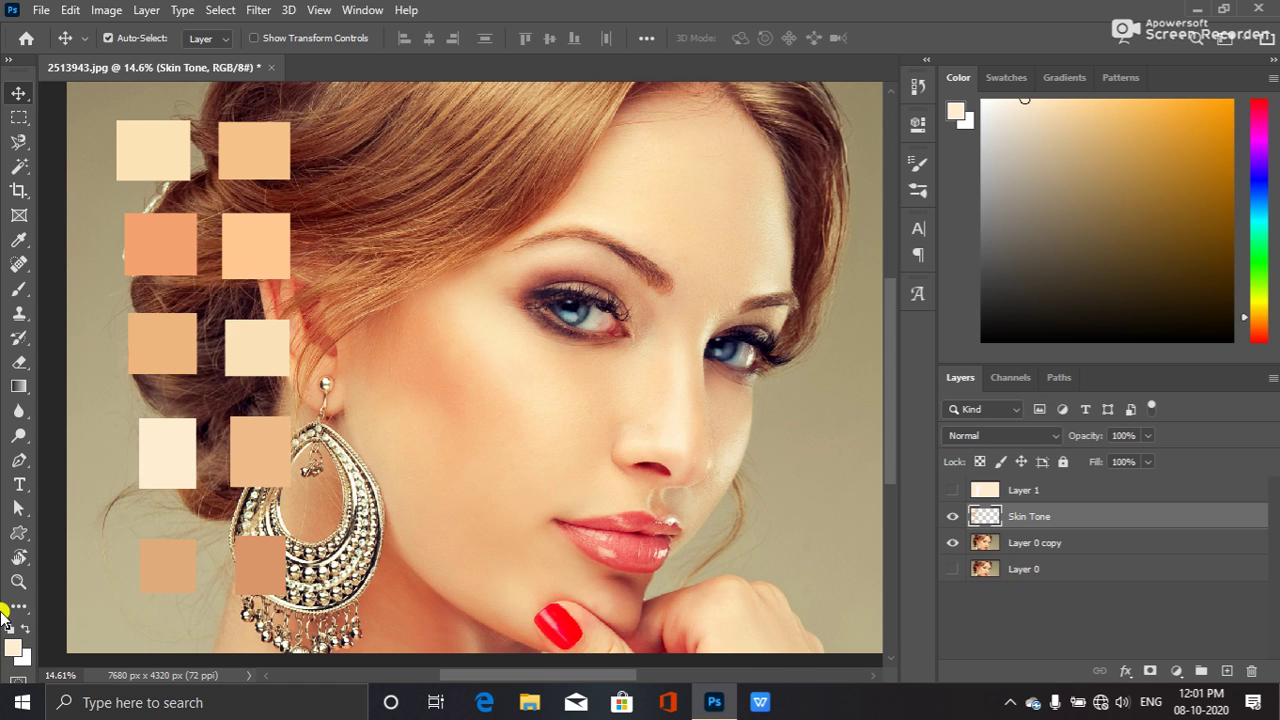
pyautogui.click(14, 648)
pyautogui.click(157, 337)
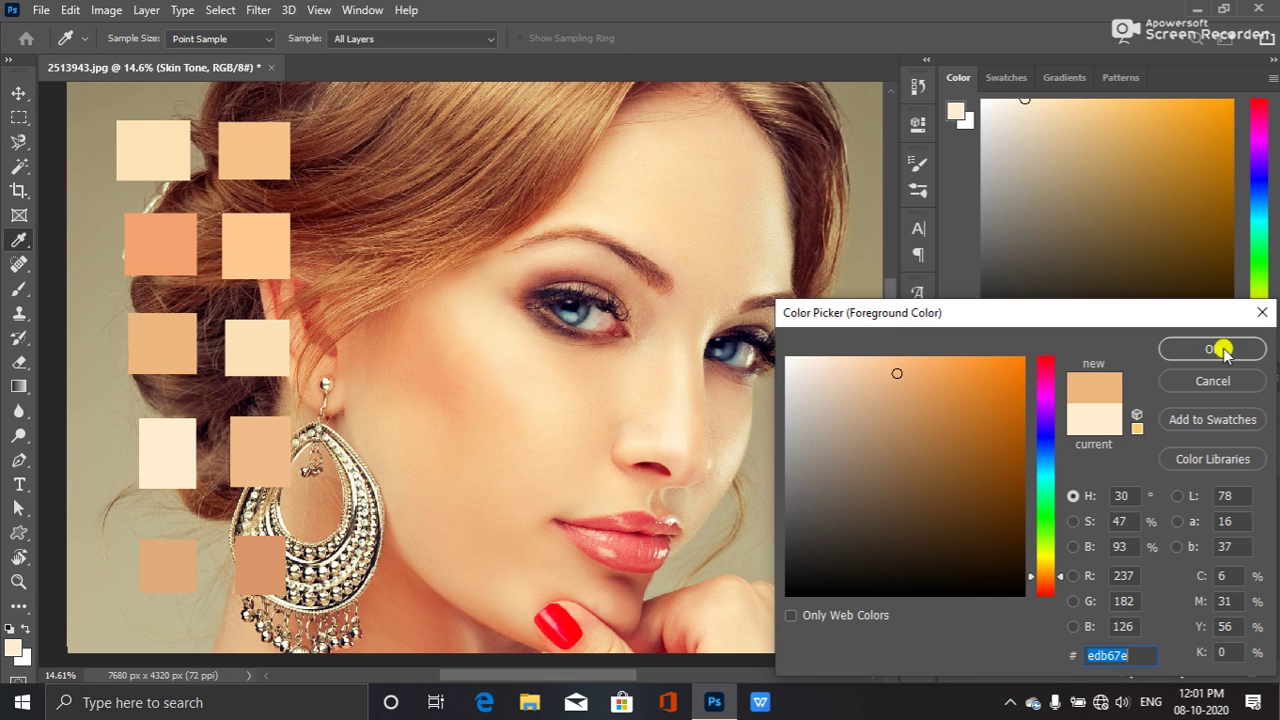
pyautogui.click(1214, 349)
pyautogui.click(1078, 488)
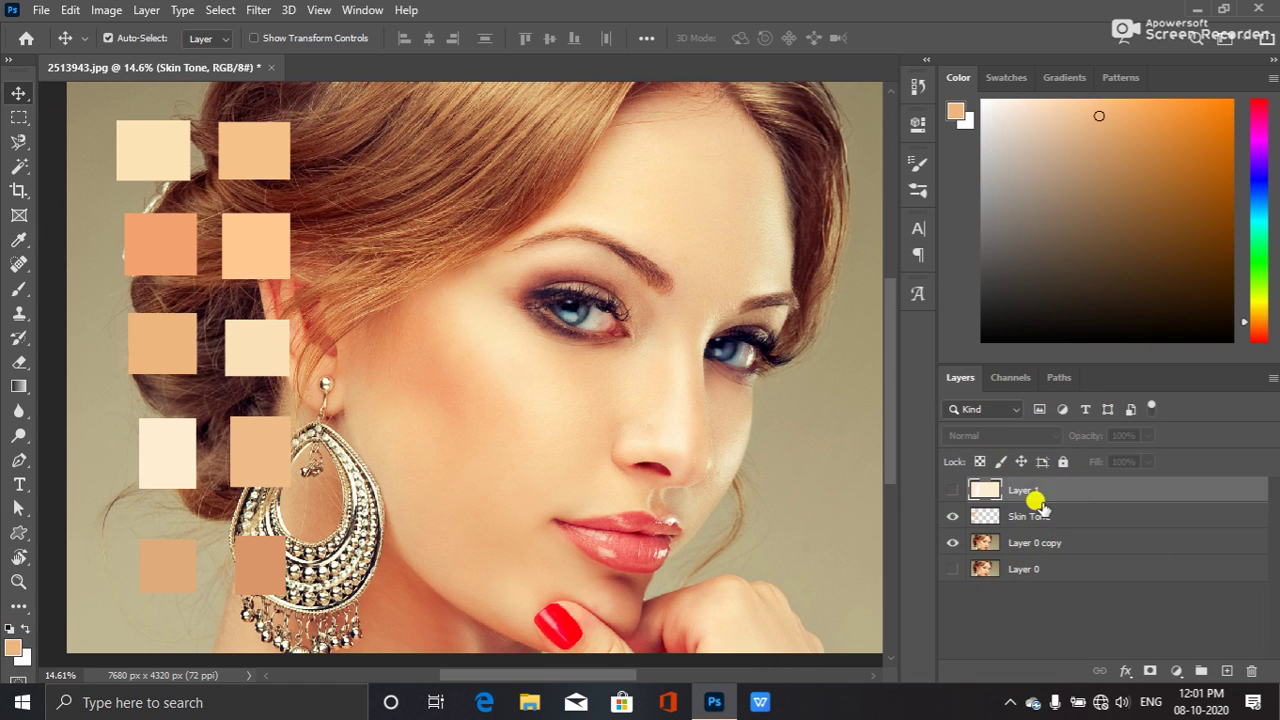
pyautogui.hotkey('alt', 'BackSpace')
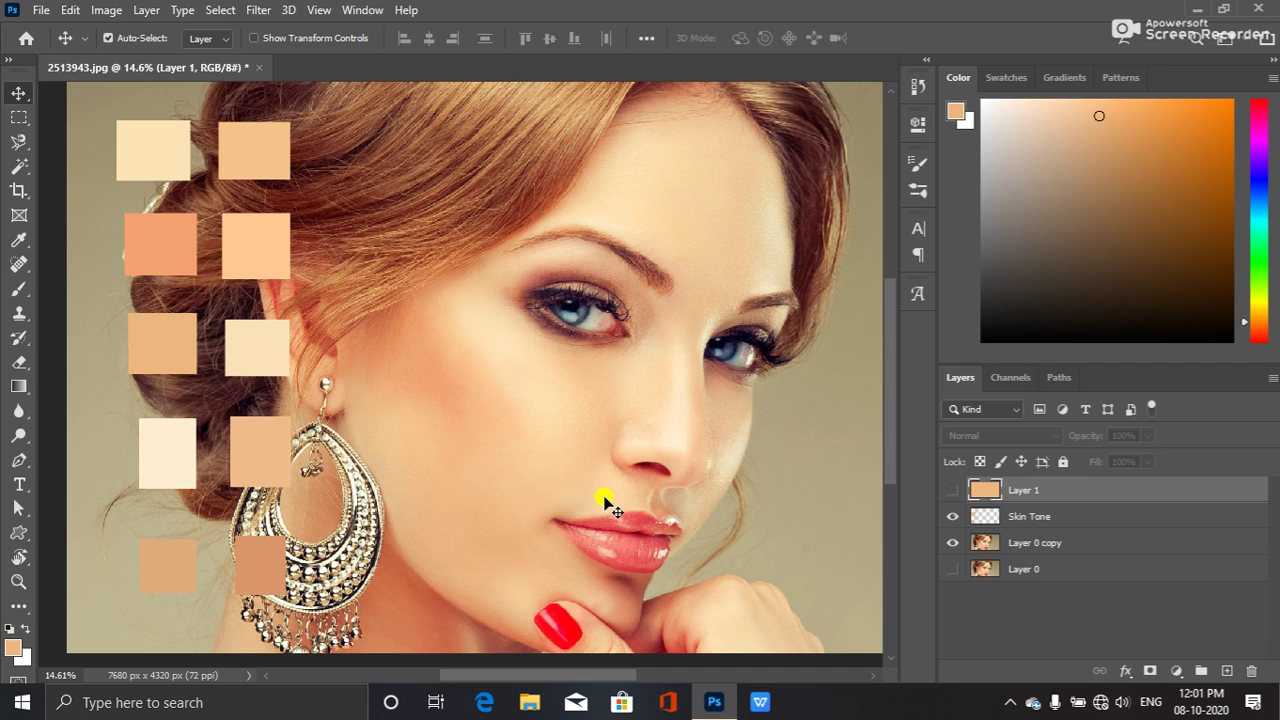
pyautogui.click(952, 490)
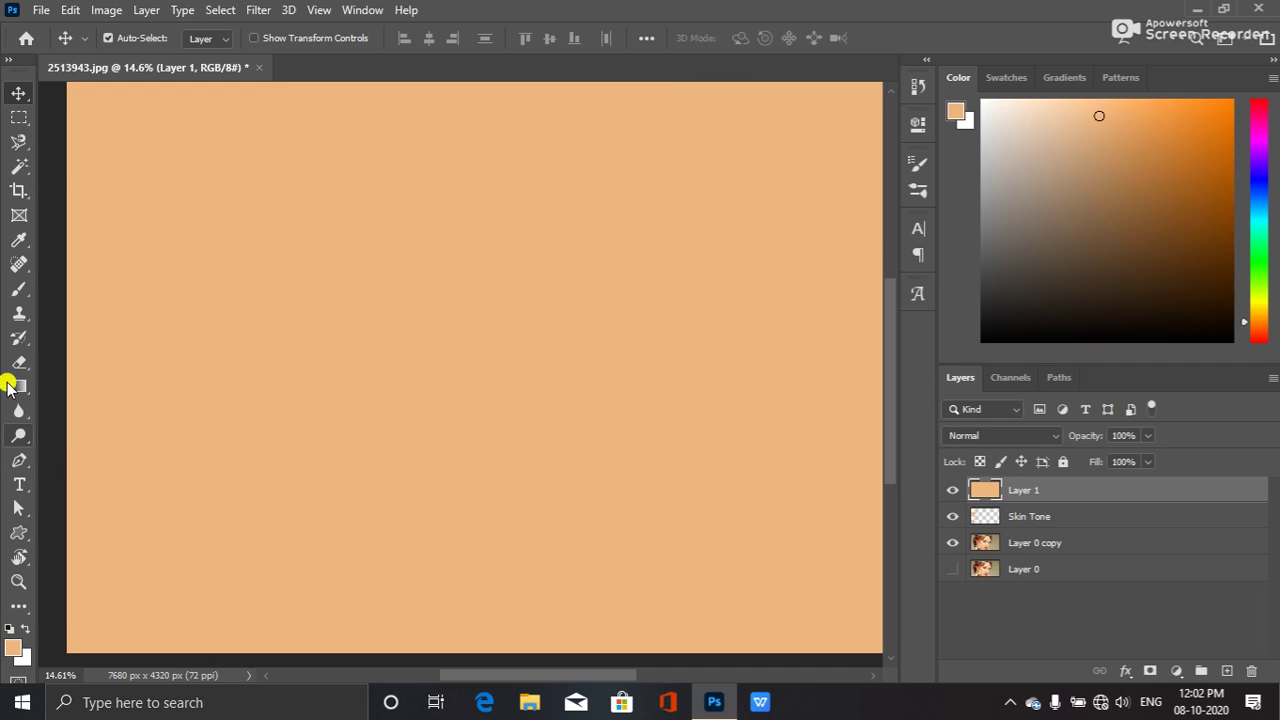
# - Lighten a tall, slightly slanted band through the left part of Layer 1 with the 600 px Dodge tool, Midtones, 50% exposure
pyautogui.click(18, 435)
pyautogui.moveTo(292, 181)
pyautogui.mouseDown()
pyautogui.moveTo(294, 486)
pyautogui.moveTo(346, 229)
pyautogui.moveTo(279, 645)
pyautogui.moveTo(336, 326)
pyautogui.moveTo(290, 484)
pyautogui.moveTo(273, 477)
pyautogui.moveTo(254, 583)
pyautogui.moveTo(351, 170)
pyautogui.moveTo(229, 354)
pyautogui.moveTo(286, 346)
pyautogui.moveTo(290, 485)
pyautogui.moveTo(357, 346)
pyautogui.moveTo(354, 157)
pyautogui.moveTo(251, 609)
pyautogui.moveTo(274, 583)
pyautogui.moveTo(337, 274)
pyautogui.moveTo(327, 608)
pyautogui.mouseUp()
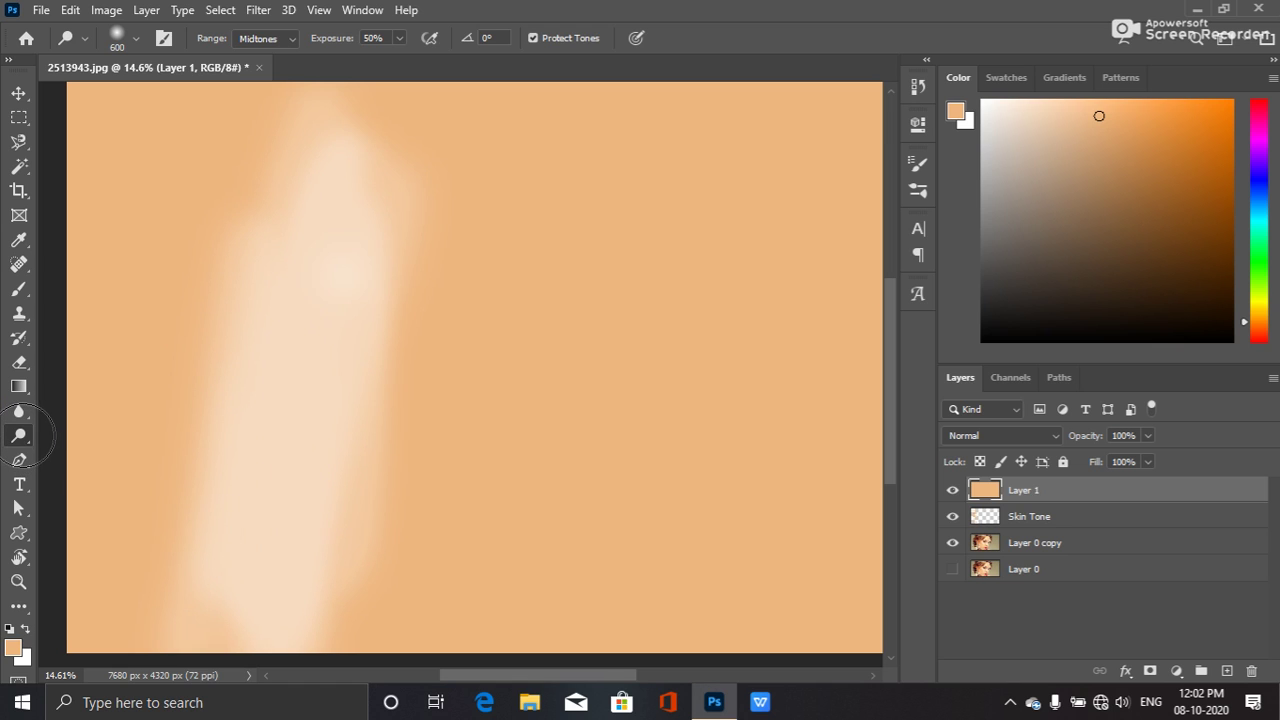
pyautogui.rightClick(20, 435)
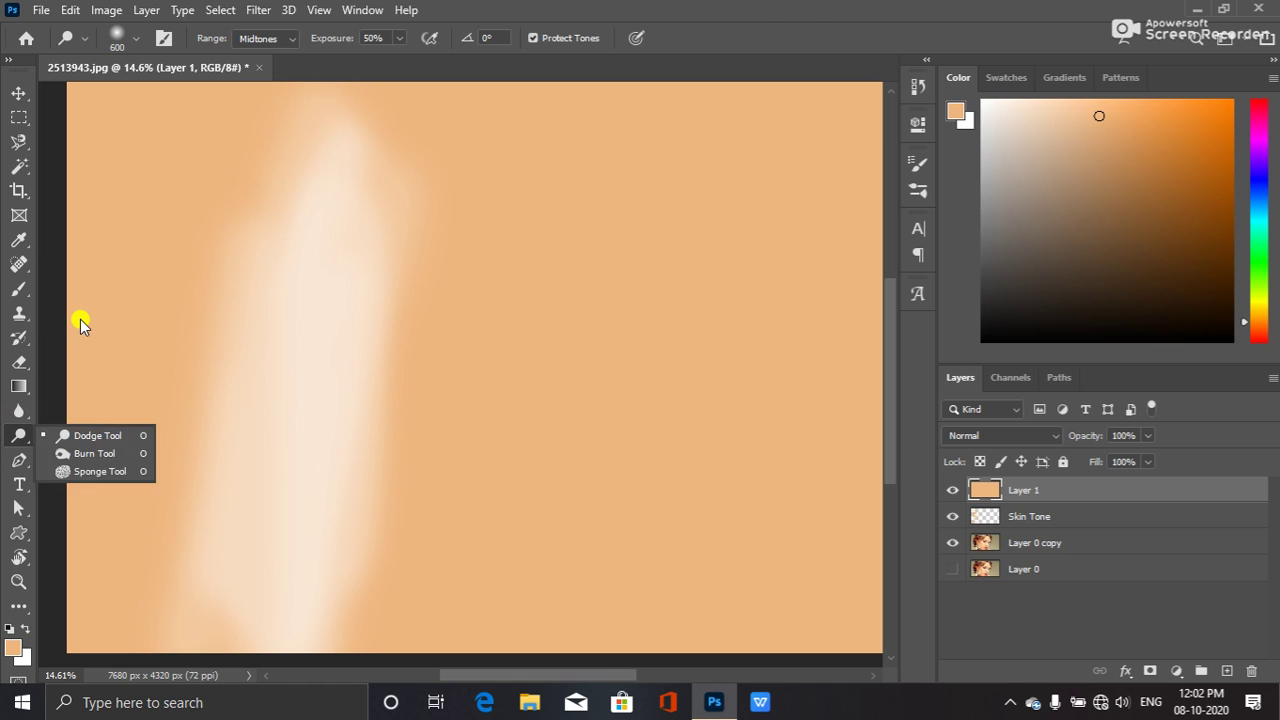
pyautogui.press('v')
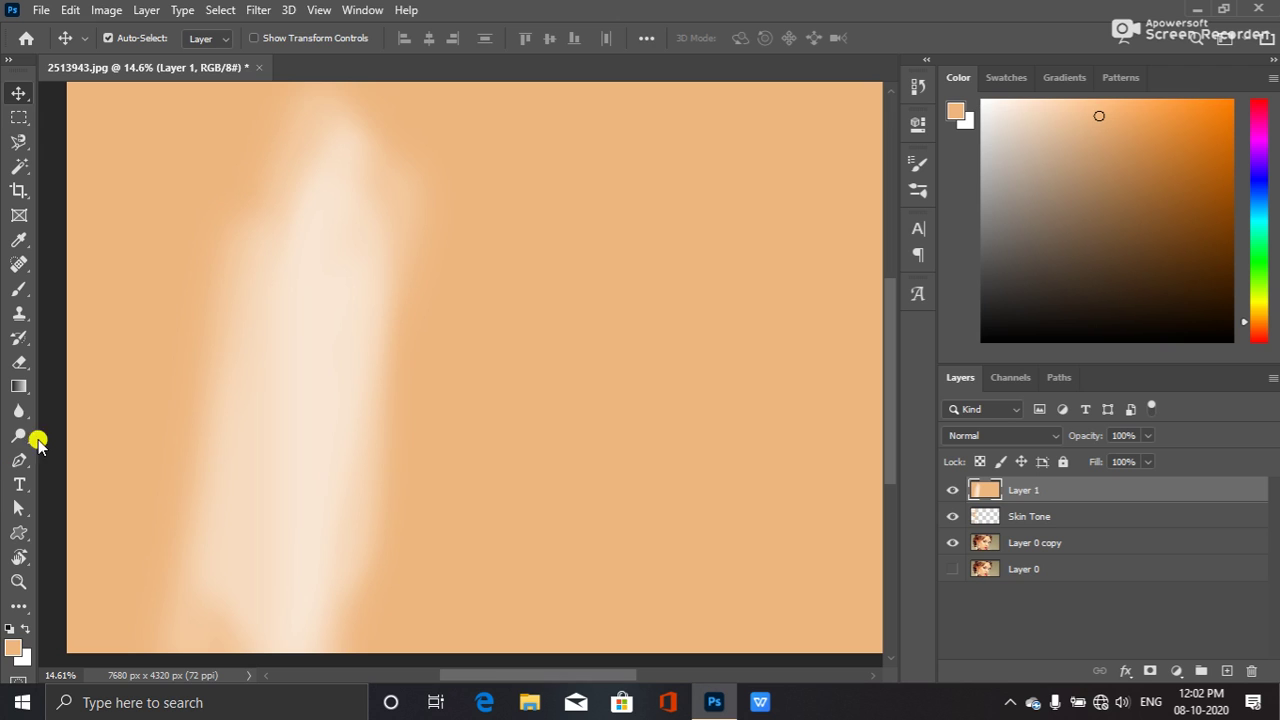
# - Darken a tall vertical band through the right part of Layer 1 using the Burn tool at 800 px, Midtones, 50% exposure, with repeated strokes
pyautogui.moveTo(20, 434); pyautogui.dragTo(65, 442)
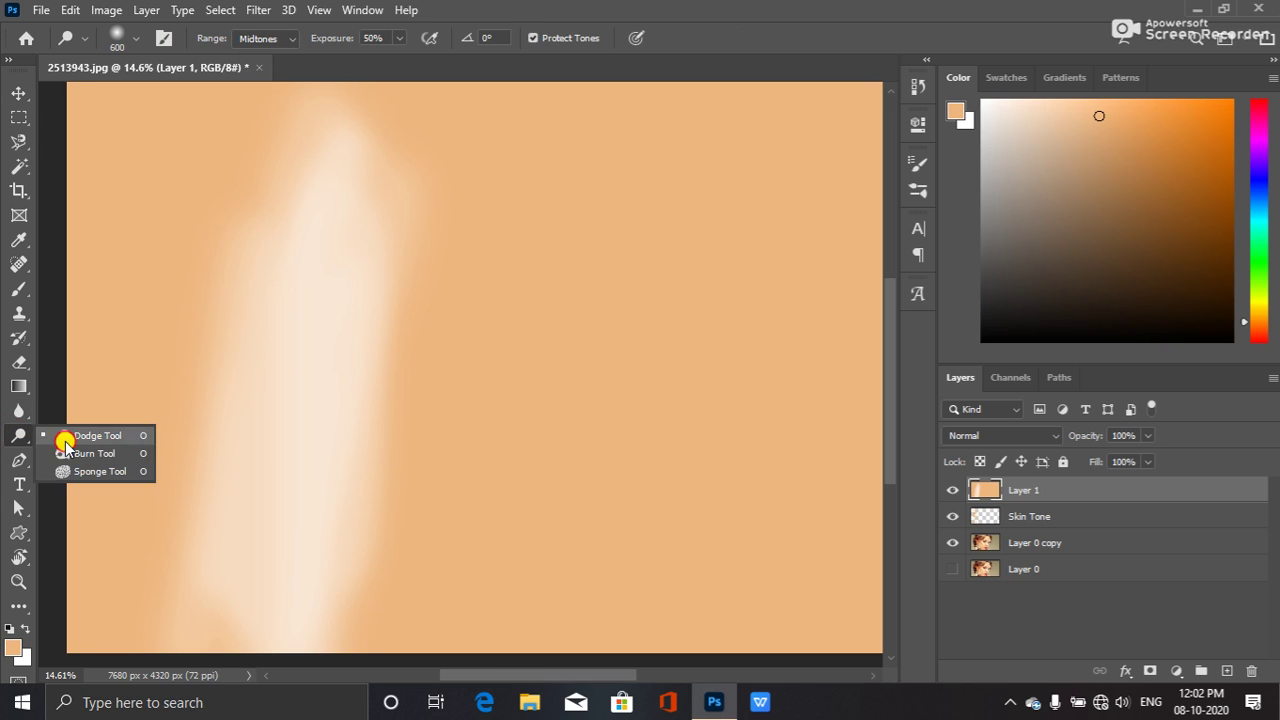
pyautogui.click(85, 453)
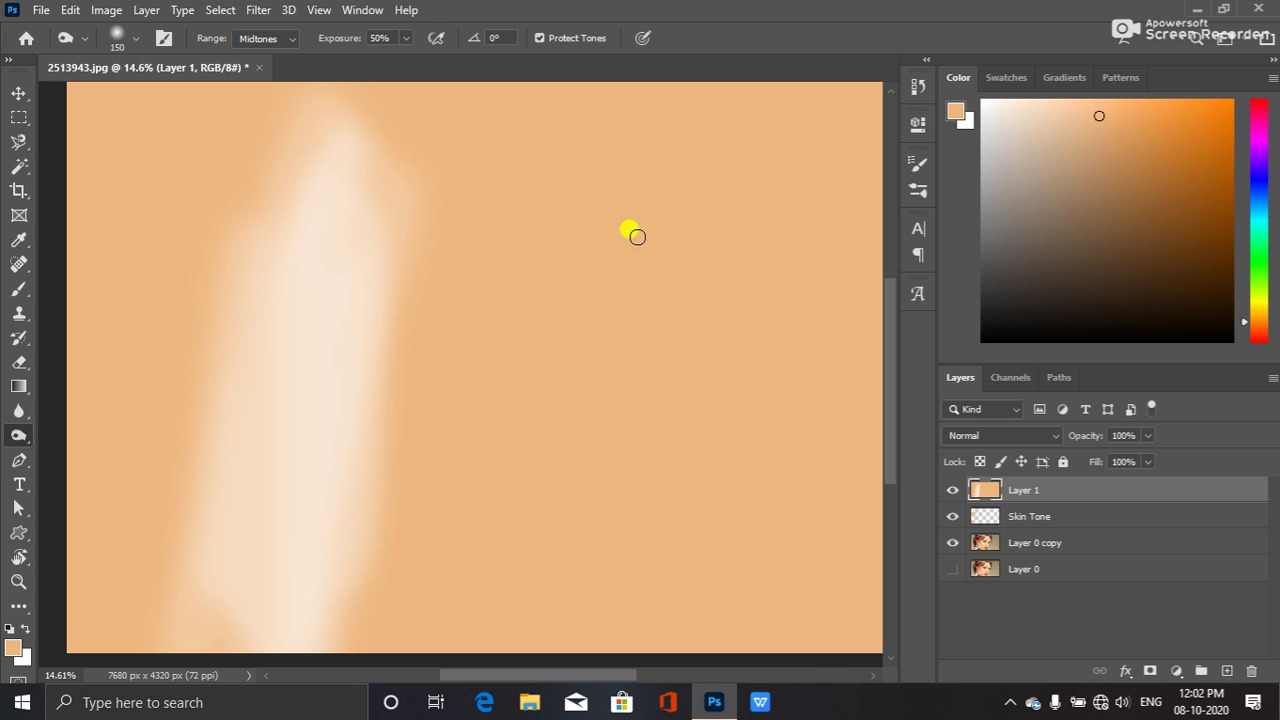
pyautogui.press(']')
pyautogui.press(']')
pyautogui.press(']')
pyautogui.press(']')
pyautogui.press(']')
pyautogui.press(']')
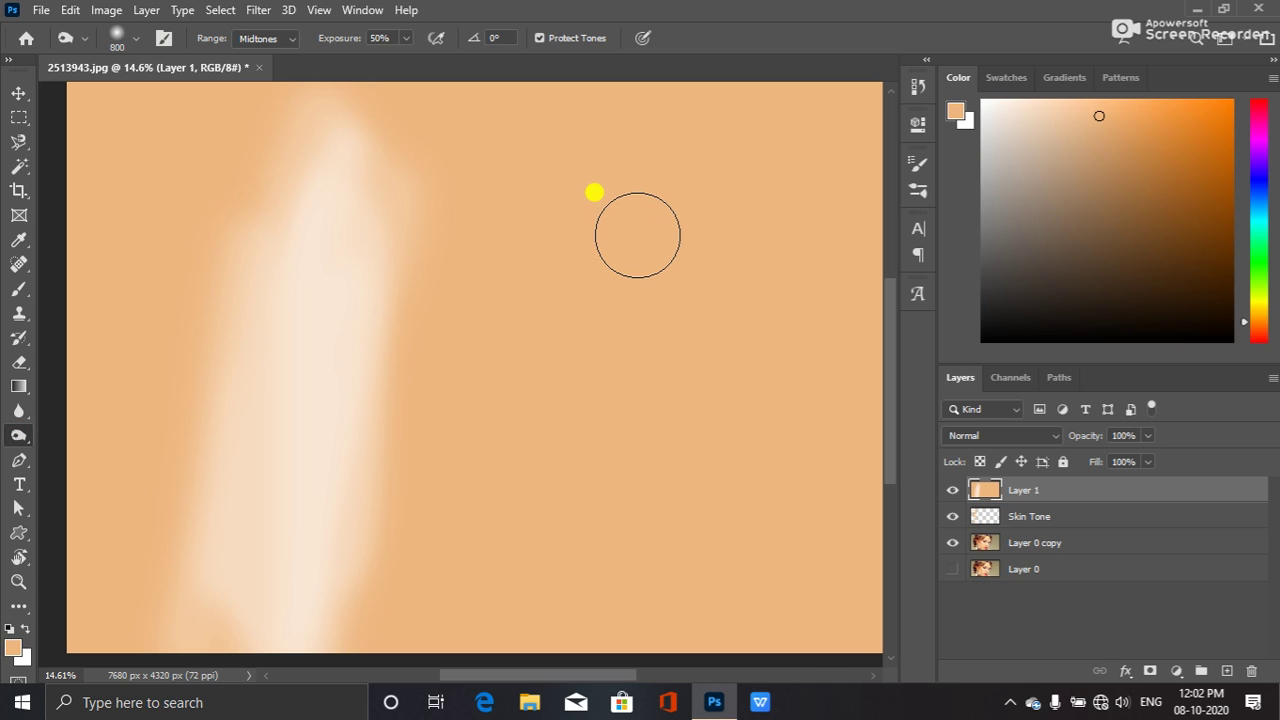
pyautogui.moveTo(595, 188)
pyautogui.mouseDown()
pyautogui.moveTo(608, 117)
pyautogui.moveTo(608, 130)
pyautogui.mouseUp()
pyautogui.moveTo(596, 431); pyautogui.dragTo(600, 157)
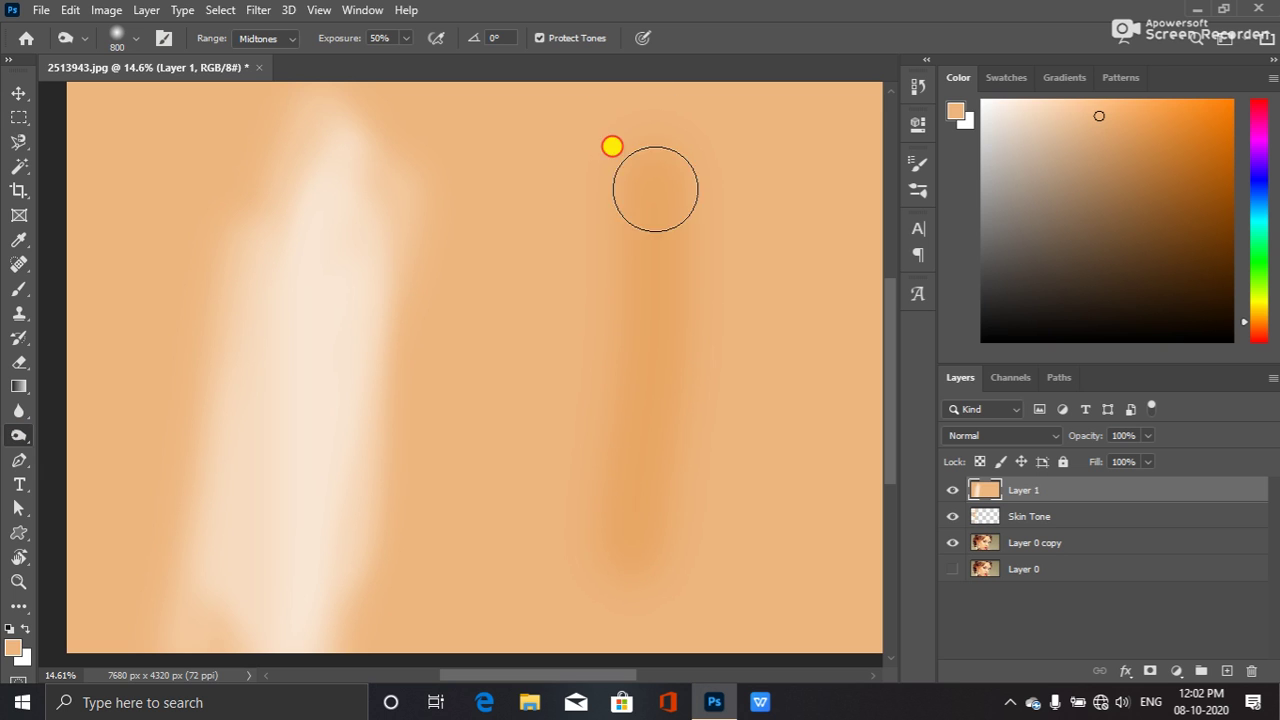
pyautogui.moveTo(621, 84)
pyautogui.mouseDown()
pyautogui.moveTo(606, 540)
pyautogui.moveTo(594, 220)
pyautogui.moveTo(583, 531)
pyautogui.moveTo(580, 211)
pyautogui.moveTo(607, 533)
pyautogui.moveTo(618, 100)
pyautogui.moveTo(600, 251)
pyautogui.moveTo(660, 109)
pyautogui.moveTo(623, 480)
pyautogui.moveTo(634, 166)
pyautogui.moveTo(631, 226)
pyautogui.moveTo(649, 166)
pyautogui.moveTo(611, 186)
pyautogui.moveTo(622, 159)
pyautogui.mouseUp()
pyautogui.moveTo(666, 203)
pyautogui.mouseDown()
pyautogui.moveTo(640, 170)
pyautogui.moveTo(660, 247)
pyautogui.moveTo(624, 454)
pyautogui.moveTo(633, 280)
pyautogui.mouseUp()
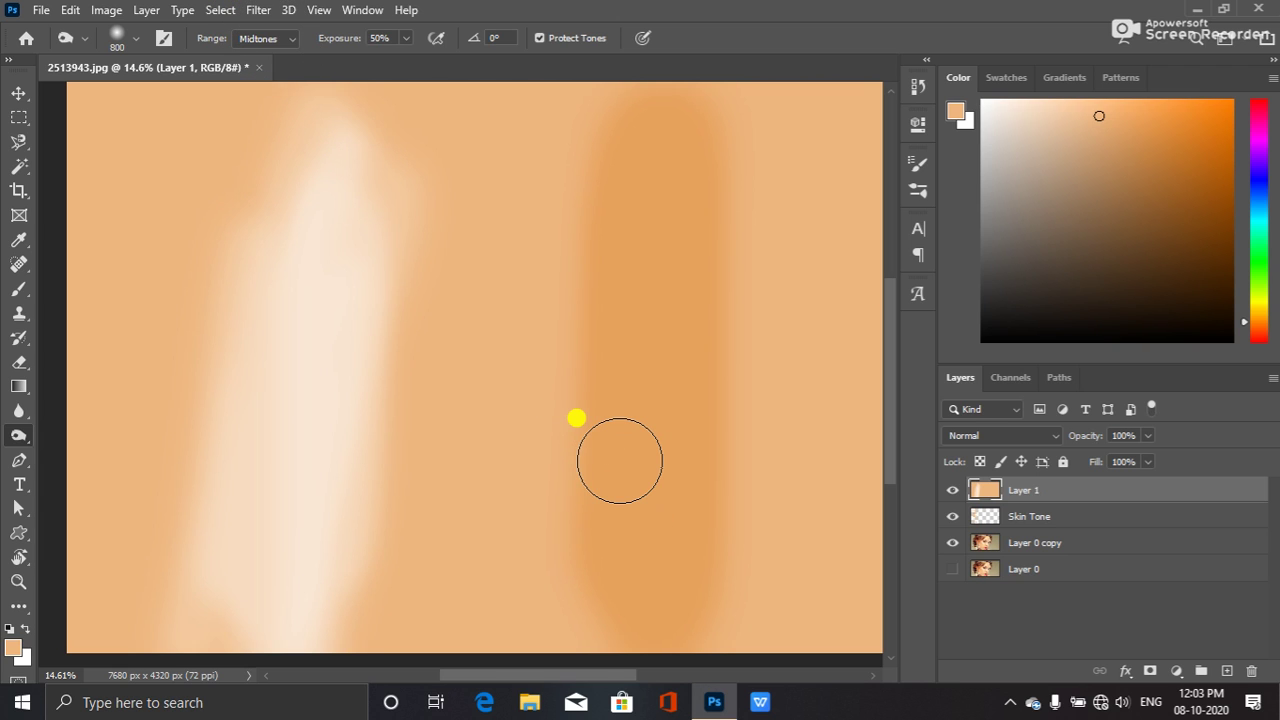
pyautogui.moveTo(634, 150); pyautogui.dragTo(612, 505)
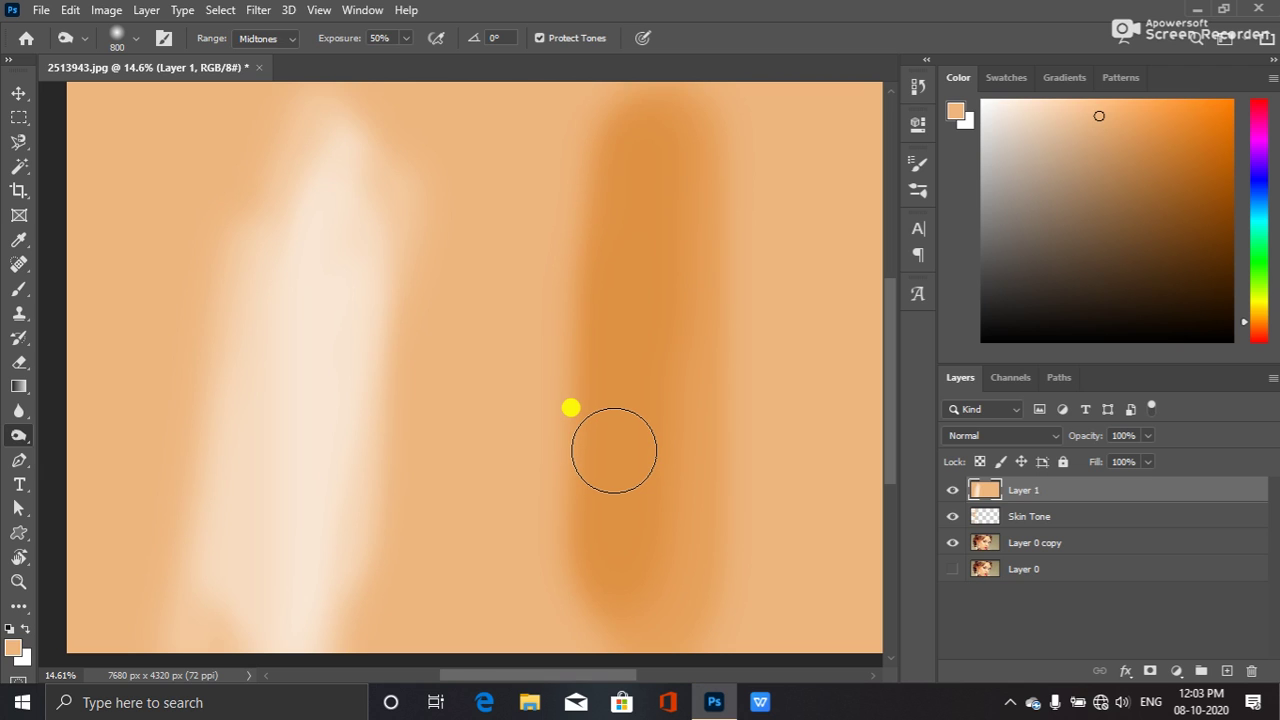
pyautogui.moveTo(668, 125); pyautogui.dragTo(674, 88)
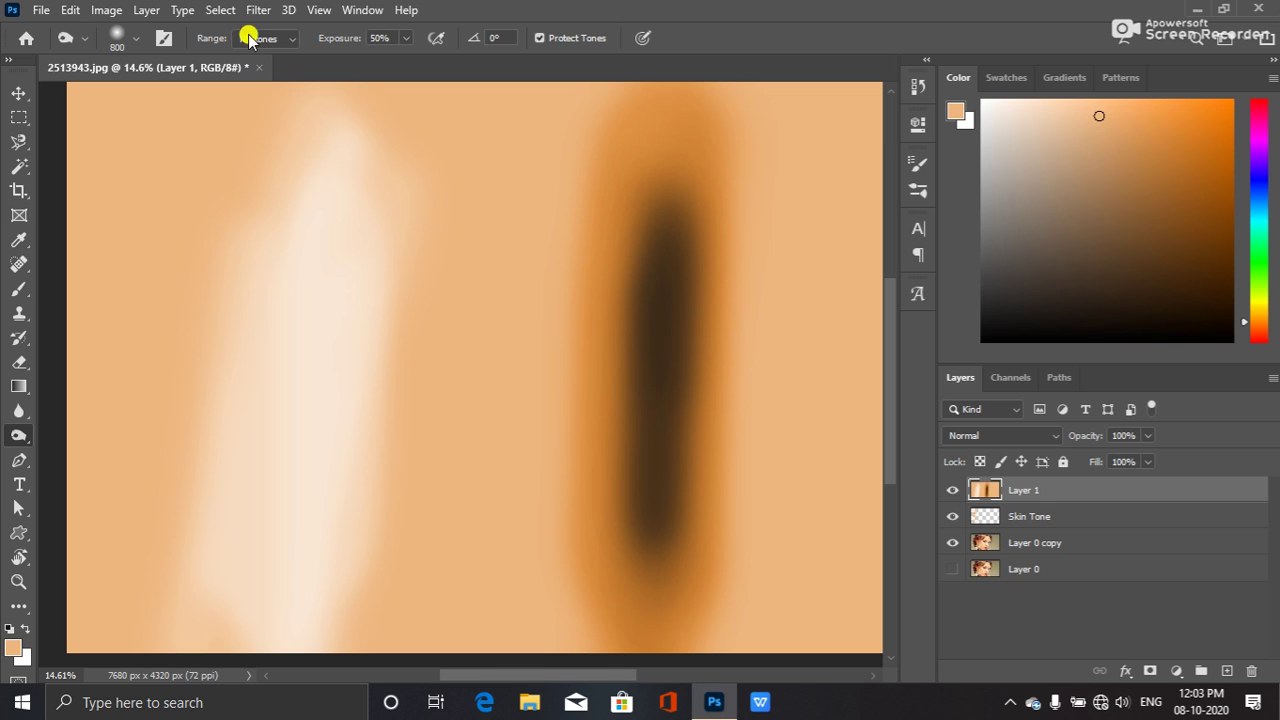
# - Review the Burn tool's tonal range options, keeping Midtones, and hide Layer 1 to reveal the portrait
pyautogui.click(288, 40)
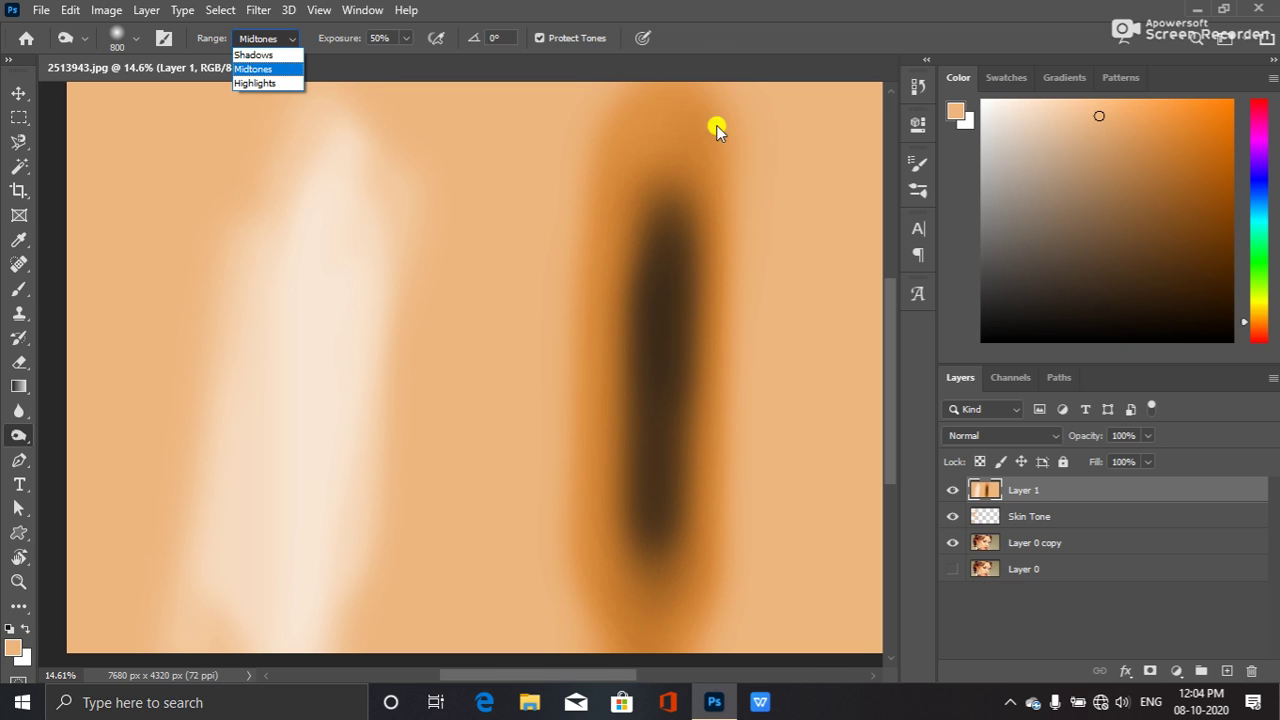
pyautogui.click(757, 22)
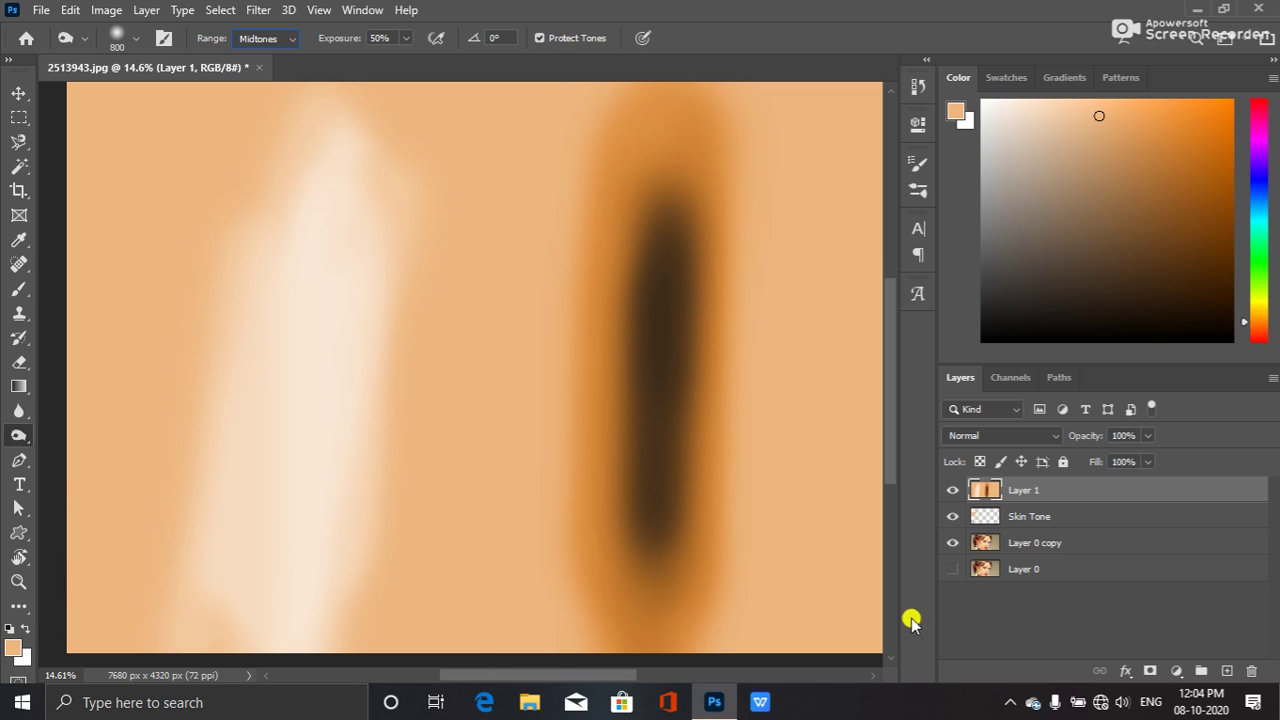
pyautogui.click(952, 491)
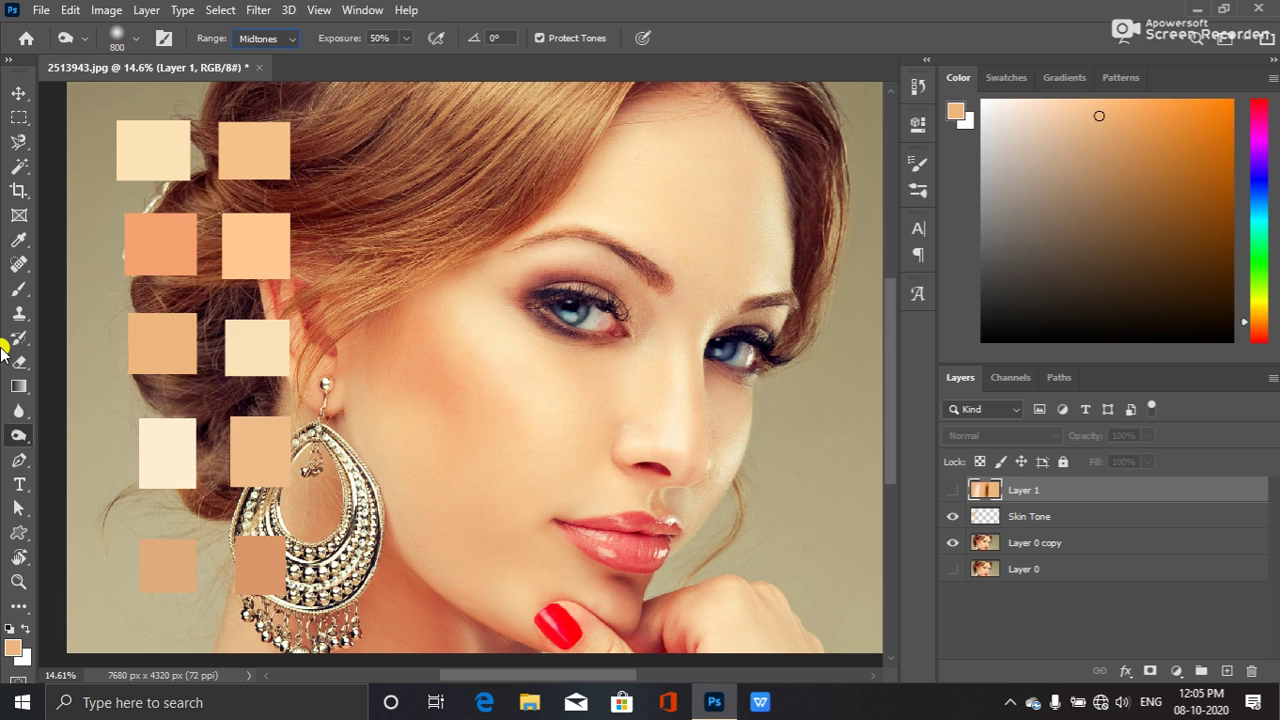
# - Switch to the Brush tool, browse its brush presets, and add a new empty layer above Layer 1
pyautogui.click(20, 268)
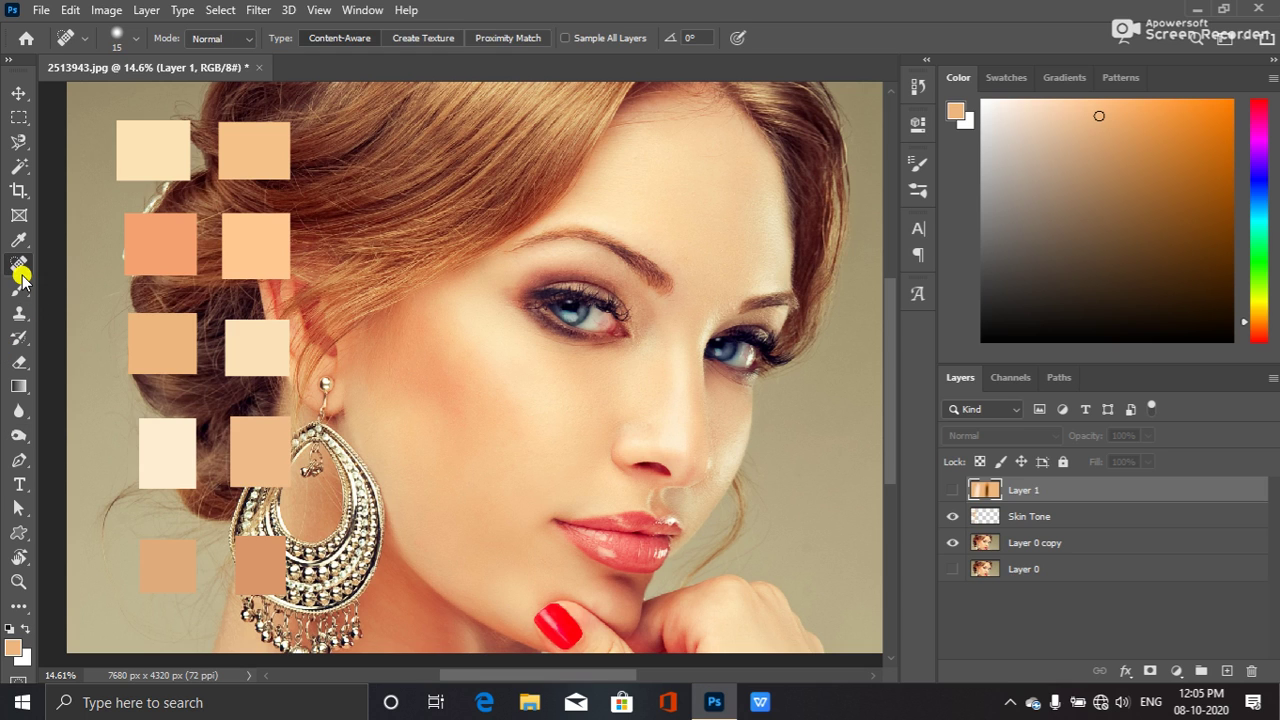
pyautogui.click(20, 288)
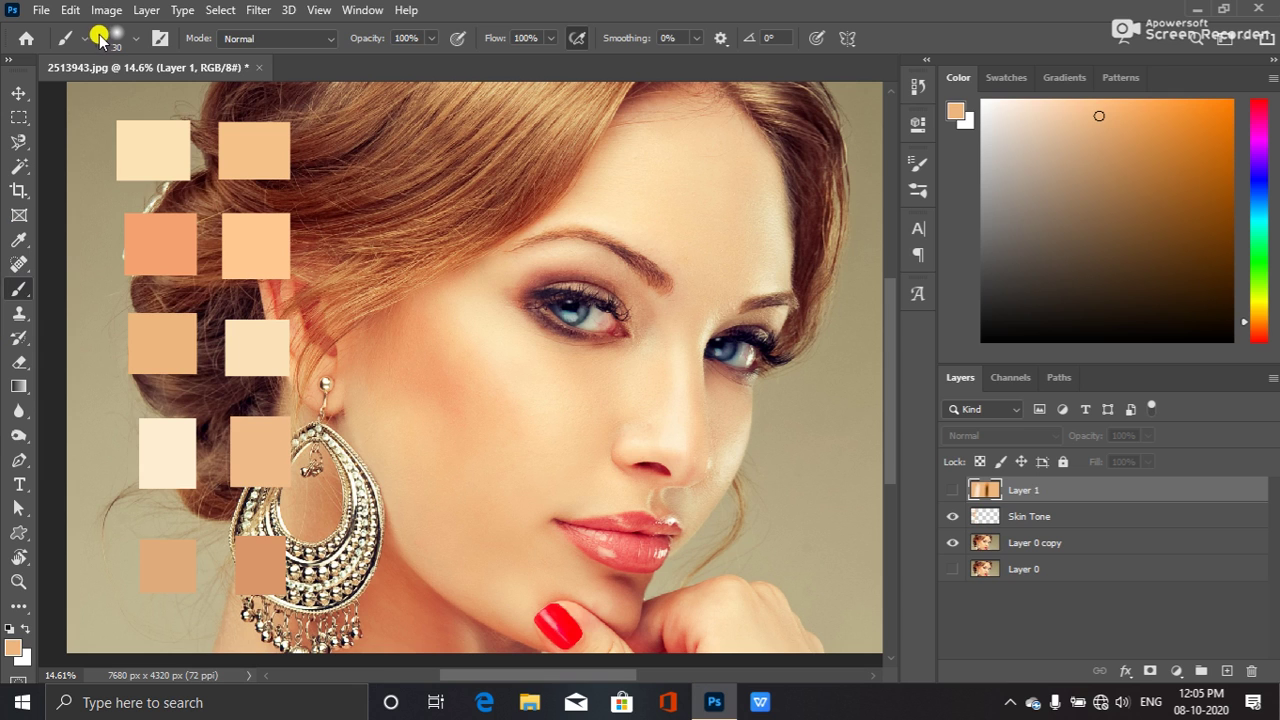
pyautogui.click(132, 36)
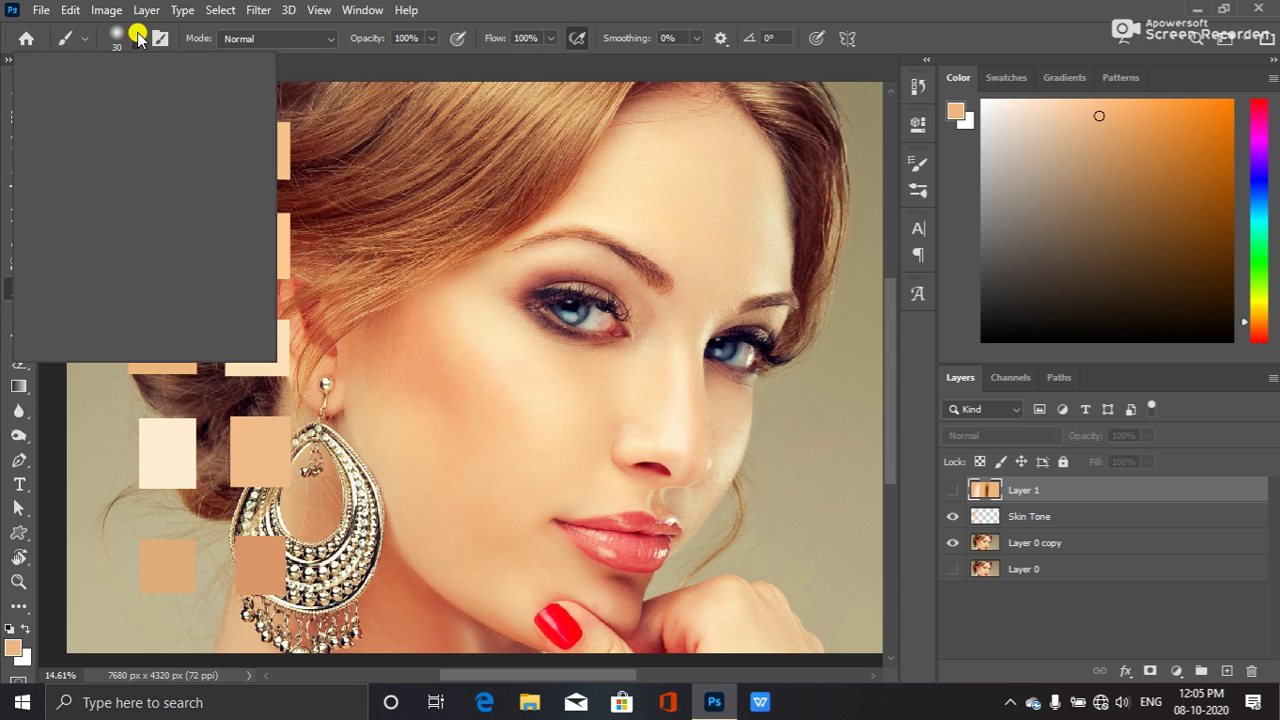
pyautogui.scroll(-4, 178, 262)
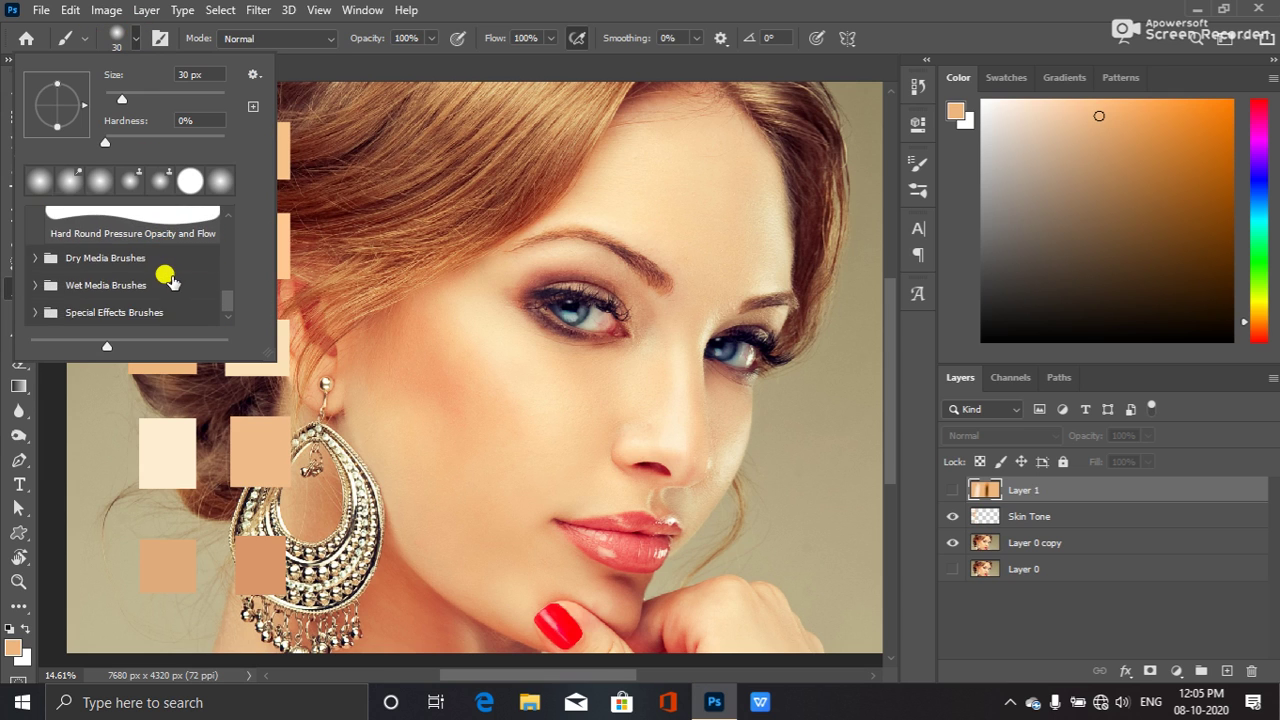
pyautogui.scroll(3, 174, 268)
pyautogui.scroll(4, 172, 270)
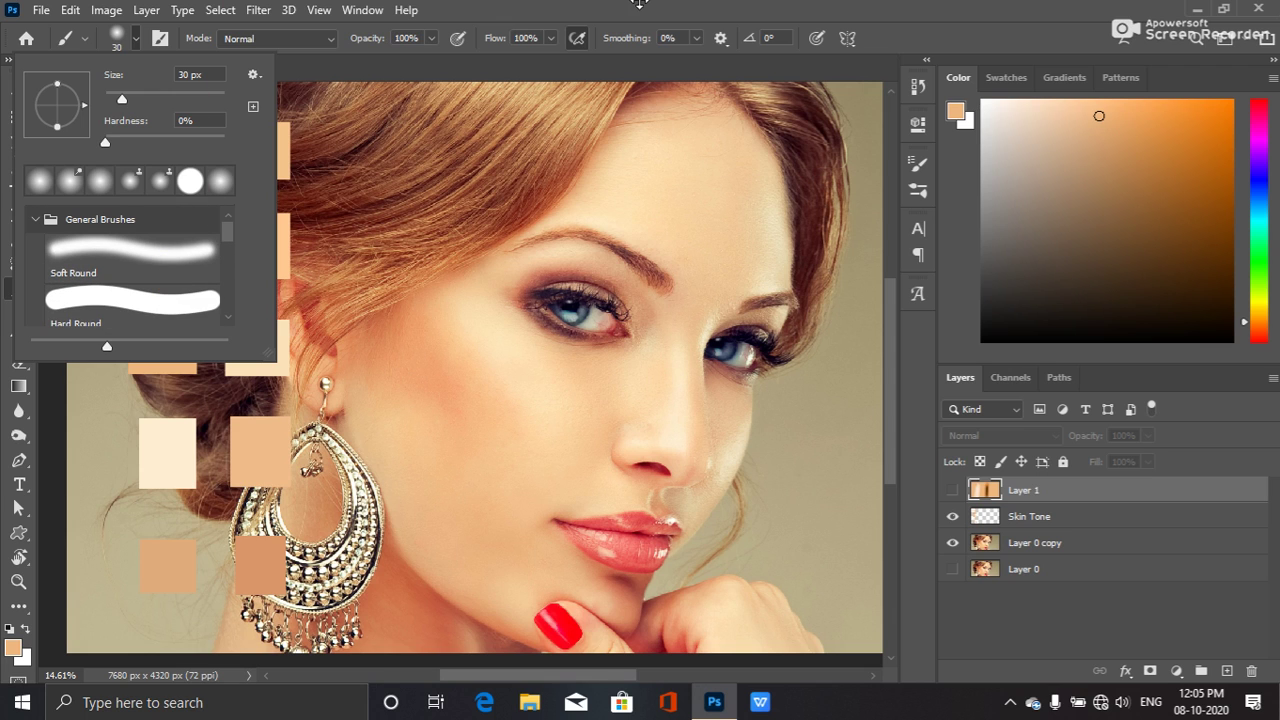
pyautogui.click(634, 10)
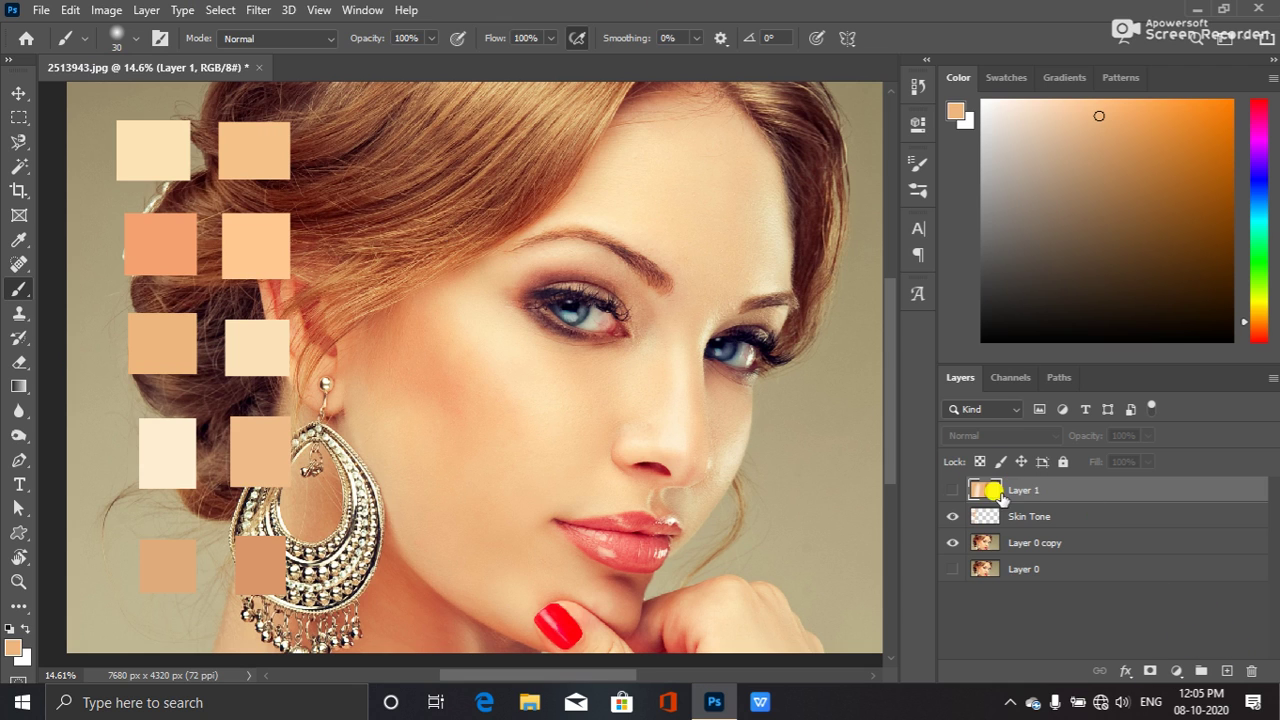
pyautogui.click(1226, 671)
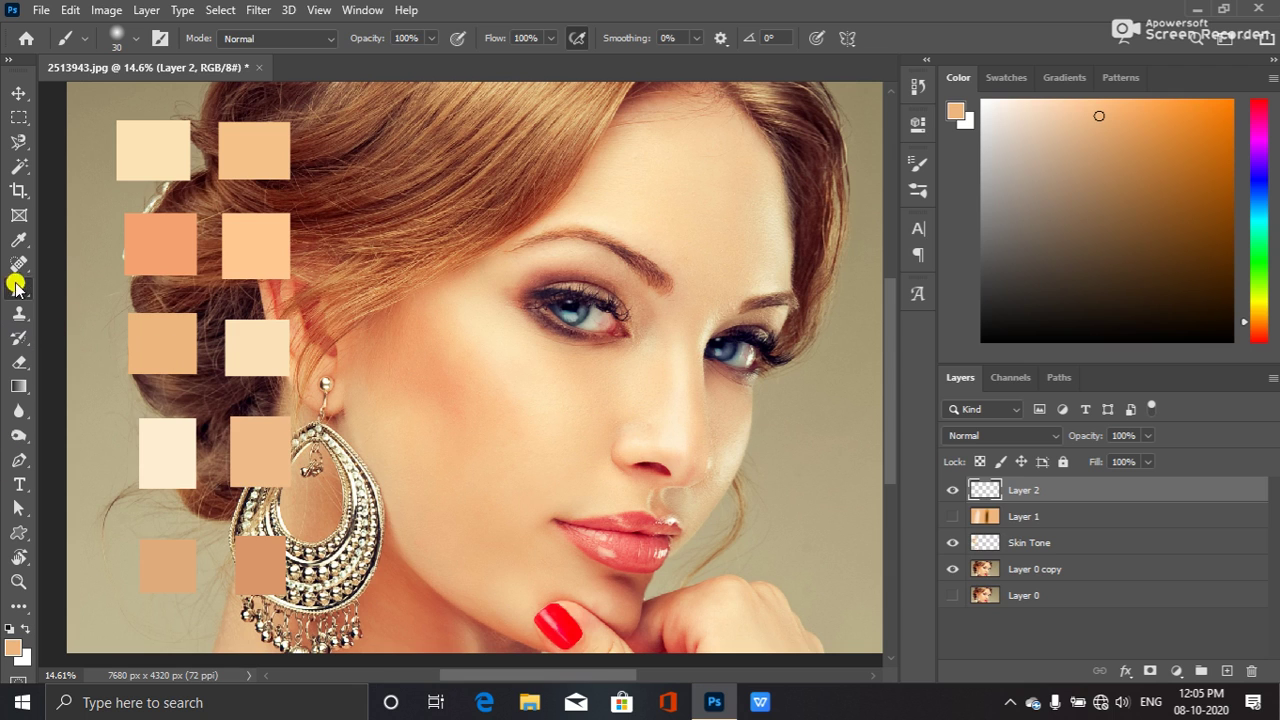
# - Choose the Soft Round Pressure Opacity and Flow brush preset and set the brush size to 250 px
pyautogui.click(141, 38)
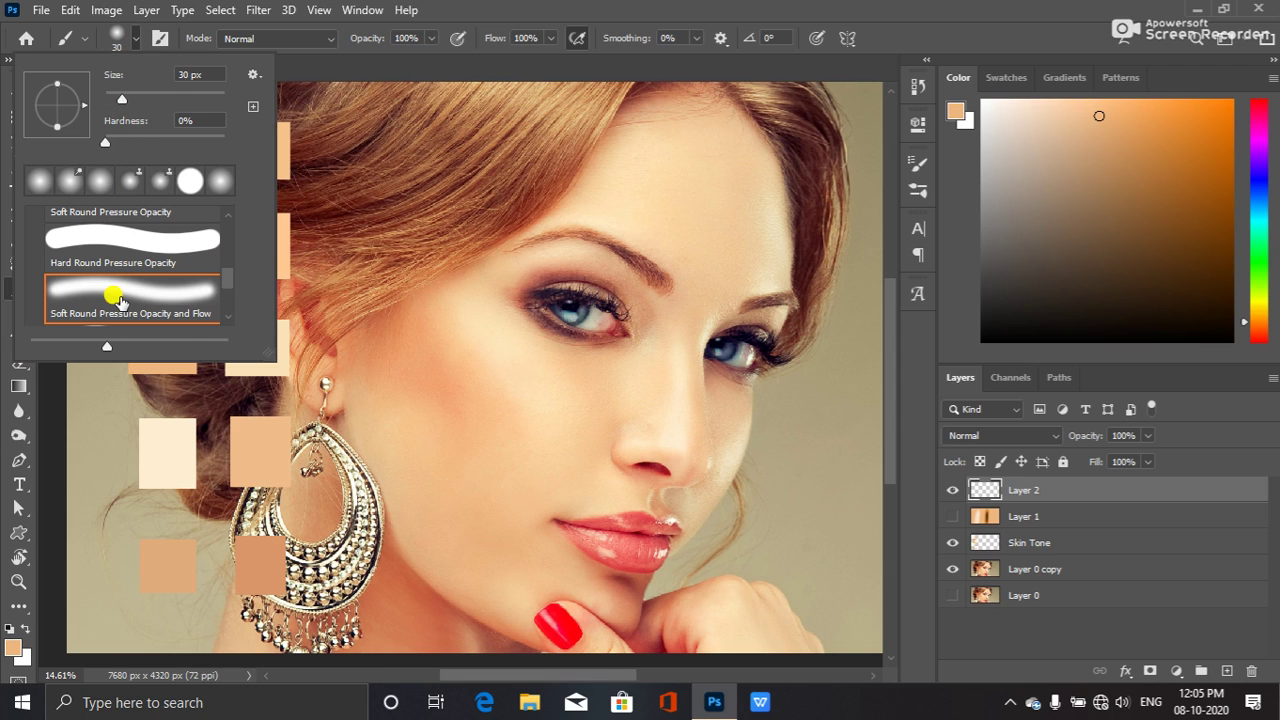
pyautogui.click(117, 294)
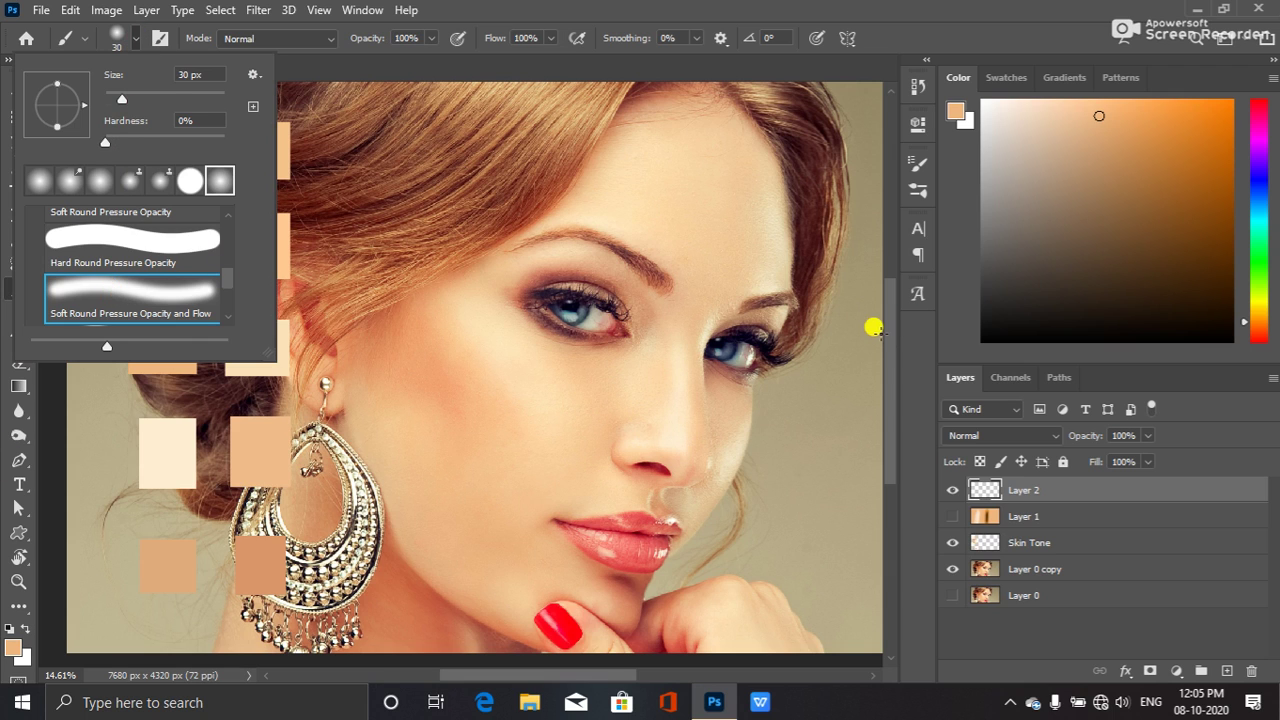
pyautogui.click(888, 338)
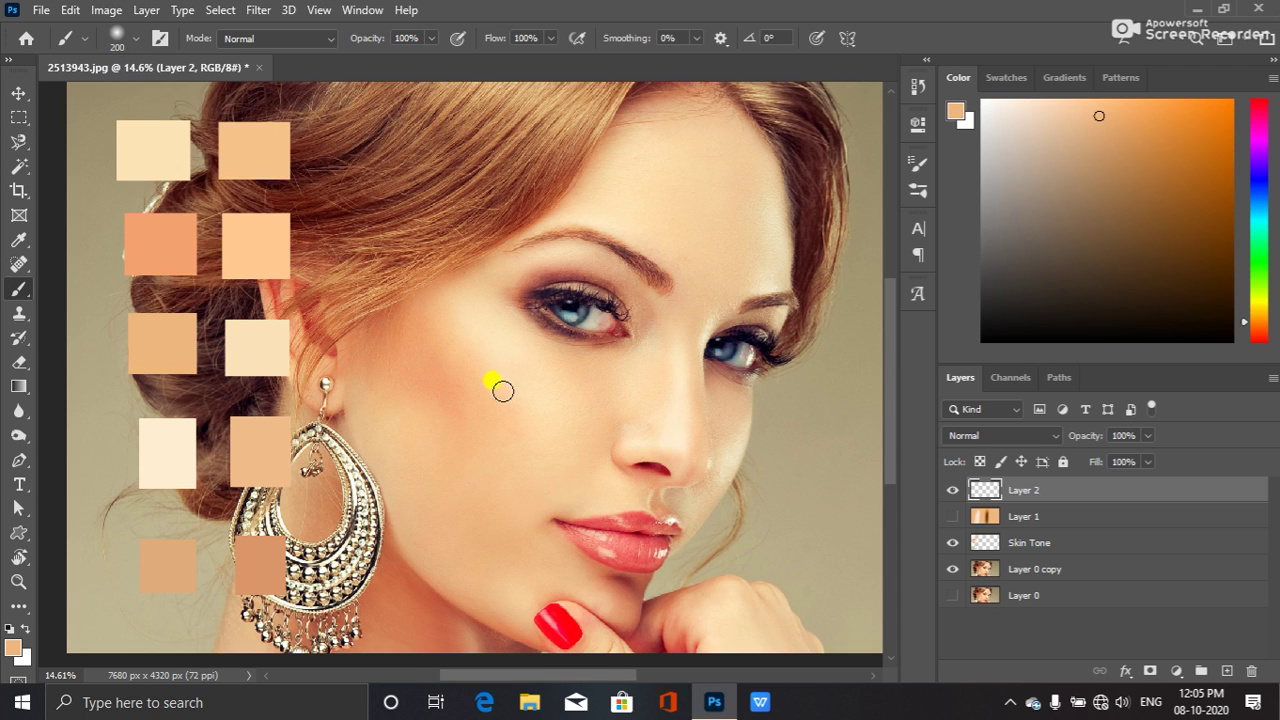
pyautogui.press(']')
pyautogui.press(']')
# - Set the foreground color to the light skin tone fbe3b7 by sampling the portrait's cheek
pyautogui.click(16, 649)
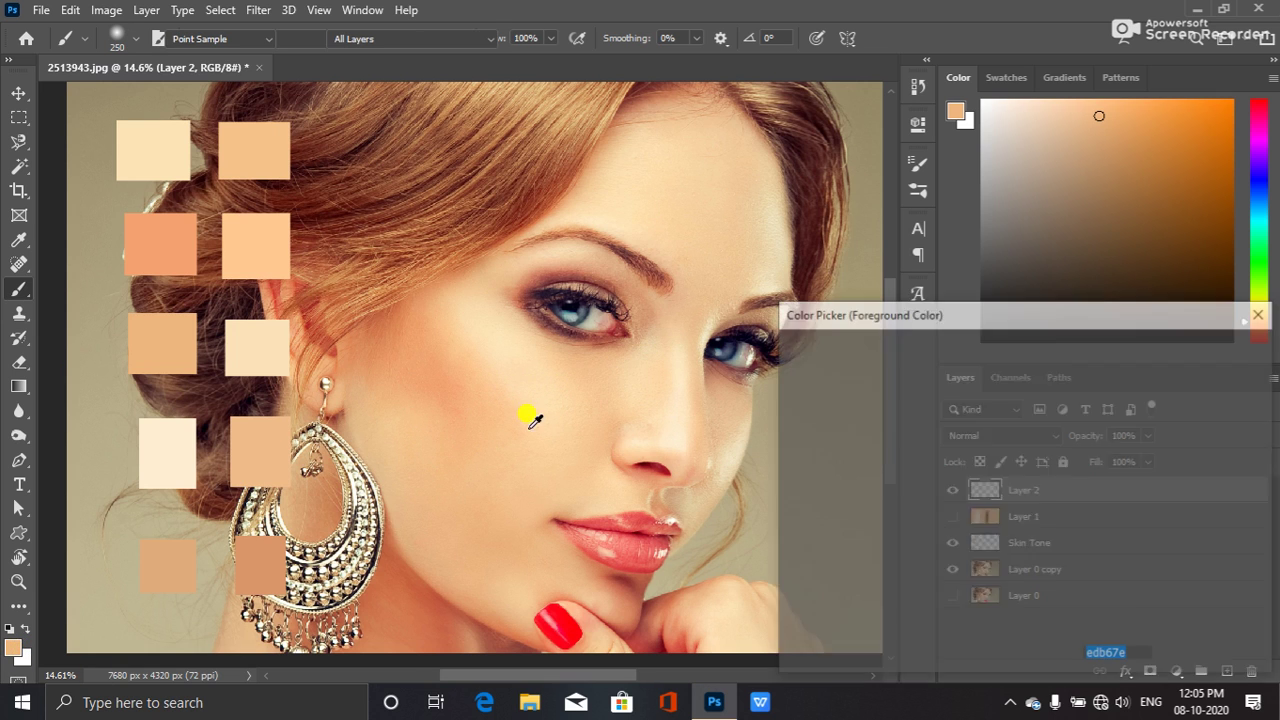
pyautogui.click(511, 346)
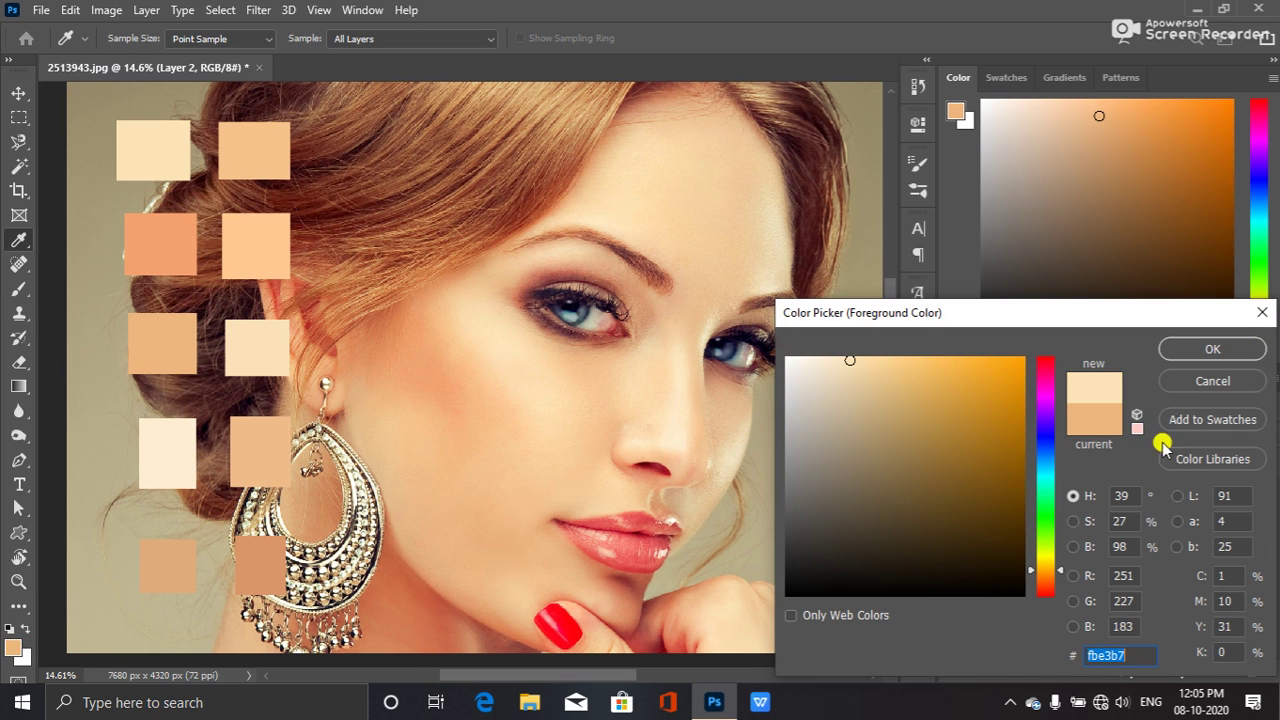
pyautogui.click(1210, 348)
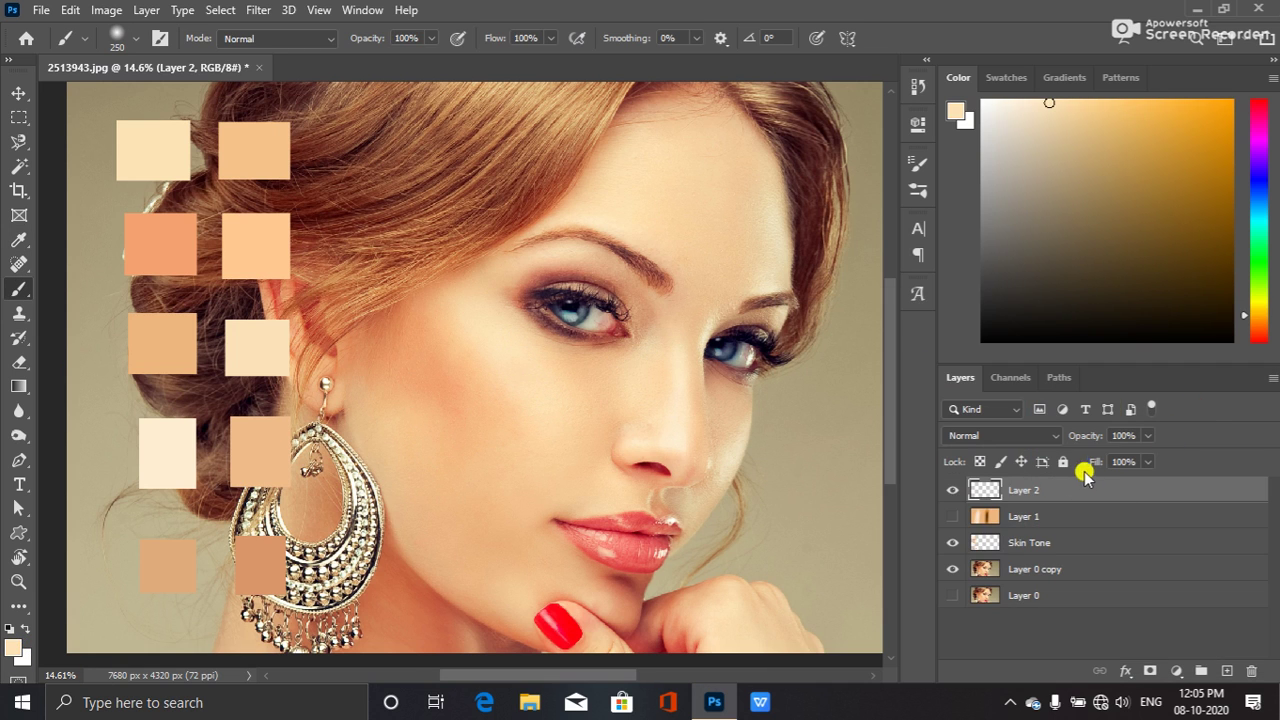
pyautogui.click(954, 491)
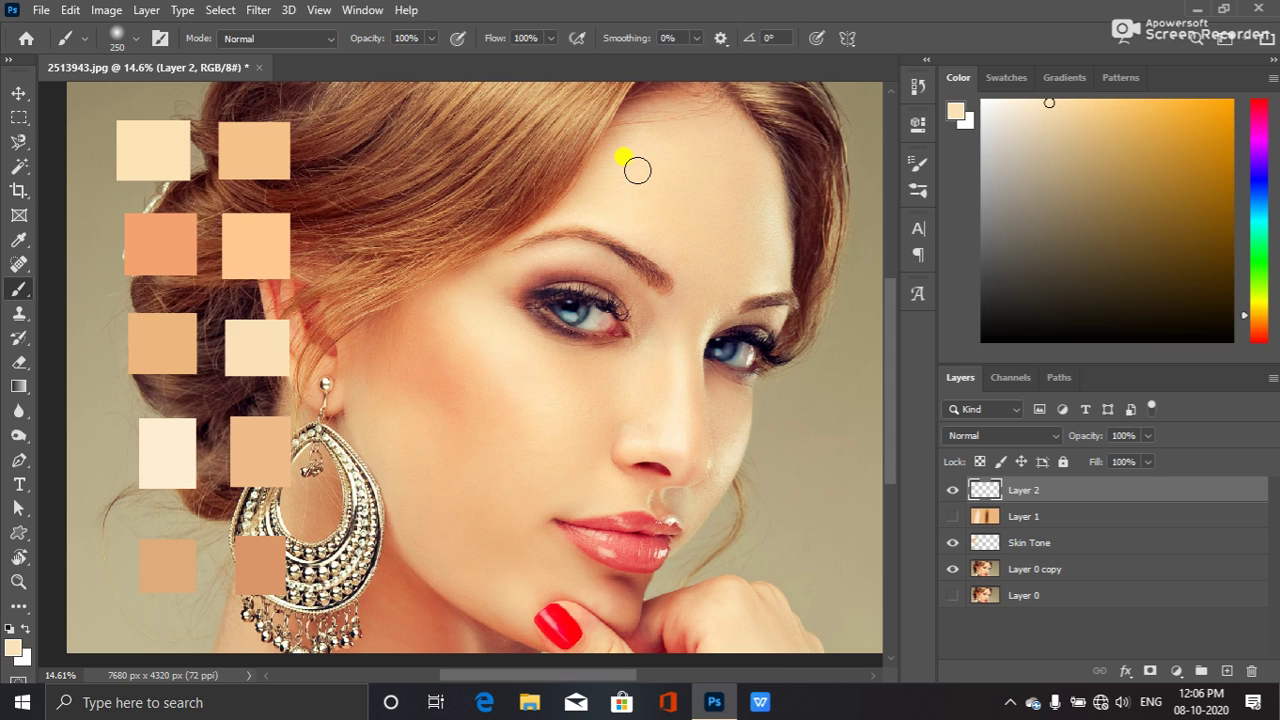
# - Paint the forehead, cheeks, nose and chin on Layer 2 with a 500 px brush, leaving the eyes and lips clear
pyautogui.press(']')
pyautogui.press(']')
pyautogui.press(']')
pyautogui.press(']')
pyautogui.press(']')
pyautogui.press(']')
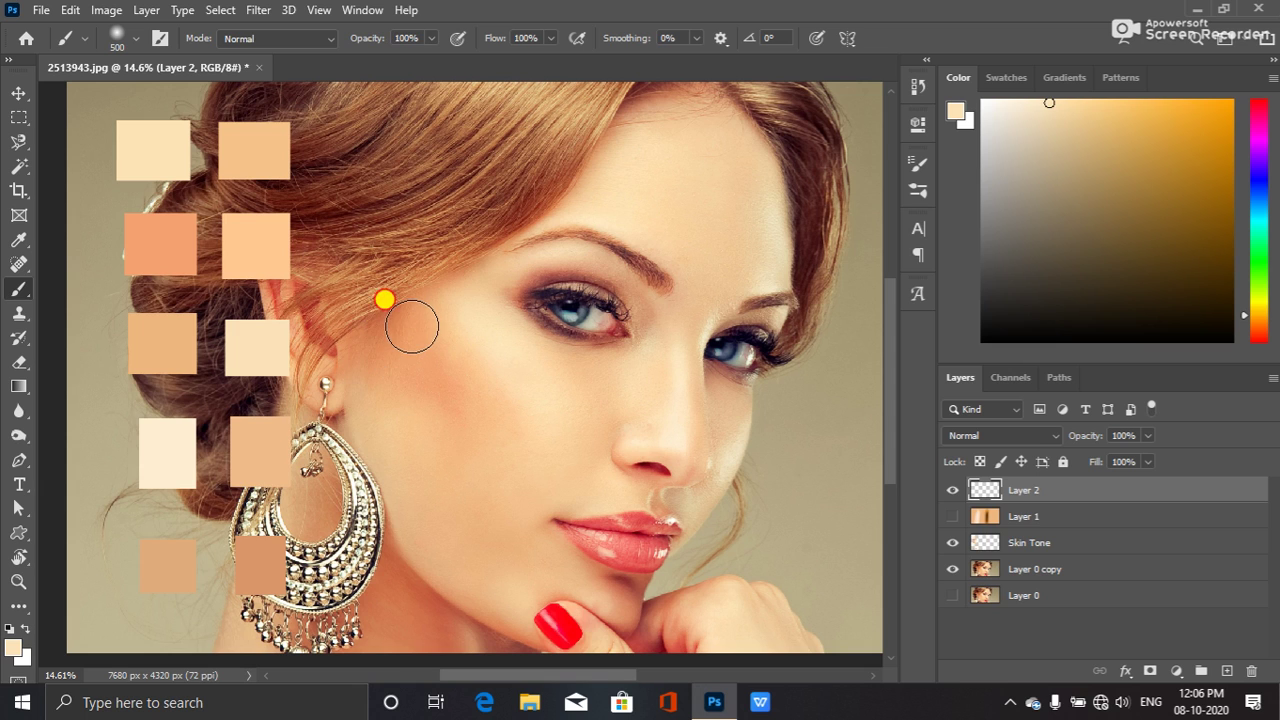
pyautogui.moveTo(409, 326)
pyautogui.mouseDown()
pyautogui.moveTo(372, 360)
pyautogui.moveTo(377, 348)
pyautogui.moveTo(364, 402)
pyautogui.moveTo(418, 543)
pyautogui.moveTo(515, 620)
pyautogui.moveTo(487, 577)
pyautogui.moveTo(618, 610)
pyautogui.moveTo(637, 599)
pyautogui.moveTo(602, 589)
pyautogui.moveTo(529, 528)
pyautogui.moveTo(498, 479)
pyautogui.moveTo(502, 557)
pyautogui.moveTo(479, 472)
pyautogui.moveTo(464, 518)
pyautogui.moveTo(426, 362)
pyautogui.moveTo(390, 501)
pyautogui.moveTo(430, 396)
pyautogui.moveTo(422, 312)
pyautogui.moveTo(504, 487)
pyautogui.moveTo(472, 355)
pyautogui.moveTo(574, 499)
pyautogui.moveTo(557, 494)
pyautogui.moveTo(689, 493)
pyautogui.moveTo(695, 519)
pyautogui.moveTo(727, 455)
pyautogui.moveTo(725, 403)
pyautogui.moveTo(684, 388)
pyautogui.moveTo(639, 438)
pyautogui.moveTo(623, 373)
pyautogui.moveTo(529, 363)
pyautogui.moveTo(606, 371)
pyautogui.moveTo(483, 306)
pyautogui.moveTo(531, 257)
pyautogui.moveTo(501, 250)
pyautogui.moveTo(600, 229)
pyautogui.moveTo(651, 309)
pyautogui.moveTo(660, 354)
pyautogui.moveTo(549, 387)
pyautogui.moveTo(749, 234)
pyautogui.moveTo(694, 289)
pyautogui.moveTo(775, 296)
pyautogui.moveTo(751, 171)
pyautogui.moveTo(706, 114)
pyautogui.moveTo(634, 123)
pyautogui.moveTo(605, 177)
pyautogui.moveTo(663, 214)
pyautogui.moveTo(700, 191)
pyautogui.moveTo(679, 277)
pyautogui.mouseUp()
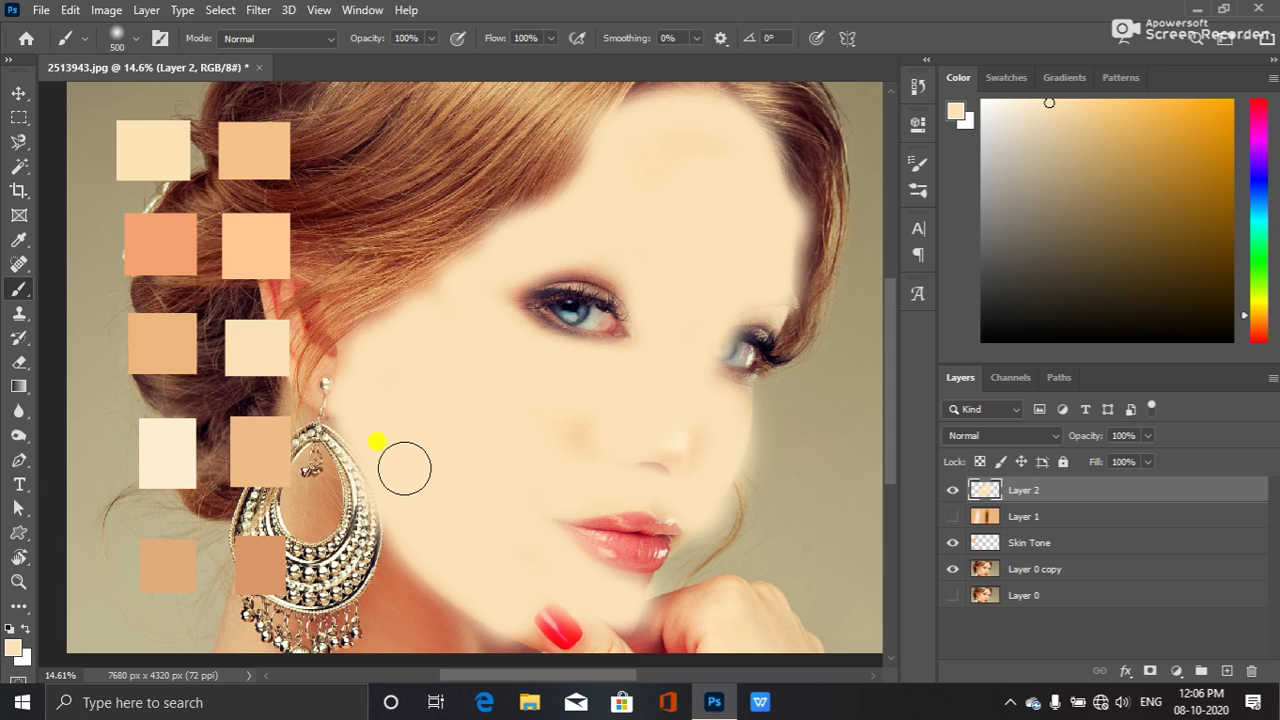
# - Extend the skin paint on Layer 2 over the neck, ear, earring and hand, and cover the lips and eyes
pyautogui.moveTo(214, 626)
pyautogui.mouseDown()
pyautogui.moveTo(287, 568)
pyautogui.moveTo(276, 579)
pyautogui.moveTo(293, 489)
pyautogui.moveTo(242, 582)
pyautogui.moveTo(285, 513)
pyautogui.moveTo(327, 389)
pyautogui.moveTo(292, 298)
pyautogui.moveTo(311, 279)
pyautogui.moveTo(292, 279)
pyautogui.moveTo(271, 294)
pyautogui.moveTo(339, 369)
pyautogui.moveTo(357, 513)
pyautogui.moveTo(342, 572)
pyautogui.moveTo(314, 557)
pyautogui.moveTo(336, 554)
pyautogui.moveTo(294, 589)
pyautogui.moveTo(282, 622)
pyautogui.moveTo(268, 609)
pyautogui.moveTo(223, 670)
pyautogui.moveTo(375, 637)
pyautogui.moveTo(446, 649)
pyautogui.moveTo(373, 622)
pyautogui.moveTo(407, 596)
pyautogui.moveTo(360, 563)
pyautogui.moveTo(497, 661)
pyautogui.moveTo(537, 653)
pyautogui.moveTo(531, 637)
pyautogui.moveTo(557, 663)
pyautogui.moveTo(612, 667)
pyautogui.moveTo(624, 642)
pyautogui.moveTo(580, 645)
pyautogui.moveTo(717, 607)
pyautogui.moveTo(779, 632)
pyautogui.mouseUp()
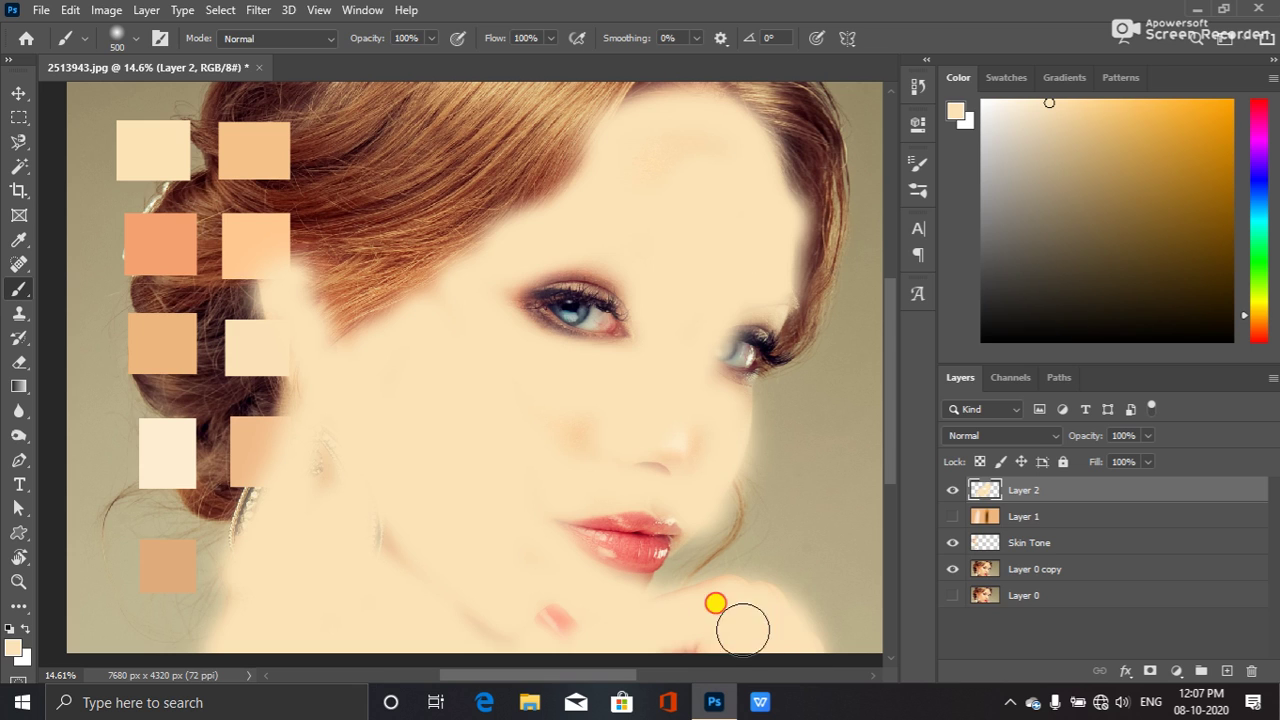
pyautogui.moveTo(375, 499)
pyautogui.mouseDown()
pyautogui.moveTo(417, 579)
pyautogui.moveTo(305, 446)
pyautogui.moveTo(408, 590)
pyautogui.moveTo(545, 649)
pyautogui.moveTo(545, 615)
pyautogui.moveTo(533, 612)
pyautogui.moveTo(571, 634)
pyautogui.moveTo(734, 588)
pyautogui.moveTo(826, 677)
pyautogui.mouseUp()
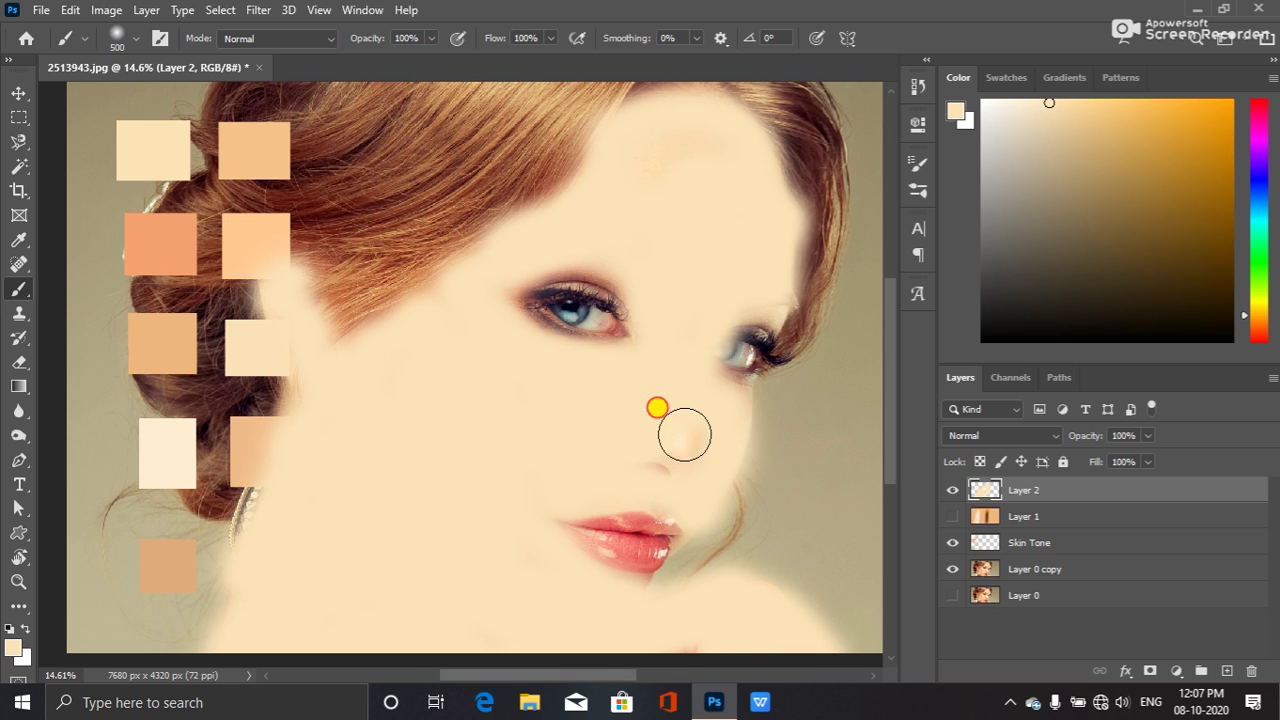
pyautogui.moveTo(657, 474); pyautogui.dragTo(644, 529)
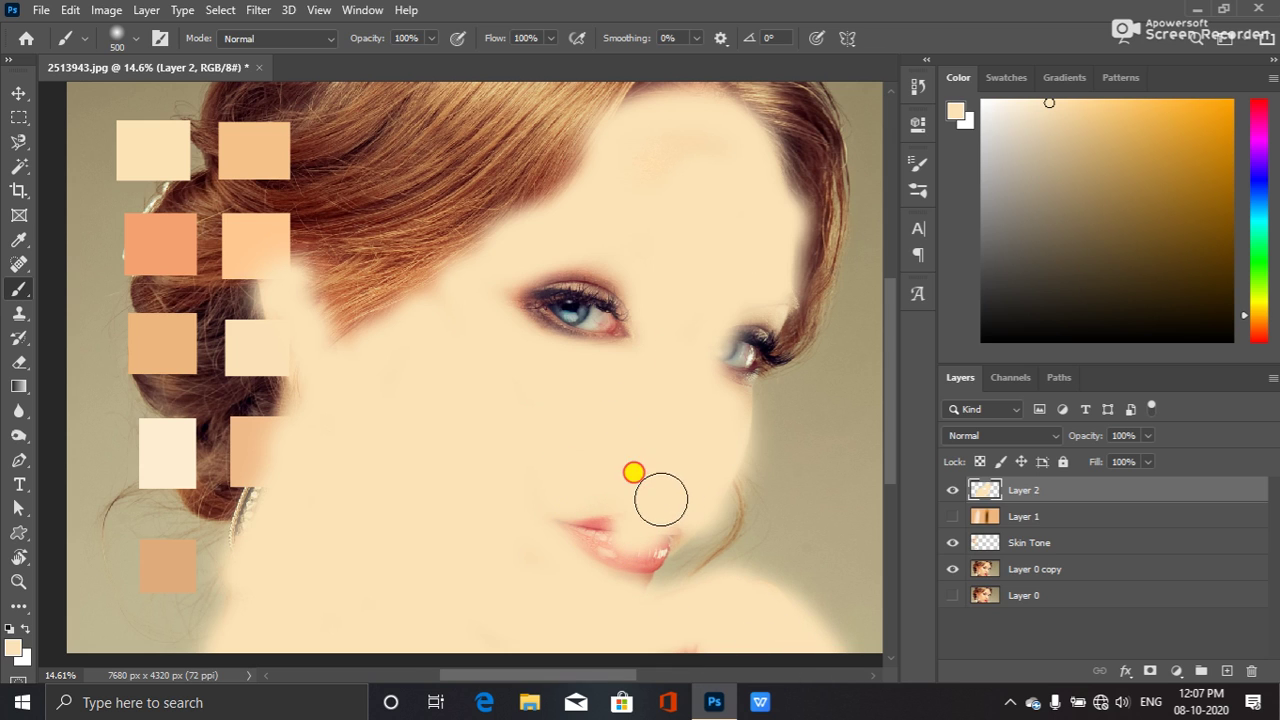
pyautogui.moveTo(550, 282)
pyautogui.mouseDown()
pyautogui.moveTo(594, 336)
pyautogui.moveTo(657, 319)
pyautogui.moveTo(677, 348)
pyautogui.moveTo(715, 325)
pyautogui.moveTo(726, 357)
pyautogui.moveTo(756, 309)
pyautogui.moveTo(711, 395)
pyautogui.moveTo(754, 325)
pyautogui.moveTo(727, 395)
pyautogui.moveTo(773, 273)
pyautogui.moveTo(775, 293)
pyautogui.moveTo(572, 269)
pyautogui.moveTo(544, 325)
pyautogui.moveTo(564, 335)
pyautogui.moveTo(464, 322)
pyautogui.moveTo(435, 297)
pyautogui.moveTo(403, 334)
pyautogui.moveTo(280, 341)
pyautogui.moveTo(353, 361)
pyautogui.moveTo(323, 357)
pyautogui.moveTo(491, 312)
pyautogui.moveTo(613, 174)
pyautogui.moveTo(652, 465)
pyautogui.moveTo(624, 497)
pyautogui.moveTo(569, 502)
pyautogui.moveTo(601, 533)
pyautogui.moveTo(635, 510)
pyautogui.moveTo(600, 537)
pyautogui.moveTo(622, 550)
pyautogui.moveTo(591, 589)
pyautogui.moveTo(657, 505)
pyautogui.moveTo(606, 599)
pyautogui.moveTo(650, 545)
pyautogui.moveTo(618, 599)
pyautogui.moveTo(643, 570)
pyautogui.moveTo(633, 624)
pyautogui.moveTo(624, 608)
pyautogui.moveTo(652, 454)
pyautogui.moveTo(739, 219)
pyautogui.moveTo(688, 258)
pyautogui.moveTo(711, 179)
pyautogui.moveTo(686, 120)
pyautogui.moveTo(664, 119)
pyautogui.moveTo(638, 155)
pyautogui.moveTo(690, 157)
pyautogui.moveTo(769, 202)
pyautogui.moveTo(726, 388)
pyautogui.moveTo(566, 484)
pyautogui.moveTo(308, 532)
pyautogui.moveTo(208, 645)
pyautogui.moveTo(265, 632)
pyautogui.moveTo(400, 516)
pyautogui.moveTo(381, 355)
pyautogui.moveTo(351, 354)
pyautogui.moveTo(294, 283)
pyautogui.moveTo(275, 456)
pyautogui.moveTo(229, 574)
pyautogui.moveTo(261, 522)
pyautogui.moveTo(177, 651)
pyautogui.moveTo(591, 197)
pyautogui.moveTo(663, 94)
pyautogui.moveTo(698, 97)
pyautogui.moveTo(780, 254)
pyautogui.moveTo(638, 573)
pyautogui.mouseUp()
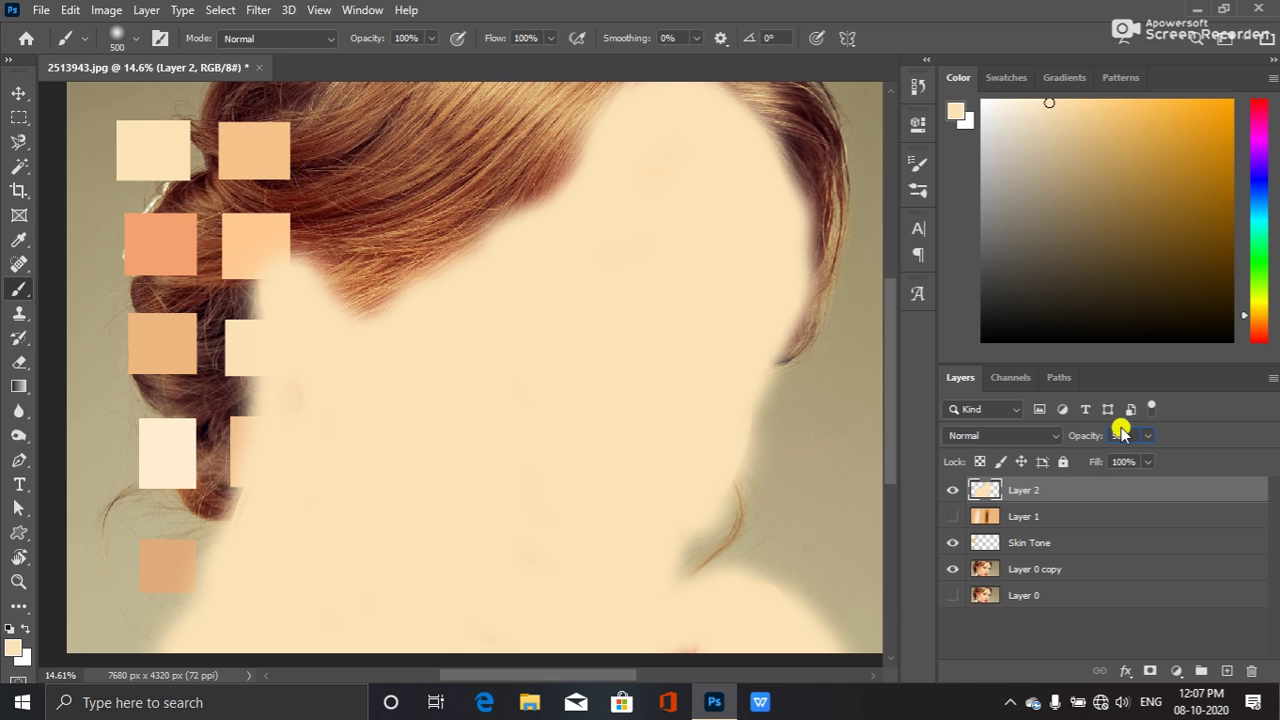
# - Lower Layer 2's opacity to compare the paint with the portrait, and restore it to 100%
pyautogui.press('Return')
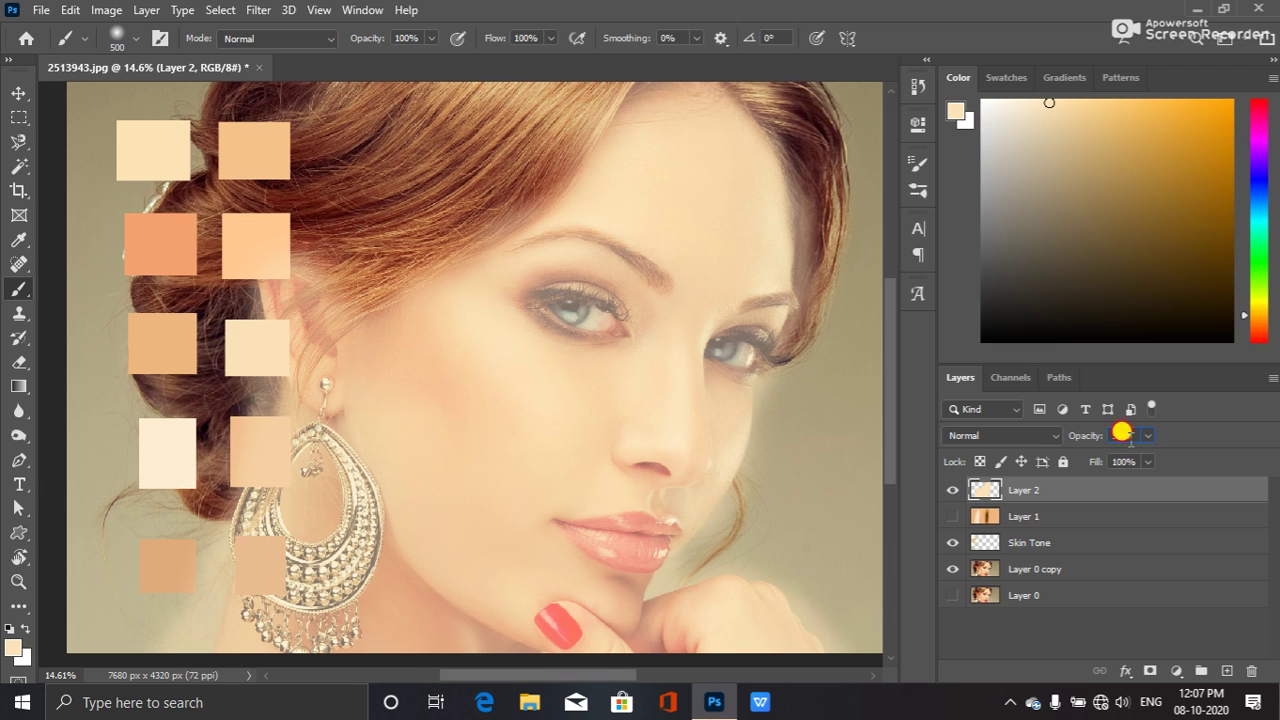
pyautogui.write('100')
pyautogui.press('Return')
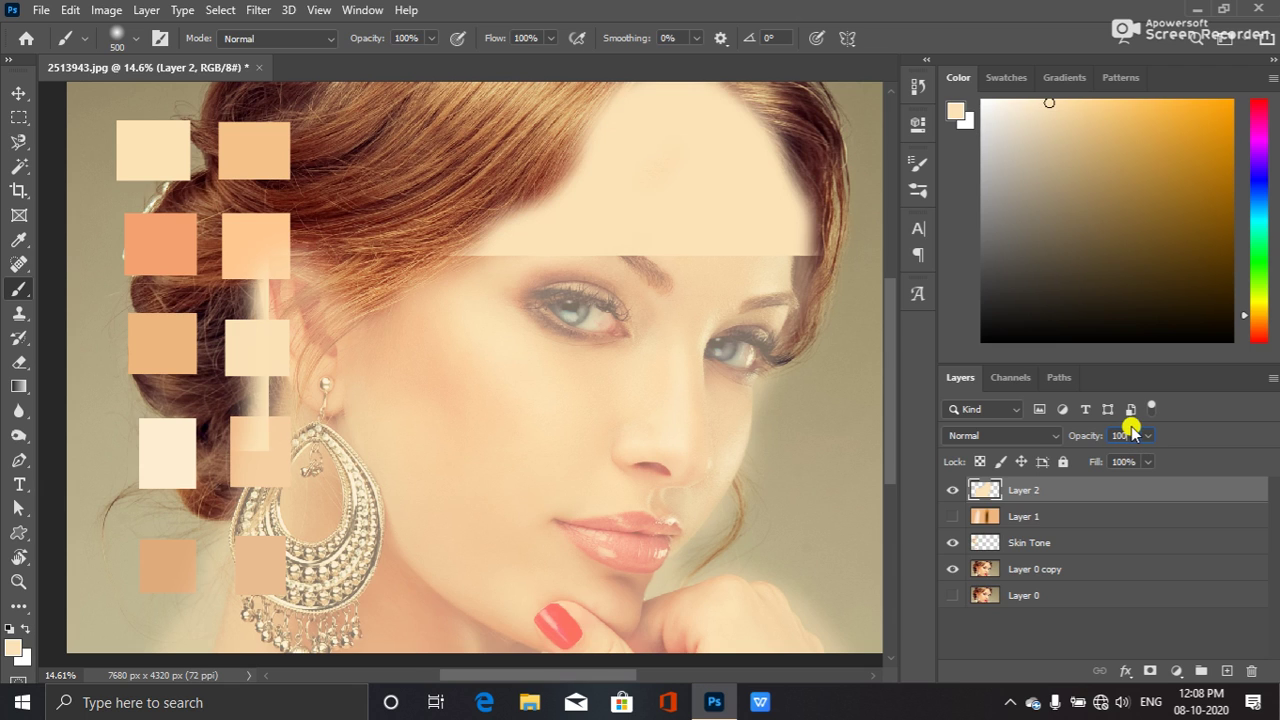
# - Hide Layer 0 copy, fill the transparent gaps in Layer 2's skin paint, and check the layer by toggling its visibility
pyautogui.click(948, 569)
pyautogui.click(948, 569)
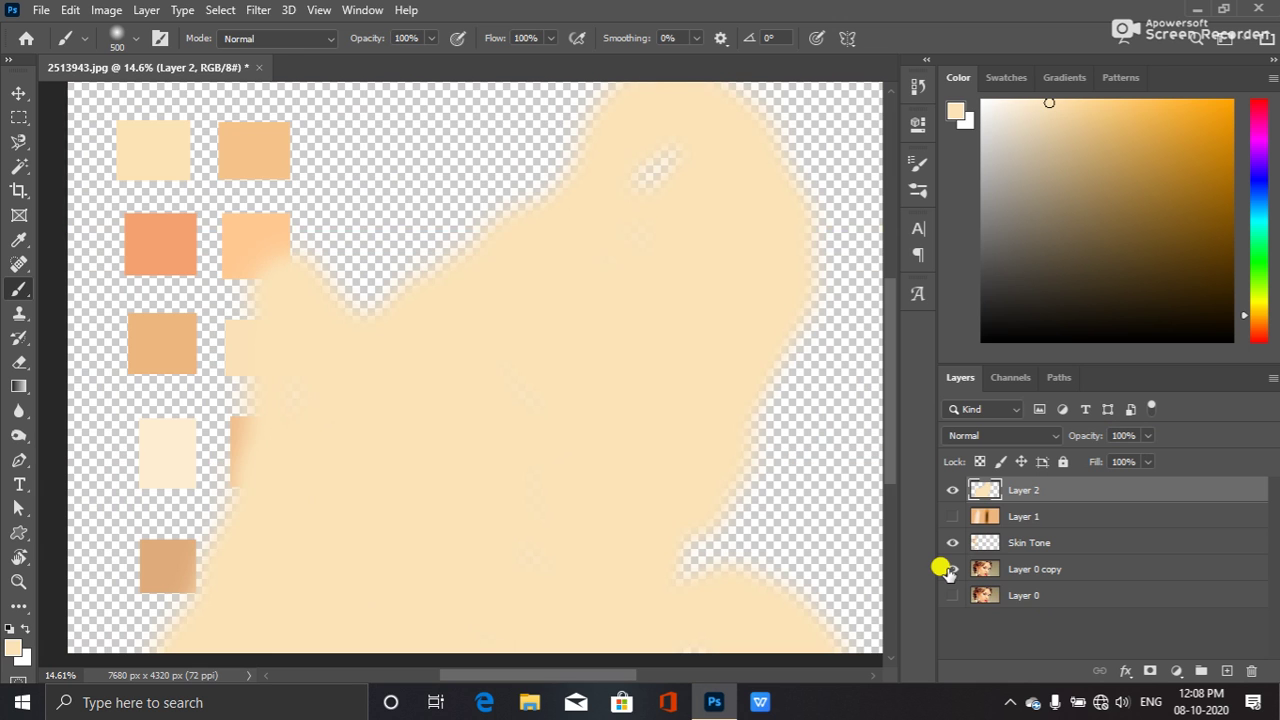
pyautogui.click(948, 569)
pyautogui.click(948, 569)
pyautogui.click(948, 569)
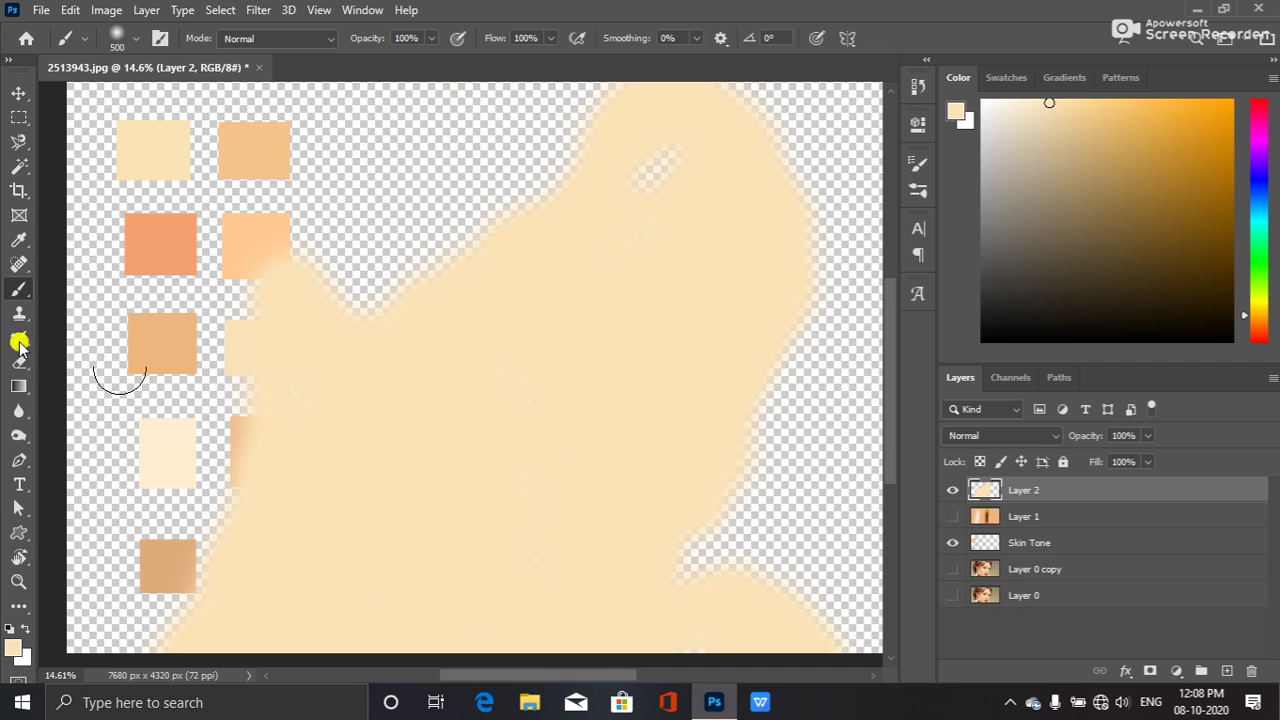
pyautogui.moveTo(684, 159)
pyautogui.mouseDown()
pyautogui.moveTo(627, 211)
pyautogui.moveTo(670, 157)
pyautogui.moveTo(636, 208)
pyautogui.moveTo(692, 184)
pyautogui.moveTo(706, 219)
pyautogui.mouseUp()
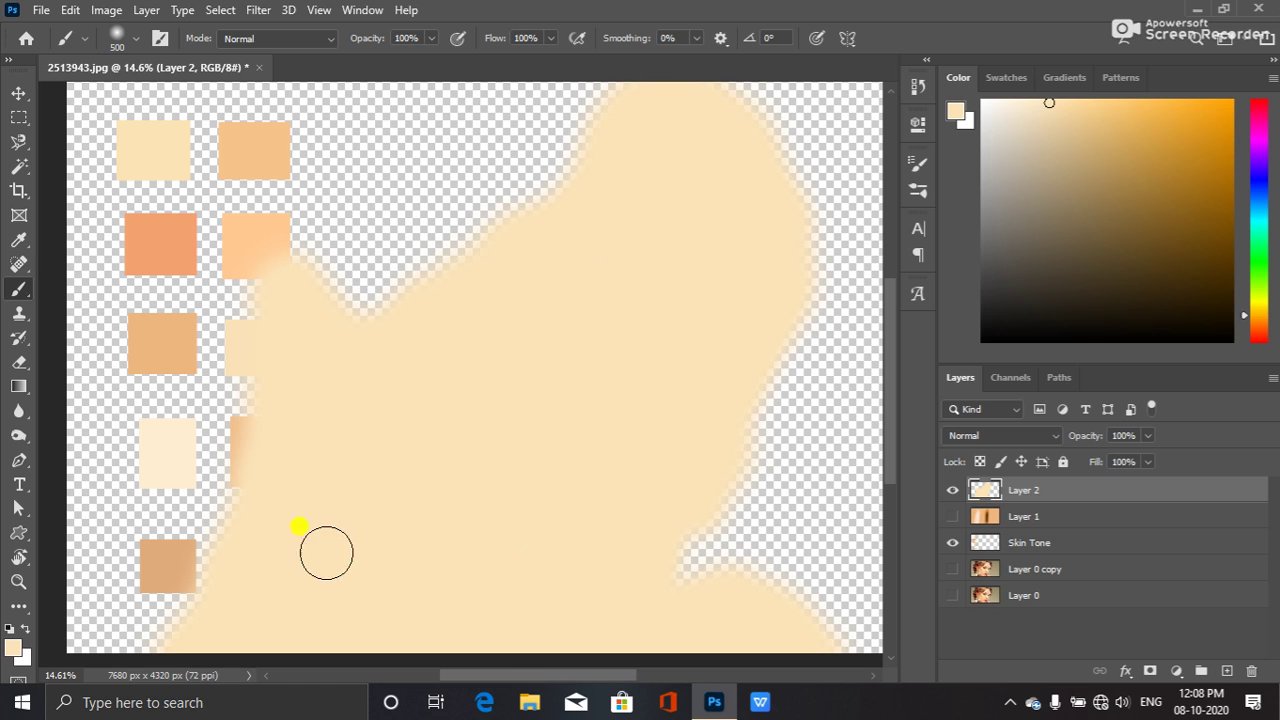
pyautogui.click(950, 490)
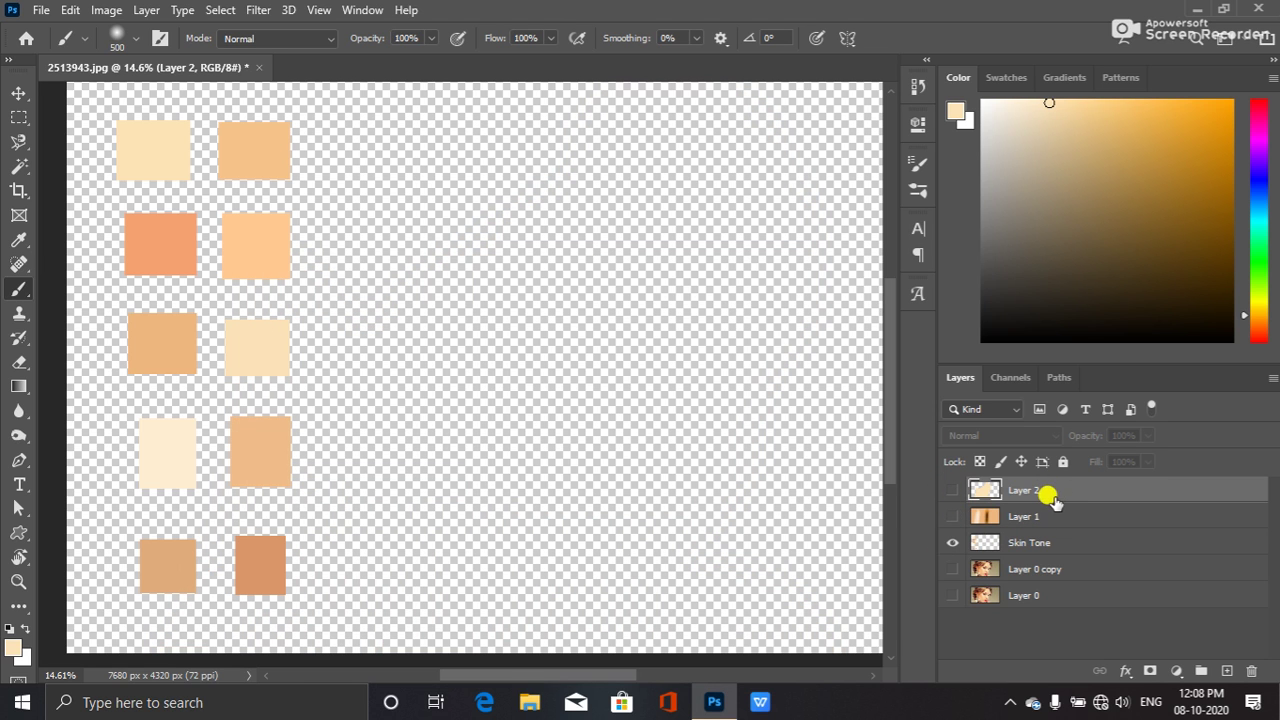
pyautogui.click(950, 489)
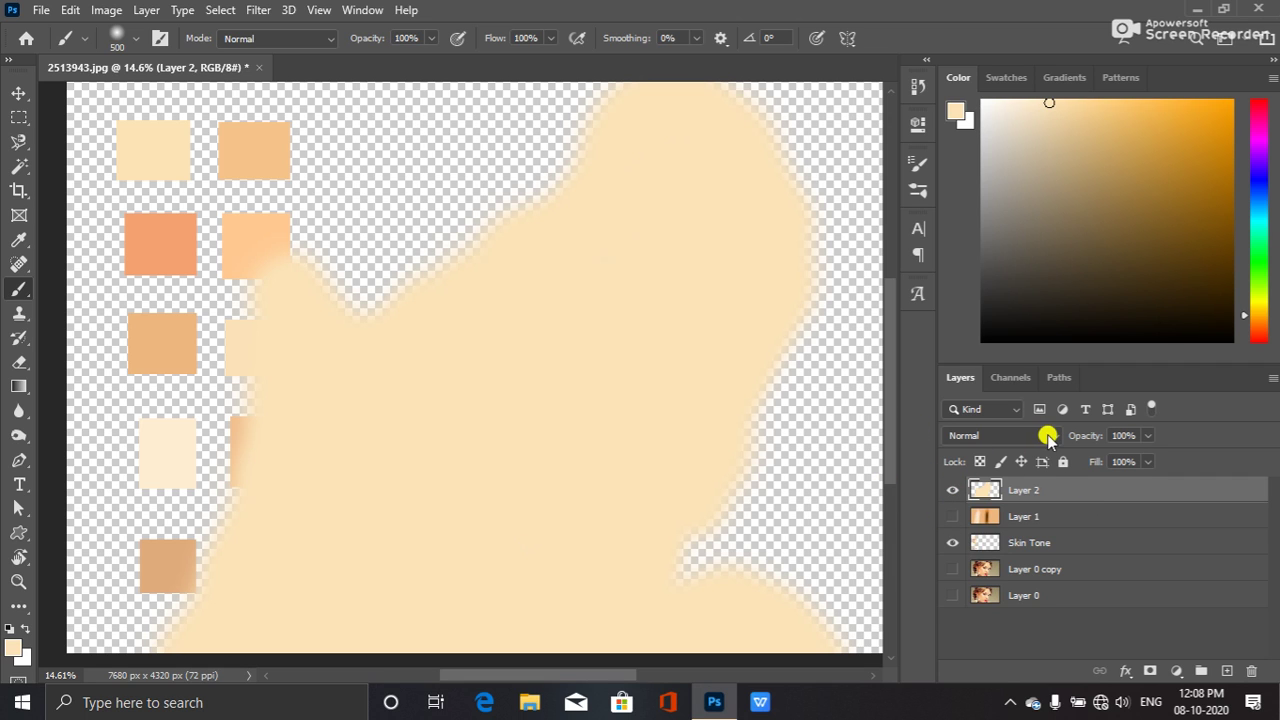
# - Set Layer 2's opacity to 50% and show Layer 0 copy beneath it
pyautogui.click(1123, 433)
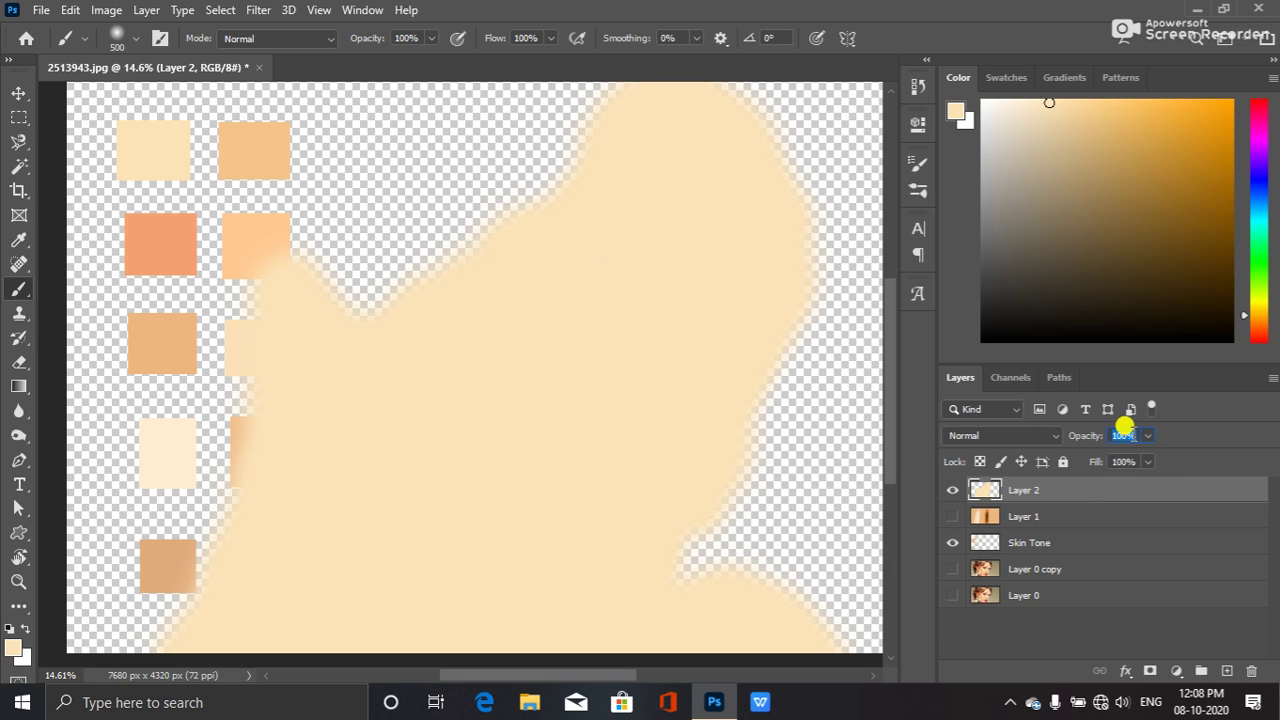
pyautogui.press('Return')
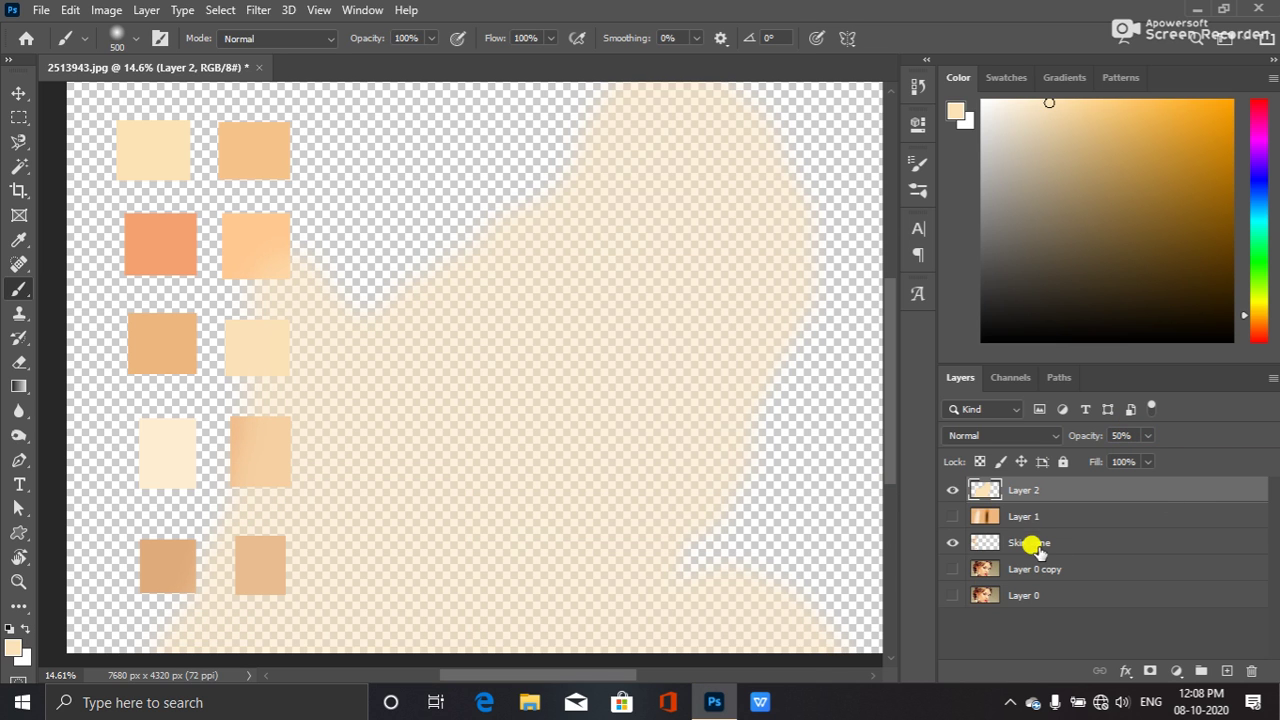
pyautogui.click(950, 568)
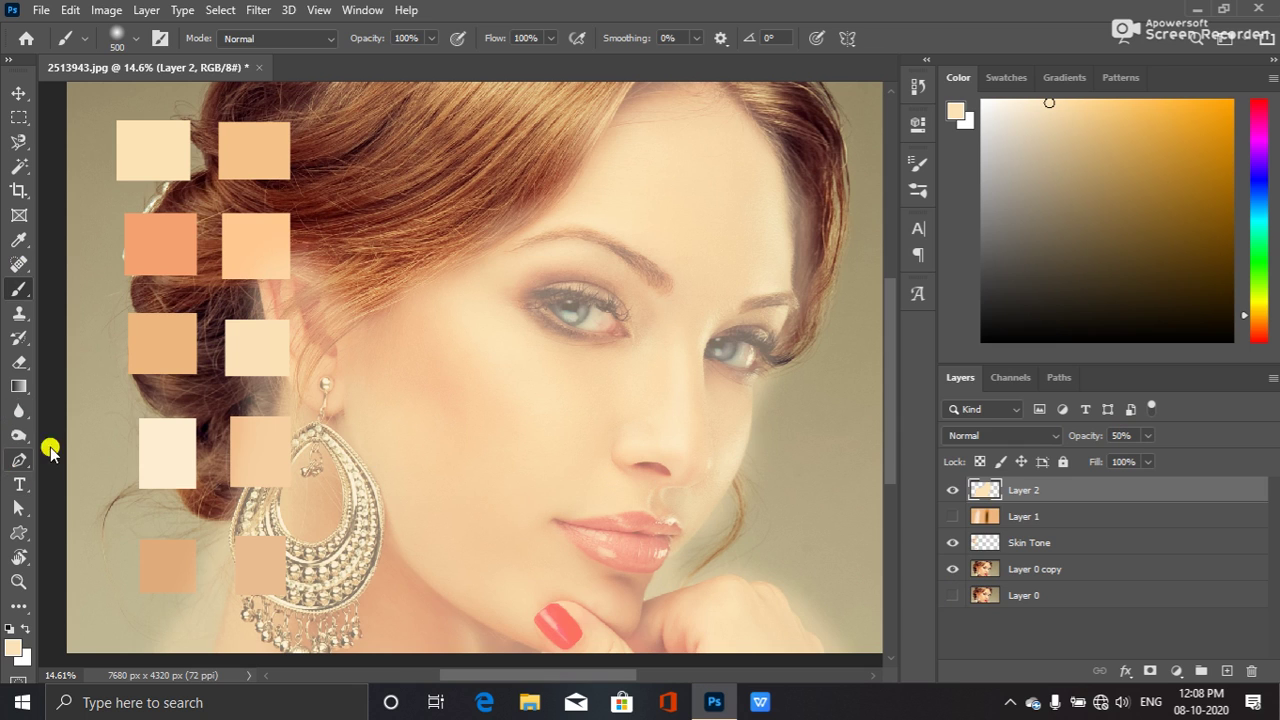
# - Start a Pen tool path at the top of the forehead and trace the hairline, eye corner and far cheek downward
pyautogui.click(18, 460)
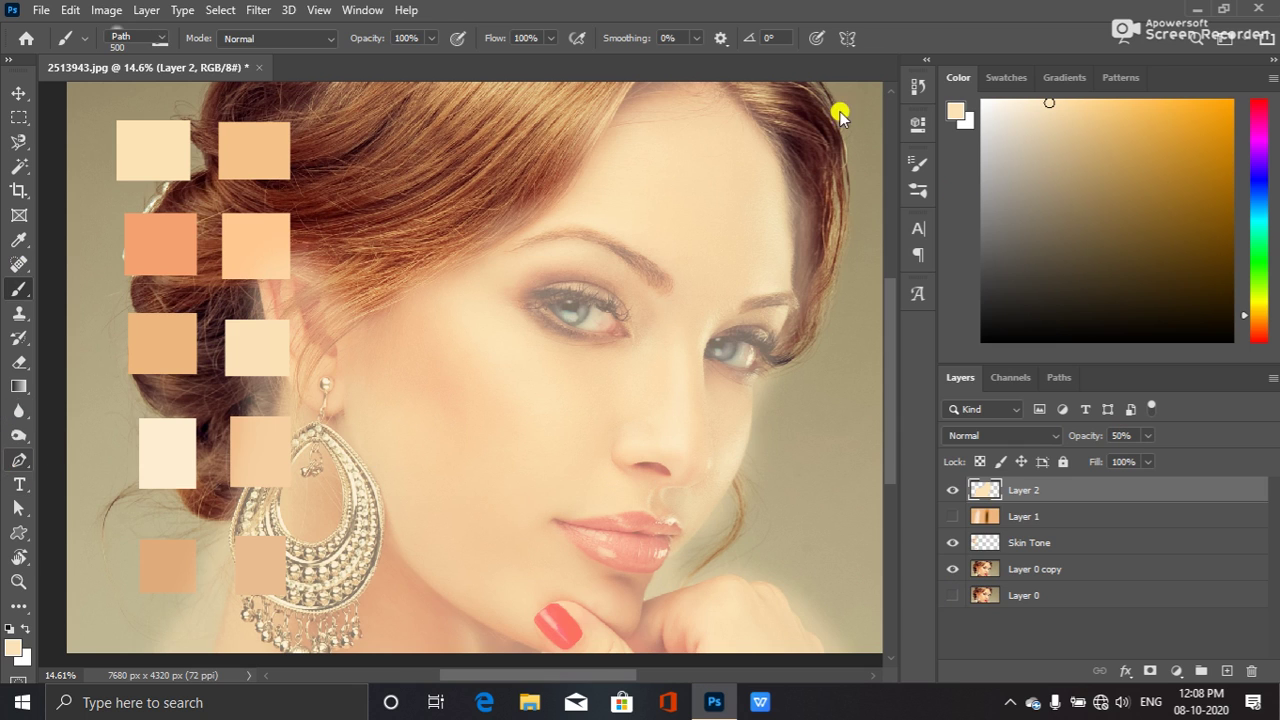
pyautogui.click(721, 85)
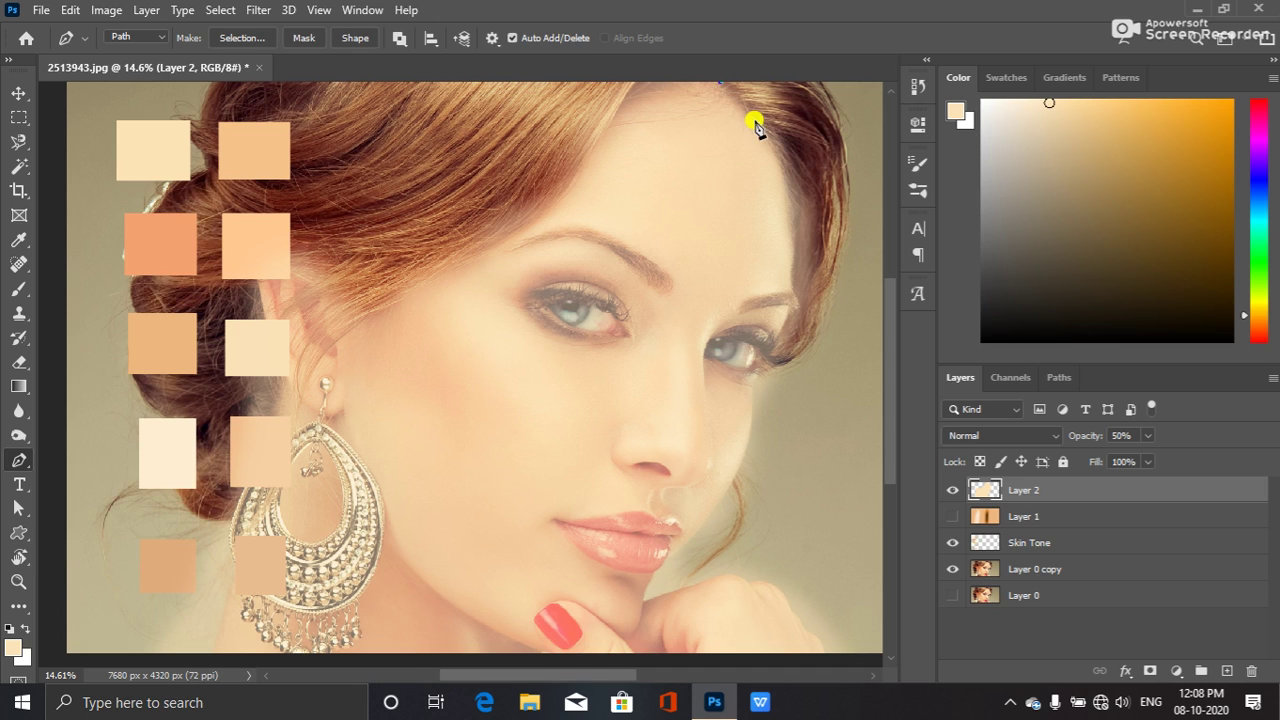
pyautogui.moveTo(775, 147); pyautogui.dragTo(789, 174)
pyautogui.moveTo(795, 277); pyautogui.dragTo(792, 295)
pyautogui.click(788, 316)
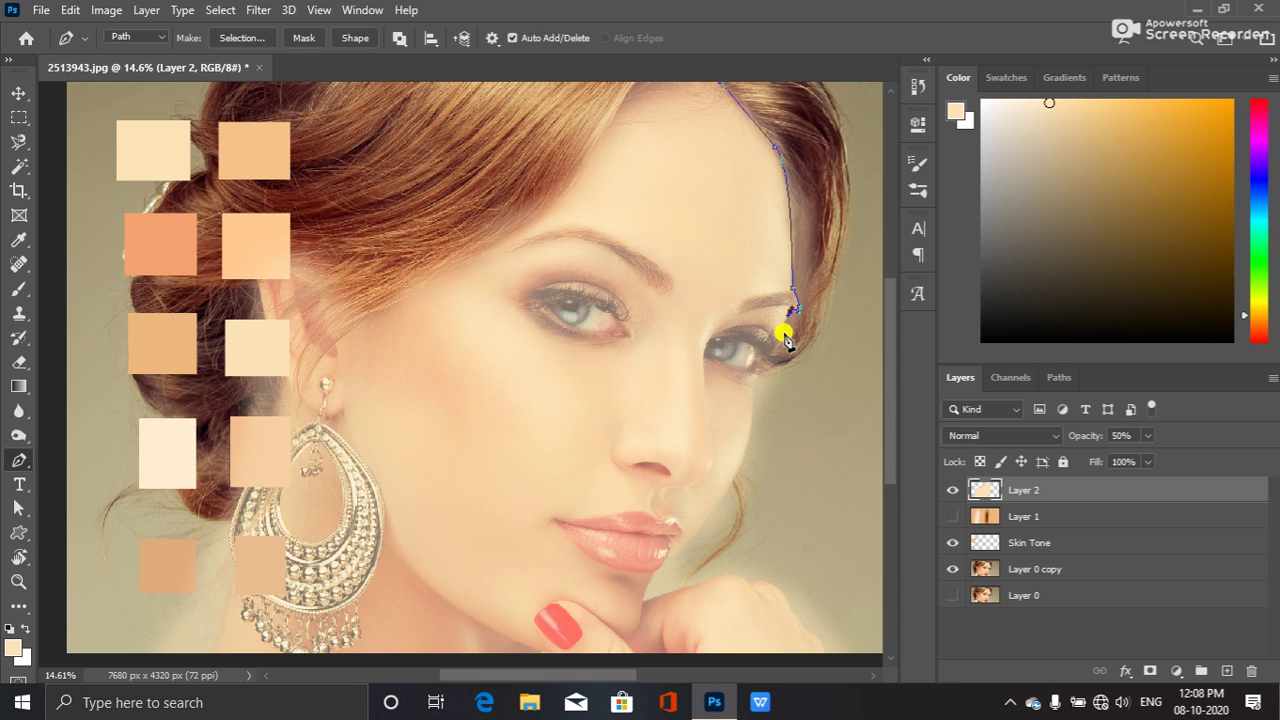
pyautogui.moveTo(779, 335); pyautogui.dragTo(779, 353)
pyautogui.click(768, 347)
pyautogui.moveTo(742, 458); pyautogui.dragTo(724, 499)
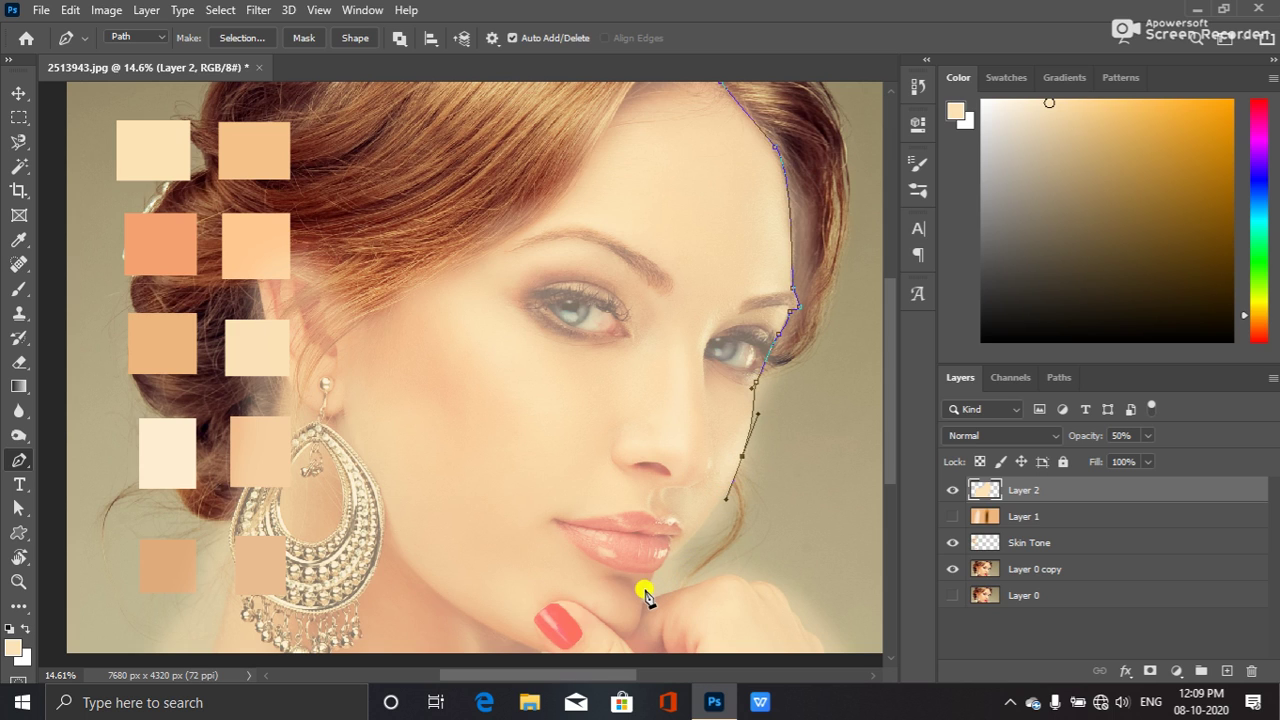
pyautogui.moveTo(645, 592); pyautogui.dragTo(612, 605)
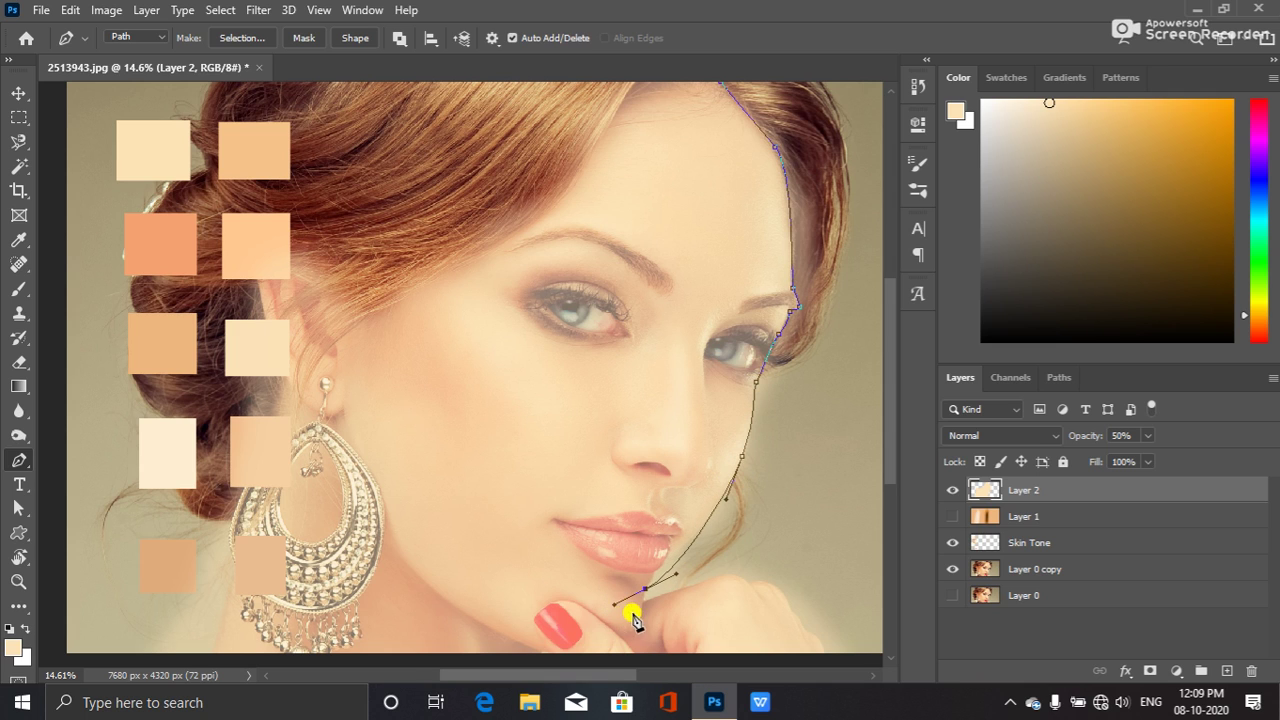
pyautogui.hotkey('ctrl', 'z')
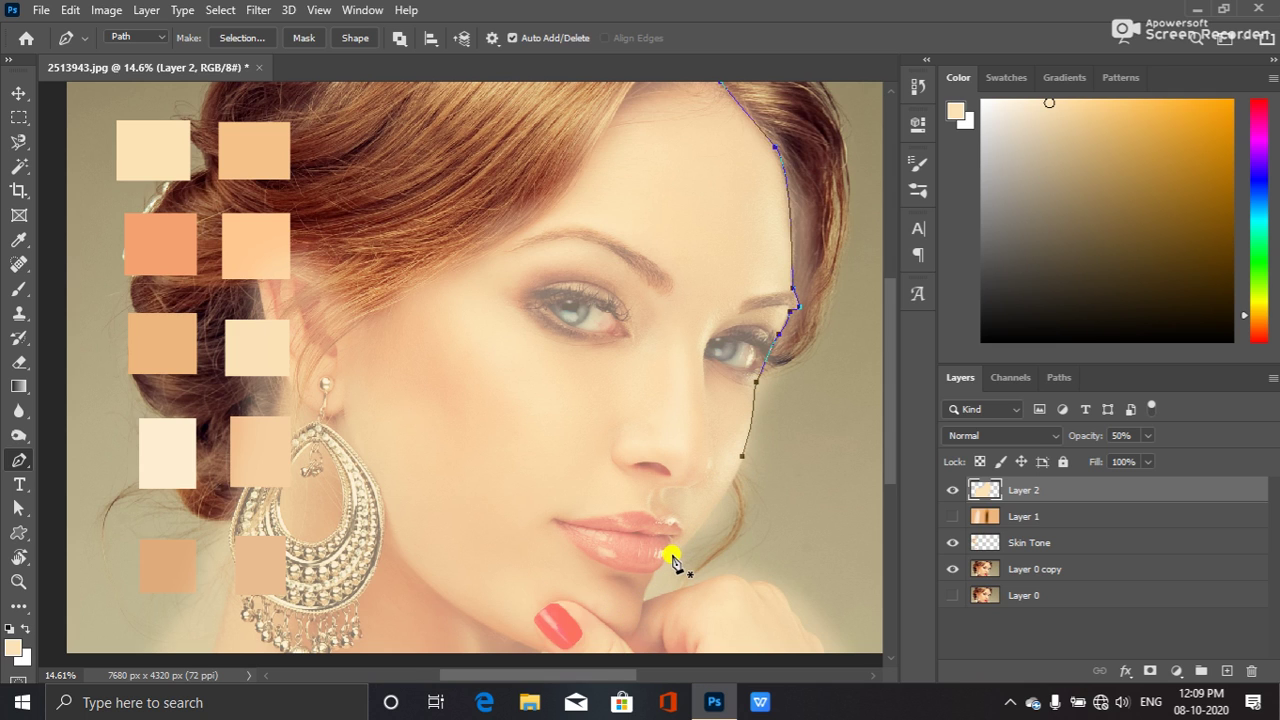
pyautogui.moveTo(671, 555); pyautogui.dragTo(644, 581)
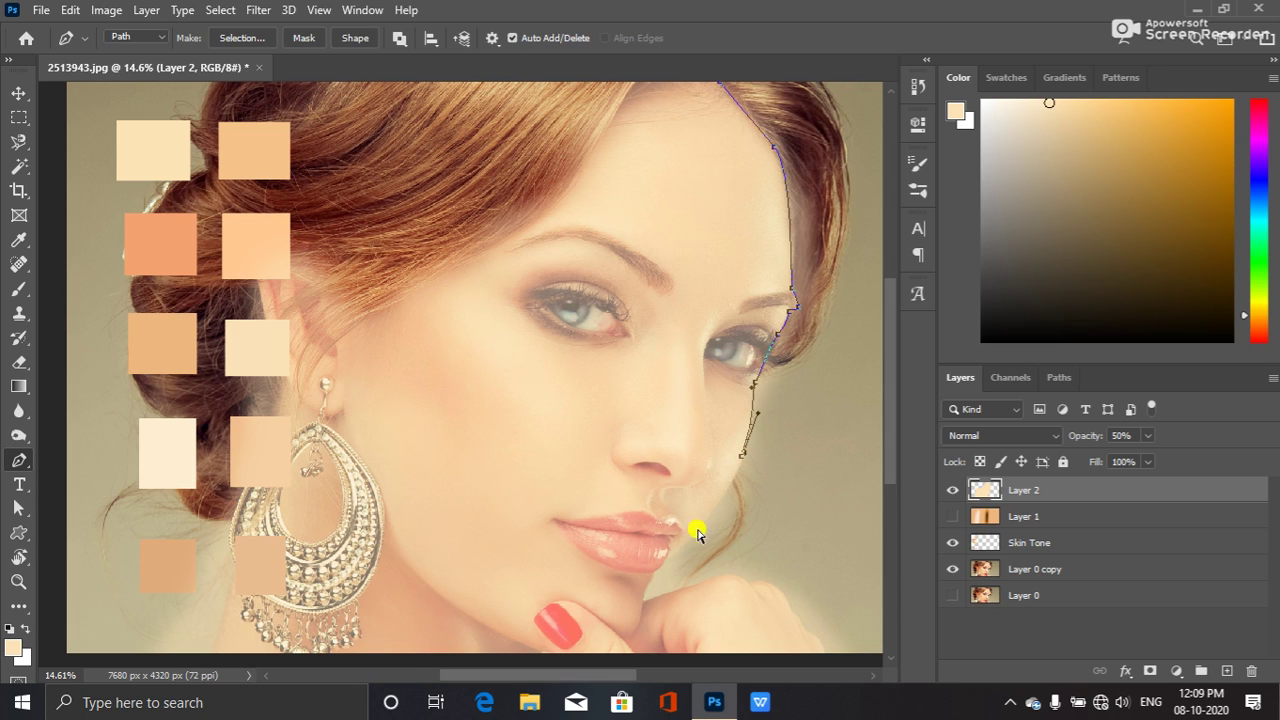
# - Remove the cheek anchor's outgoing handle and continue the path along the jaw, around the hand and across the canvas's lower edge to the neck
pyautogui.click(741, 456)
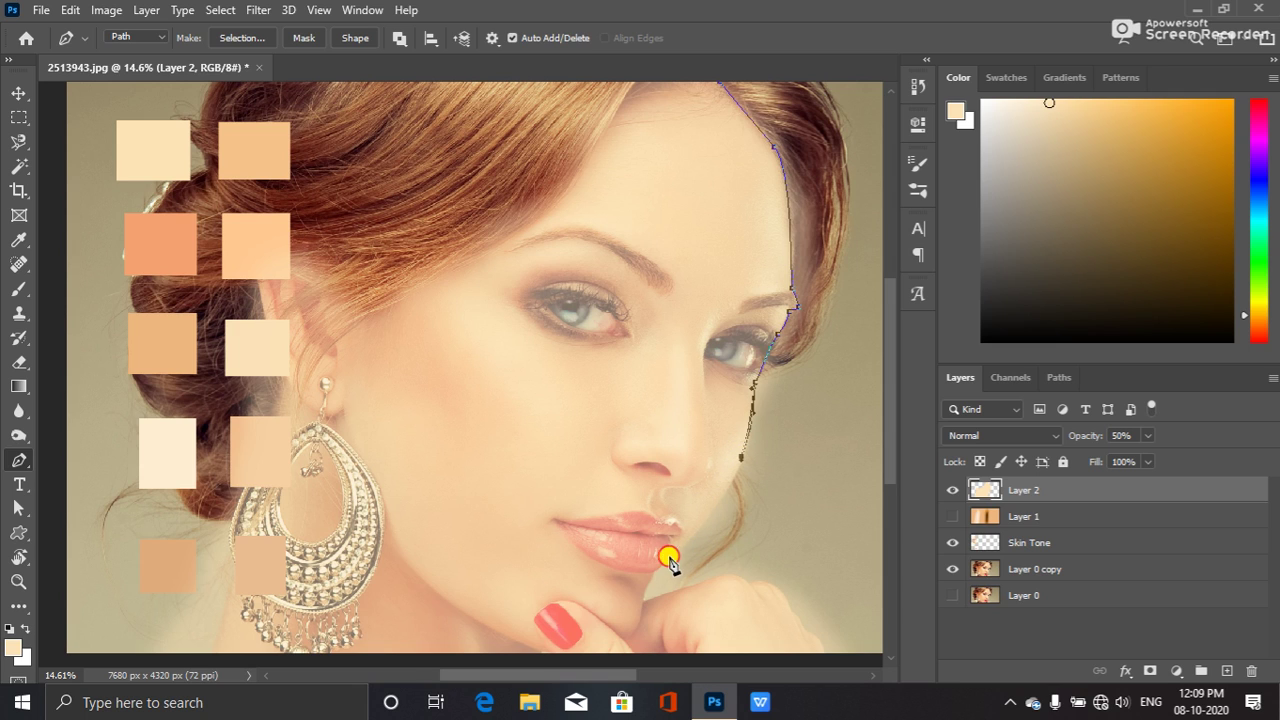
pyautogui.moveTo(668, 554); pyautogui.dragTo(636, 606)
pyautogui.moveTo(729, 575); pyautogui.dragTo(743, 576)
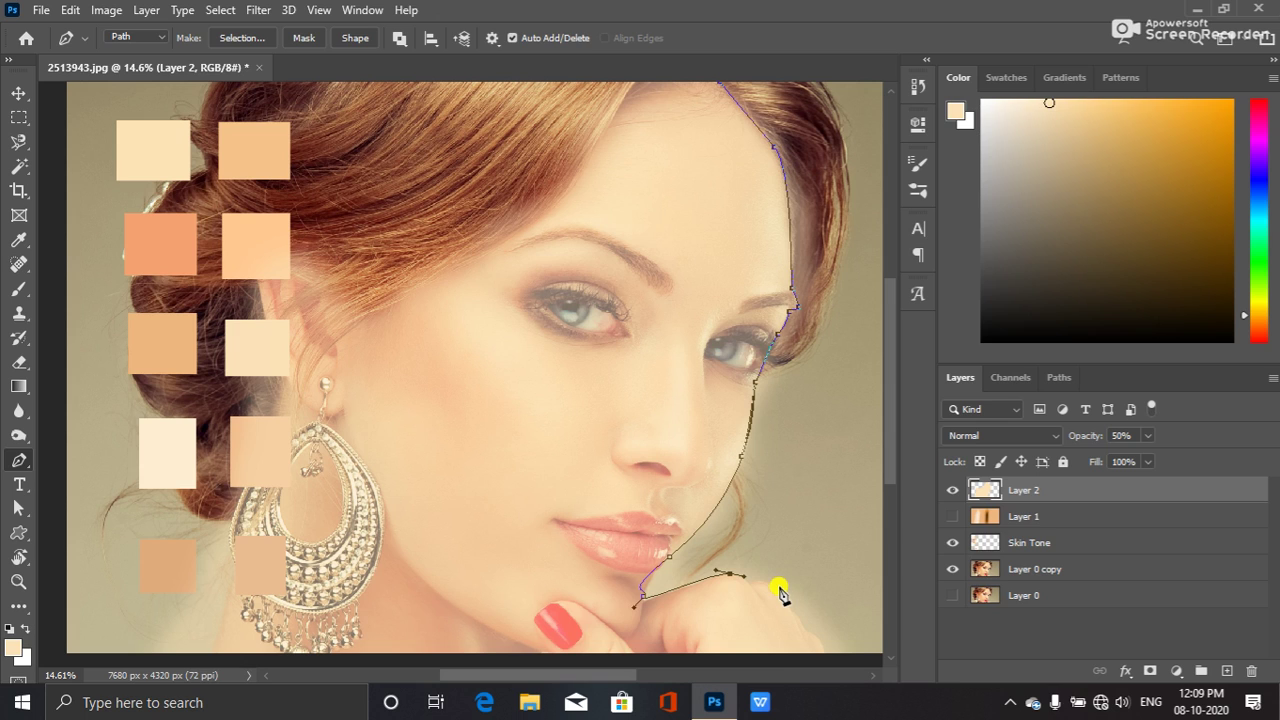
pyautogui.click(781, 596)
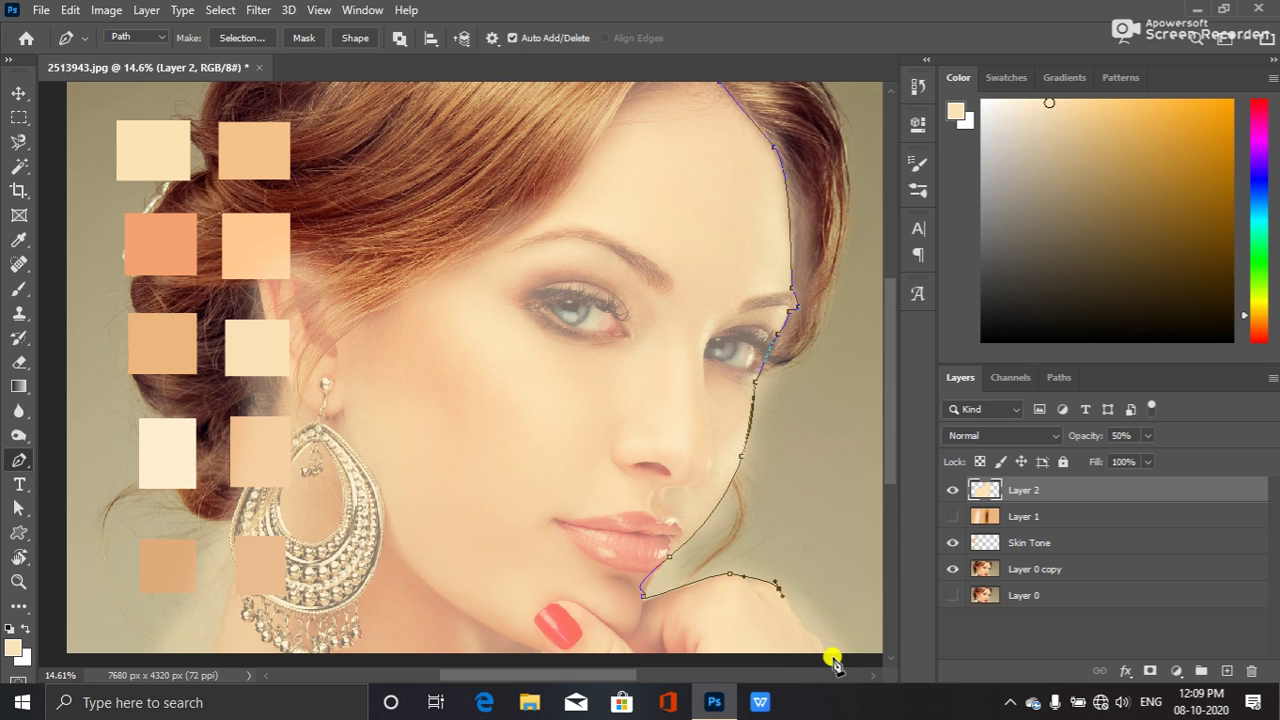
pyautogui.moveTo(823, 651); pyautogui.dragTo(821, 655)
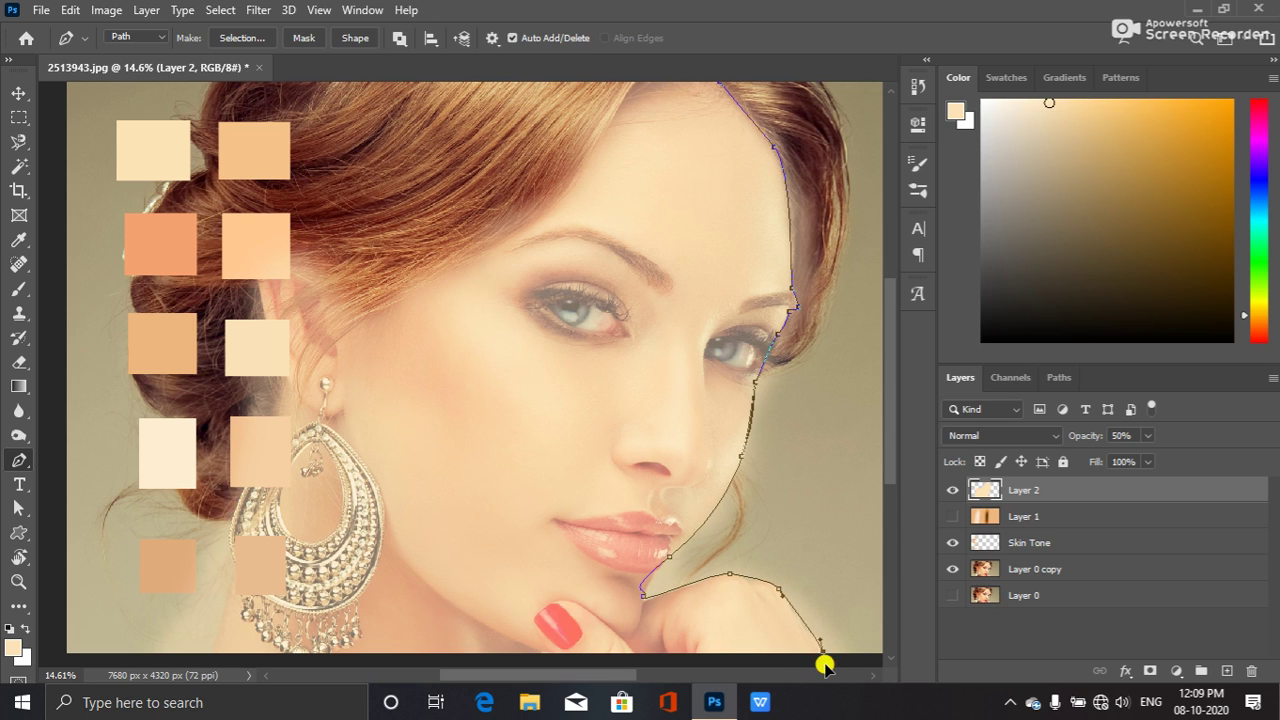
pyautogui.click(214, 660)
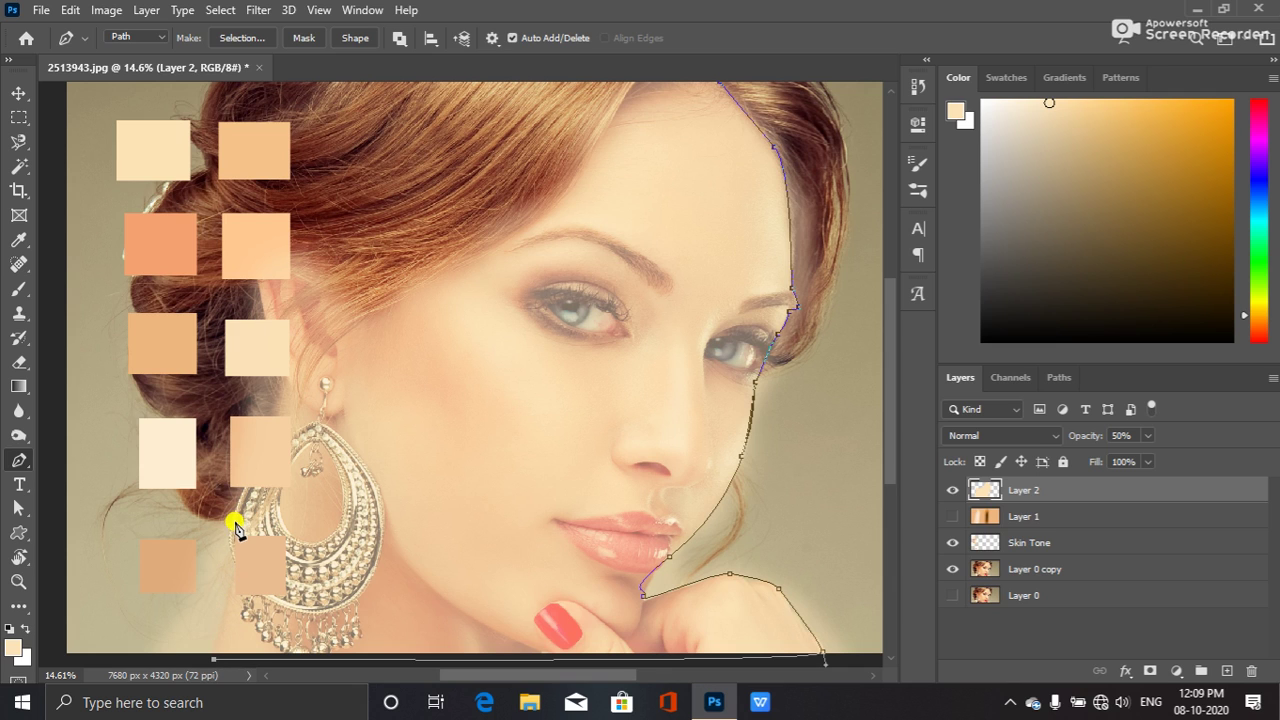
# - Continue the Pen path from the lower canvas edge up the neck and behind the earring to the top of the ear
pyautogui.moveTo(238, 526); pyautogui.dragTo(238, 492)
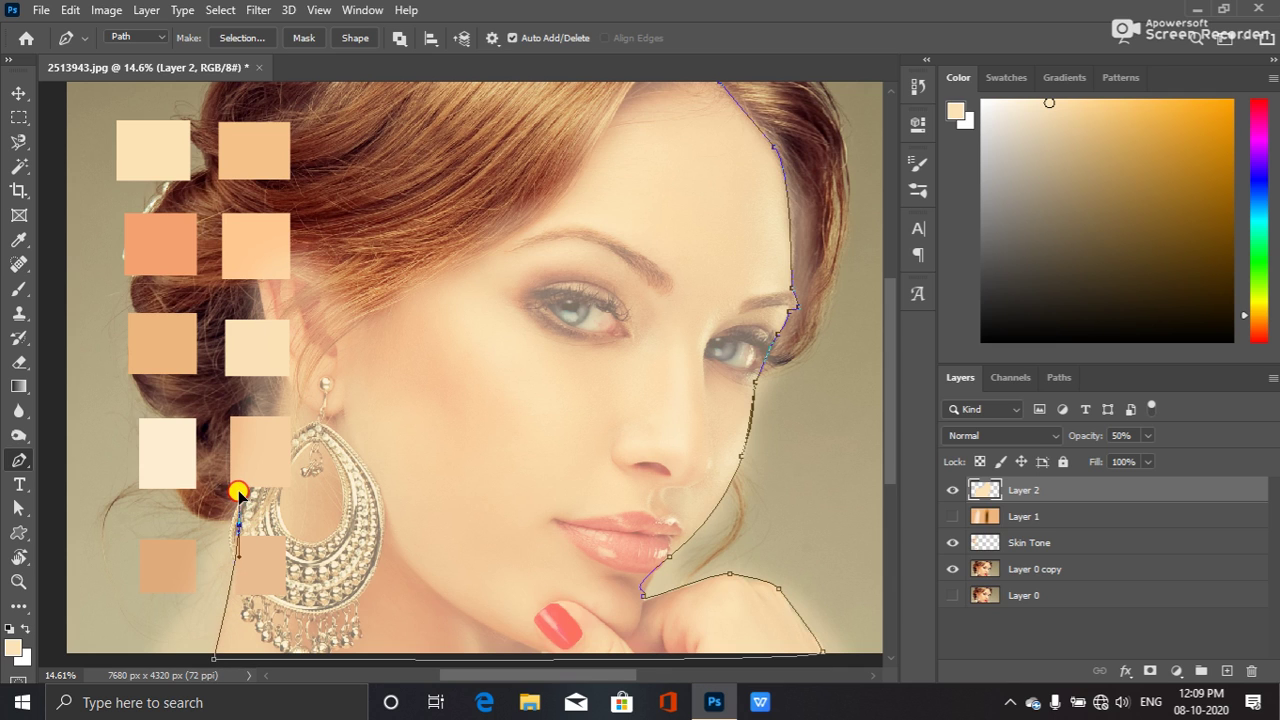
pyautogui.moveTo(284, 380); pyautogui.dragTo(281, 329)
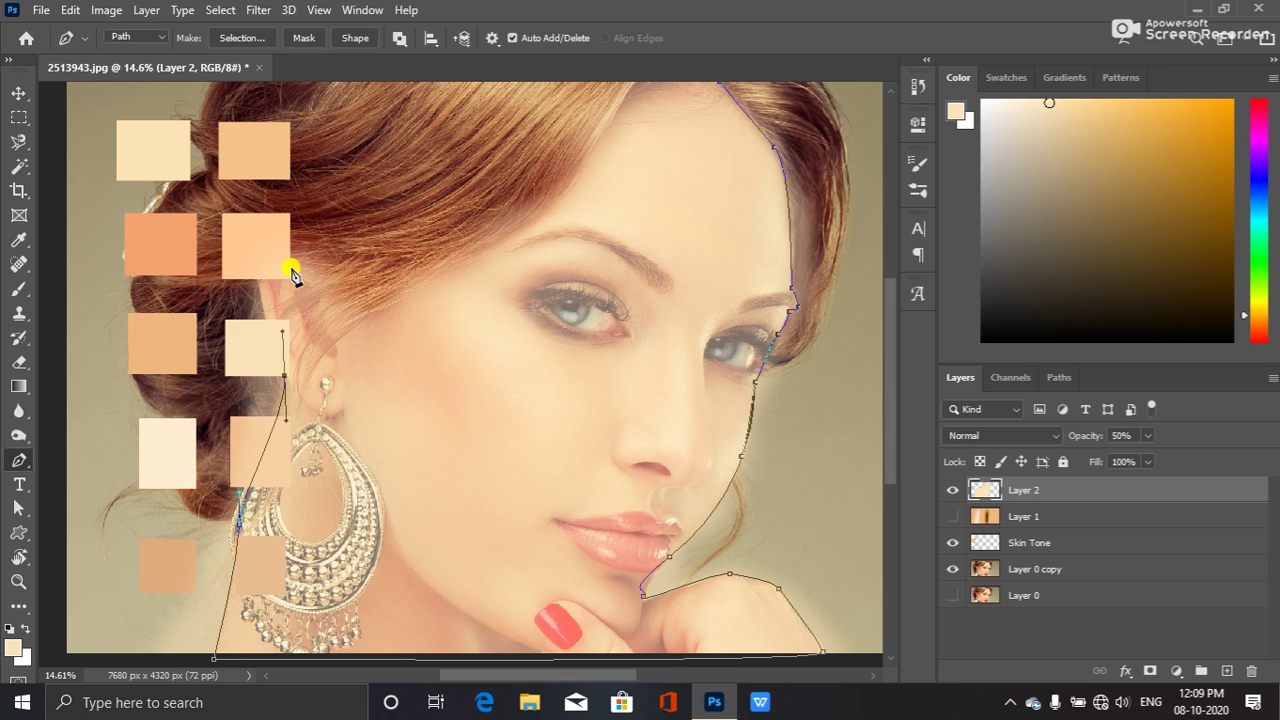
pyautogui.moveTo(282, 250); pyautogui.dragTo(328, 260)
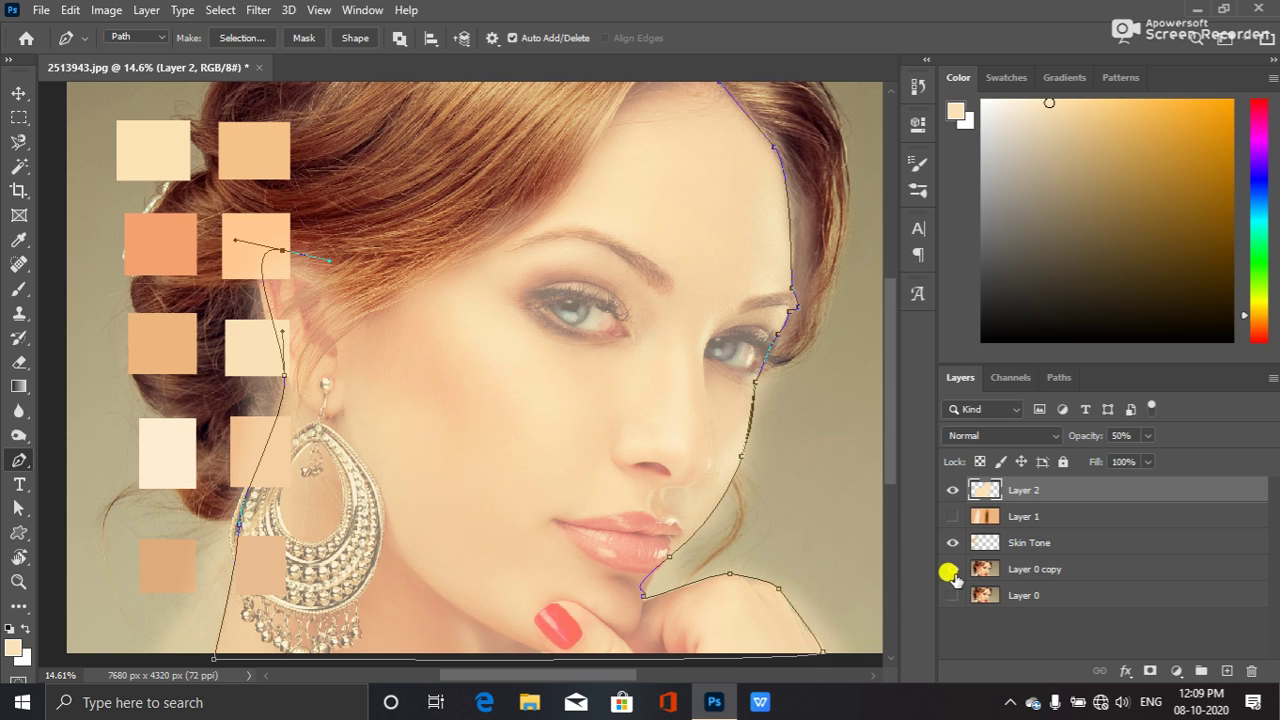
# - Hide the Skin Tone layer and trace the path from the ear along the hairline, closing it at the top of the forehead
pyautogui.click(950, 542)
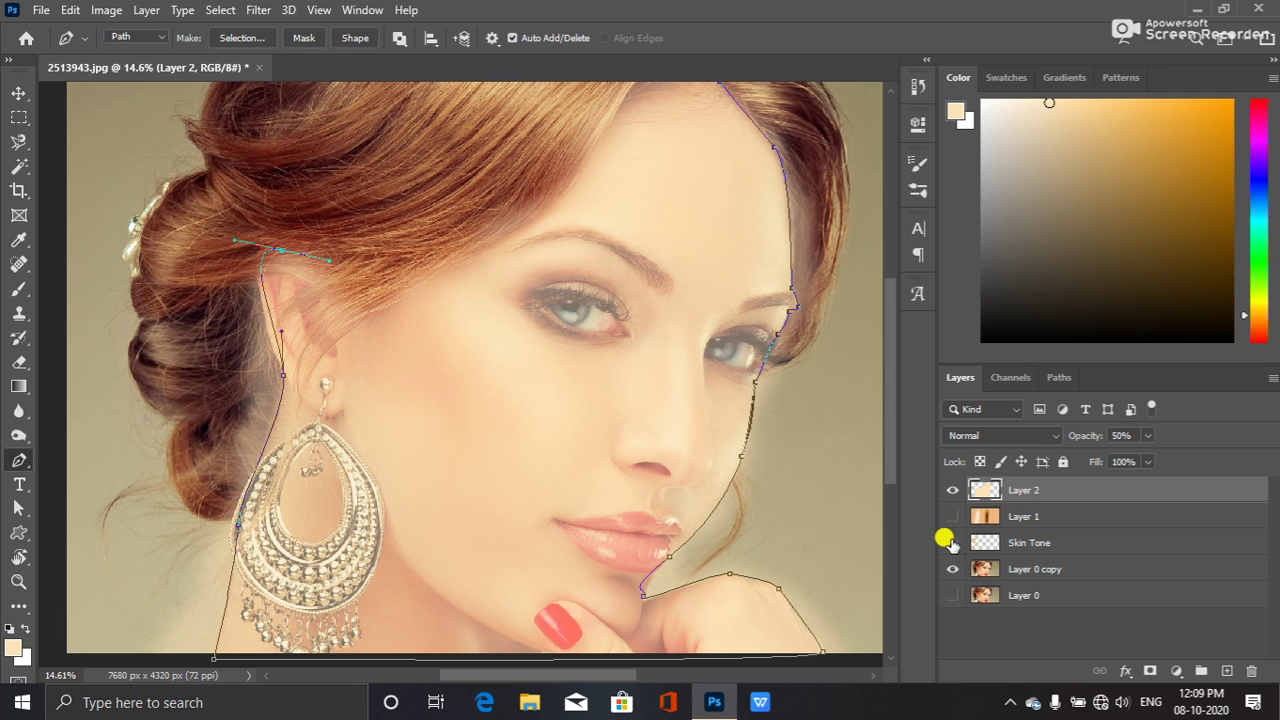
pyautogui.moveTo(357, 300); pyautogui.dragTo(408, 317)
pyautogui.moveTo(467, 243); pyautogui.dragTo(519, 209)
pyautogui.moveTo(617, 101); pyautogui.dragTo(743, 107)
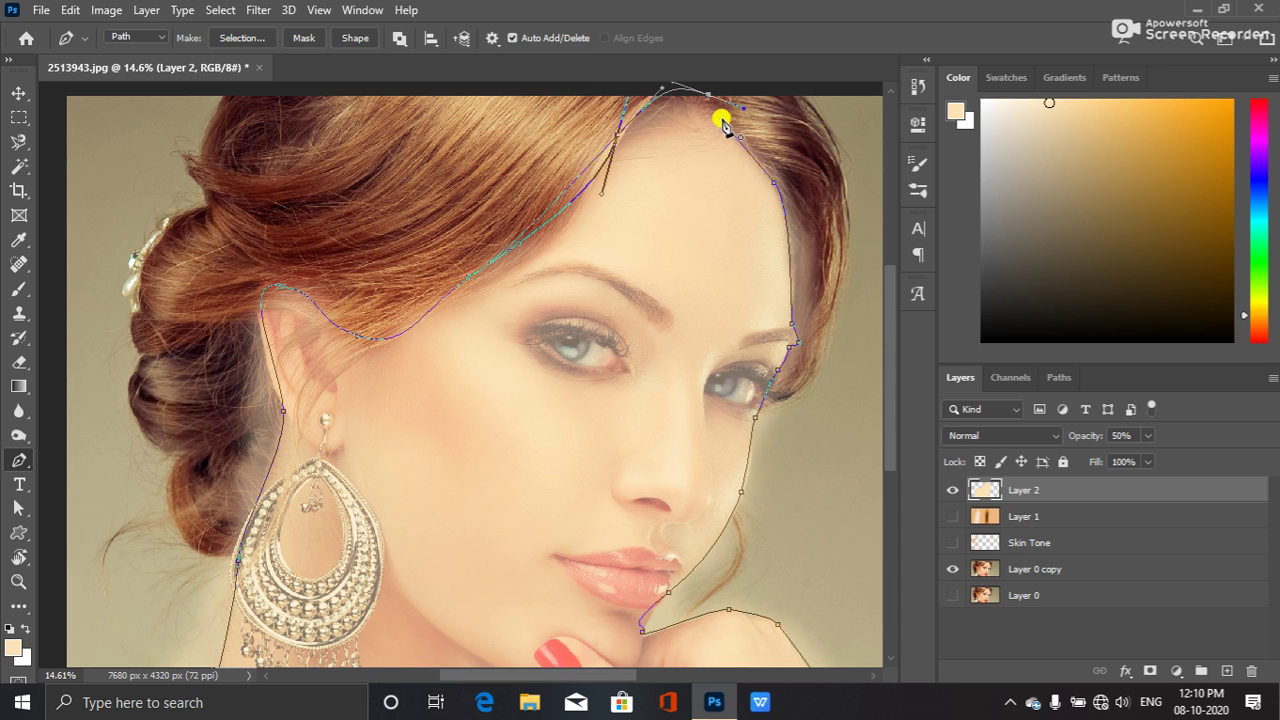
pyautogui.click(789, 182)
# - Select the path's anchor on the far cheek and nudge it right onto the face edge
pyautogui.moveTo(684, 505); pyautogui.dragTo(606, 436)
pyautogui.scroll(5, 675, 465)
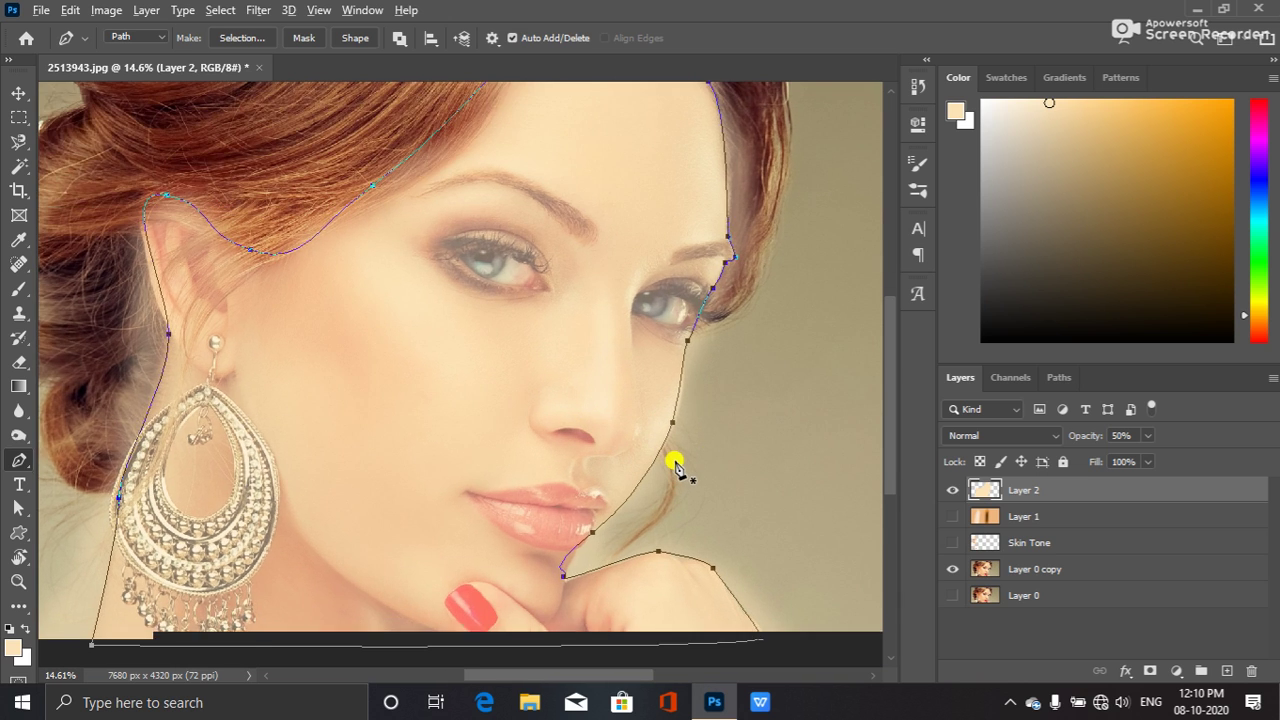
pyautogui.scroll(3, 712, 444)
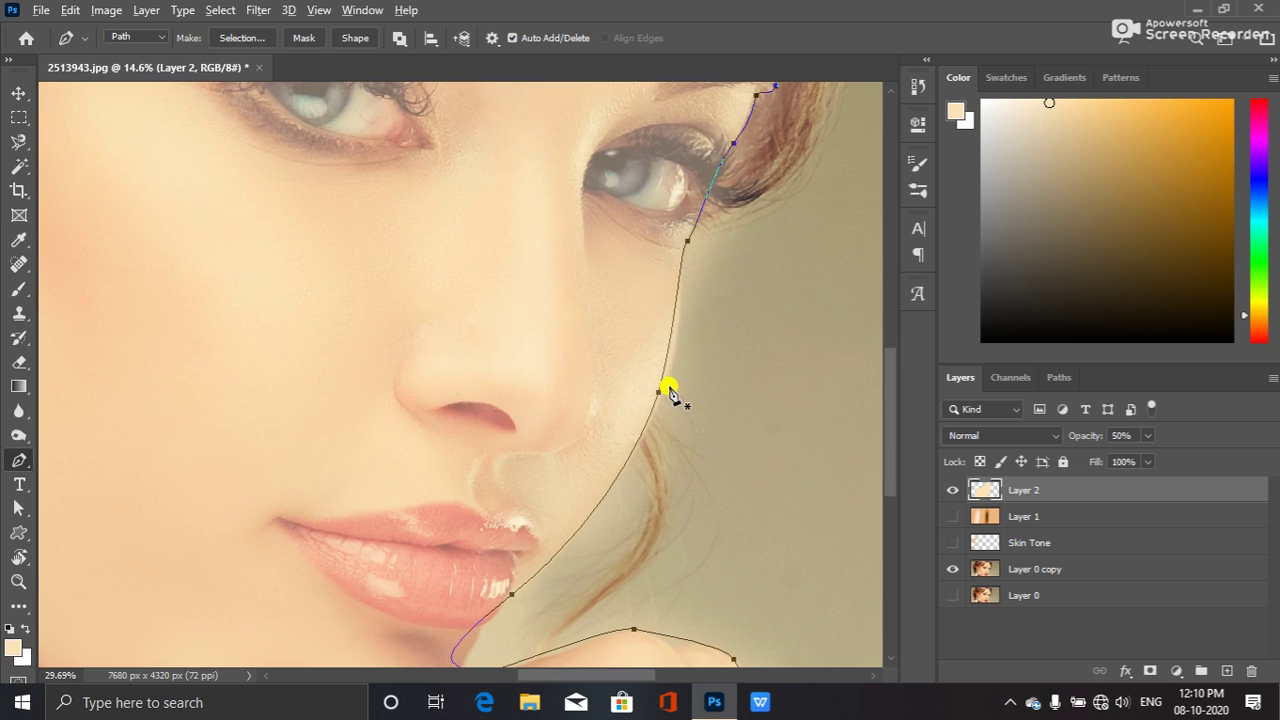
pyautogui.scroll(2, 668, 397)
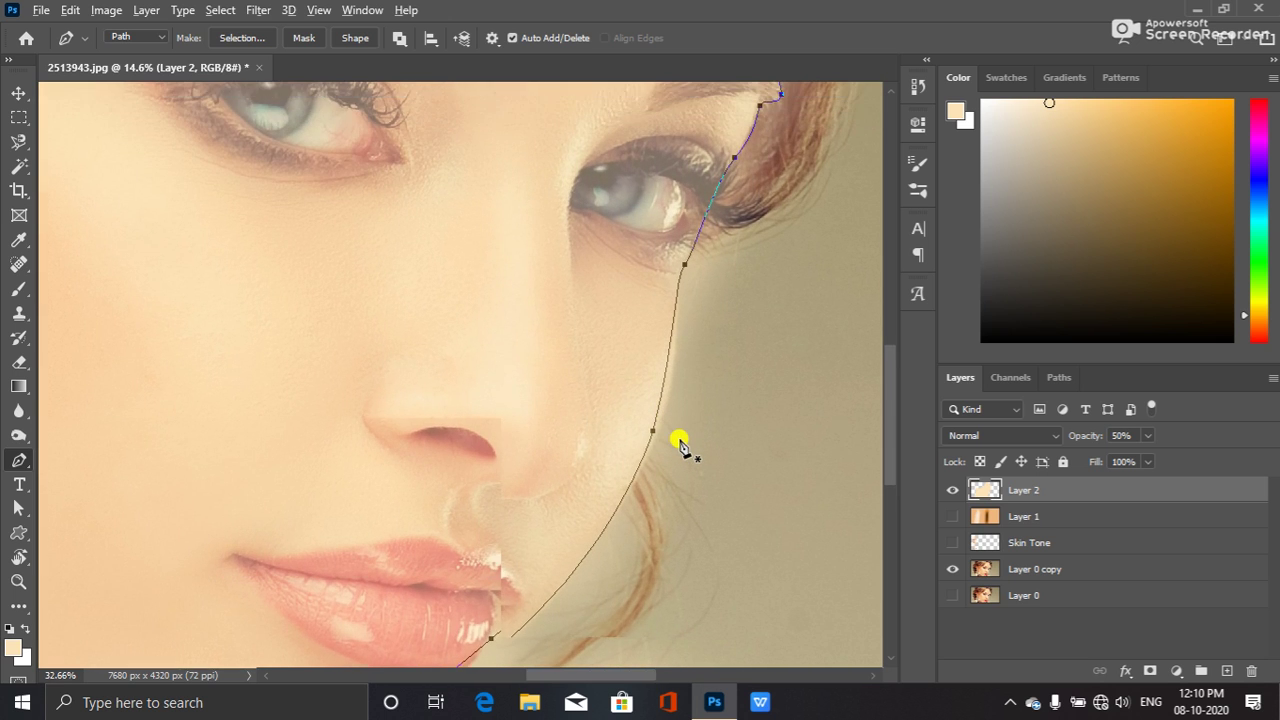
pyautogui.scroll(2, 657, 461)
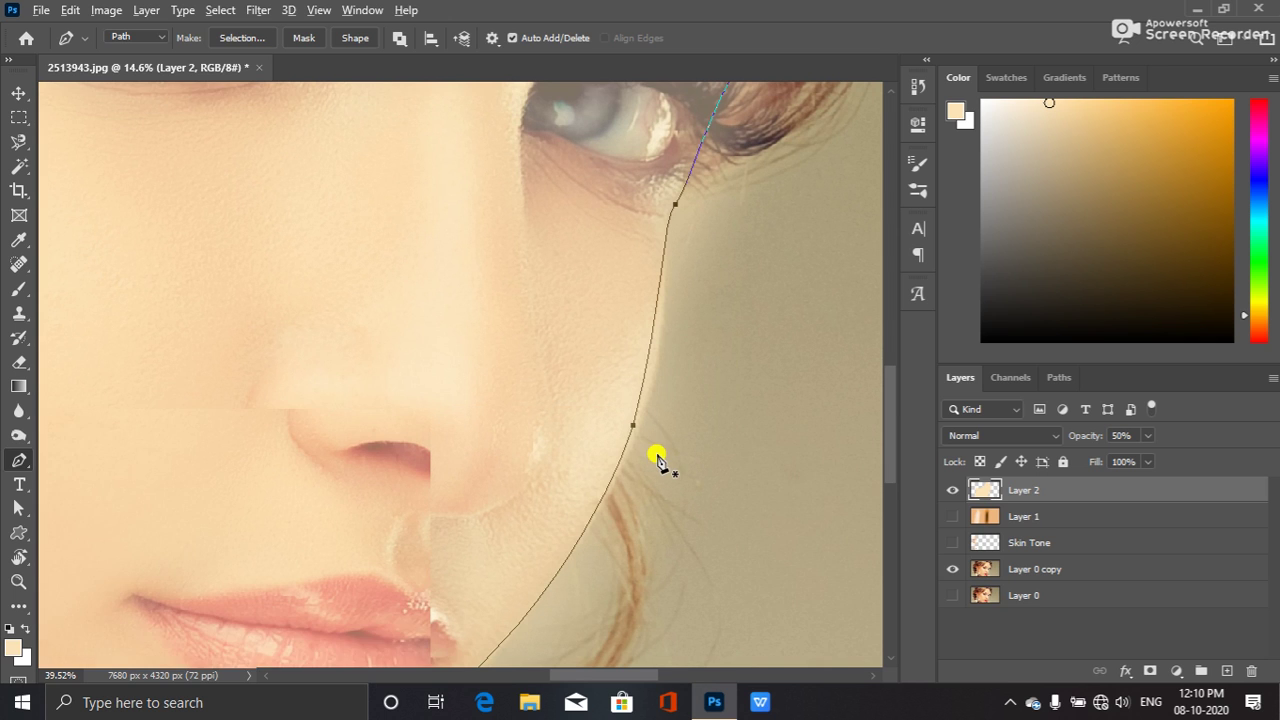
pyautogui.scroll(3, 628, 445)
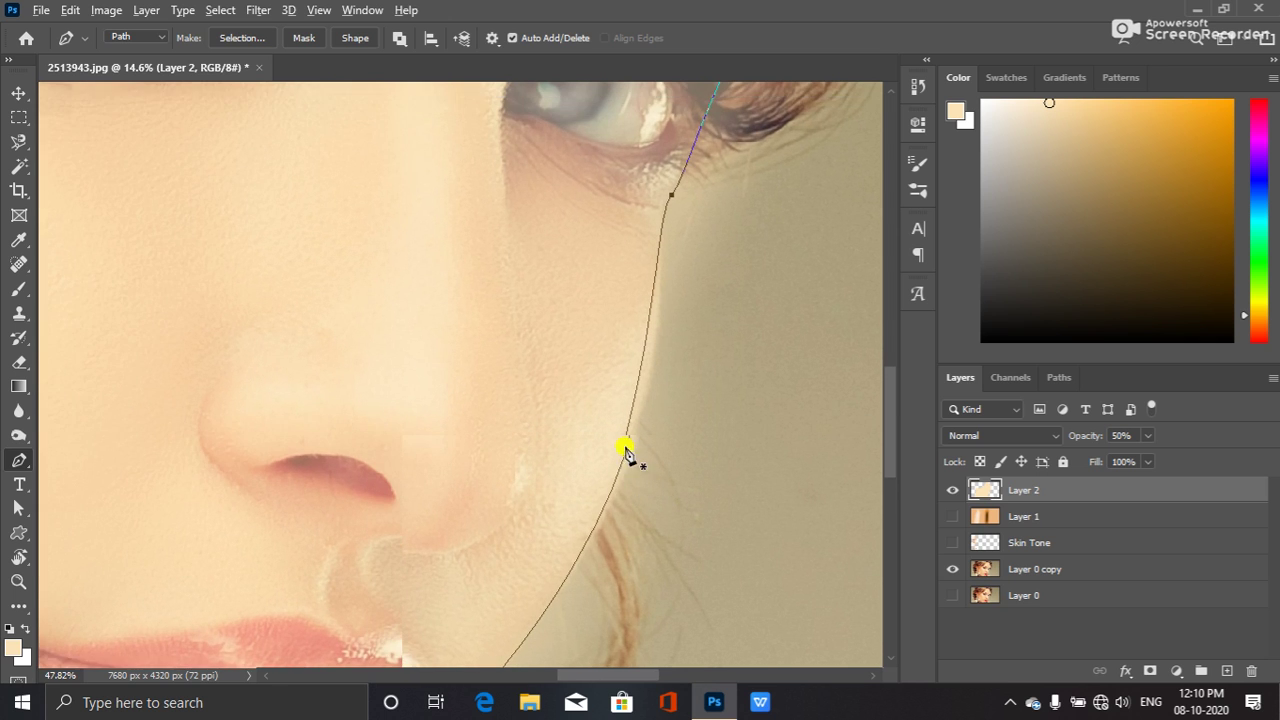
pyautogui.scroll(3, 865, 423)
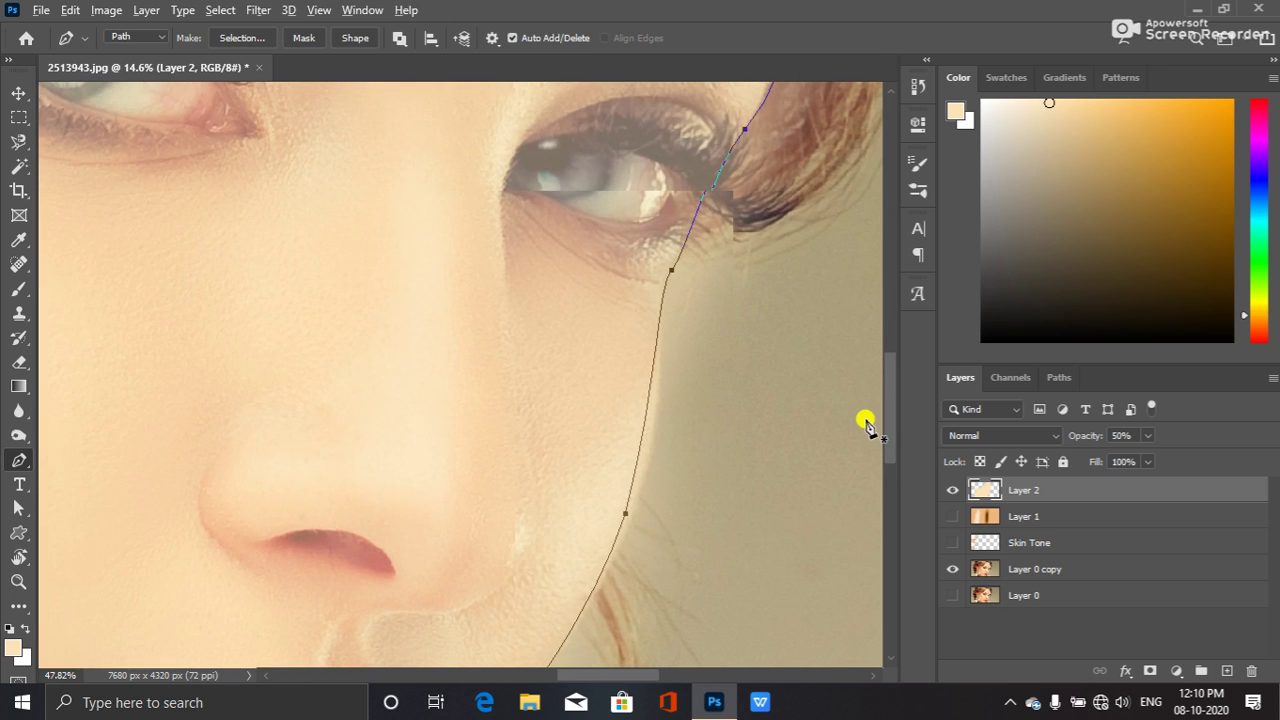
pyautogui.scroll(2, 865, 423)
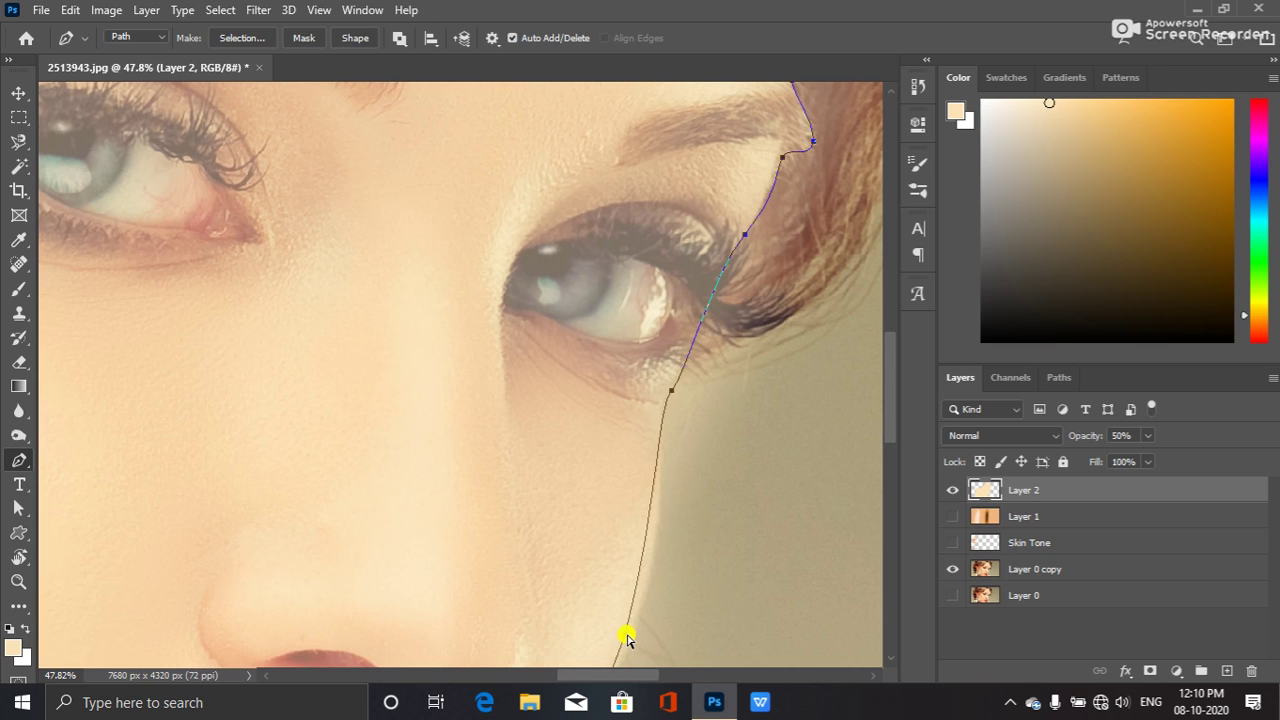
pyautogui.moveTo(648, 620); pyautogui.dragTo(602, 662)
pyautogui.press('Right')
pyautogui.press('Right')
pyautogui.press('Right')
pyautogui.press('Right')
pyautogui.press('Right')
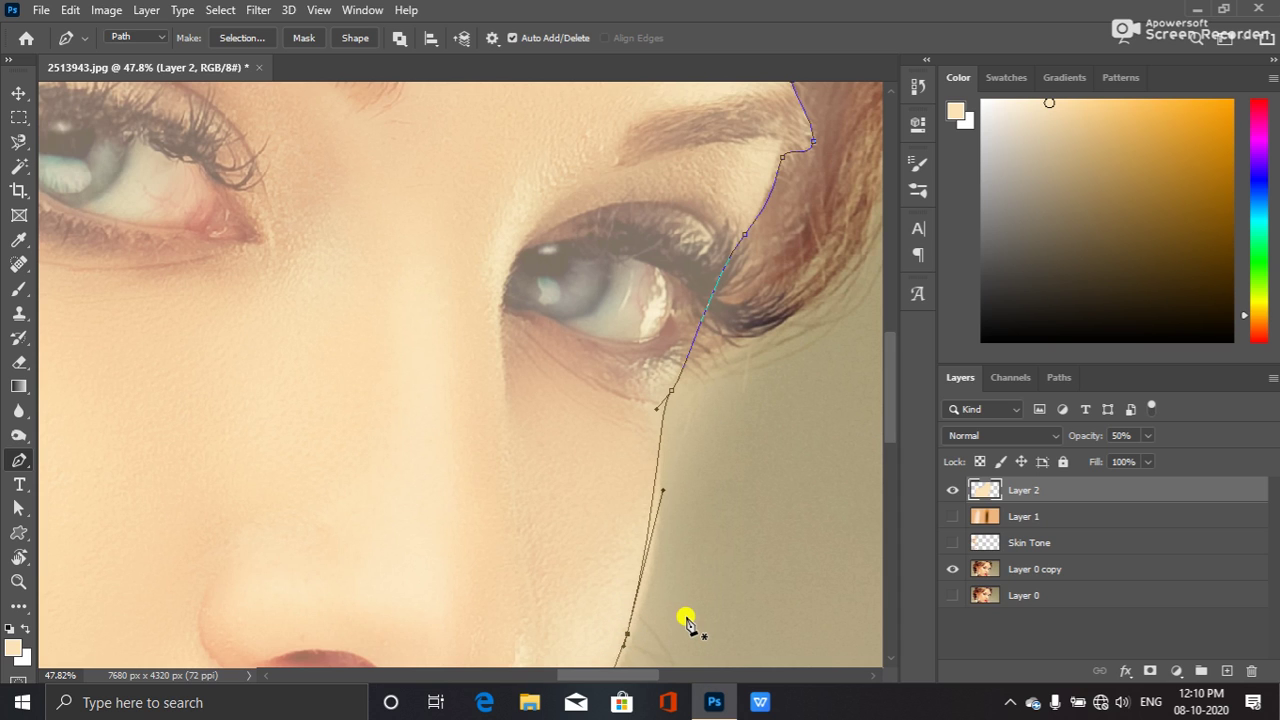
# - Remove the handles of the anchor between chin and hand, and move it into the corner where they meet
pyautogui.moveTo(686, 622); pyautogui.dragTo(726, 263)
pyautogui.moveTo(757, 195); pyautogui.dragTo(751, 177)
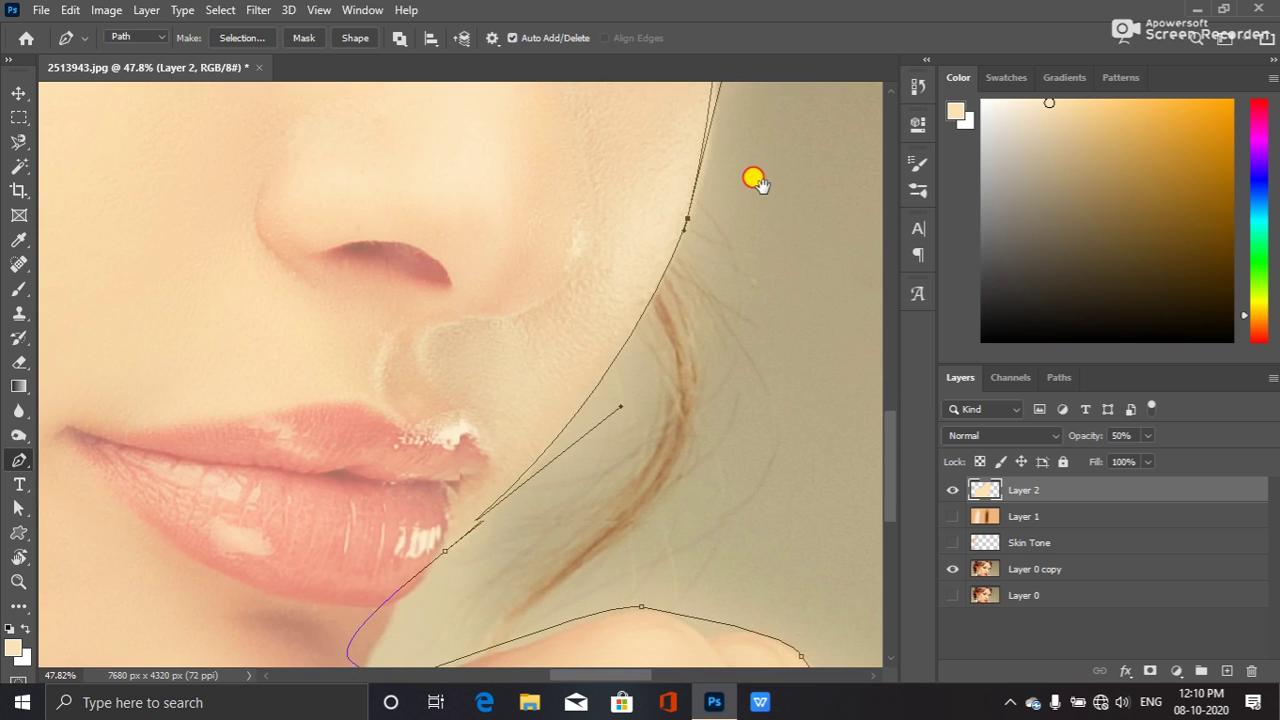
pyautogui.moveTo(386, 523); pyautogui.dragTo(486, 243)
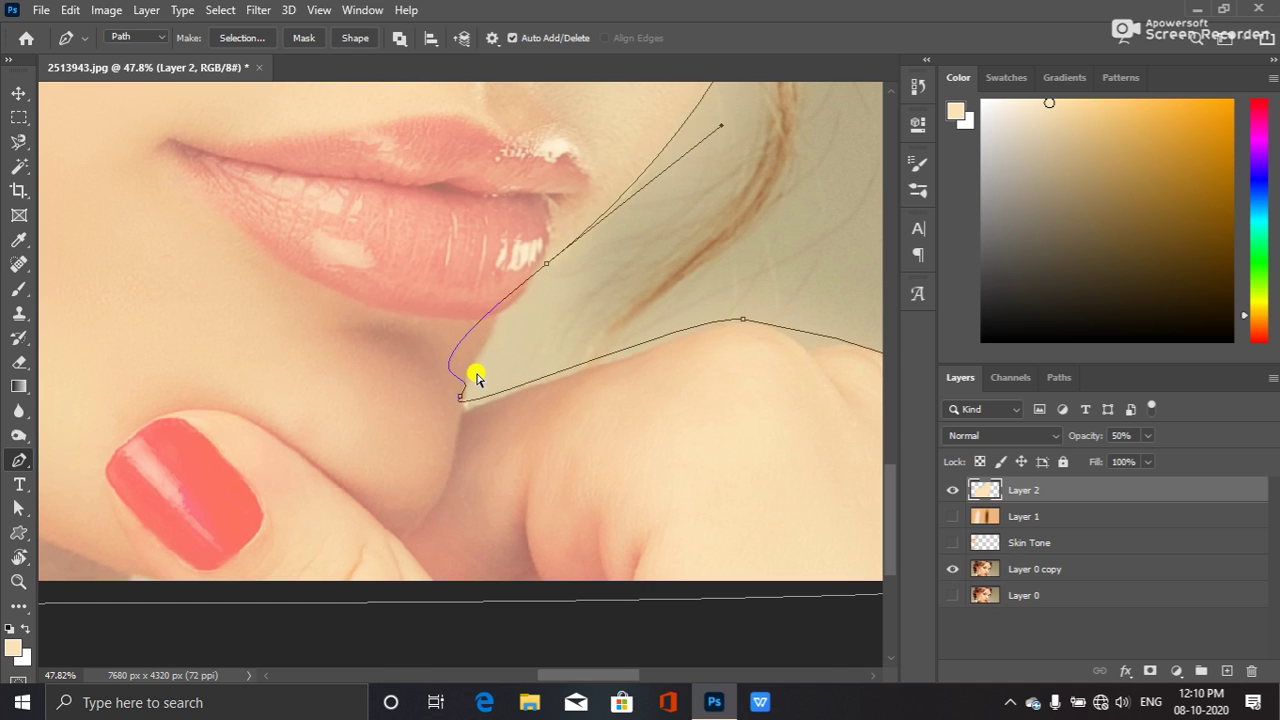
pyautogui.moveTo(476, 375); pyautogui.dragTo(449, 433)
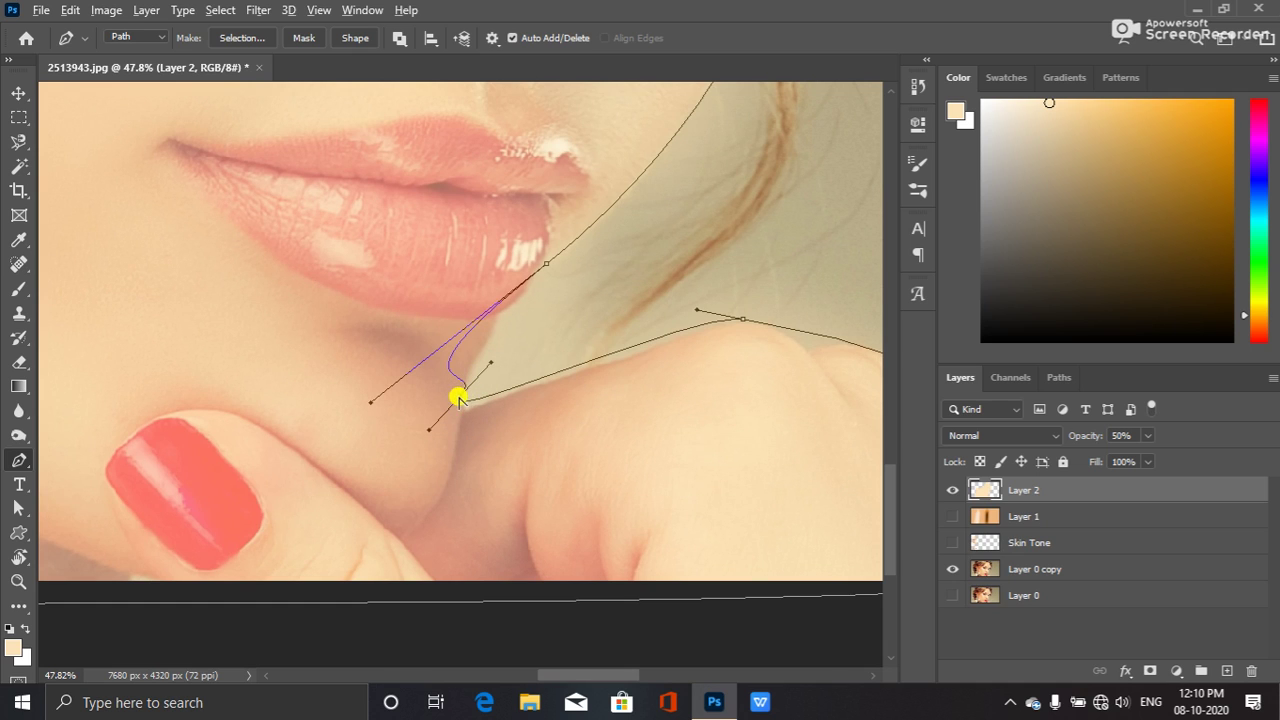
pyautogui.keyDown('alt'); pyautogui.click(460, 397); pyautogui.keyUp('alt')
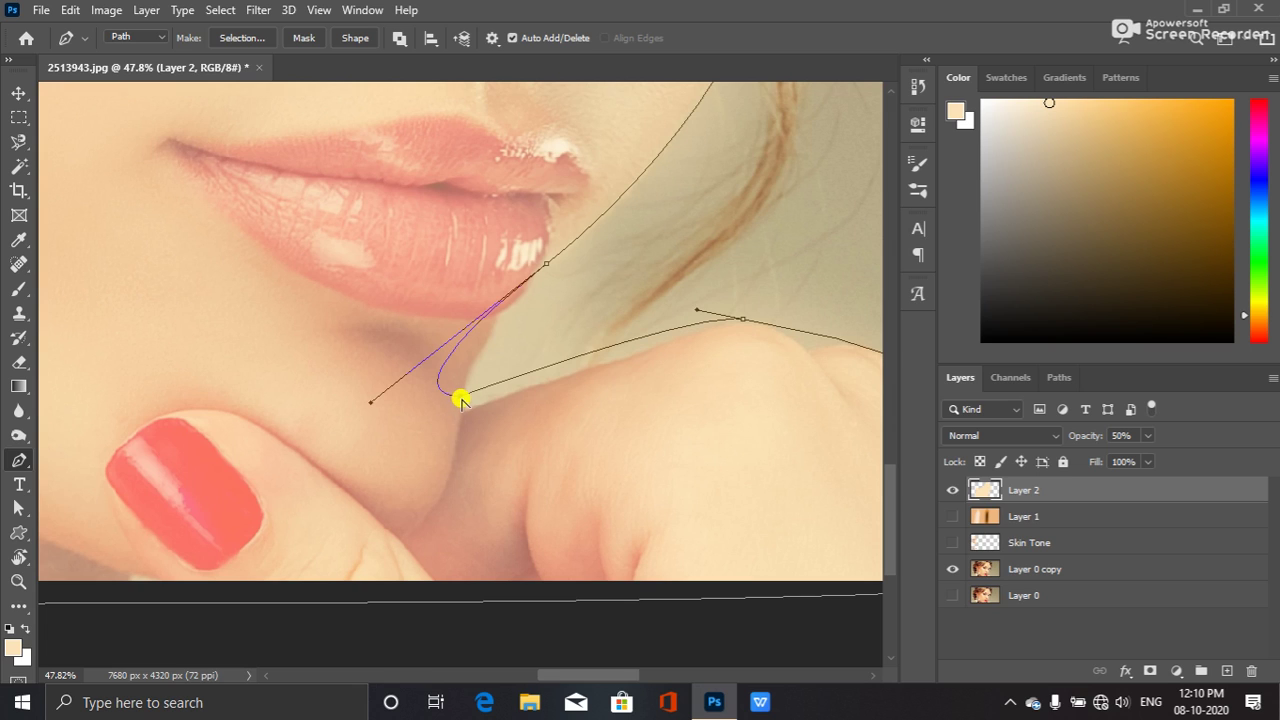
pyautogui.moveTo(460, 397); pyautogui.dragTo(468, 408)
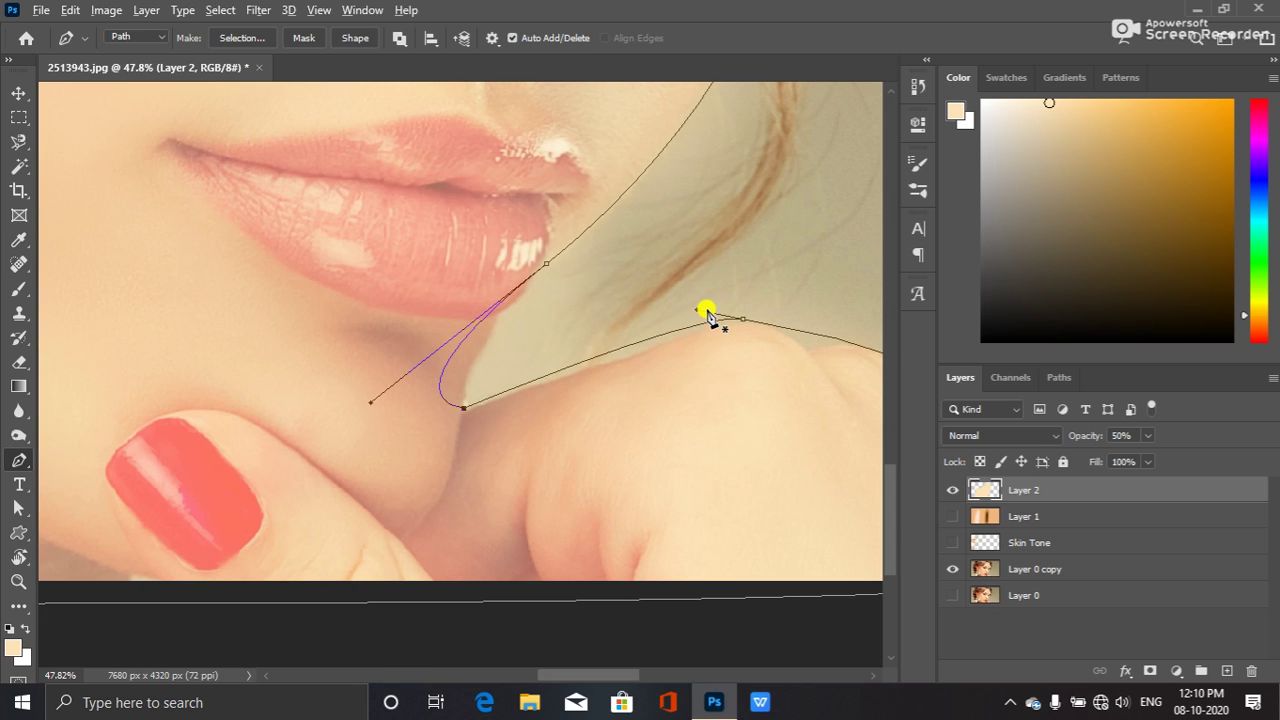
# - Fit the path to the hand with an added anchor in the dip between the knuckles, and shorten the lower-lip anchor's handle along the chin
pyautogui.moveTo(697, 312); pyautogui.dragTo(480, 349)
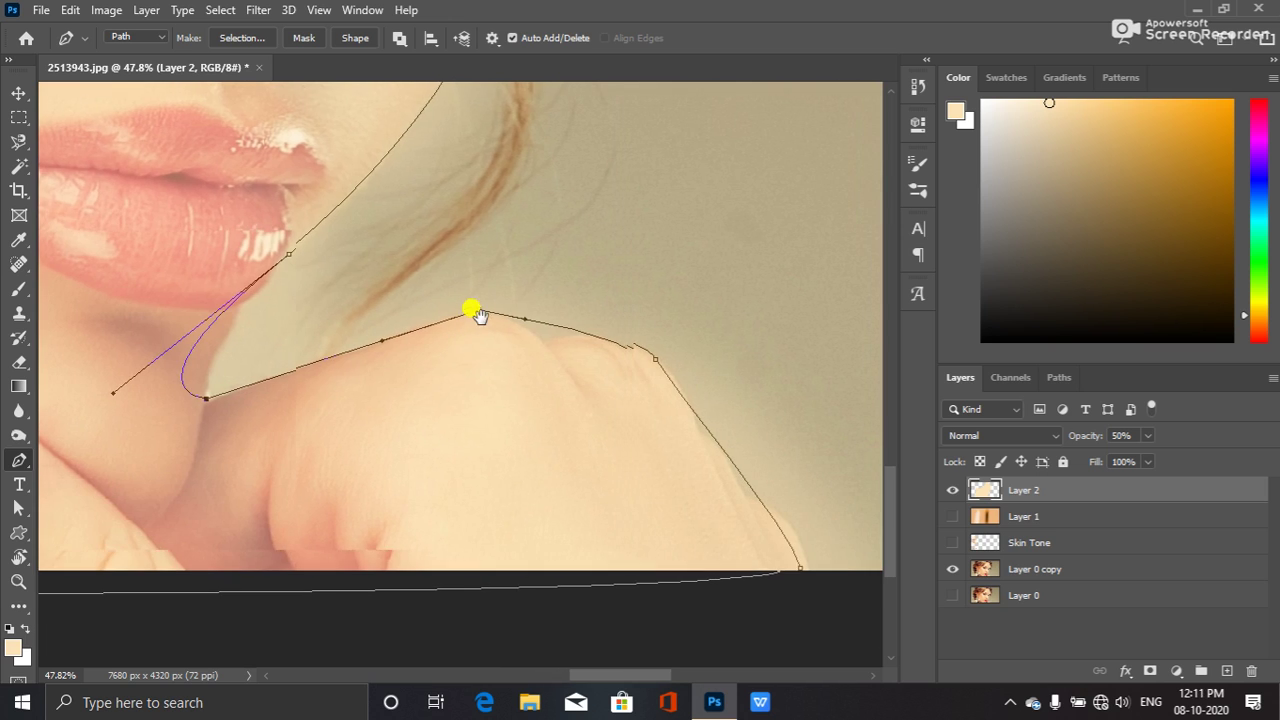
pyautogui.press('super')
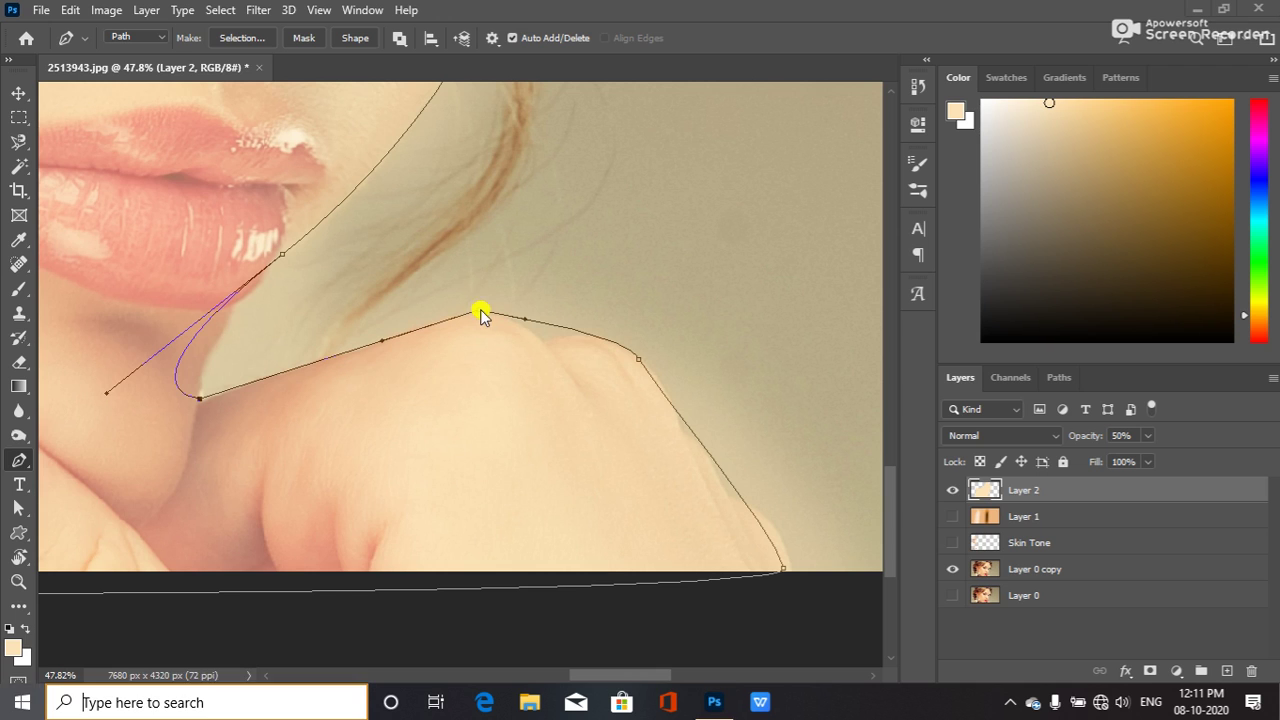
pyautogui.press('super')
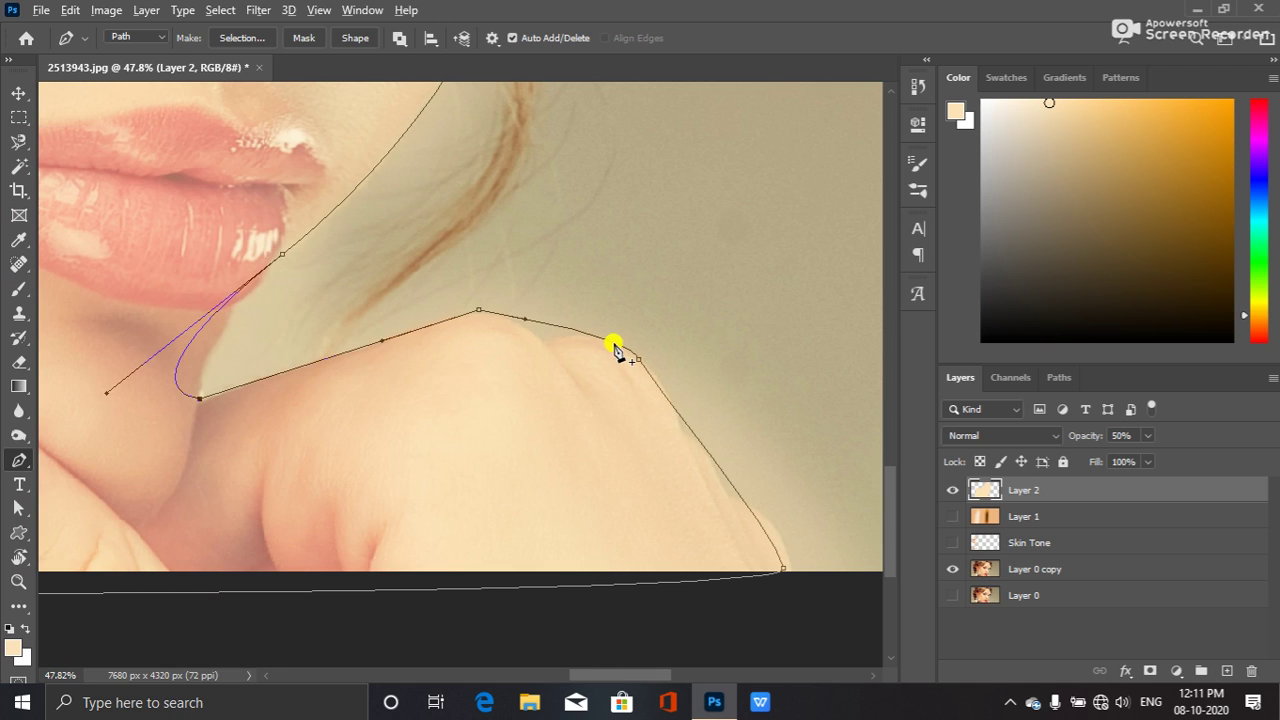
pyautogui.click(548, 326)
pyautogui.moveTo(544, 325)
pyautogui.mouseDown()
pyautogui.moveTo(549, 340)
pyautogui.moveTo(563, 322)
pyautogui.moveTo(588, 333)
pyautogui.moveTo(527, 326)
pyautogui.mouseUp()
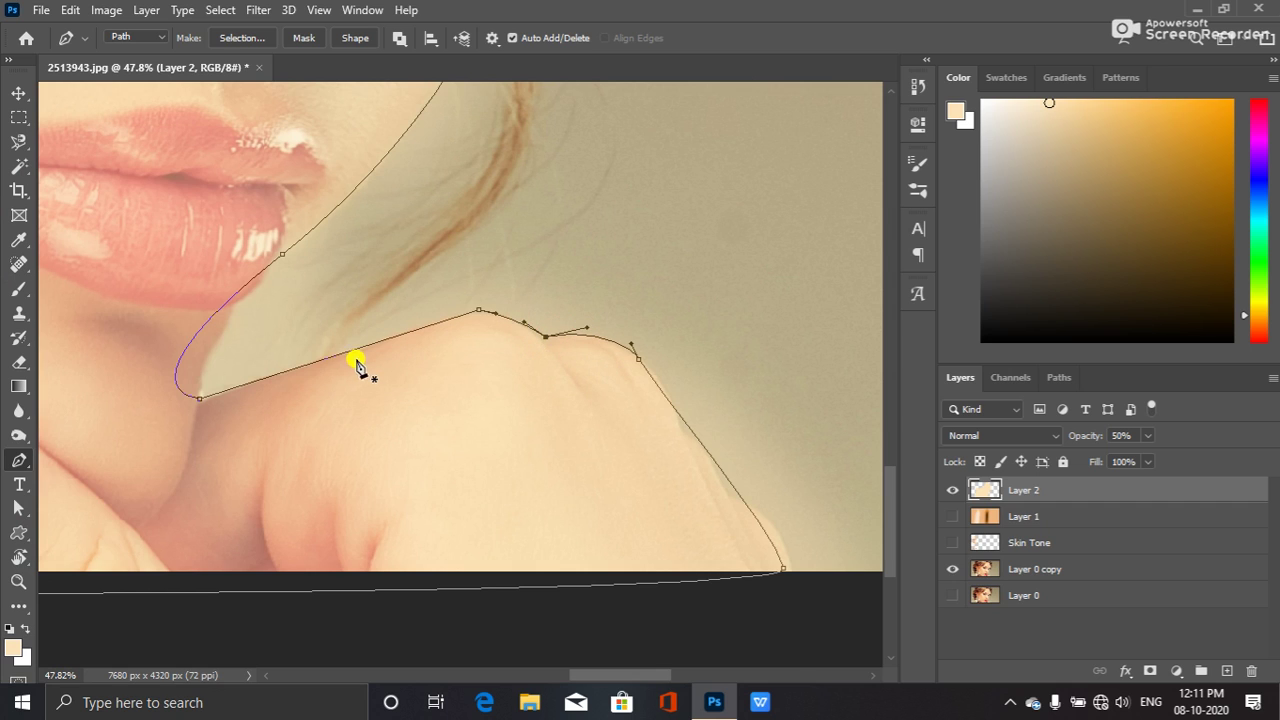
pyautogui.click(197, 398)
pyautogui.moveTo(108, 395); pyautogui.dragTo(189, 349)
# - Move the far-cheek anchor down the face edge and extend its upper handle outward so the curve follows the cheek
pyautogui.press('space')
pyautogui.moveTo(337, 249); pyautogui.dragTo(309, 429)
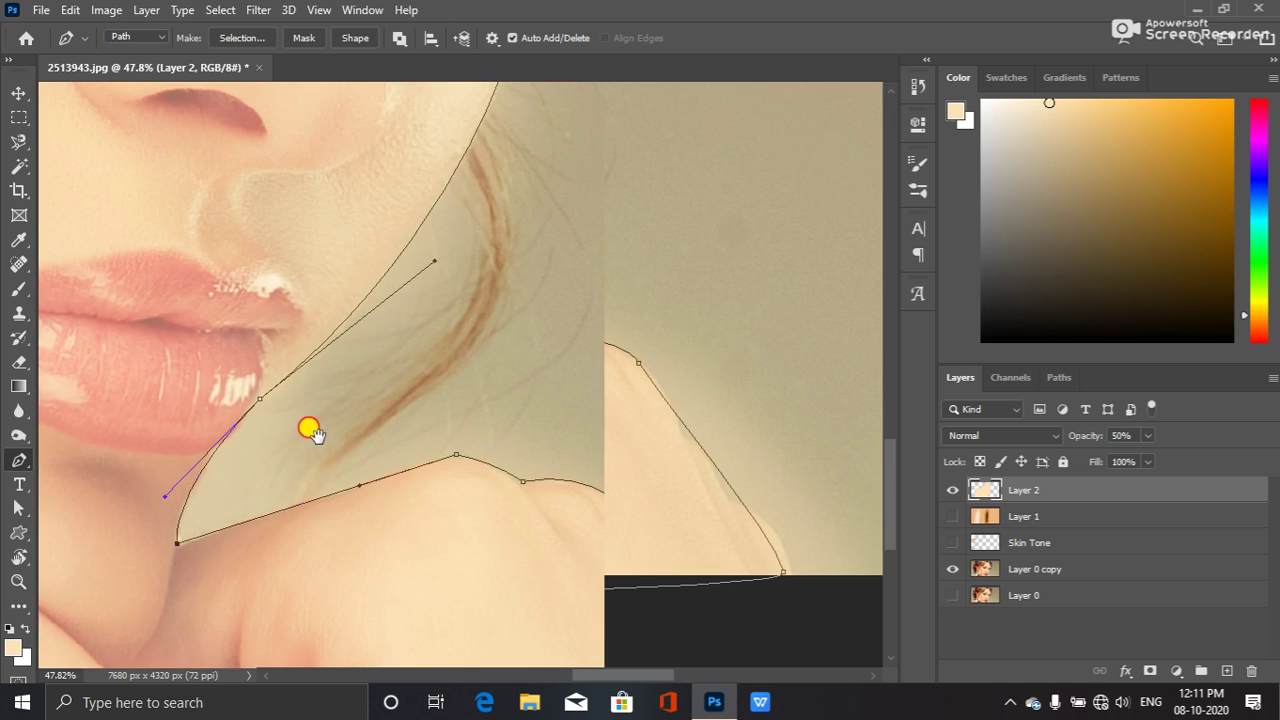
pyautogui.moveTo(367, 368); pyautogui.dragTo(323, 466)
pyautogui.moveTo(466, 331); pyautogui.dragTo(443, 448)
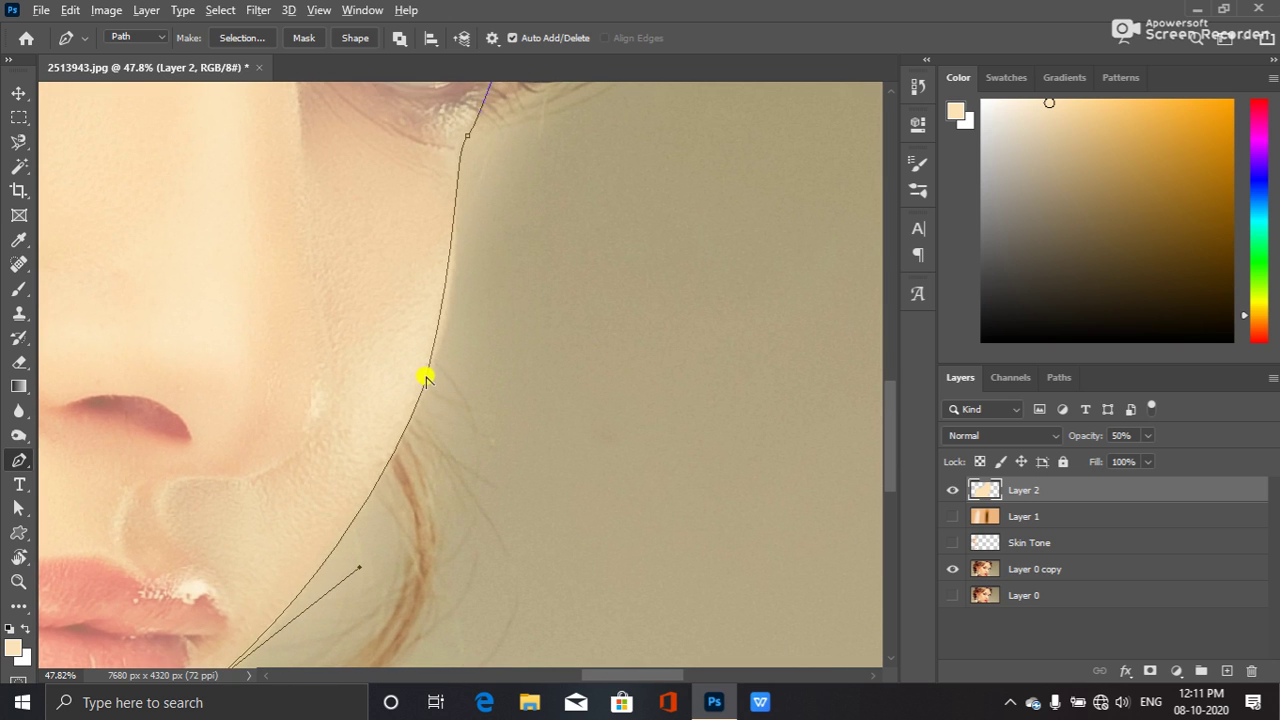
pyautogui.moveTo(424, 378); pyautogui.dragTo(418, 405)
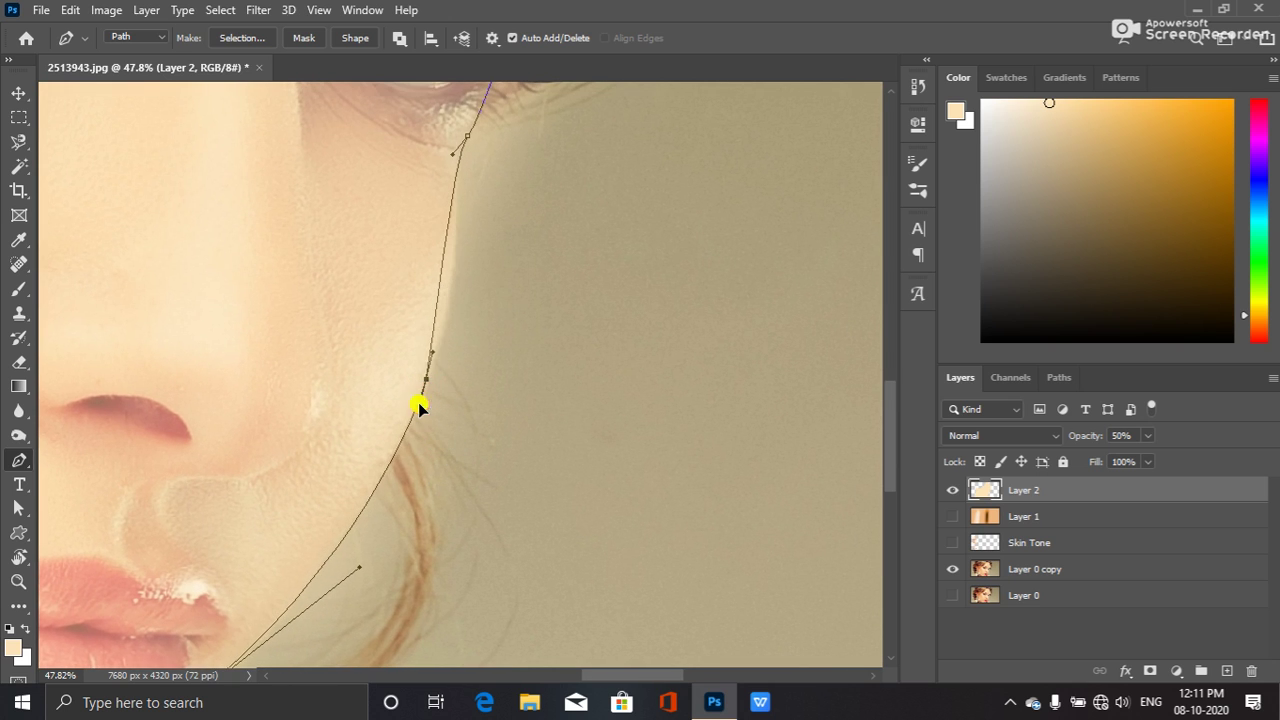
pyautogui.moveTo(432, 352); pyautogui.dragTo(440, 290)
pyautogui.moveTo(426, 385); pyautogui.dragTo(417, 414)
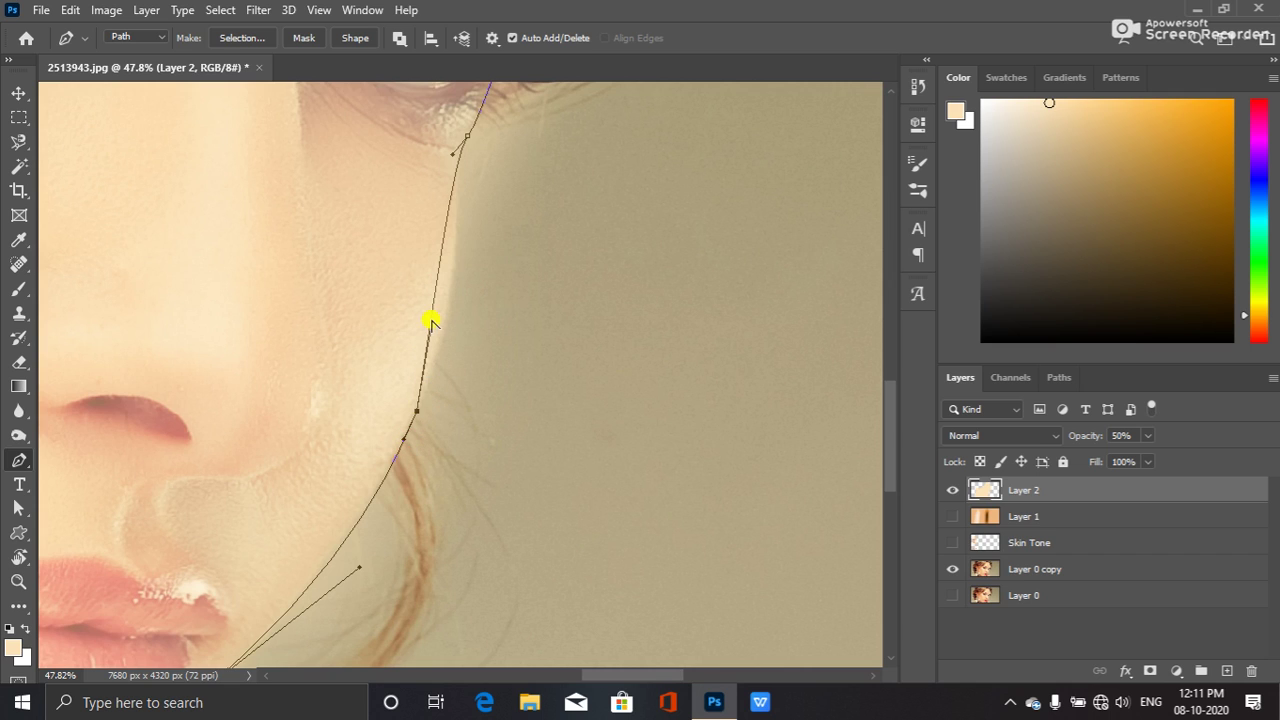
pyautogui.moveTo(432, 322); pyautogui.dragTo(480, 239)
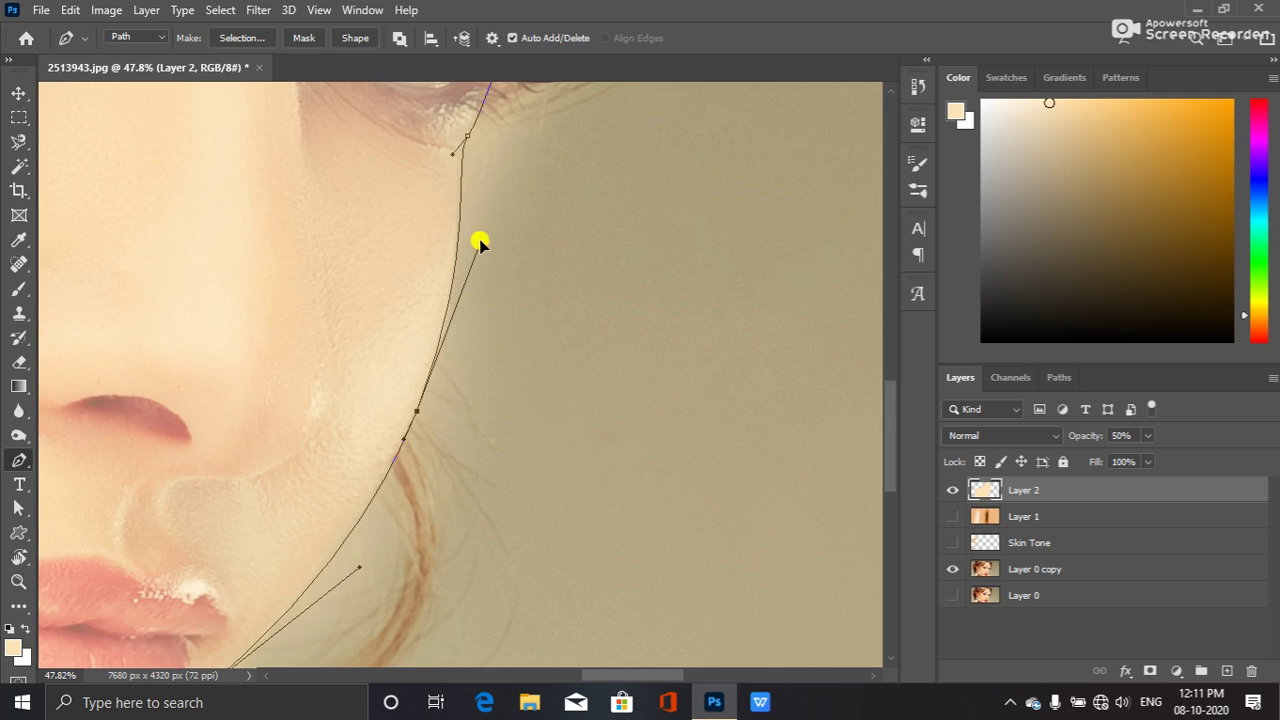
pyautogui.moveTo(453, 155); pyautogui.dragTo(424, 341)
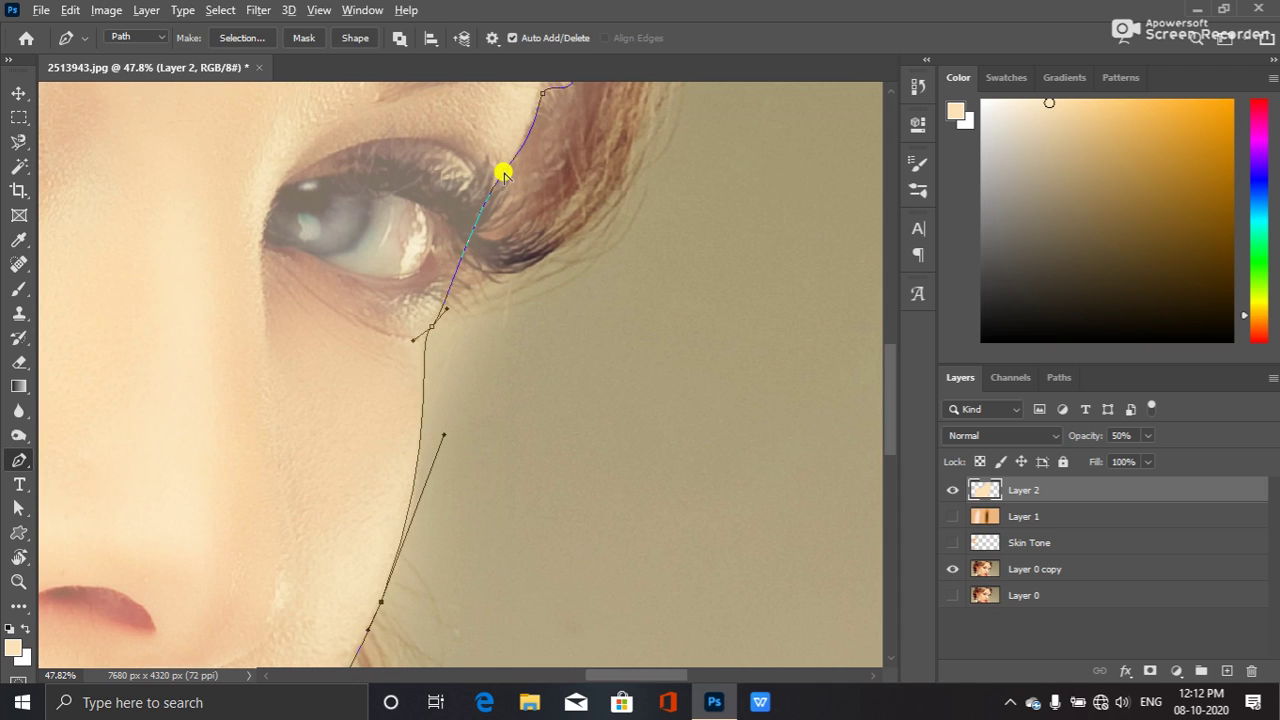
# - Adjust the path's handle at the outer eye corner, and delete the notch anchor beside the eyebrow, smoothing the curve there
pyautogui.moveTo(503, 172); pyautogui.dragTo(477, 226)
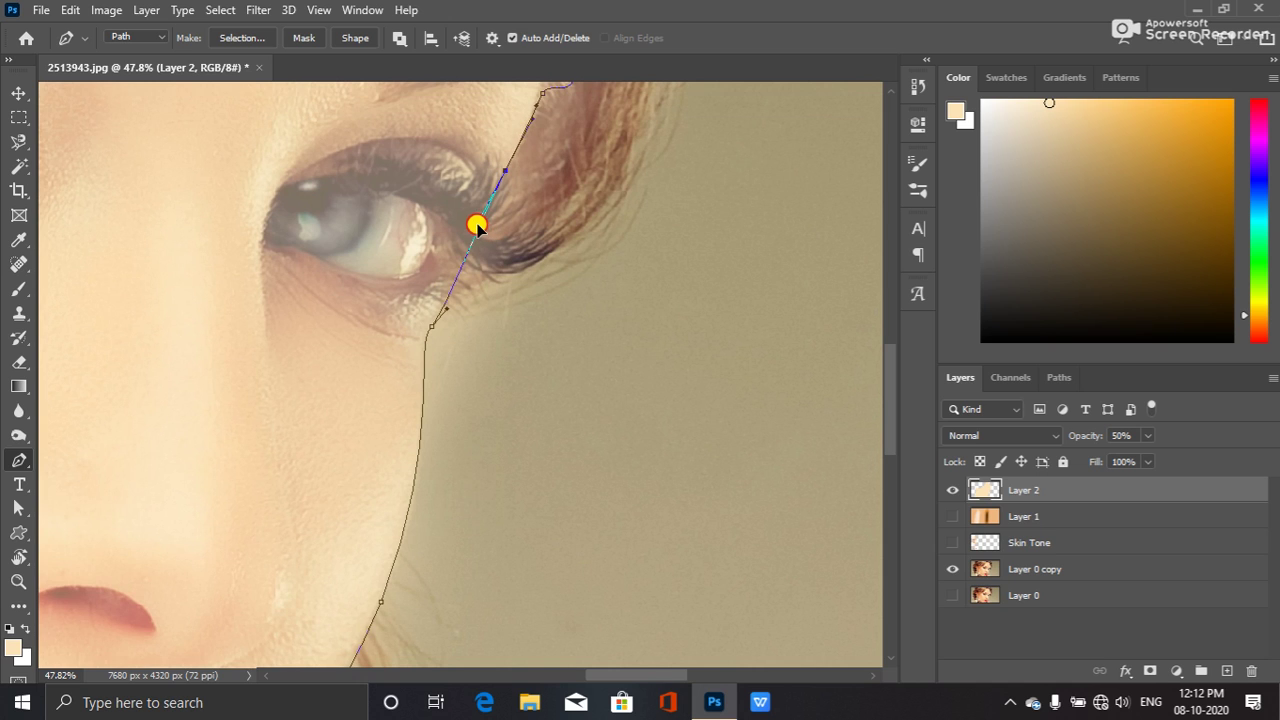
pyautogui.moveTo(514, 143); pyautogui.dragTo(463, 320)
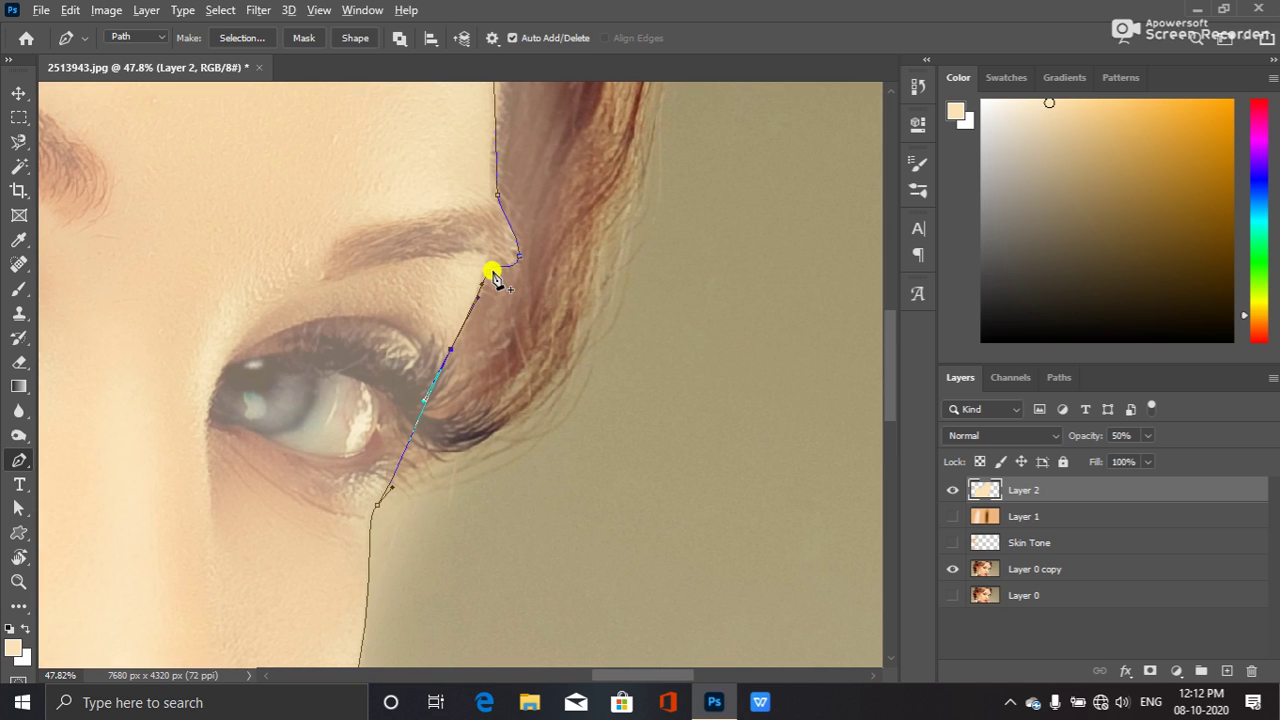
pyautogui.moveTo(488, 272); pyautogui.dragTo(484, 290)
pyautogui.moveTo(520, 262)
pyautogui.mouseDown()
pyautogui.moveTo(520, 251)
pyautogui.moveTo(531, 283)
pyautogui.moveTo(549, 283)
pyautogui.moveTo(515, 270)
pyautogui.mouseUp()
pyautogui.click(488, 270)
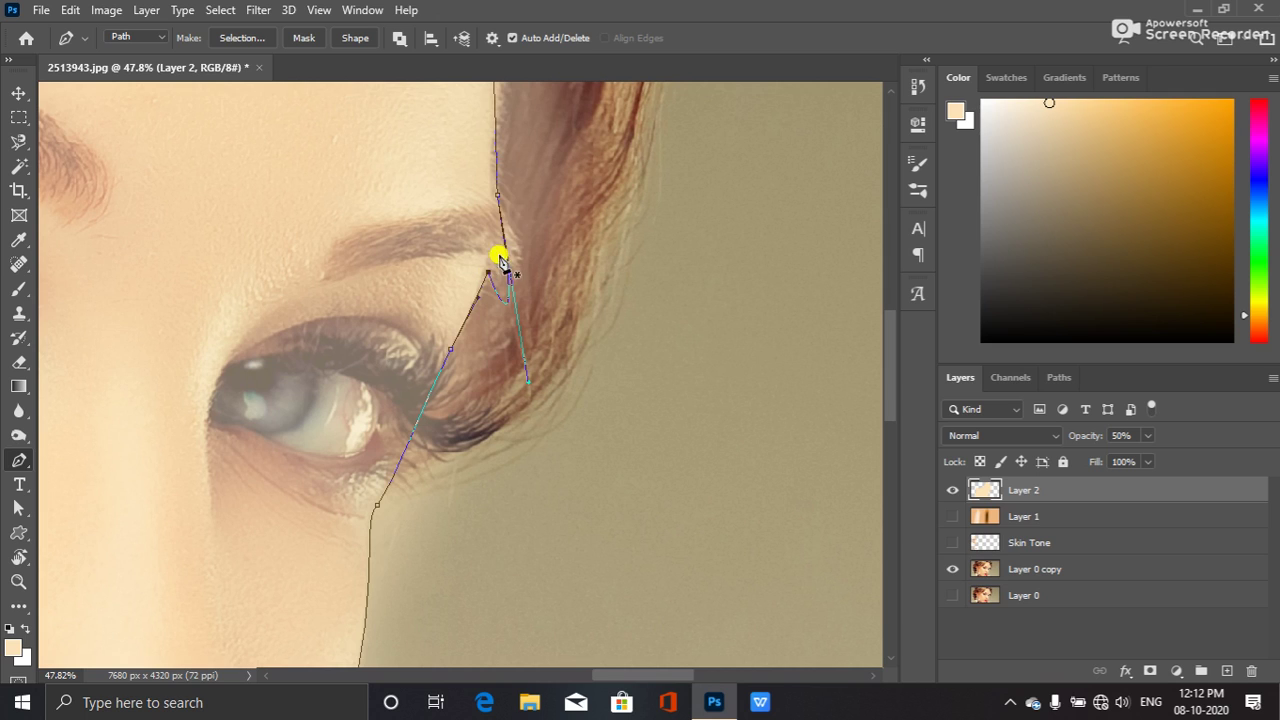
pyautogui.click(496, 193)
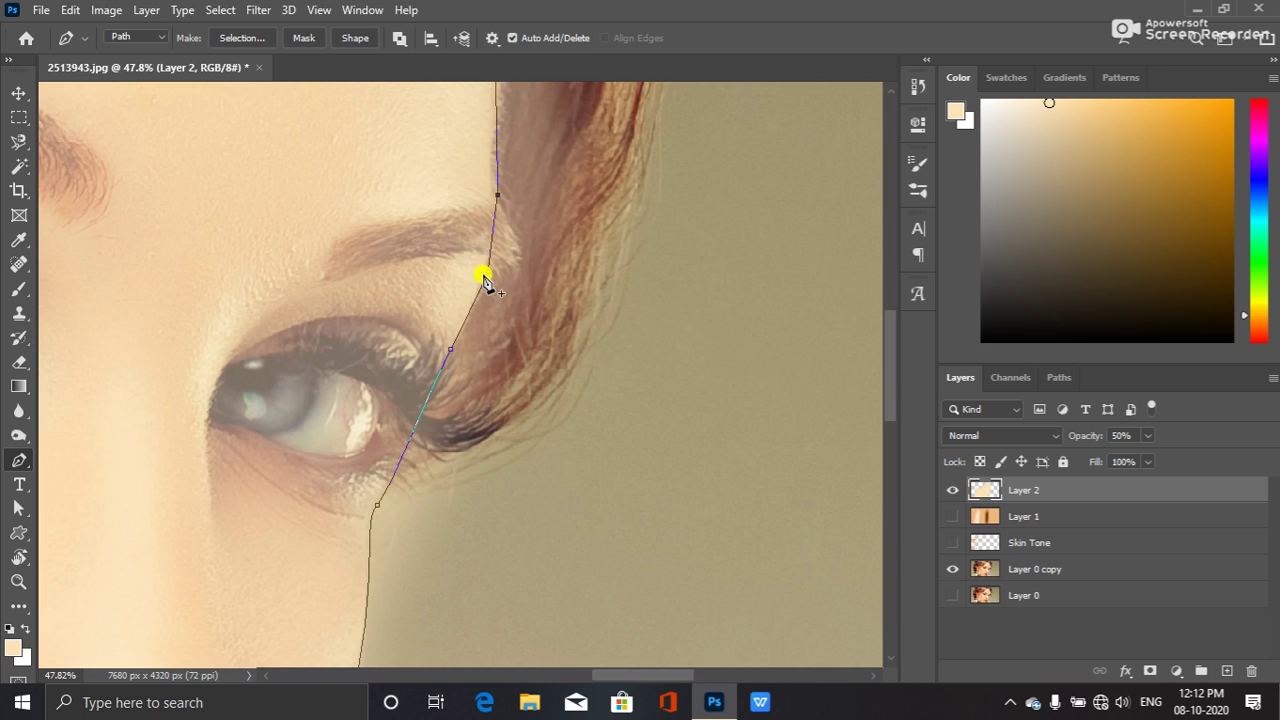
pyautogui.moveTo(487, 273); pyautogui.dragTo(480, 294)
# - Extend the lower handle of the temple hairline anchor outward so the path follows the side of the forehead
pyautogui.moveTo(491, 194); pyautogui.dragTo(478, 468)
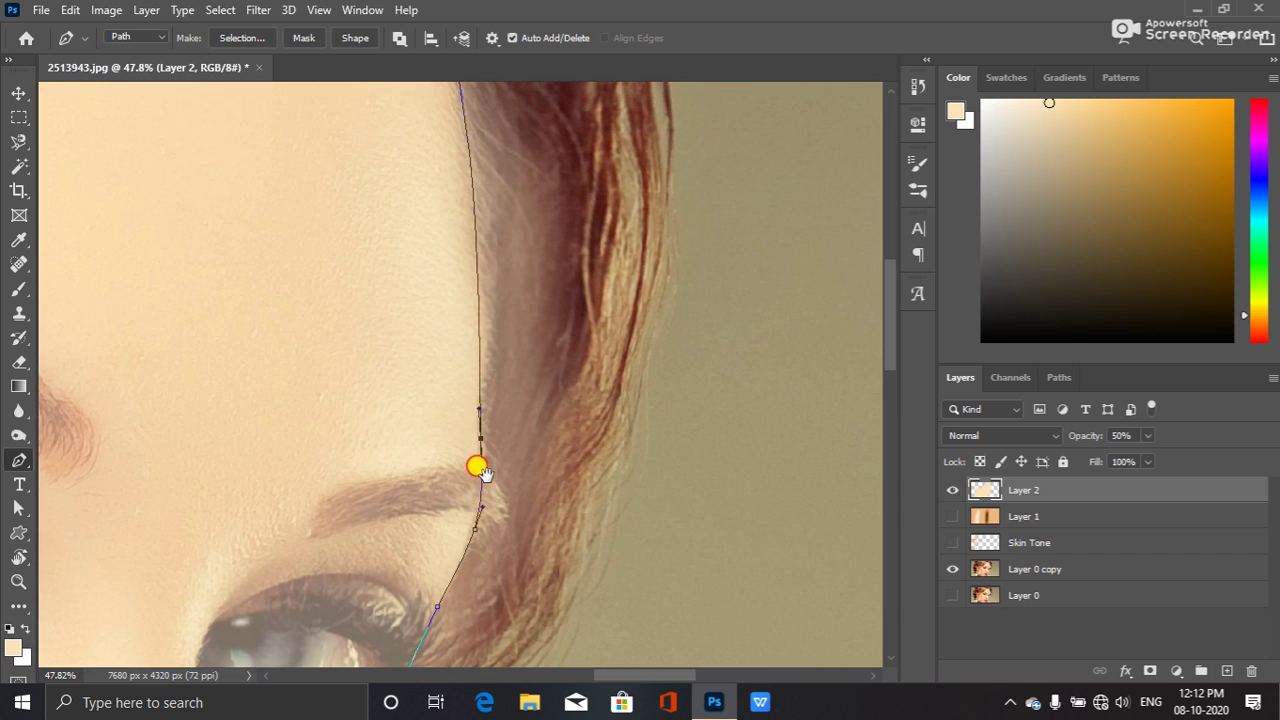
pyautogui.moveTo(503, 249); pyautogui.dragTo(504, 412)
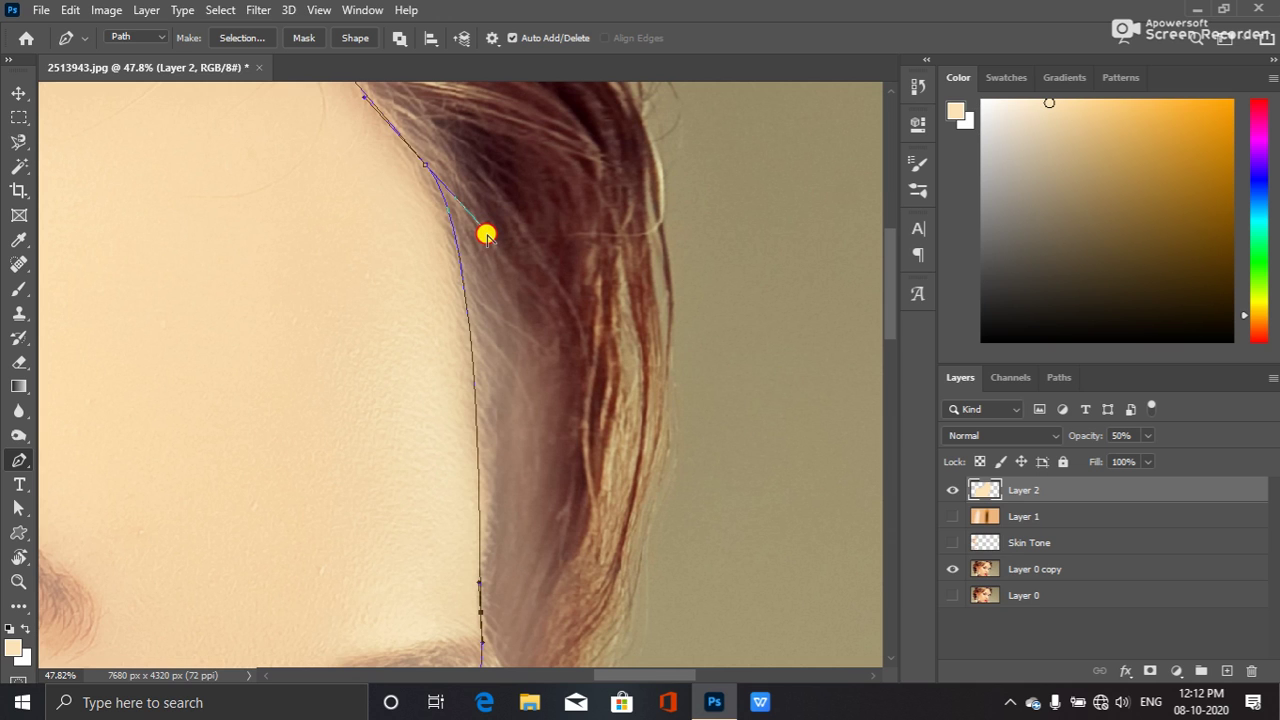
pyautogui.moveTo(486, 235); pyautogui.dragTo(502, 242)
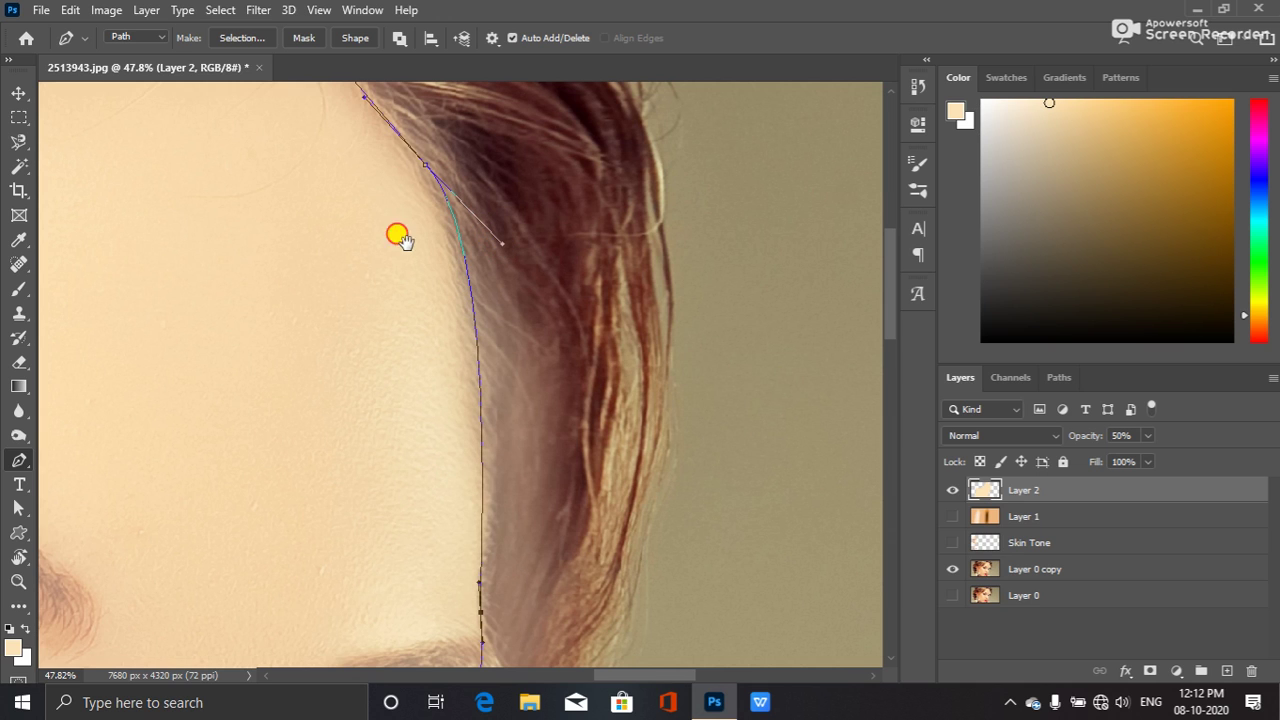
# - Adjust the upper handle of the temple hairline anchor slightly outward so the path follows the forehead's upper edge
pyautogui.moveTo(398, 237); pyautogui.dragTo(528, 440)
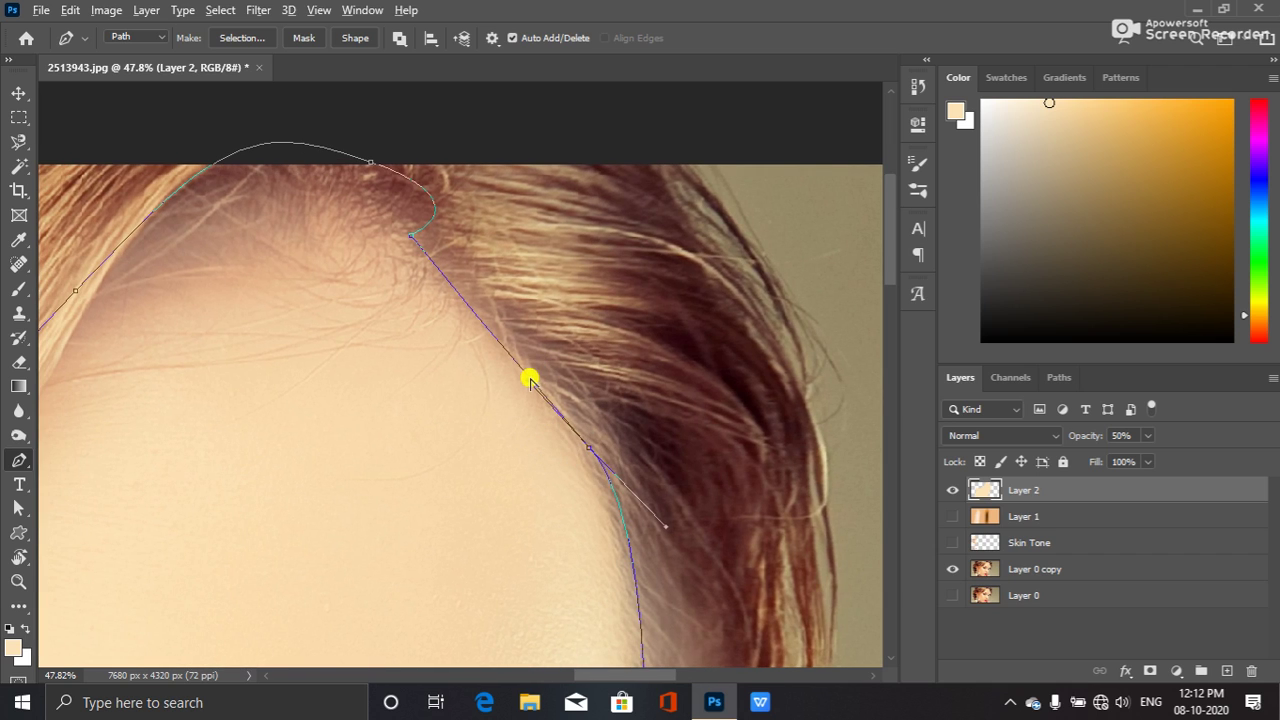
pyautogui.moveTo(525, 378); pyautogui.dragTo(531, 368)
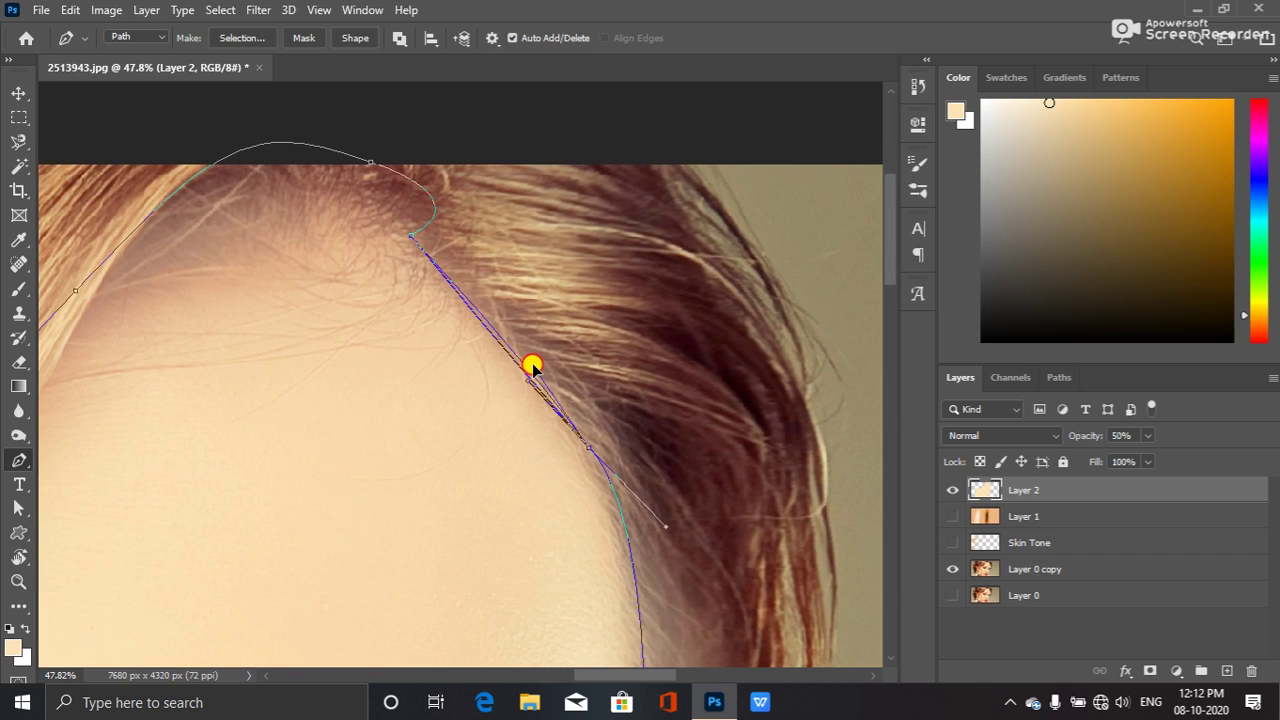
pyautogui.moveTo(455, 325); pyautogui.dragTo(490, 365)
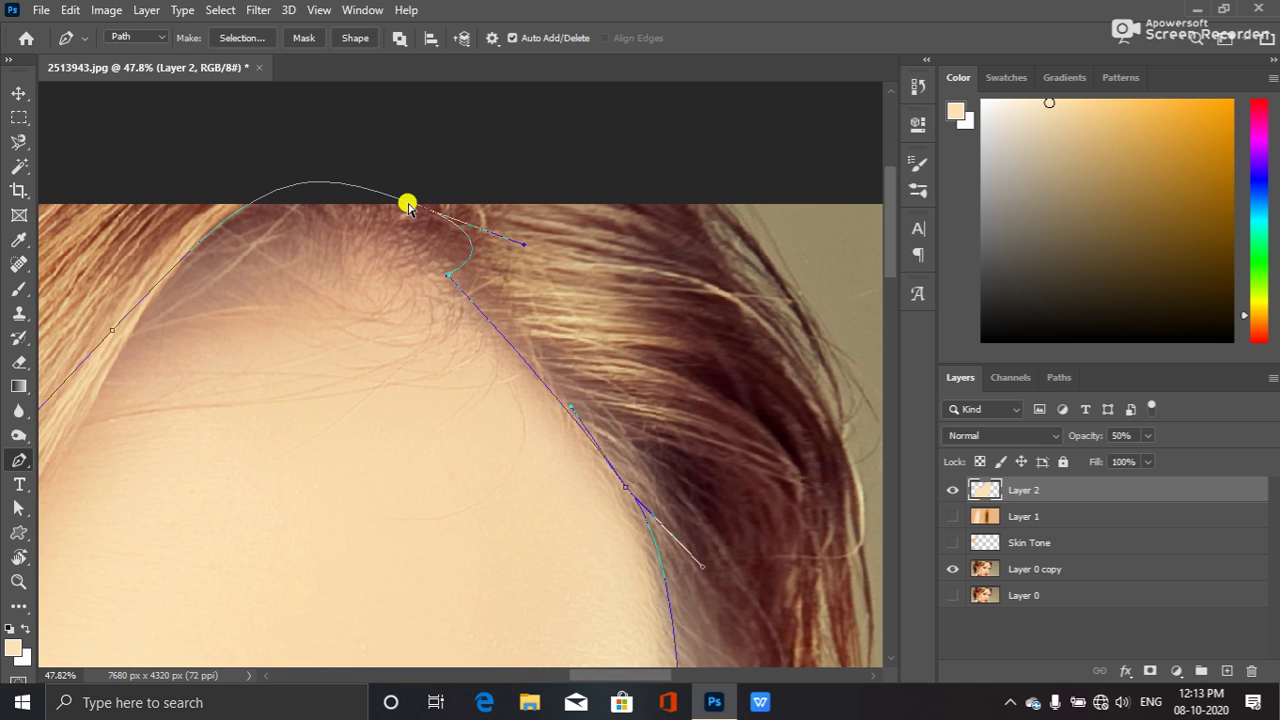
# - Reposition the anchor above the forehead and give it short new handles so the path curves smoothly over the top of the hairline
pyautogui.moveTo(408, 205)
pyautogui.mouseDown()
pyautogui.moveTo(355, 181)
pyautogui.moveTo(418, 183)
pyautogui.mouseUp()
pyautogui.keyDown('alt'); pyautogui.click(356, 187); pyautogui.keyUp('alt')
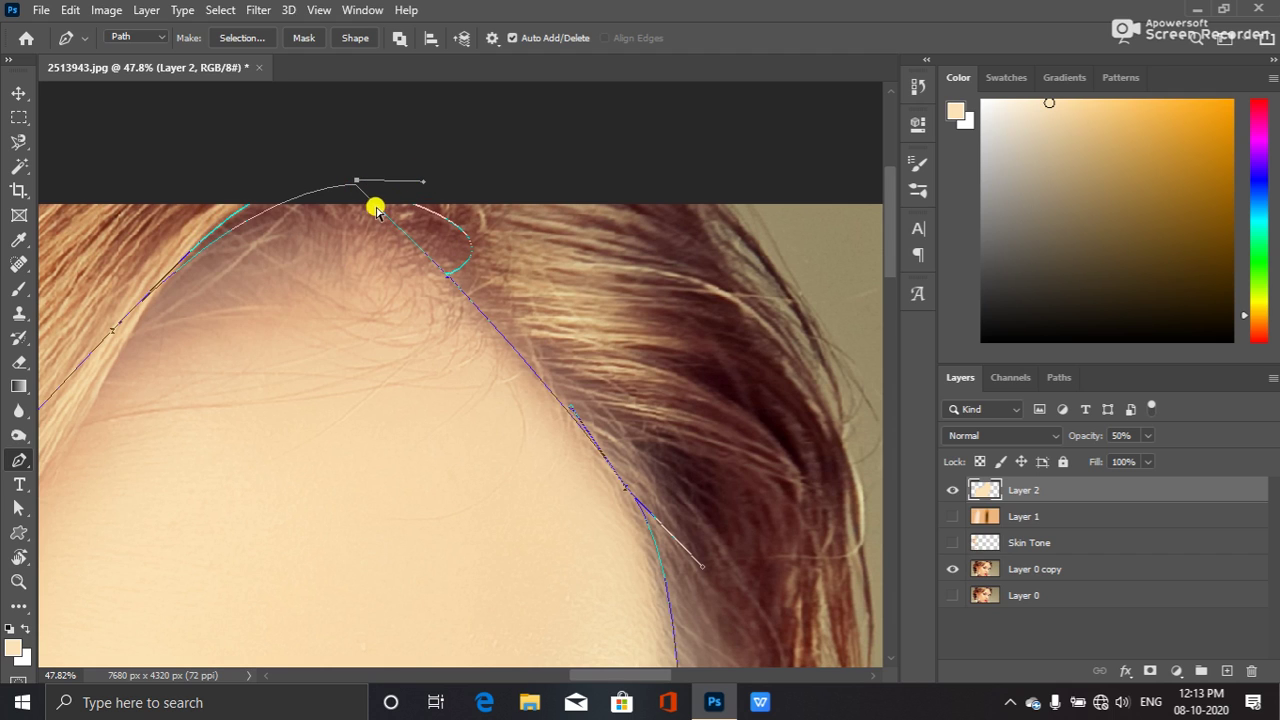
pyautogui.hotkey('ctrl', 'z')
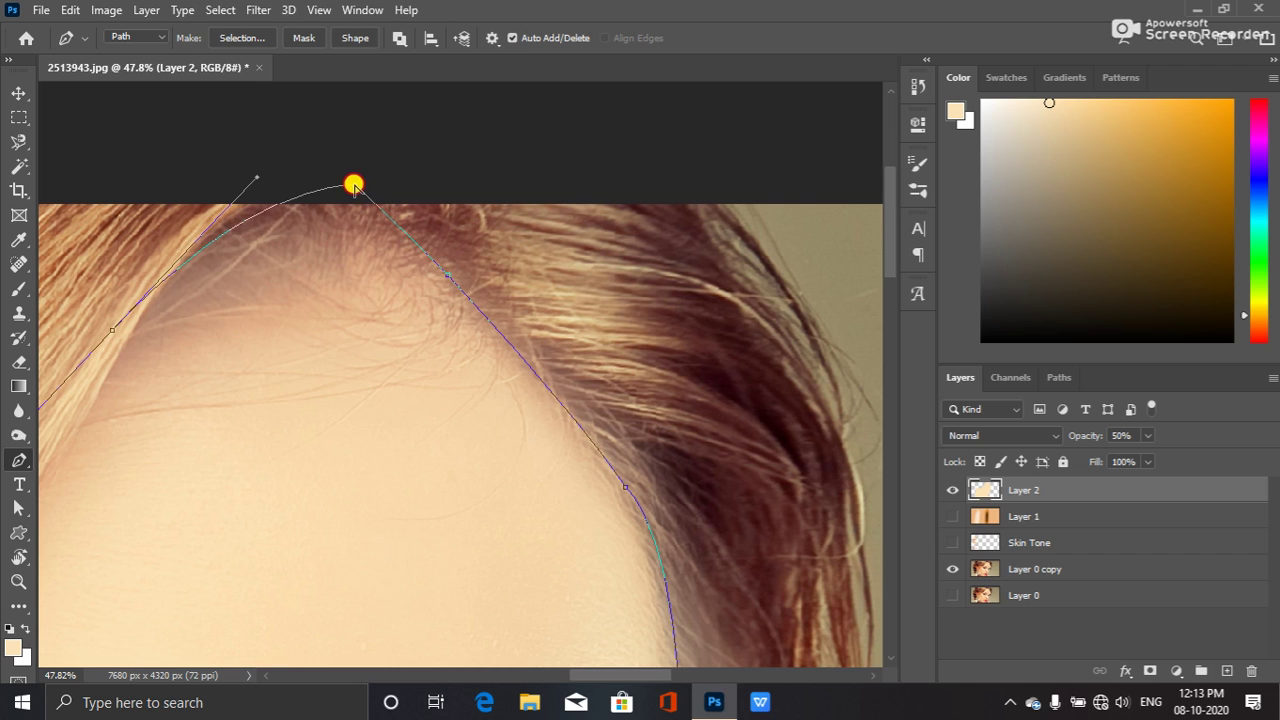
pyautogui.moveTo(354, 185); pyautogui.dragTo(384, 193)
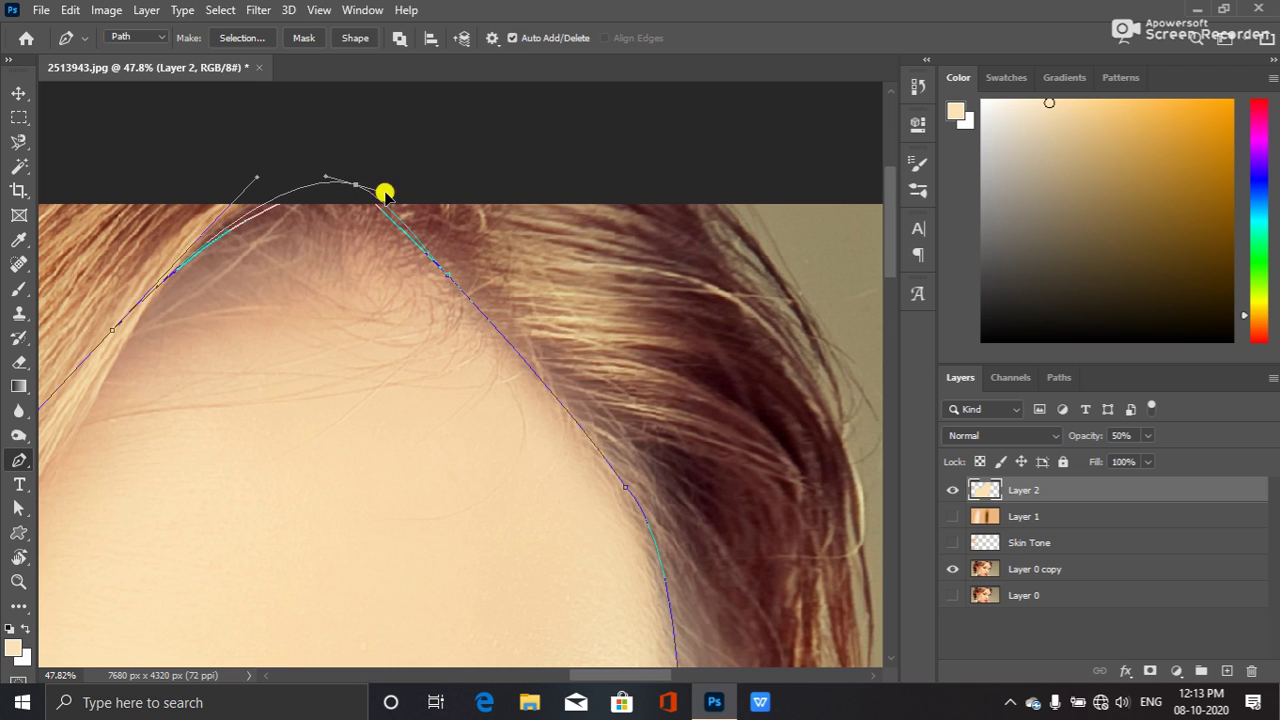
# - Move the anchor on the front hair strands onto the edge of the forehead skin and angle its upper handle steeply along the hair
pyautogui.moveTo(194, 323); pyautogui.dragTo(409, 241)
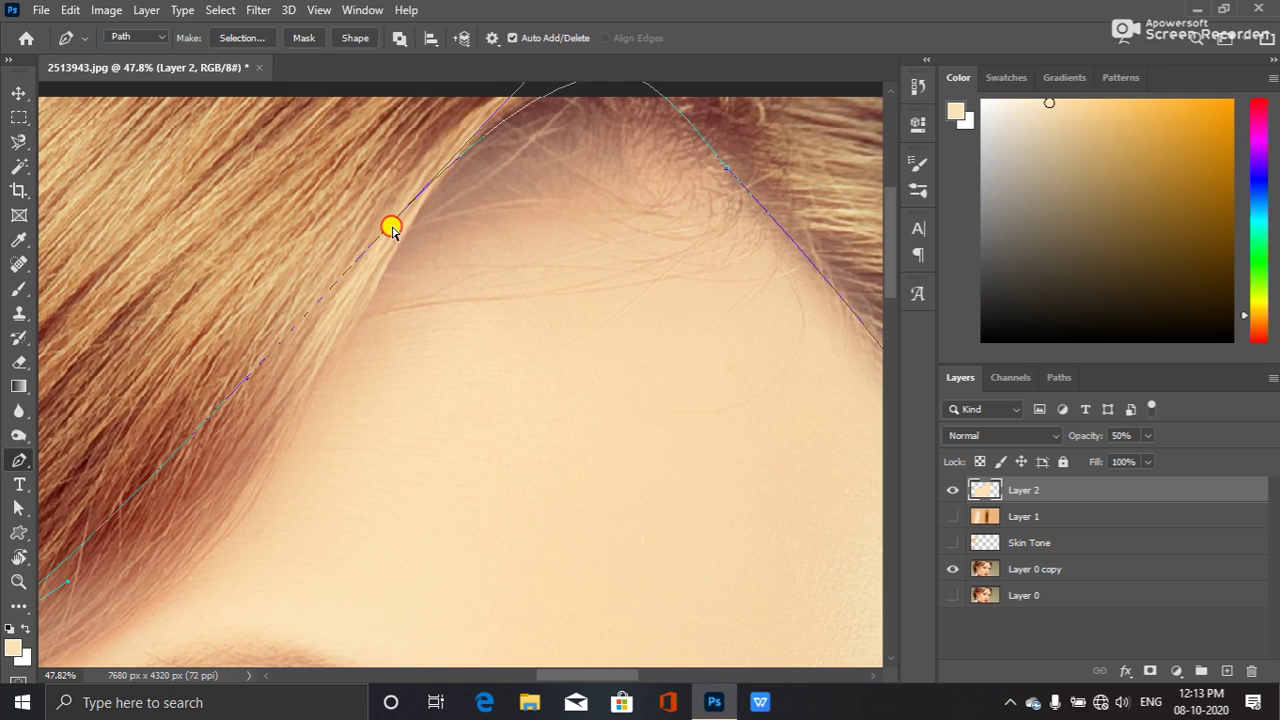
pyautogui.moveTo(391, 229); pyautogui.dragTo(512, 101)
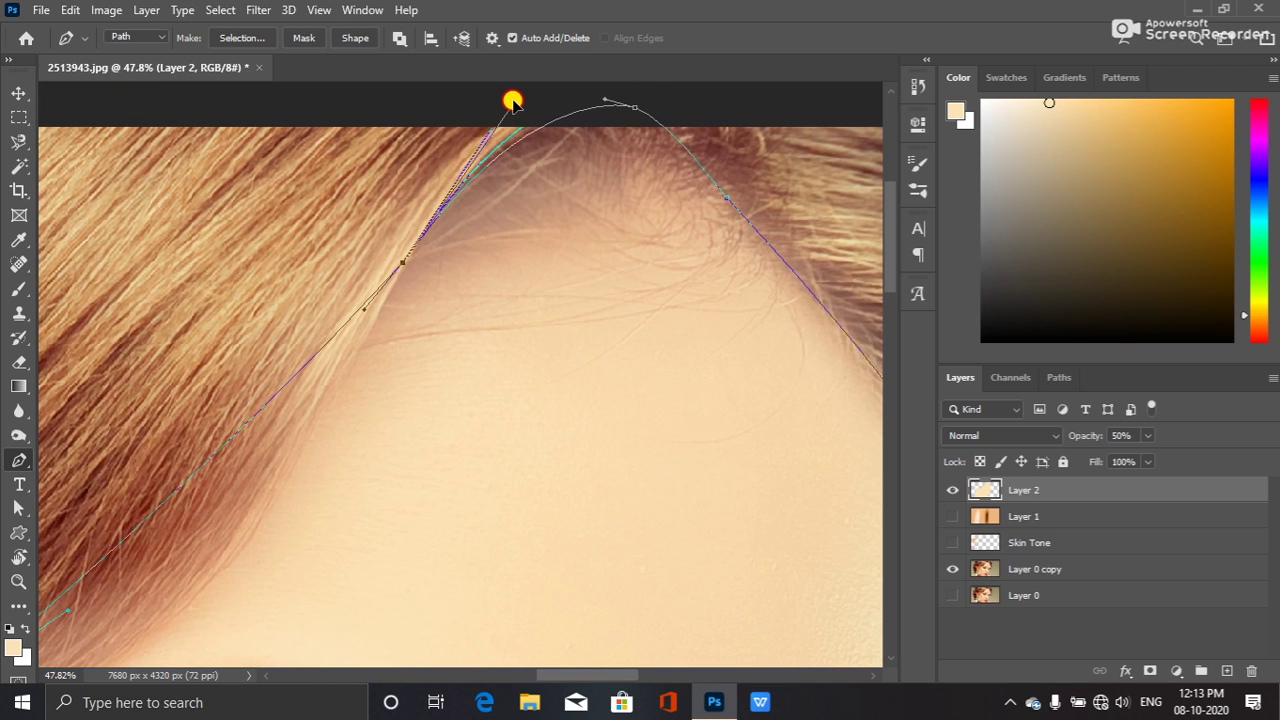
pyautogui.keyDown('alt'); pyautogui.click(402, 263); pyautogui.keyUp('alt')
# - Move the anchor beside the eyebrow's outer end down to the skin edge and extend its upper handle to bow the path along the hairline
pyautogui.moveTo(318, 386); pyautogui.dragTo(571, 217)
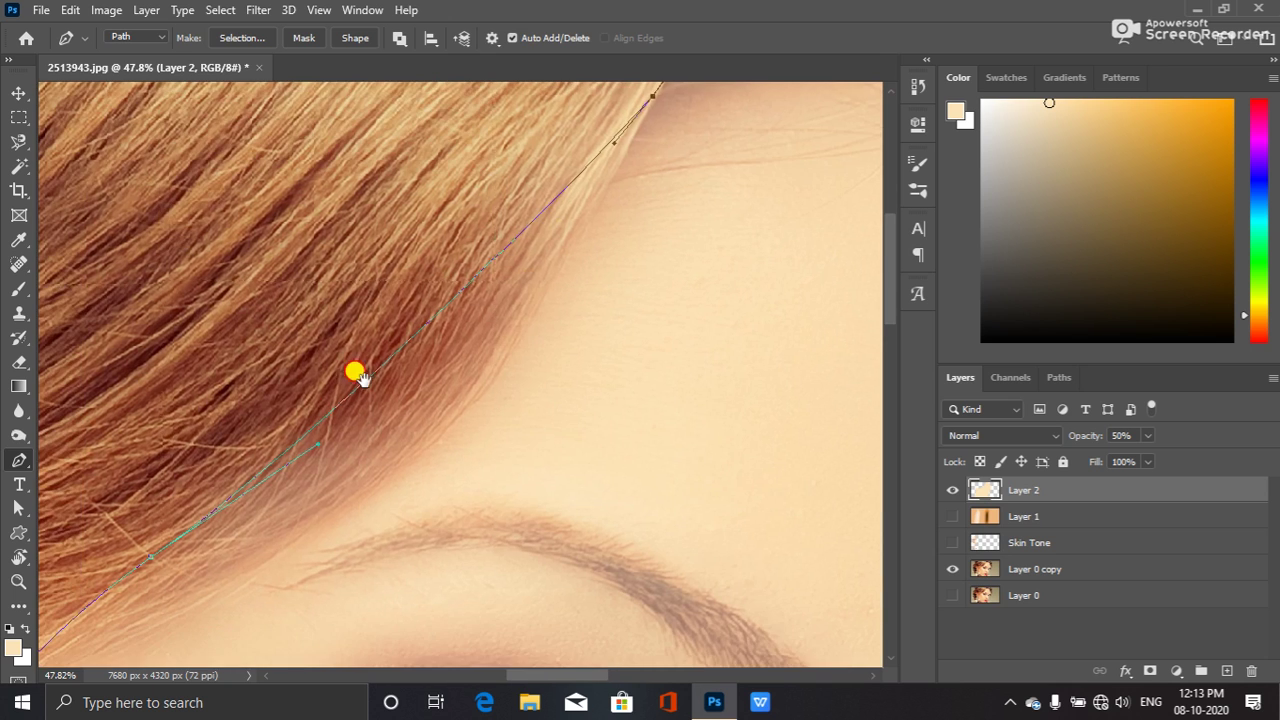
pyautogui.moveTo(362, 378)
pyautogui.mouseDown()
pyautogui.moveTo(384, 354)
pyautogui.moveTo(366, 380)
pyautogui.mouseUp()
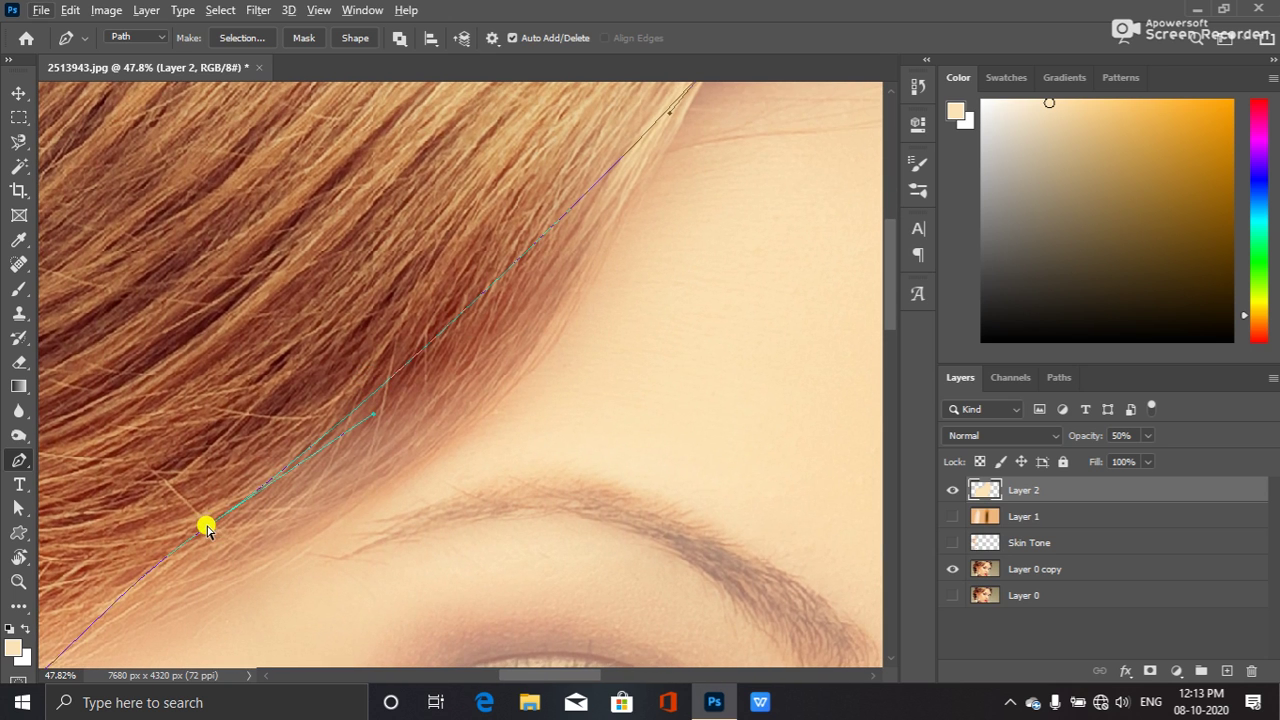
pyautogui.moveTo(212, 528); pyautogui.dragTo(259, 567)
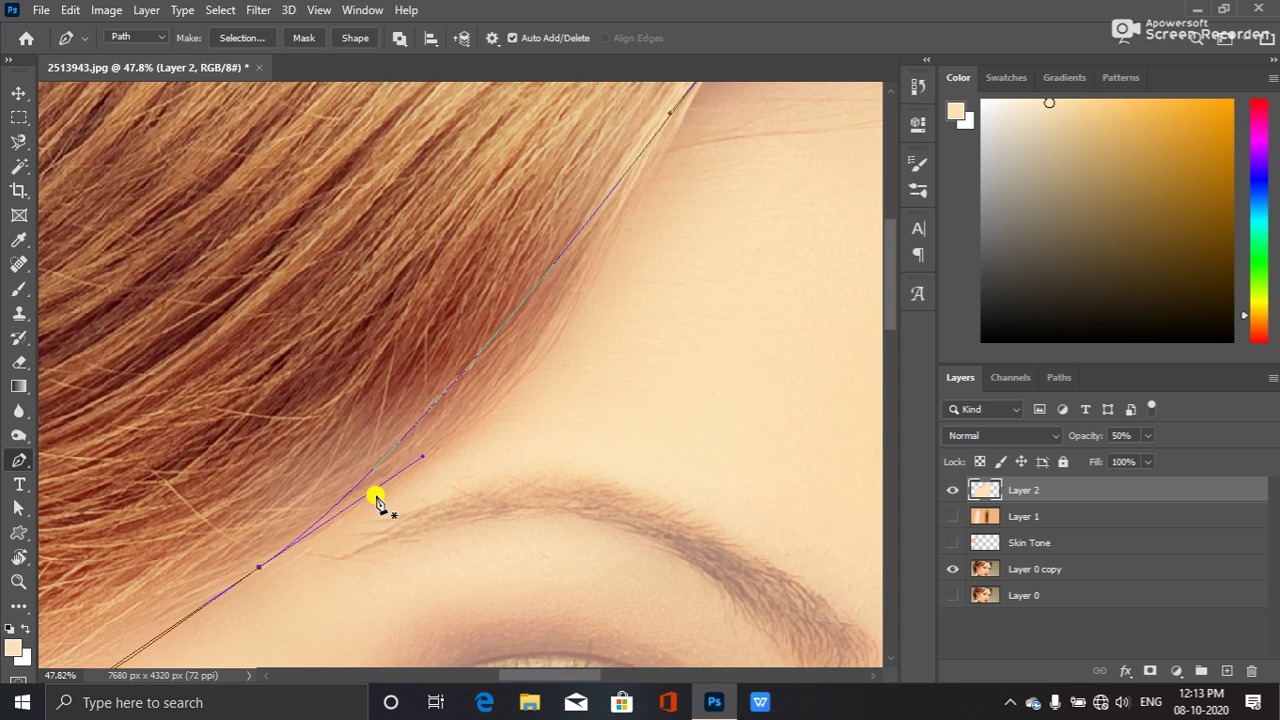
pyautogui.moveTo(425, 457); pyautogui.dragTo(586, 412)
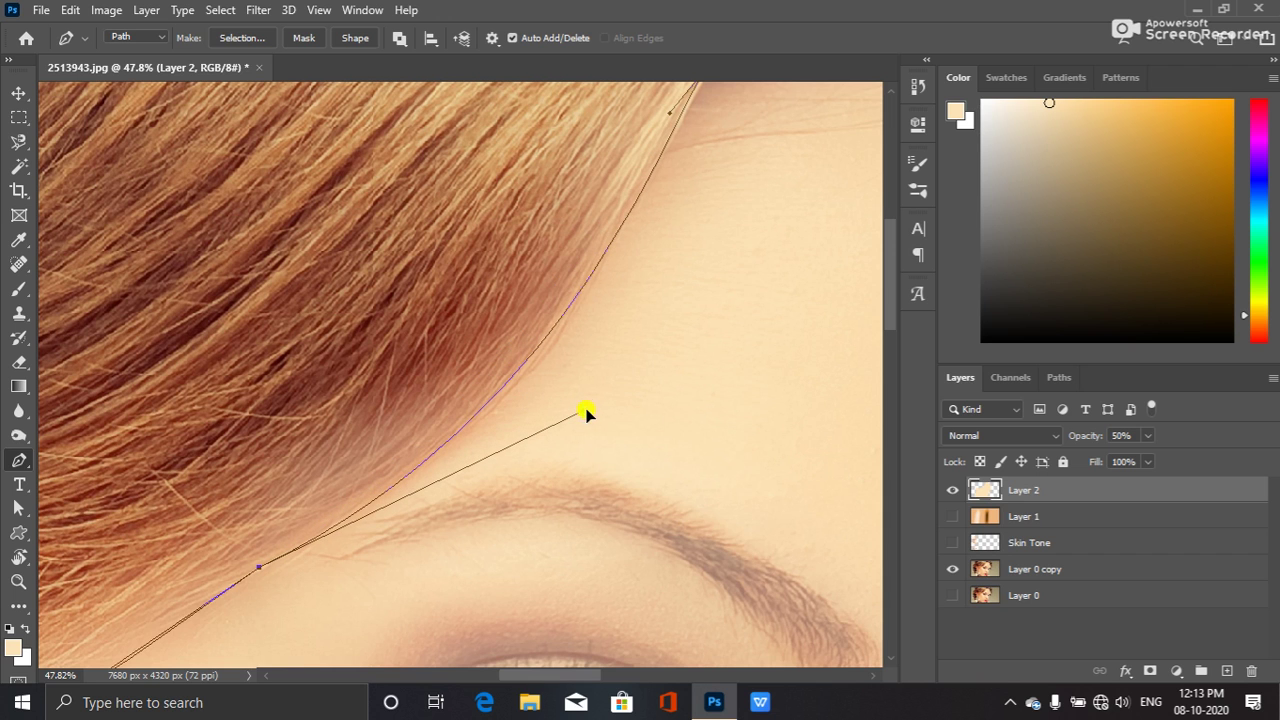
# - Shorten the forward handle of the anchor between the ear and temple, and lower that anchor slightly to follow the hair's lower edge
pyautogui.moveTo(354, 466); pyautogui.dragTo(557, 306)
pyautogui.moveTo(360, 451); pyautogui.dragTo(544, 386)
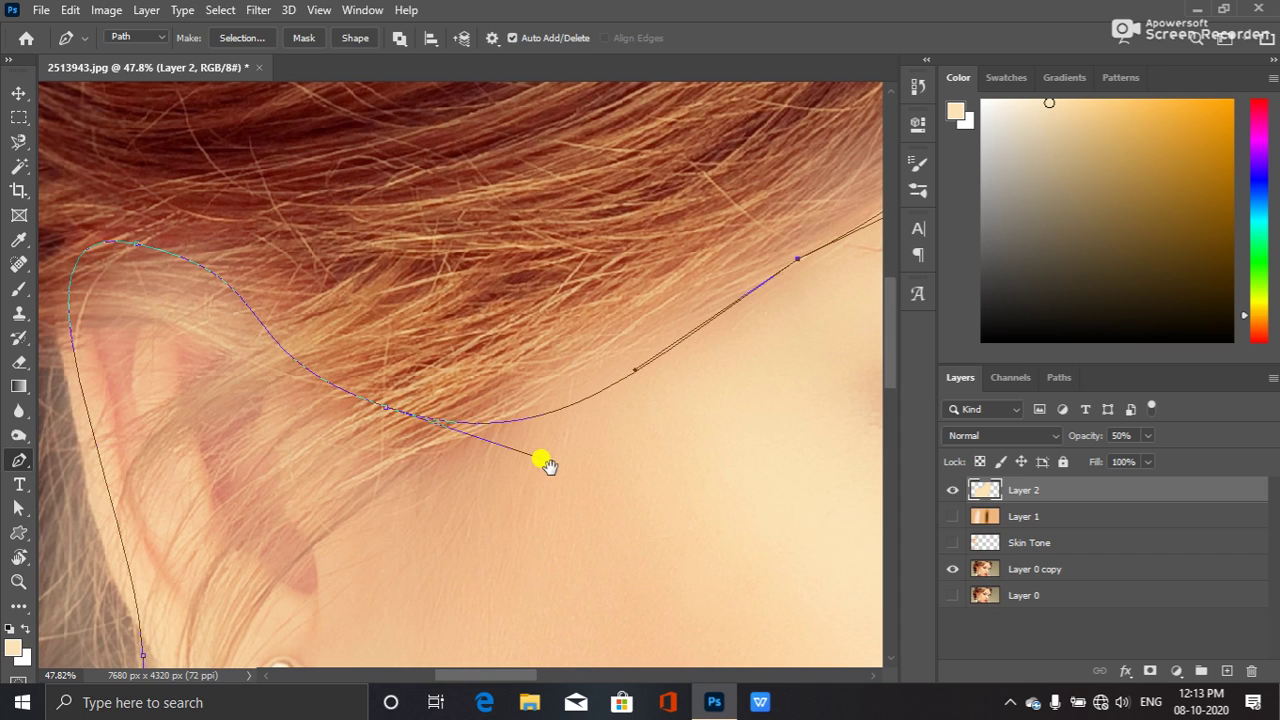
pyautogui.moveTo(553, 463); pyautogui.dragTo(425, 420)
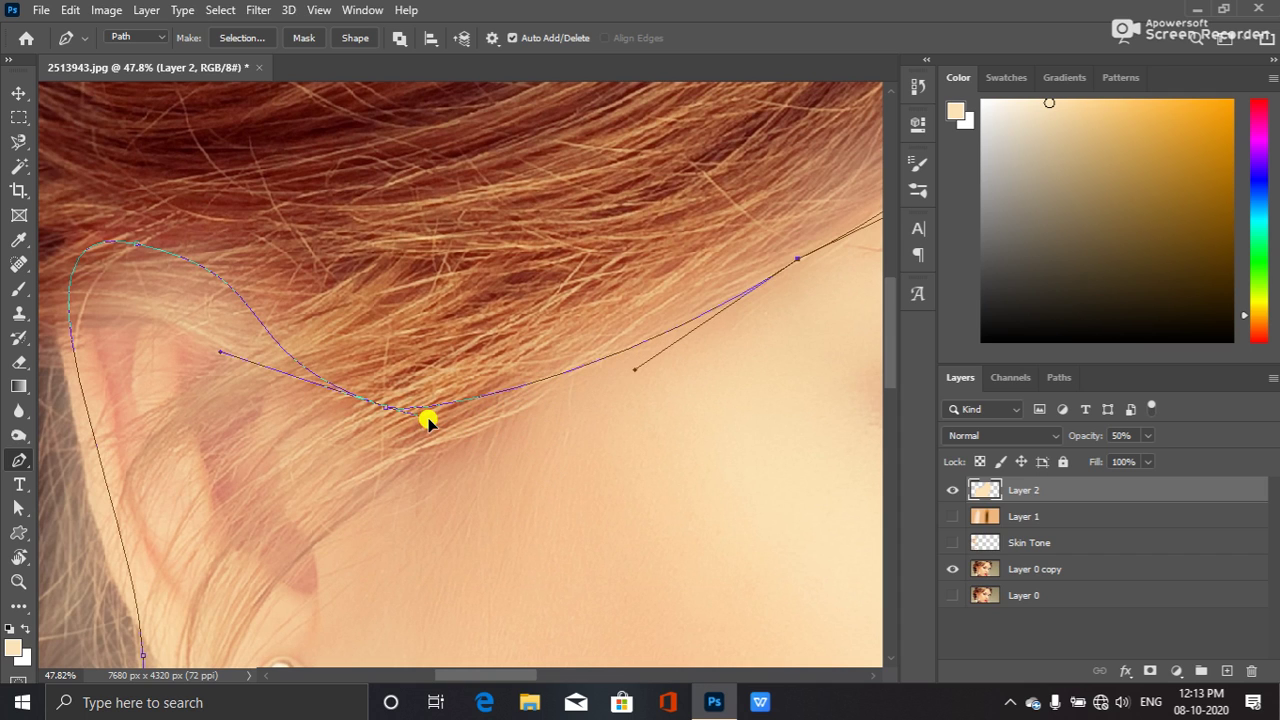
pyautogui.moveTo(296, 406); pyautogui.dragTo(416, 410)
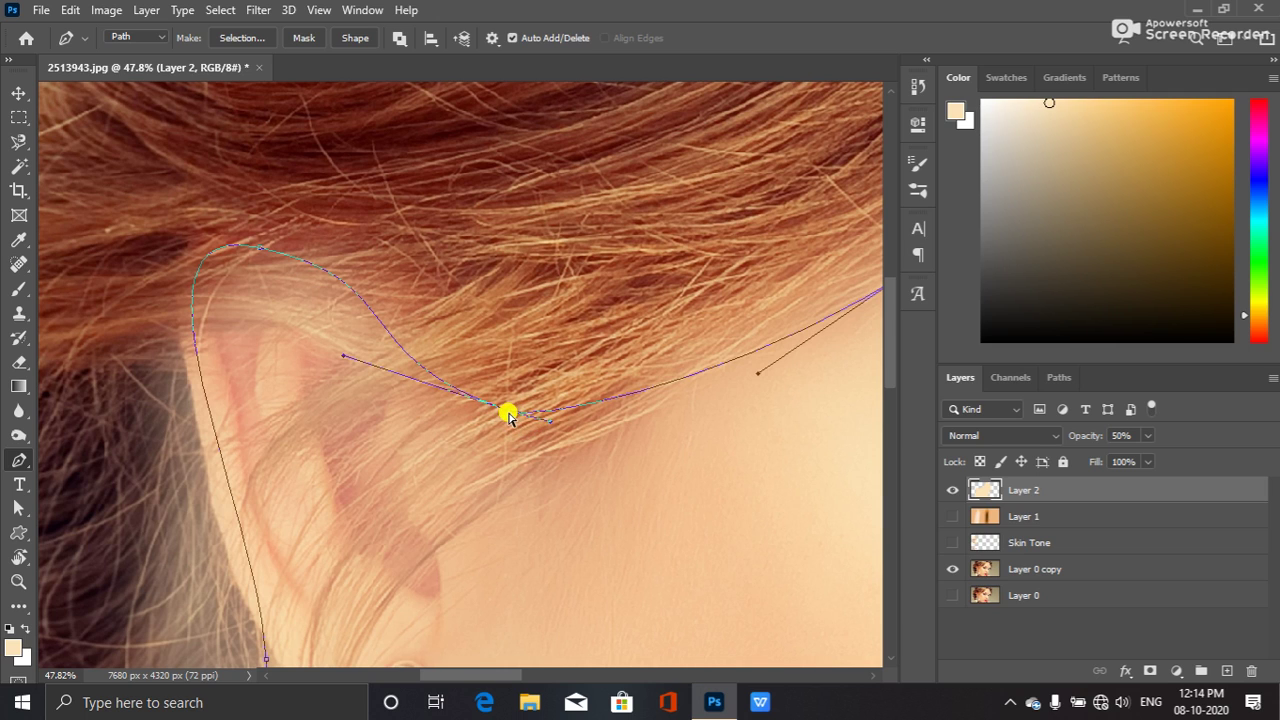
pyautogui.moveTo(505, 412); pyautogui.dragTo(500, 427)
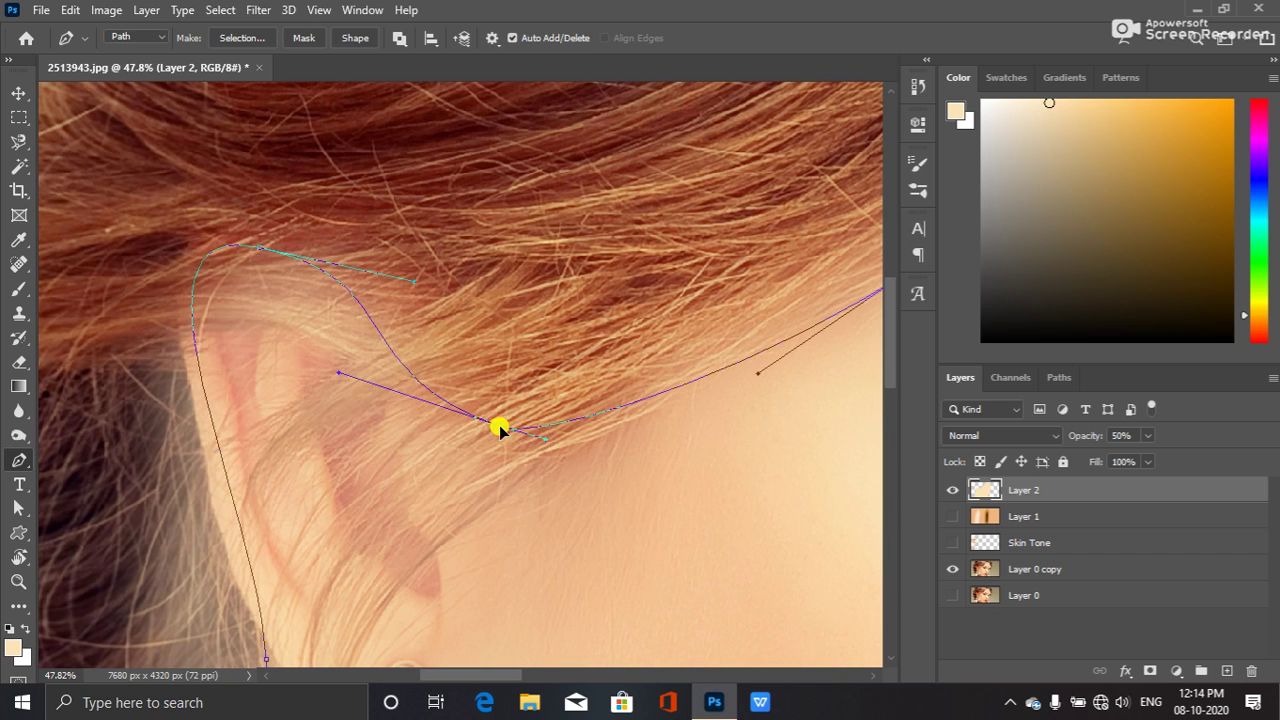
# - Move the anchor at the top of the ear outward and down, and fine-tune its outer handle to round the path over the ear
pyautogui.moveTo(366, 350); pyautogui.dragTo(500, 358)
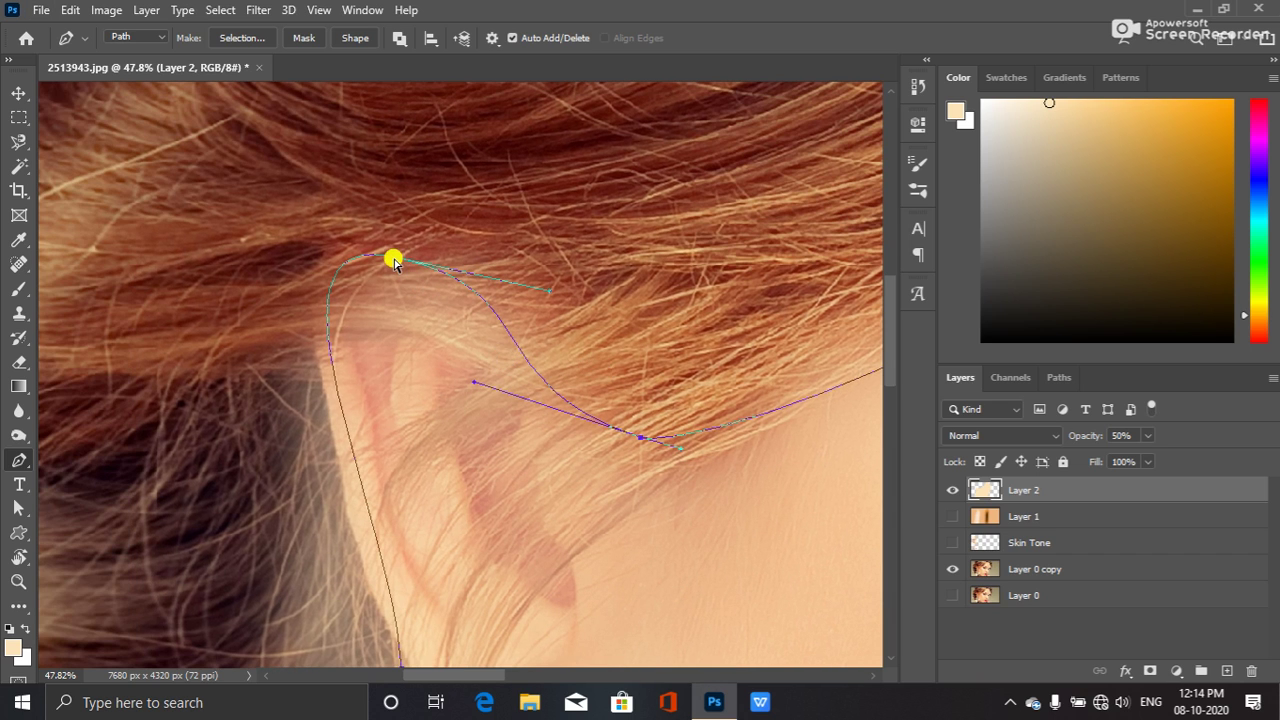
pyautogui.moveTo(393, 260); pyautogui.dragTo(373, 273)
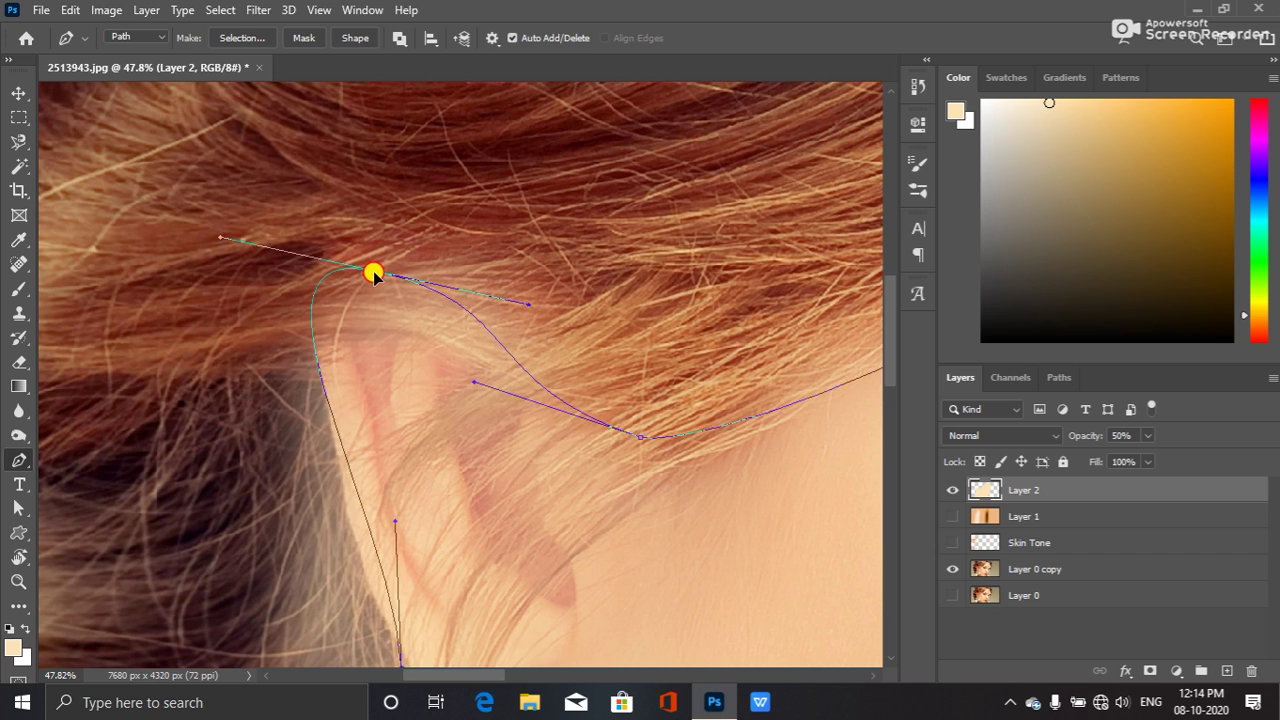
pyautogui.moveTo(357, 437); pyautogui.dragTo(411, 351)
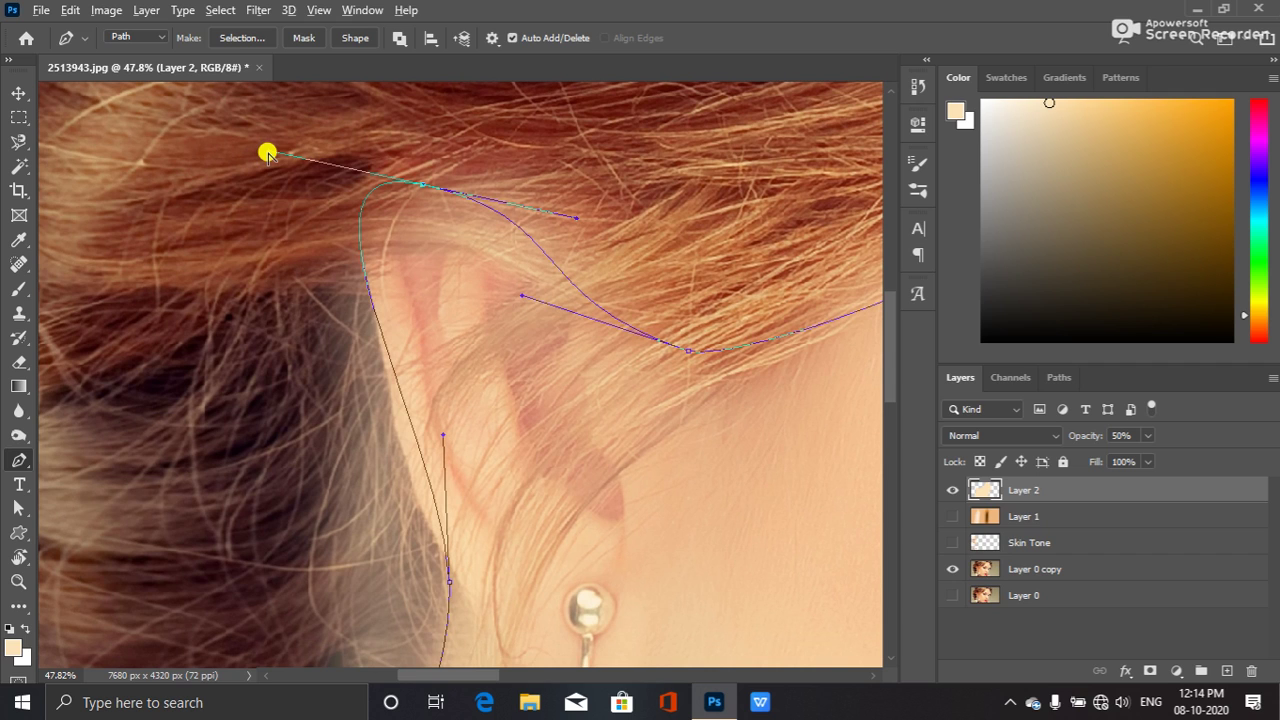
pyautogui.moveTo(266, 150); pyautogui.dragTo(270, 158)
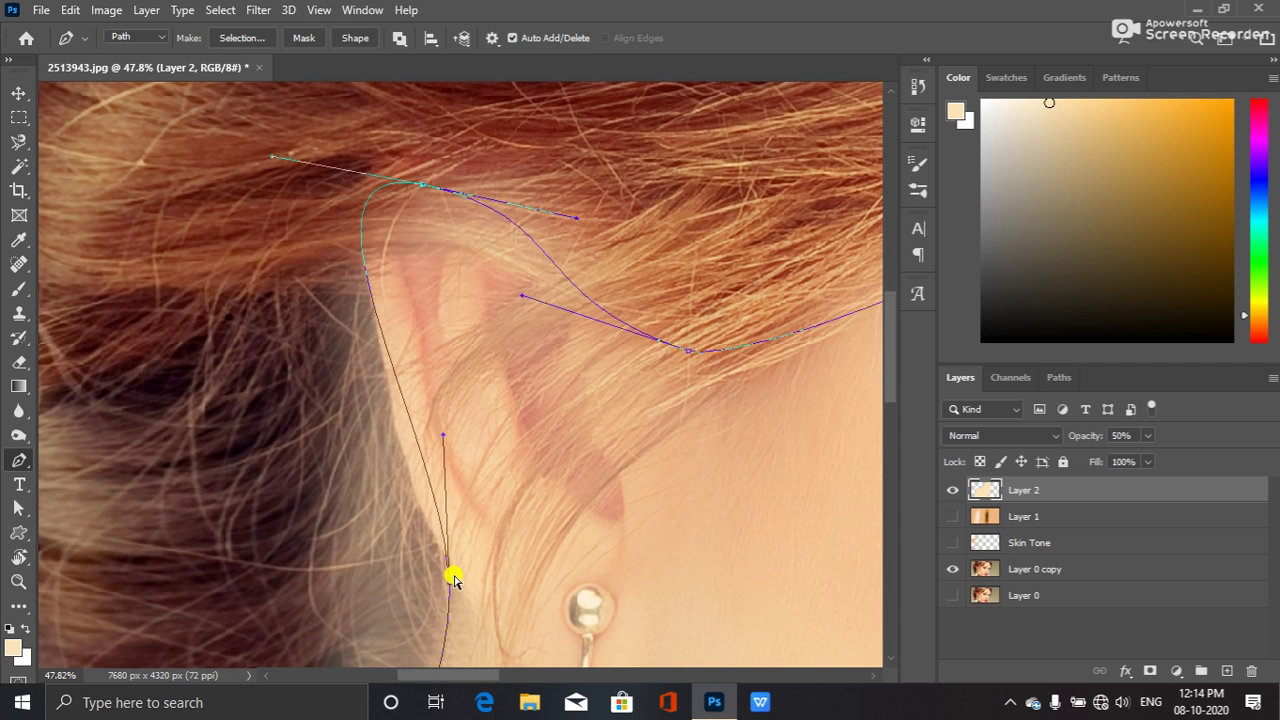
# - Move the anchor behind the ear up the ear's outer edge, shorten its upper handle, and pull the ear-top handle inward
pyautogui.moveTo(451, 585); pyautogui.dragTo(415, 501)
pyautogui.moveTo(420, 527); pyautogui.dragTo(411, 442)
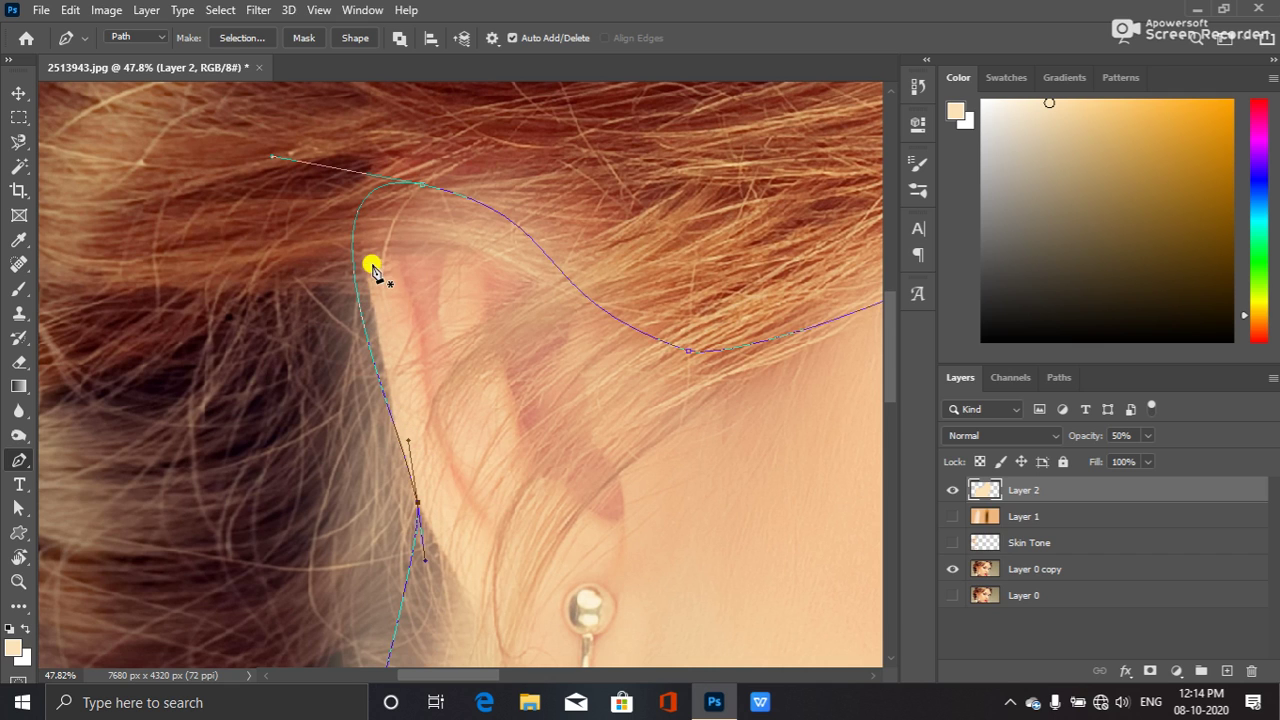
pyautogui.keyDown('ctrl'); pyautogui.moveTo(272, 156); pyautogui.dragTo(308, 182); pyautogui.keyUp('ctrl')
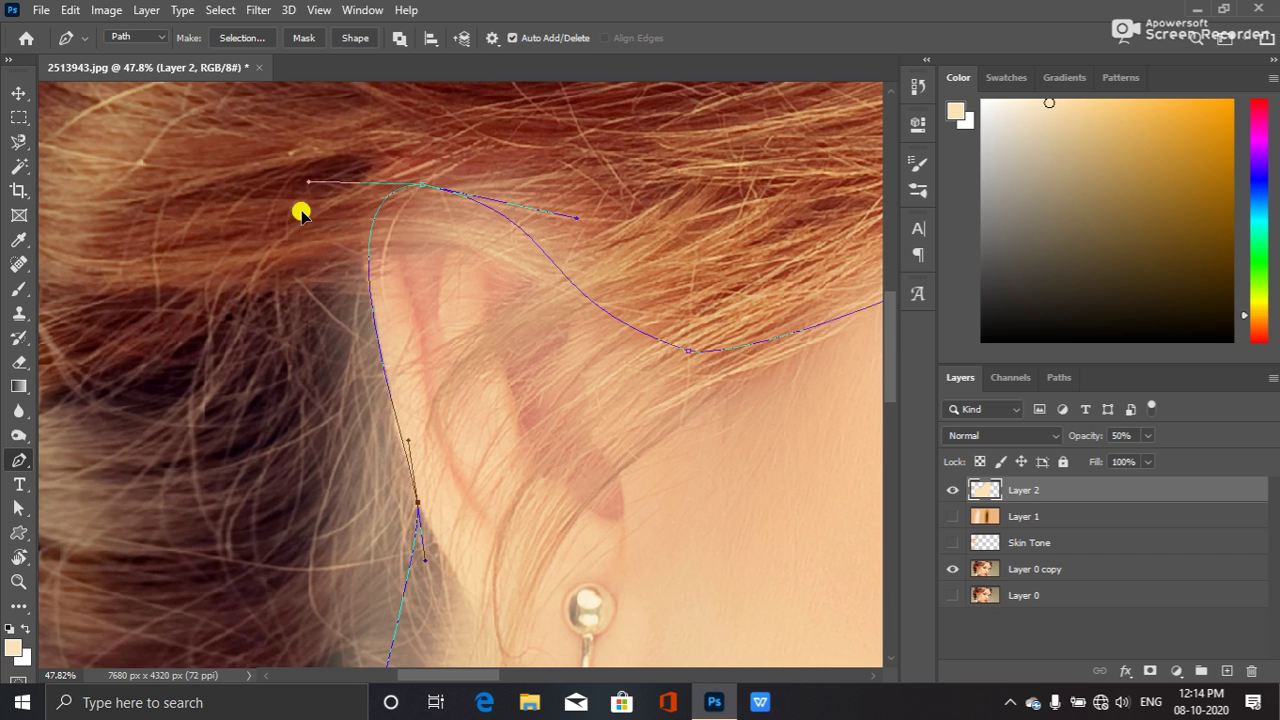
# - Move the rear ear anchor down toward the earlobe and extend its upper handle along the ear's outer edge, fine-tuning the ear-top handle
pyautogui.moveTo(428, 520); pyautogui.dragTo(426, 360)
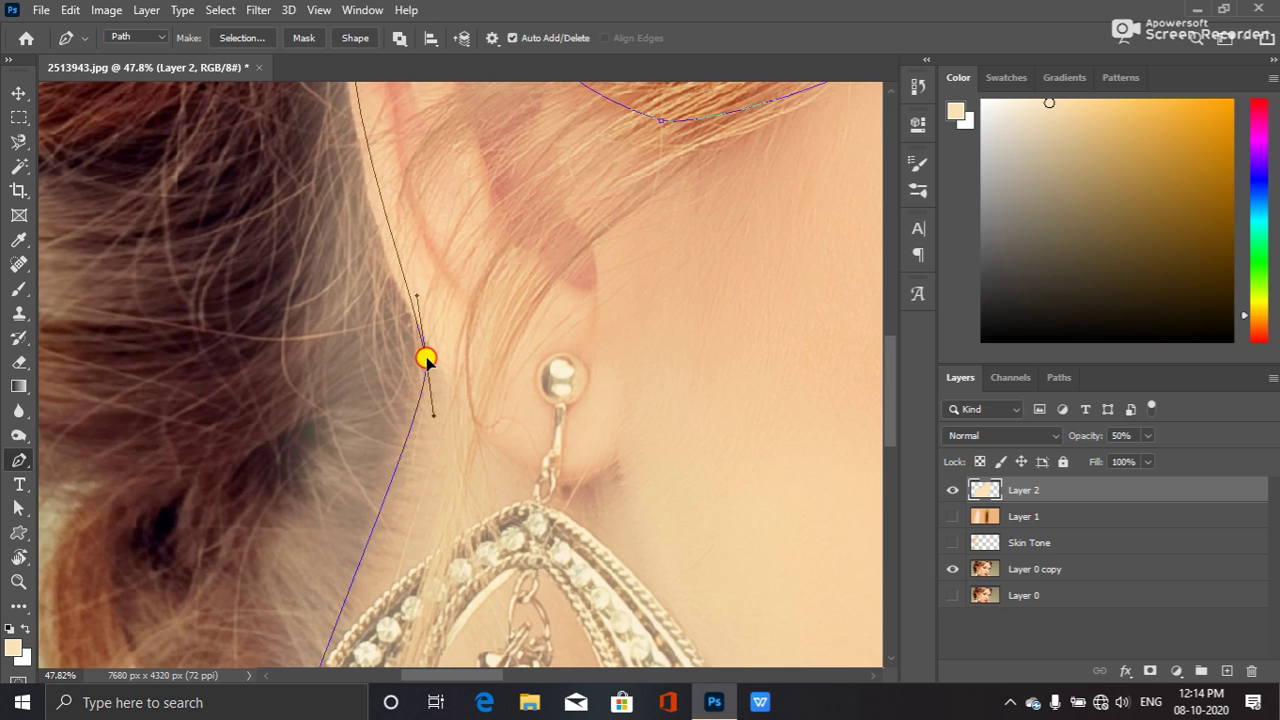
pyautogui.moveTo(443, 289); pyautogui.dragTo(443, 437)
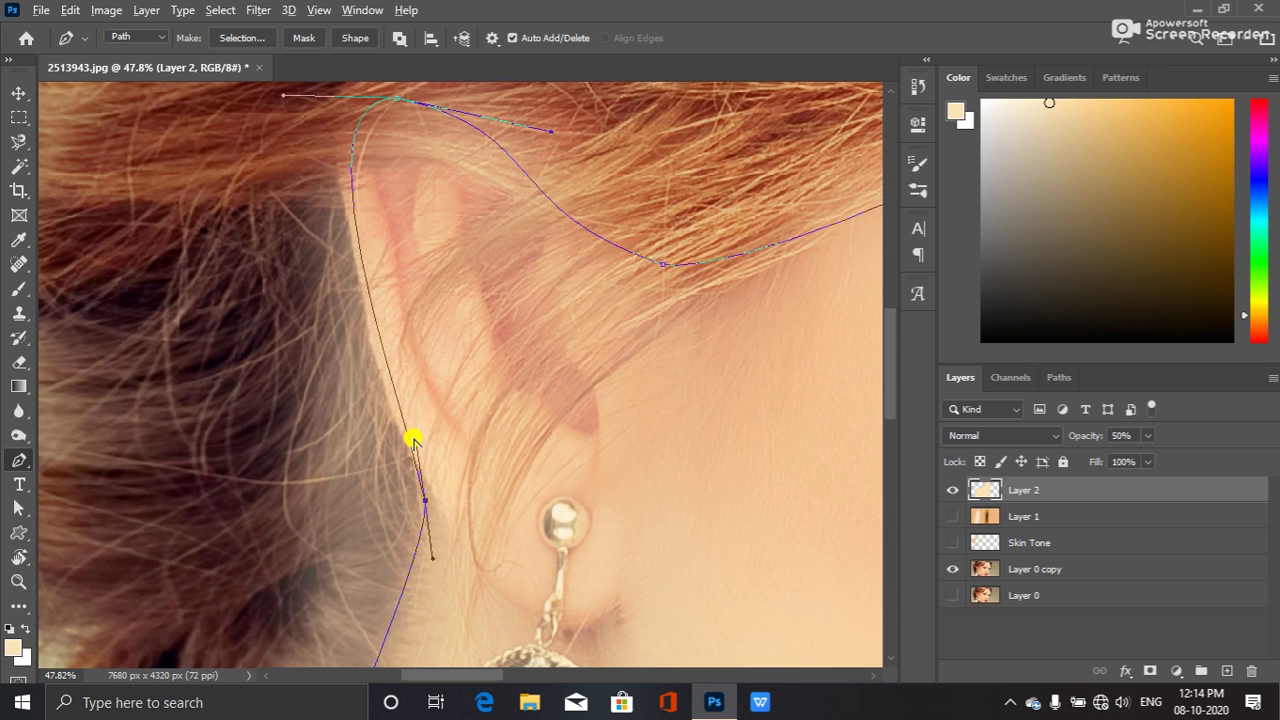
pyautogui.keyDown('ctrl'); pyautogui.moveTo(412, 436); pyautogui.dragTo(373, 366); pyautogui.keyUp('ctrl')
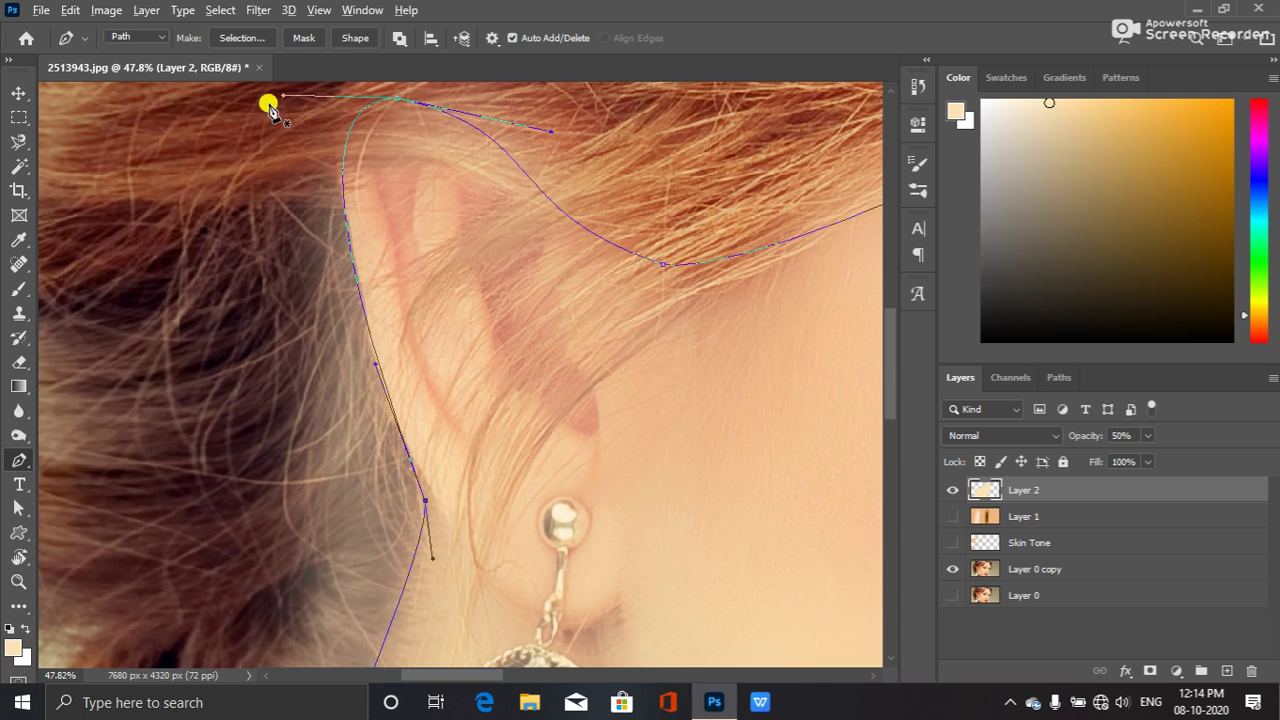
pyautogui.moveTo(283, 95)
pyautogui.keyDown('ctrl'); pyautogui.mouseDown()
pyautogui.moveTo(283, 75)
pyautogui.moveTo(266, 108)
pyautogui.moveTo(278, 97)
pyautogui.mouseUp(); pyautogui.keyUp('ctrl')
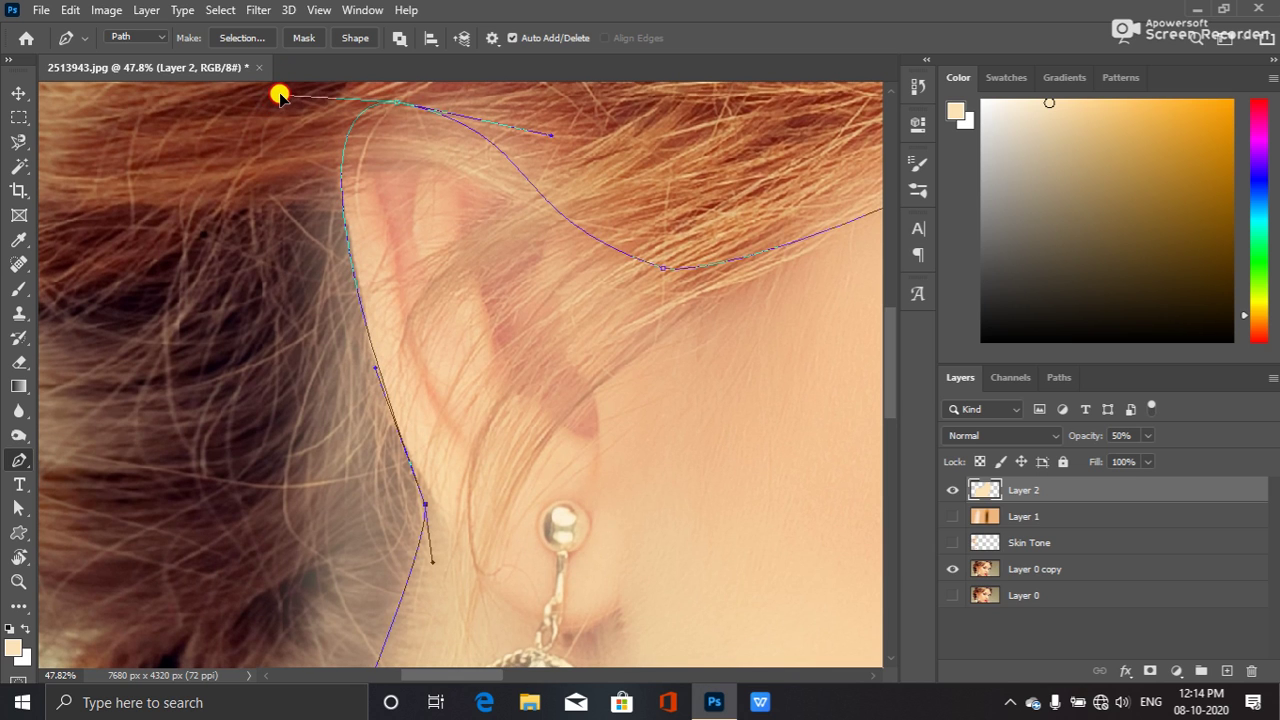
# - Convert the anchor on the earring's outer edge to a corner and pull out long new handles aligned with the neck
pyautogui.scroll(-5, 371, 503)
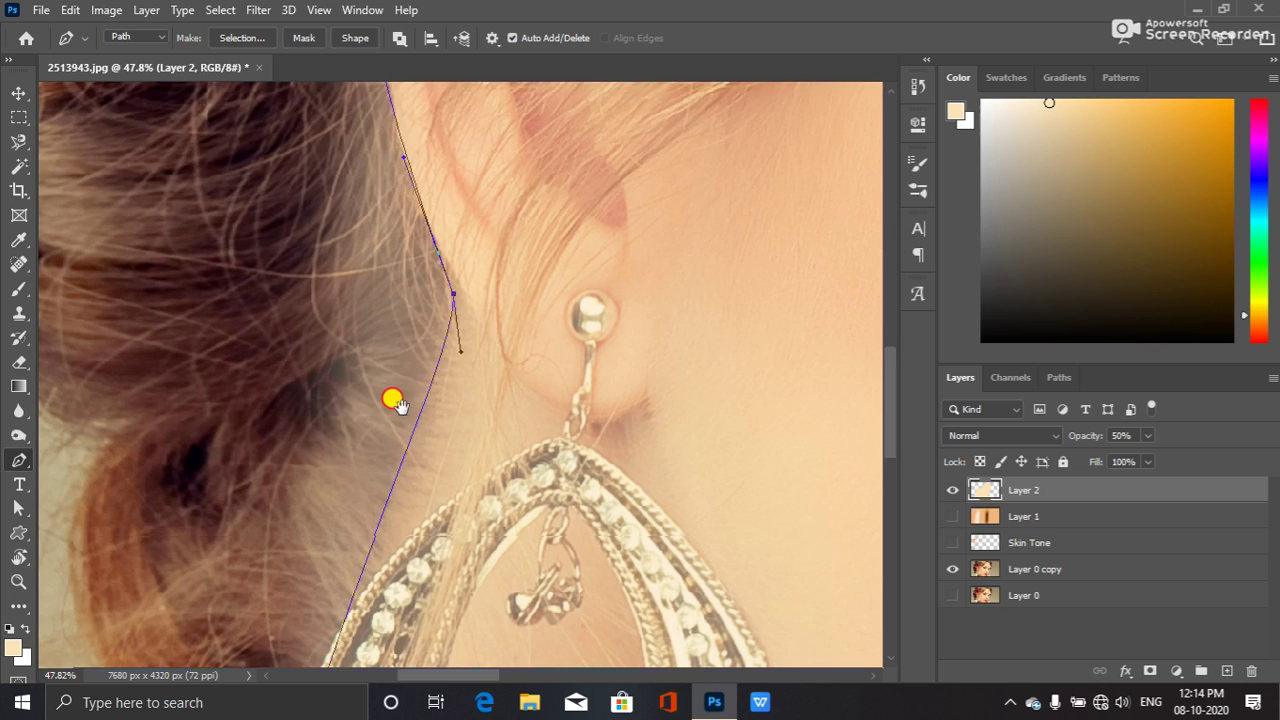
pyautogui.scroll(-8, 395, 403)
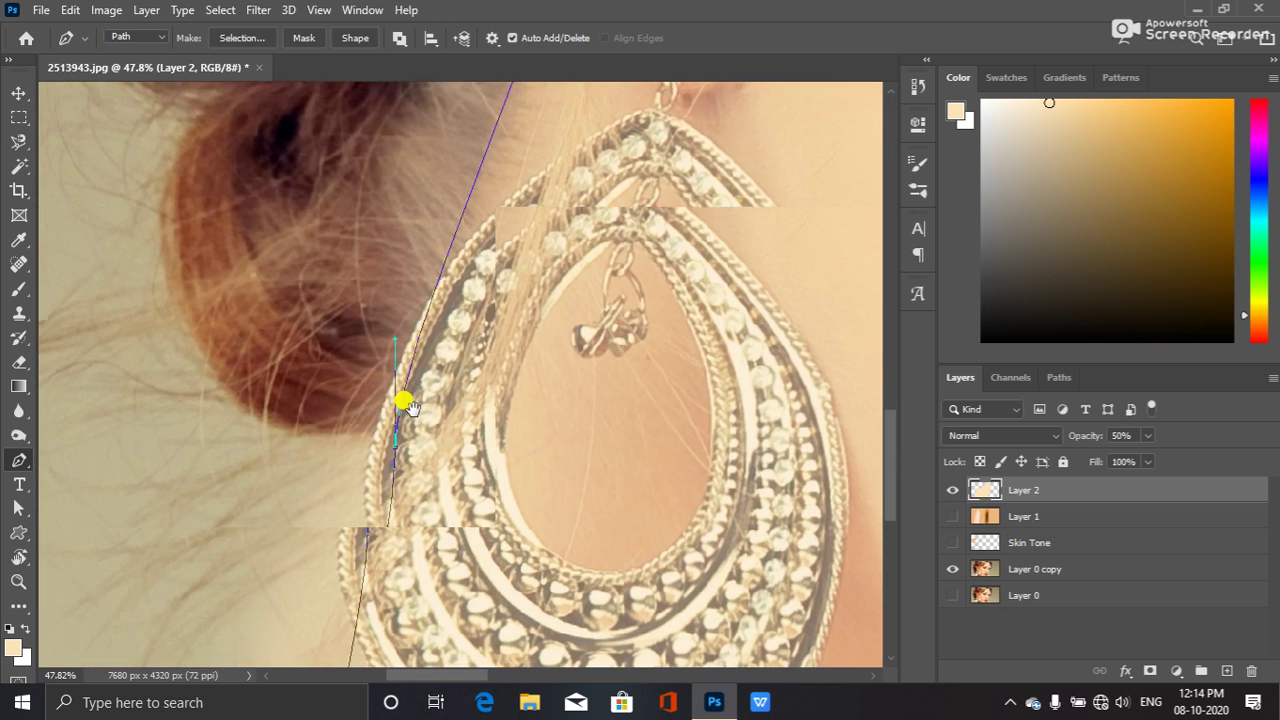
pyautogui.moveTo(396, 477); pyautogui.dragTo(425, 425)
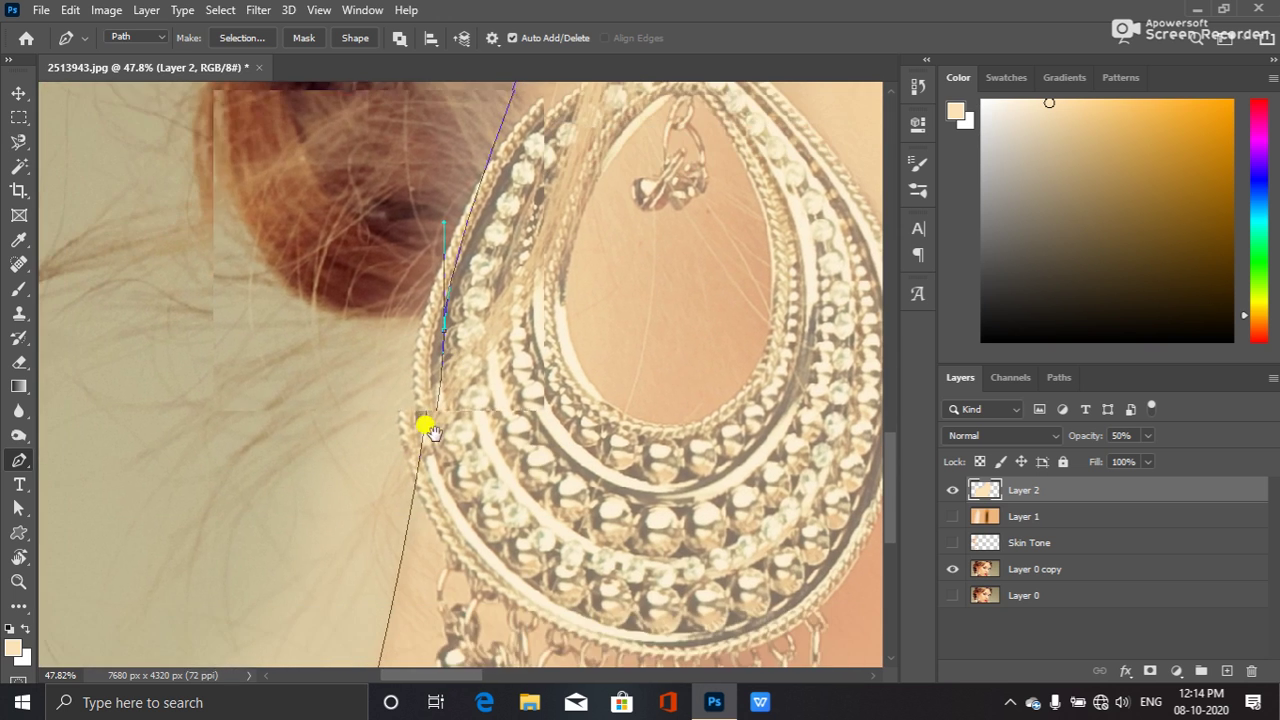
pyautogui.moveTo(423, 522); pyautogui.dragTo(402, 611)
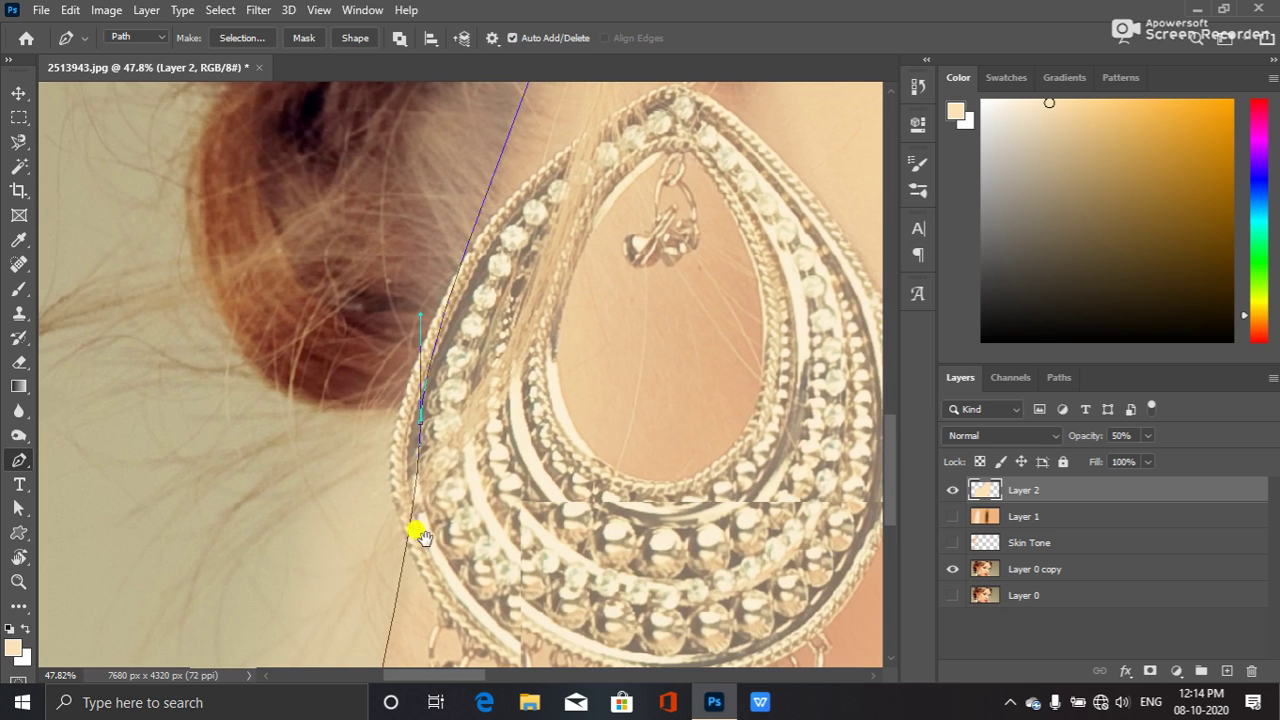
pyautogui.click(420, 421)
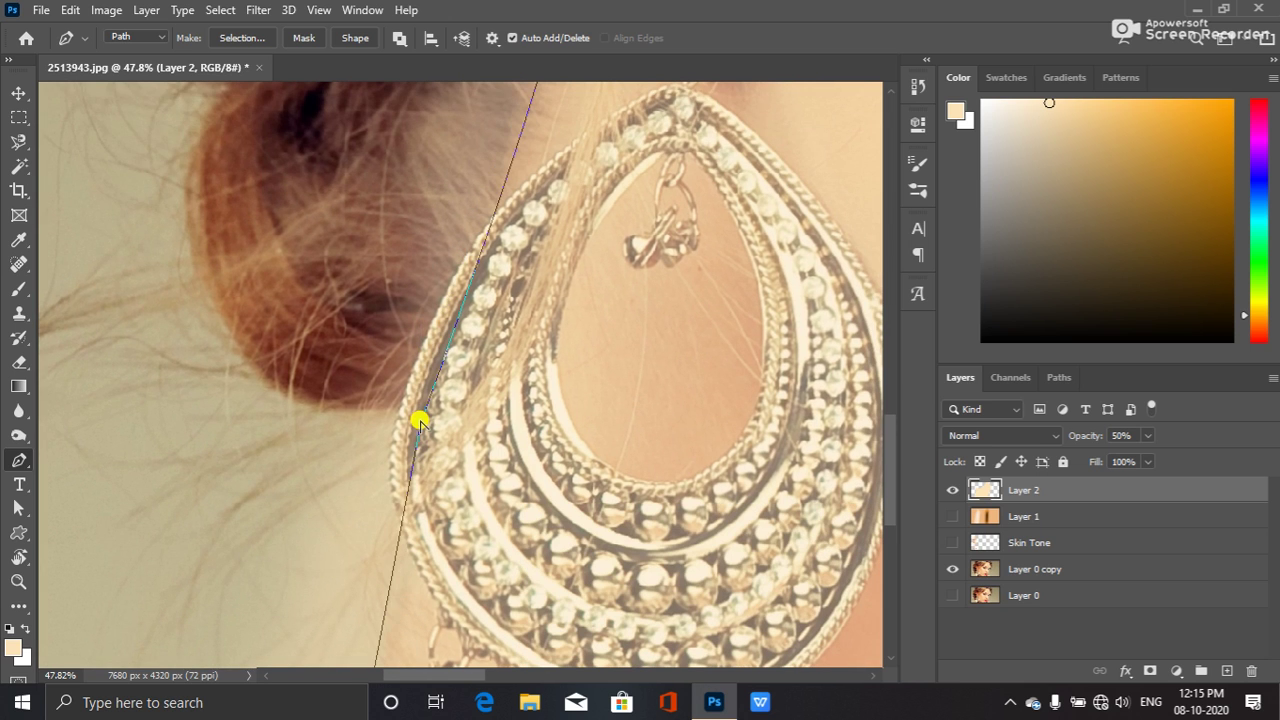
pyautogui.moveTo(421, 425); pyautogui.dragTo(456, 215)
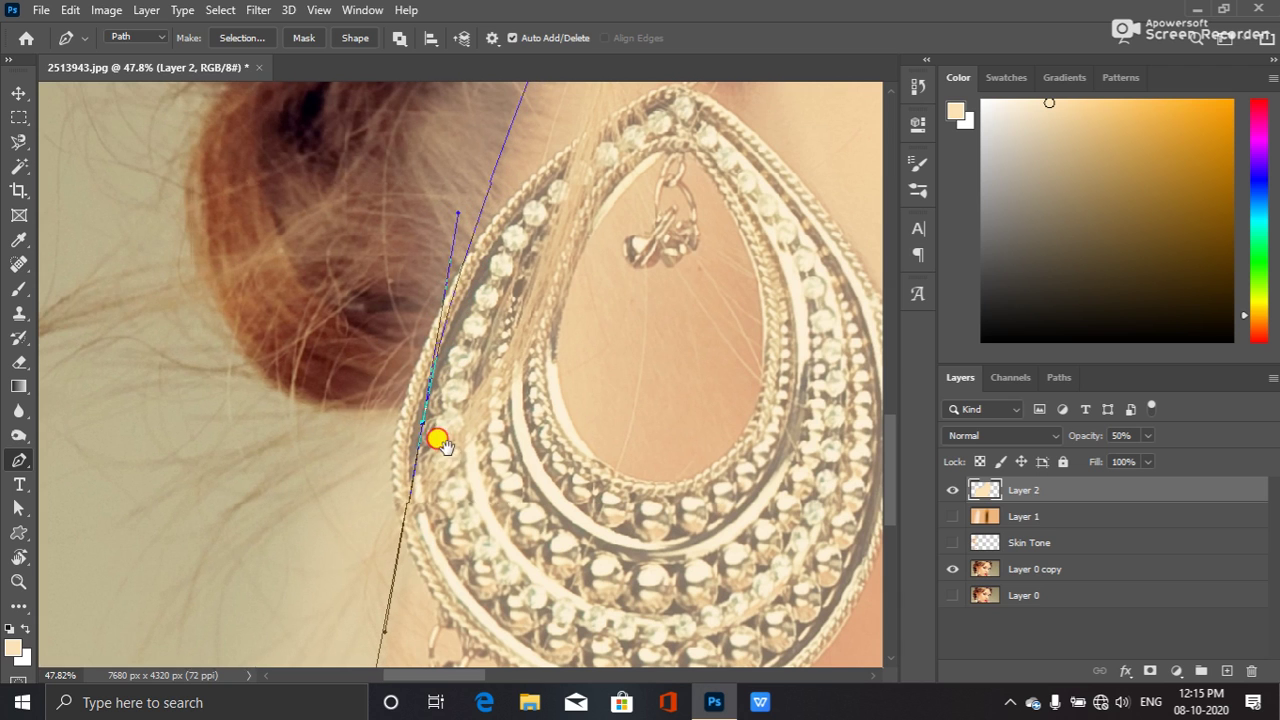
# - Adjust the lower handle of the earring-edge anchor so the path follows the neck edge to the bottom of the image
pyautogui.moveTo(413, 462); pyautogui.dragTo(466, 413)
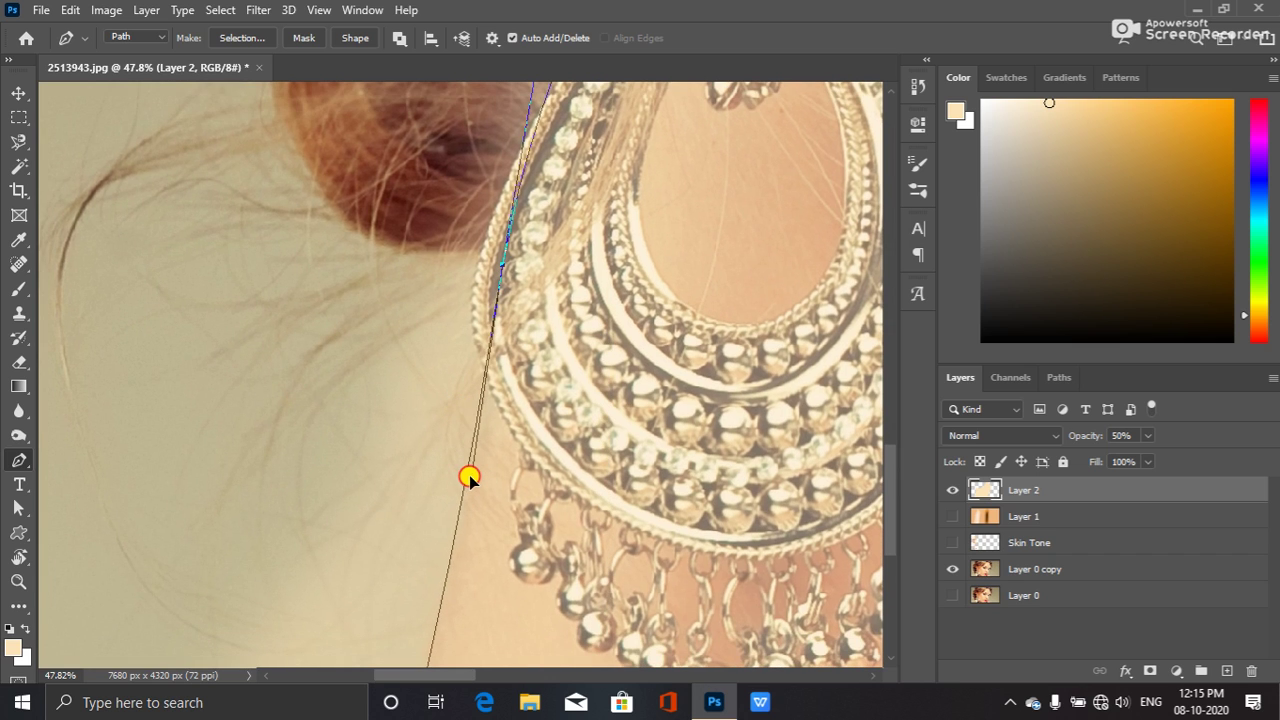
pyautogui.moveTo(469, 503); pyautogui.dragTo(486, 295)
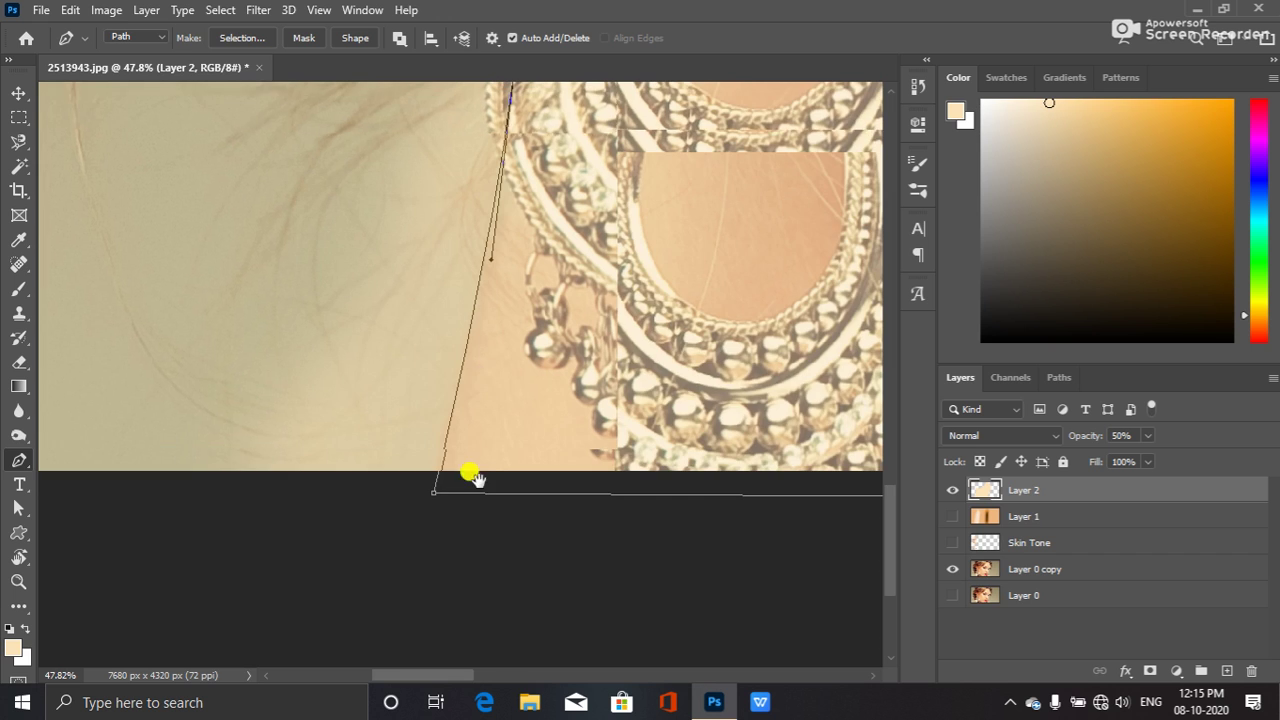
pyautogui.moveTo(469, 444); pyautogui.dragTo(374, 470)
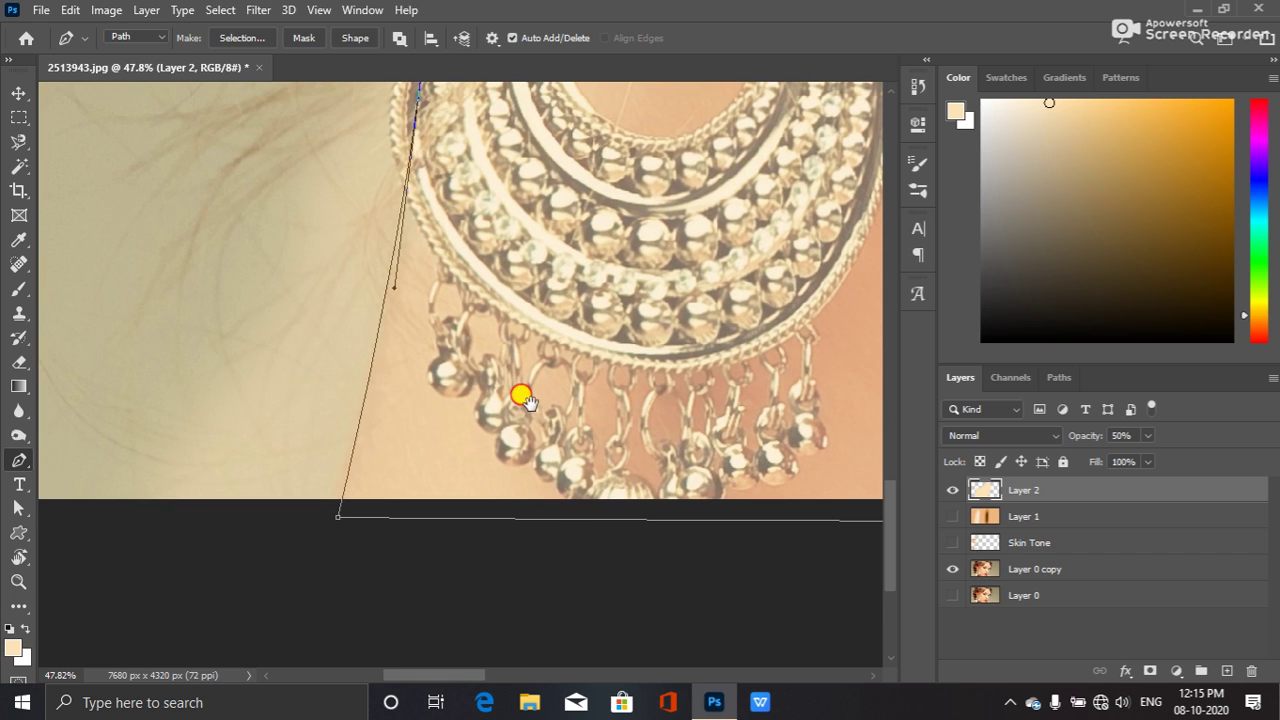
# - Move the path anchor at the hand's lower outer edge slightly outward and down, just below the image's bottom edge
pyautogui.moveTo(520, 391); pyautogui.dragTo(280, 491)
pyautogui.moveTo(480, 433); pyautogui.dragTo(380, 462)
pyautogui.moveTo(520, 451); pyautogui.dragTo(228, 474)
pyautogui.moveTo(722, 456); pyautogui.dragTo(432, 414)
pyautogui.moveTo(556, 459); pyautogui.dragTo(381, 437)
pyautogui.moveTo(590, 437); pyautogui.dragTo(384, 478)
pyautogui.scroll(-3, 502, 447)
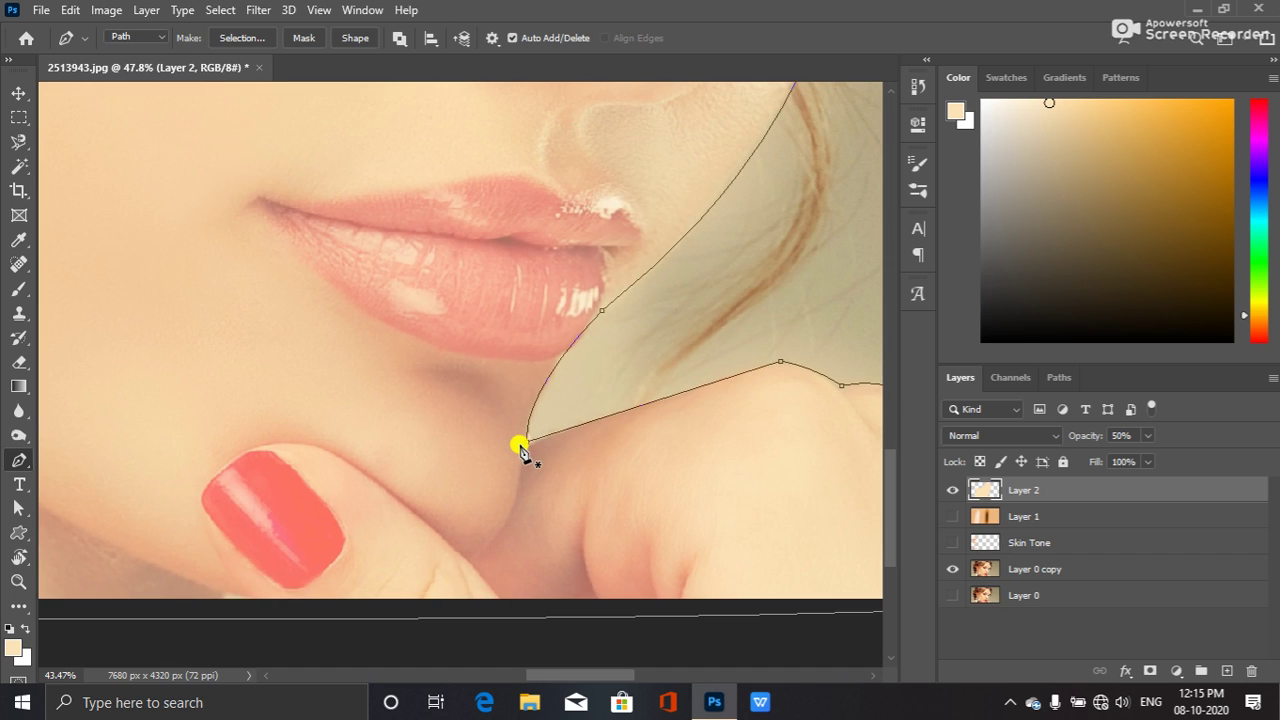
pyautogui.moveTo(803, 492); pyautogui.dragTo(565, 428)
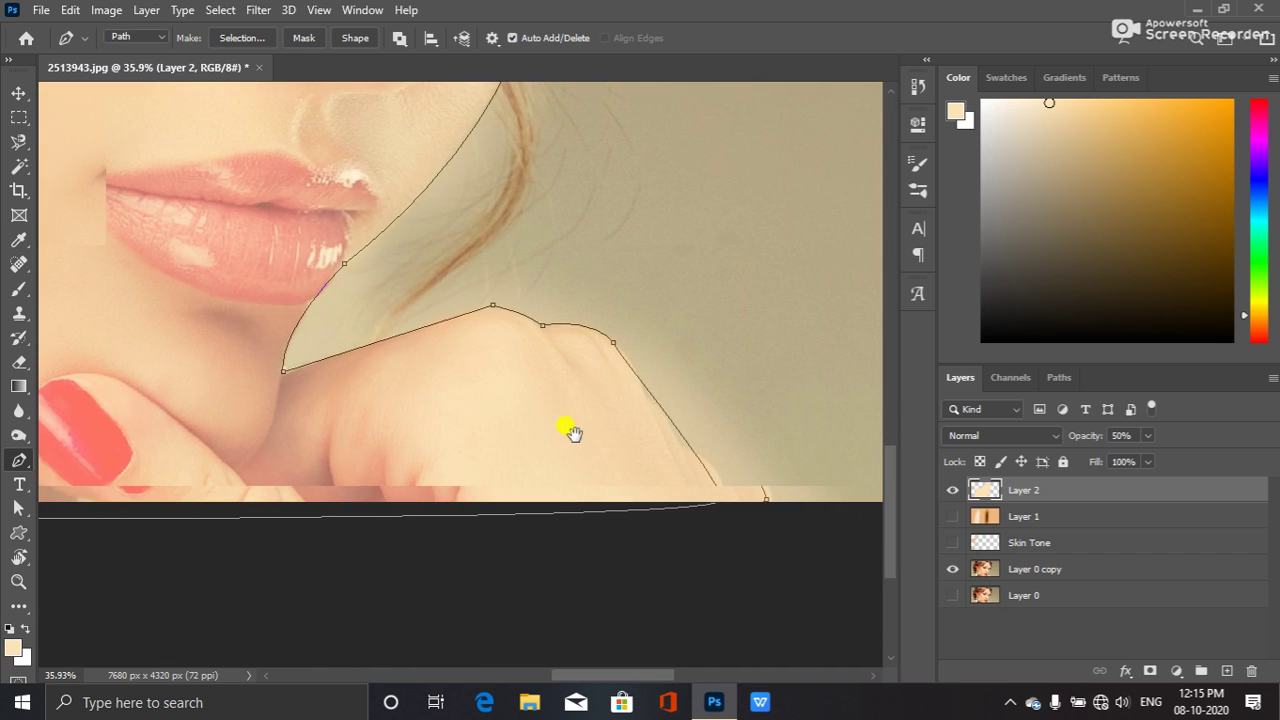
pyautogui.scroll(2, 697, 496)
pyautogui.scroll(2, 717, 517)
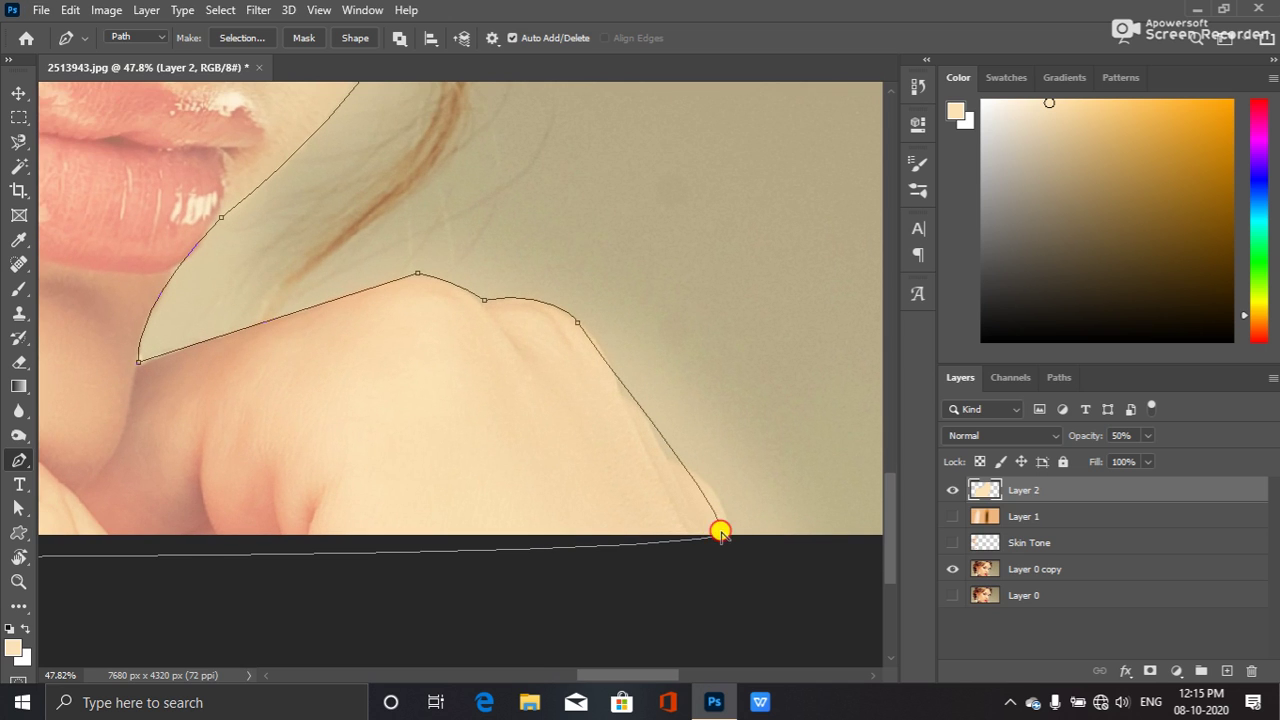
pyautogui.moveTo(720, 531)
pyautogui.mouseDown()
pyautogui.moveTo(702, 557)
pyautogui.moveTo(732, 543)
pyautogui.mouseUp()
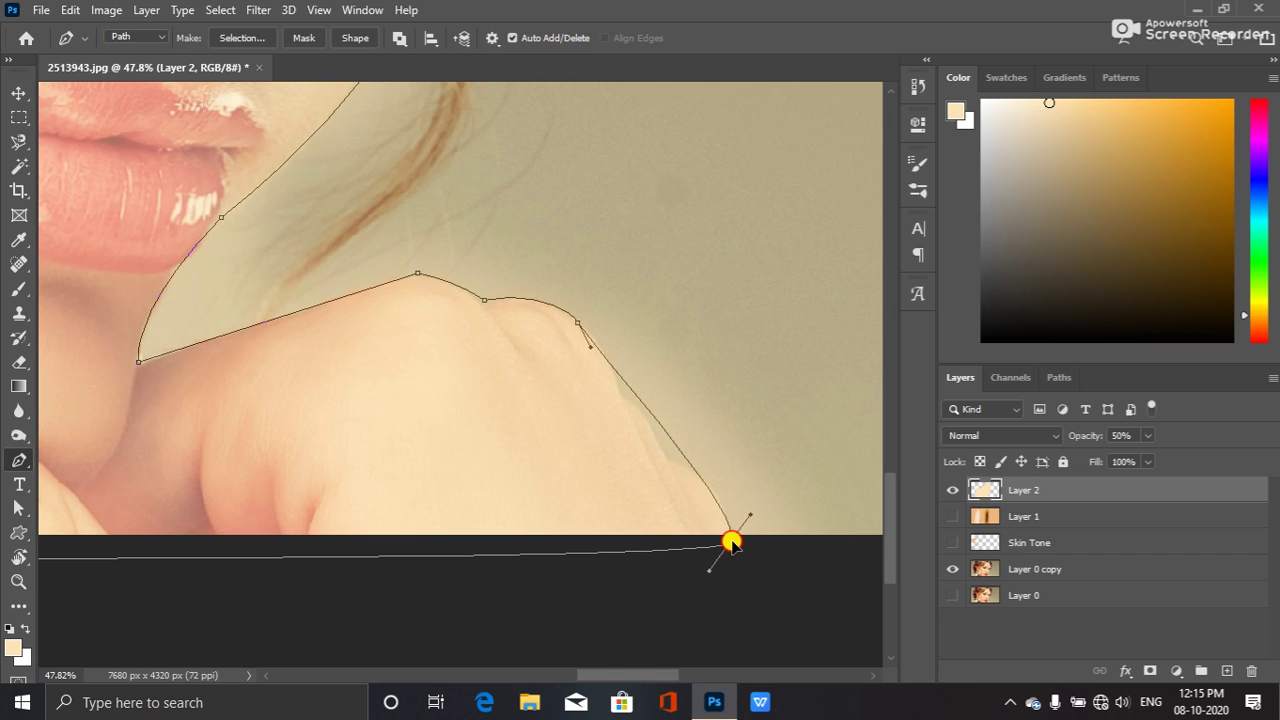
# - Add two anchors along the back of the hand and adjust their handles and the outer knuckle's lower handle to follow the contour
pyautogui.click(678, 446)
pyautogui.moveTo(680, 450); pyautogui.dragTo(669, 455)
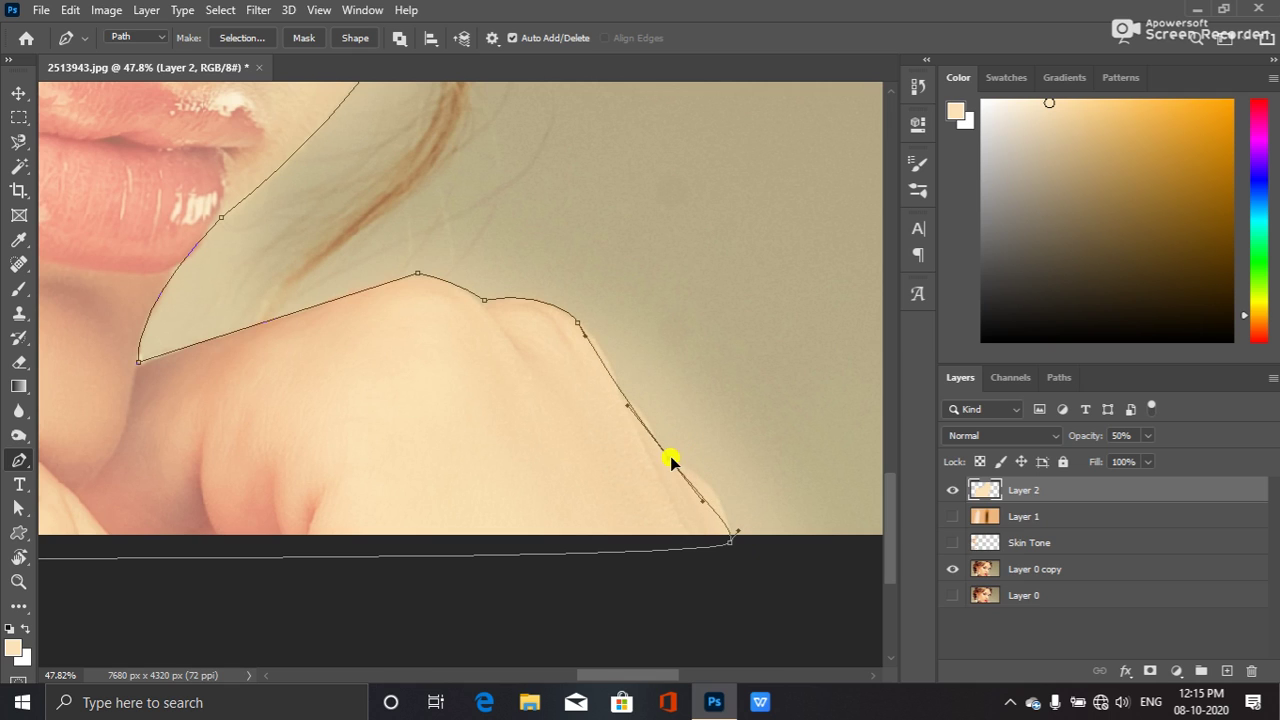
pyautogui.moveTo(703, 505); pyautogui.dragTo(720, 485)
pyautogui.click(622, 397)
pyautogui.moveTo(622, 397)
pyautogui.mouseDown()
pyautogui.moveTo(658, 402)
pyautogui.moveTo(645, 404)
pyautogui.mouseUp()
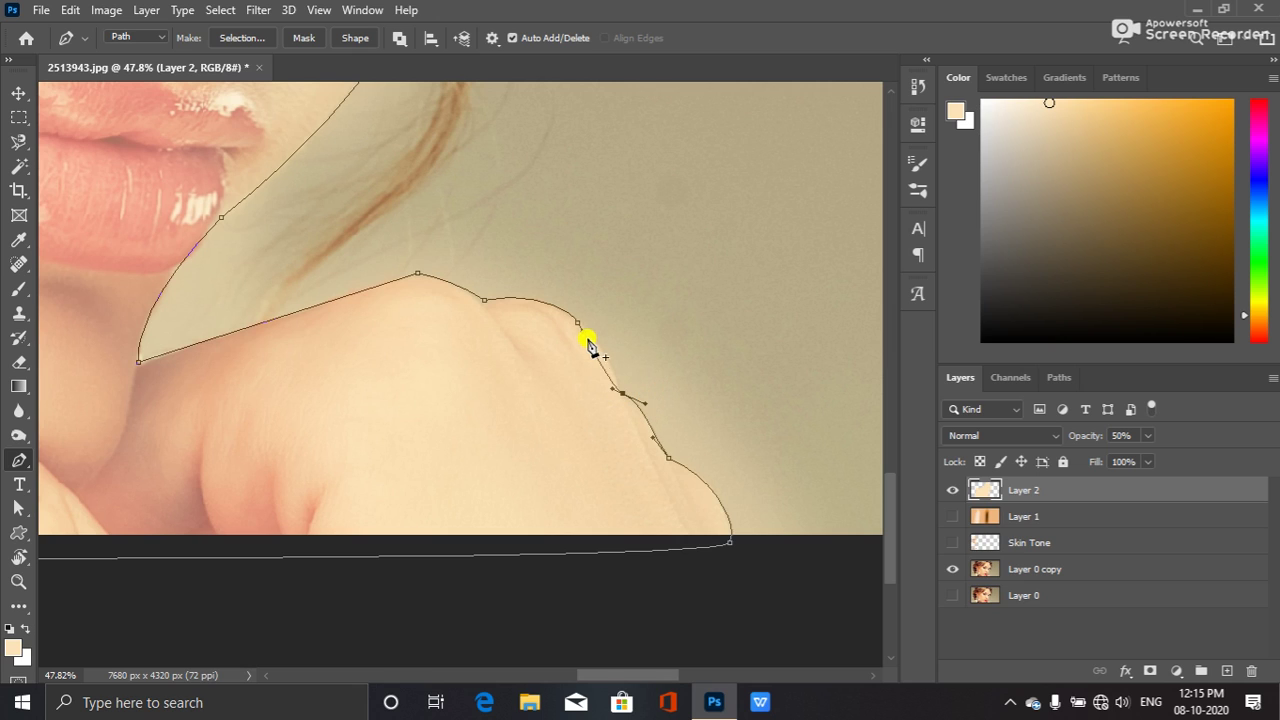
pyautogui.moveTo(578, 323); pyautogui.dragTo(606, 334)
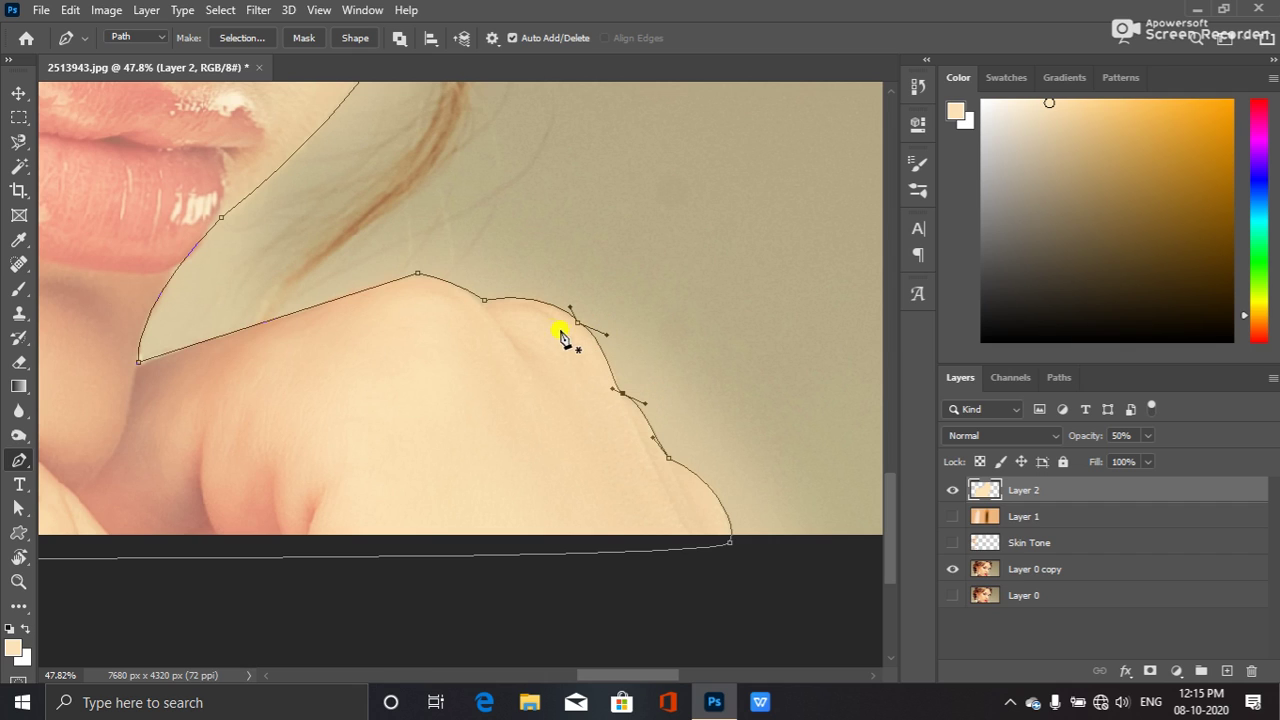
# - Convert the anchor in the dip between the knuckles to a corner, reshape its curves, and adjust the first knuckle's handles along the hand
pyautogui.keyDown('alt'); pyautogui.click(483, 302); pyautogui.keyUp('alt')
pyautogui.moveTo(485, 303); pyautogui.dragTo(519, 290)
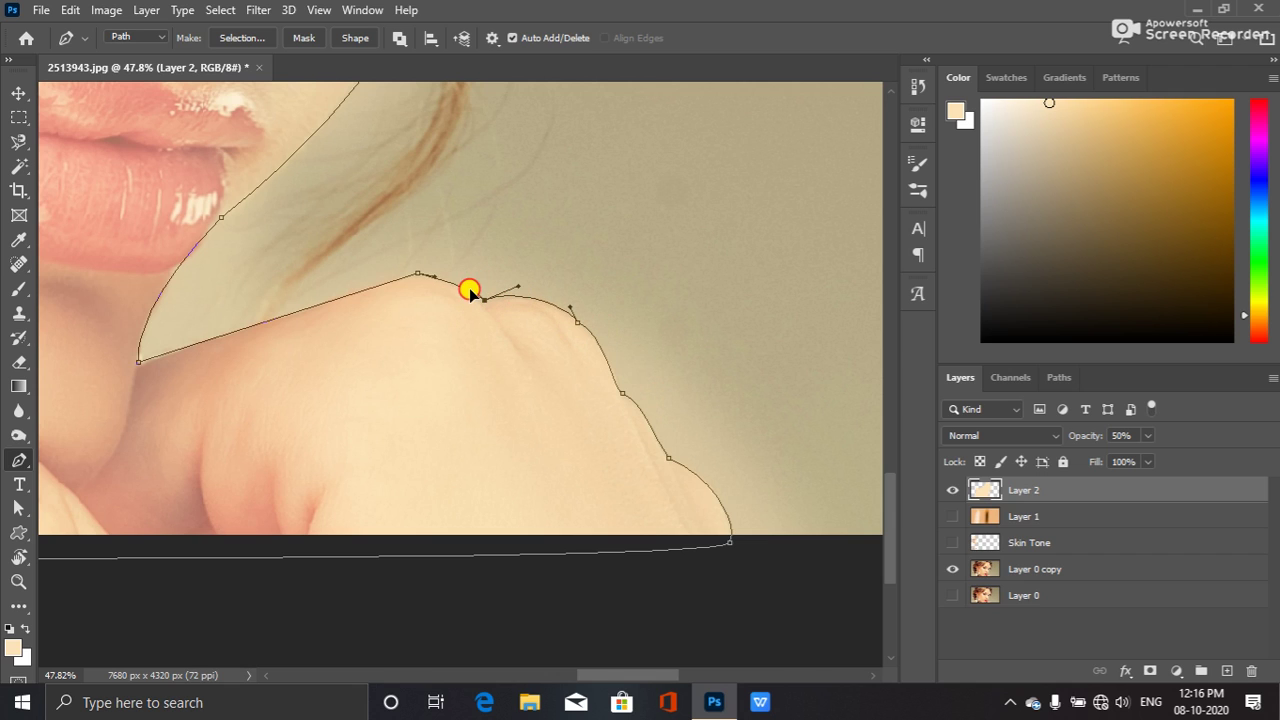
pyautogui.click(446, 276)
pyautogui.moveTo(484, 305); pyautogui.dragTo(480, 308)
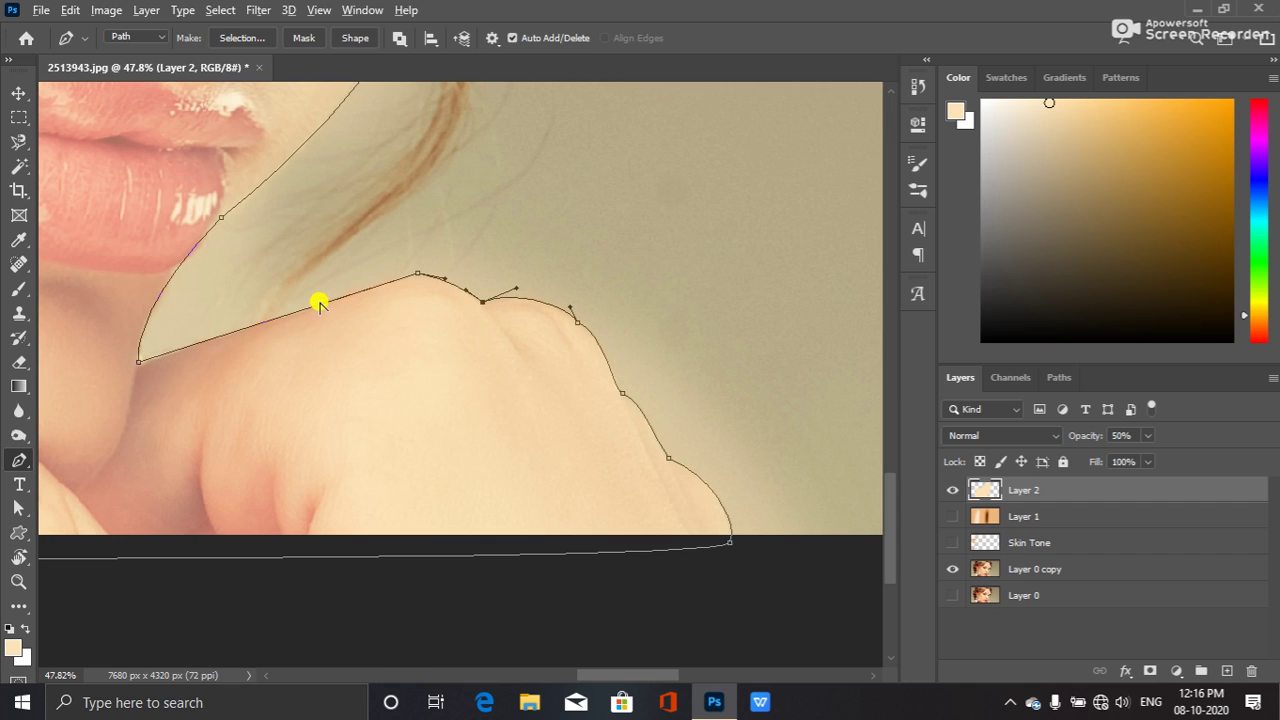
pyautogui.moveTo(319, 300); pyautogui.dragTo(400, 267)
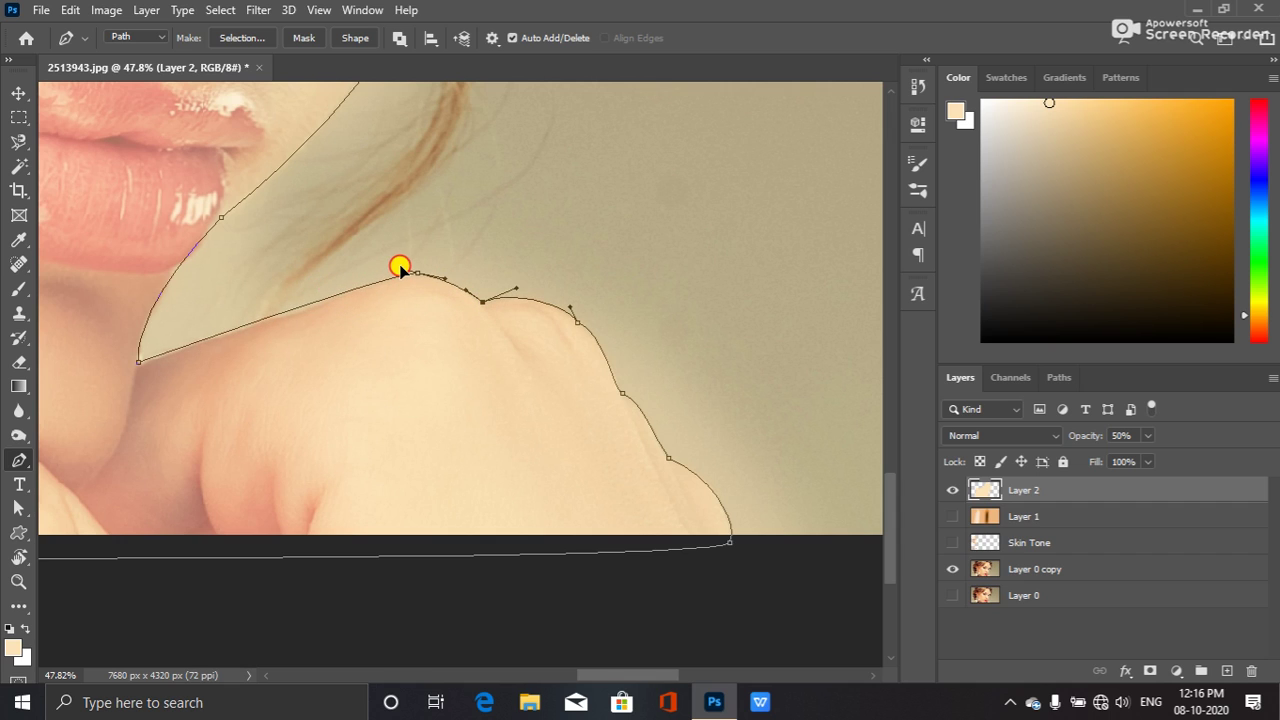
# - Adjust the curve handles of the path's anchor point in the corner between chin and hand so the outline follows both edges
pyautogui.keyDown('ctrl'); pyautogui.click(142, 363); pyautogui.keyUp('ctrl')
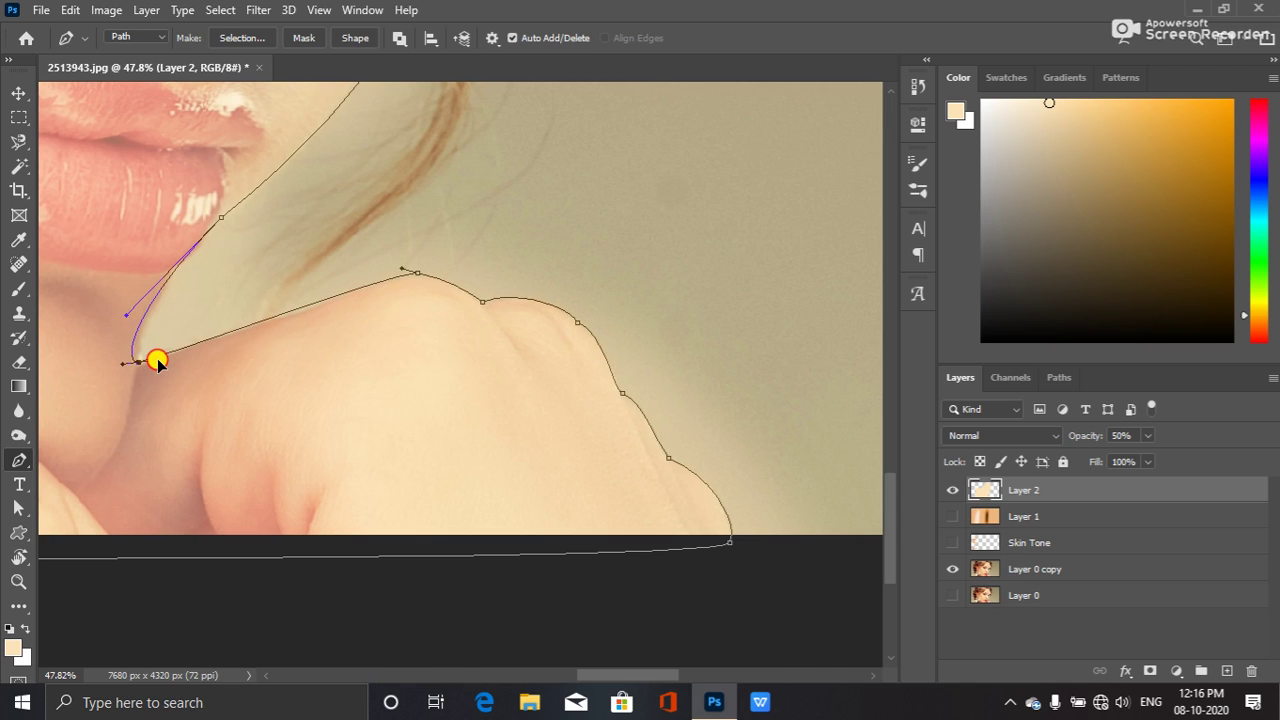
pyautogui.moveTo(146, 362); pyautogui.dragTo(263, 330)
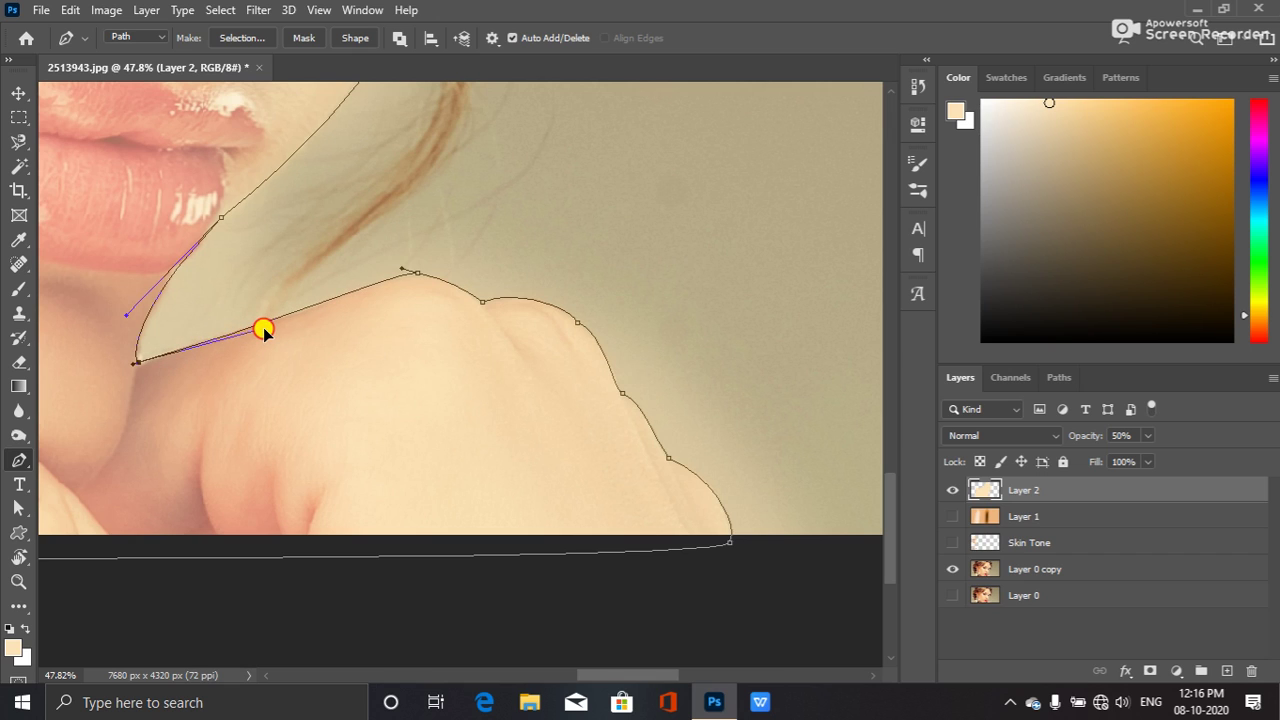
pyautogui.moveTo(125, 315); pyautogui.dragTo(140, 296)
pyautogui.click(131, 355)
pyautogui.scroll(-5, 140, 358)
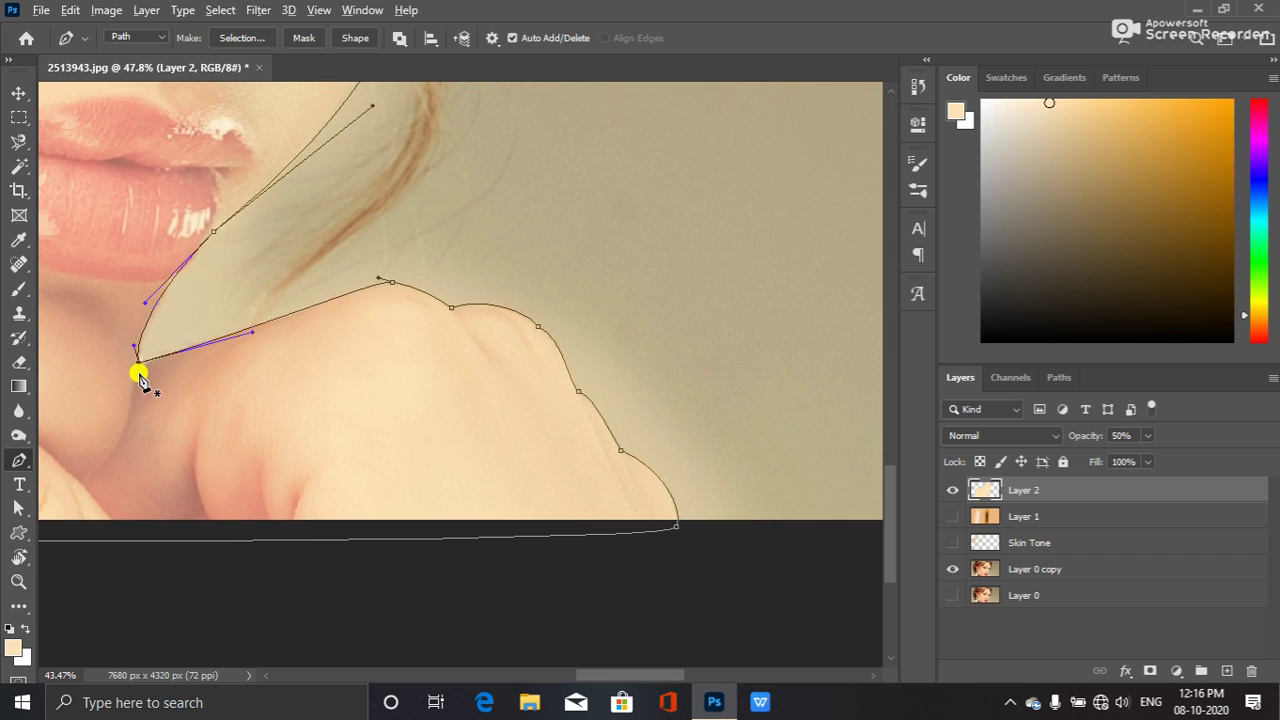
pyautogui.scroll(-5, 158, 350)
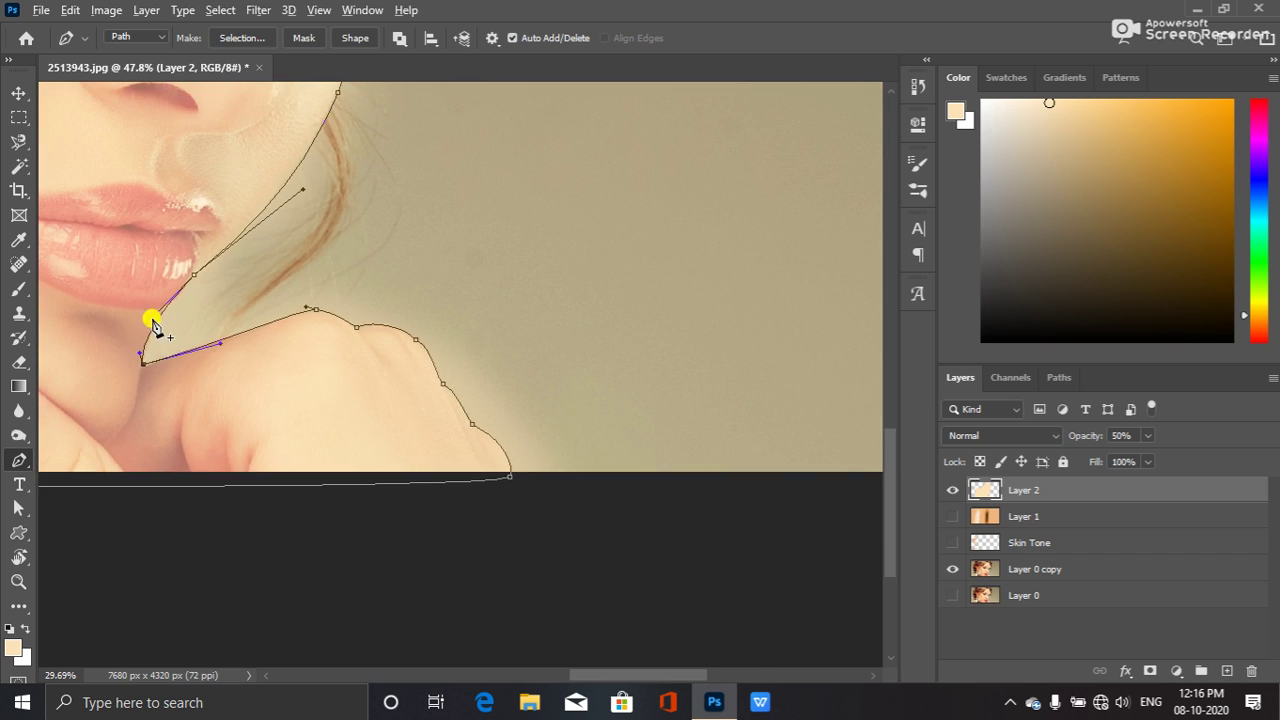
pyautogui.scroll(-5, 112, 272)
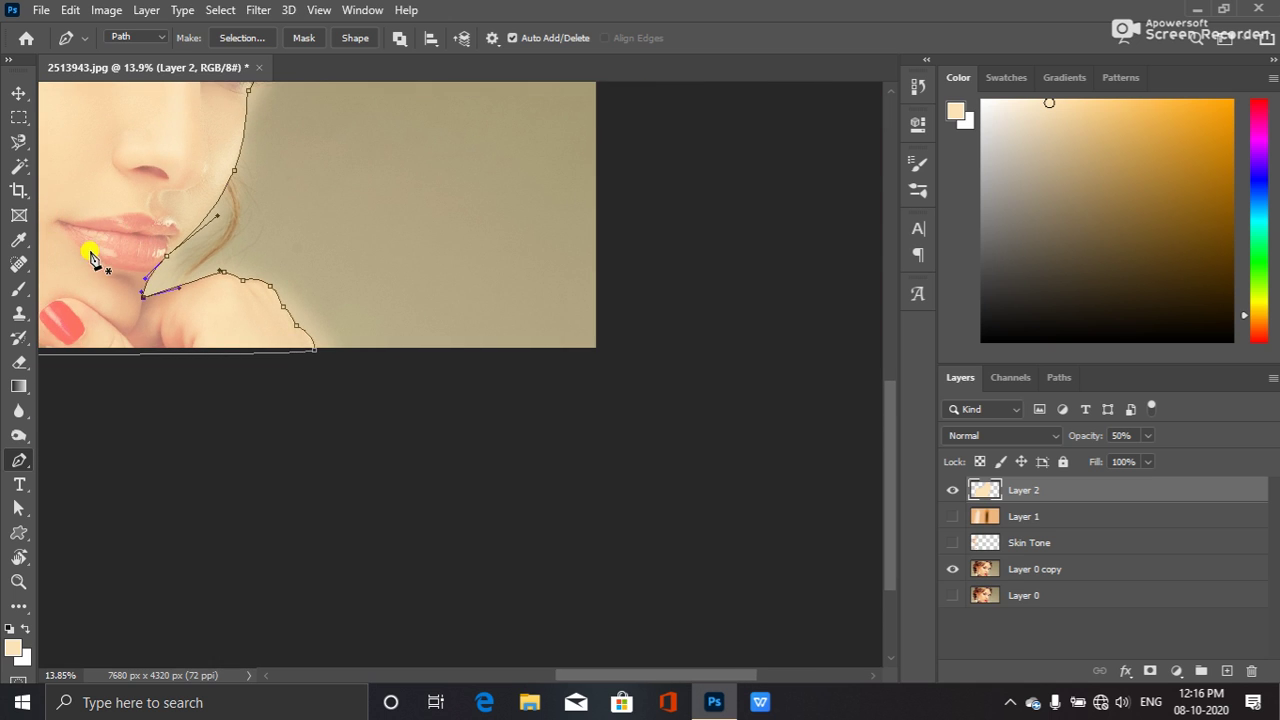
pyautogui.scroll(-2, 130, 238)
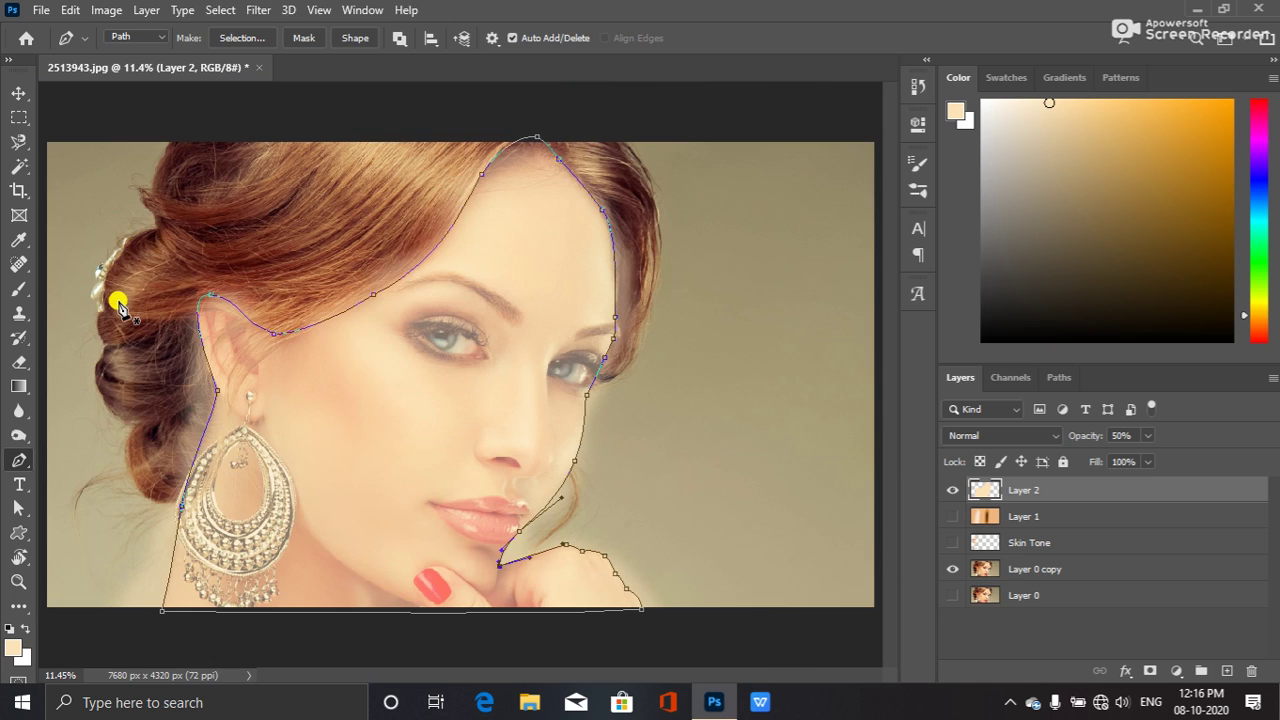
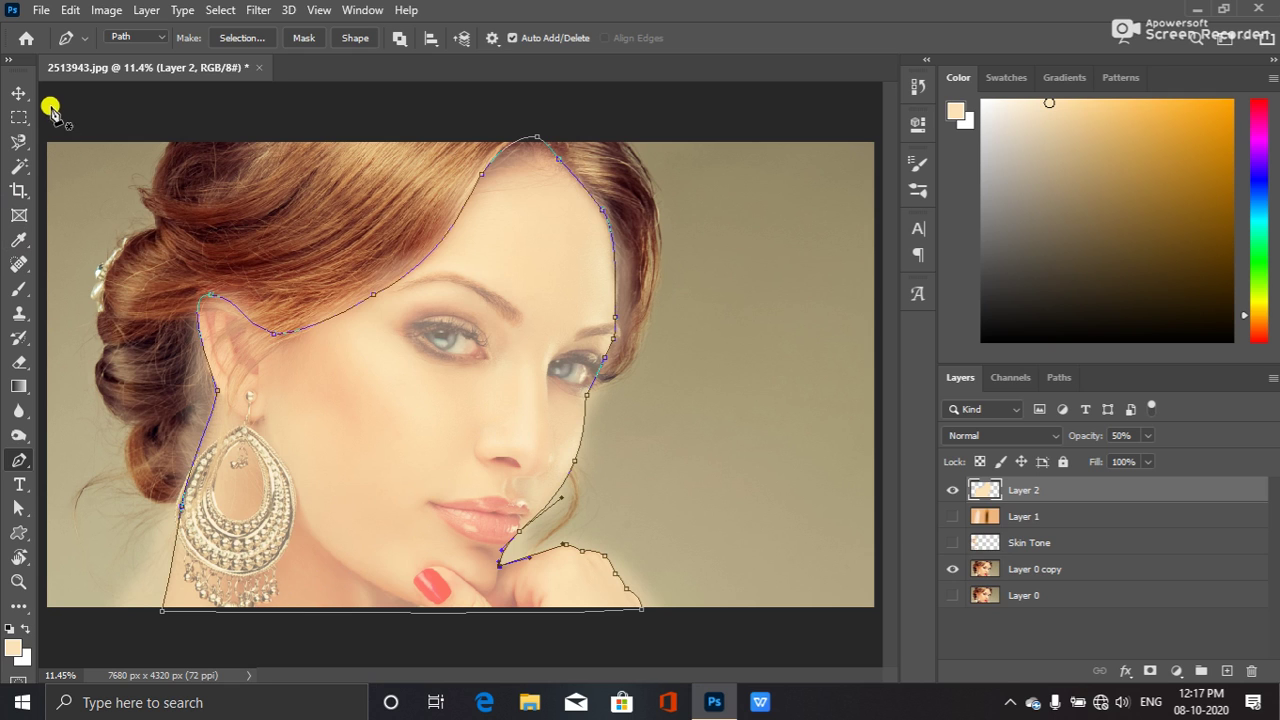
# - Convert the path to a selection, invert it to clear the Layer 2 fill outside the face, neck and hand, and deselect
pyautogui.click(20, 163)
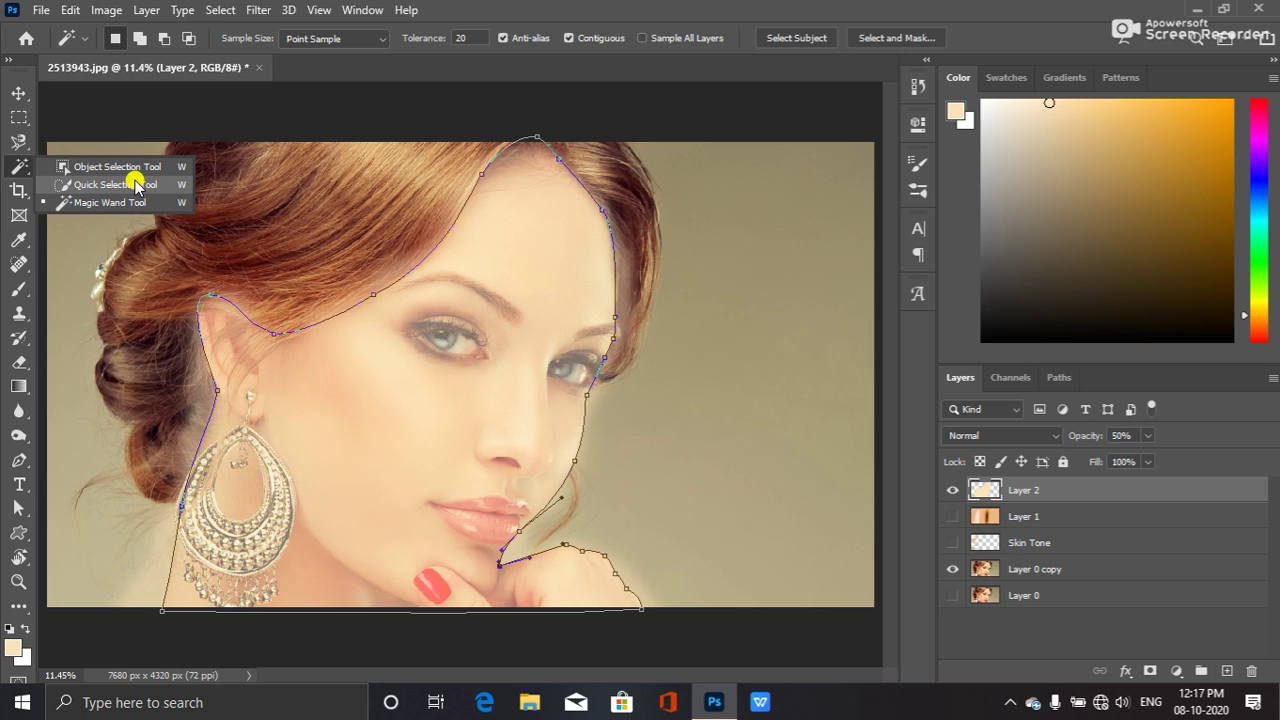
pyautogui.click(445, 62)
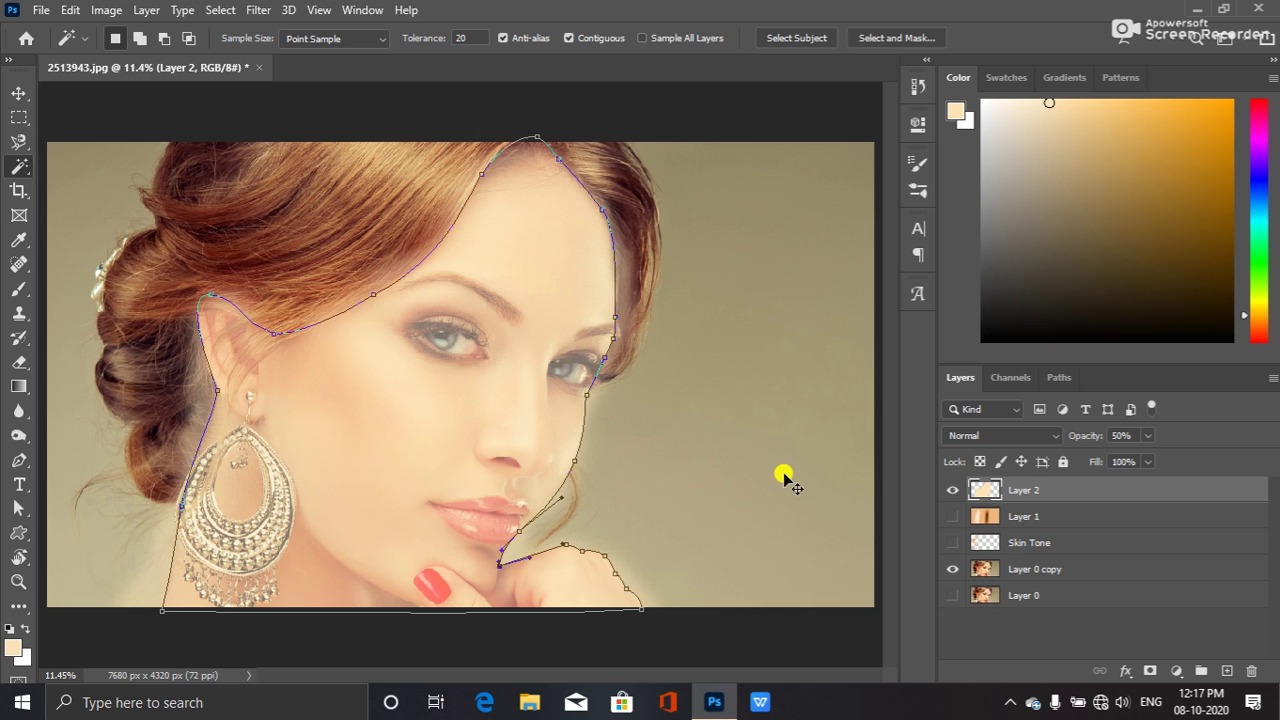
pyautogui.hotkey('ctrl', 'Return')
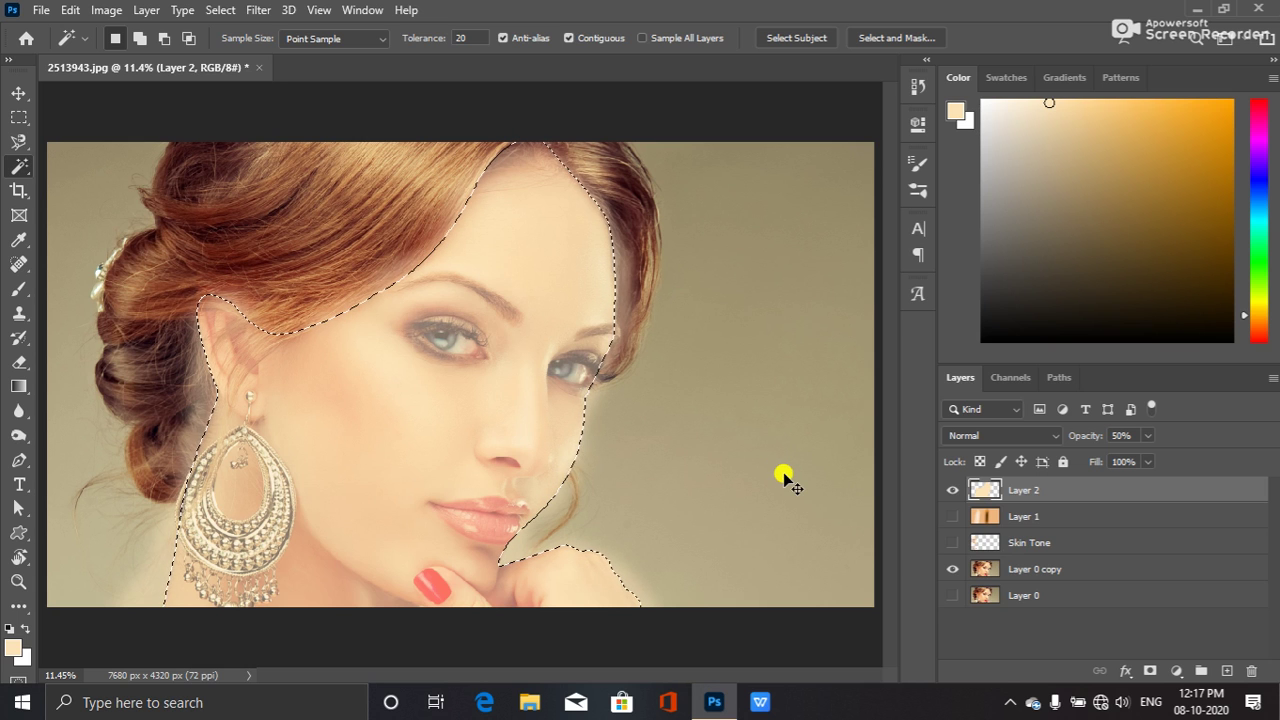
pyautogui.hotkey('ctrl', 'shift', 'i')
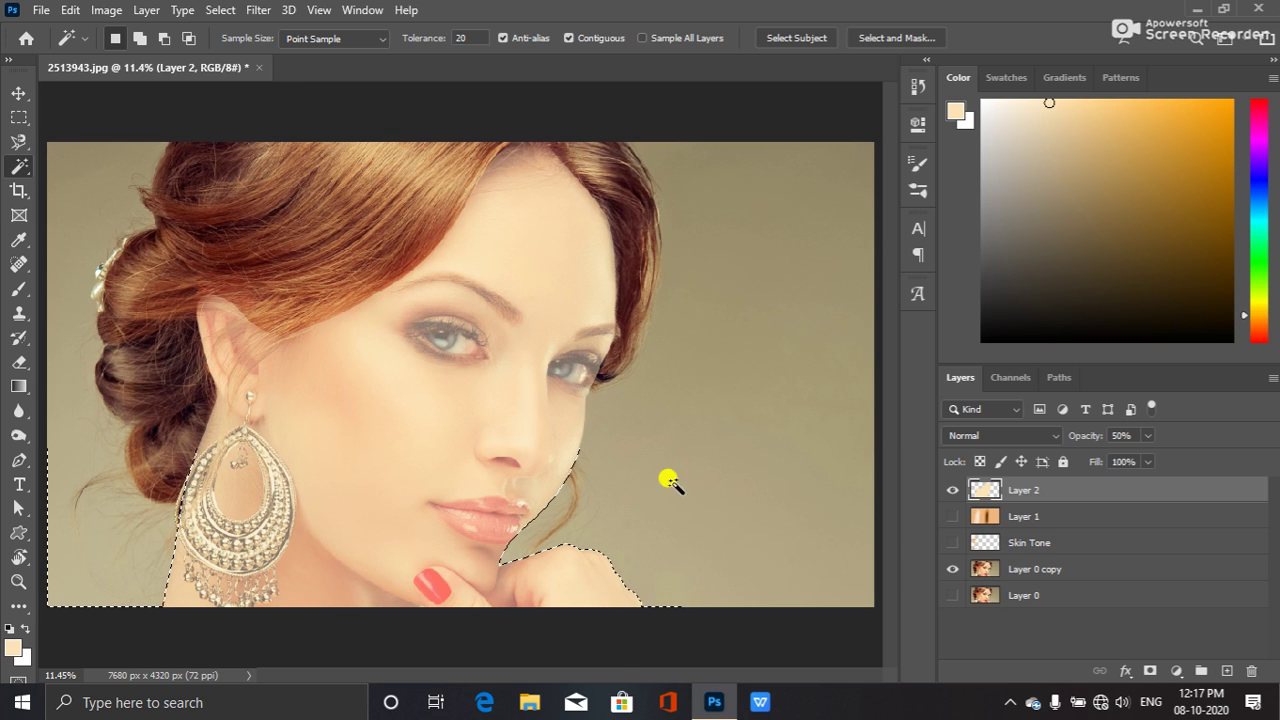
pyautogui.hotkey('ctrl', 'd')
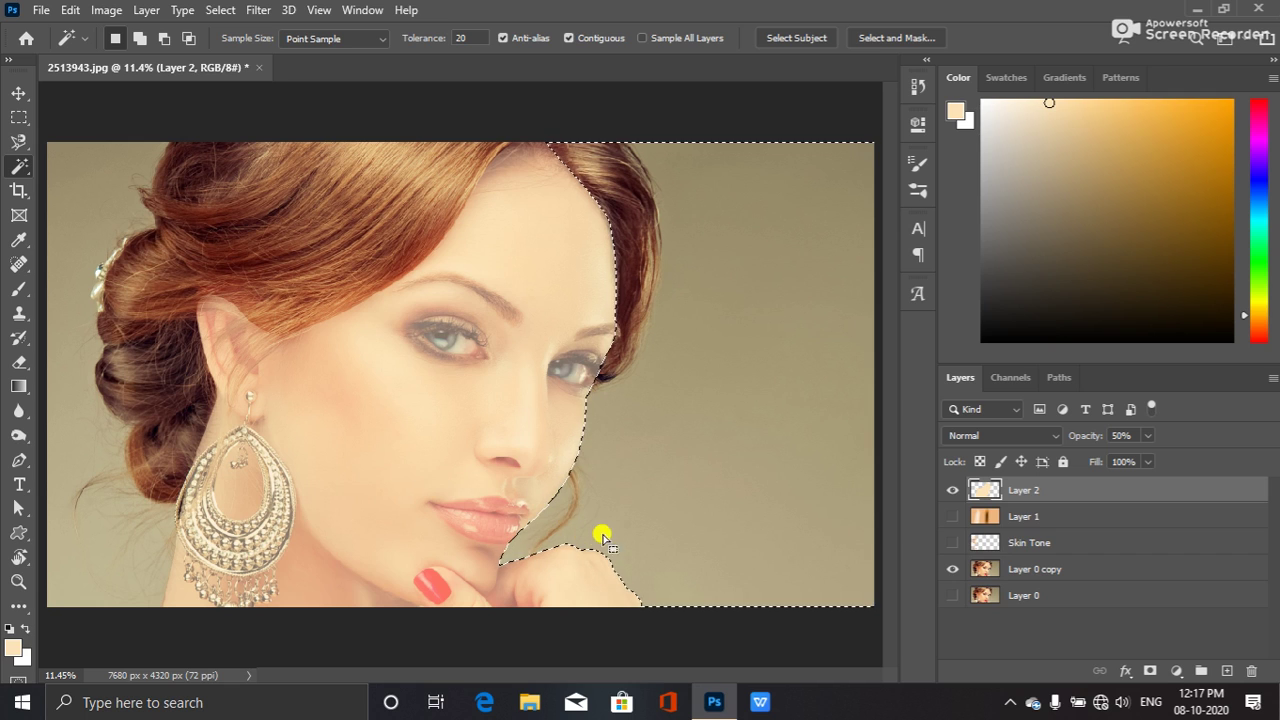
# - Set Layer 2's opacity to 68%
pyautogui.click(1148, 435)
pyautogui.moveTo(1143, 458); pyautogui.dragTo(1272, 462)
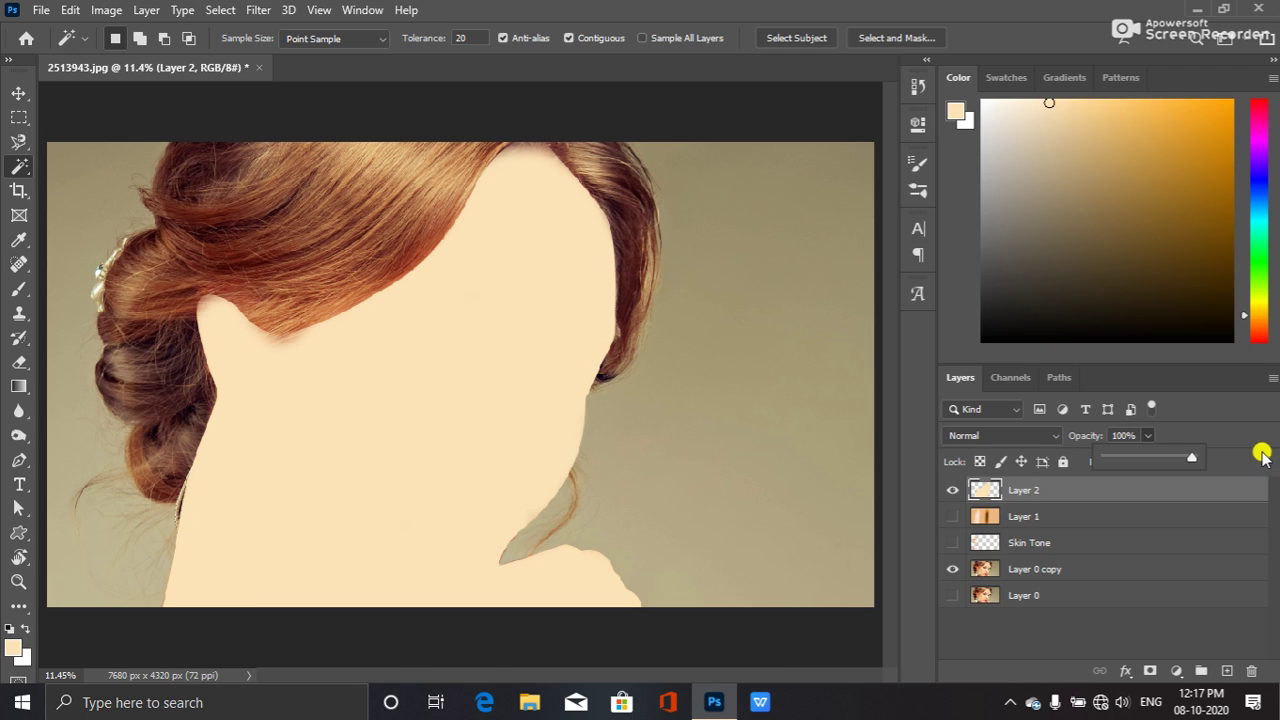
pyautogui.moveTo(1190, 458); pyautogui.dragTo(1167, 460)
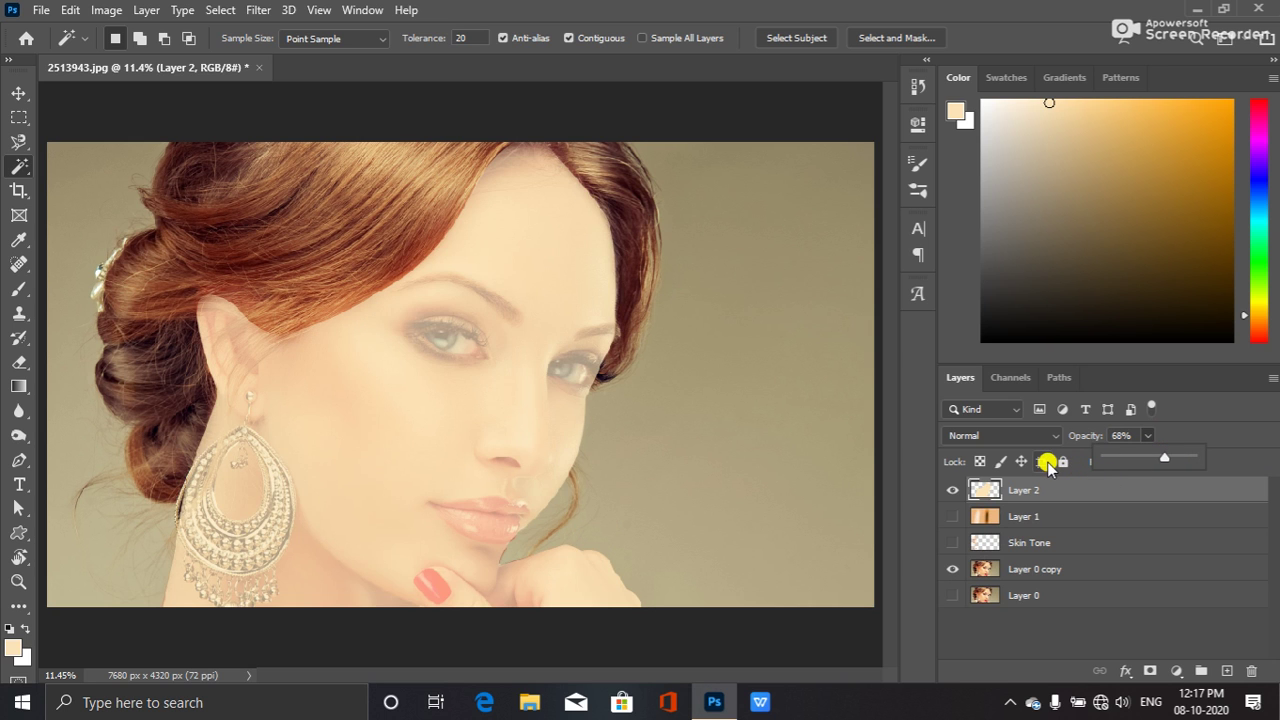
pyautogui.scroll(3, 465, 303)
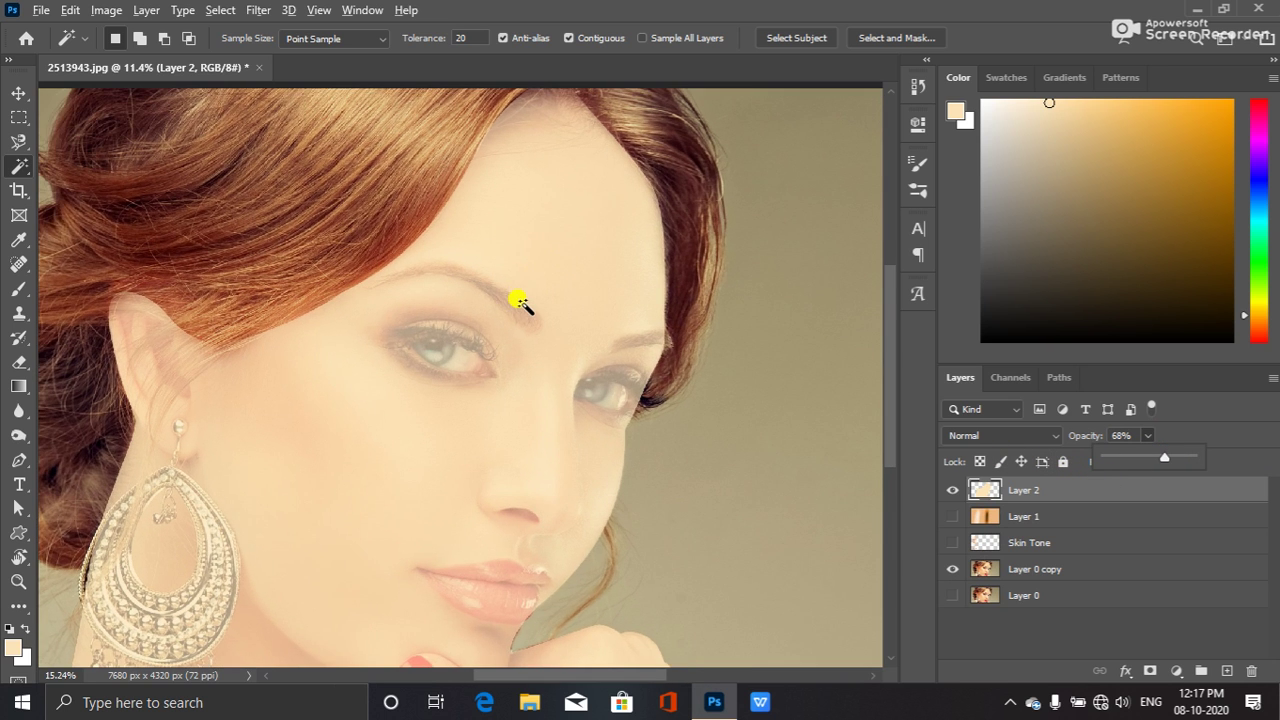
pyautogui.scroll(1, 436, 388)
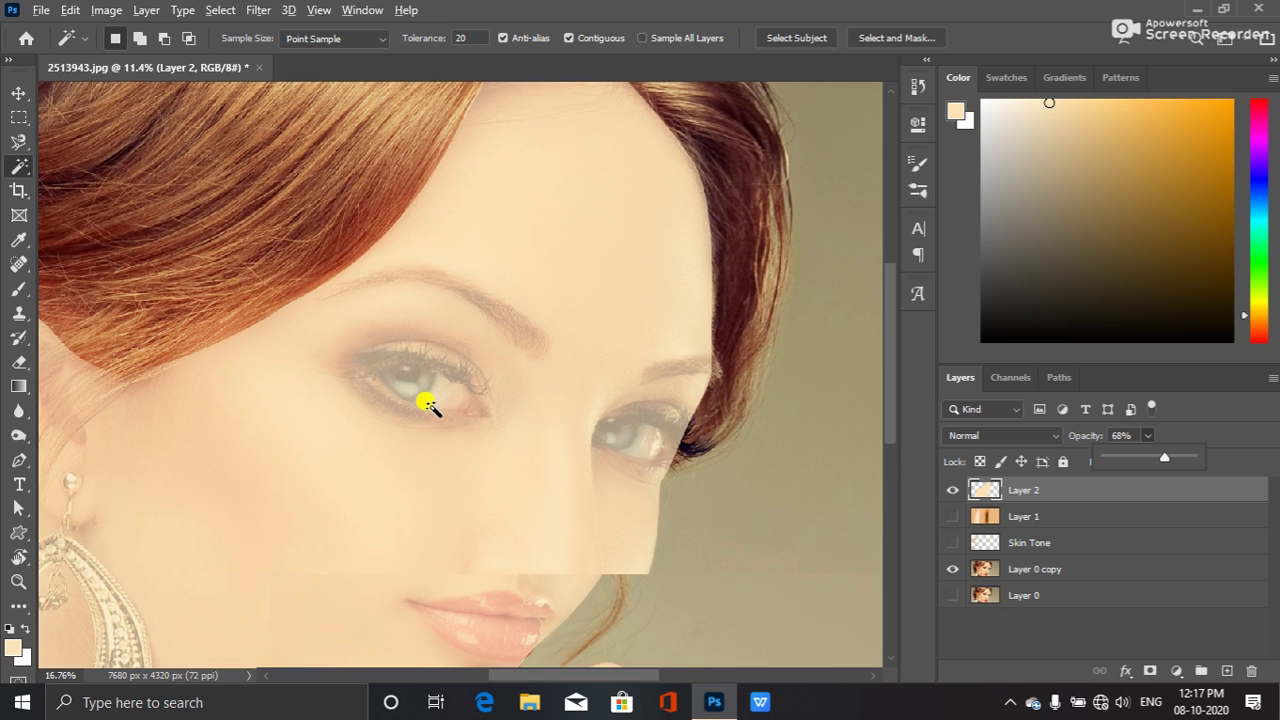
pyautogui.scroll(1, 427, 403)
pyautogui.scroll(1, 405, 425)
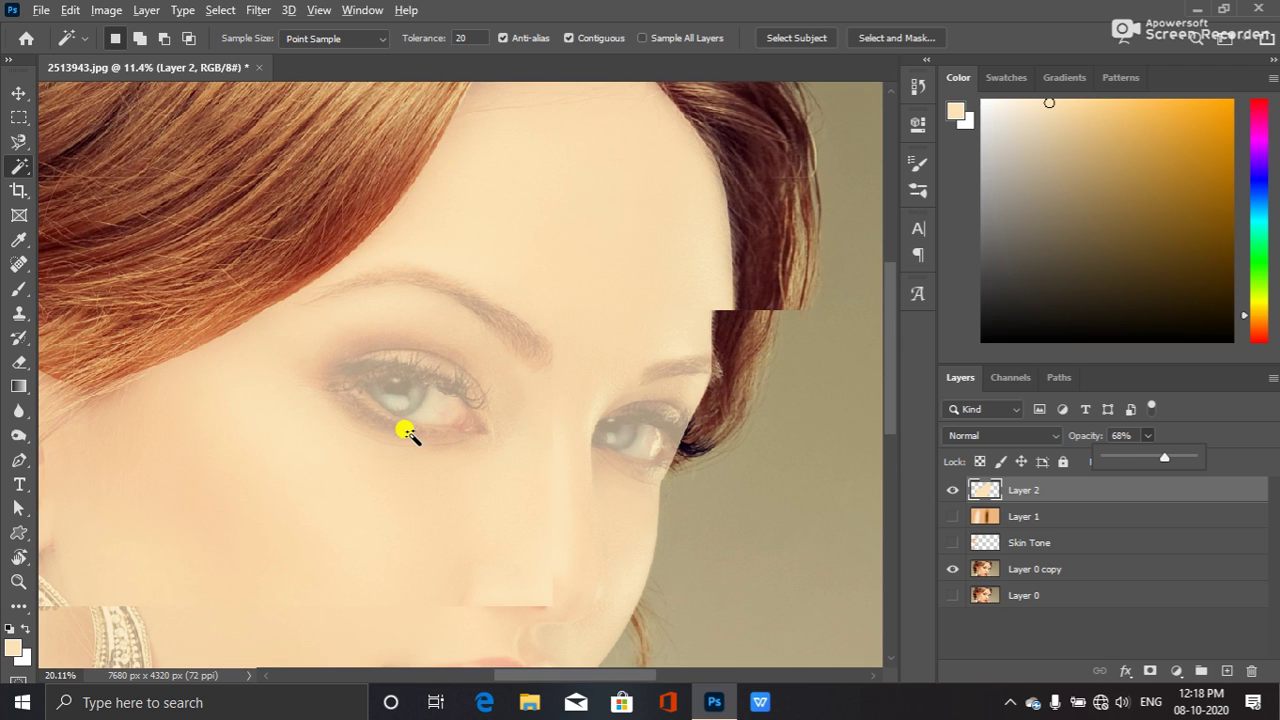
pyautogui.scroll(1, 400, 436)
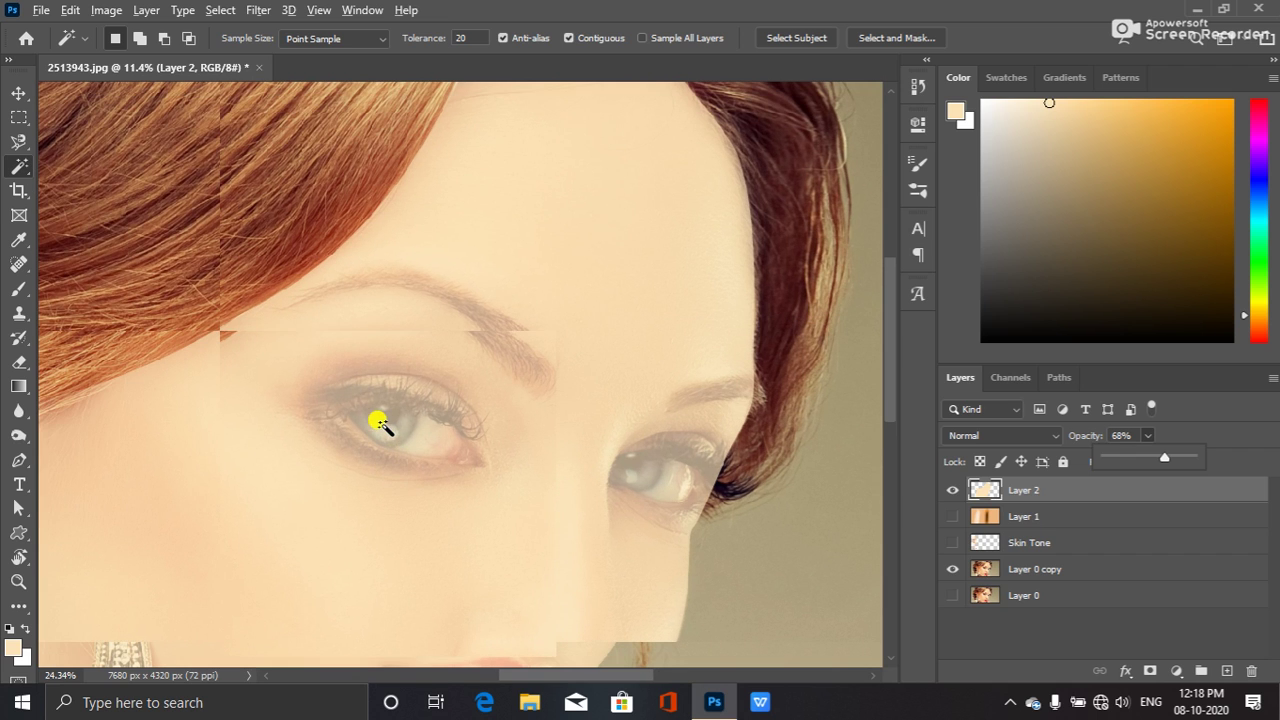
pyautogui.moveTo(499, 317); pyautogui.dragTo(395, 385)
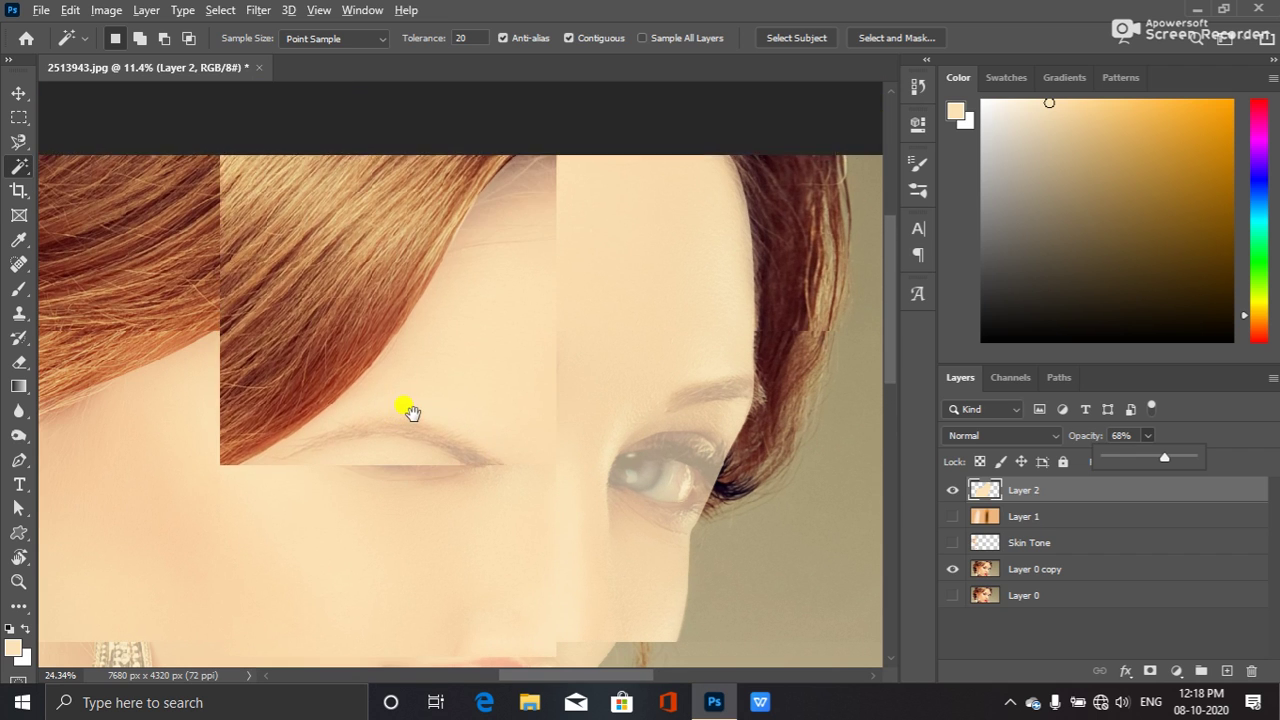
pyautogui.moveTo(634, 511); pyautogui.dragTo(634, 512)
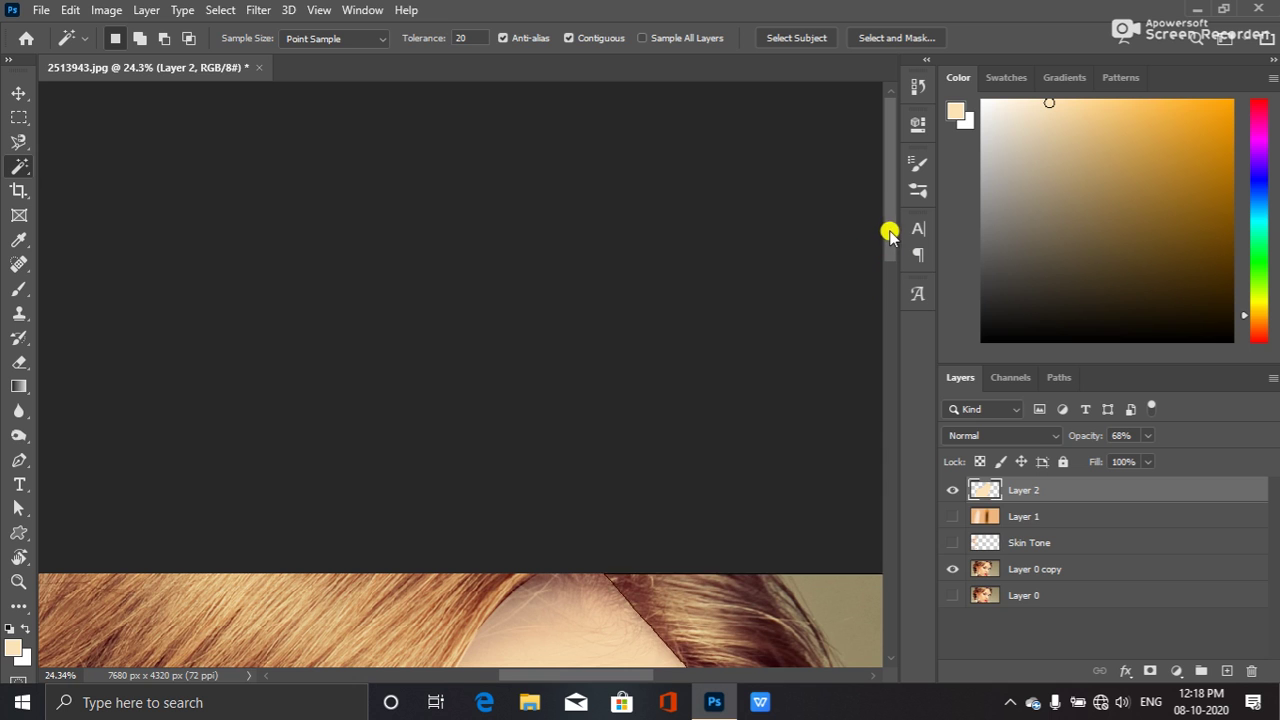
pyautogui.moveTo(889, 229); pyautogui.dragTo(879, 405)
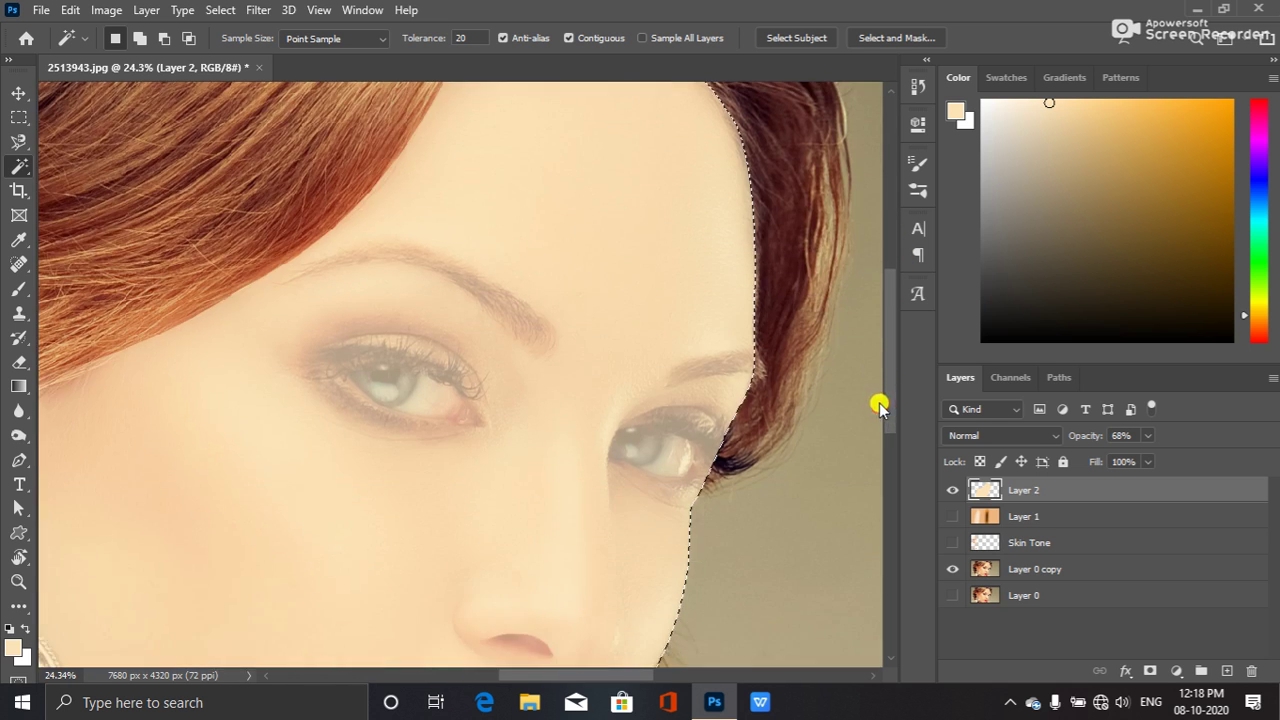
pyautogui.hotkey('ctrl', 'd')
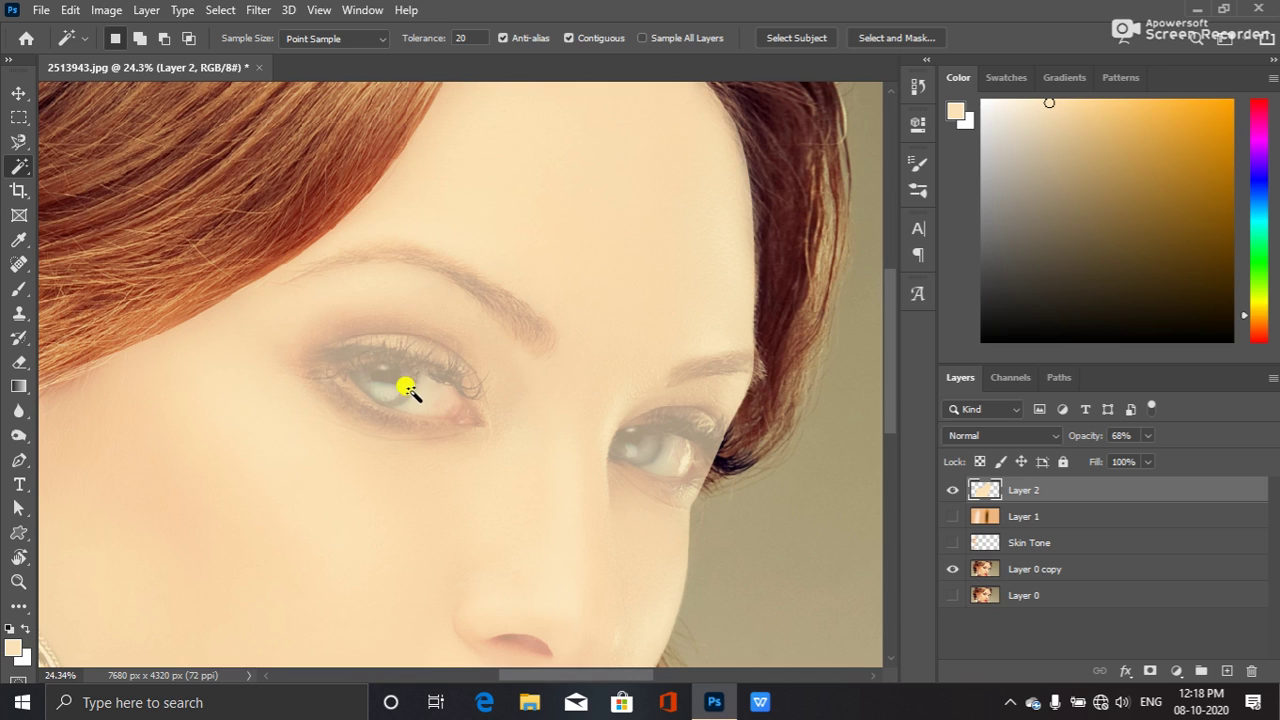
# - Erase the Layer 2 skin-tone fill over the iris, white and inner corner of the eye nearest the ear with a soft 45 px Eraser
pyautogui.click(15, 365)
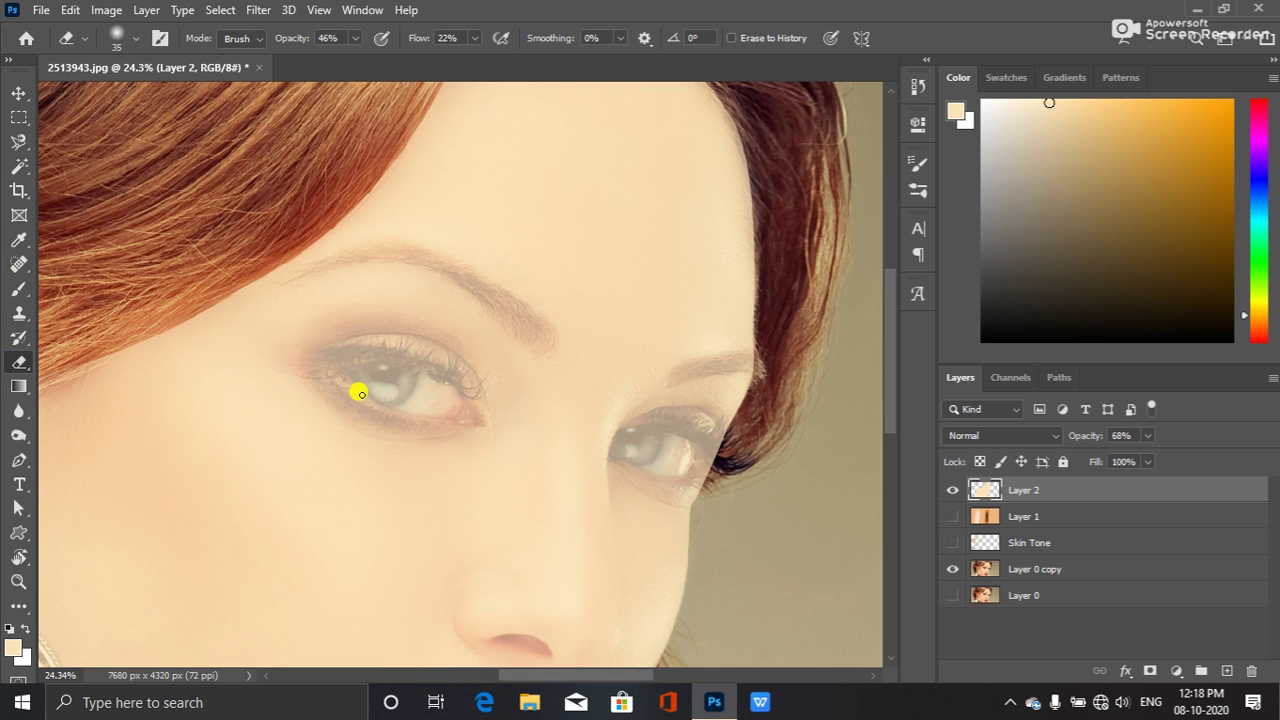
pyautogui.scroll(3, 360, 394)
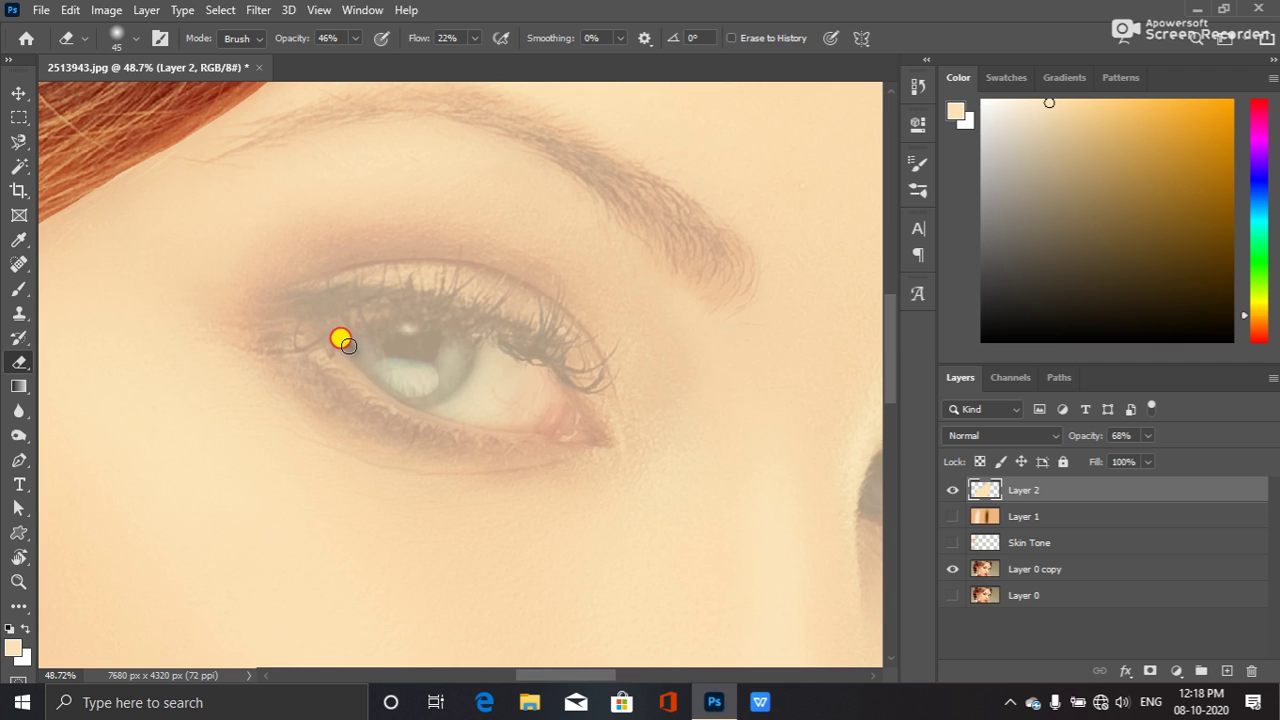
pyautogui.moveTo(363, 356)
pyautogui.mouseDown()
pyautogui.moveTo(440, 400)
pyautogui.moveTo(376, 368)
pyautogui.moveTo(452, 415)
pyautogui.moveTo(579, 418)
pyautogui.mouseUp()
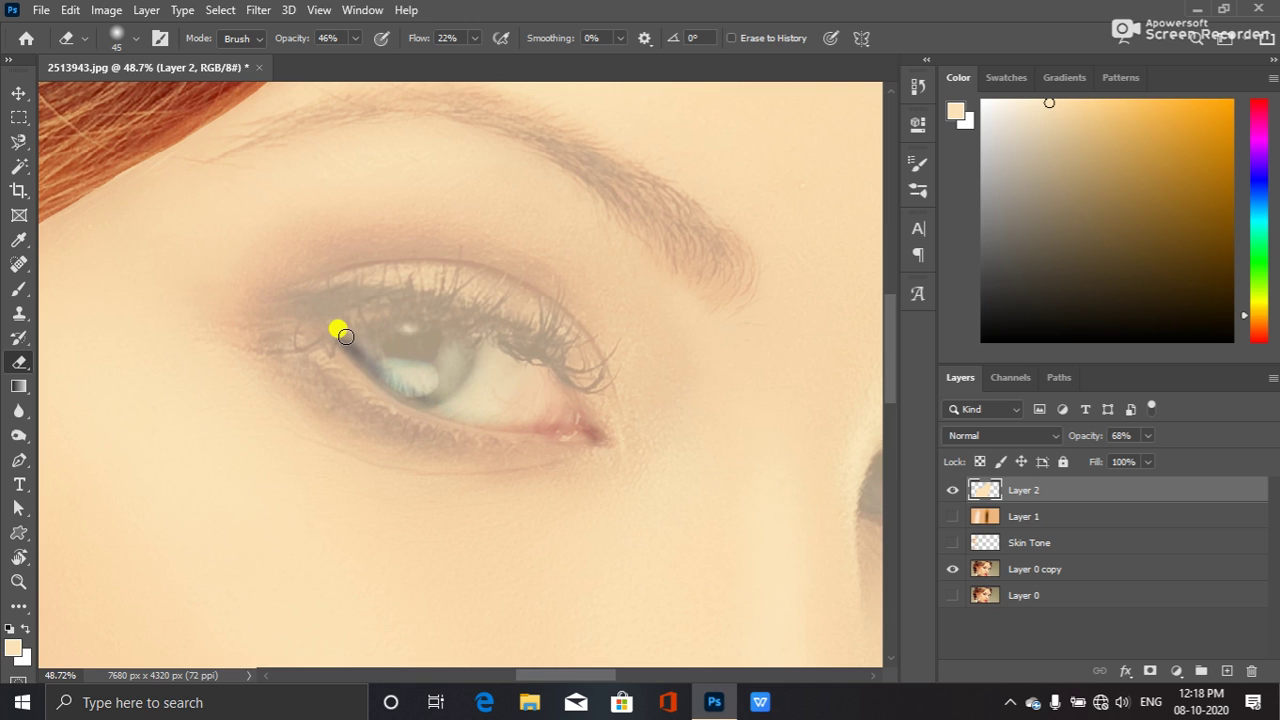
pyautogui.moveTo(345, 335)
pyautogui.mouseDown()
pyautogui.moveTo(376, 324)
pyautogui.moveTo(485, 330)
pyautogui.moveTo(550, 367)
pyautogui.moveTo(574, 421)
pyautogui.moveTo(465, 383)
pyautogui.moveTo(514, 403)
pyautogui.moveTo(462, 403)
pyautogui.moveTo(368, 350)
pyautogui.moveTo(465, 359)
pyautogui.moveTo(365, 343)
pyautogui.moveTo(460, 349)
pyautogui.moveTo(431, 351)
pyautogui.moveTo(525, 388)
pyautogui.moveTo(503, 362)
pyautogui.moveTo(370, 341)
pyautogui.moveTo(440, 345)
pyautogui.moveTo(401, 339)
pyautogui.moveTo(437, 335)
pyautogui.moveTo(359, 346)
pyautogui.moveTo(452, 398)
pyautogui.moveTo(555, 411)
pyautogui.moveTo(501, 361)
pyautogui.moveTo(561, 416)
pyautogui.moveTo(457, 398)
pyautogui.moveTo(571, 423)
pyautogui.moveTo(457, 409)
pyautogui.moveTo(506, 363)
pyautogui.moveTo(509, 394)
pyautogui.moveTo(566, 423)
pyautogui.mouseUp()
pyautogui.press(']')
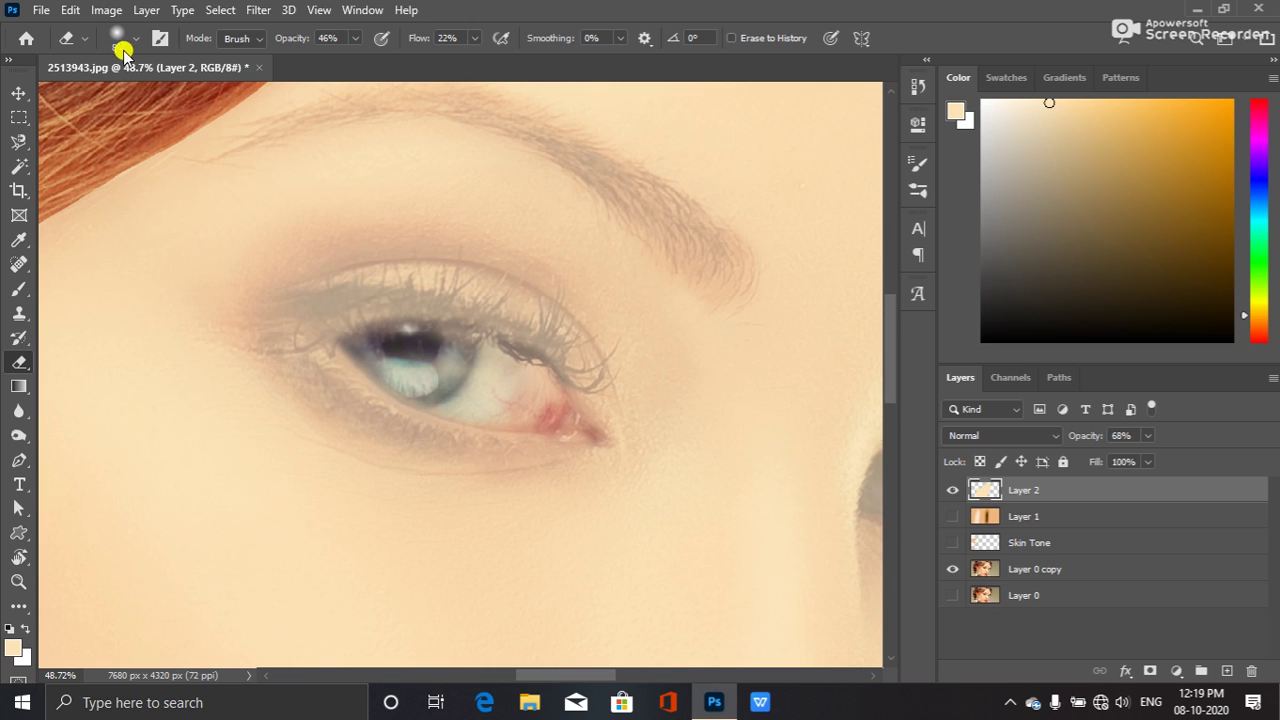
# - Switch the Eraser to the 80 px Hard Round Pressure Opacity brush and erase more of the fill over the same eye's iris and white
pyautogui.click(134, 39)
pyautogui.click(190, 288)
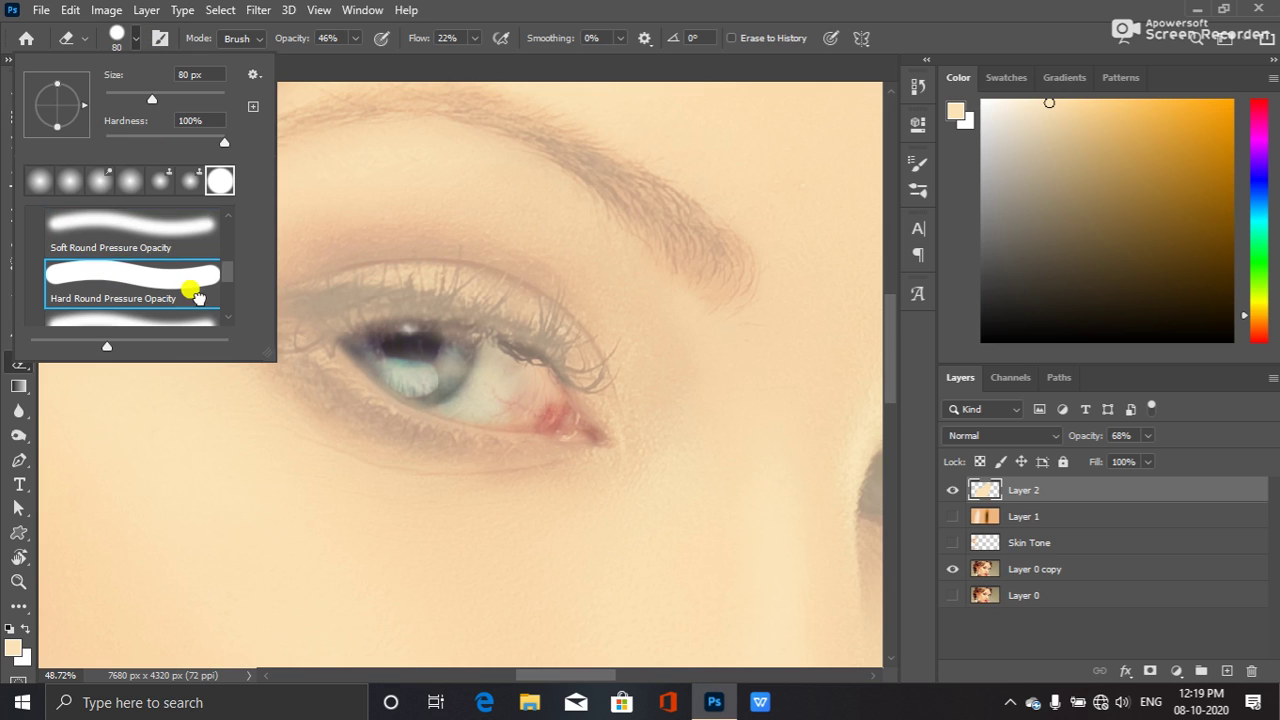
pyautogui.click(363, 345)
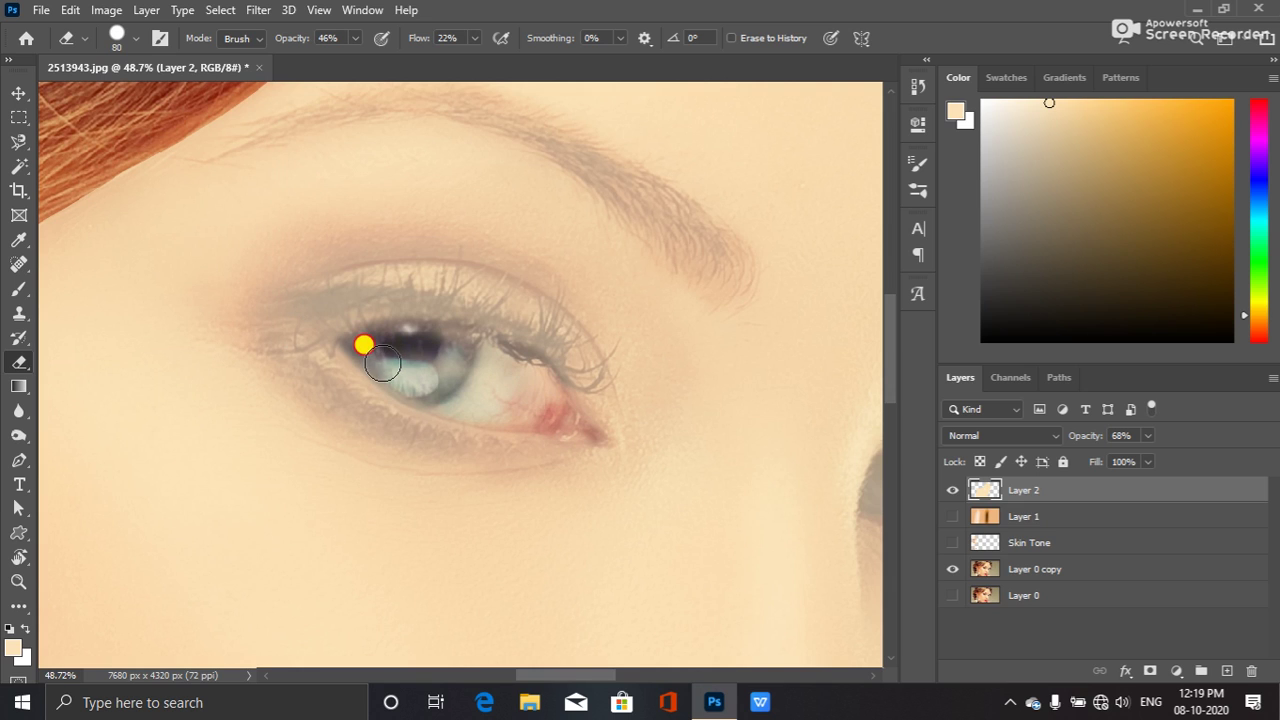
pyautogui.moveTo(364, 344)
pyautogui.mouseDown()
pyautogui.moveTo(426, 381)
pyautogui.moveTo(517, 400)
pyautogui.moveTo(536, 418)
pyautogui.moveTo(514, 424)
pyautogui.moveTo(551, 428)
pyautogui.moveTo(434, 401)
pyautogui.moveTo(557, 420)
pyautogui.moveTo(494, 366)
pyautogui.moveTo(402, 338)
pyautogui.moveTo(506, 354)
pyautogui.moveTo(553, 402)
pyautogui.moveTo(525, 380)
pyautogui.moveTo(402, 357)
pyautogui.moveTo(433, 360)
pyautogui.mouseUp()
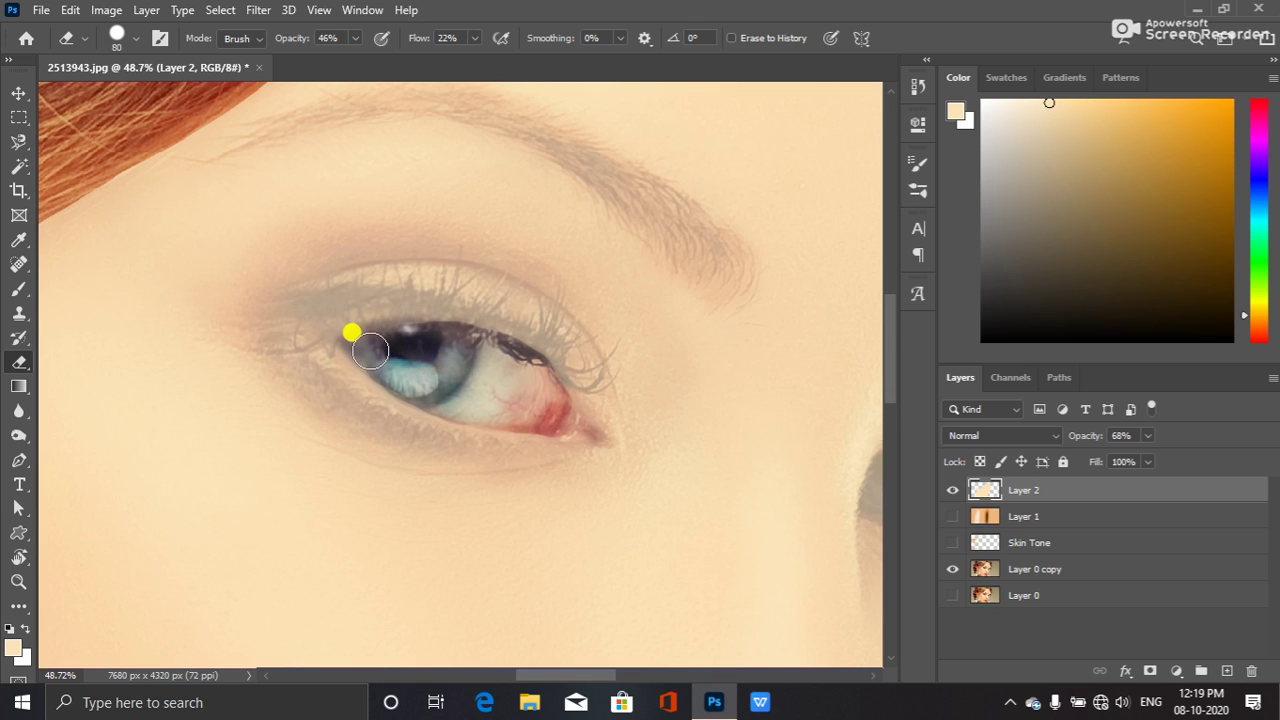
# - Reduce the Eraser to 50 px and clear the remaining fill at the eye's outer corner and along the iris beneath the upper lashes
pyautogui.press('[')
pyautogui.press('[')
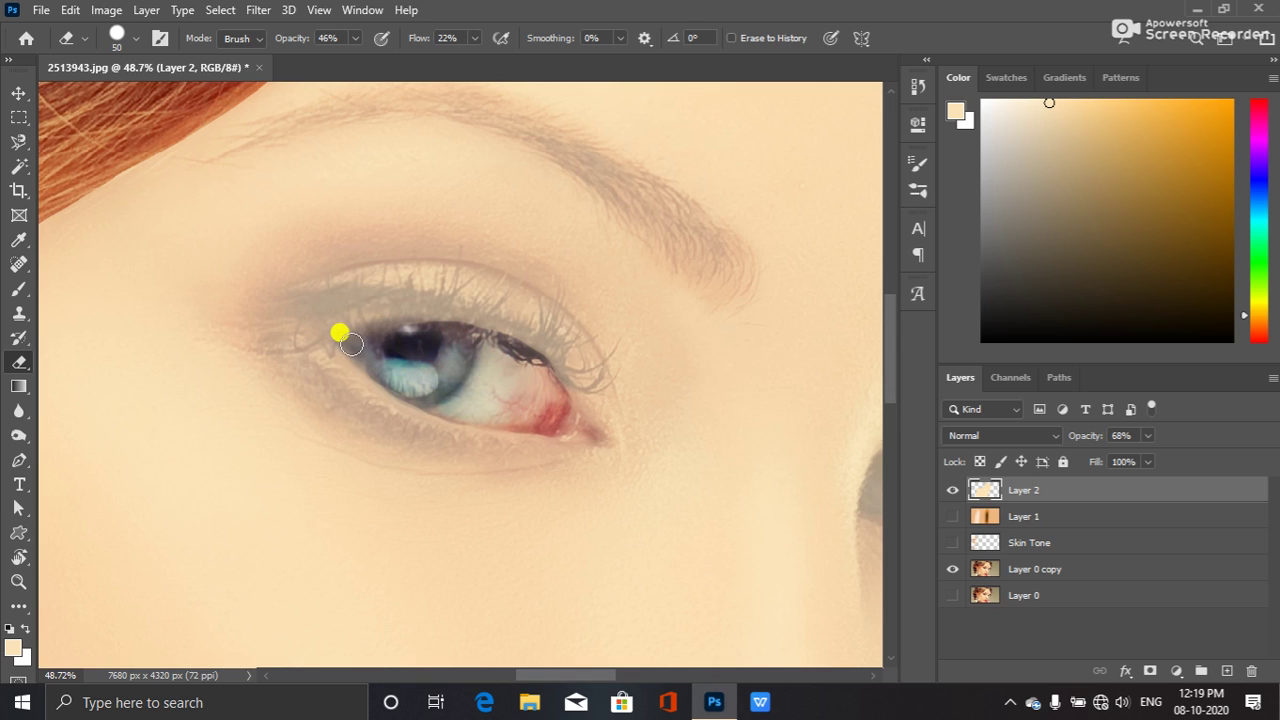
pyautogui.moveTo(348, 346)
pyautogui.mouseDown()
pyautogui.moveTo(387, 346)
pyautogui.moveTo(352, 346)
pyautogui.moveTo(427, 399)
pyautogui.moveTo(388, 372)
pyautogui.mouseUp()
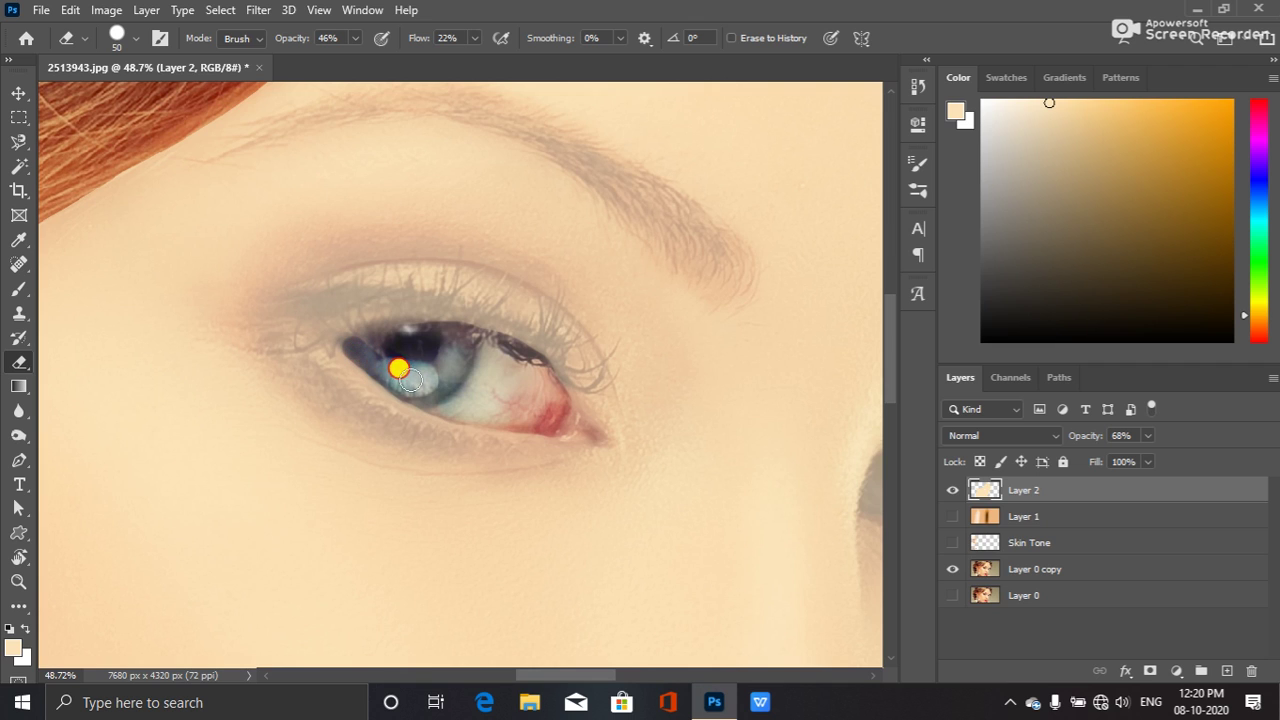
pyautogui.moveTo(411, 380)
pyautogui.mouseDown()
pyautogui.moveTo(409, 396)
pyautogui.moveTo(454, 396)
pyautogui.moveTo(474, 336)
pyautogui.moveTo(380, 318)
pyautogui.moveTo(382, 345)
pyautogui.moveTo(357, 348)
pyautogui.moveTo(446, 340)
pyautogui.moveTo(529, 378)
pyautogui.moveTo(564, 412)
pyautogui.moveTo(520, 375)
pyautogui.moveTo(449, 374)
pyautogui.moveTo(456, 338)
pyautogui.mouseUp()
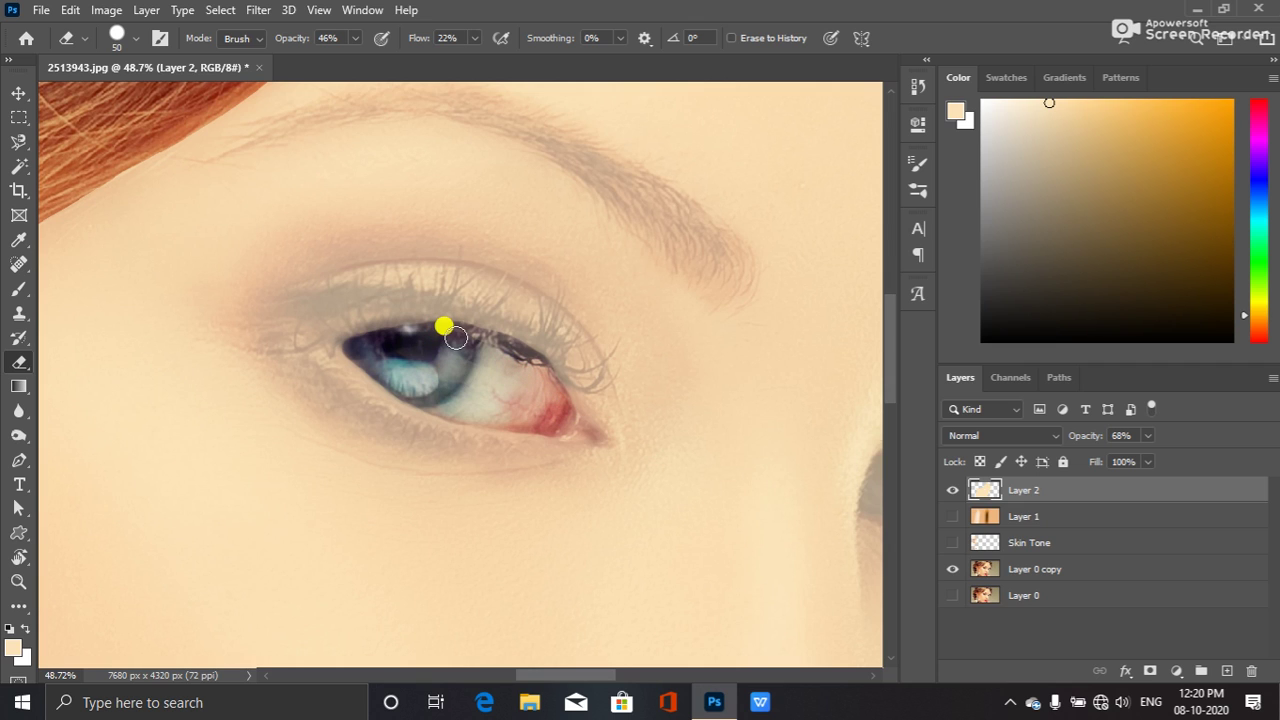
# - Set the Eraser opacity to 100% and erase the Layer 2 fill over the pupil and lower iris of the eye farther from the ear
pyautogui.moveTo(780, 473); pyautogui.dragTo(280, 427)
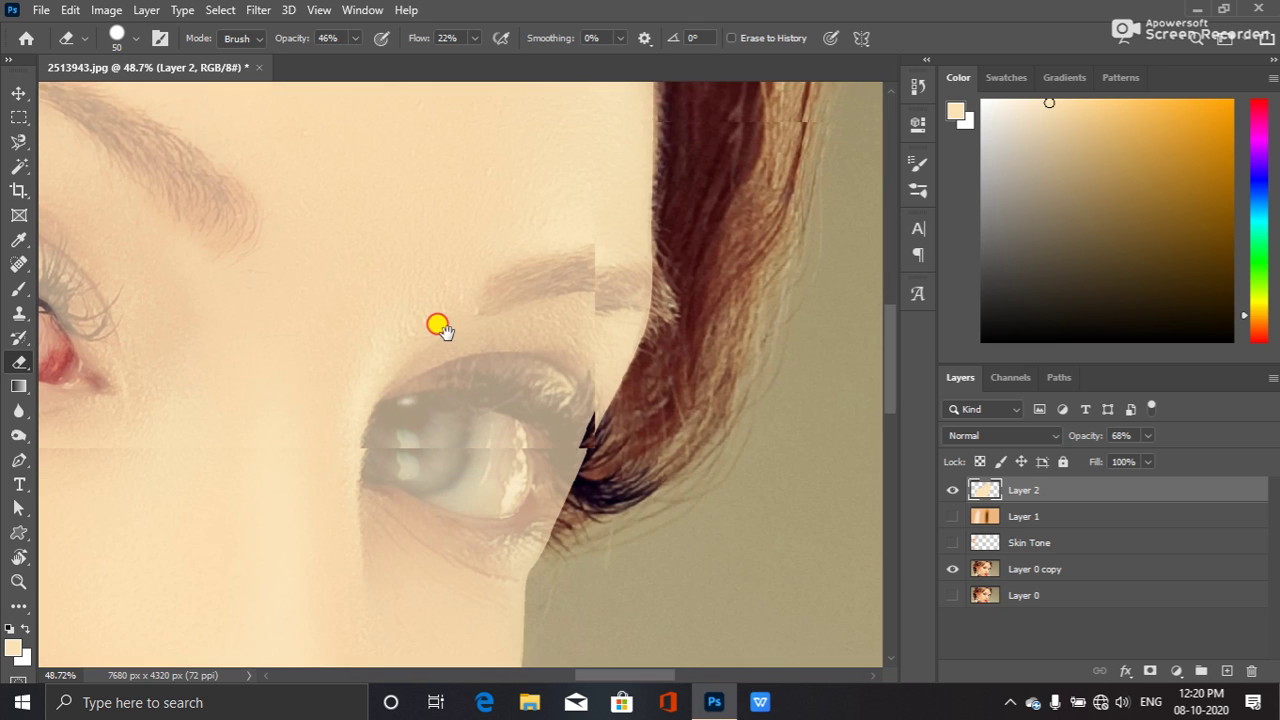
pyautogui.moveTo(446, 332); pyautogui.dragTo(447, 319)
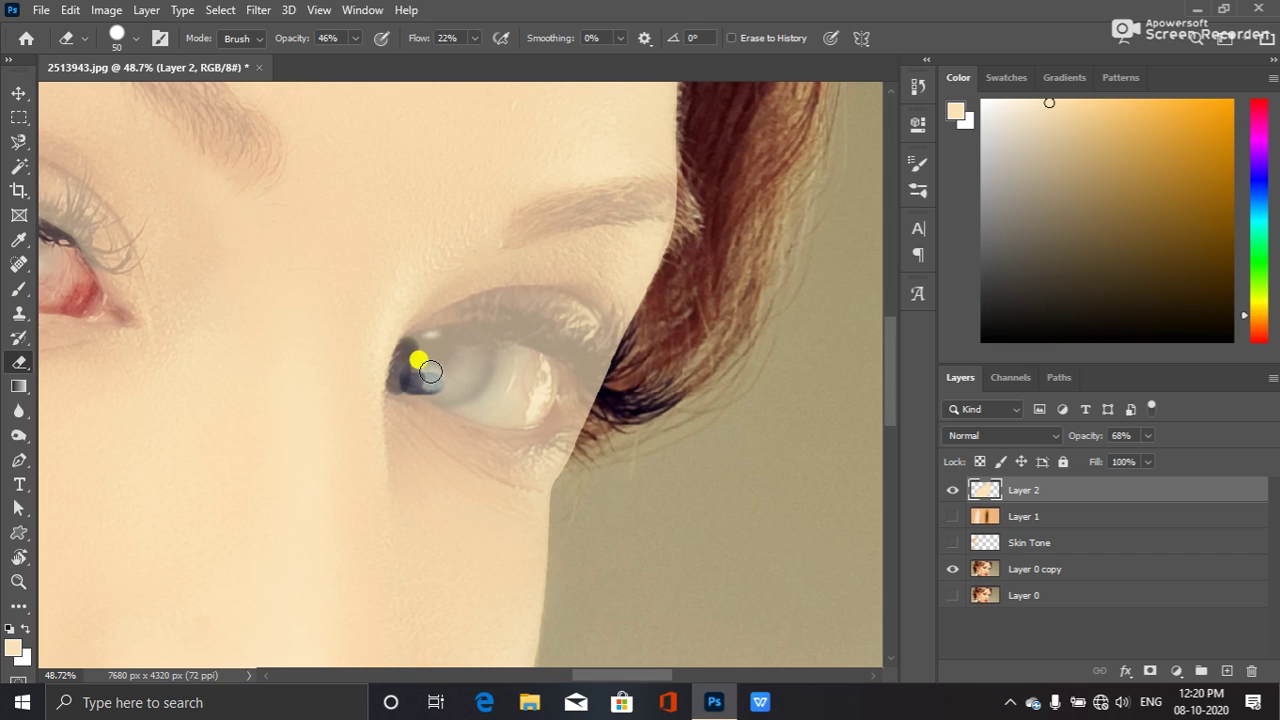
pyautogui.click(354, 39)
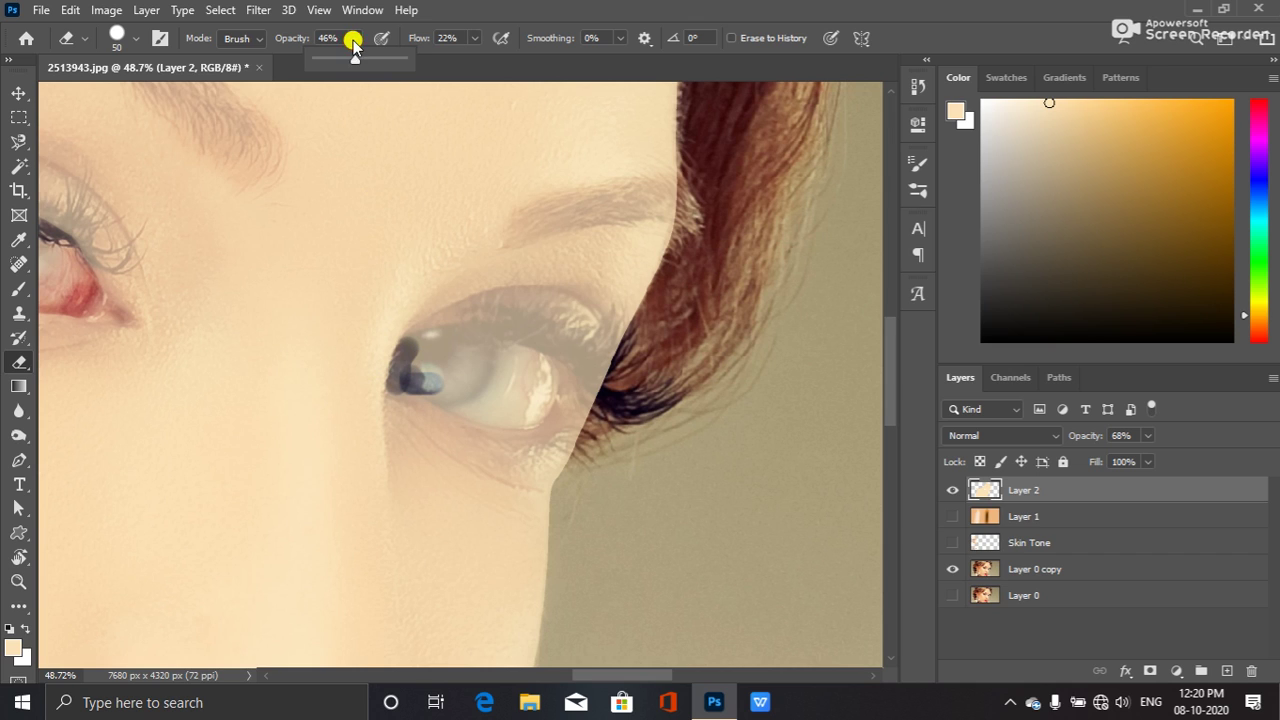
pyautogui.moveTo(356, 62); pyautogui.dragTo(460, 83)
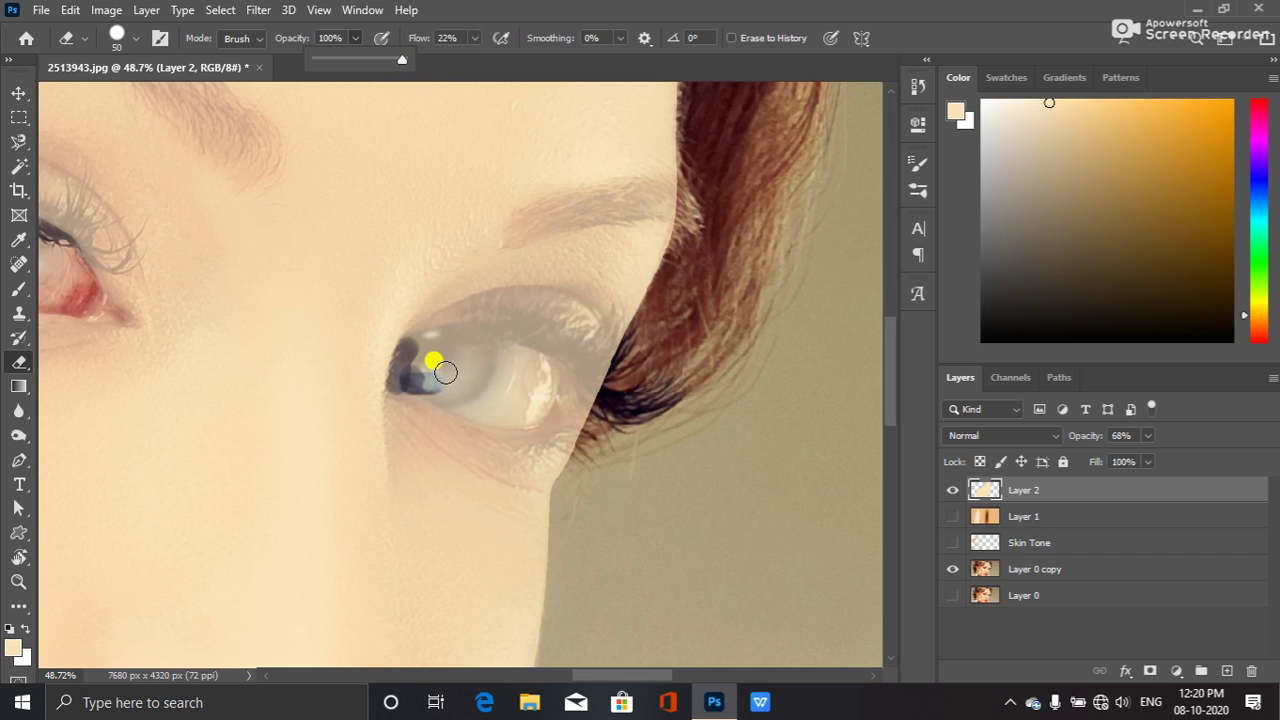
pyautogui.click(431, 377)
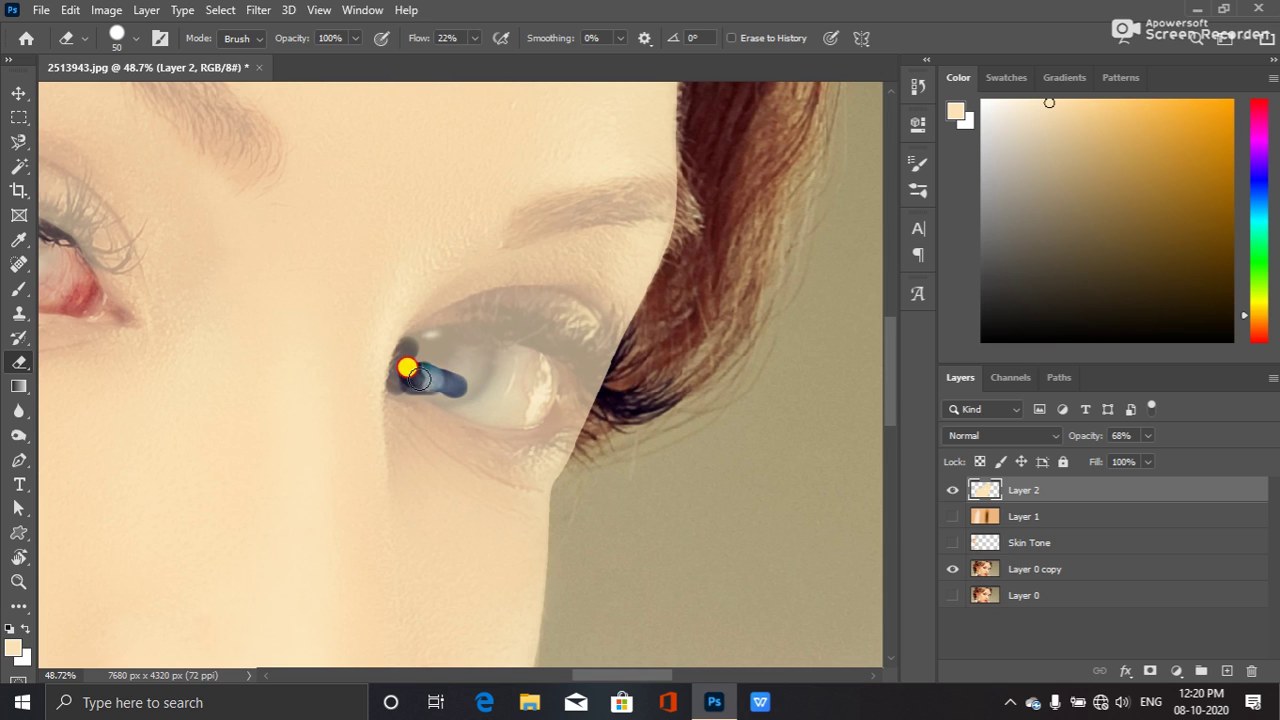
pyautogui.moveTo(399, 379)
pyautogui.mouseDown()
pyautogui.moveTo(526, 403)
pyautogui.moveTo(429, 357)
pyautogui.moveTo(409, 334)
pyautogui.moveTo(424, 332)
pyautogui.mouseUp()
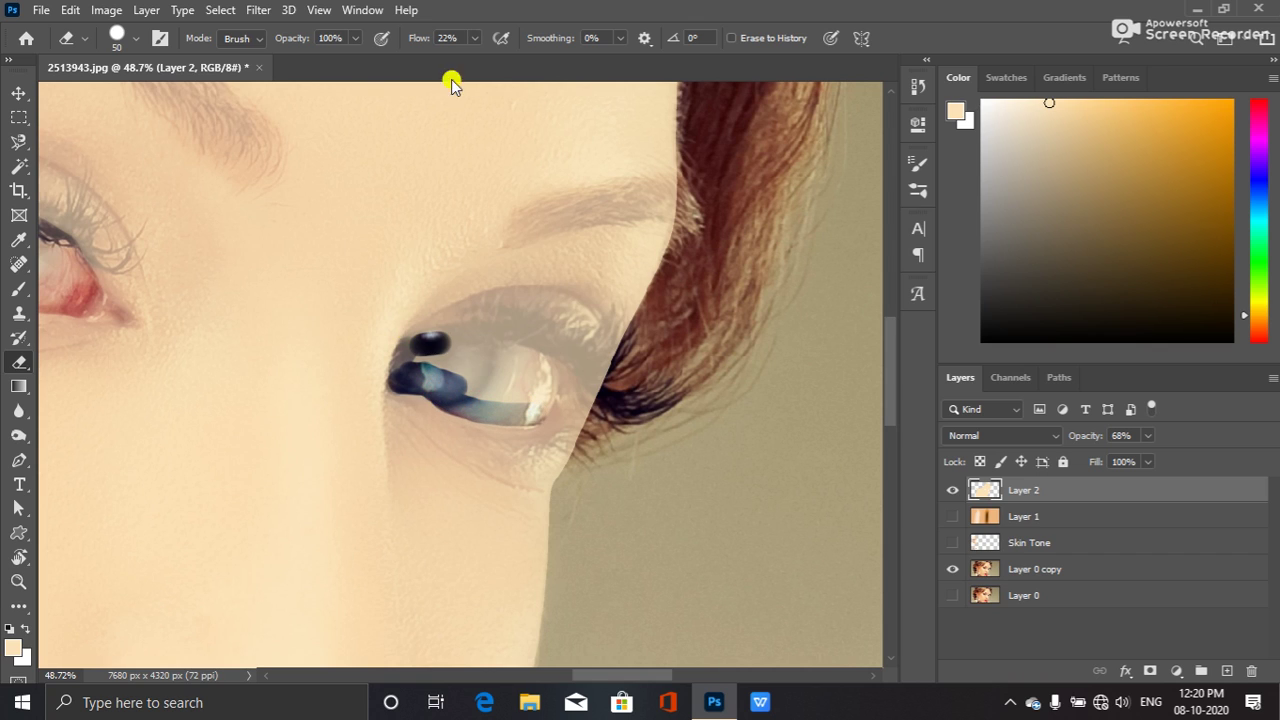
# - Raise the Eraser flow to 100% and clear the Layer 2 fill from the rest of that eye's iris and white
pyautogui.click(475, 38)
pyautogui.moveTo(481, 62); pyautogui.dragTo(566, 62)
pyautogui.moveTo(428, 338)
pyautogui.mouseDown()
pyautogui.moveTo(433, 376)
pyautogui.moveTo(488, 398)
pyautogui.moveTo(486, 381)
pyautogui.moveTo(479, 392)
pyautogui.moveTo(473, 379)
pyautogui.moveTo(480, 411)
pyautogui.moveTo(530, 408)
pyautogui.moveTo(478, 413)
pyautogui.moveTo(541, 385)
pyautogui.mouseUp()
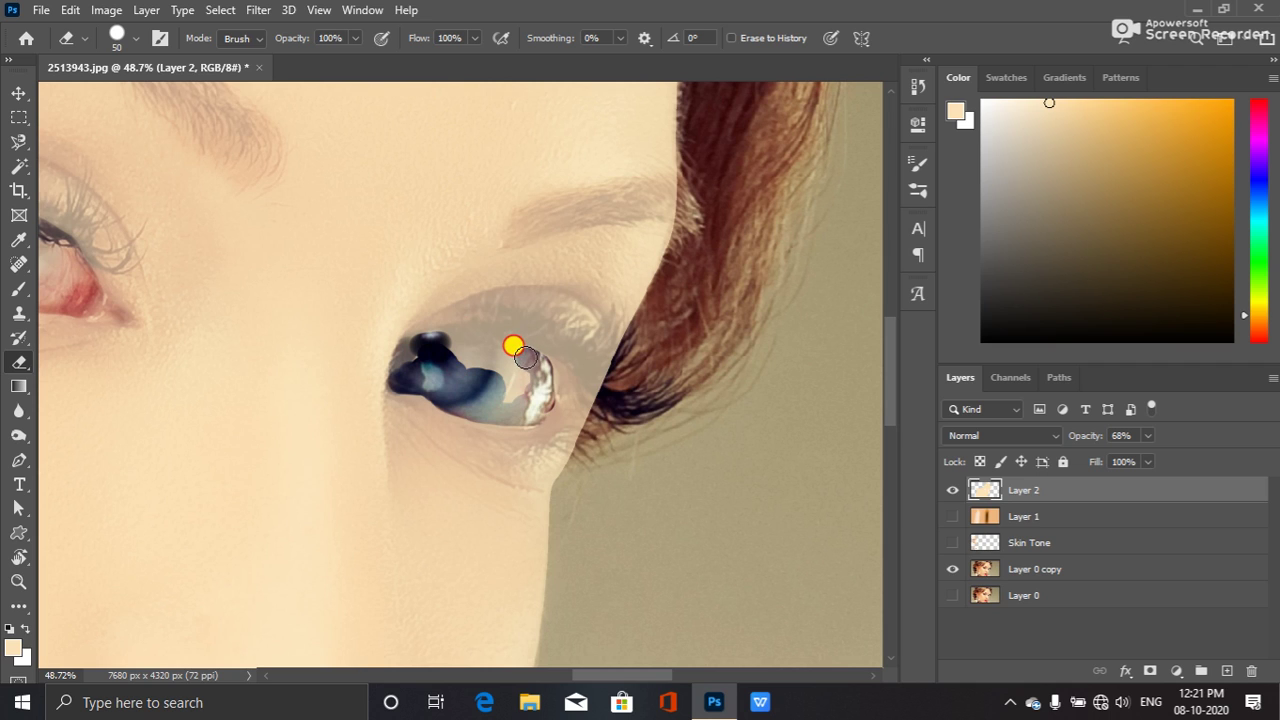
pyautogui.moveTo(507, 357)
pyautogui.mouseDown()
pyautogui.moveTo(446, 345)
pyautogui.moveTo(539, 363)
pyautogui.moveTo(544, 398)
pyautogui.moveTo(530, 411)
pyautogui.moveTo(515, 408)
pyautogui.moveTo(534, 394)
pyautogui.moveTo(514, 393)
pyautogui.moveTo(510, 371)
pyautogui.moveTo(522, 381)
pyautogui.moveTo(396, 345)
pyautogui.mouseUp()
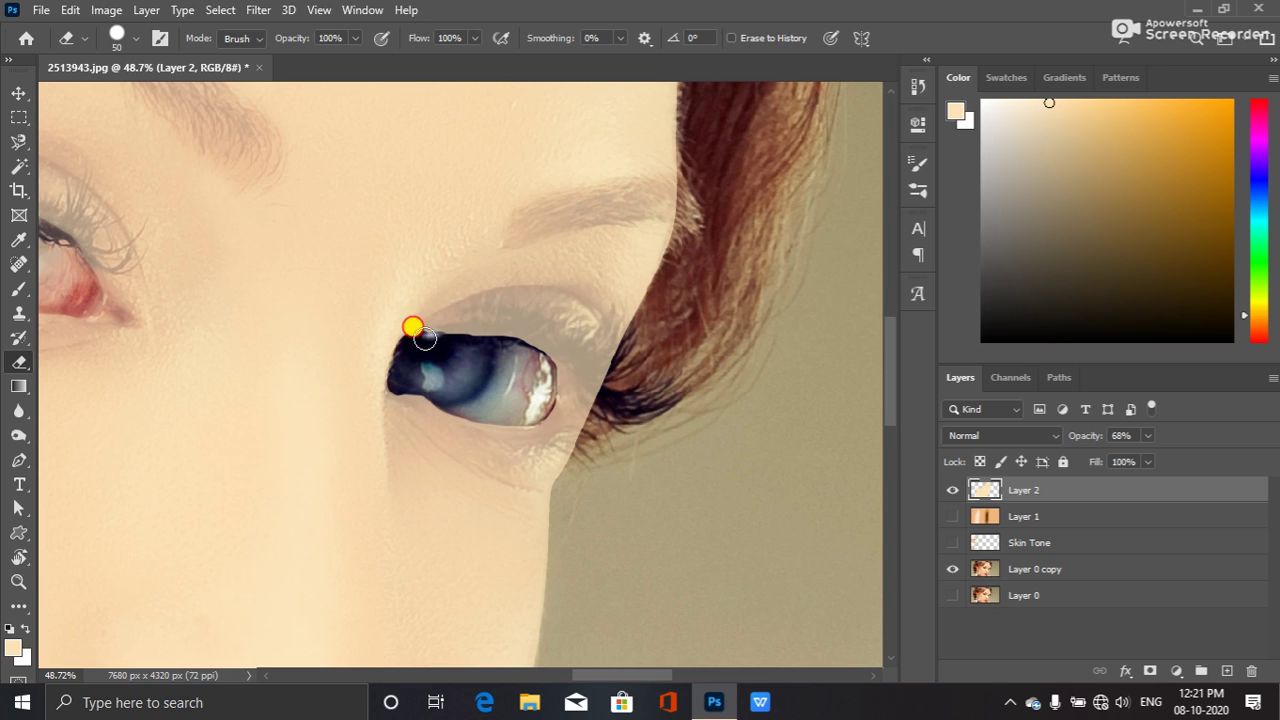
# - Refine the cleared area of the same eye, erasing leftover fill along the upper lash line and around the corner nearest the hair
pyautogui.moveTo(429, 337); pyautogui.dragTo(532, 340)
pyautogui.hotkey('ctrl', 'z')
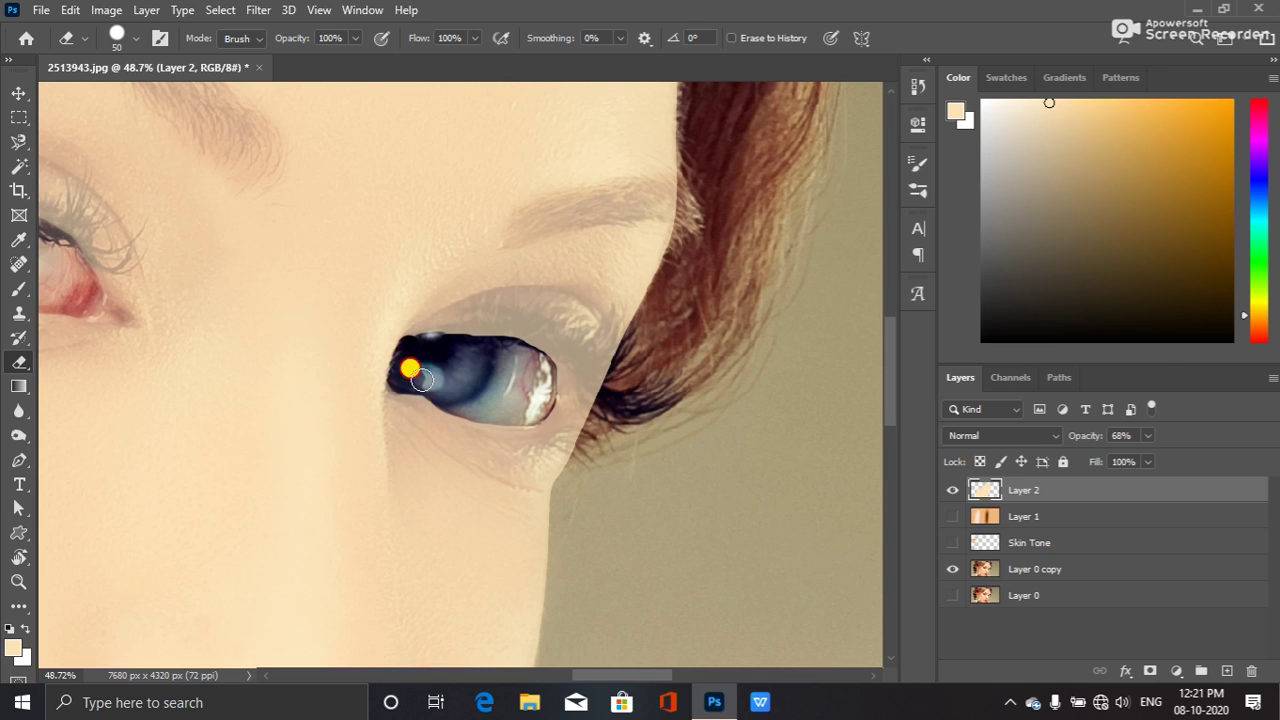
pyautogui.moveTo(422, 380)
pyautogui.mouseDown()
pyautogui.moveTo(439, 346)
pyautogui.moveTo(420, 343)
pyautogui.moveTo(489, 332)
pyautogui.moveTo(424, 342)
pyautogui.mouseUp()
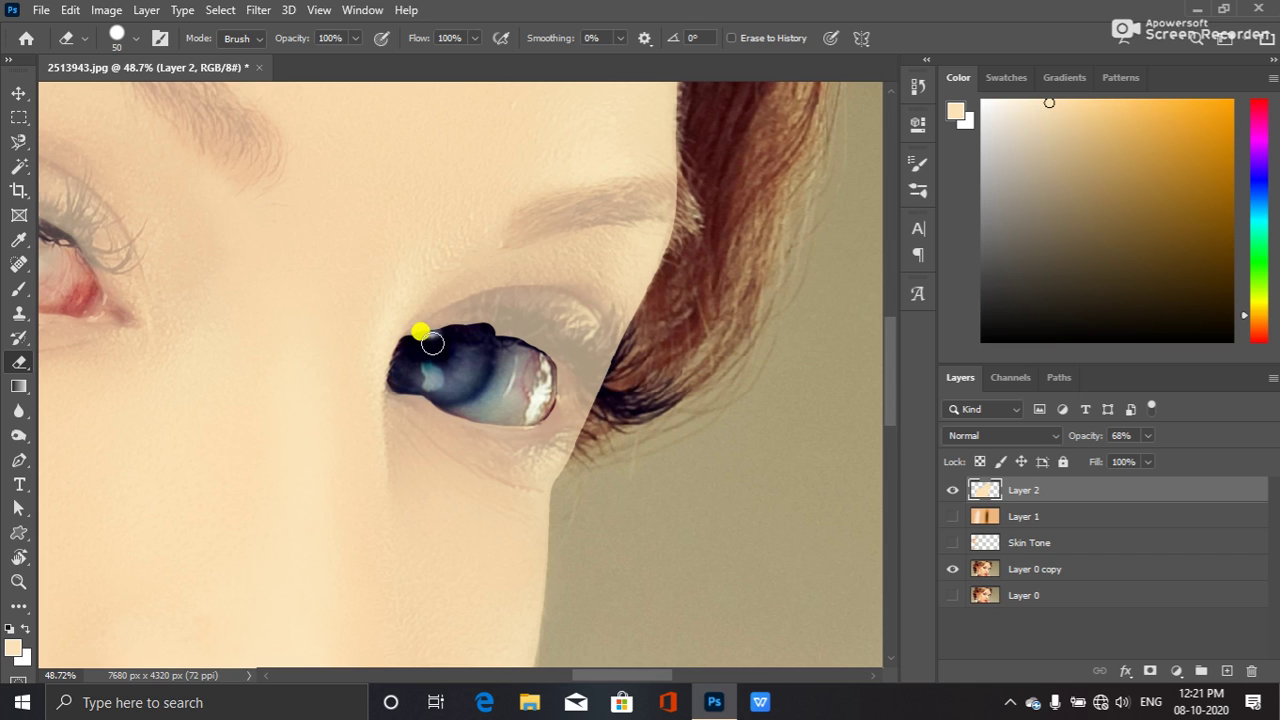
pyautogui.moveTo(441, 338)
pyautogui.mouseDown()
pyautogui.moveTo(421, 343)
pyautogui.moveTo(509, 341)
pyautogui.moveTo(532, 354)
pyautogui.moveTo(468, 326)
pyautogui.moveTo(542, 358)
pyautogui.moveTo(554, 349)
pyautogui.moveTo(477, 340)
pyautogui.mouseUp()
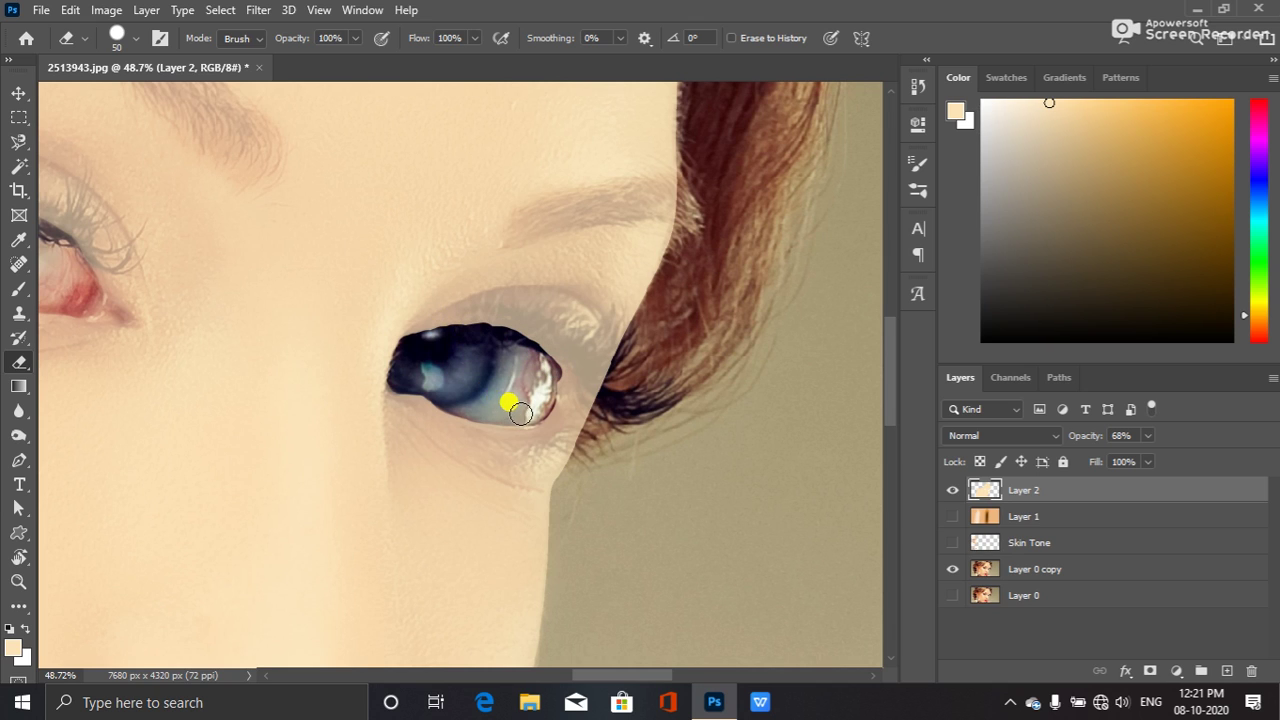
pyautogui.scroll(5, 608, 380)
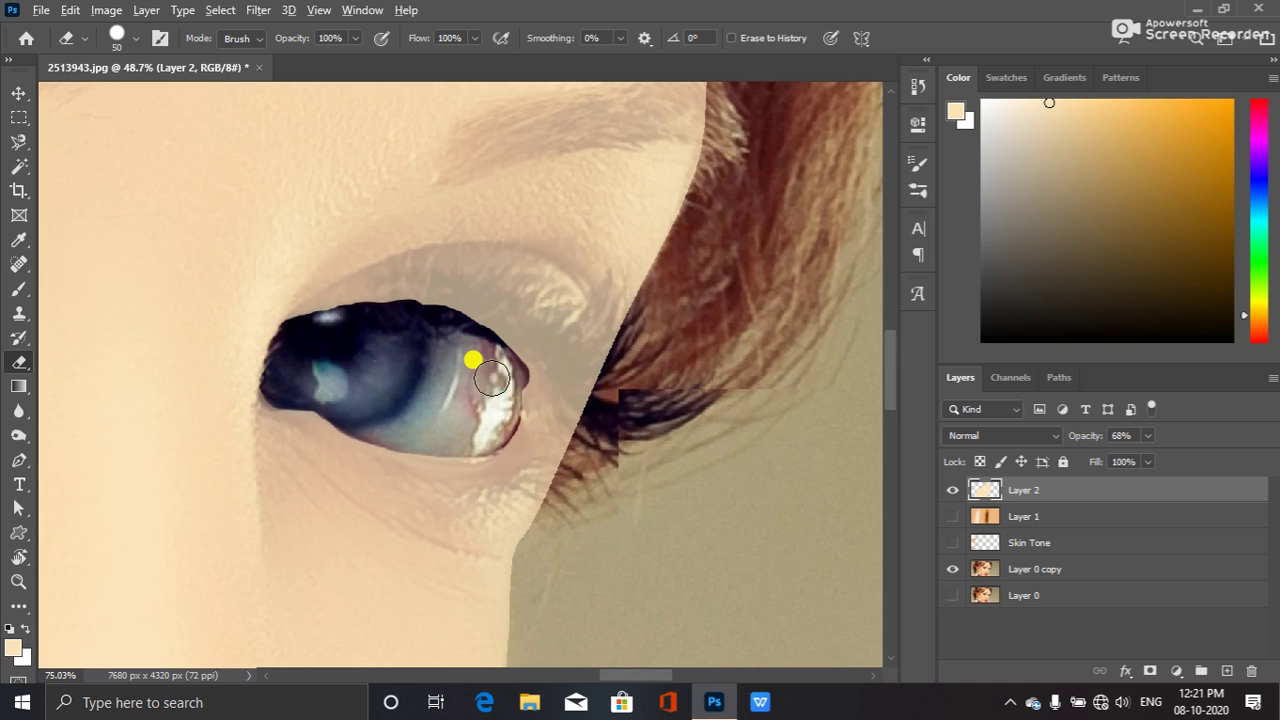
pyautogui.scroll(1, 491, 378)
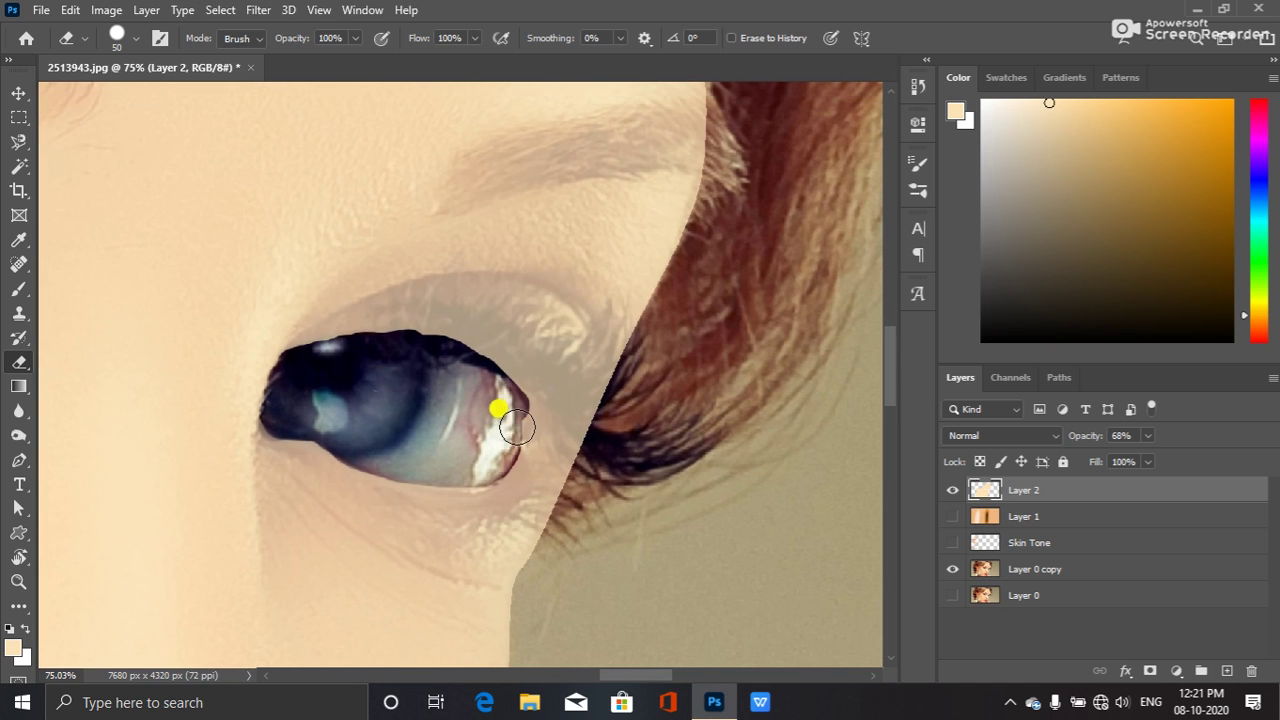
pyautogui.moveTo(506, 421)
pyautogui.mouseDown()
pyautogui.moveTo(491, 451)
pyautogui.moveTo(514, 403)
pyautogui.moveTo(503, 446)
pyautogui.moveTo(483, 460)
pyautogui.moveTo(516, 397)
pyautogui.moveTo(493, 388)
pyautogui.moveTo(510, 400)
pyautogui.moveTo(505, 366)
pyautogui.moveTo(445, 355)
pyautogui.moveTo(470, 369)
pyautogui.moveTo(408, 345)
pyautogui.moveTo(306, 360)
pyautogui.moveTo(449, 349)
pyautogui.moveTo(508, 392)
pyautogui.moveTo(426, 346)
pyautogui.mouseUp()
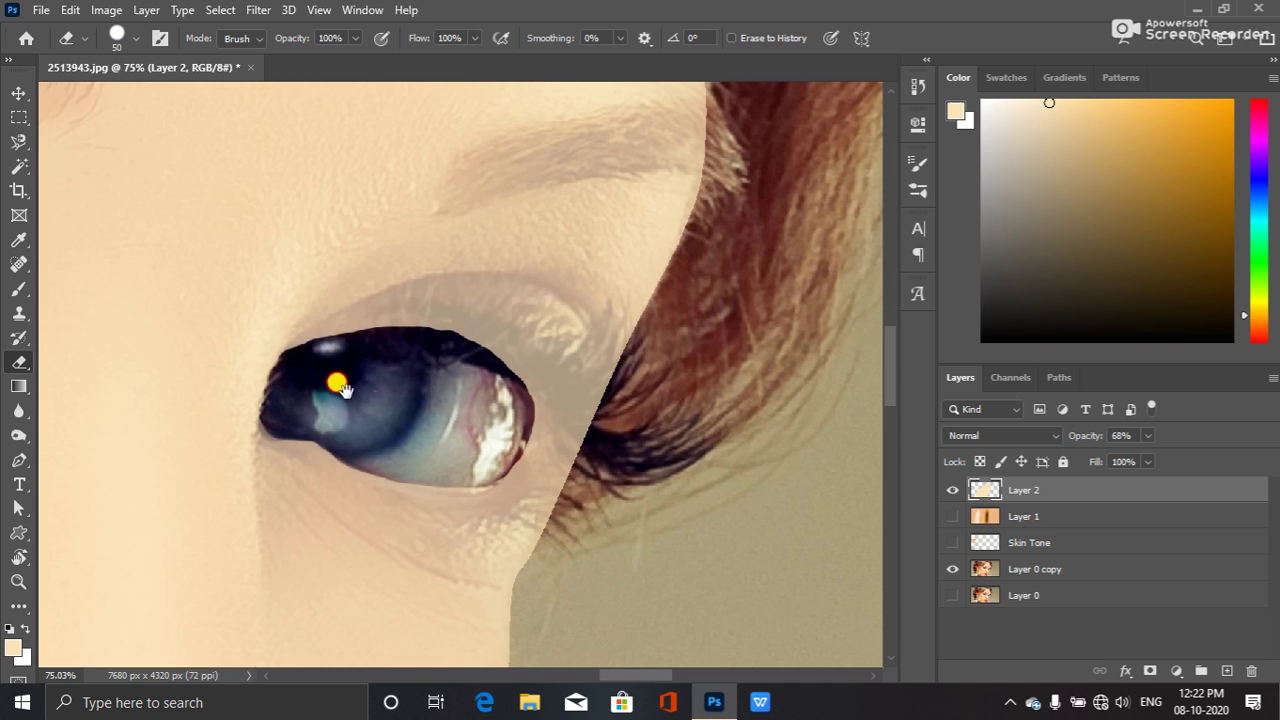
# - Return to the eye nearest the ear and erase the fill remaining over its iris, white and inner corner
pyautogui.moveTo(346, 389); pyautogui.dragTo(550, 397)
pyautogui.moveTo(369, 409)
pyautogui.mouseDown()
pyautogui.moveTo(560, 411)
pyautogui.moveTo(374, 403)
pyautogui.moveTo(449, 431)
pyautogui.mouseUp()
pyautogui.moveTo(468, 365)
pyautogui.mouseDown()
pyautogui.moveTo(453, 298)
pyautogui.moveTo(479, 360)
pyautogui.moveTo(461, 377)
pyautogui.moveTo(397, 376)
pyautogui.moveTo(130, 258)
pyautogui.moveTo(162, 261)
pyautogui.moveTo(221, 309)
pyautogui.moveTo(325, 359)
pyautogui.moveTo(393, 372)
pyautogui.moveTo(423, 357)
pyautogui.moveTo(391, 317)
pyautogui.moveTo(434, 335)
pyautogui.moveTo(383, 296)
pyautogui.moveTo(314, 299)
pyautogui.moveTo(370, 333)
pyautogui.moveTo(348, 338)
pyautogui.moveTo(388, 342)
pyautogui.moveTo(268, 313)
pyautogui.moveTo(282, 292)
pyautogui.moveTo(311, 295)
pyautogui.moveTo(240, 270)
pyautogui.moveTo(333, 273)
pyautogui.moveTo(195, 258)
pyautogui.moveTo(285, 245)
pyautogui.moveTo(366, 264)
pyautogui.moveTo(211, 251)
pyautogui.moveTo(323, 241)
pyautogui.moveTo(363, 254)
pyautogui.moveTo(343, 237)
pyautogui.moveTo(186, 251)
pyautogui.moveTo(343, 246)
pyautogui.moveTo(425, 286)
pyautogui.moveTo(369, 248)
pyautogui.moveTo(458, 298)
pyautogui.moveTo(462, 320)
pyautogui.moveTo(439, 360)
pyautogui.moveTo(397, 340)
pyautogui.moveTo(466, 106)
pyautogui.moveTo(277, 463)
pyautogui.moveTo(391, 363)
pyautogui.moveTo(394, 311)
pyautogui.moveTo(191, 332)
pyautogui.moveTo(229, 295)
pyautogui.moveTo(223, 315)
pyautogui.moveTo(244, 312)
pyautogui.moveTo(282, 341)
pyautogui.moveTo(314, 331)
pyautogui.moveTo(285, 279)
pyautogui.mouseUp()
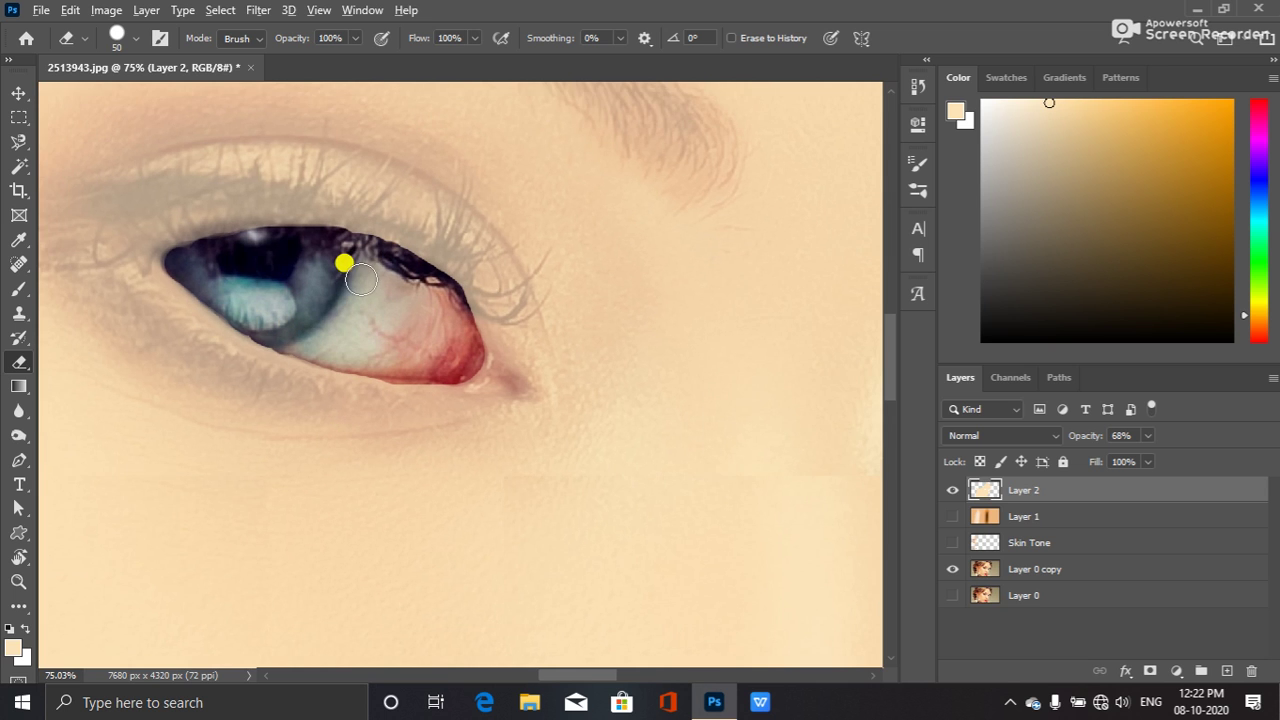
# - Examine both cleared eyes against the whole portrait and the lower face
pyautogui.scroll(-4, 375, 274)
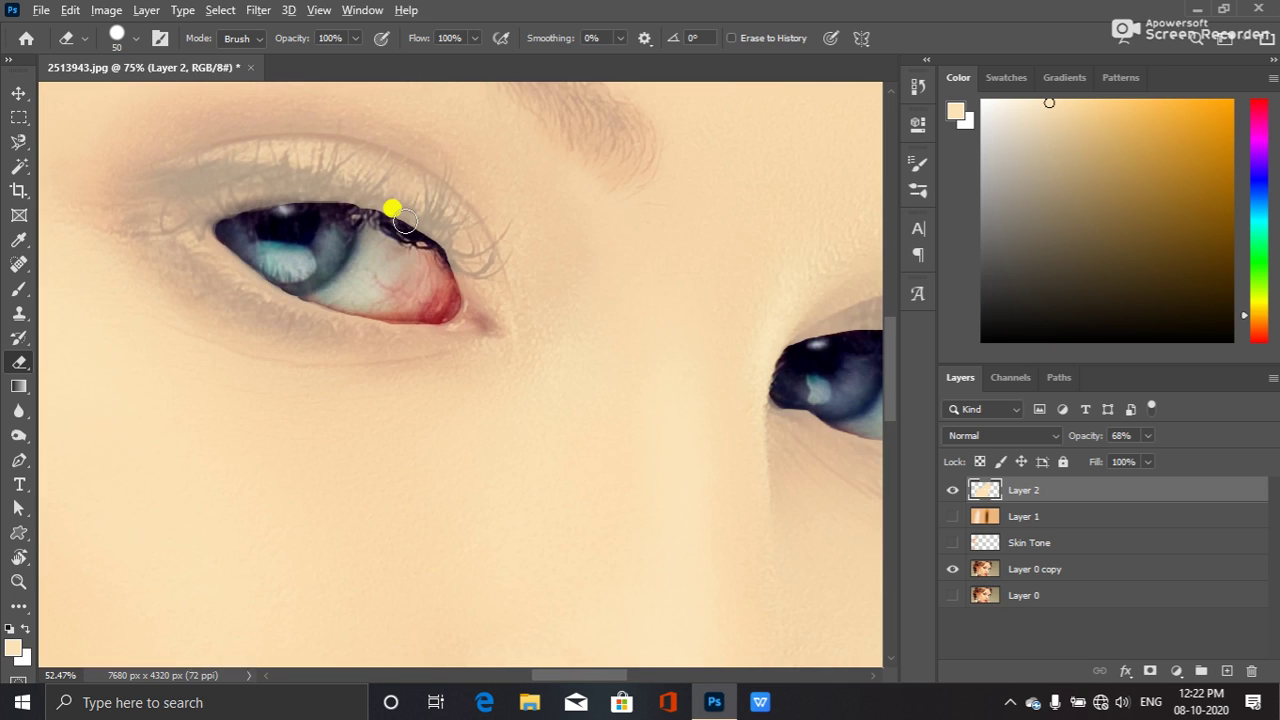
pyautogui.scroll(-5, 393, 210)
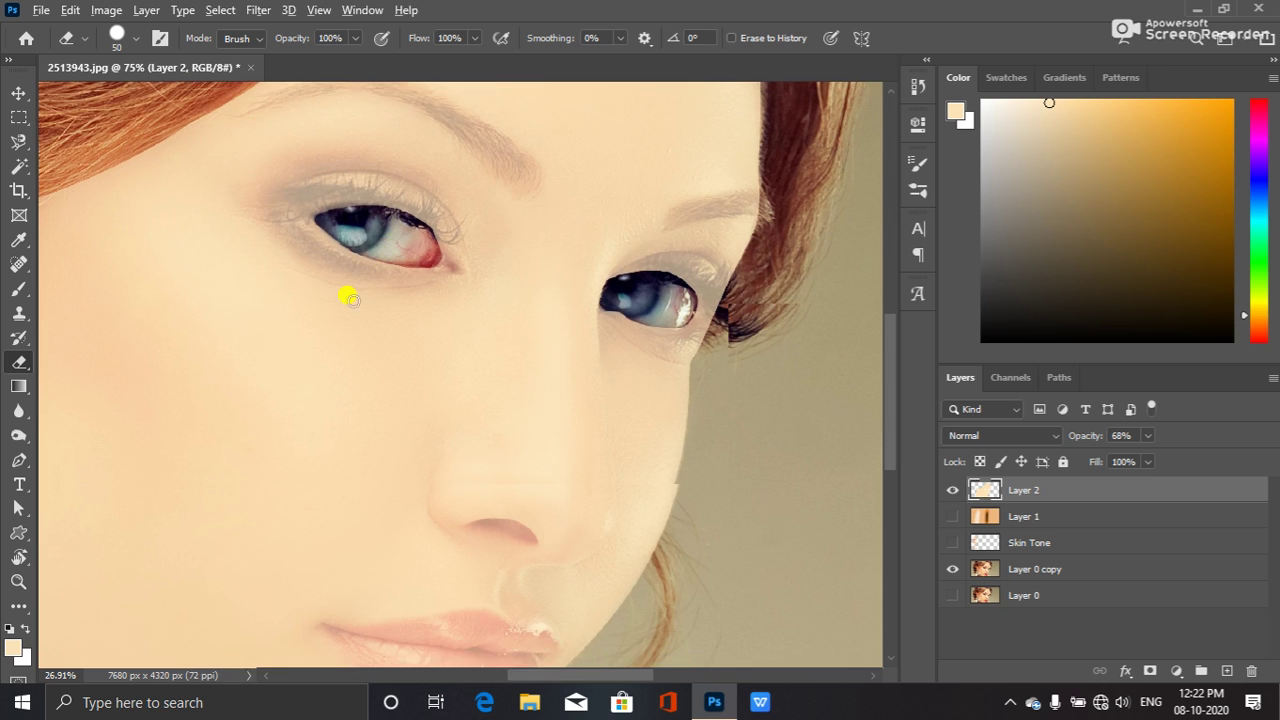
pyautogui.scroll(-3, 349, 297)
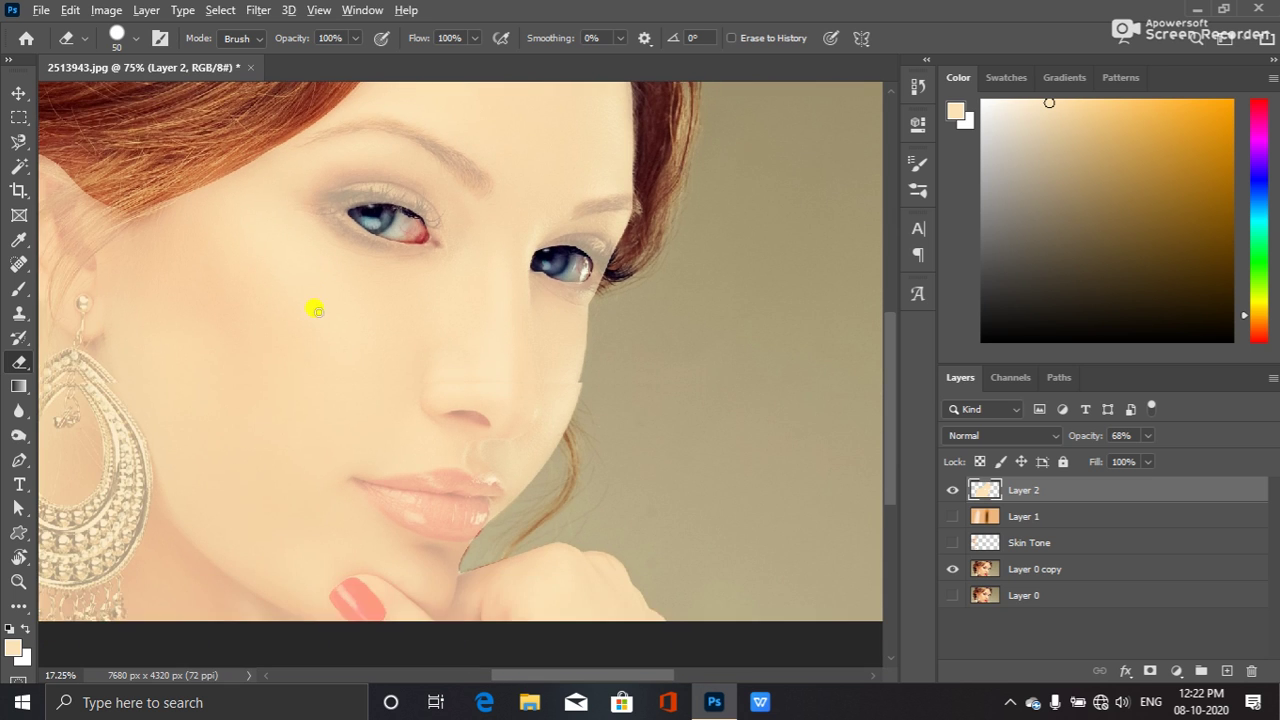
pyautogui.scroll(-4, 316, 311)
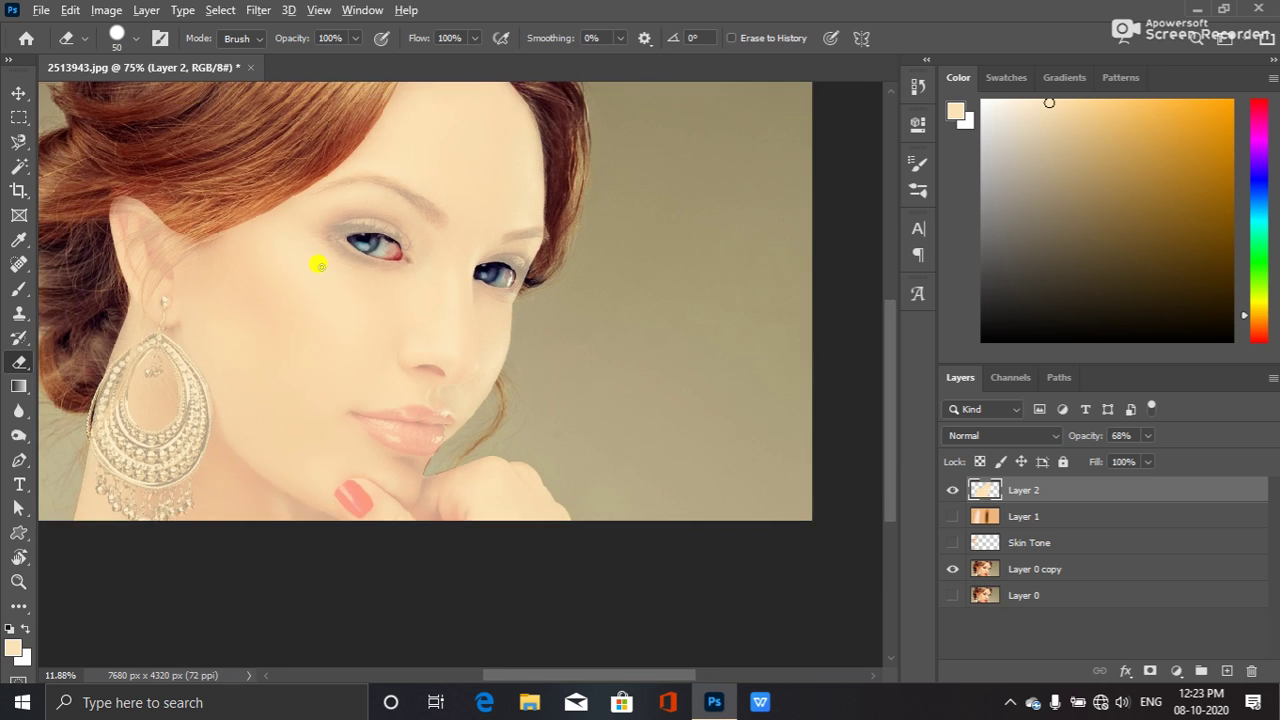
pyautogui.scroll(-6, 316, 258)
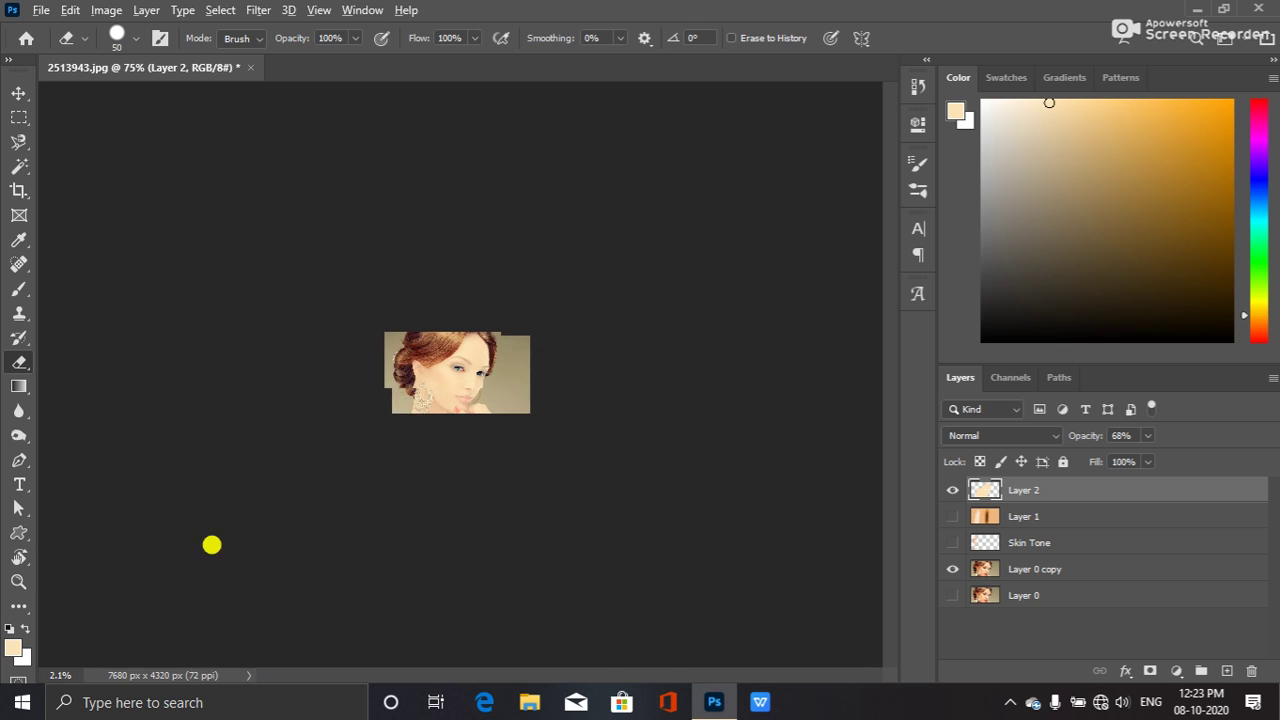
pyautogui.scroll(6, 414, 471)
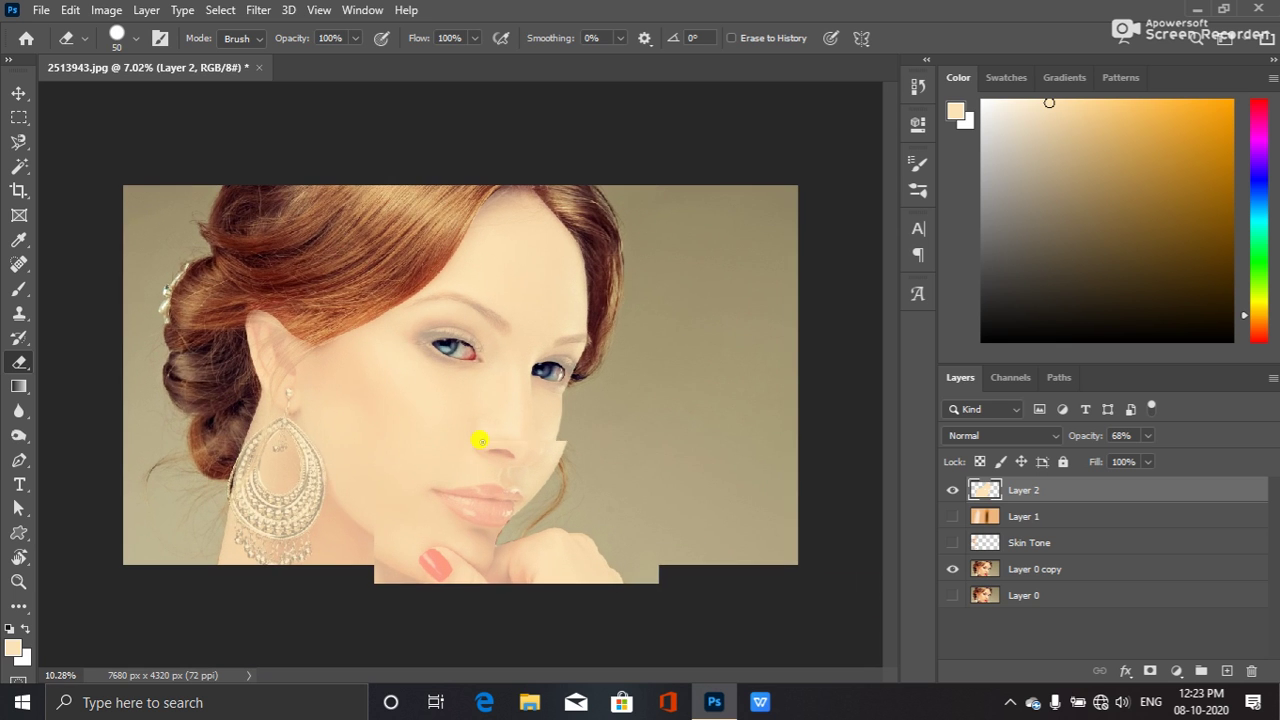
pyautogui.scroll(3, 481, 440)
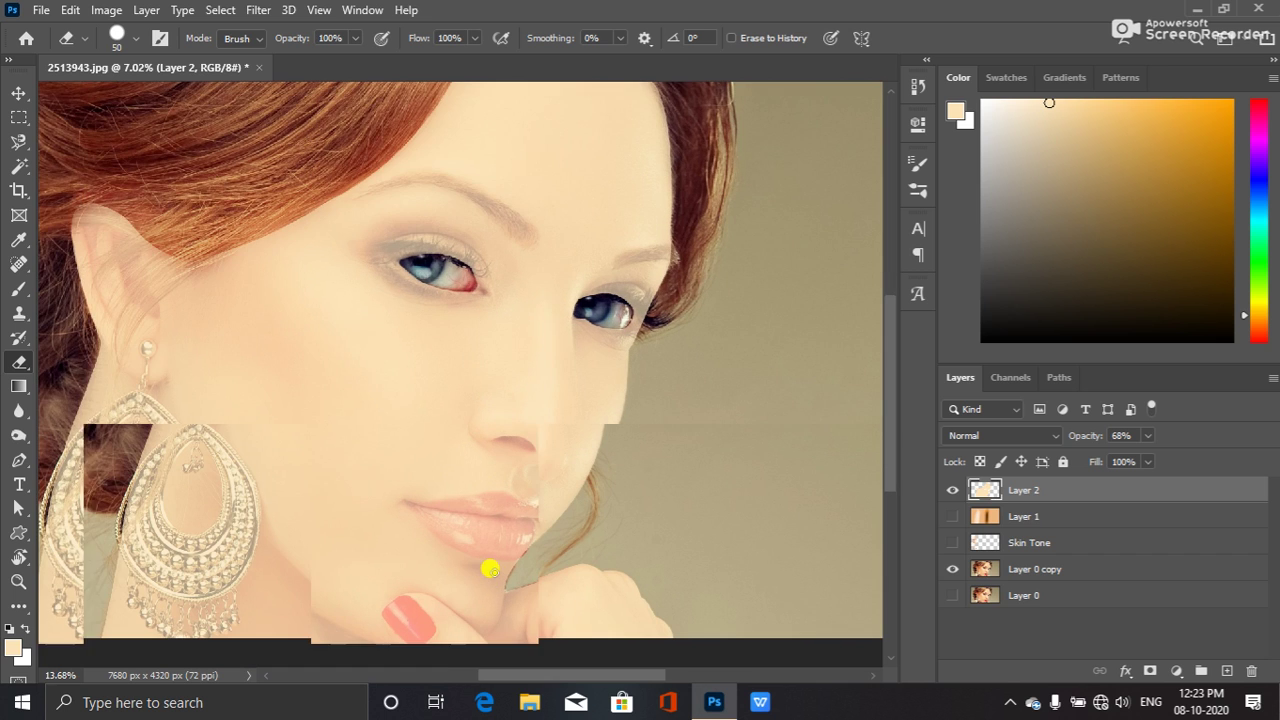
pyautogui.scroll(3, 490, 569)
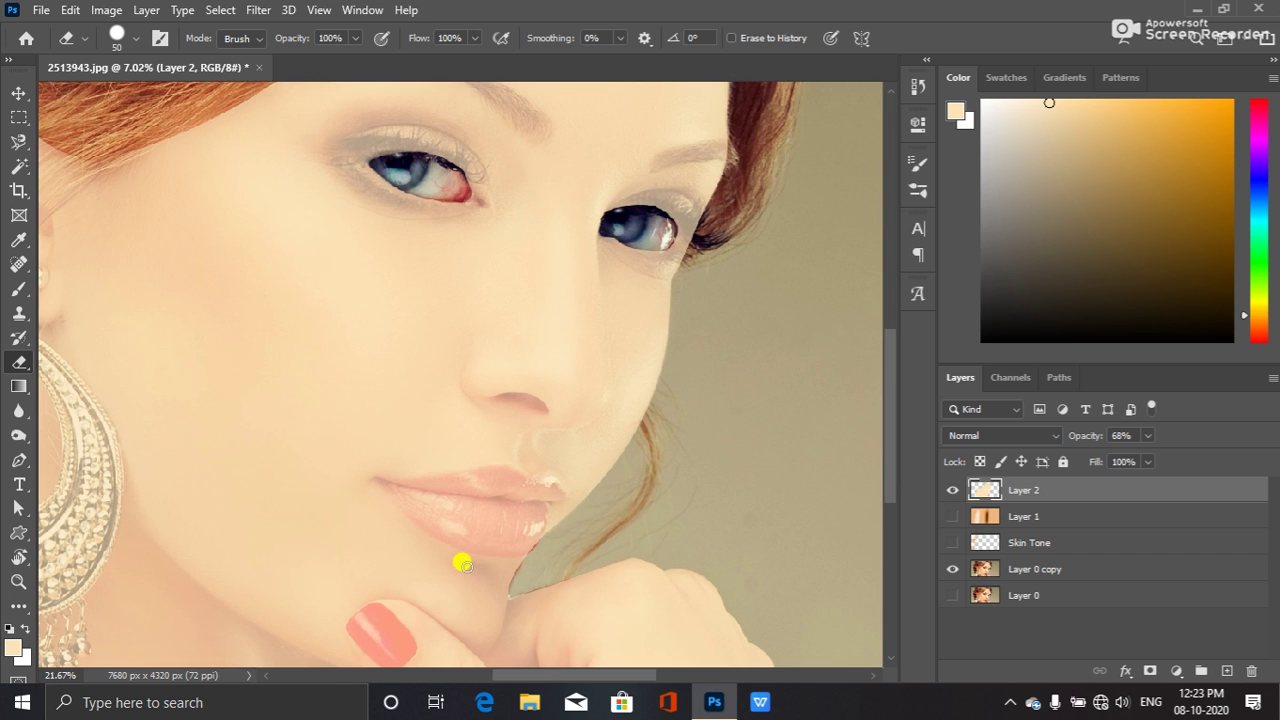
pyautogui.scroll(3, 470, 570)
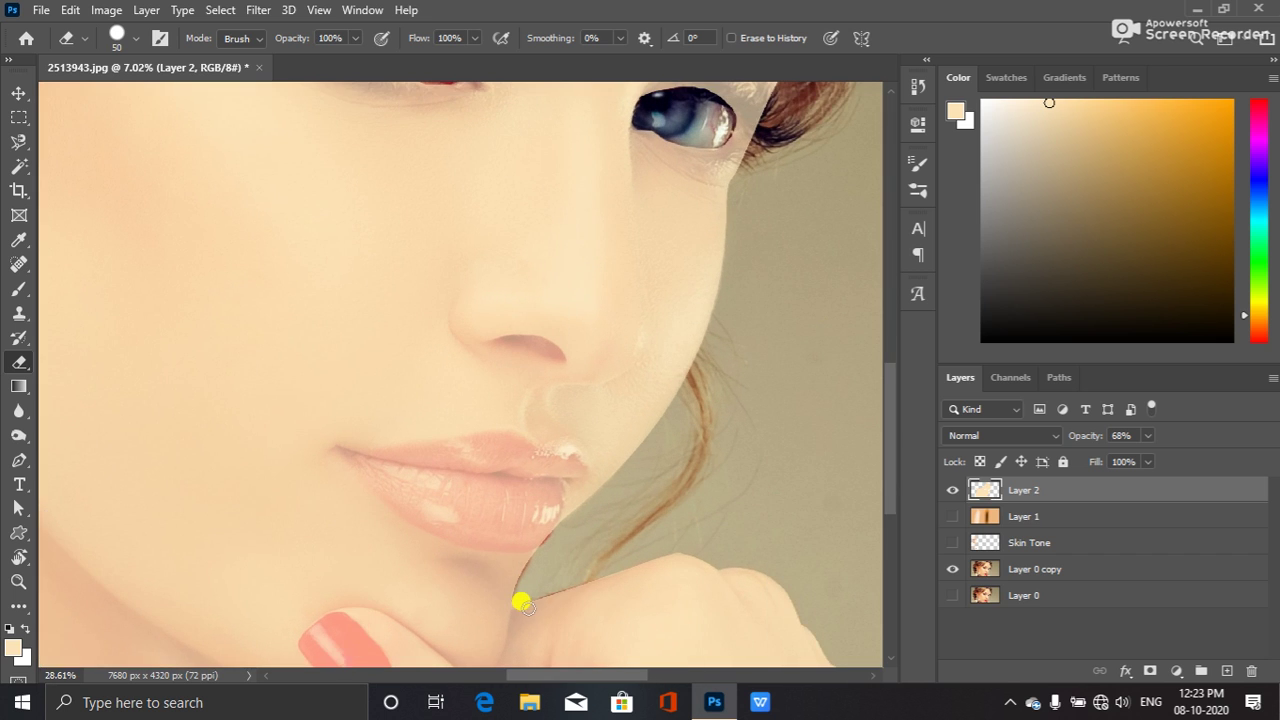
pyautogui.scroll(3, 530, 596)
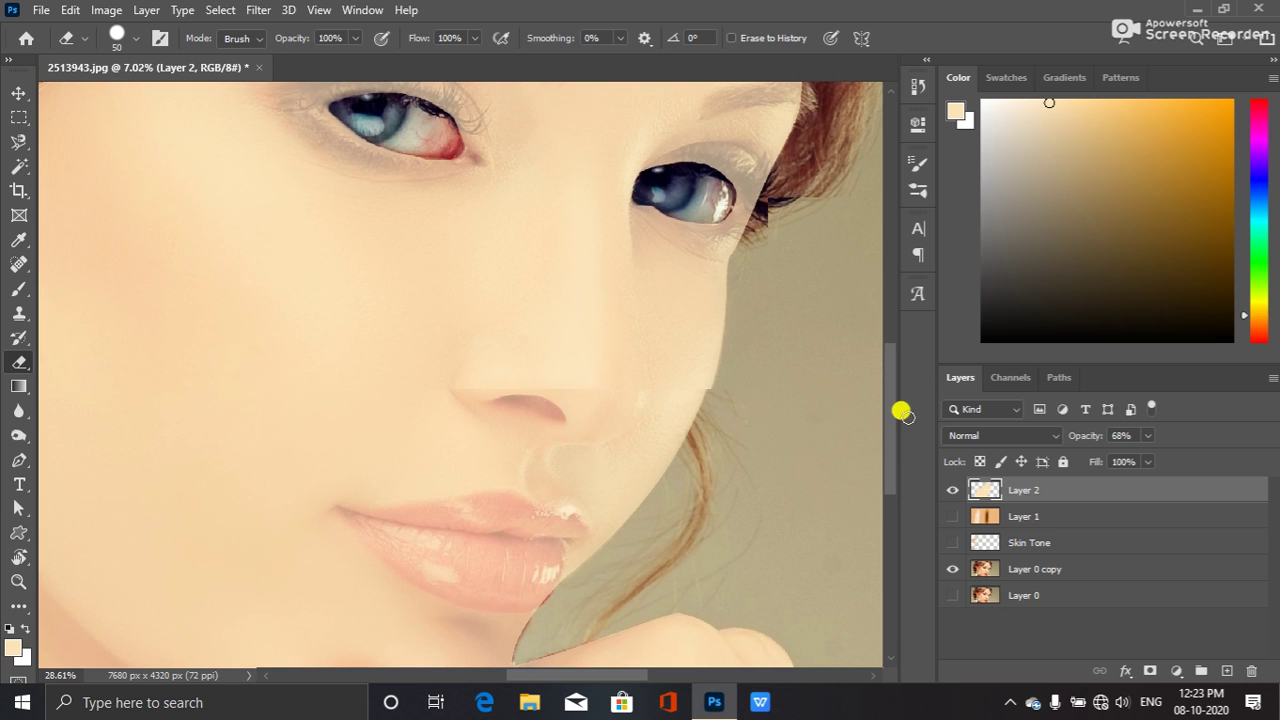
# - Outline the lips from corner to corner with the Polygonal Lasso and delete the Layer 2 skin-tone fill inside the selection
pyautogui.moveTo(902, 412)
pyautogui.mouseDown()
pyautogui.moveTo(891, 394)
pyautogui.moveTo(888, 406)
pyautogui.moveTo(887, 323)
pyautogui.moveTo(890, 440)
pyautogui.mouseUp()
pyautogui.press('v')
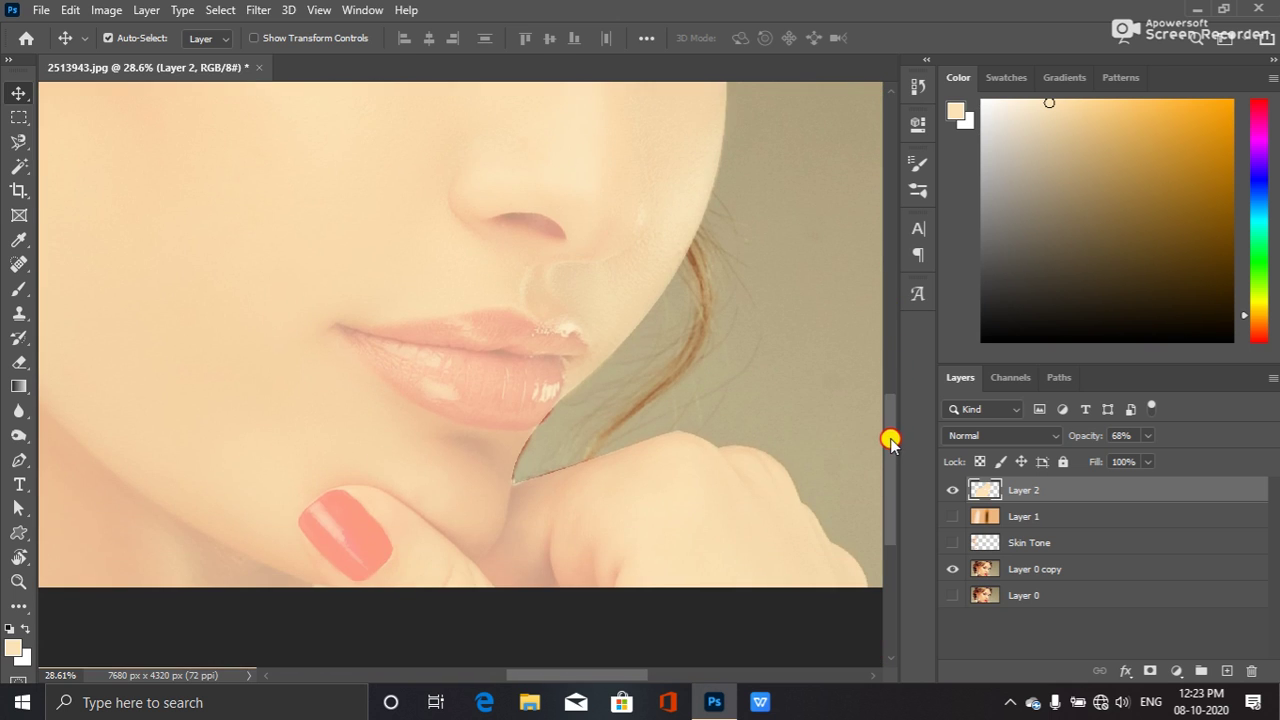
pyautogui.scroll(4, 420, 385)
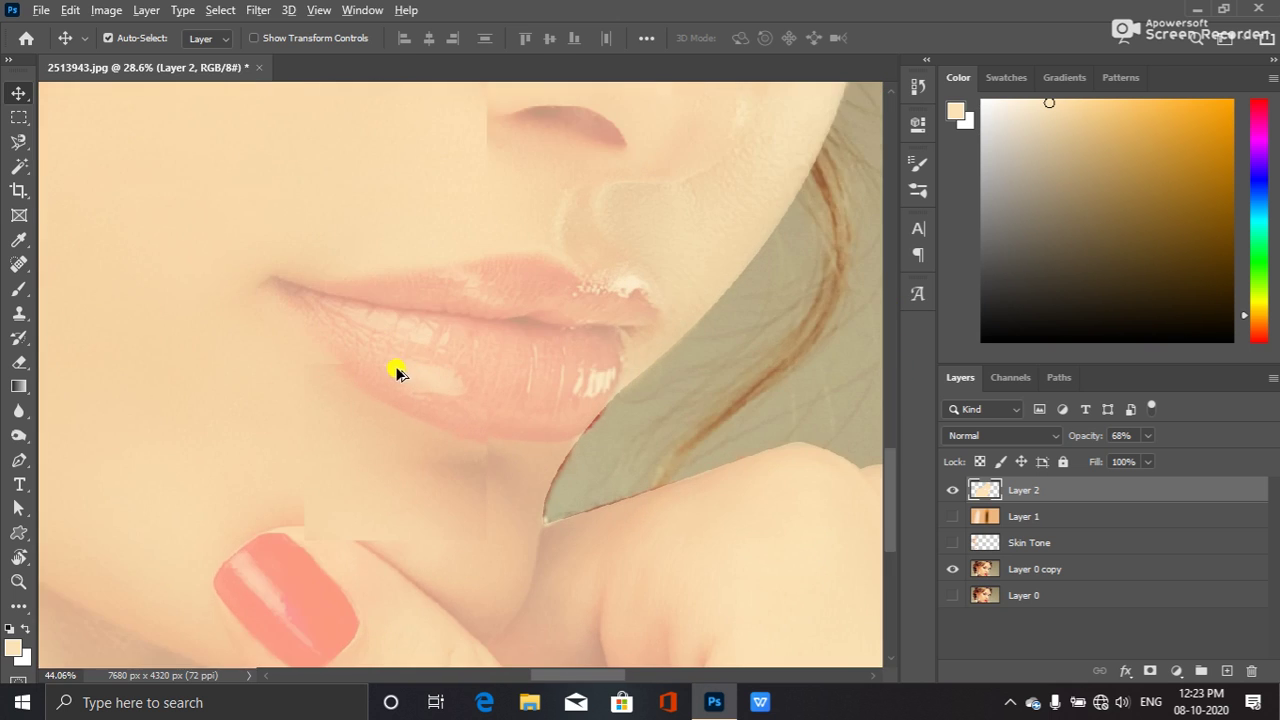
pyautogui.scroll(1, 398, 368)
pyautogui.scroll(3, 463, 347)
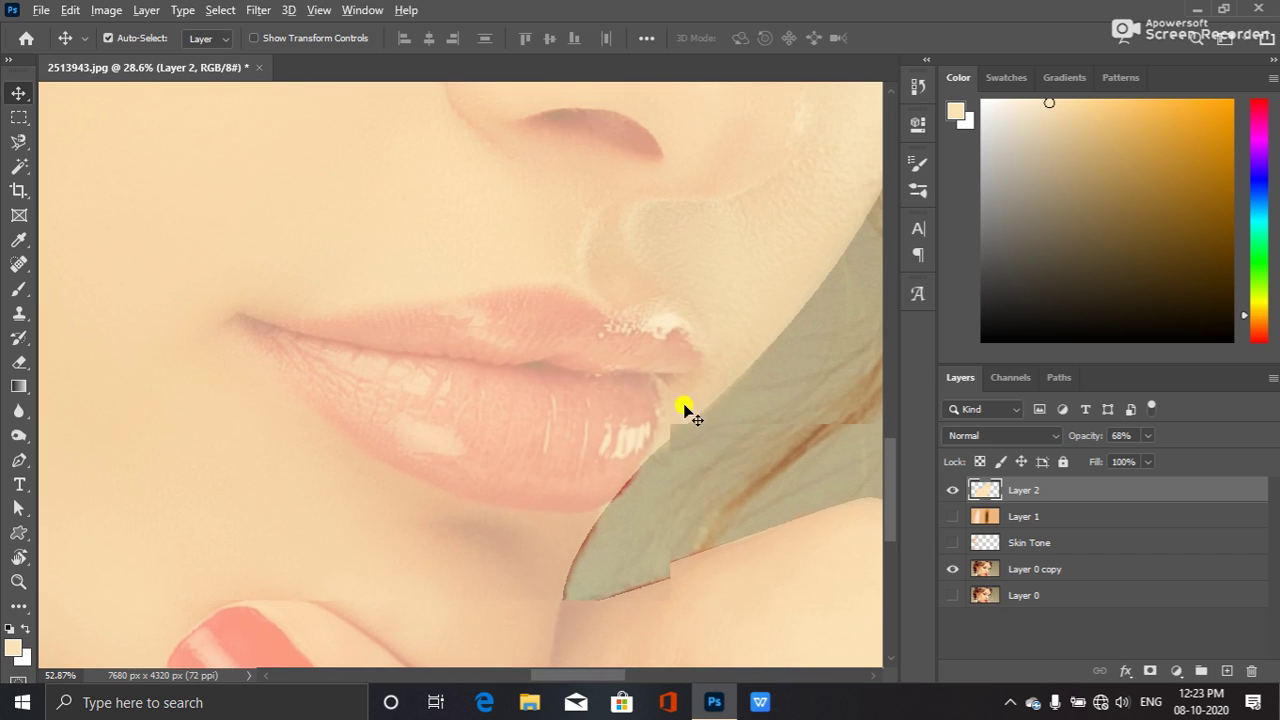
pyautogui.moveTo(889, 465); pyautogui.dragTo(889, 479)
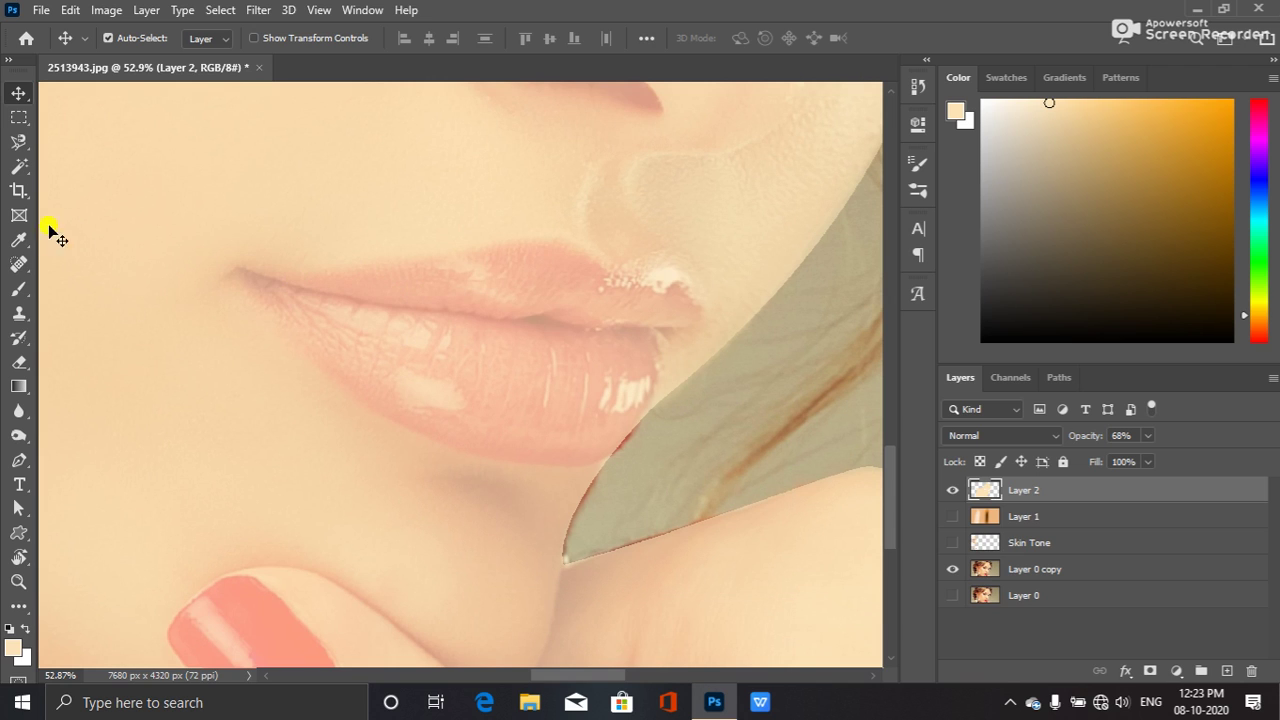
pyautogui.click(22, 144)
pyautogui.click(80, 160)
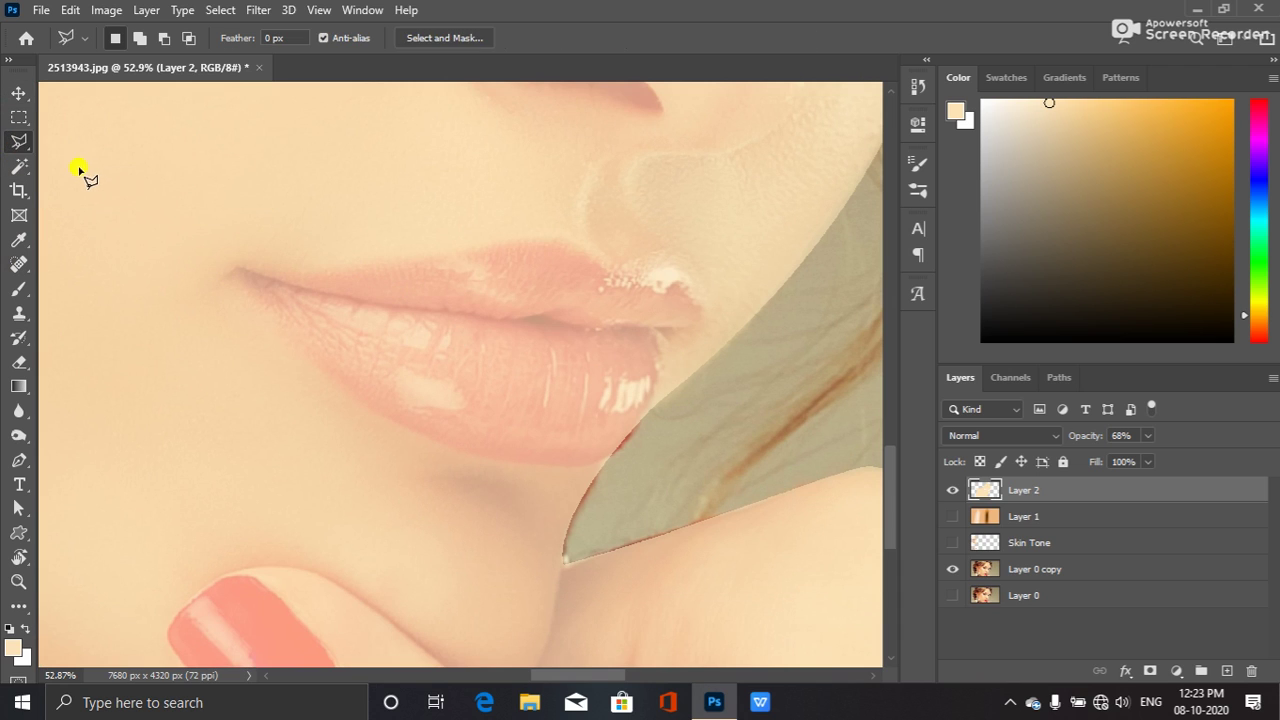
pyautogui.click(243, 268)
pyautogui.click(290, 272)
pyautogui.click(463, 257)
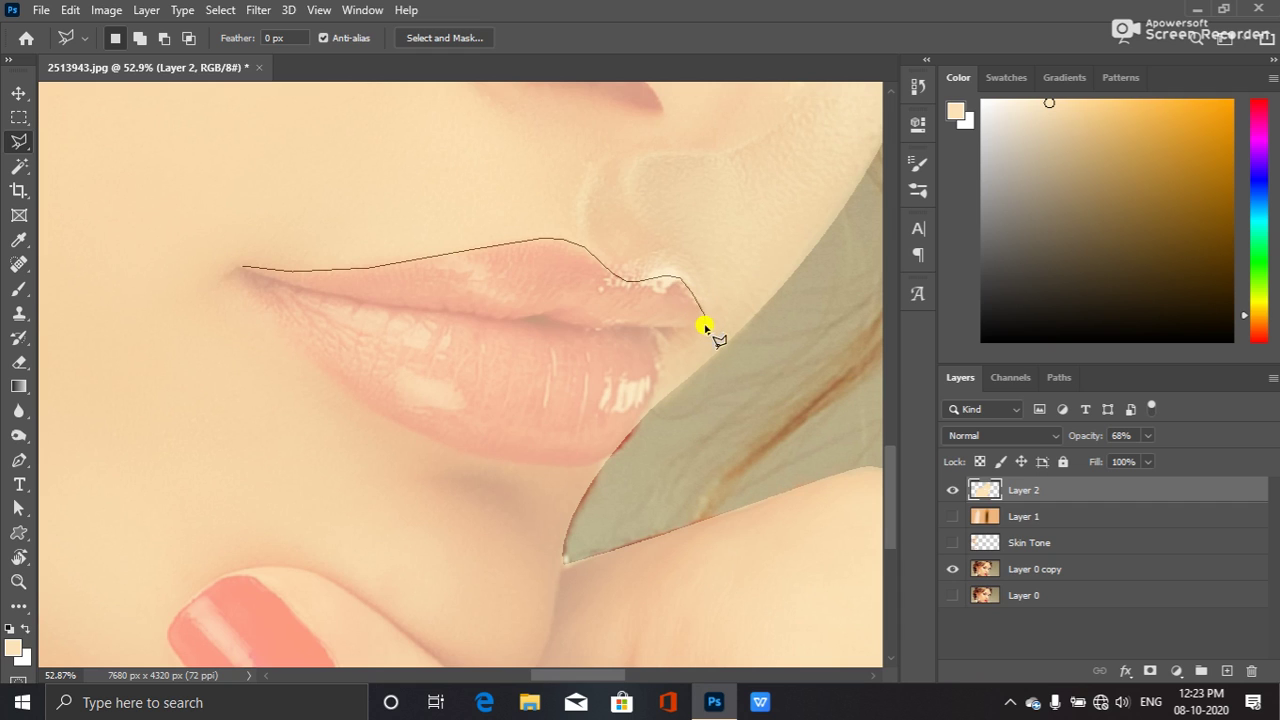
pyautogui.moveTo(703, 322); pyautogui.dragTo(685, 340)
pyautogui.click(626, 446)
pyautogui.click(591, 460)
pyautogui.click(553, 472)
pyautogui.click(487, 456)
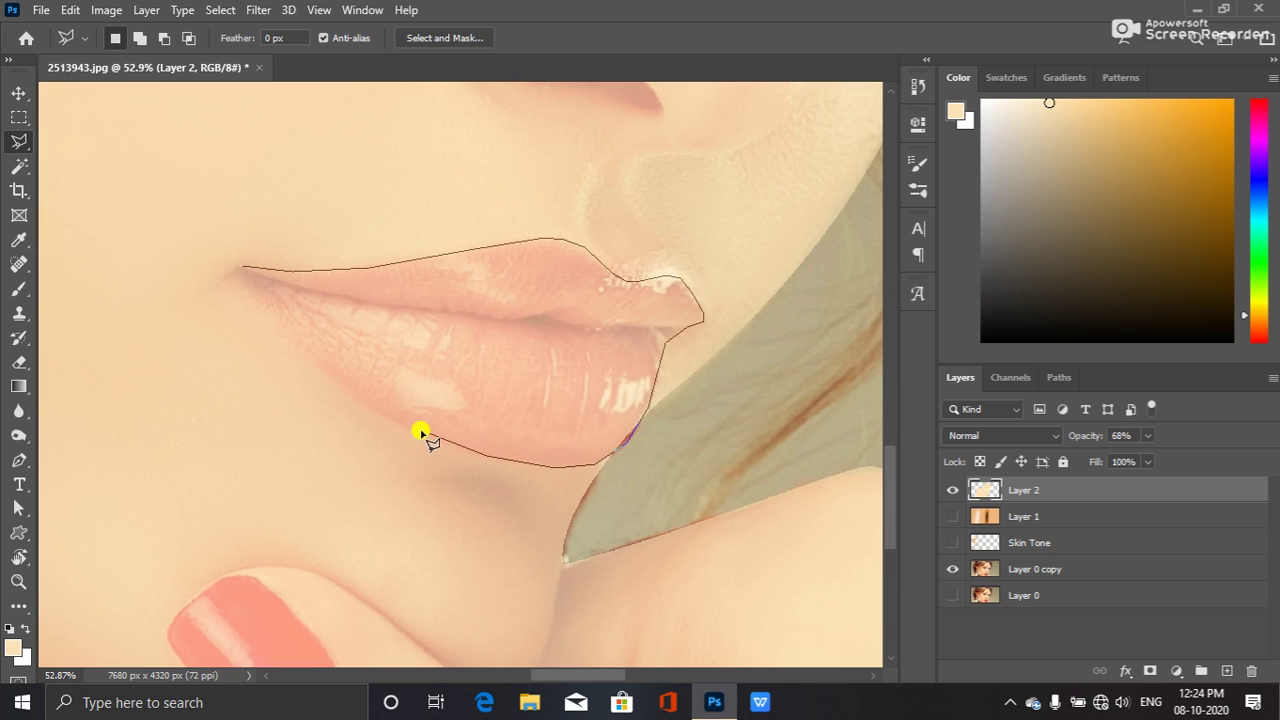
pyautogui.click(420, 437)
pyautogui.click(321, 378)
pyautogui.click(282, 312)
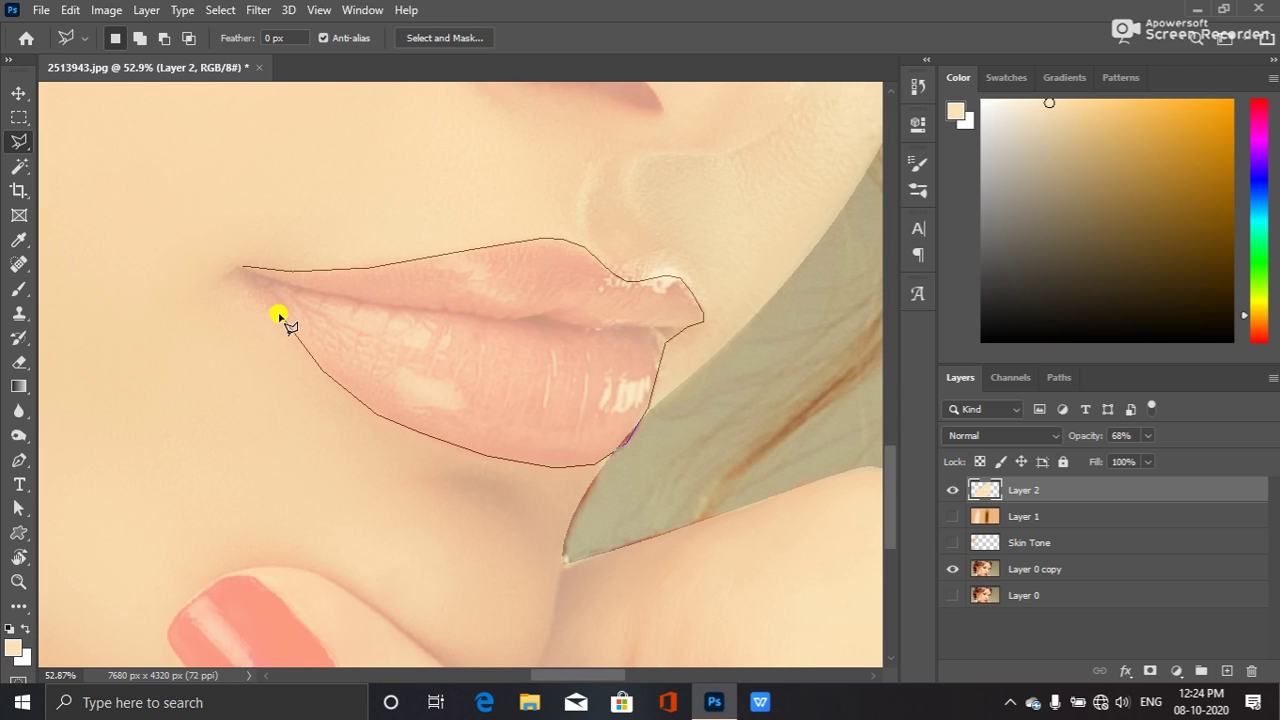
pyautogui.click(241, 268)
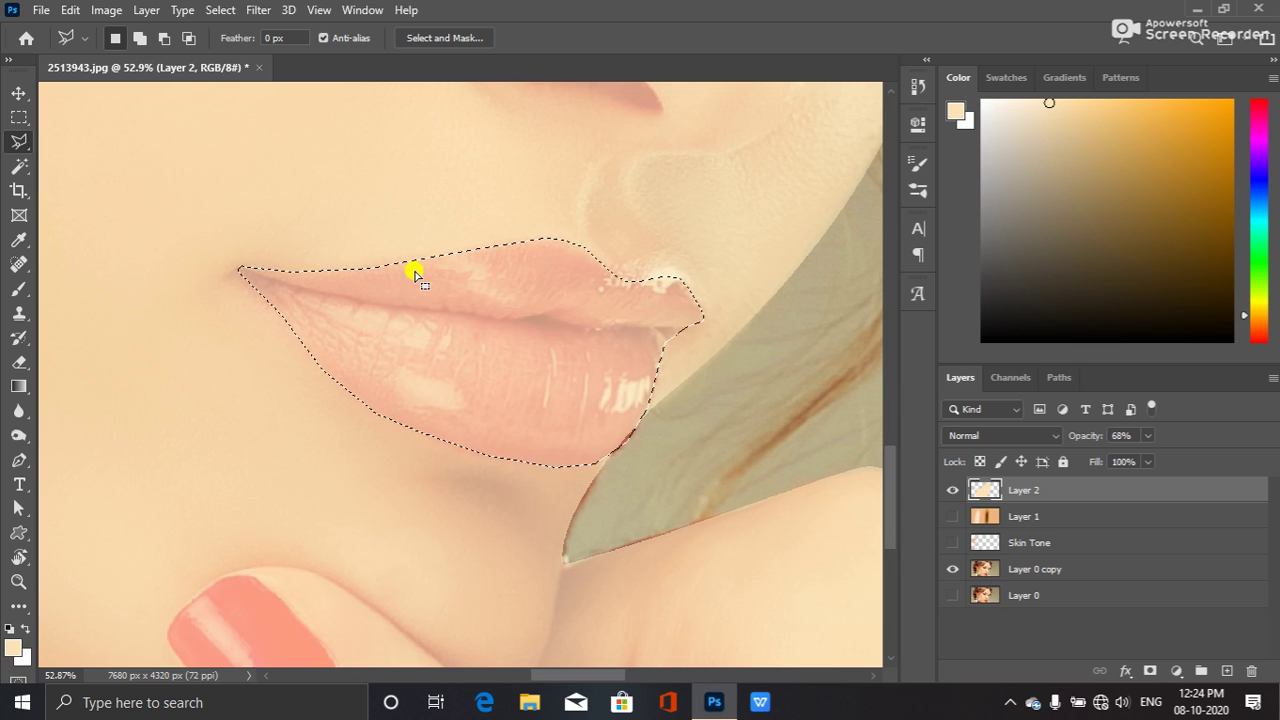
pyautogui.press('Delete')
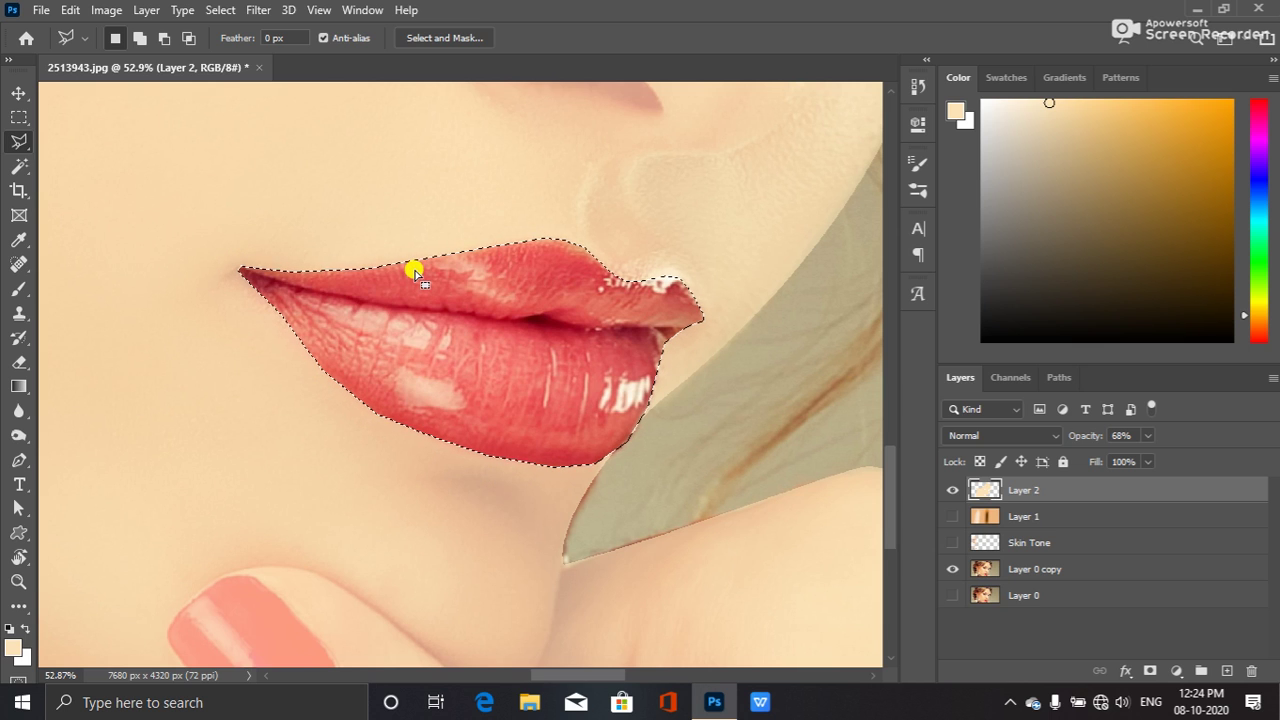
# - Drop the selection around the lips and examine the cleared lips against the whole portrait
pyautogui.hotkey('ctrl', 'd')
pyautogui.scroll(-3, 434, 371)
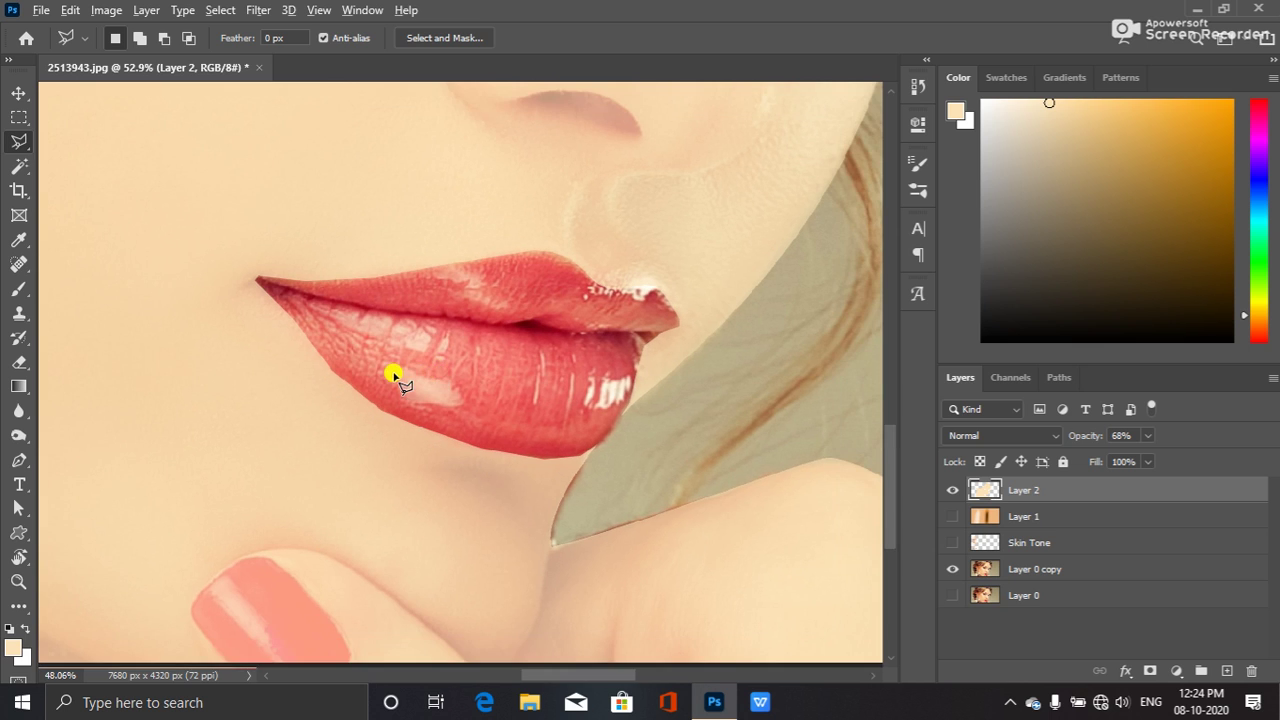
pyautogui.scroll(-5, 370, 376)
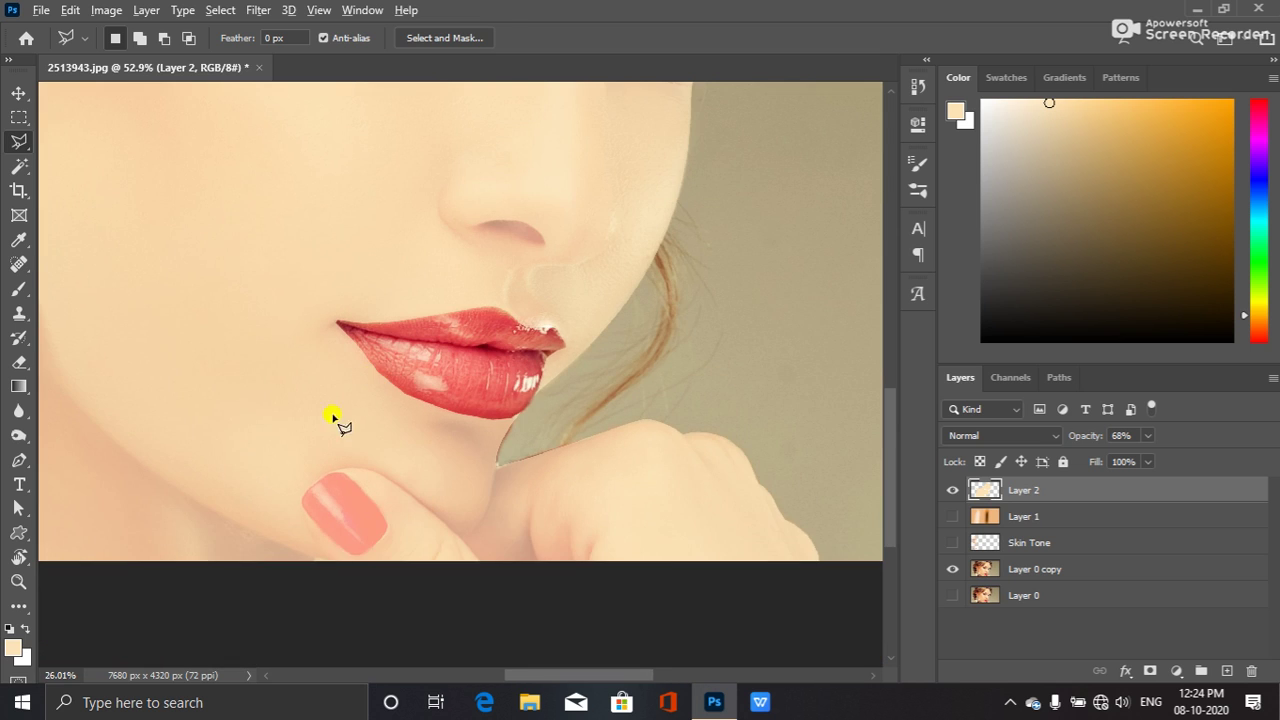
pyautogui.scroll(-4, 322, 561)
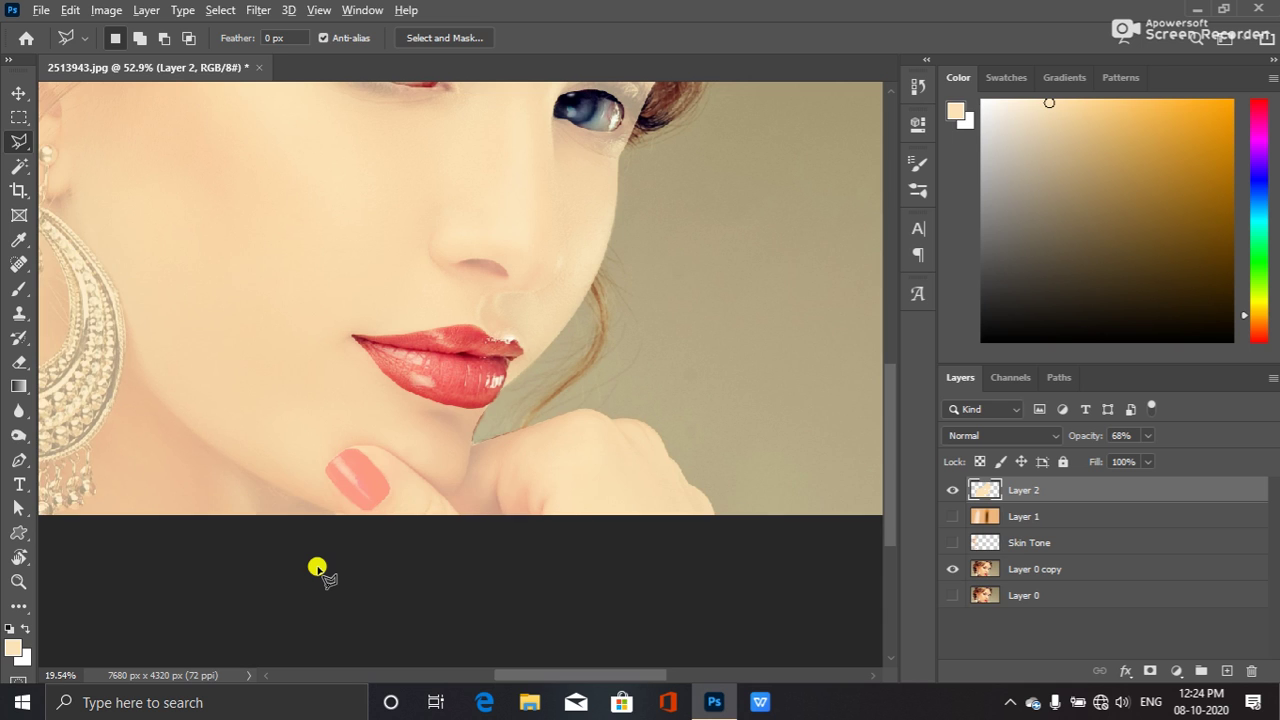
pyautogui.scroll(-4, 317, 567)
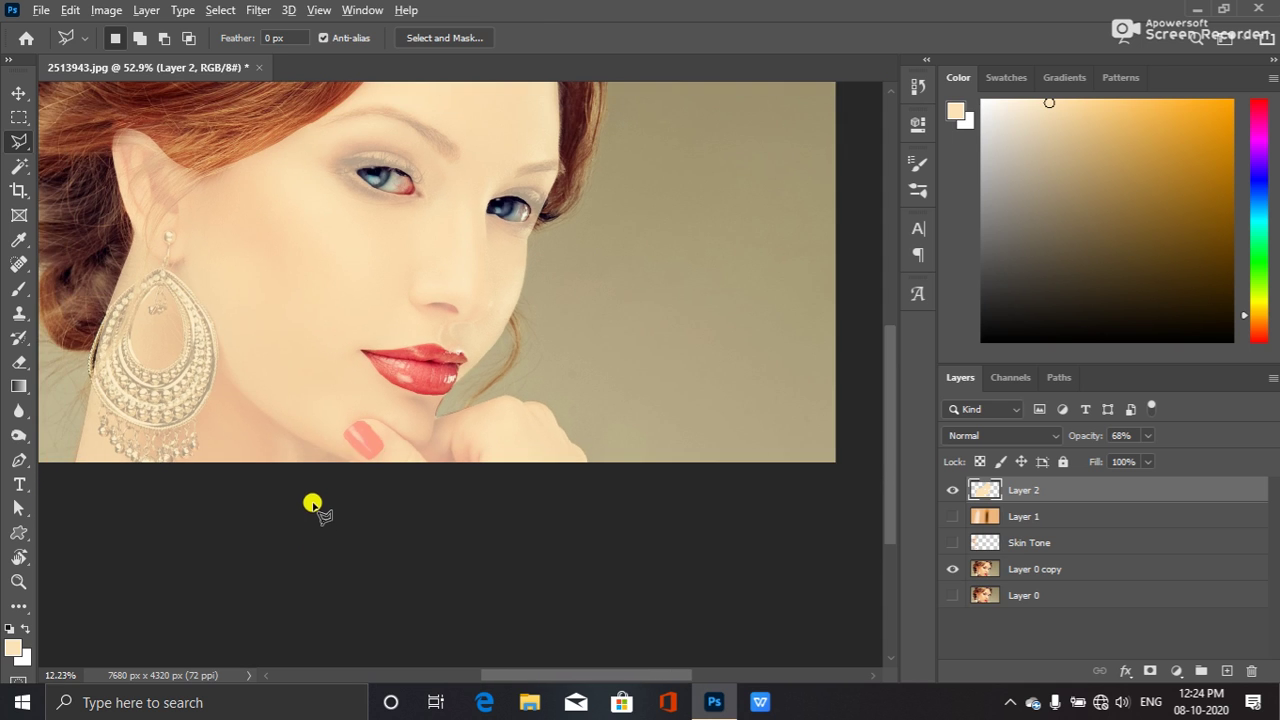
pyautogui.scroll(-2, 314, 509)
pyautogui.scroll(-2, 440, 550)
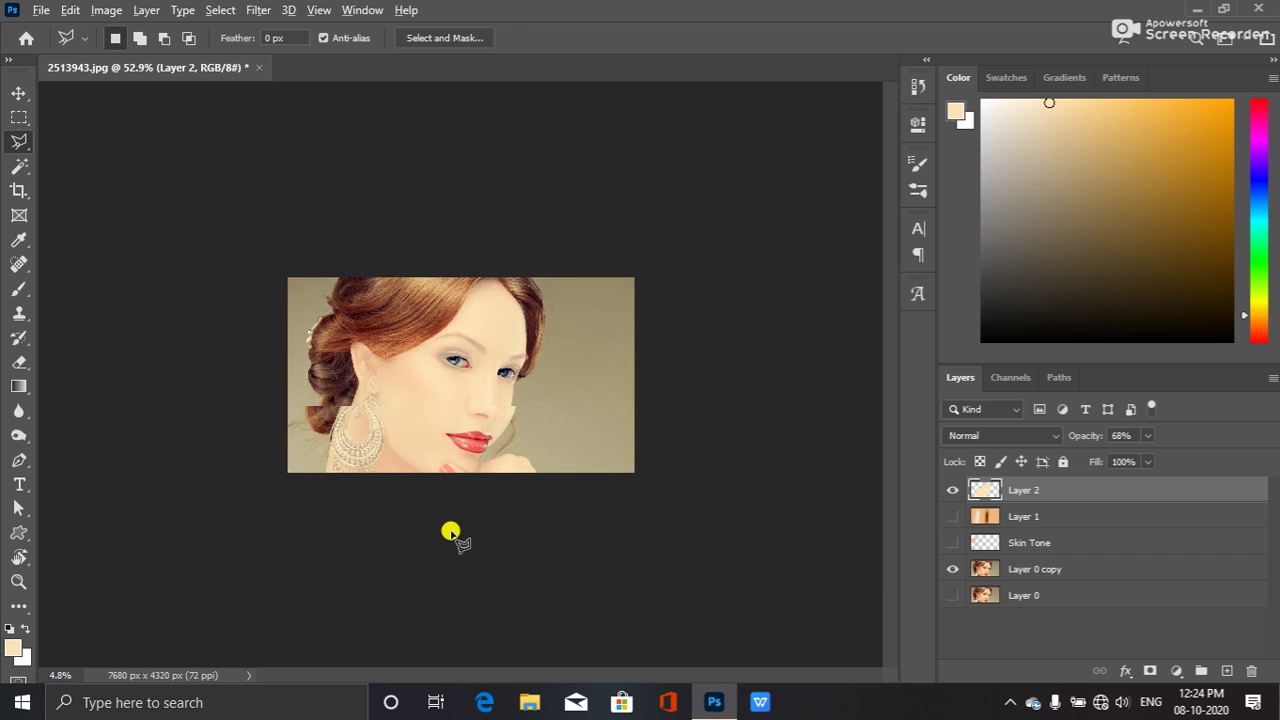
pyautogui.scroll(1, 436, 524)
pyautogui.scroll(4, 431, 520)
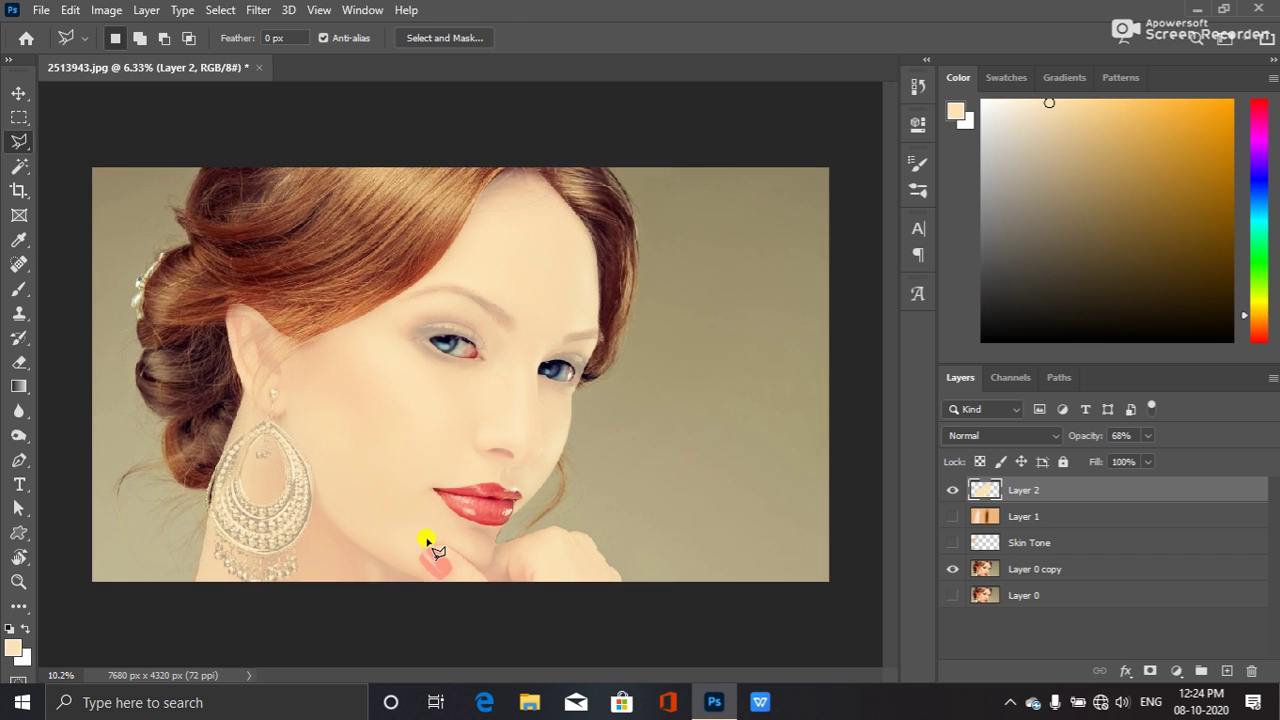
pyautogui.scroll(2, 450, 586)
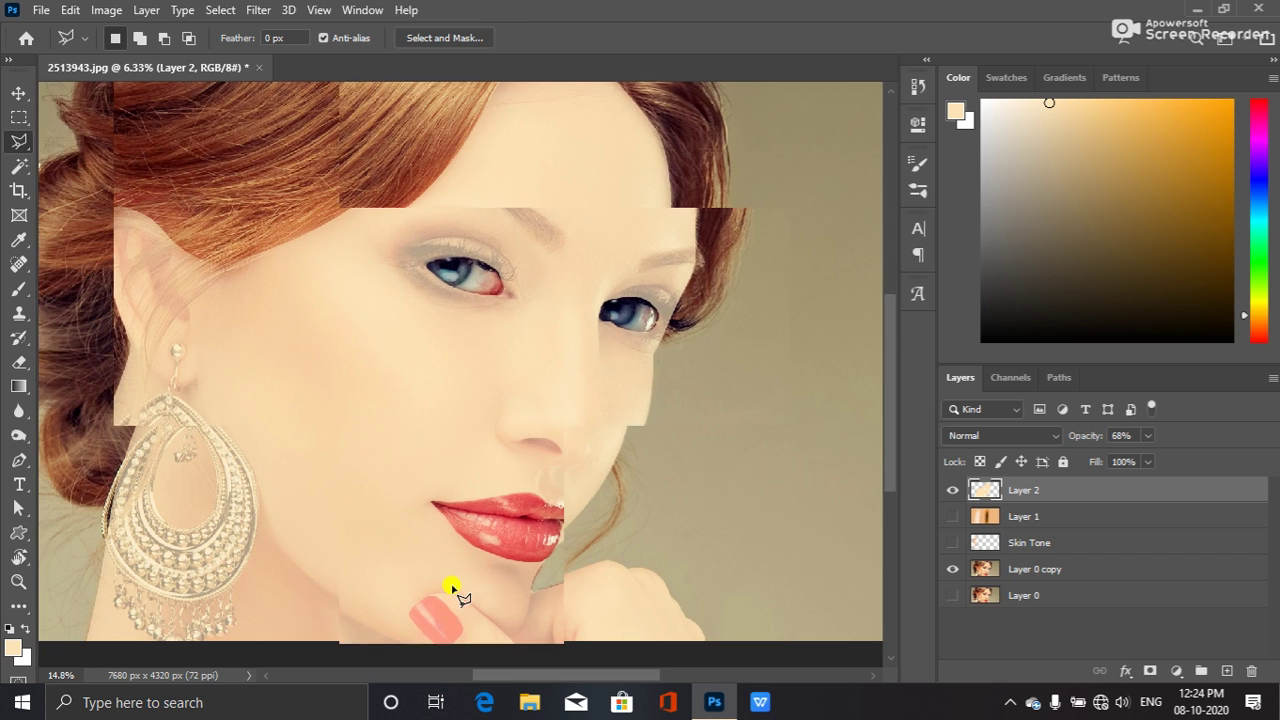
pyautogui.scroll(2, 452, 592)
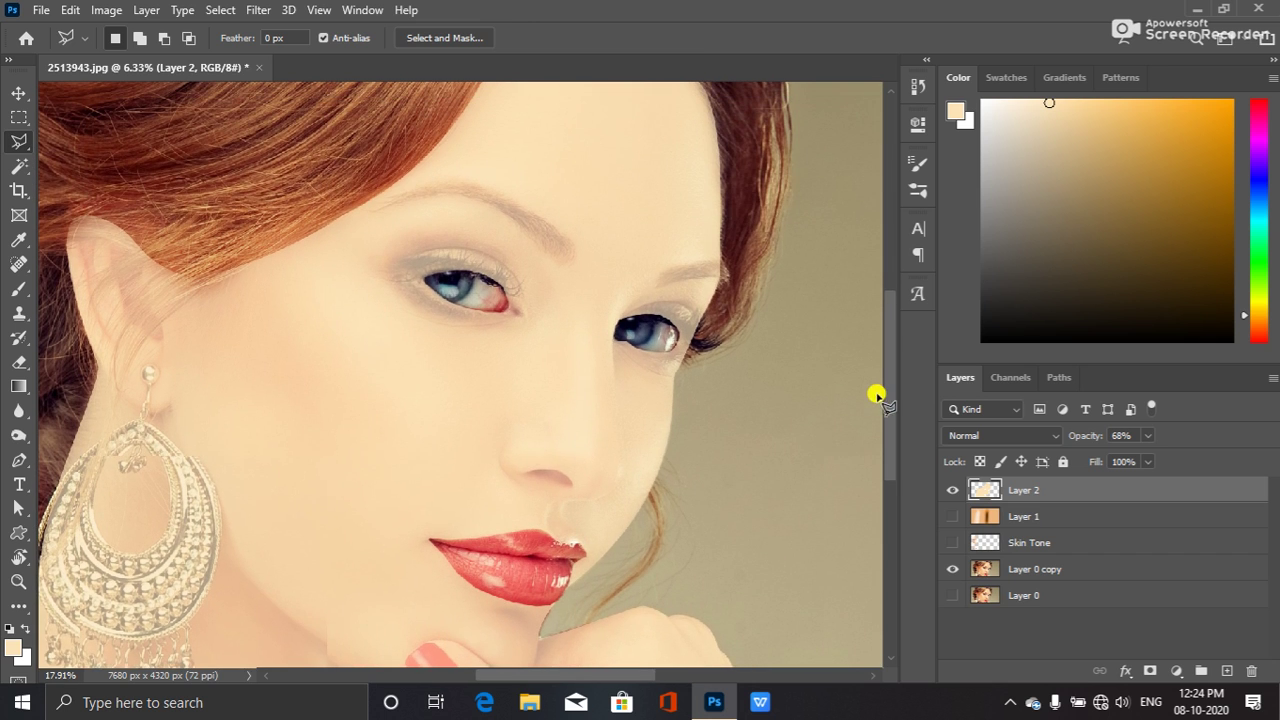
# - Outline the thumbnail with the Polygonal Lasso, delete the Layer 2 skin-tone fill inside it and deselect
pyautogui.moveTo(889, 351); pyautogui.dragTo(900, 487)
pyautogui.scroll(4, 440, 370)
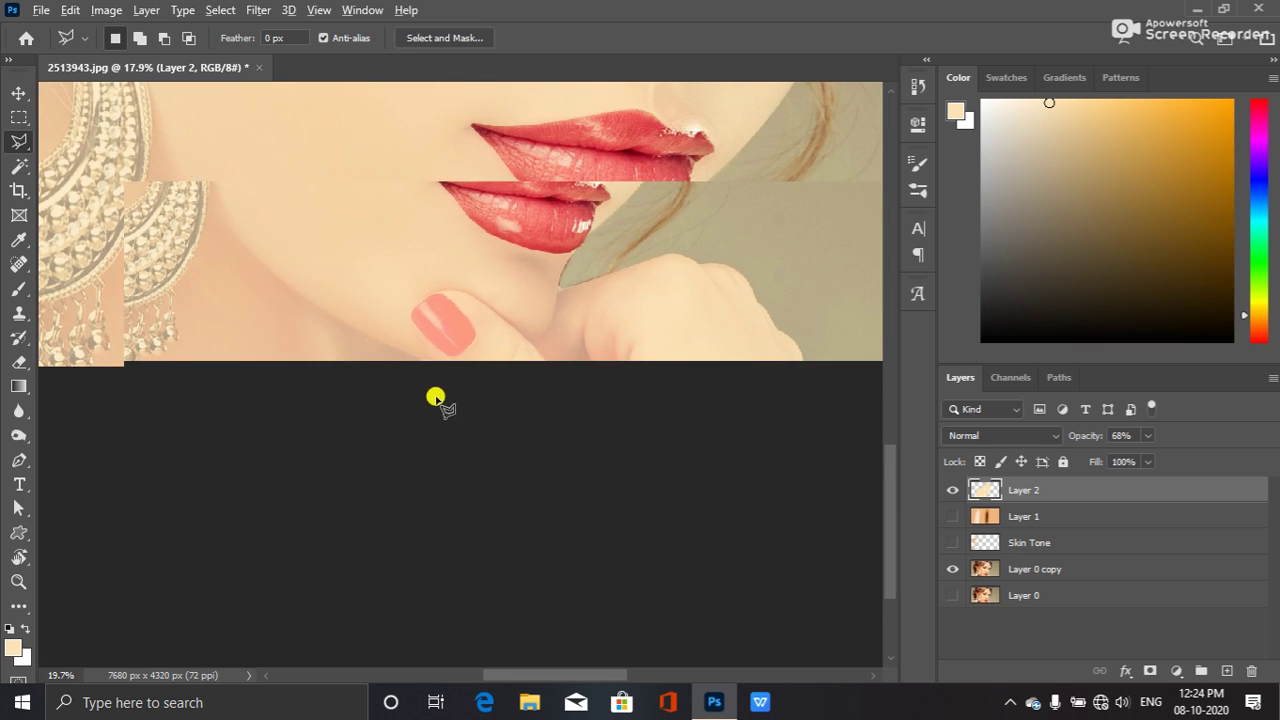
pyautogui.scroll(2, 491, 343)
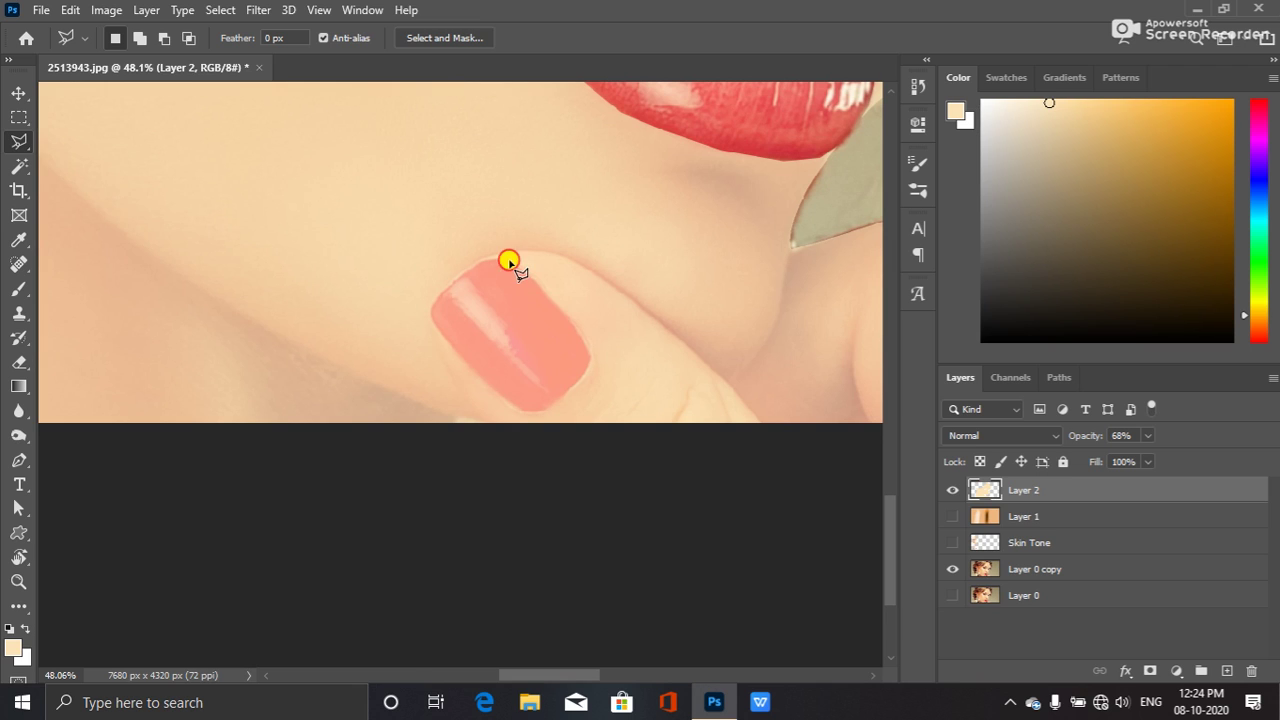
pyautogui.click(509, 261)
pyautogui.click(530, 279)
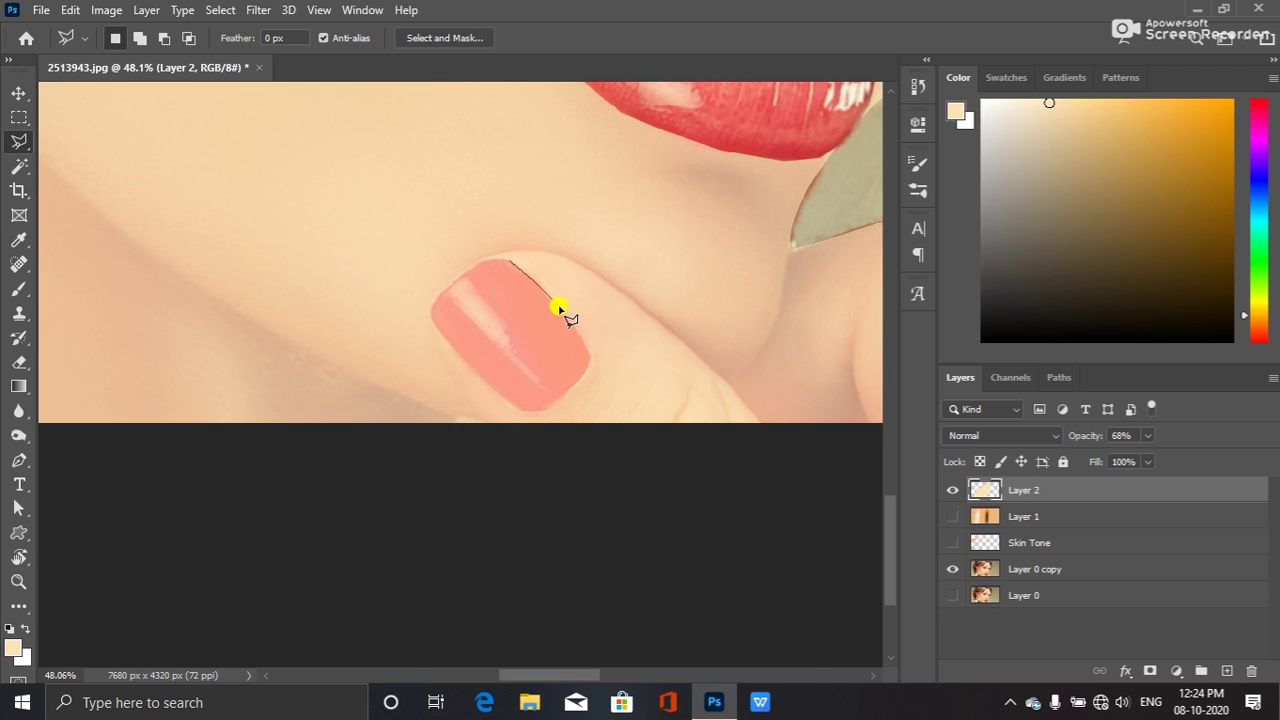
pyautogui.click(556, 303)
pyautogui.click(581, 335)
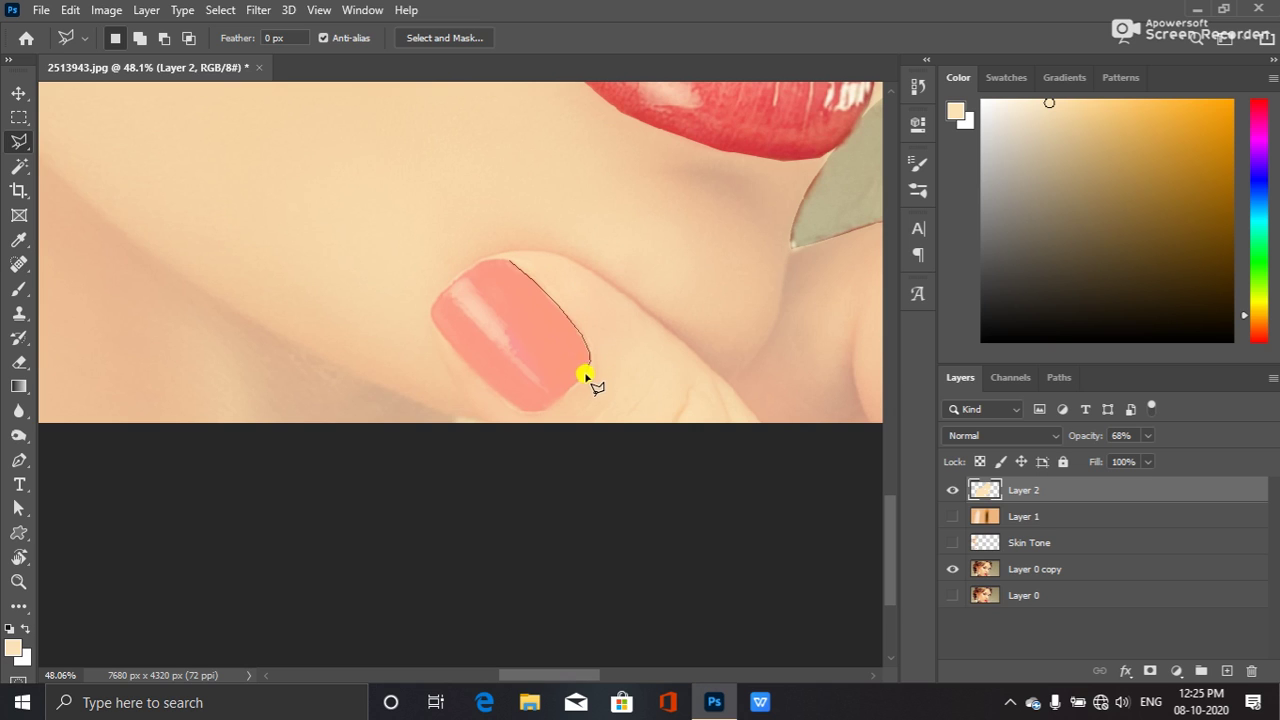
pyautogui.click(583, 375)
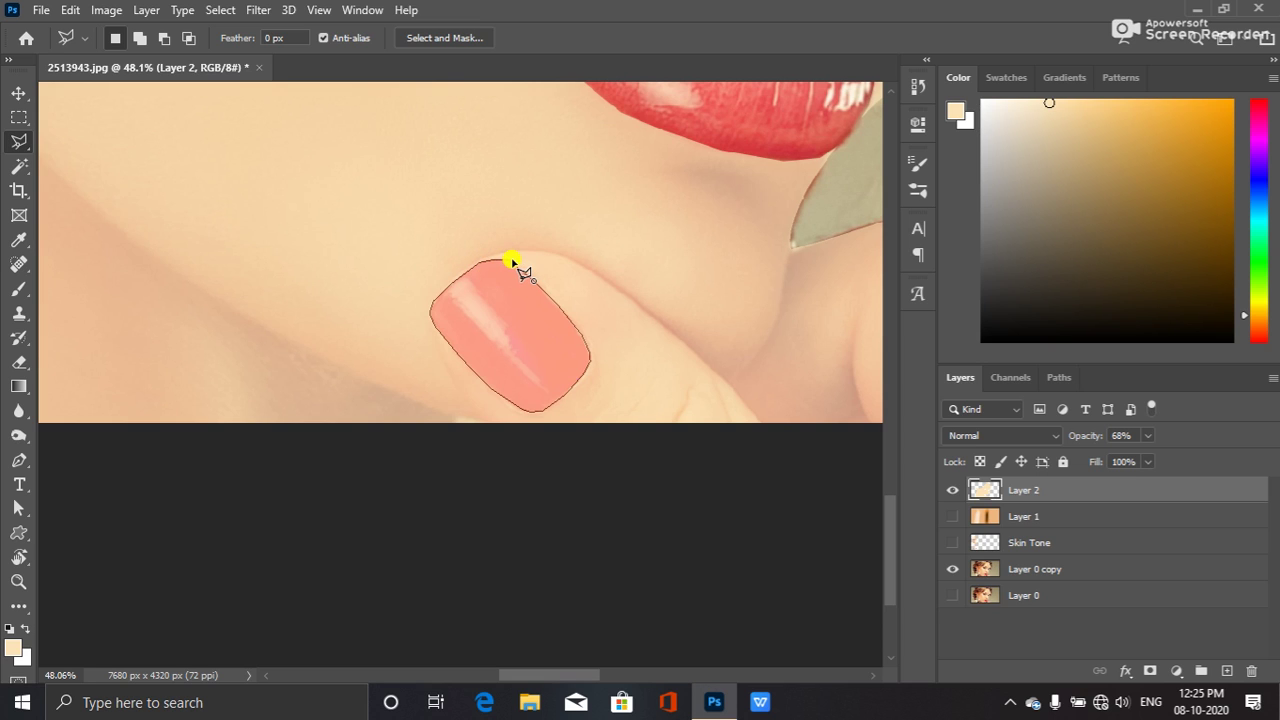
pyautogui.click(512, 264)
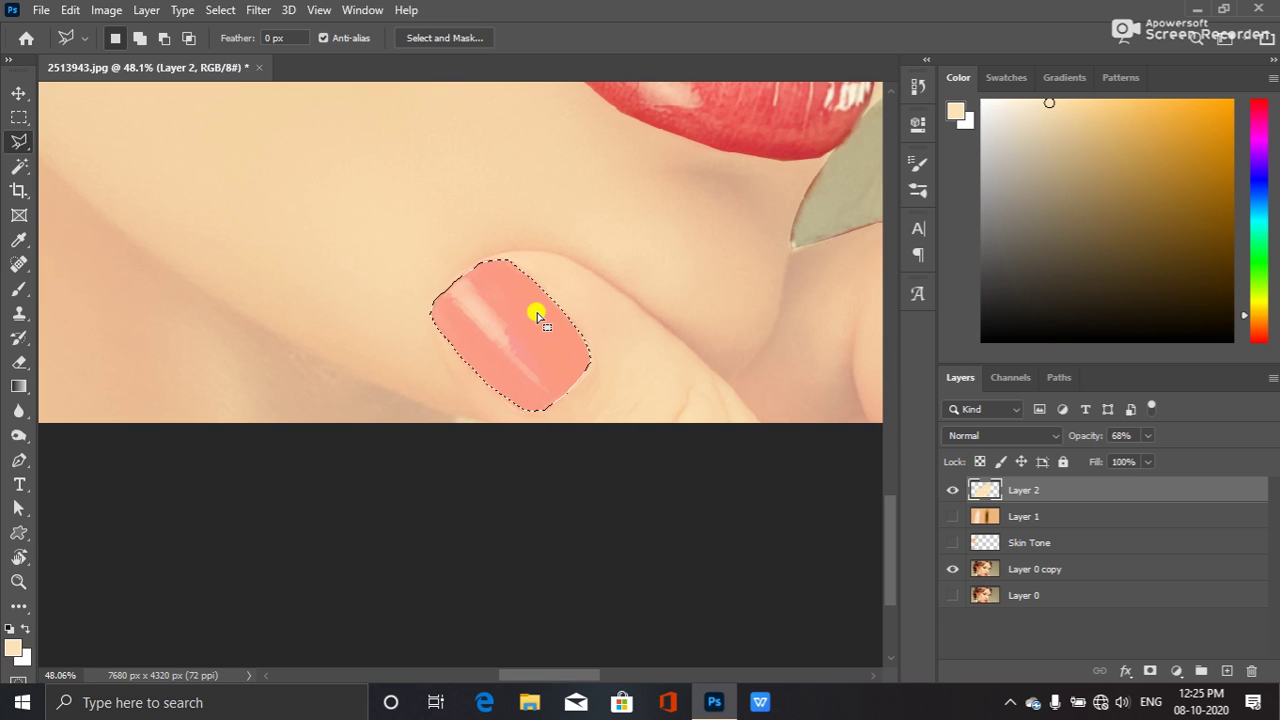
pyautogui.press('Delete')
pyautogui.hotkey('ctrl', 'd')
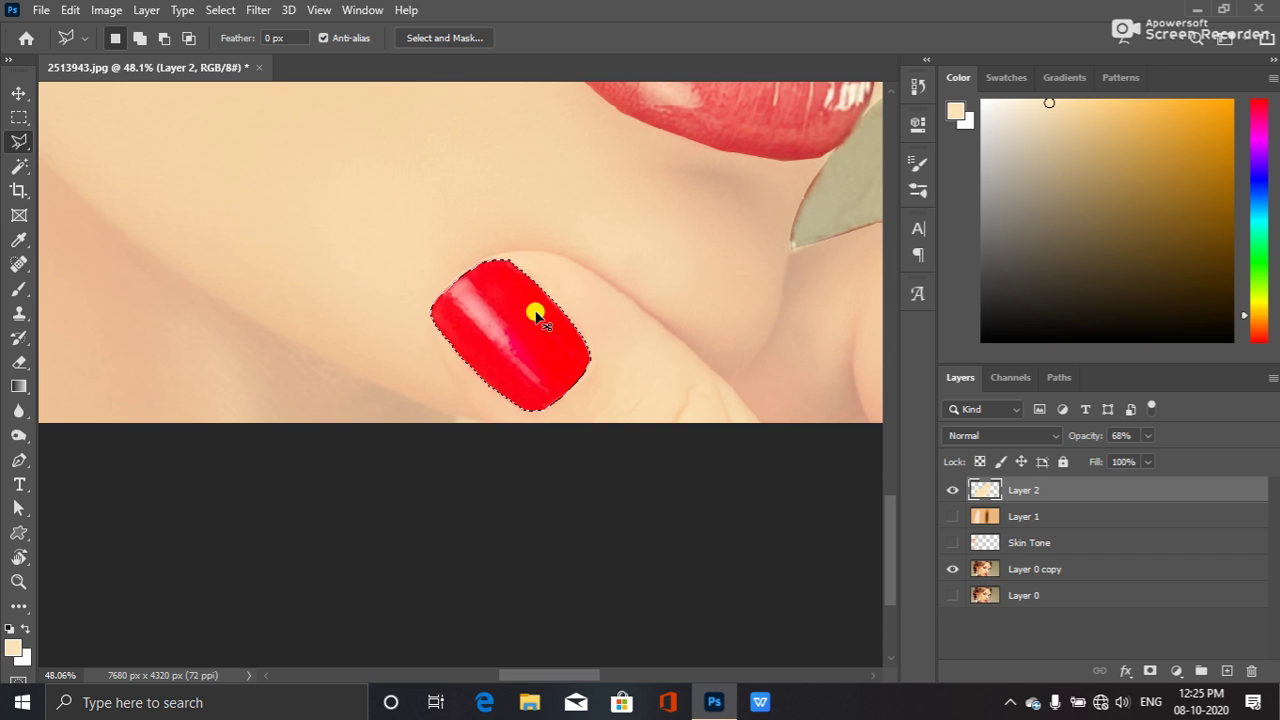
# - Inspect the skin-tone fill over the earring, cheek and neck, ending back at the cleared thumbnail
pyautogui.moveTo(572, 284); pyautogui.dragTo(640, 432)
pyautogui.moveTo(353, 279); pyautogui.dragTo(590, 409)
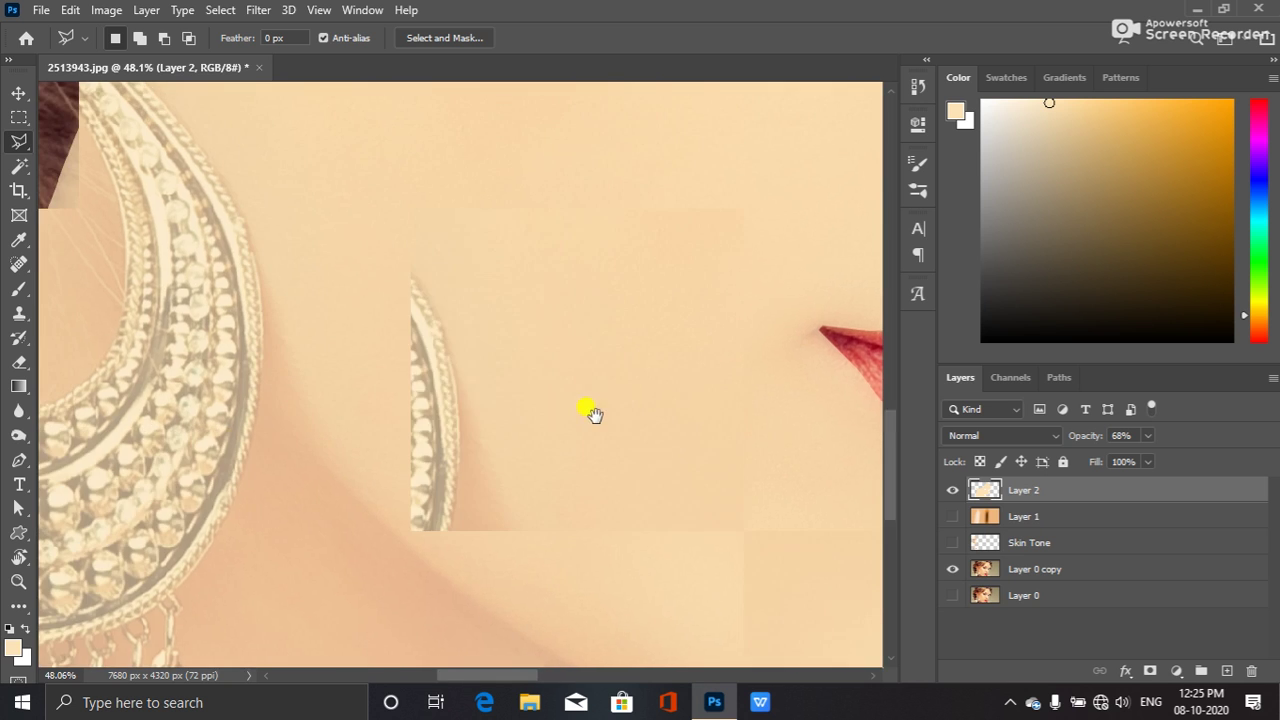
pyautogui.moveTo(290, 207); pyautogui.dragTo(480, 402)
pyautogui.moveTo(523, 214); pyautogui.dragTo(485, 400)
pyautogui.moveTo(489, 303); pyautogui.dragTo(380, 286)
pyautogui.moveTo(364, 355); pyautogui.dragTo(411, 95)
pyautogui.moveTo(395, 226); pyautogui.dragTo(358, 92)
pyautogui.moveTo(395, 408); pyautogui.dragTo(297, 226)
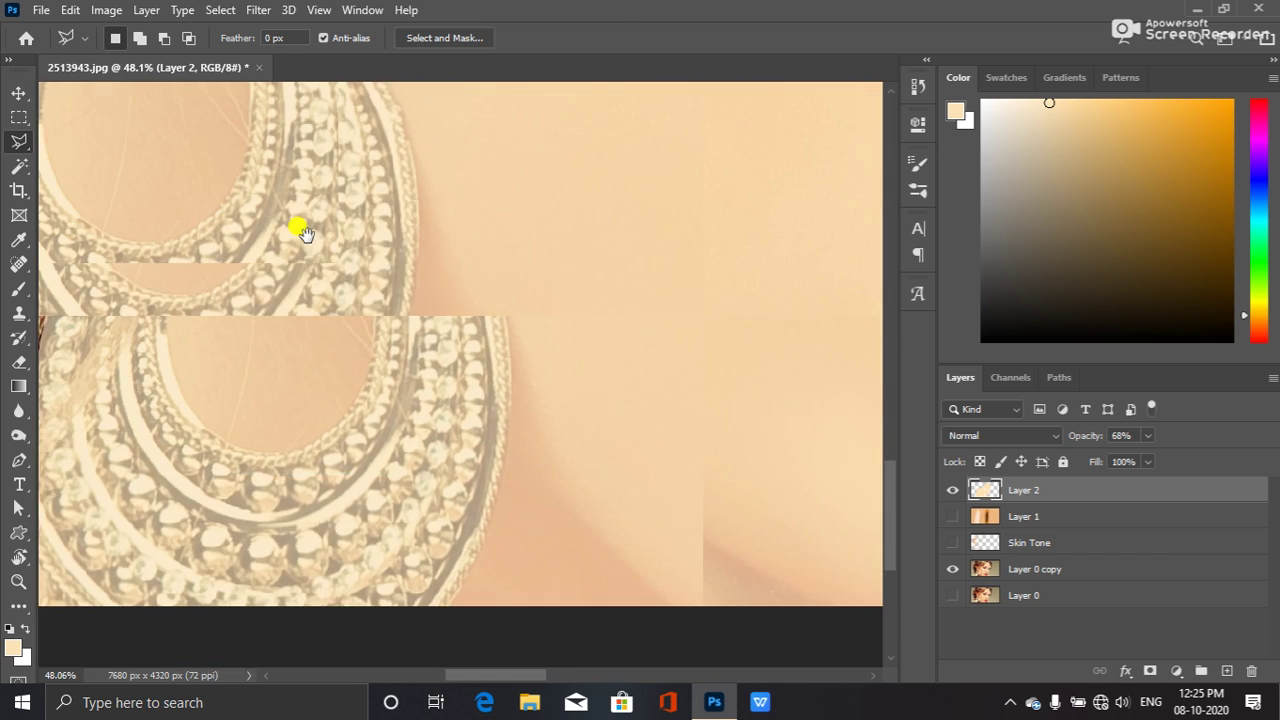
pyautogui.moveTo(403, 353); pyautogui.dragTo(285, 218)
pyautogui.moveTo(508, 371); pyautogui.dragTo(397, 355)
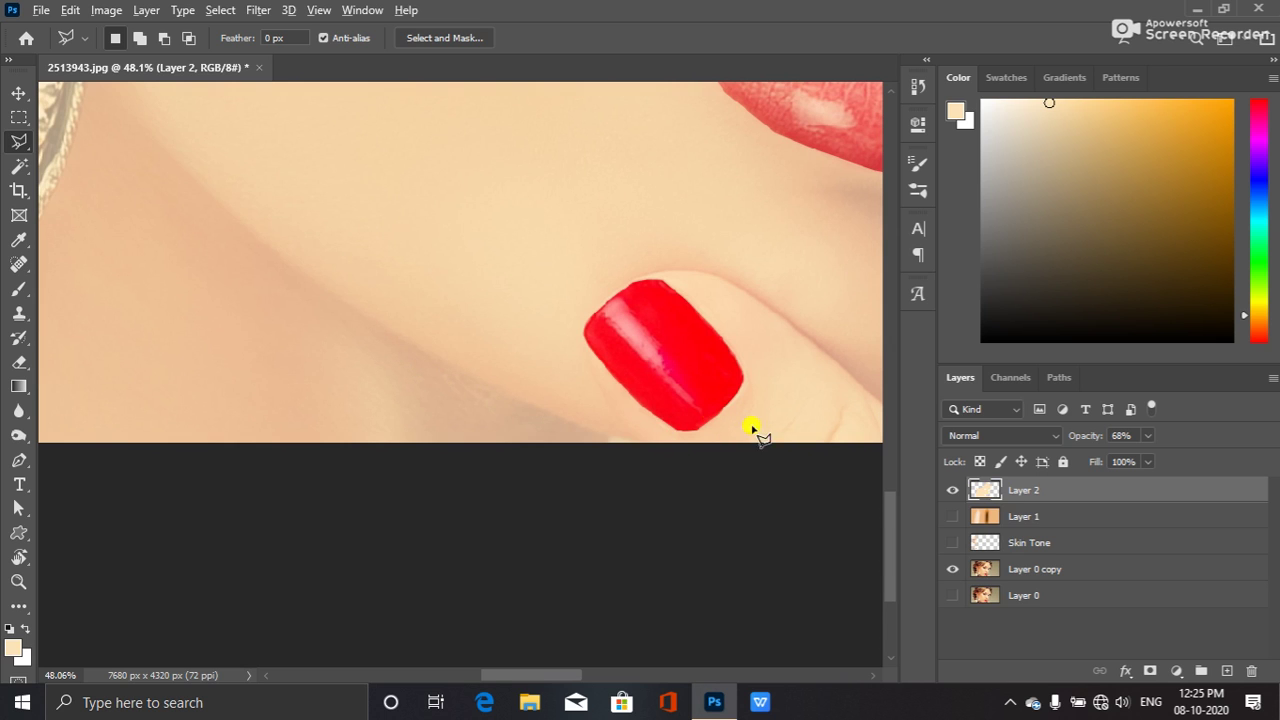
# - Add a new layer named Nail above the skin-tone layer and rename Layer 2 as Face
pyautogui.scroll(5, 752, 428)
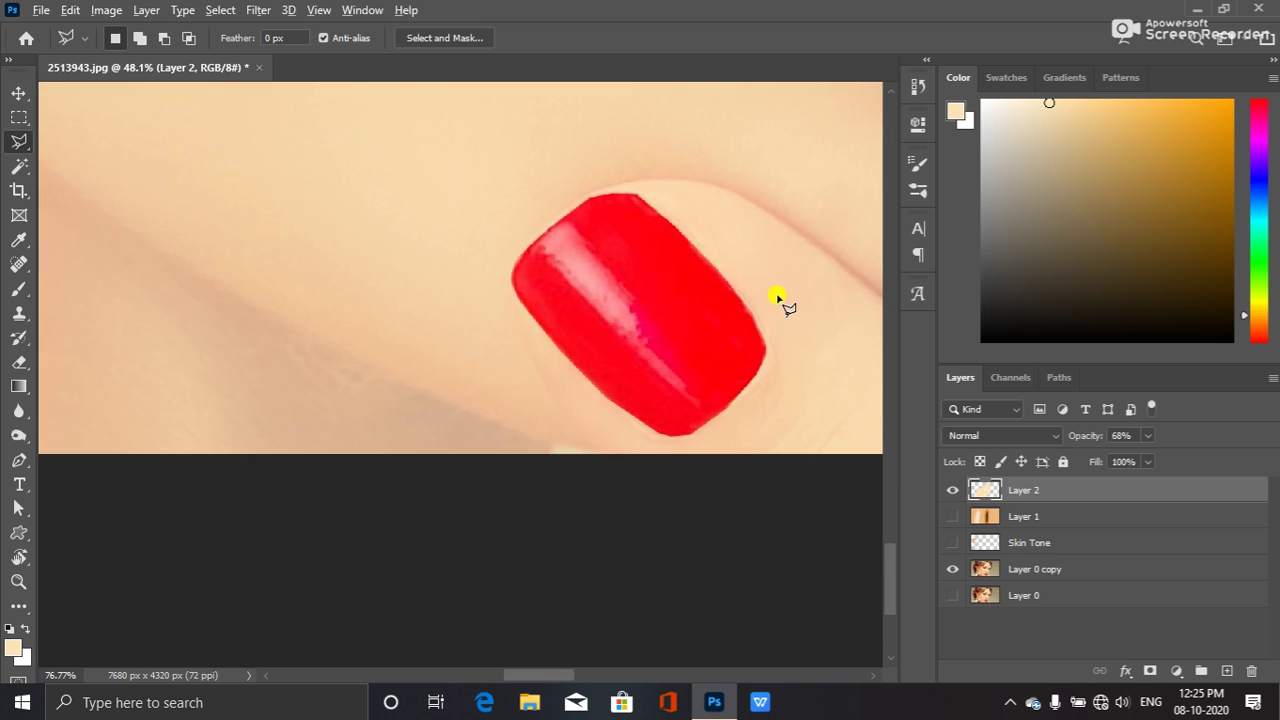
pyautogui.scroll(1, 778, 300)
pyautogui.scroll(4, 742, 343)
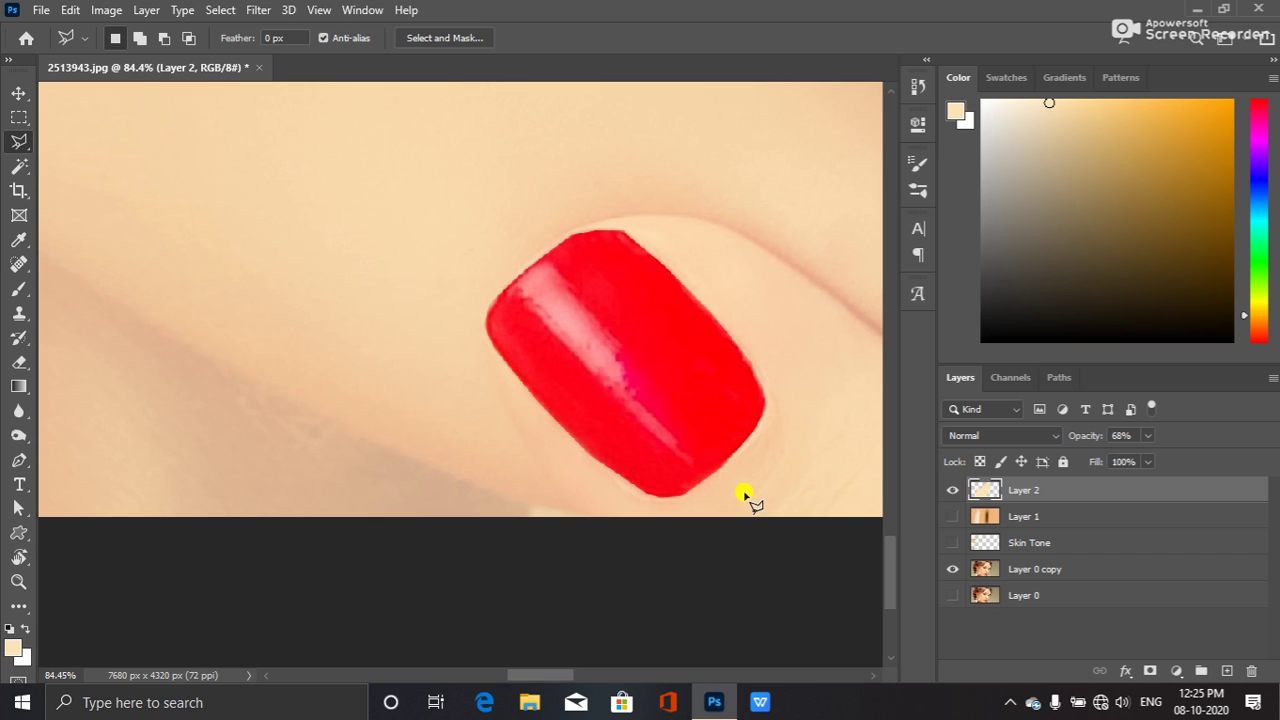
pyautogui.click(1224, 670)
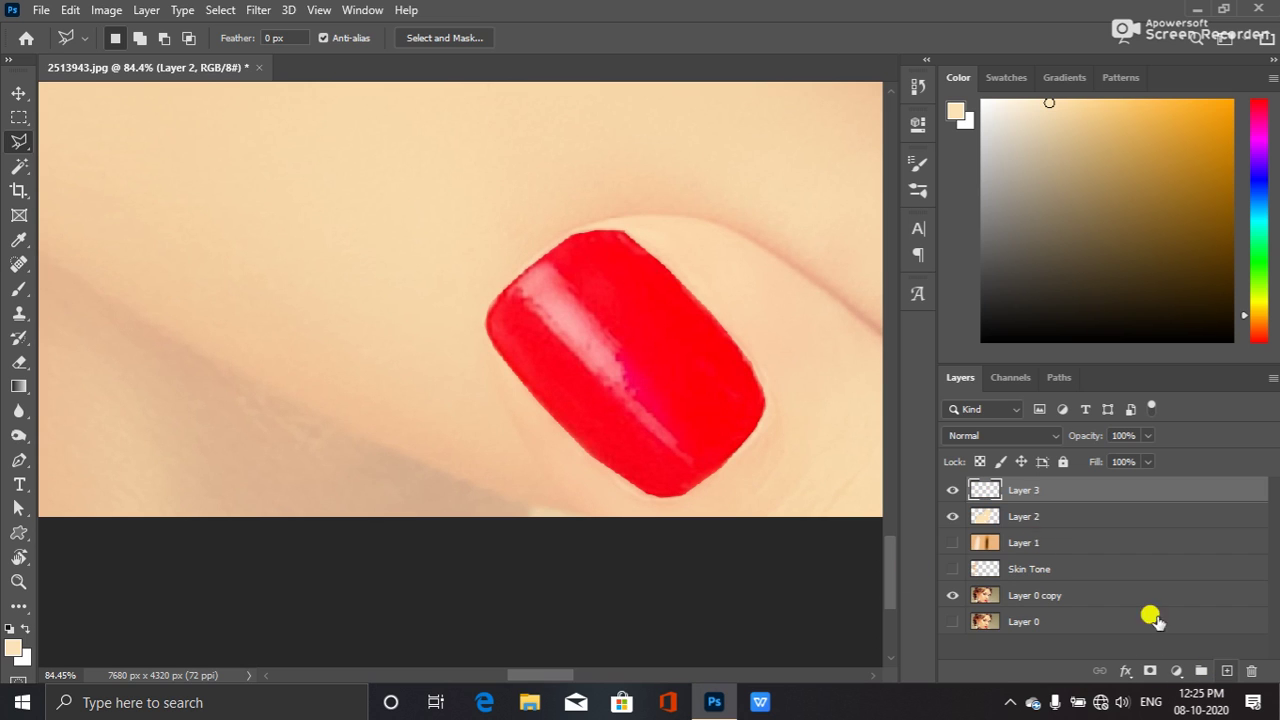
pyautogui.doubleClick(1022, 488)
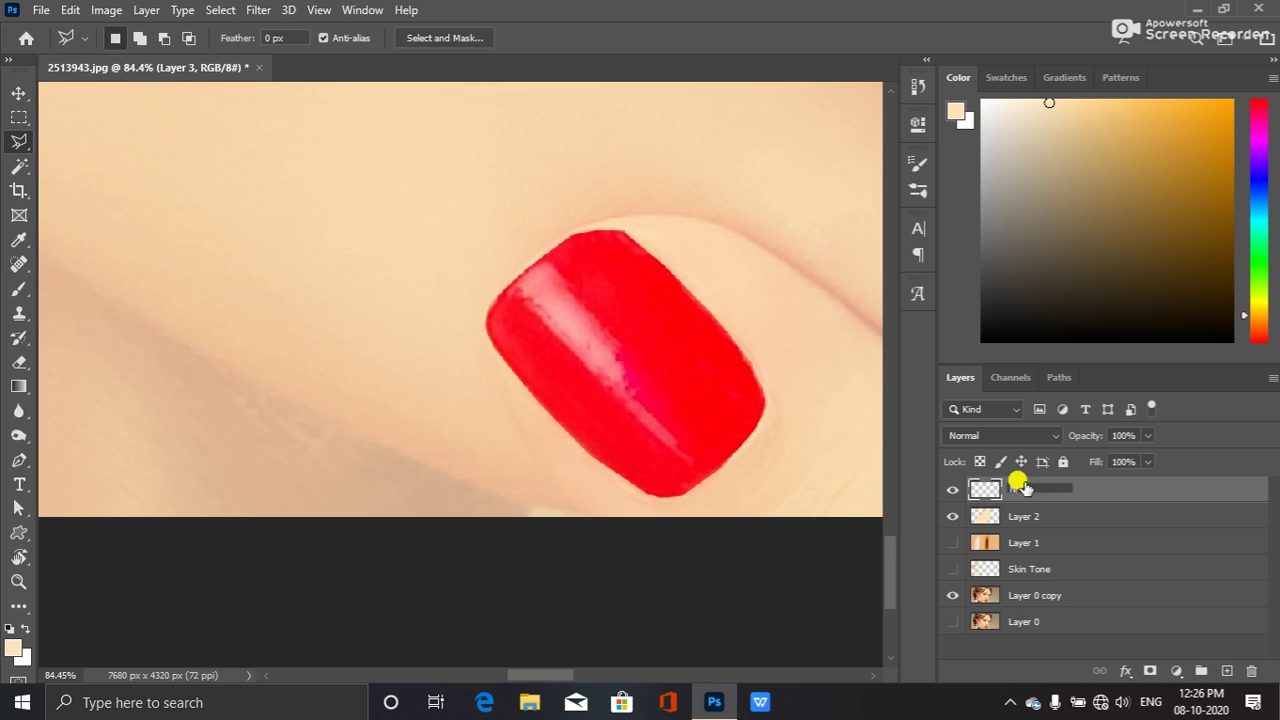
pyautogui.write('Nail')
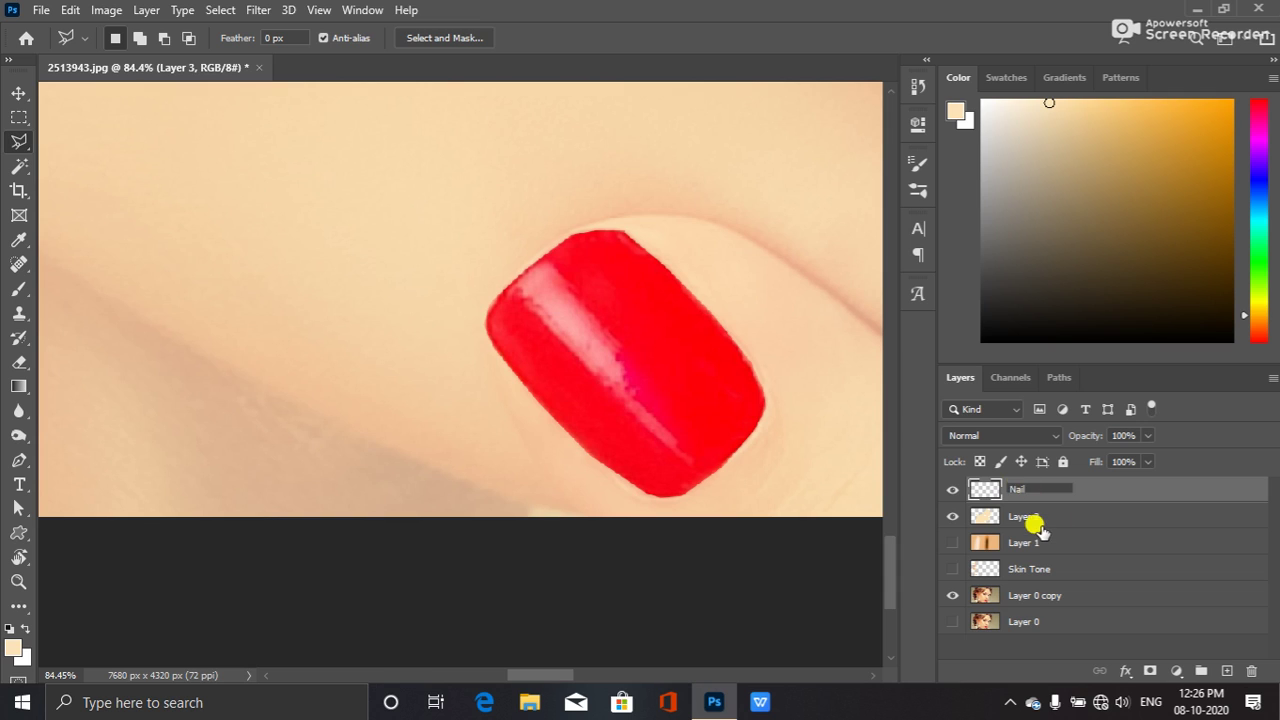
pyautogui.doubleClick(1025, 514)
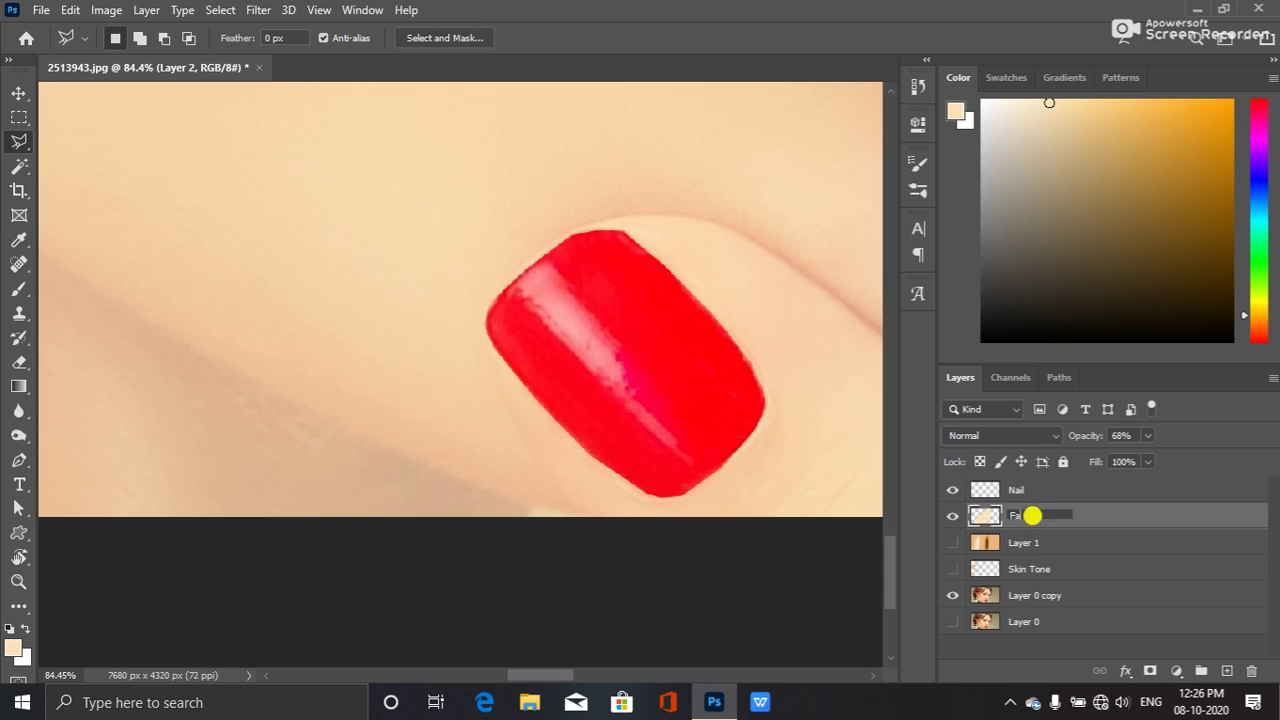
pyautogui.press('Return')
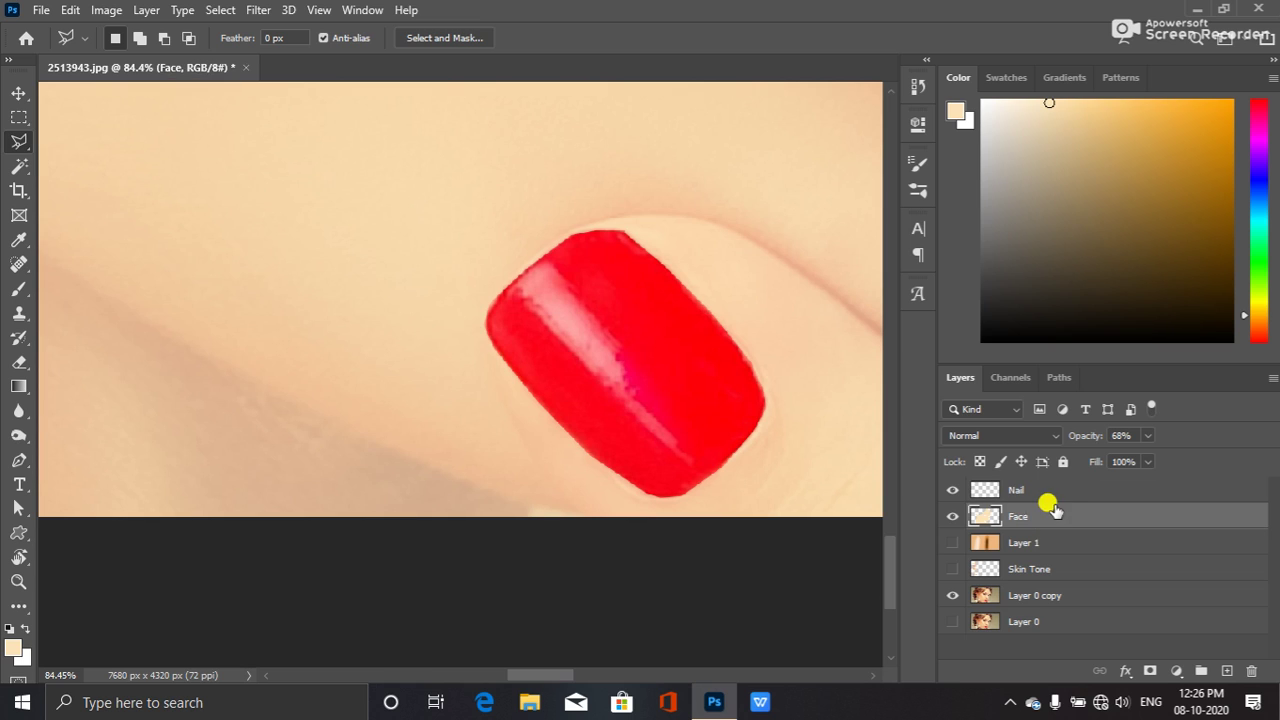
# - With the Nail layer active, sample the thumbnail's red polish (ff000e) as the foreground color
pyautogui.click(1062, 494)
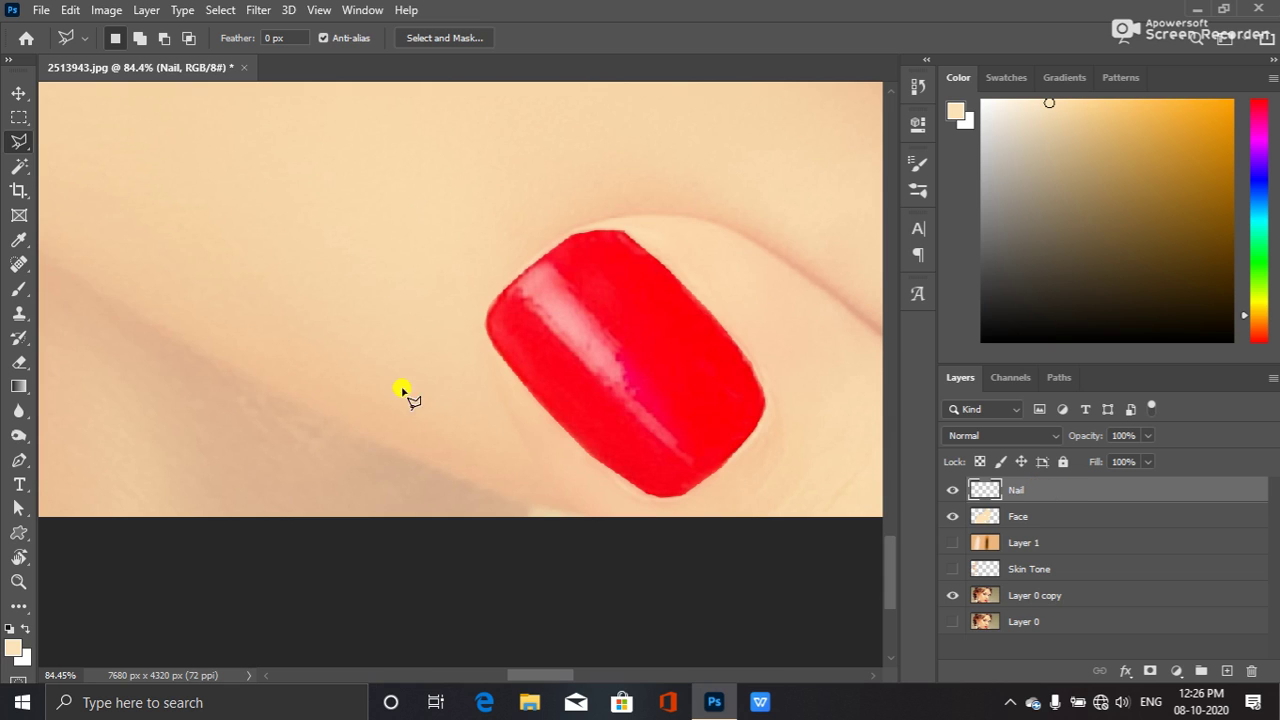
pyautogui.click(12, 640)
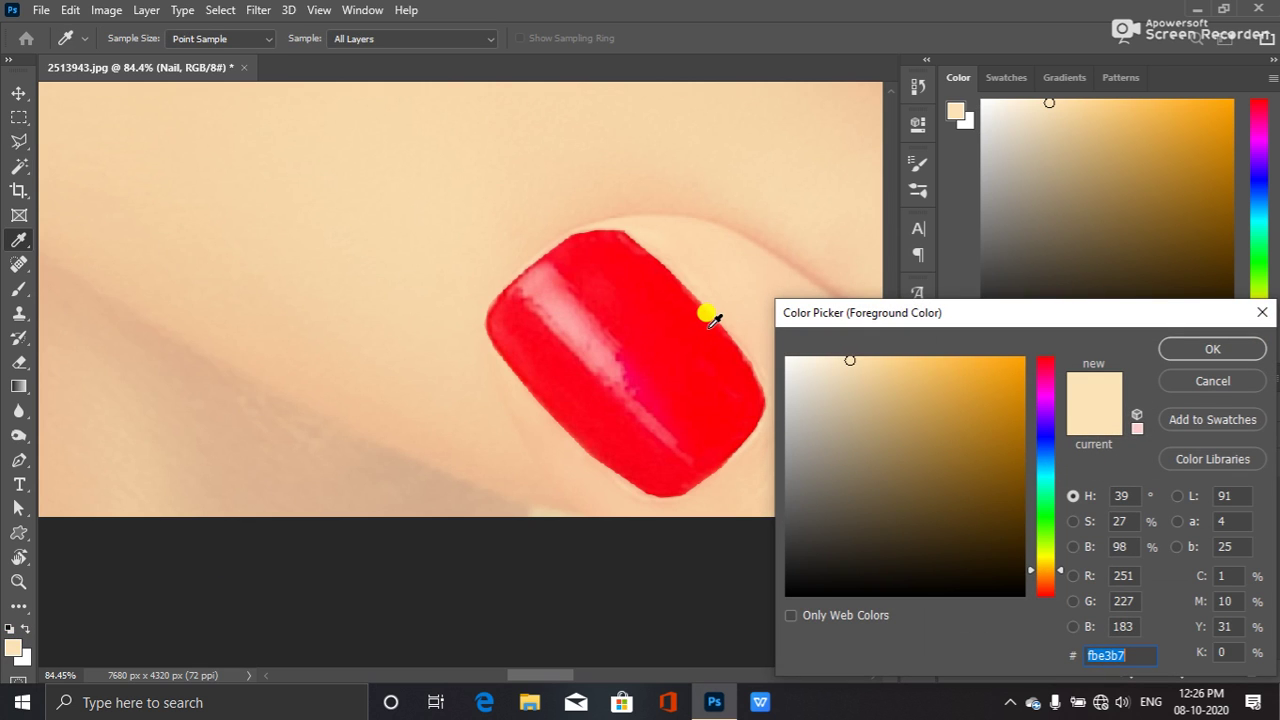
pyautogui.click(668, 324)
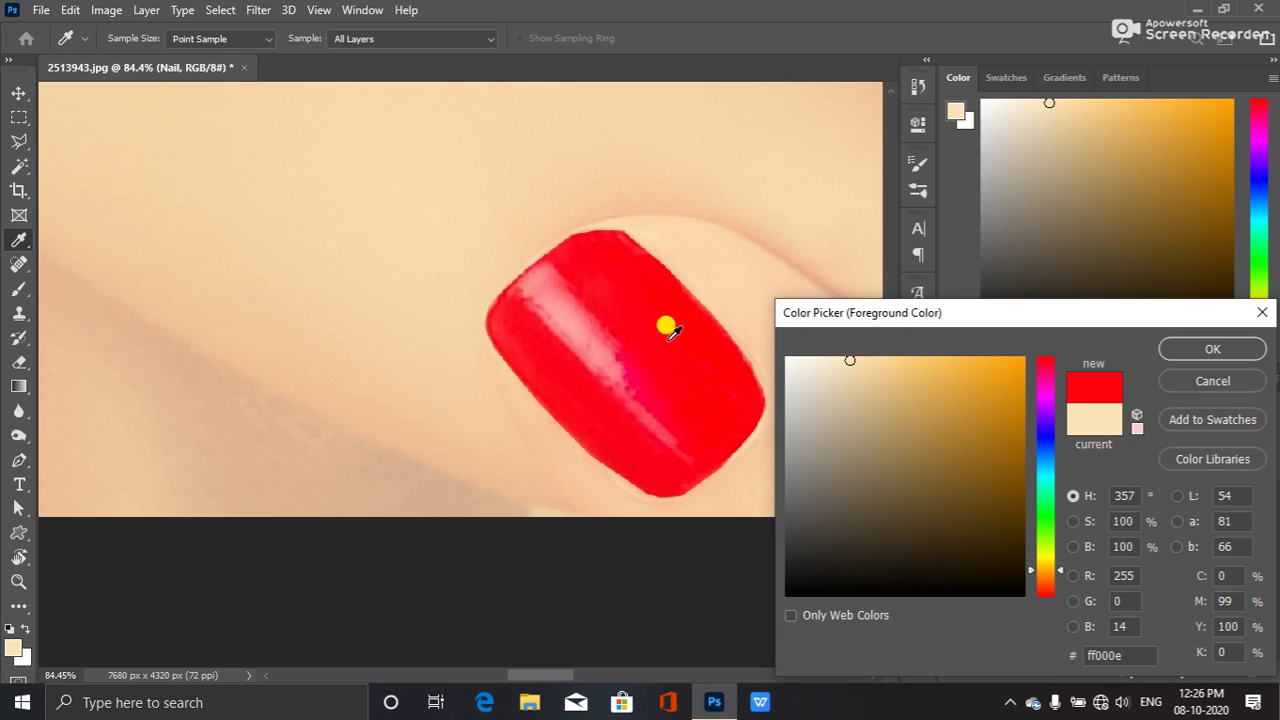
pyautogui.click(1205, 350)
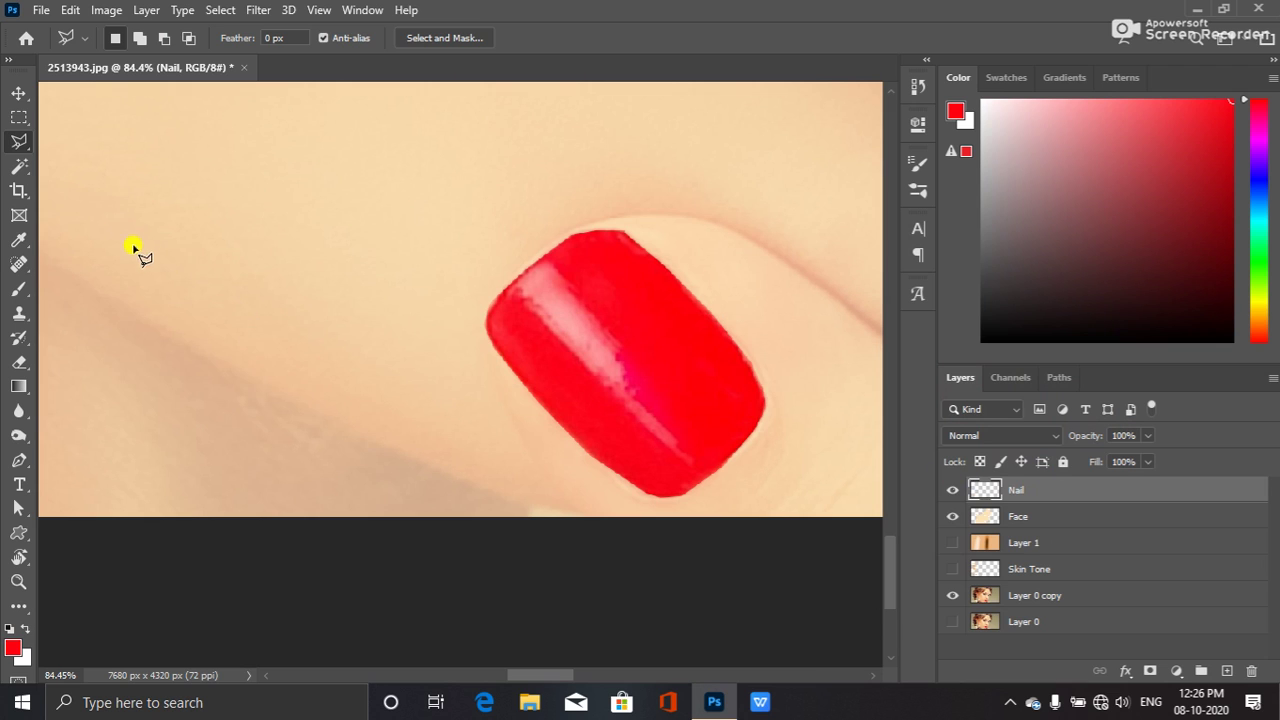
# - Set up the Brush tool with the Hard Round Pressure Opacity preset
pyautogui.click(19, 289)
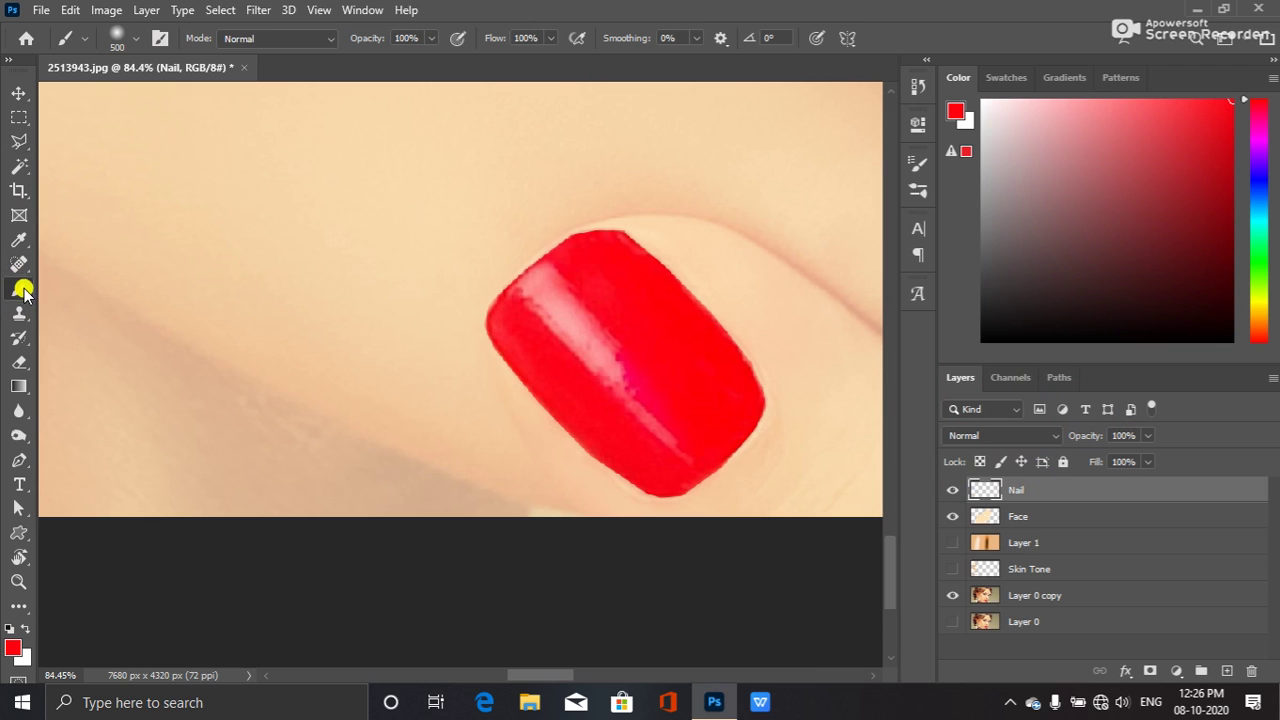
pyautogui.click(128, 40)
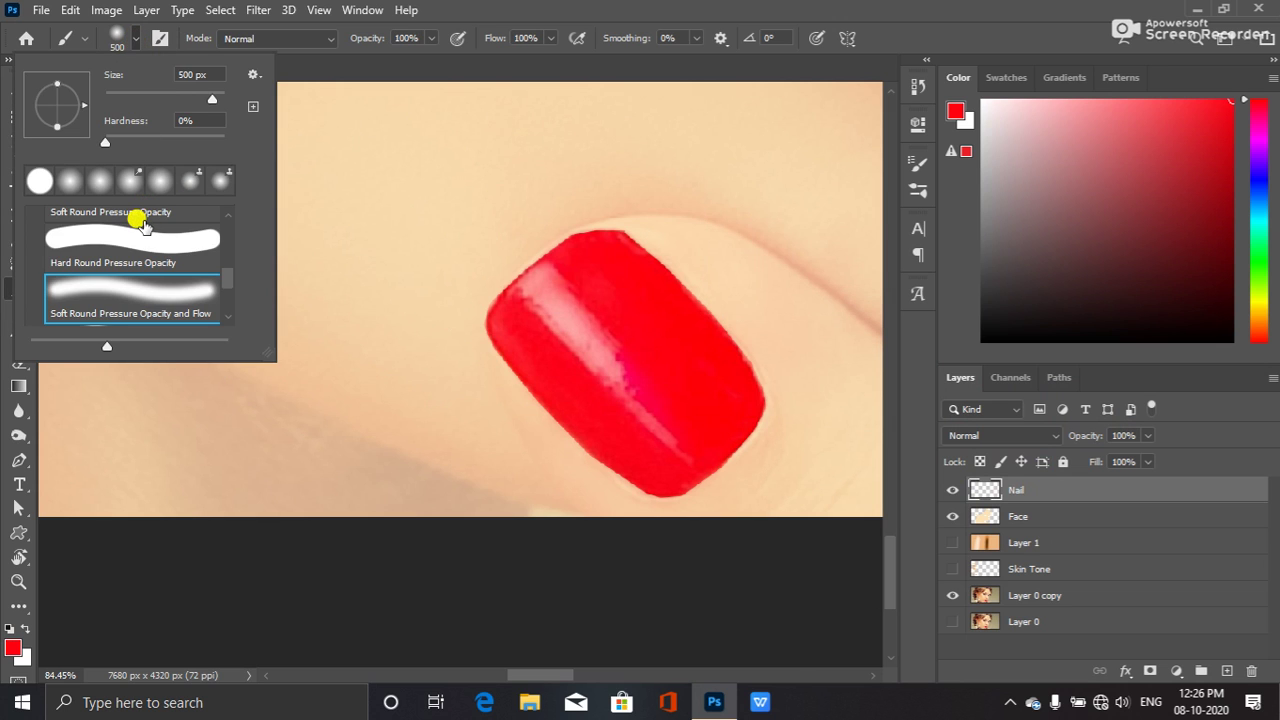
pyautogui.click(123, 248)
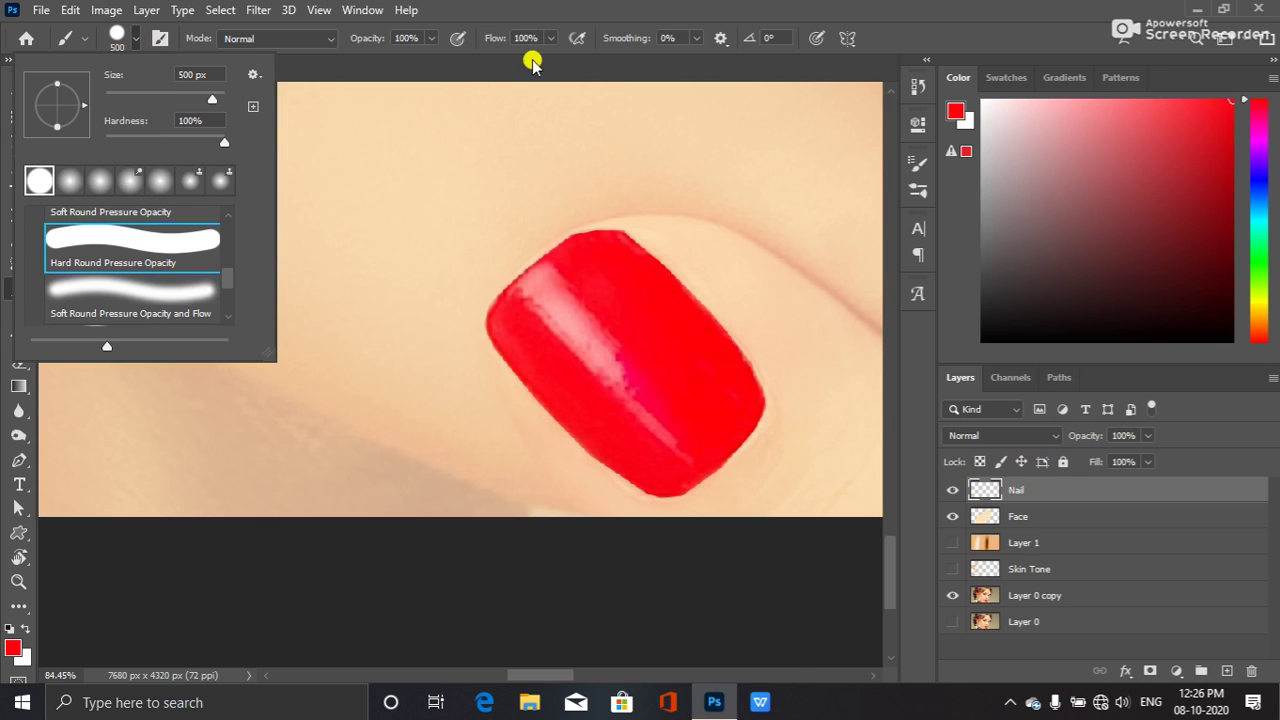
pyautogui.click(1062, 11)
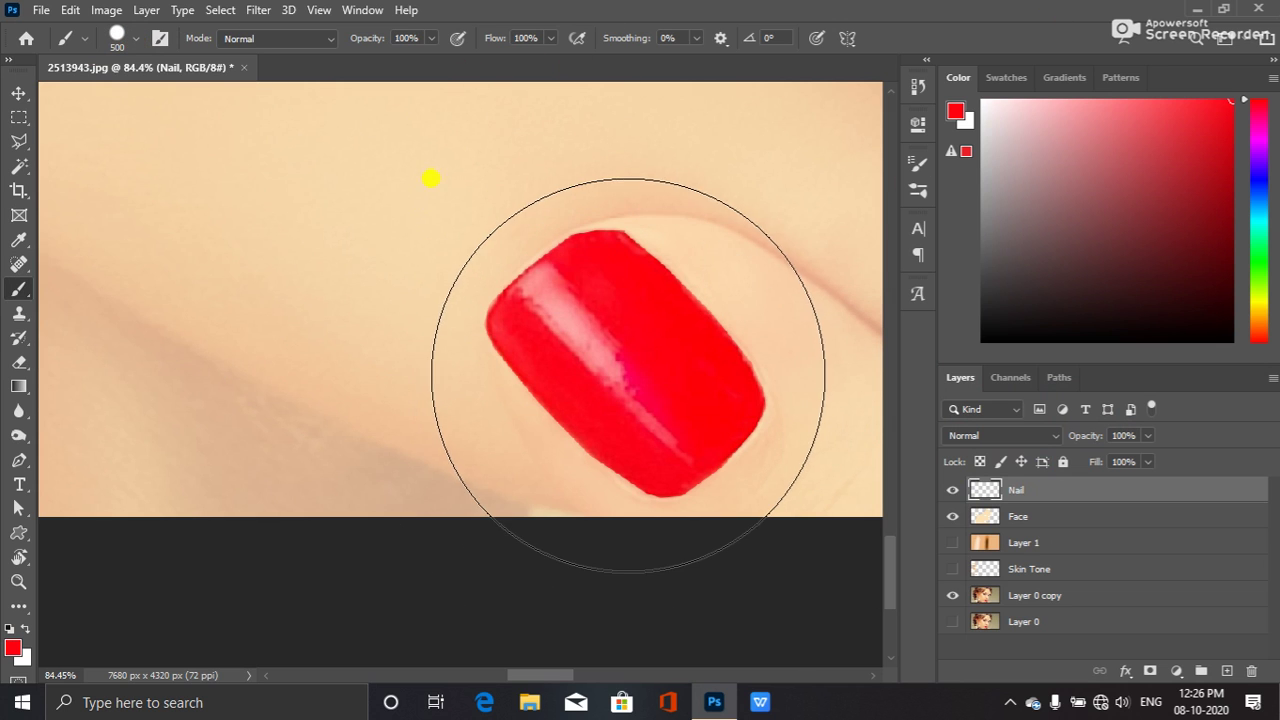
# - Paint the whole thumbnail solid red on the Nail layer with a 90 px brush, covering the glossy highlight
pyautogui.press('[')
pyautogui.press('[')
pyautogui.press('[')
pyautogui.press('[')
pyautogui.press('[')
pyautogui.press('[')
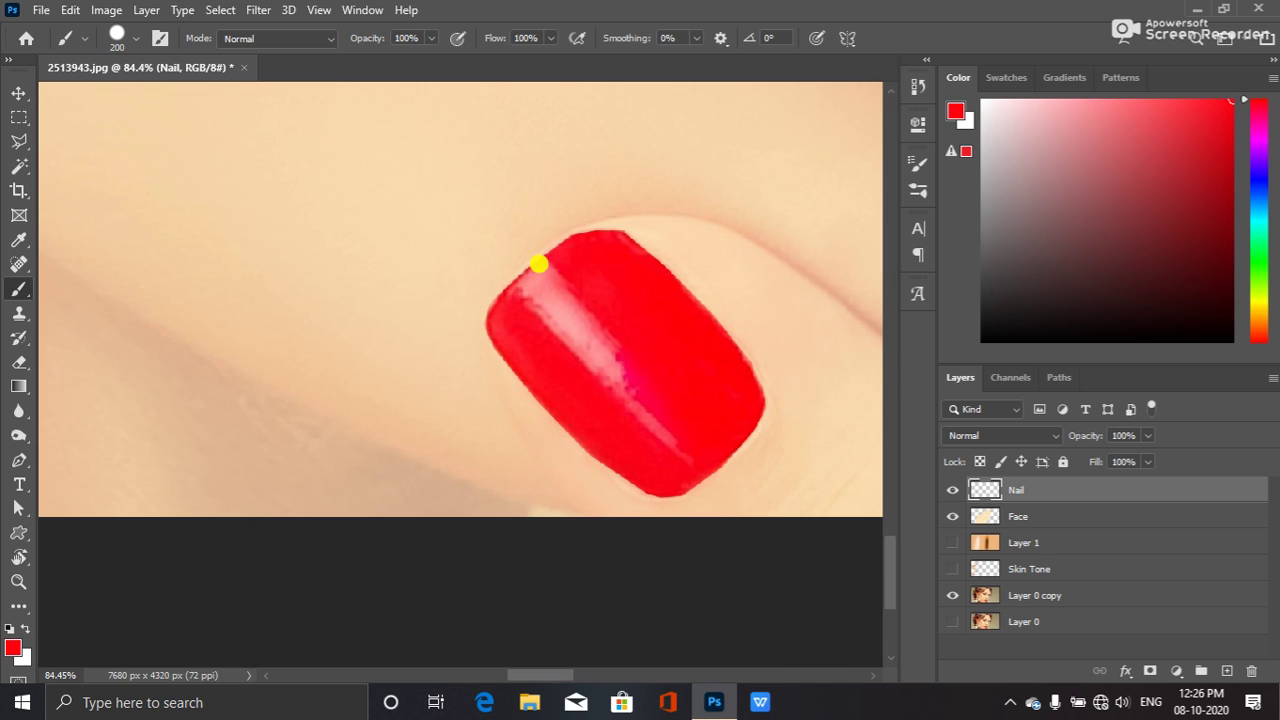
pyautogui.press('[')
pyautogui.press('[')
pyautogui.press('[')
pyautogui.moveTo(549, 326); pyautogui.dragTo(522, 321)
pyautogui.click(522, 322)
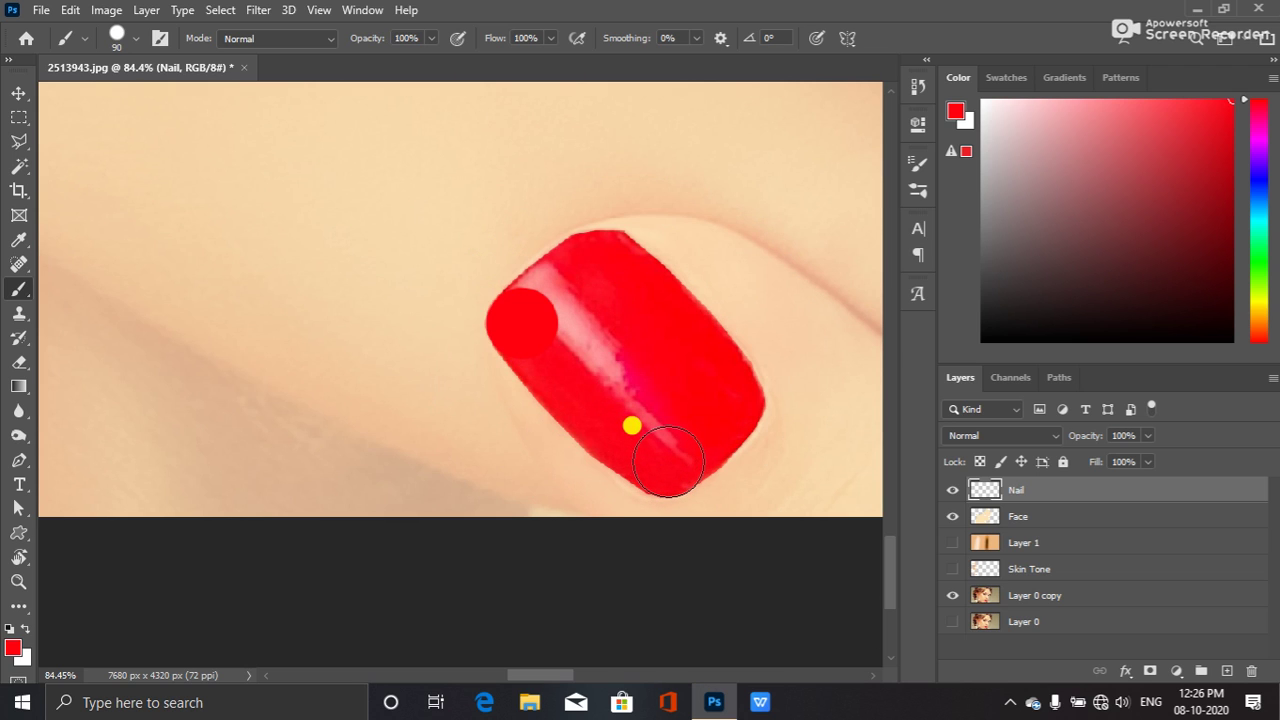
pyautogui.keyDown('shift'); pyautogui.click(609, 423); pyautogui.keyUp('shift')
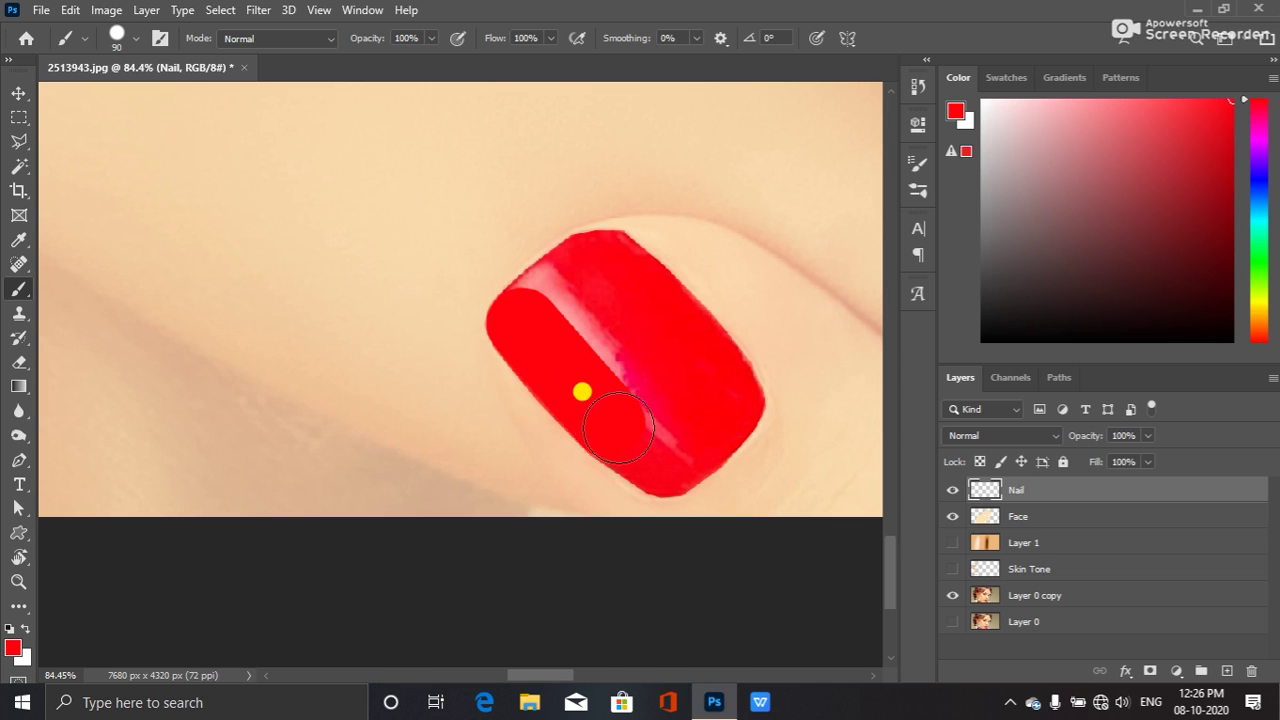
pyautogui.keyDown('shift'); pyautogui.click(665, 462); pyautogui.keyUp('shift')
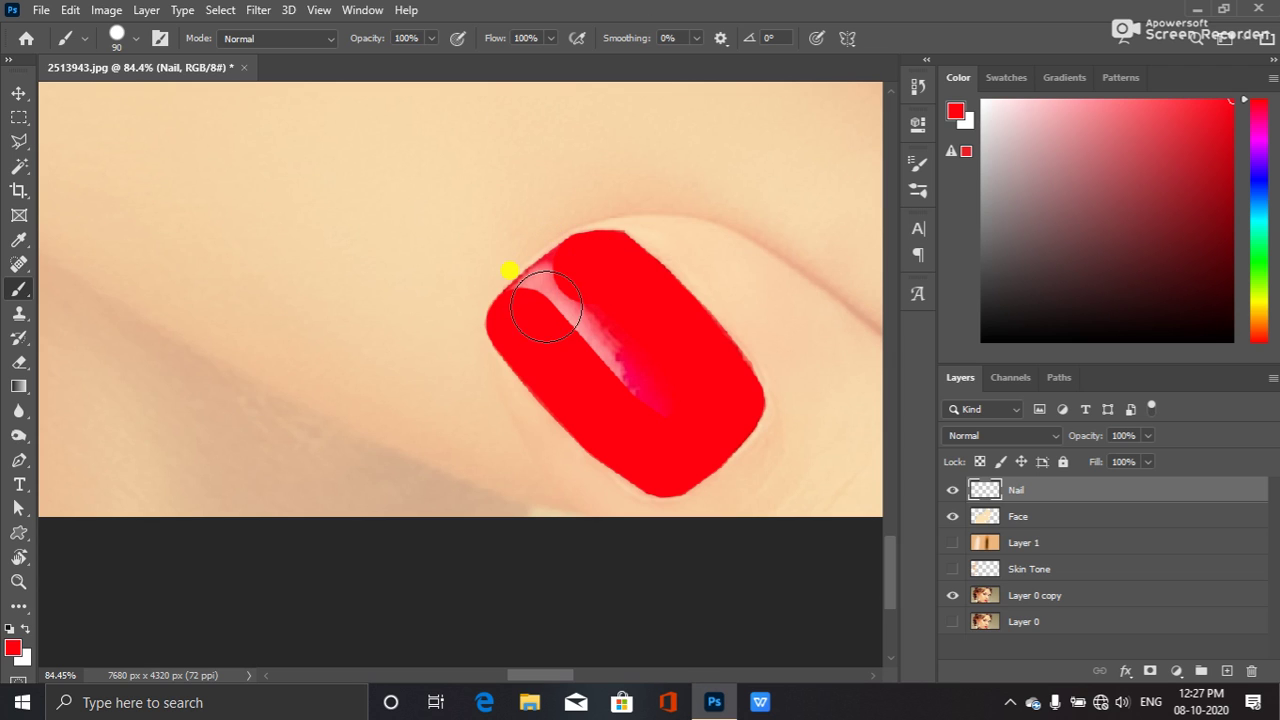
pyautogui.moveTo(530, 312); pyautogui.dragTo(644, 392)
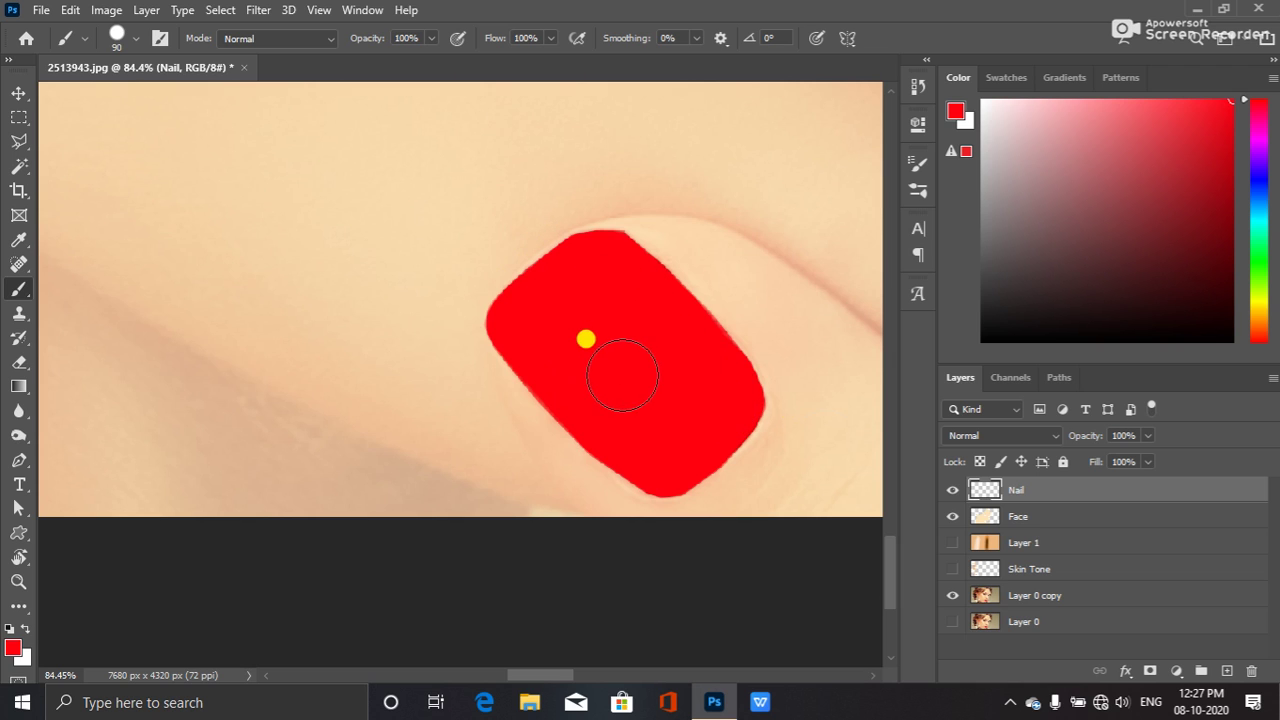
# - Compare the nail with and without the Nail layer's red paint, leaving the layer visible
pyautogui.click(946, 490)
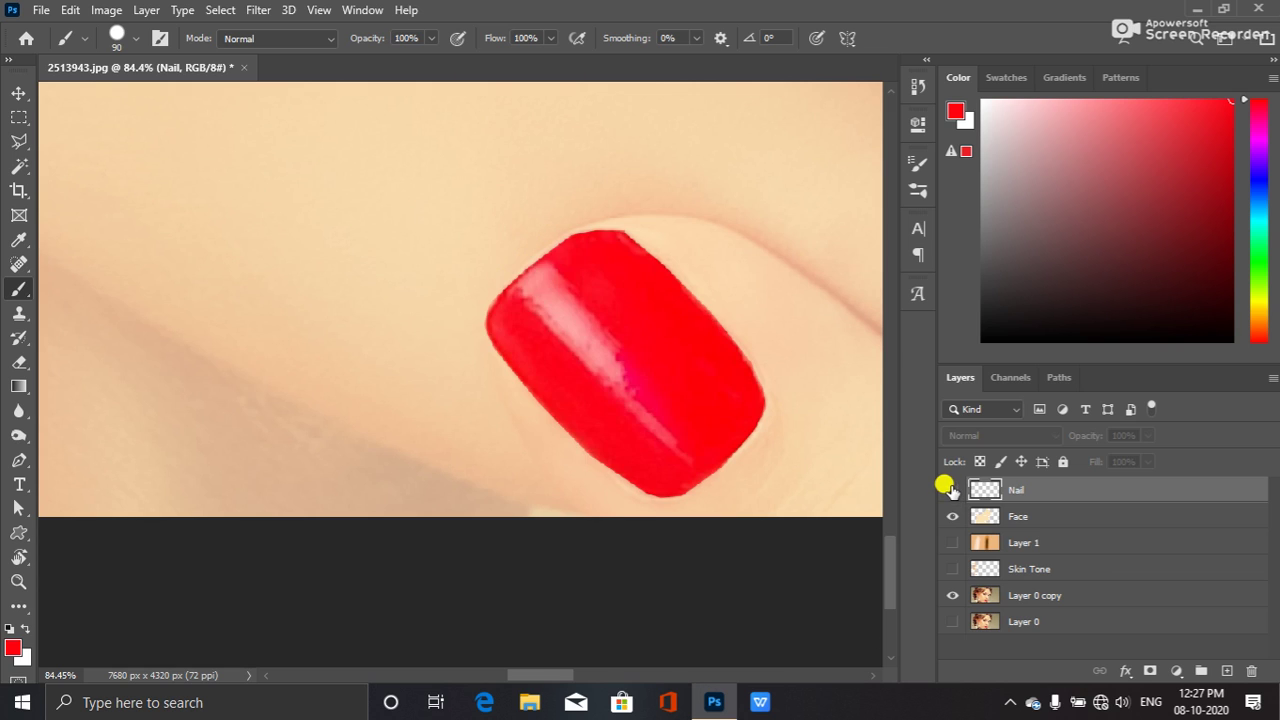
pyautogui.click(946, 490)
pyautogui.click(946, 490)
pyautogui.click(946, 490)
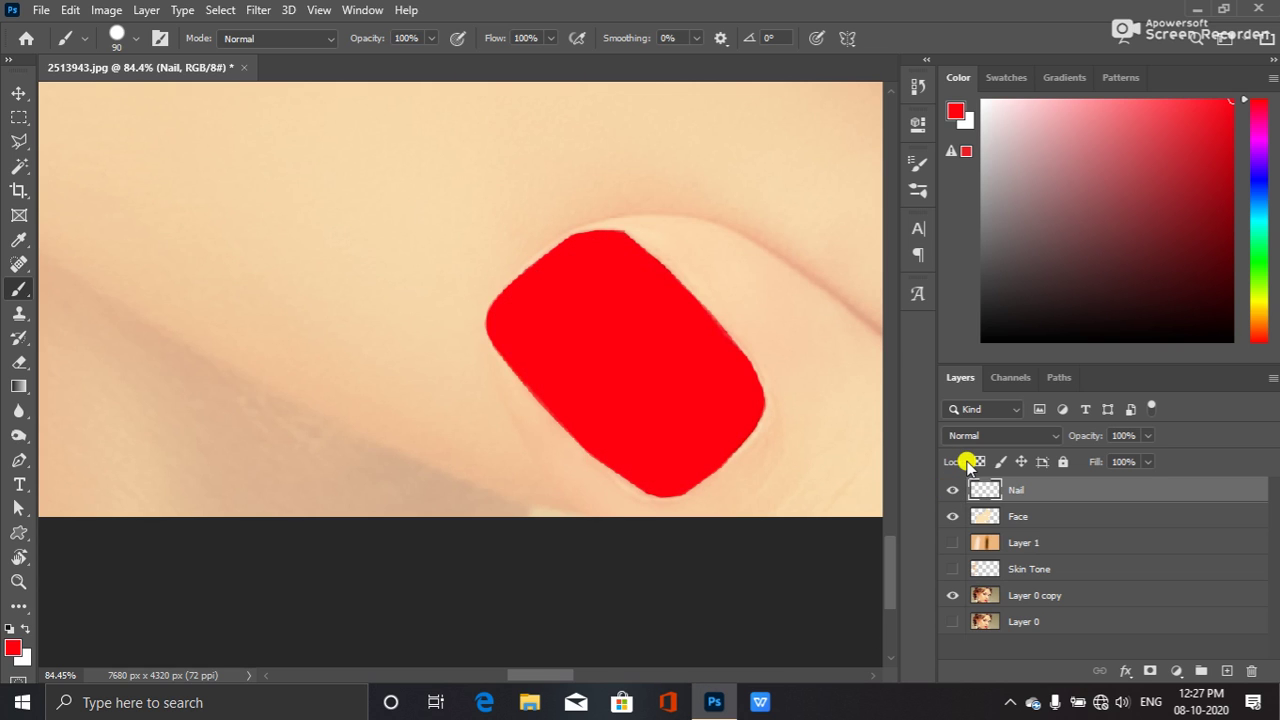
pyautogui.click(946, 489)
pyautogui.click(951, 489)
pyautogui.click(951, 489)
# - Duplicate the Nail layer, hide the original and lower the duplicate's opacity to 0%
pyautogui.hotkey('ctrl', 'j')
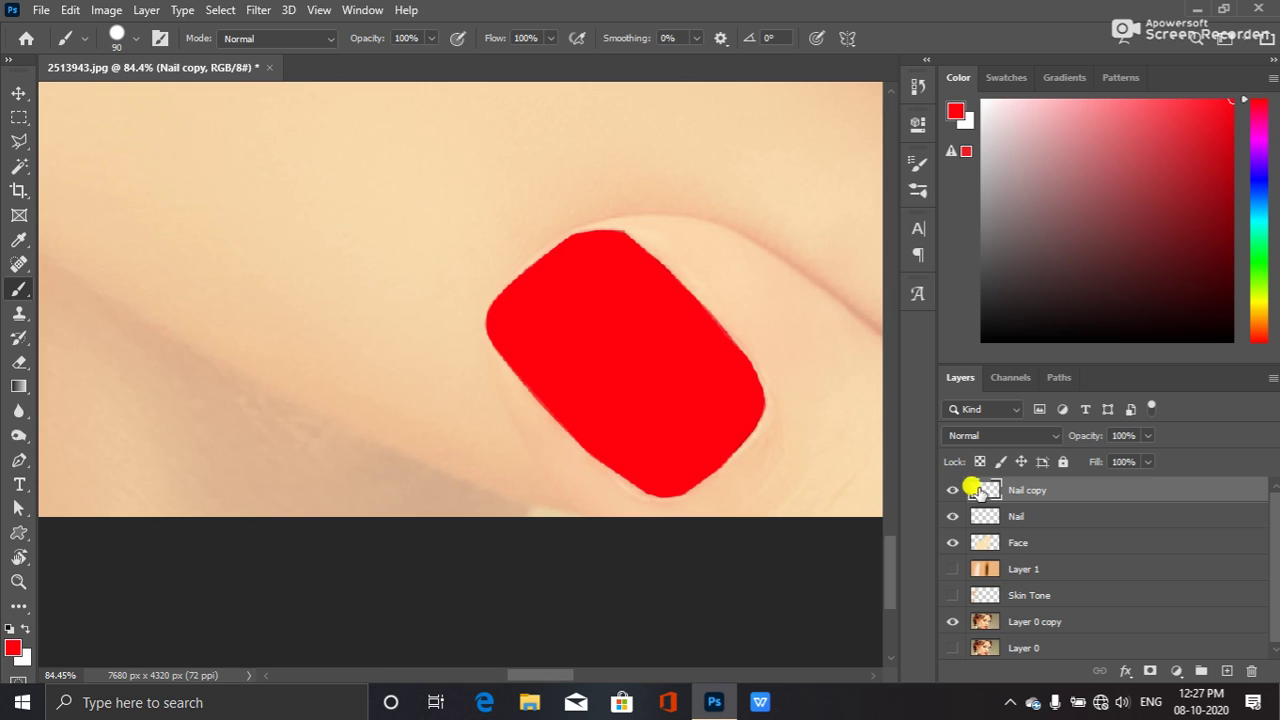
pyautogui.click(1122, 433)
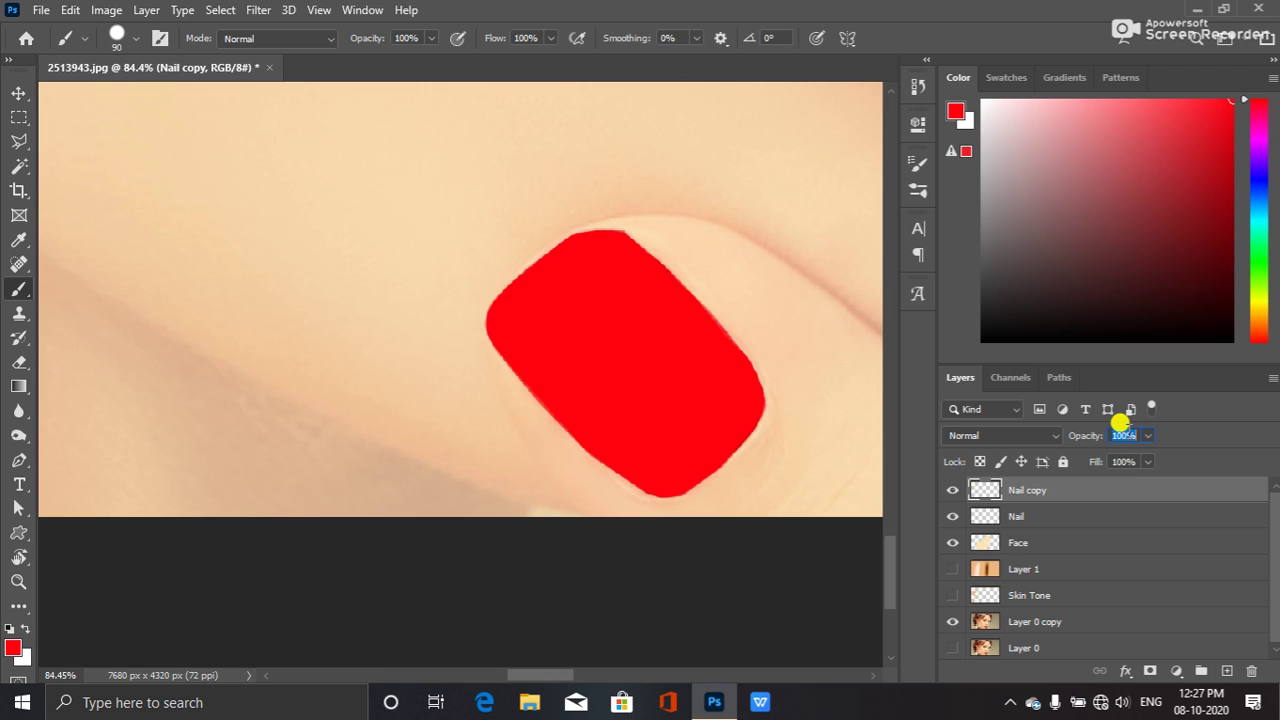
pyautogui.write('5')
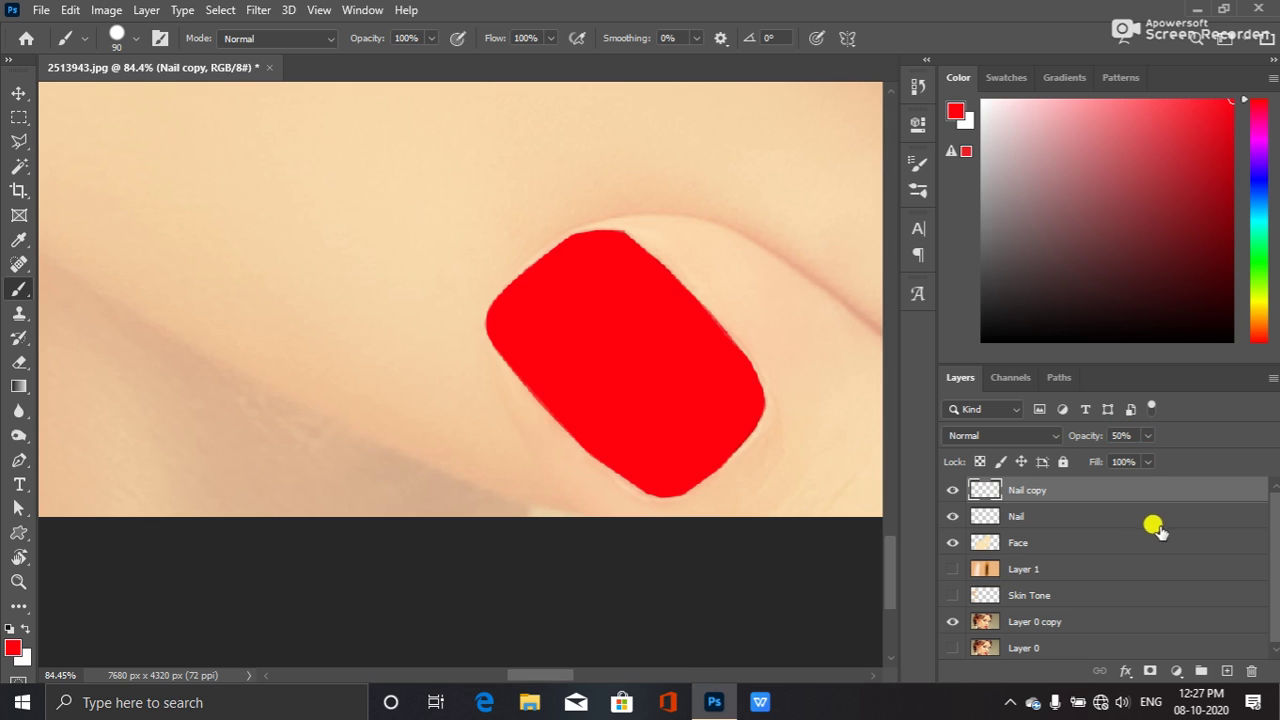
pyautogui.click(952, 516)
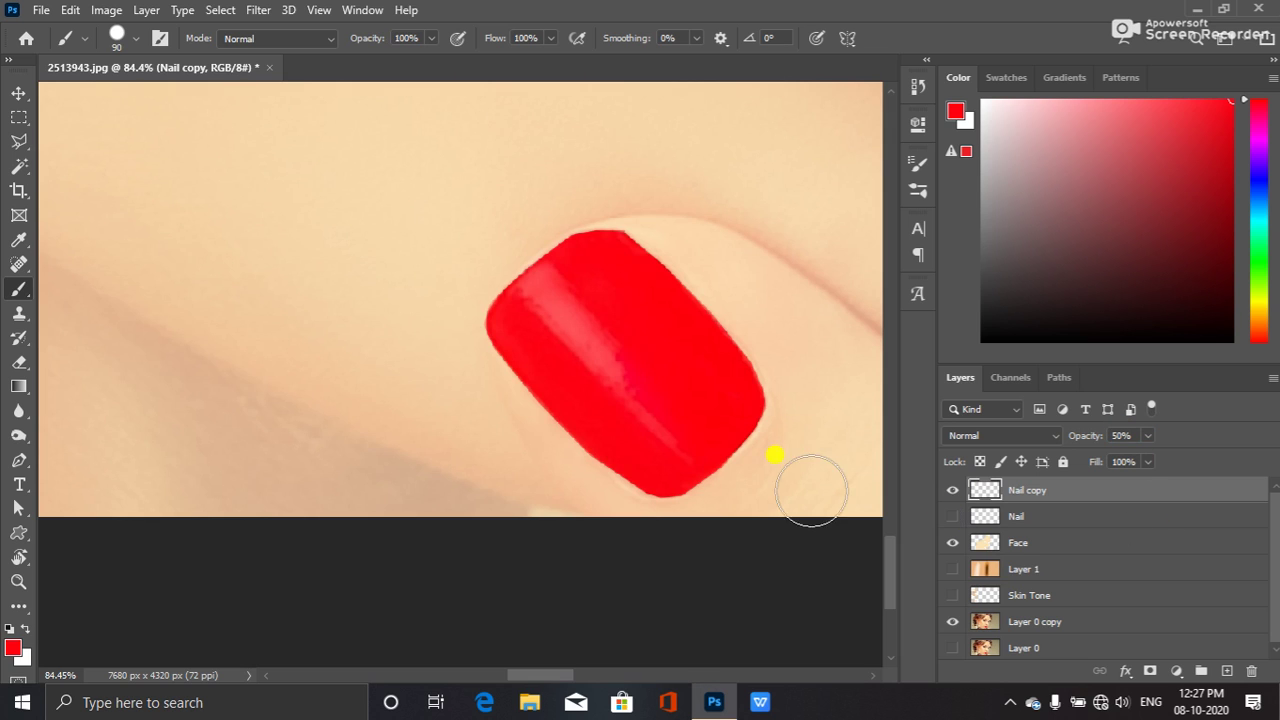
pyautogui.moveTo(1147, 436); pyautogui.dragTo(1087, 465)
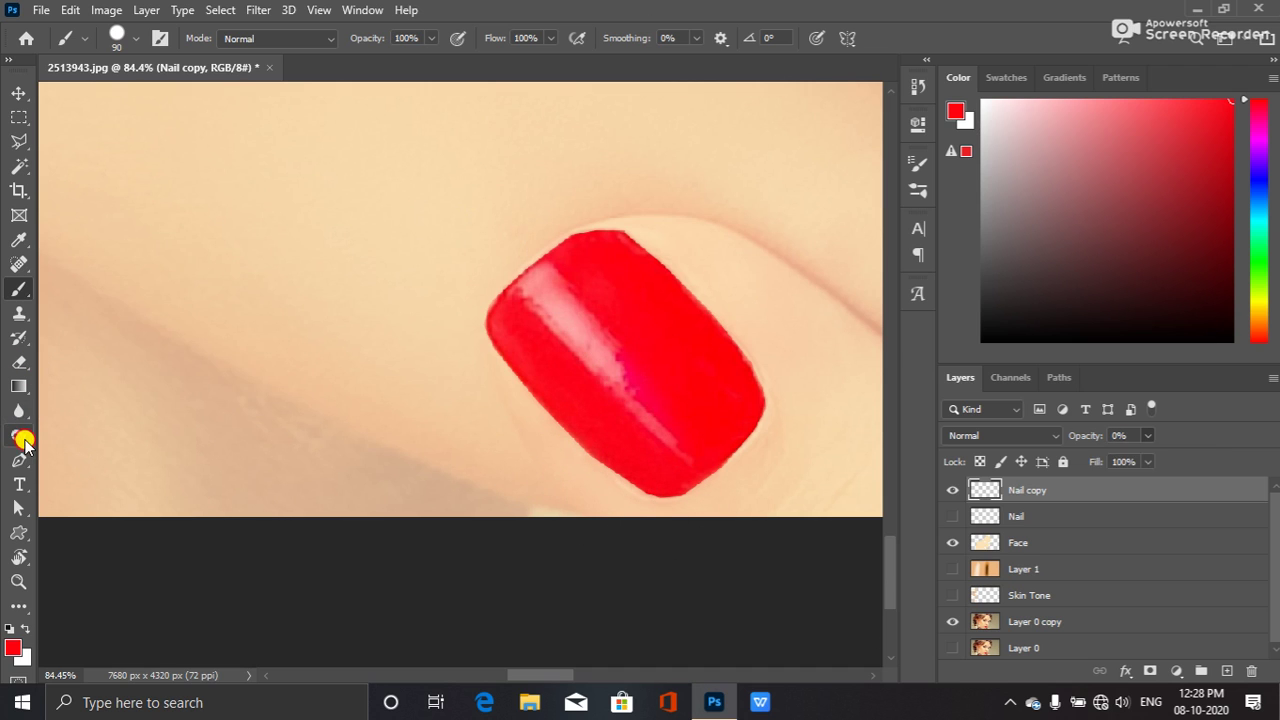
# - Switch to the Dodge tool and reduce its brush size to 70 px
pyautogui.click(20, 435)
pyautogui.click(85, 437)
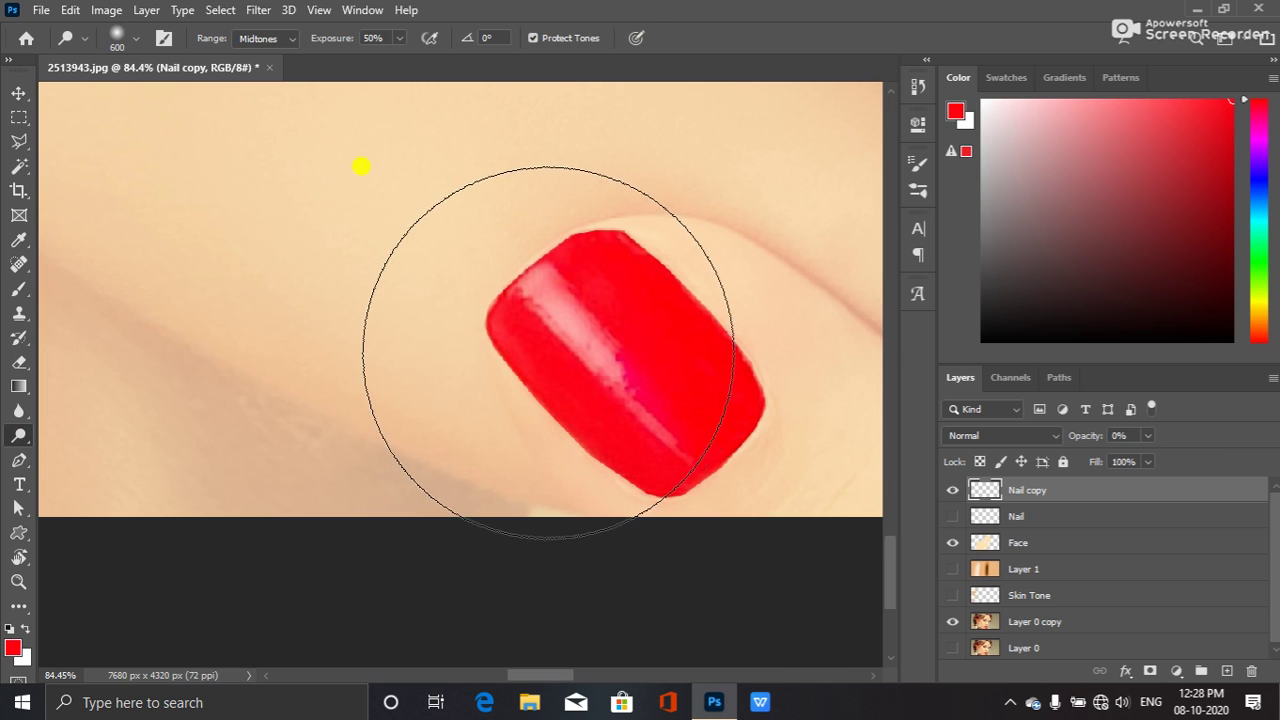
pyautogui.press('[')
pyautogui.press('[')
pyautogui.press('[')
pyautogui.press('[')
pyautogui.press('[')
pyautogui.press('[')
pyautogui.press('[')
pyautogui.press('[')
pyautogui.press('[')
pyautogui.press('[')
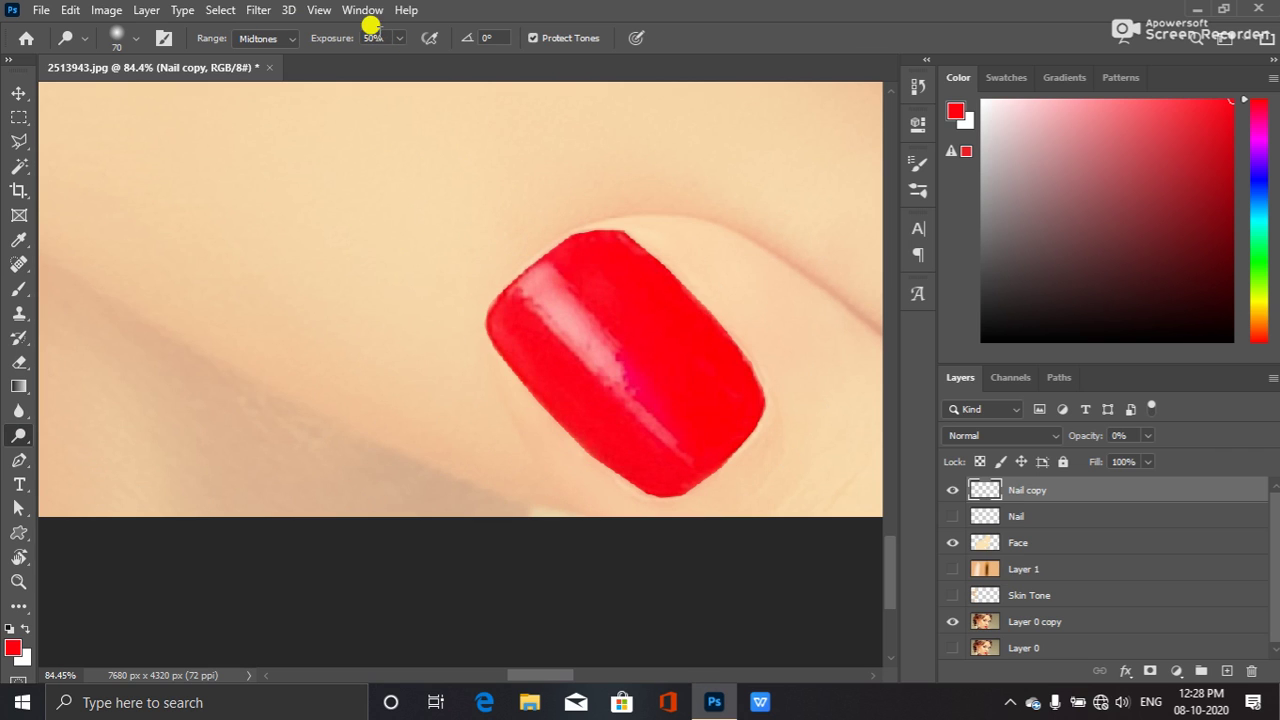
# - Set the Dodge exposure to 10% and dodge the upper end of the nail's glossy highlight on the Nail copy layer
pyautogui.click(398, 38)
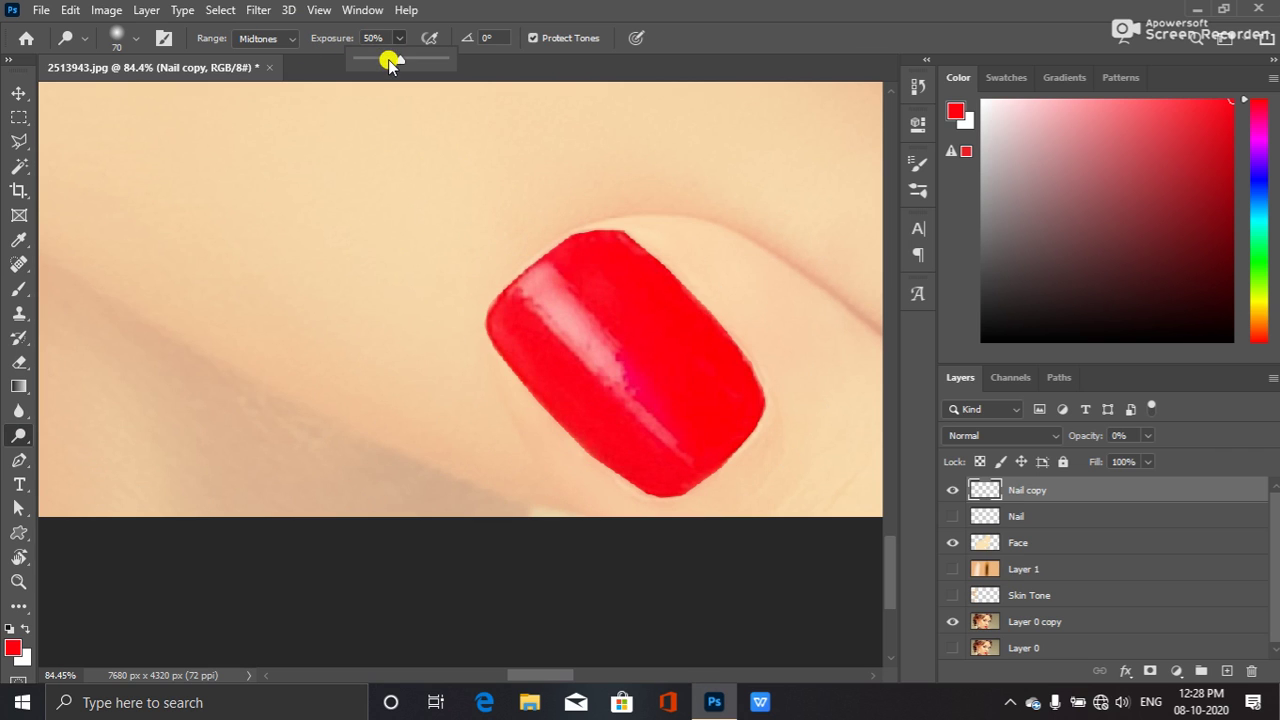
pyautogui.click(375, 35)
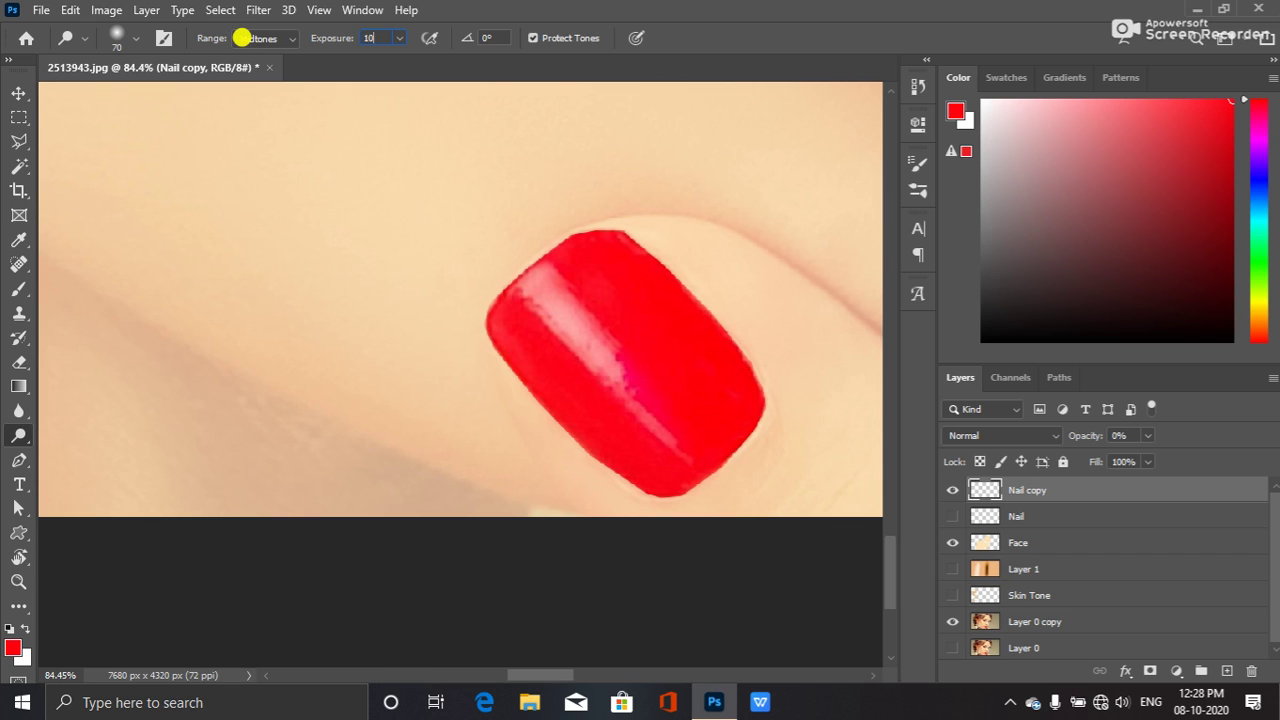
pyautogui.write('10')
pyautogui.press('Return')
pyautogui.moveTo(541, 287); pyautogui.dragTo(564, 300)
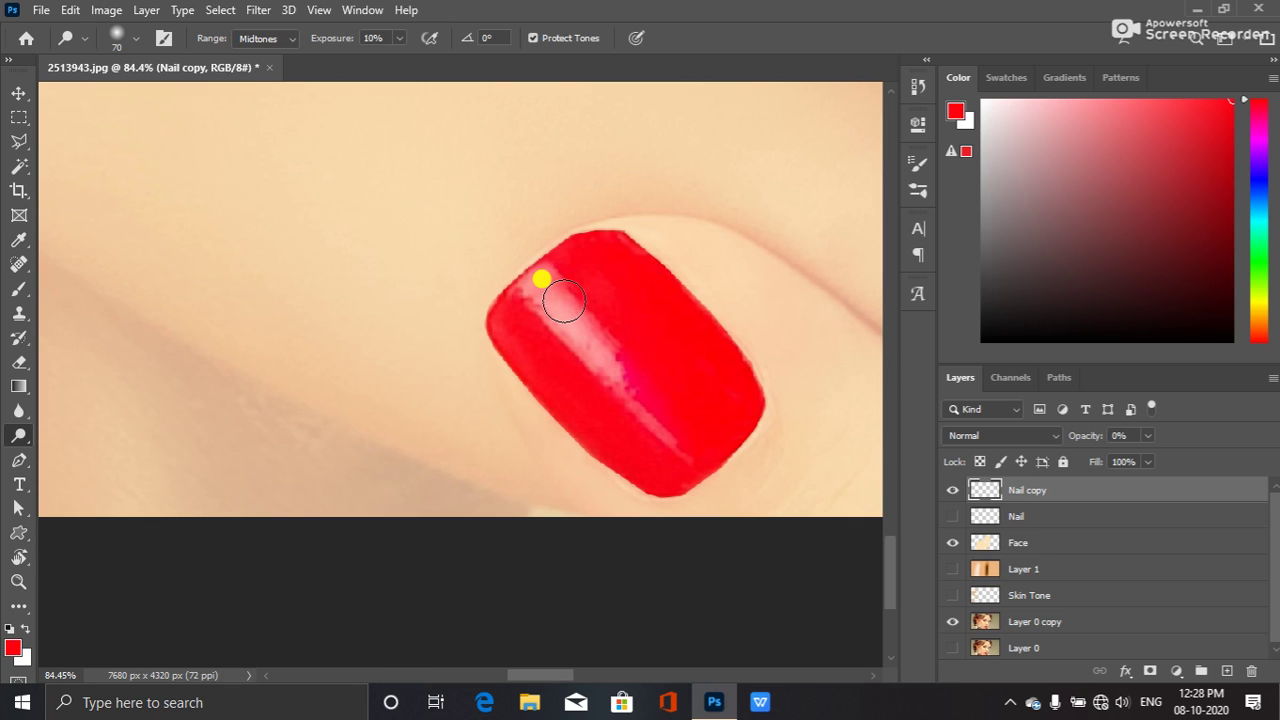
pyautogui.moveTo(564, 301)
pyautogui.mouseDown()
pyautogui.moveTo(543, 294)
pyautogui.moveTo(543, 277)
pyautogui.moveTo(537, 289)
pyautogui.mouseUp()
# - Lower the Dodge exposure to 5% and dodge along the nail's highlight to its lower end, reducing the brush to 30 px
pyautogui.click(373, 38)
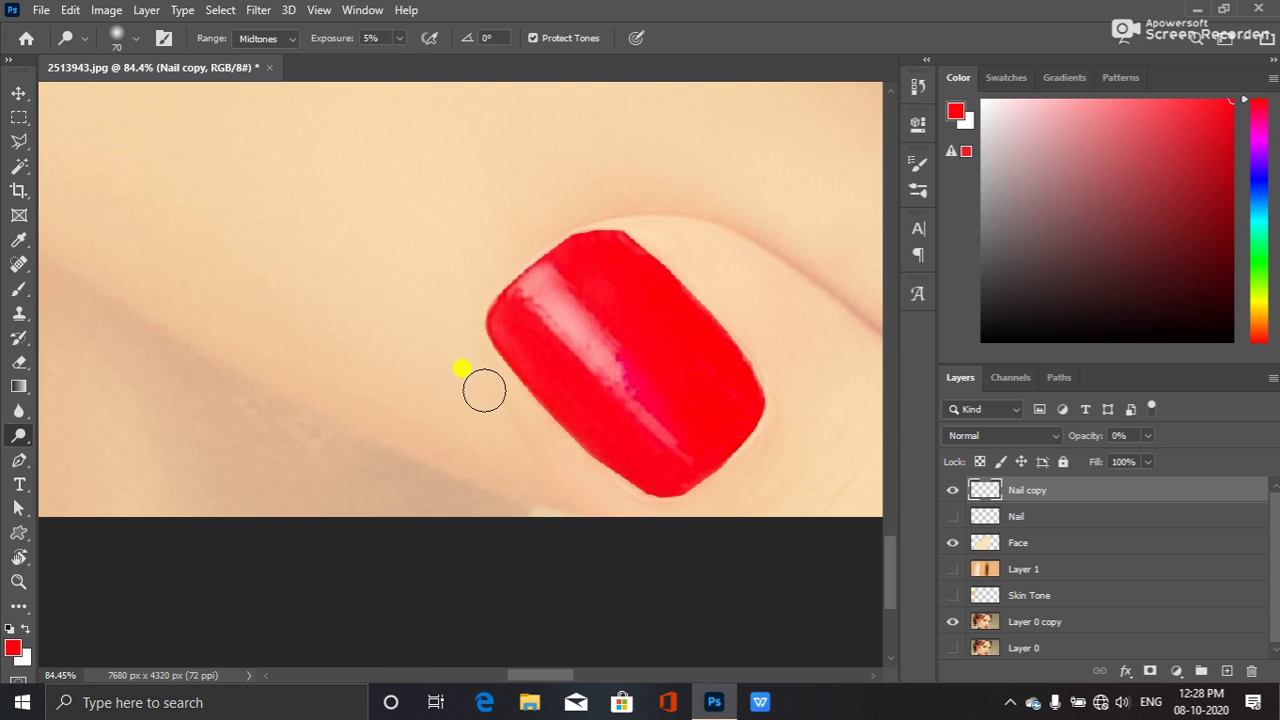
pyautogui.moveTo(565, 291)
pyautogui.mouseDown()
pyautogui.moveTo(543, 286)
pyautogui.moveTo(607, 357)
pyautogui.moveTo(605, 376)
pyautogui.moveTo(660, 420)
pyautogui.moveTo(645, 372)
pyautogui.moveTo(536, 295)
pyautogui.moveTo(635, 472)
pyautogui.moveTo(675, 449)
pyautogui.moveTo(613, 382)
pyautogui.moveTo(647, 433)
pyautogui.moveTo(661, 429)
pyautogui.mouseUp()
pyautogui.press('[')
pyautogui.press('[')
pyautogui.press('[')
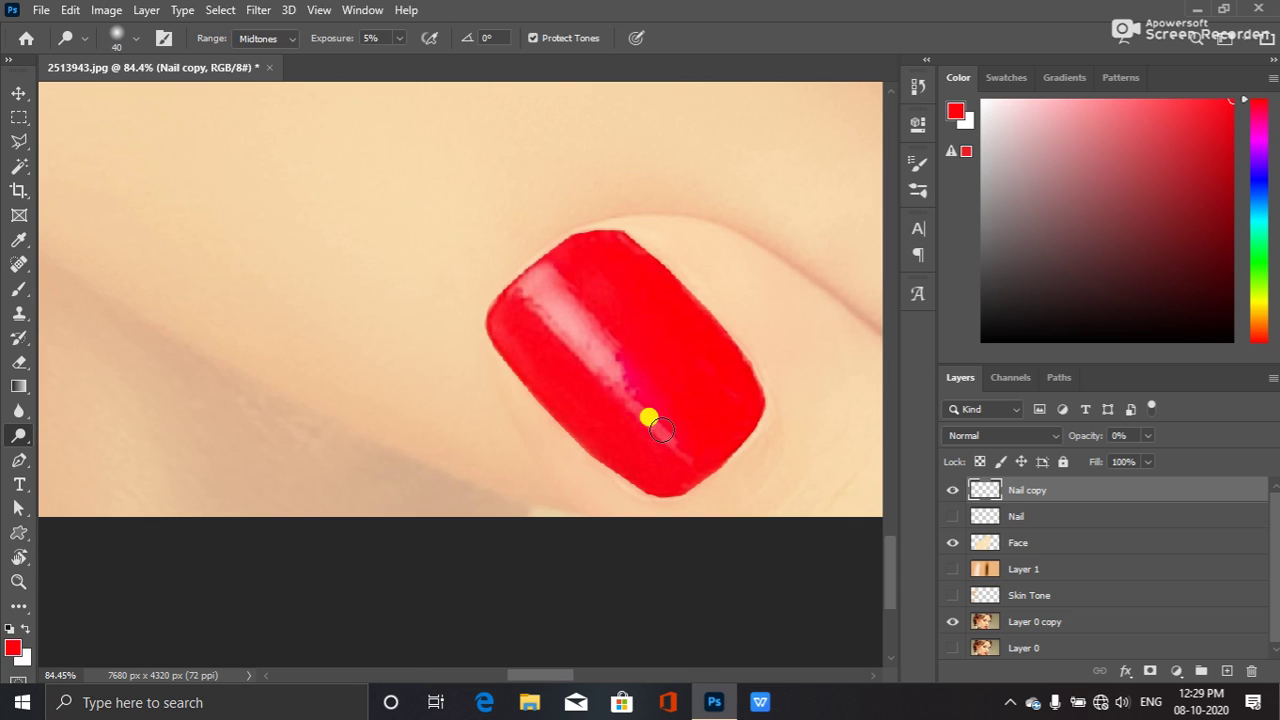
pyautogui.press('[')
pyautogui.moveTo(660, 428)
pyautogui.mouseDown()
pyautogui.moveTo(667, 437)
pyautogui.moveTo(616, 394)
pyautogui.moveTo(685, 458)
pyautogui.mouseUp()
pyautogui.press(']')
pyautogui.press(']')
pyautogui.moveTo(526, 230)
pyautogui.mouseDown()
pyautogui.moveTo(595, 319)
pyautogui.moveTo(546, 283)
pyautogui.moveTo(566, 315)
pyautogui.moveTo(546, 277)
pyautogui.moveTo(607, 360)
pyautogui.moveTo(540, 271)
pyautogui.moveTo(622, 382)
pyautogui.mouseUp()
# - Restore the Nail copy layer's opacity to 100% and set the Dodge exposure to 15%
pyautogui.click(1118, 435)
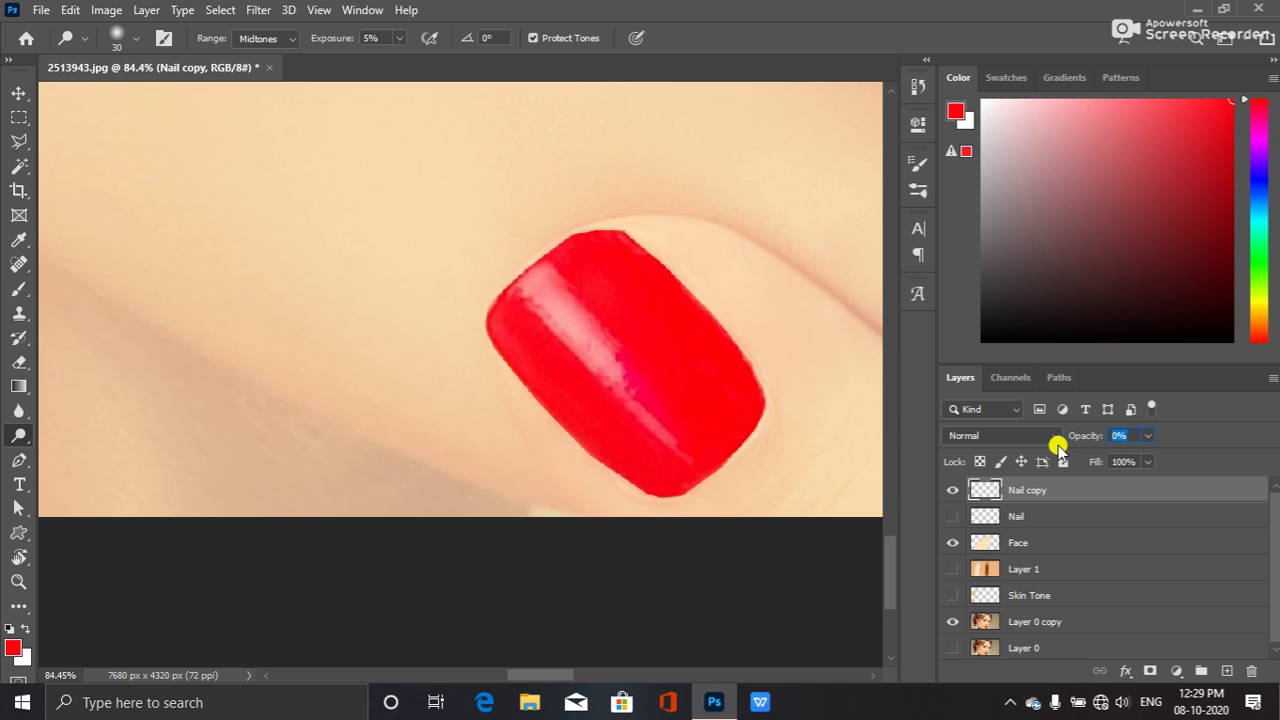
pyautogui.write('100')
pyautogui.press('Return')
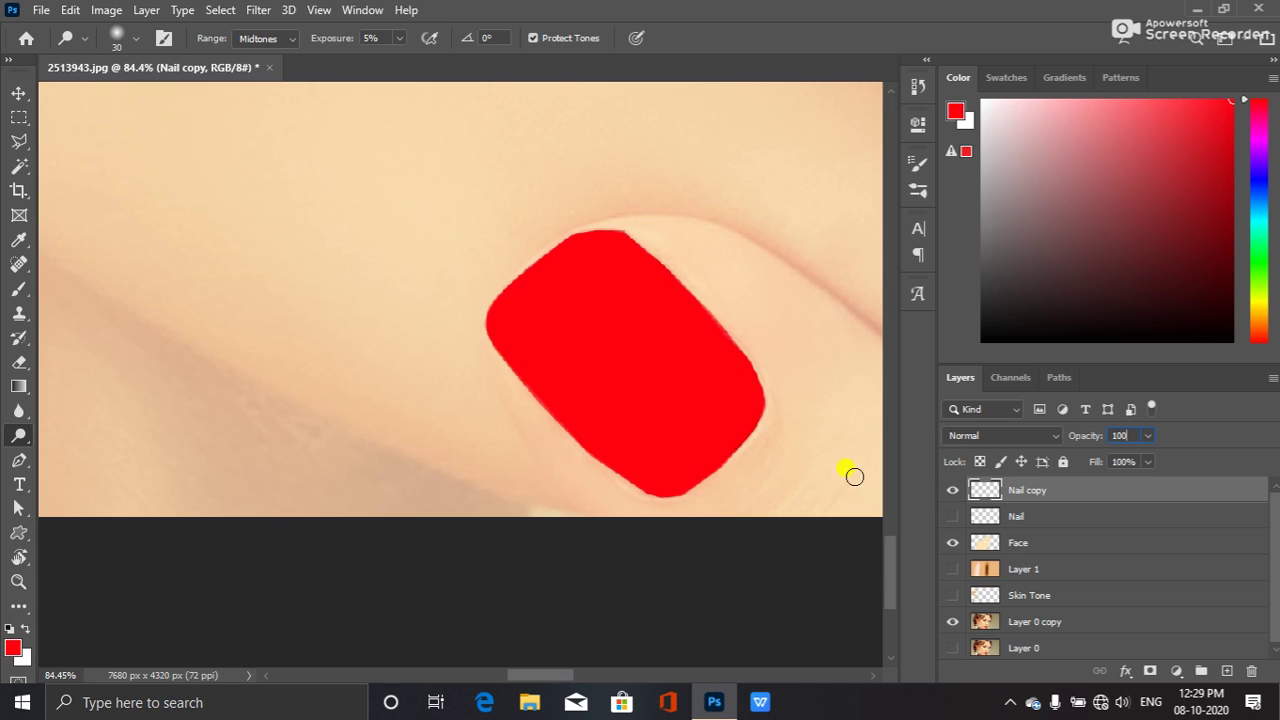
pyautogui.click(372, 40)
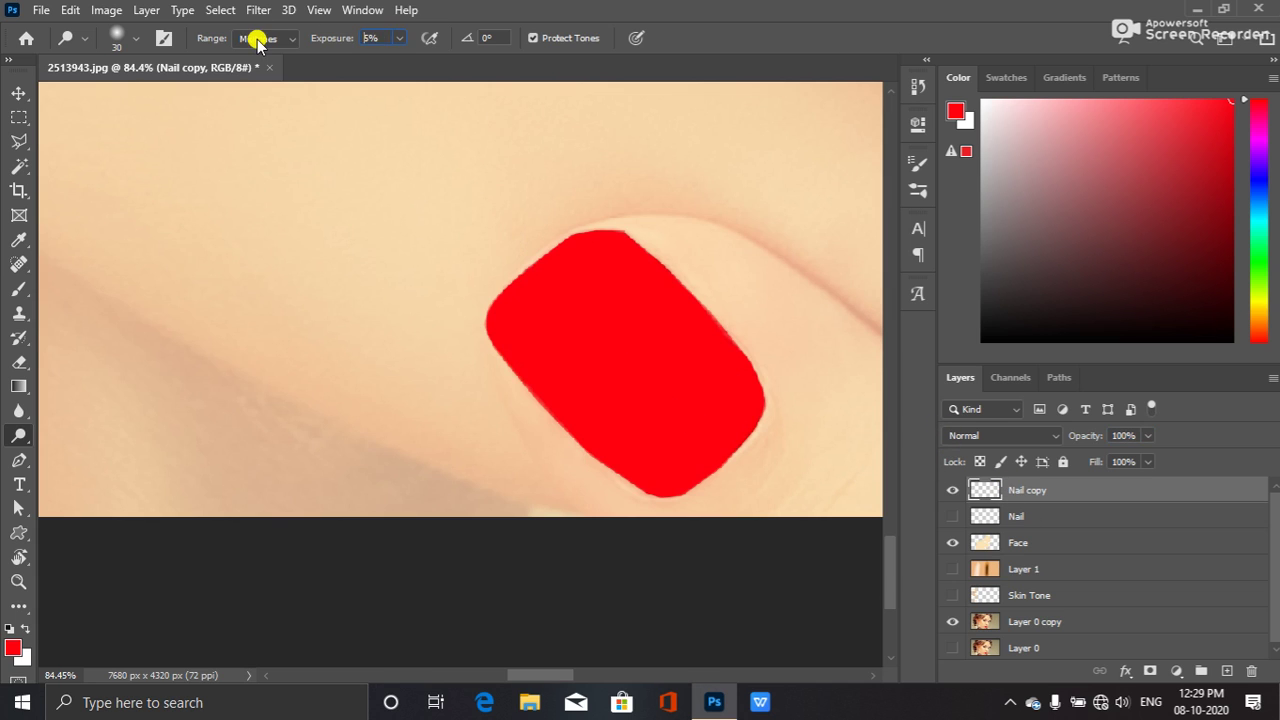
pyautogui.click(373, 40)
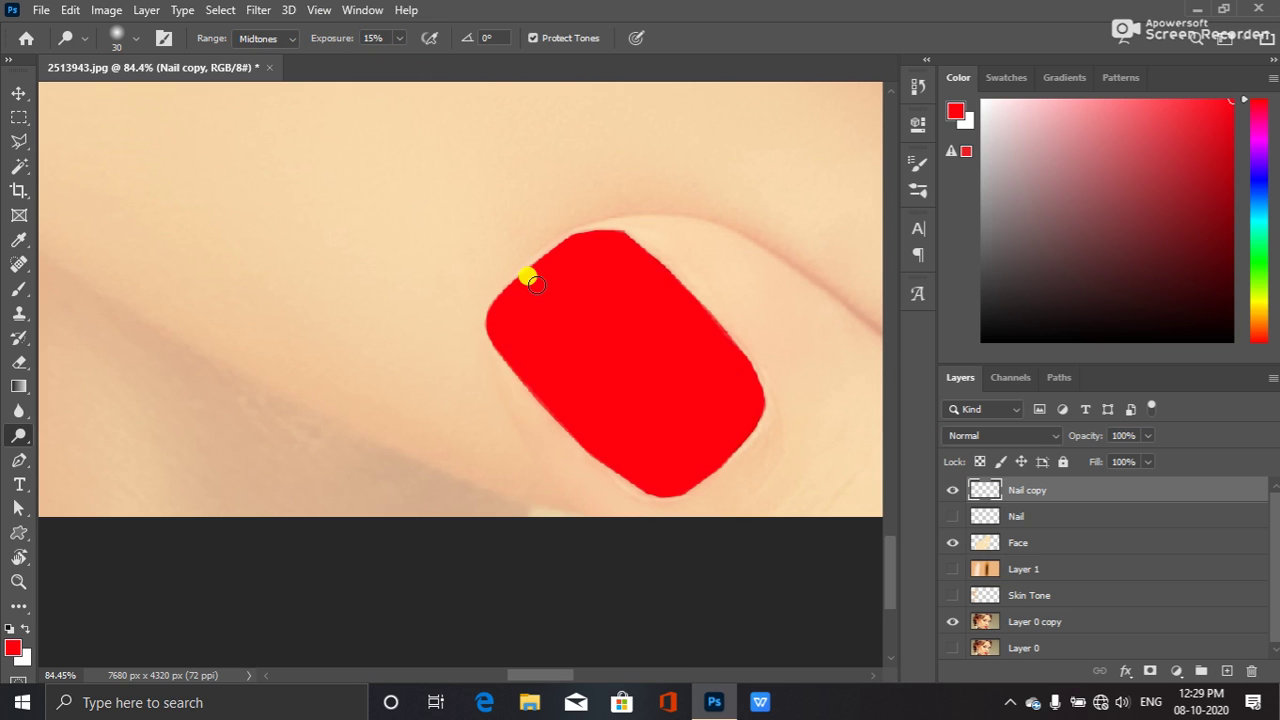
pyautogui.click(950, 490)
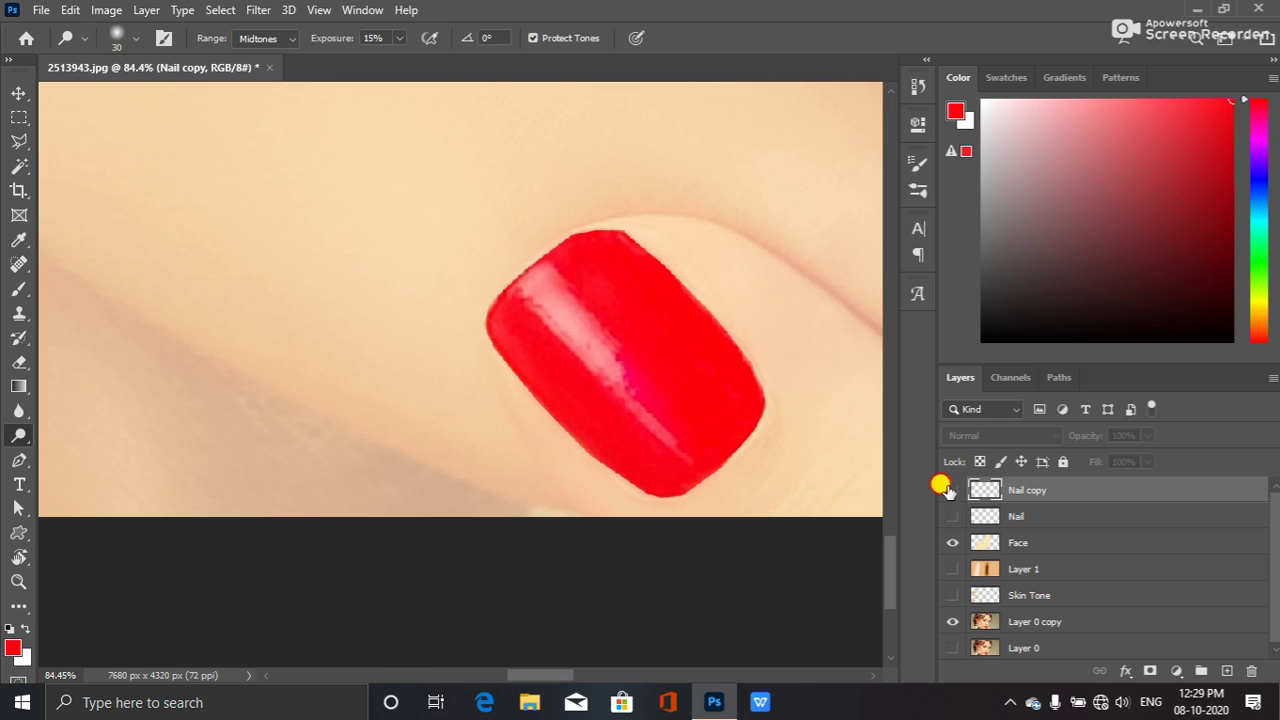
pyautogui.click(951, 490)
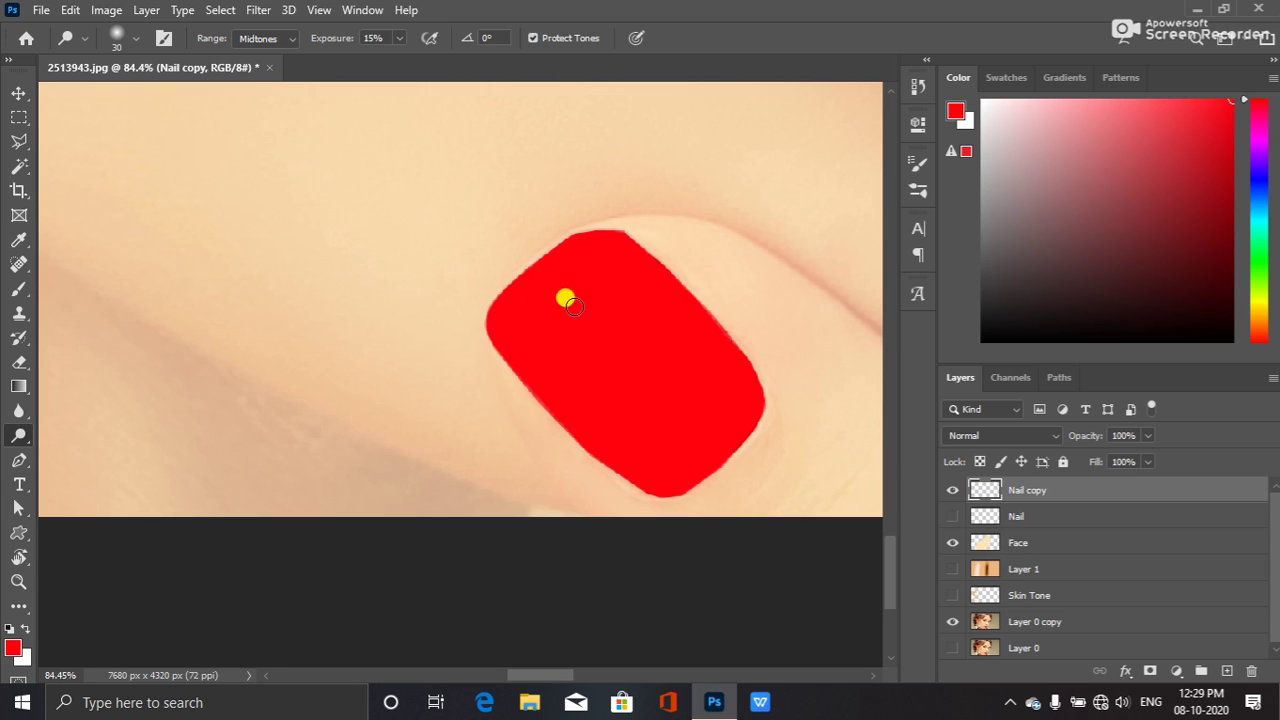
# - Raise the Dodge exposure to 50% and reselect the Dodge tool
pyautogui.moveTo(378, 37); pyautogui.dragTo(333, 30)
pyautogui.click(372, 38)
pyautogui.press('v')
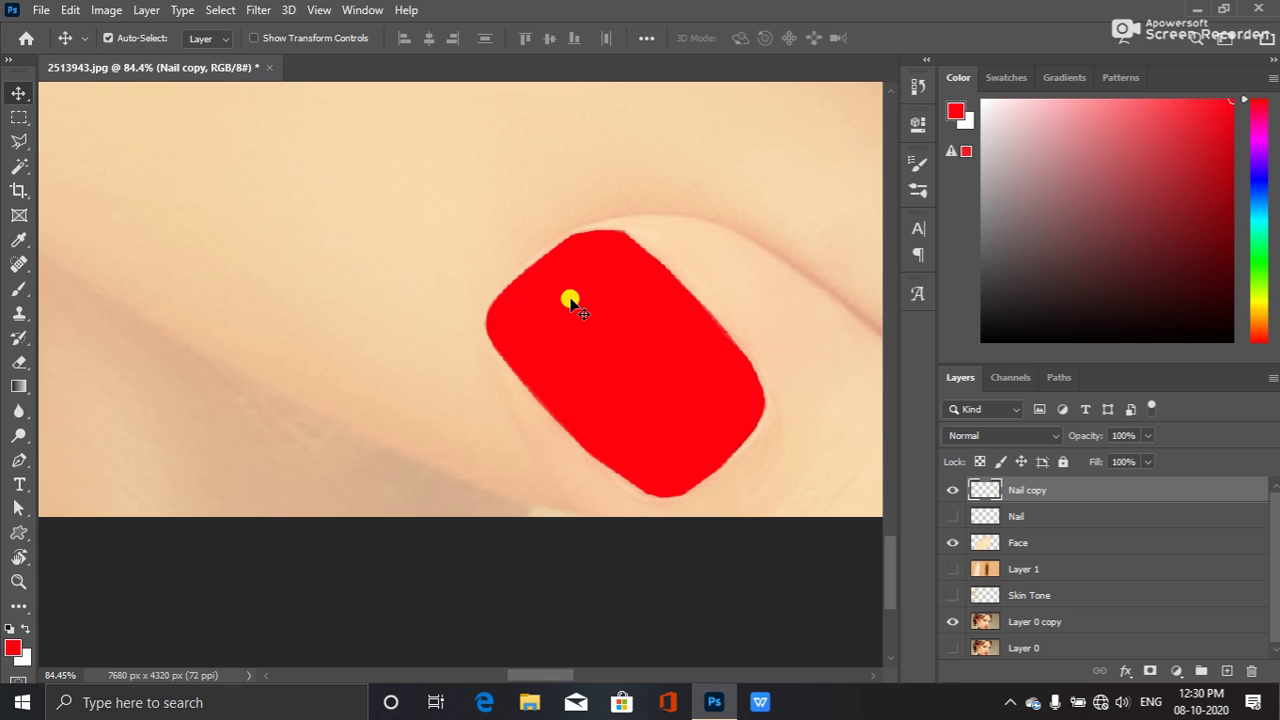
pyautogui.press('ctrl')
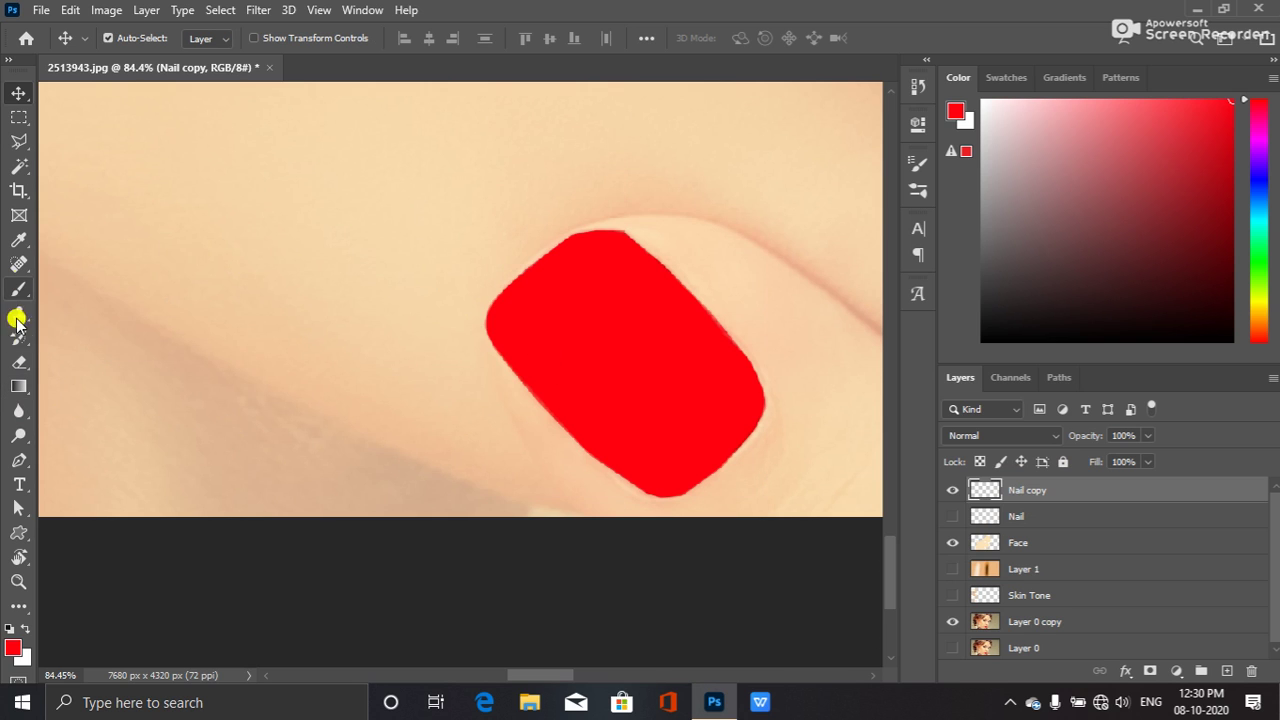
pyautogui.click(19, 411)
pyautogui.moveTo(18, 435); pyautogui.dragTo(93, 435)
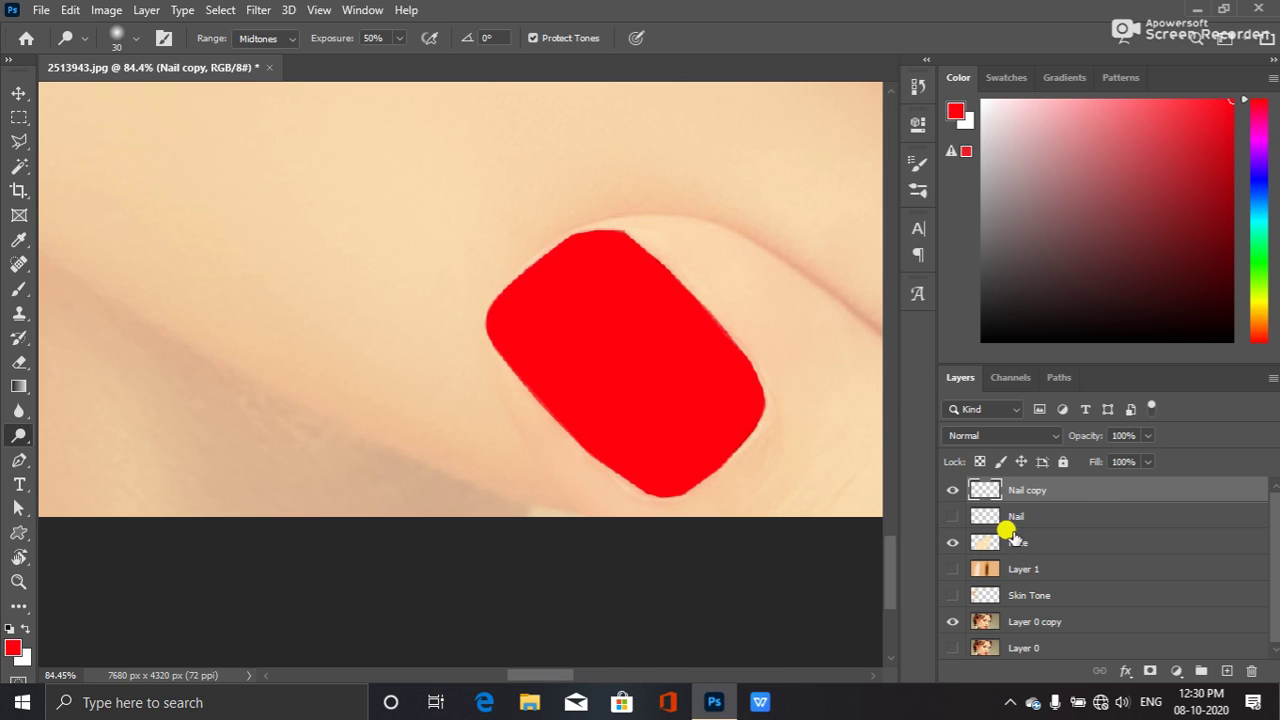
# - Try to dodge across the lower part of the red nail on the Nail copy layer with a larger brush
pyautogui.scroll(-1, 1098, 508)
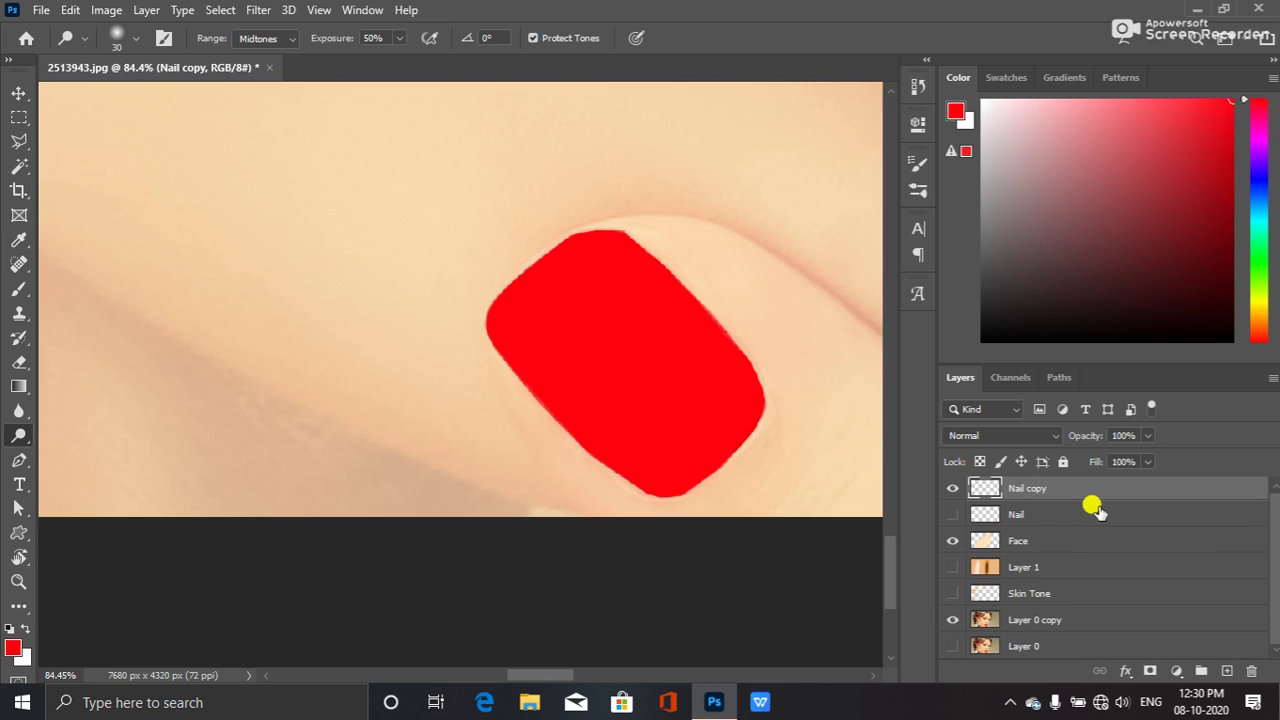
pyautogui.click(951, 489)
pyautogui.click(951, 490)
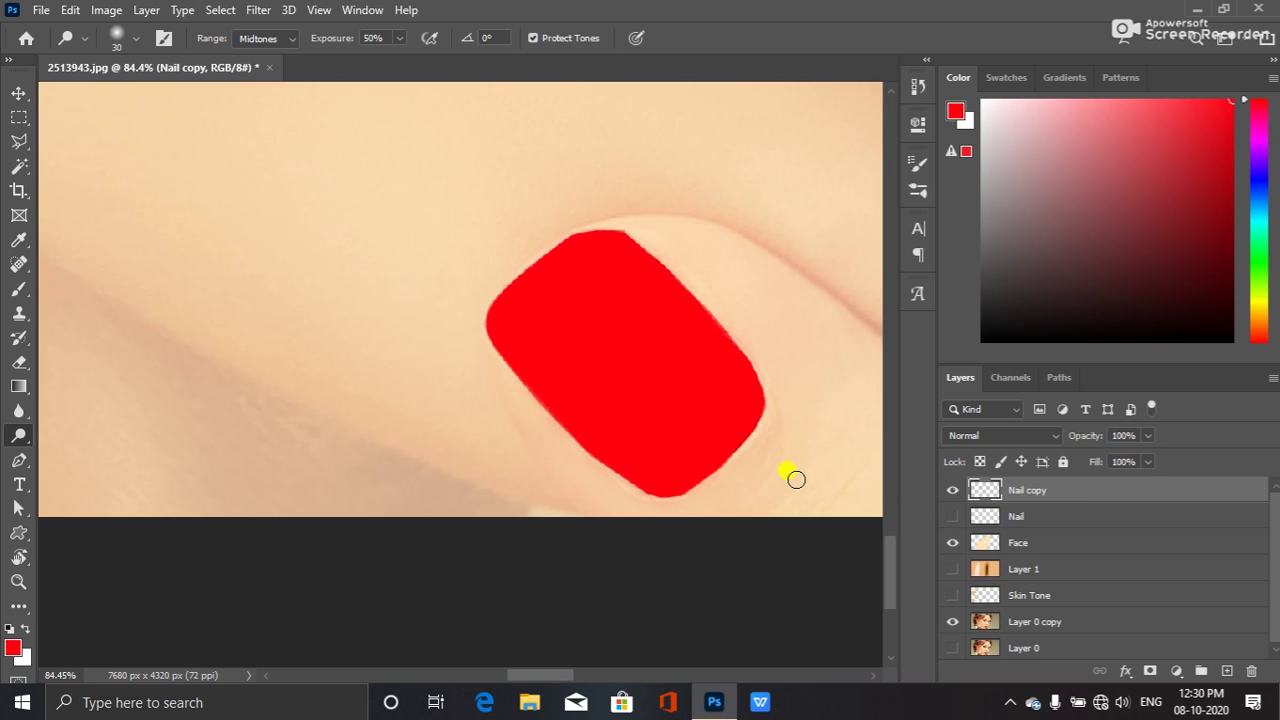
pyautogui.press(']')
pyautogui.press(']')
pyautogui.moveTo(756, 467)
pyautogui.mouseDown()
pyautogui.moveTo(678, 489)
pyautogui.moveTo(661, 467)
pyautogui.moveTo(534, 440)
pyautogui.mouseUp()
# - Switch to the Burn tool and reduce its brush size to 175 px for the nail
pyautogui.rightClick(18, 440)
pyautogui.click(100, 455)
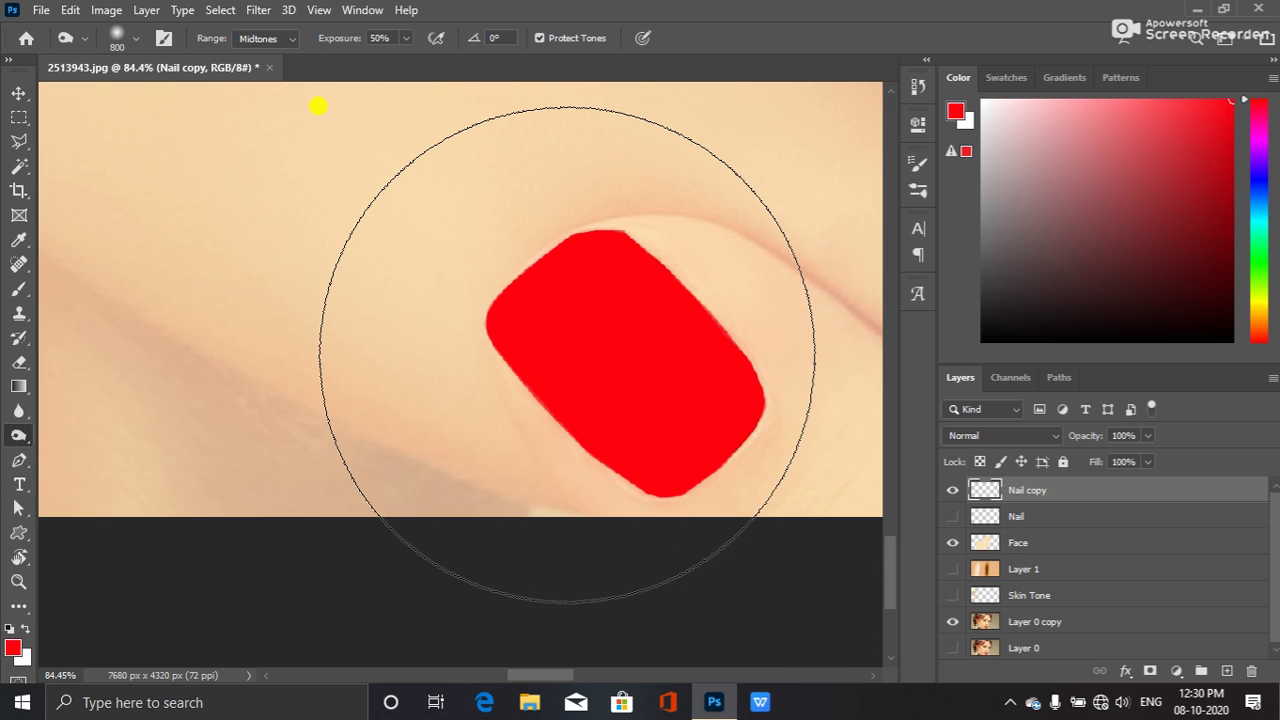
pyautogui.press('[')
pyautogui.press('[')
pyautogui.press('[')
pyautogui.press('[')
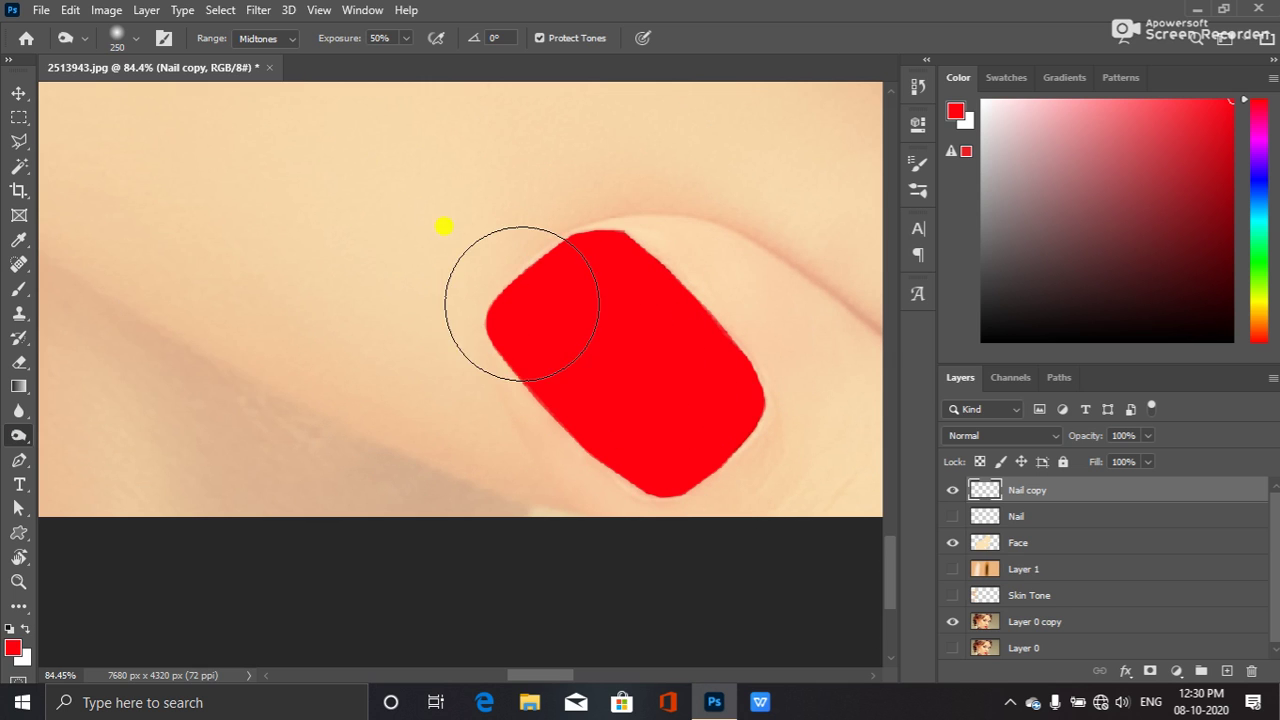
pyautogui.press('[')
pyautogui.press('[')
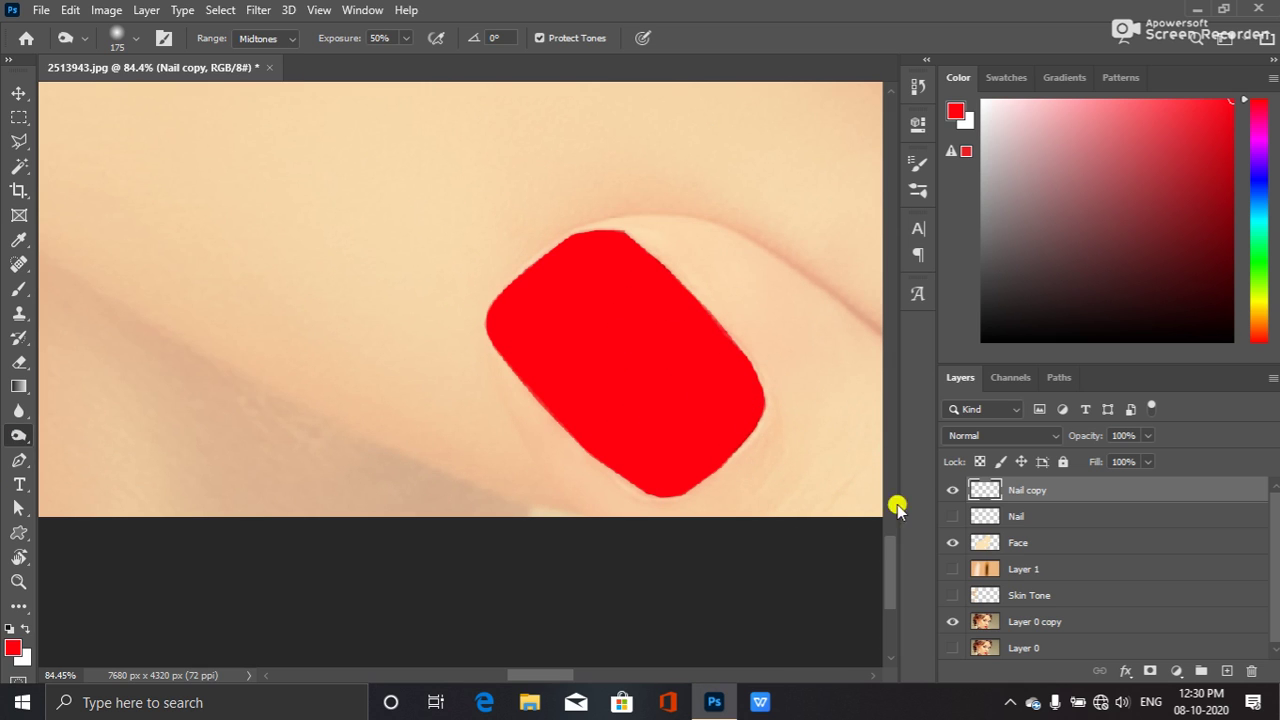
# - Check the painted nail against the lips, cheek and earring in a wider view of the portrait
pyautogui.click(952, 489)
pyautogui.scroll(-3, 628, 392)
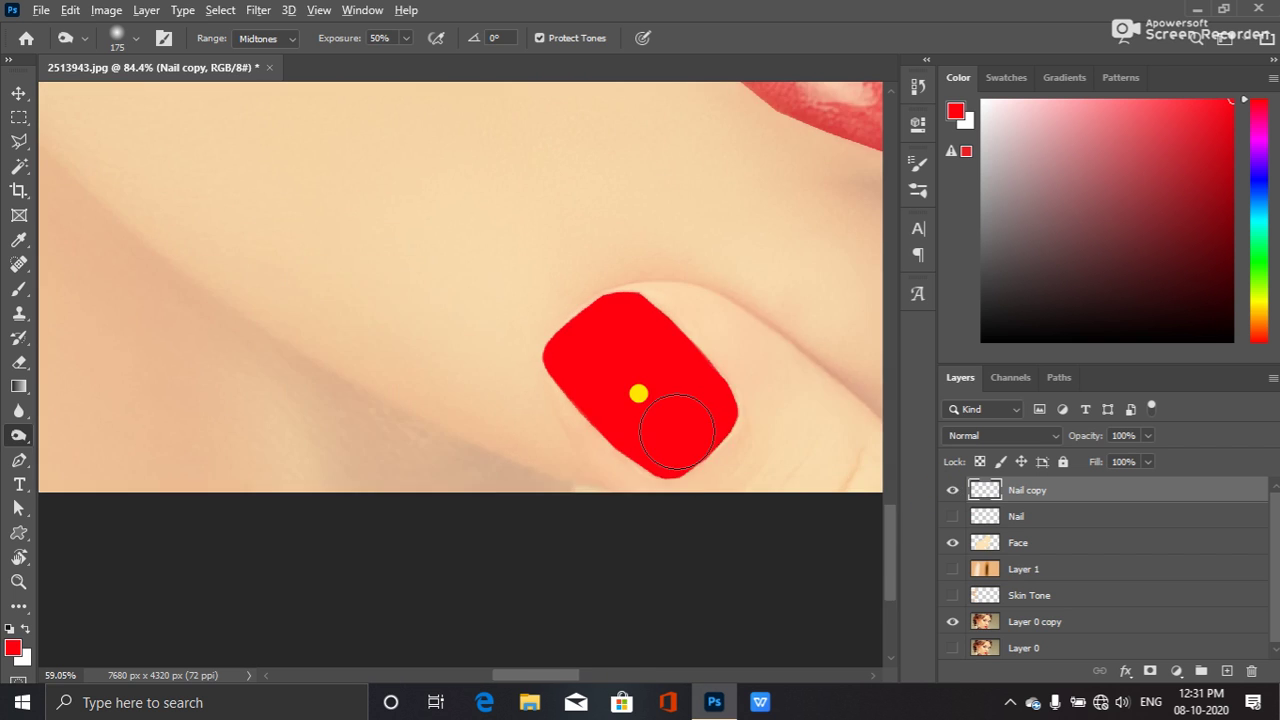
pyautogui.scroll(-5, 638, 393)
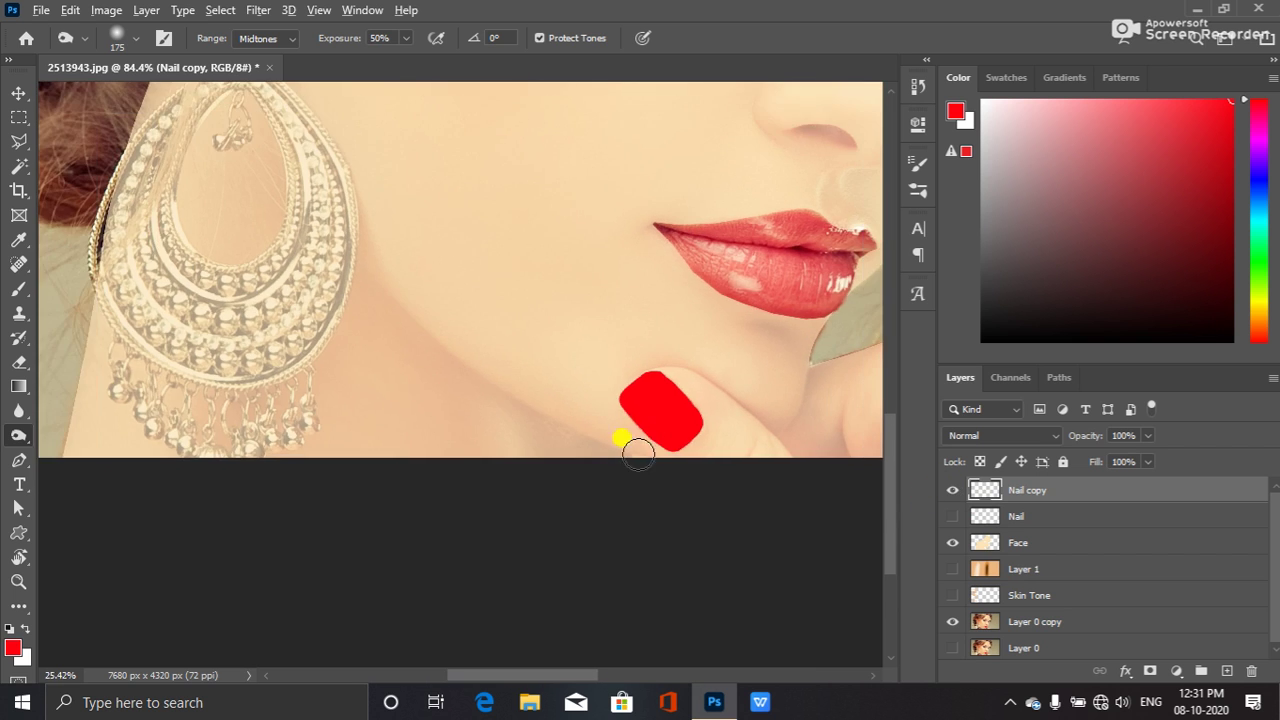
# - Set the Burn exposure to 1% and try to darken across the red nail on the Nail copy layer
pyautogui.scroll(-3, 638, 454)
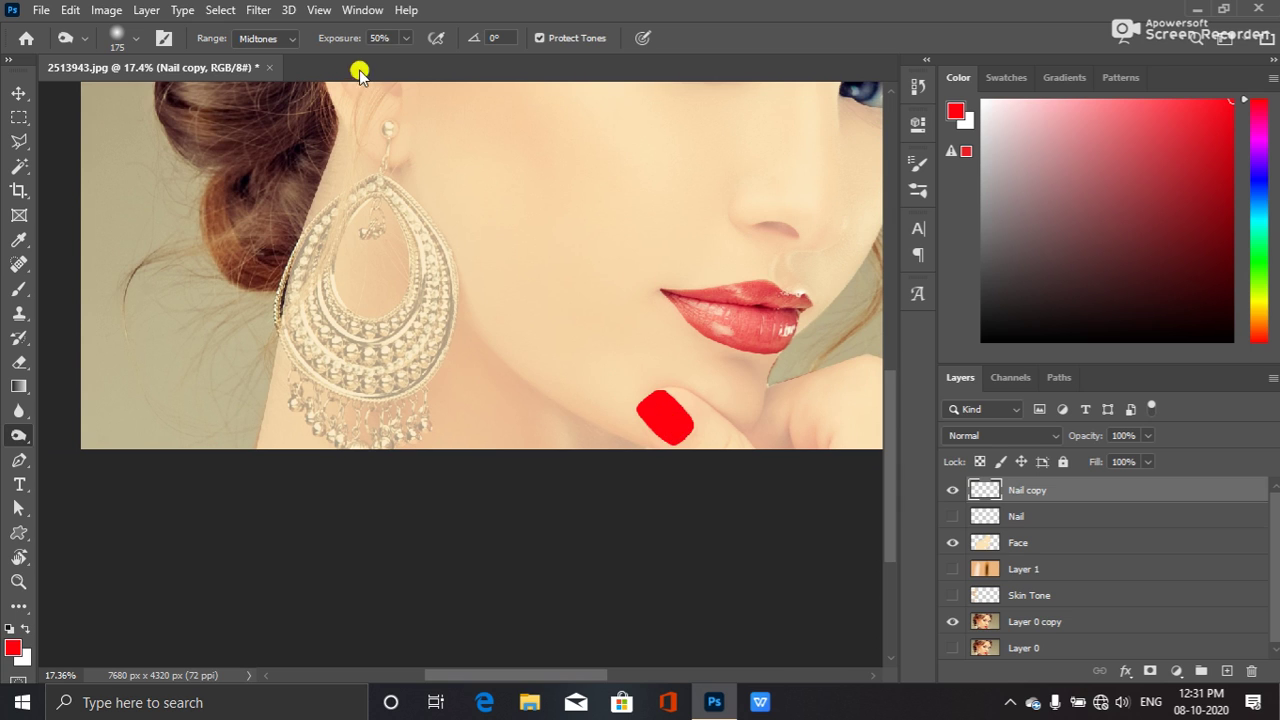
pyautogui.click(383, 38)
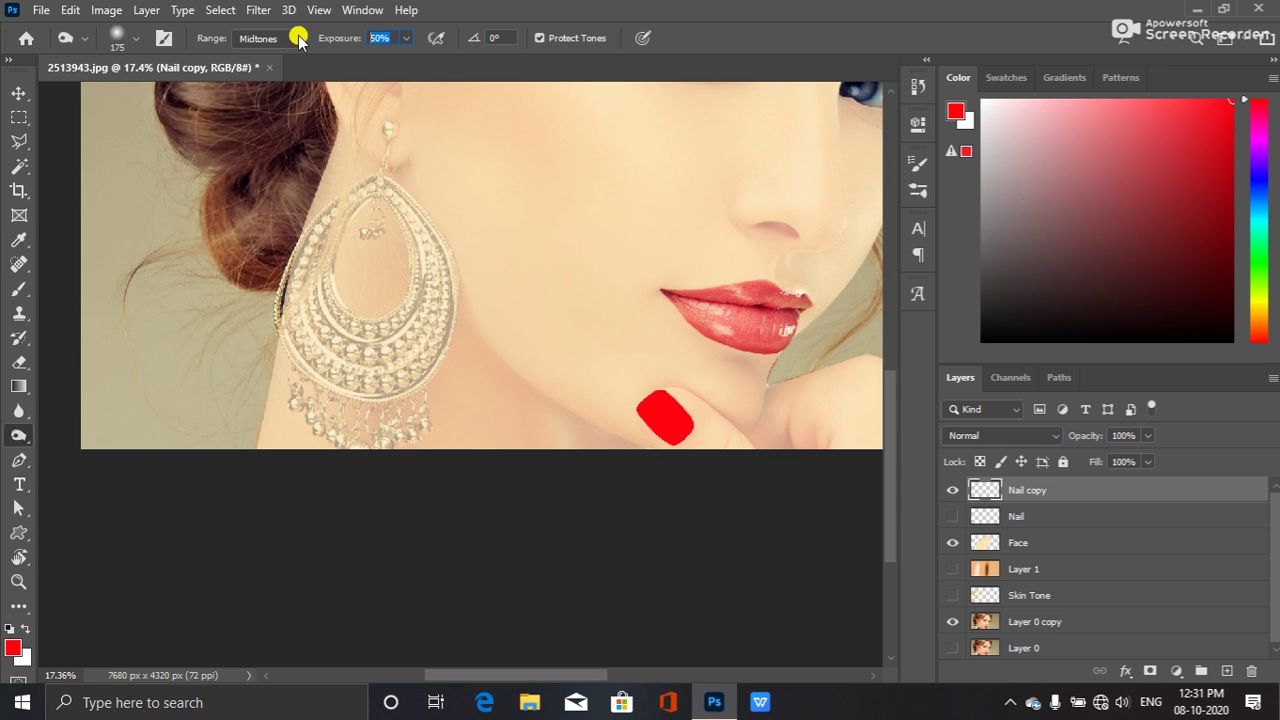
pyautogui.write('1')
pyautogui.moveTo(636, 371)
pyautogui.mouseDown()
pyautogui.moveTo(645, 395)
pyautogui.moveTo(712, 433)
pyautogui.mouseUp()
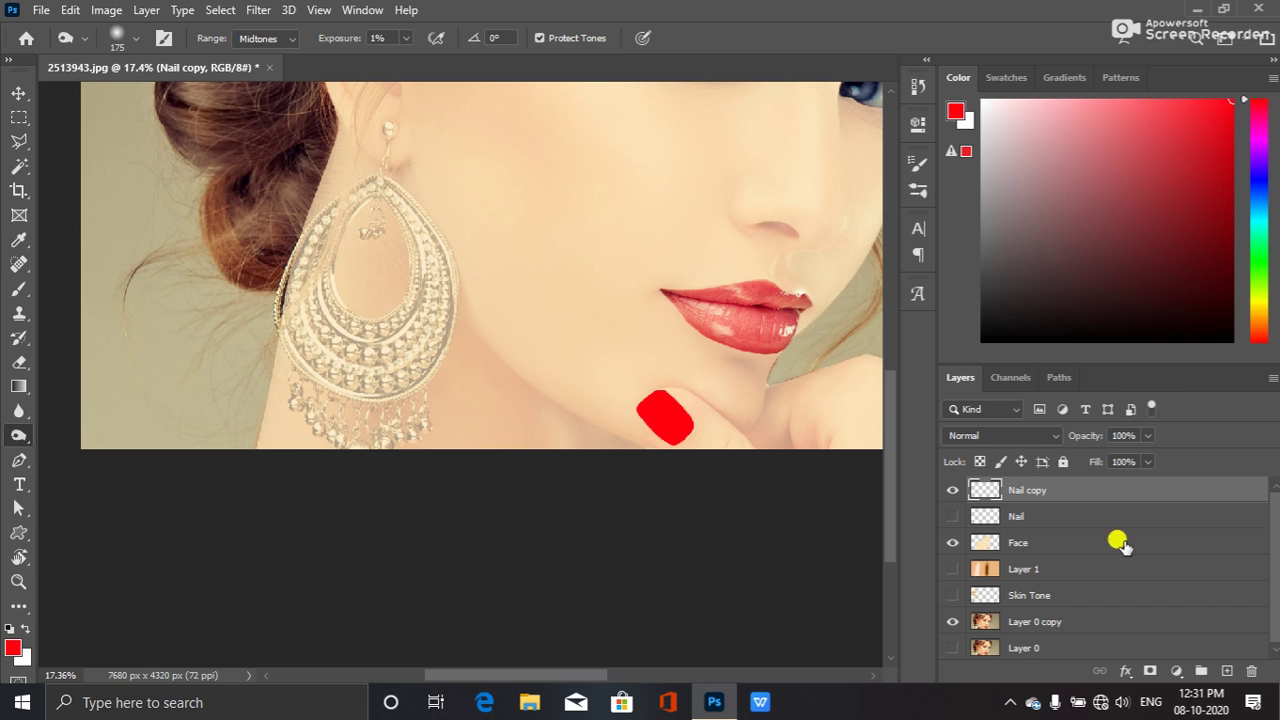
# - Raise the Burn exposure to 100% and try to darken the upper edge of the red nail
pyautogui.click(945, 489)
pyautogui.click(405, 38)
pyautogui.moveTo(435, 60); pyautogui.dragTo(496, 64)
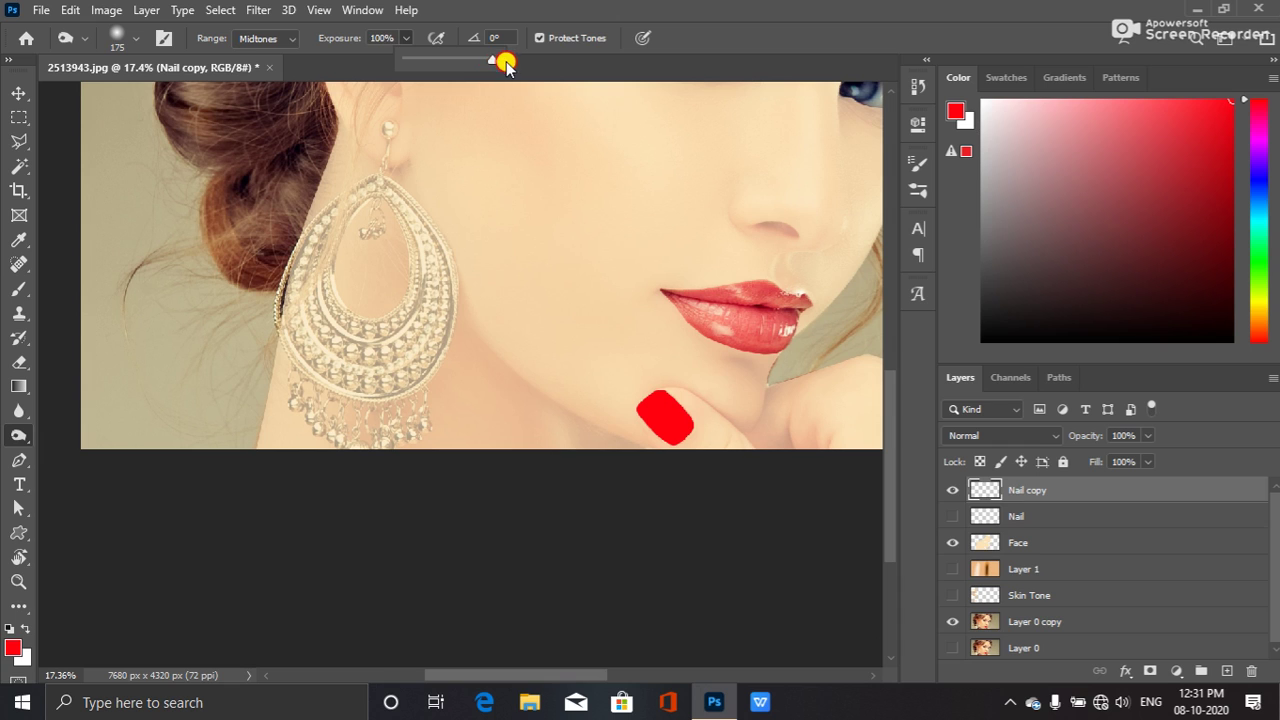
pyautogui.click(640, 398)
pyautogui.moveTo(640, 398); pyautogui.dragTo(655, 393)
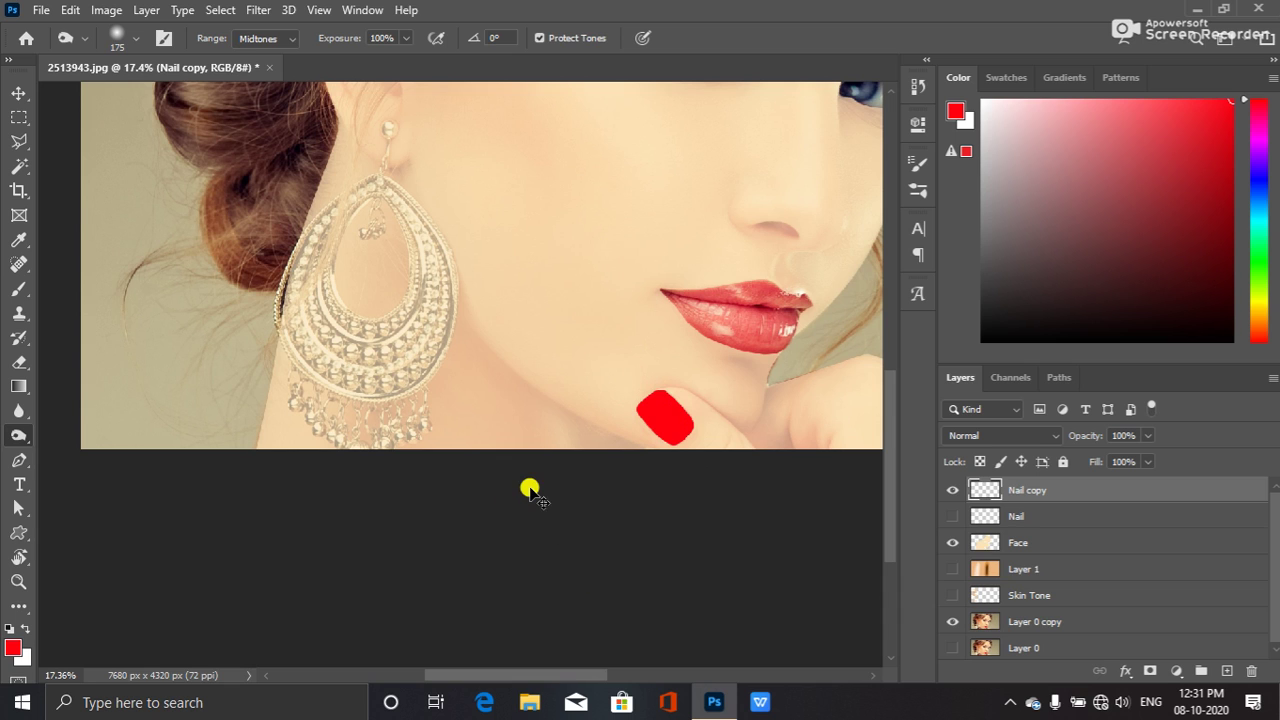
# - Switch to the Dodge tool and compare the original nail with the Nail and Nail copy layers by toggling their visibility
pyautogui.hotkey('ctrl', ',')
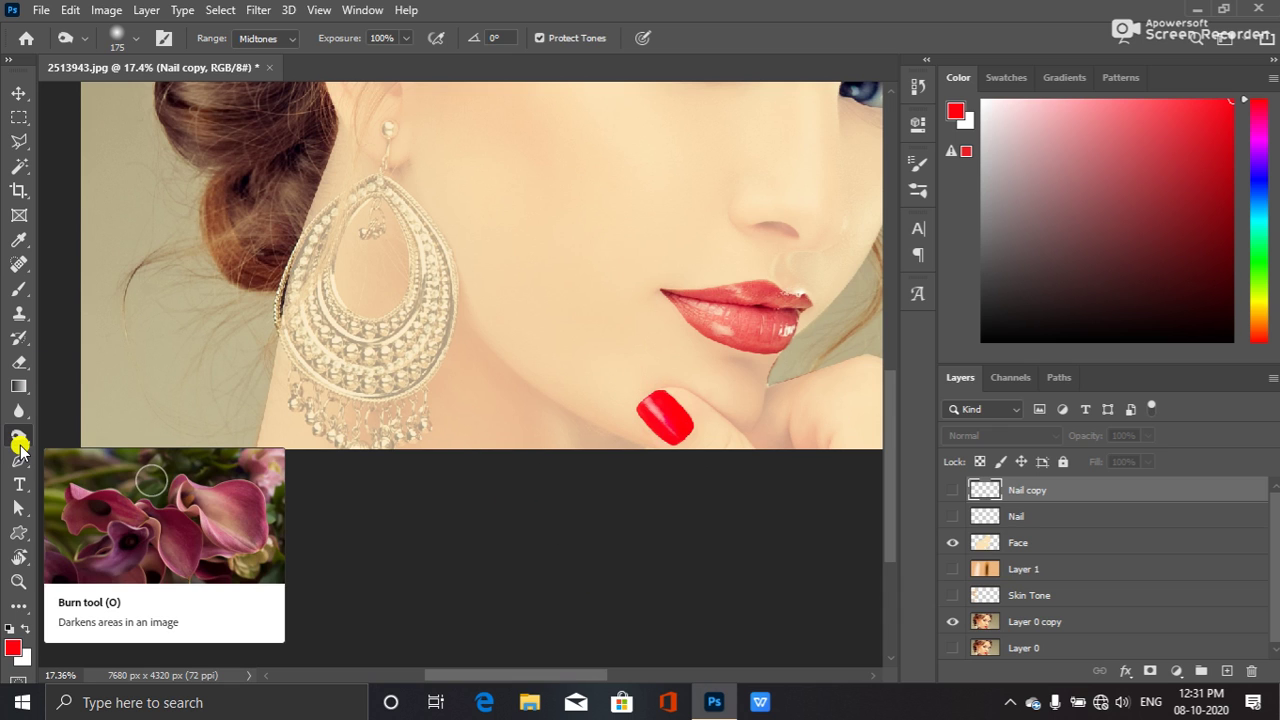
pyautogui.moveTo(20, 434)
pyautogui.mouseDown()
pyautogui.moveTo(94, 453)
pyautogui.moveTo(100, 440)
pyautogui.mouseUp()
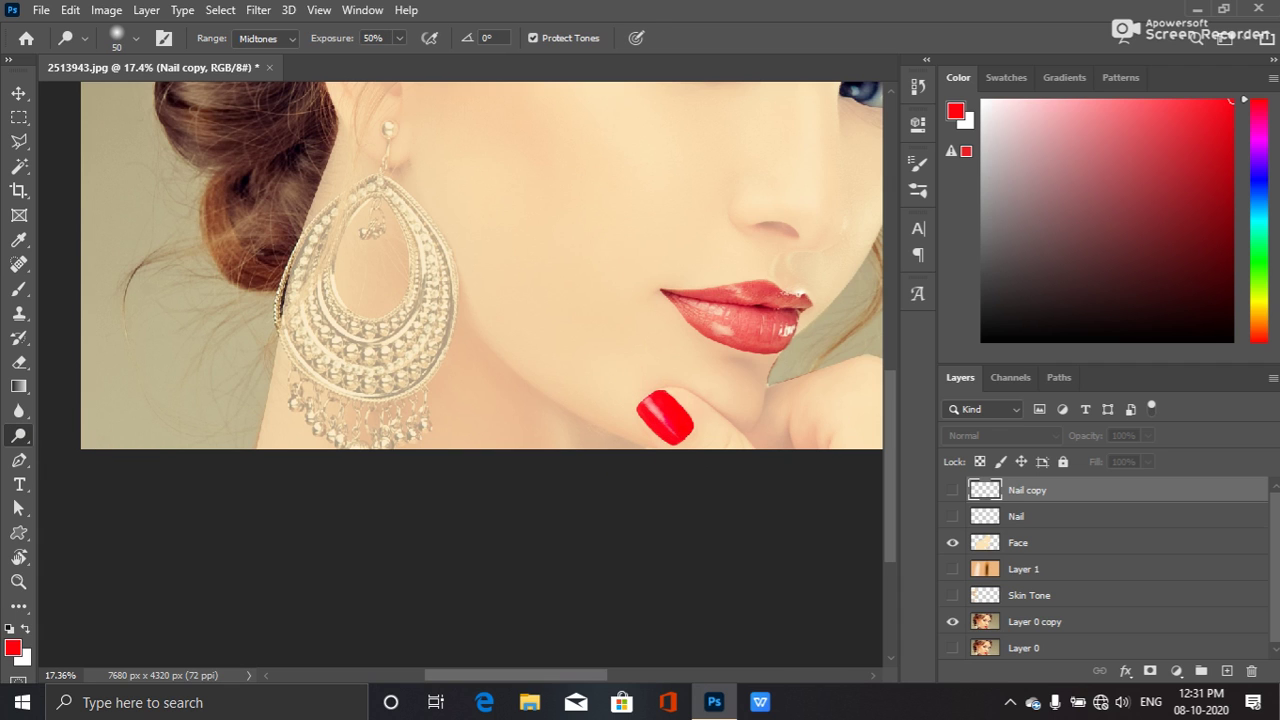
pyautogui.click(952, 490)
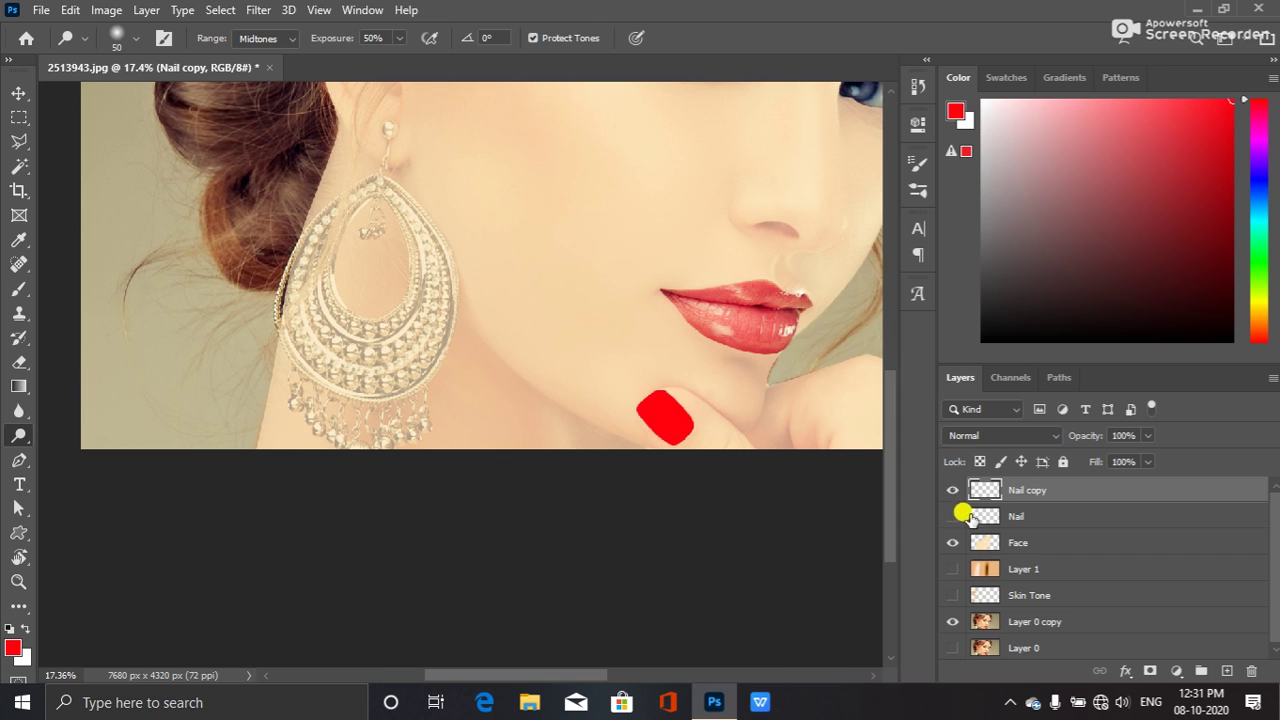
pyautogui.click(955, 515)
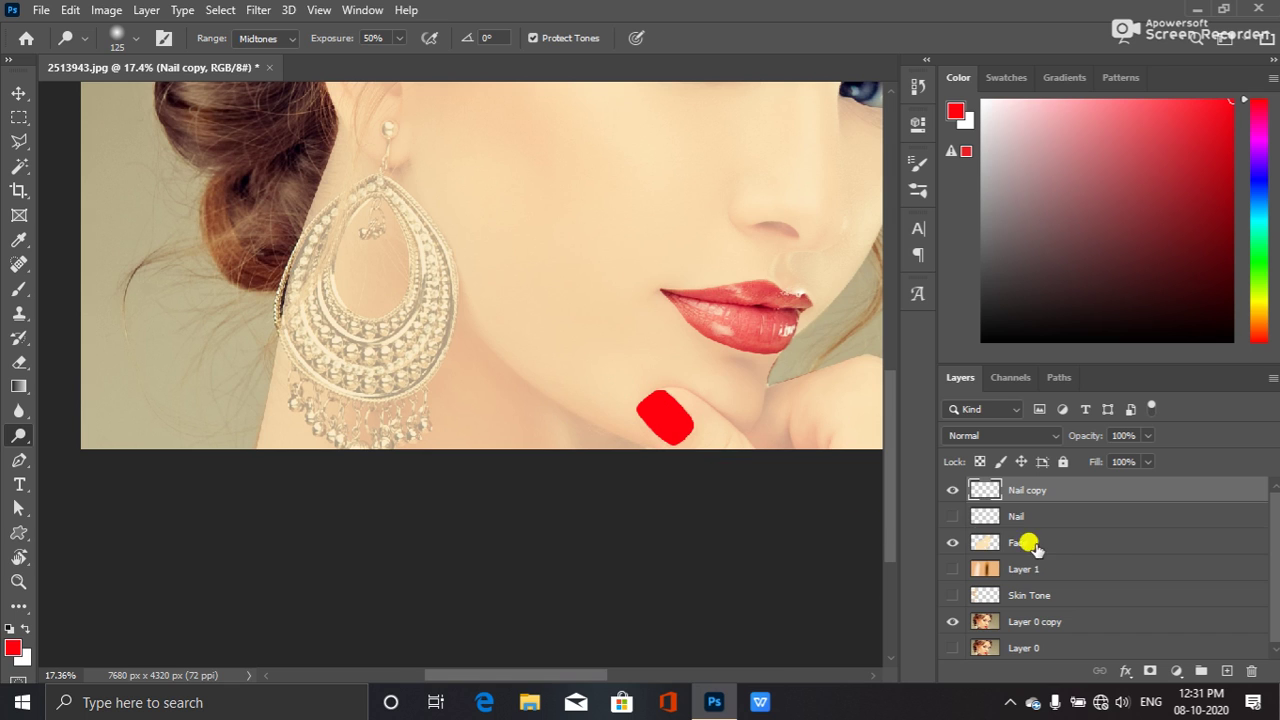
pyautogui.click(951, 516)
pyautogui.click(951, 490)
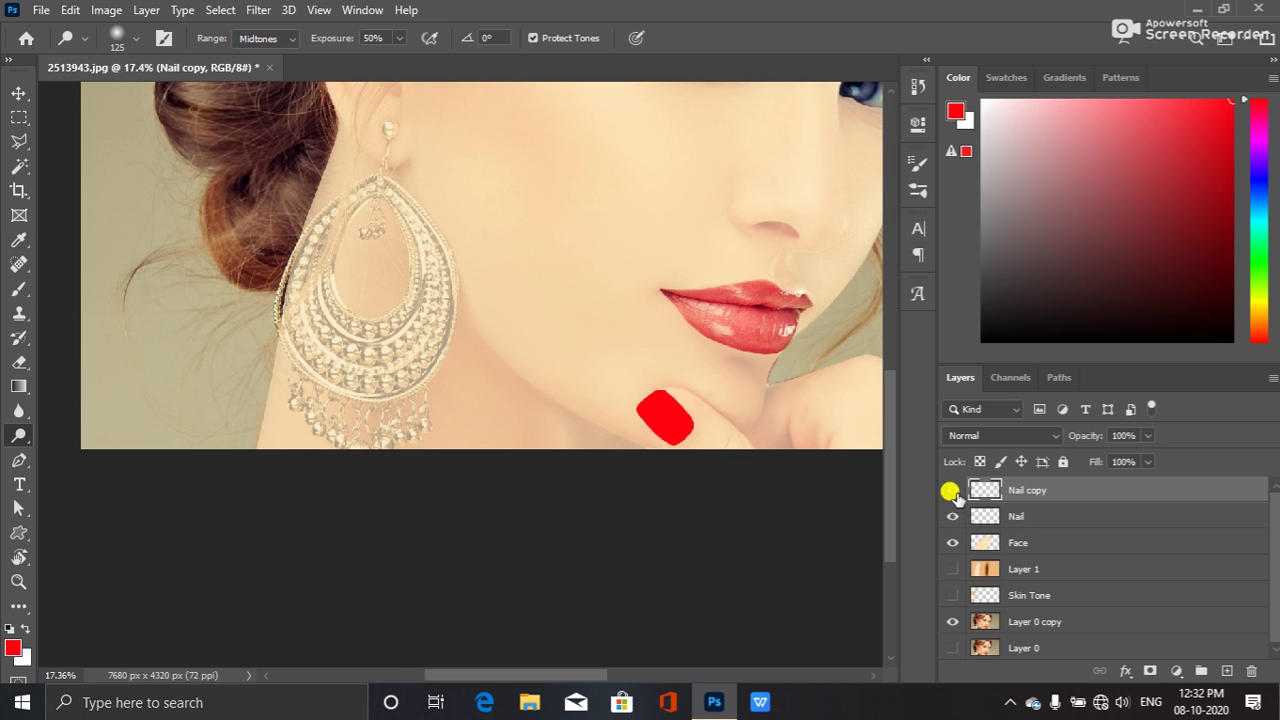
pyautogui.click(951, 490)
pyautogui.click(951, 516)
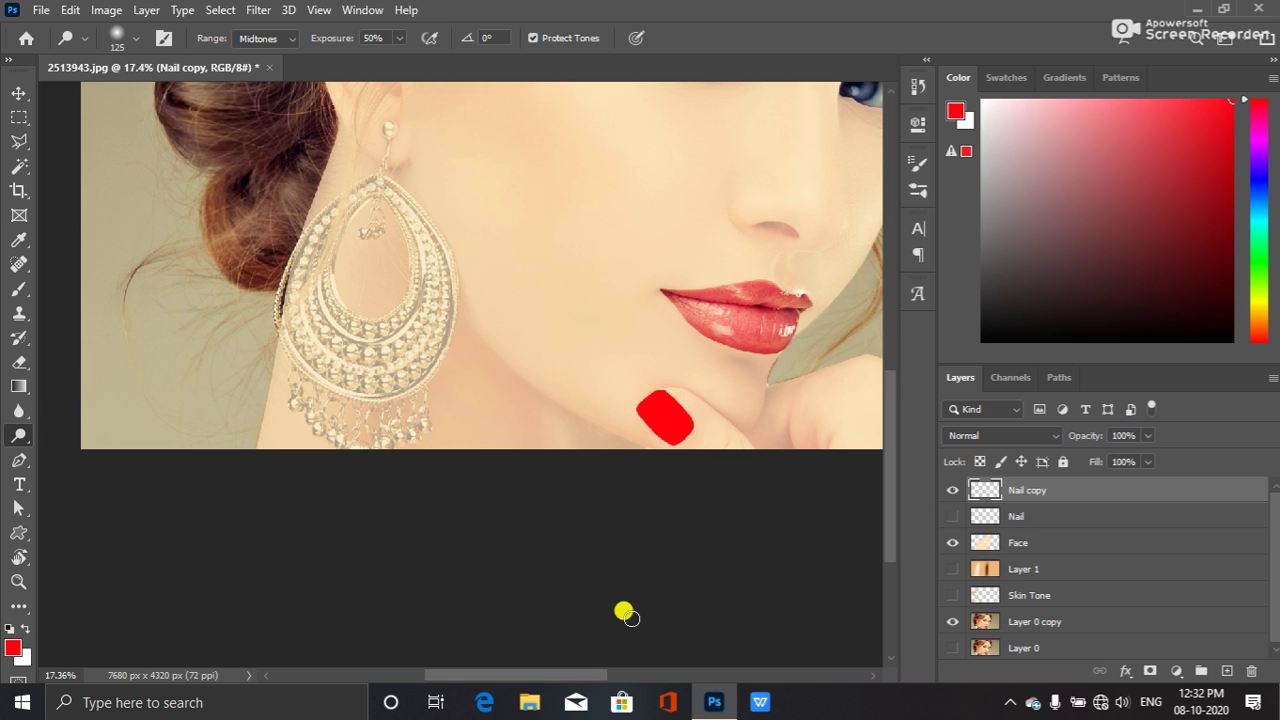
# - Hide the Nail copy layer to expose the original glossy nail in a close view
pyautogui.scroll(3, 614, 457)
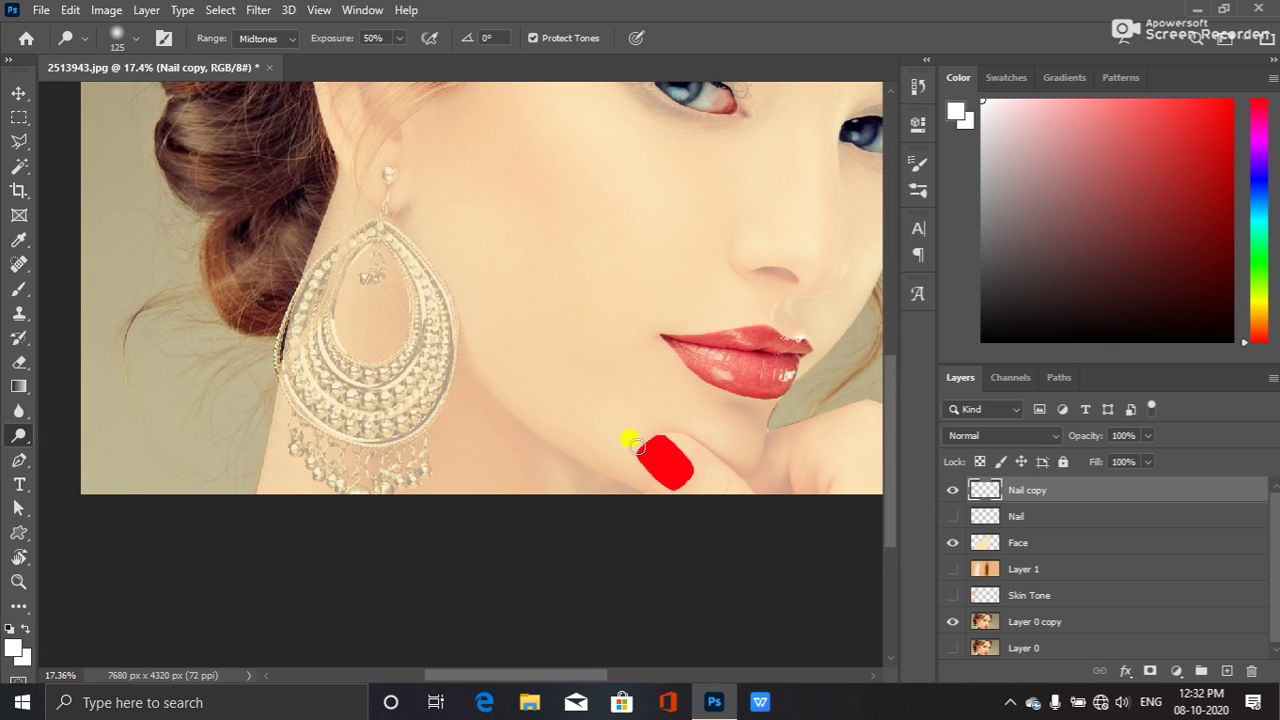
pyautogui.scroll(4, 600, 491)
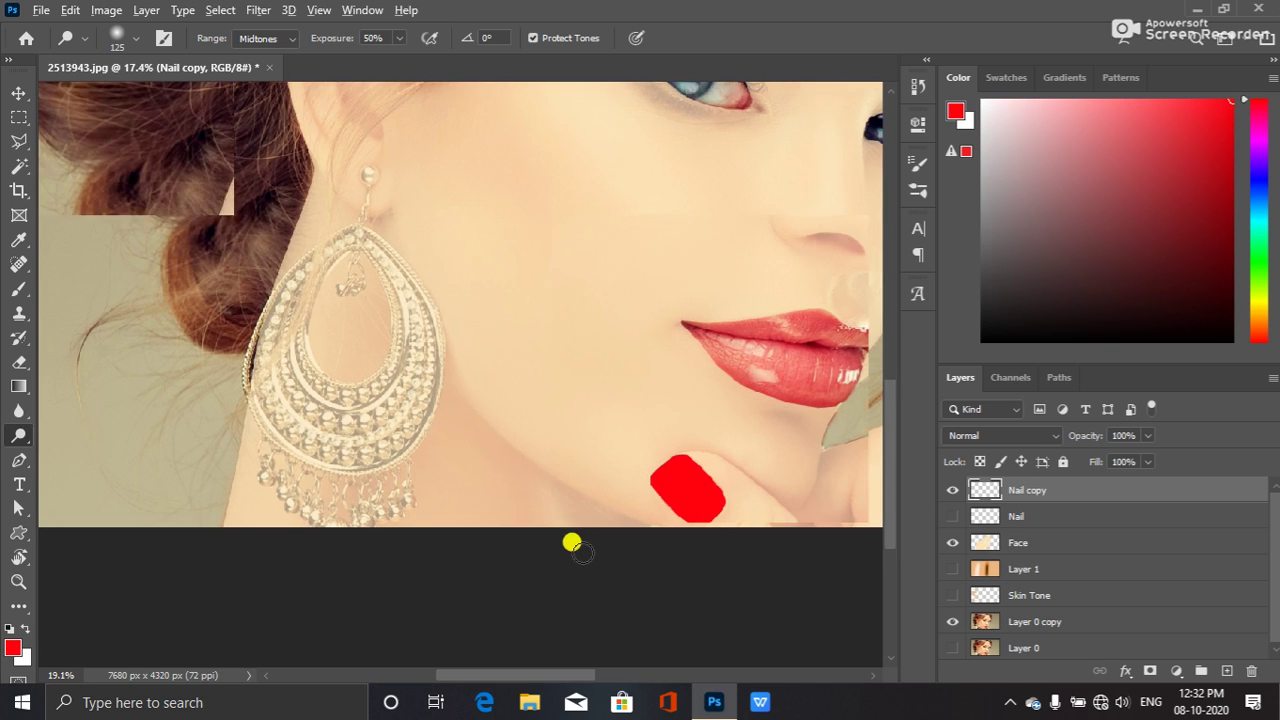
pyautogui.scroll(4, 726, 545)
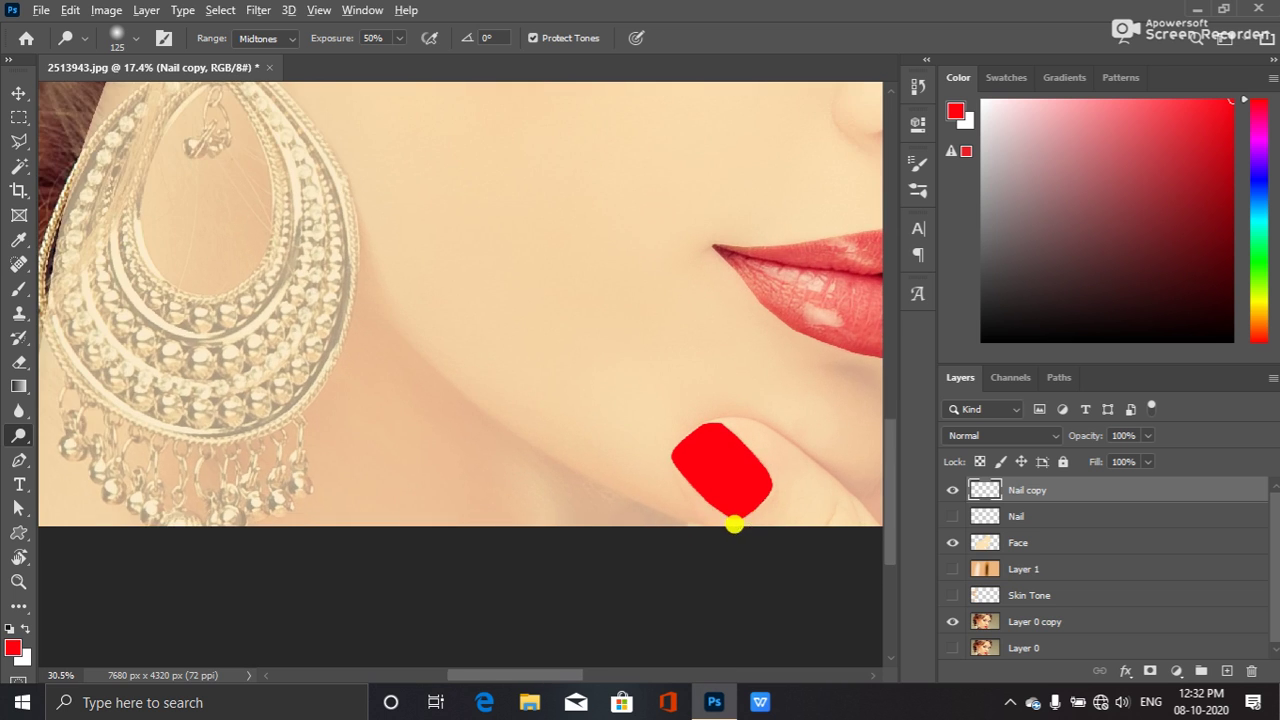
pyautogui.scroll(2, 785, 515)
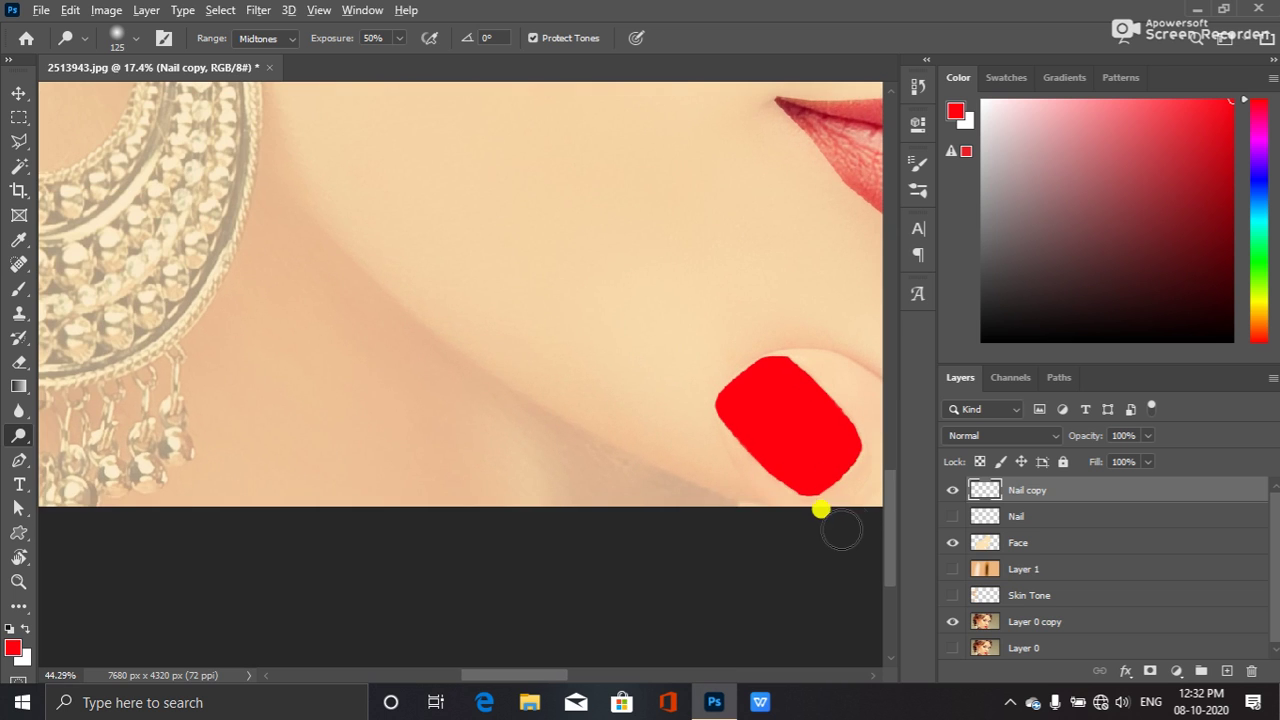
pyautogui.scroll(4, 860, 515)
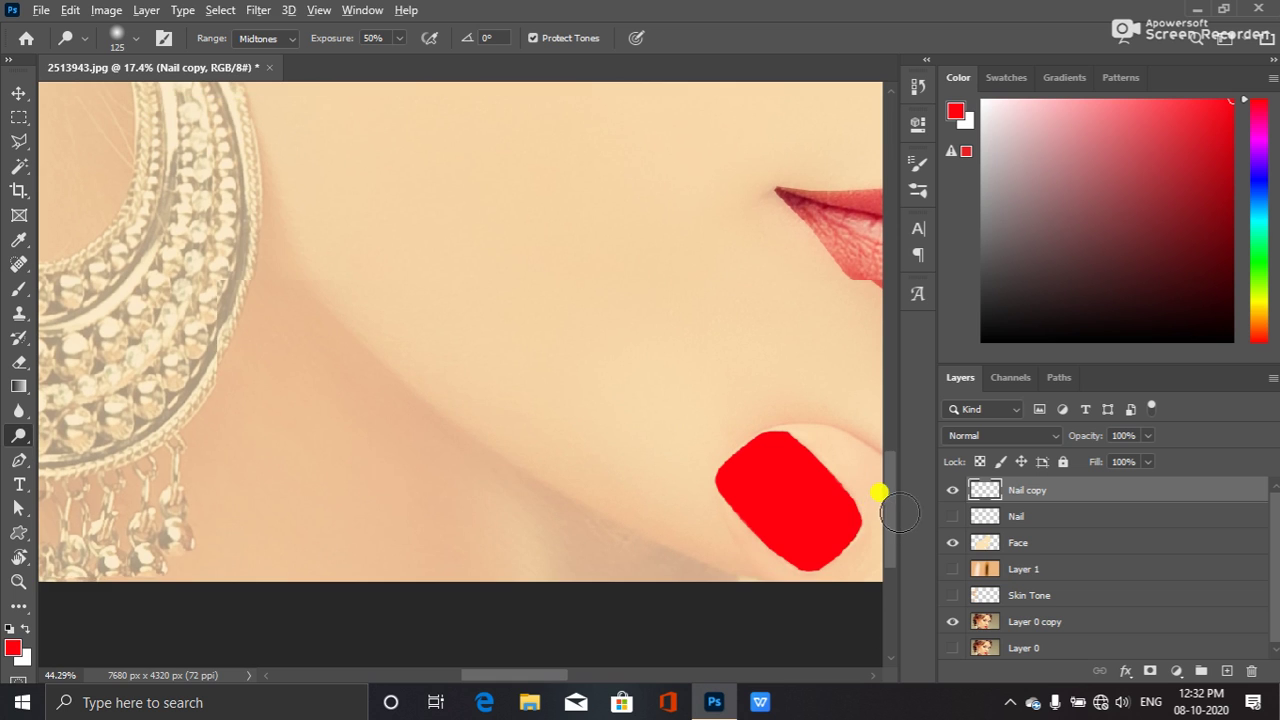
pyautogui.scroll(4, 890, 500)
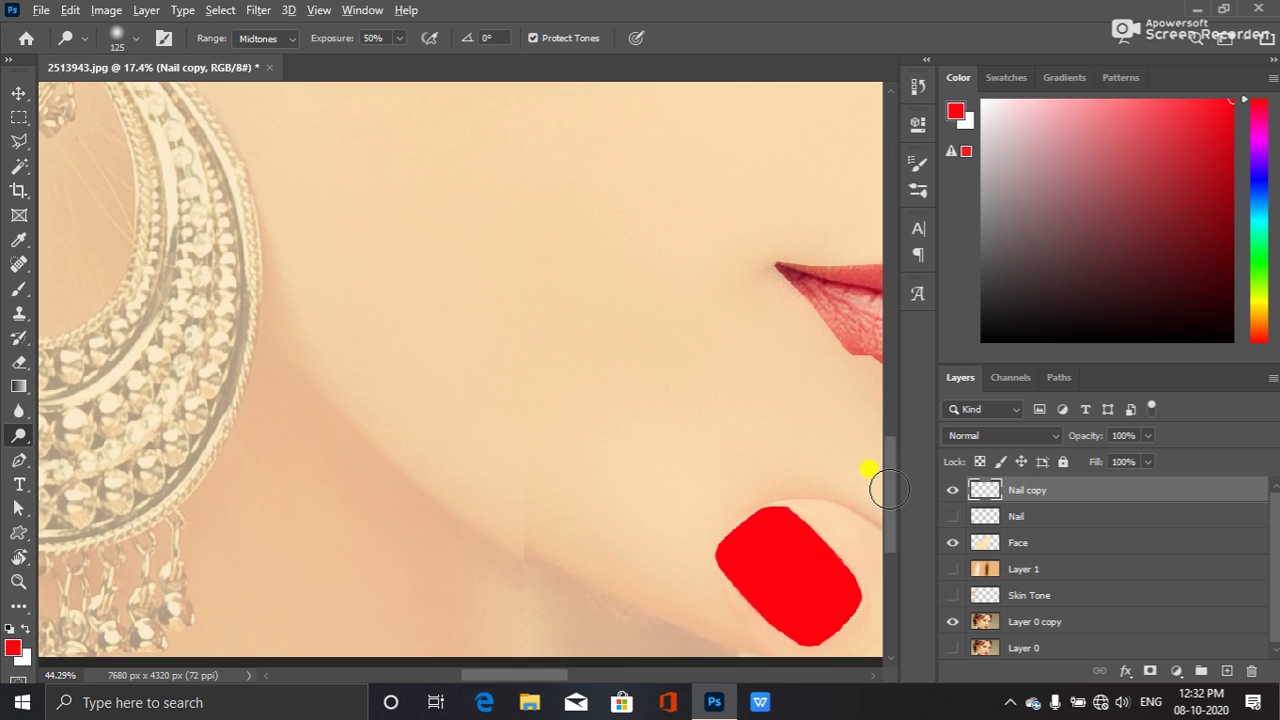
pyautogui.scroll(5, 890, 487)
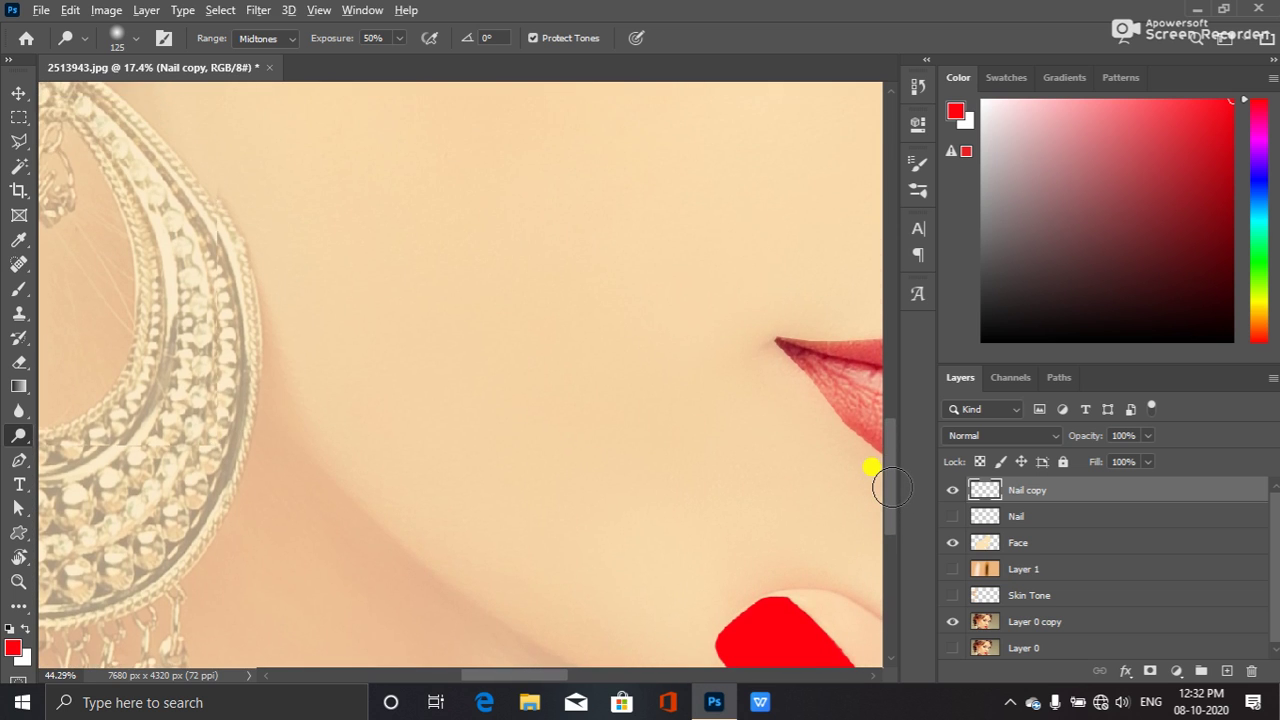
pyautogui.scroll(1, 892, 487)
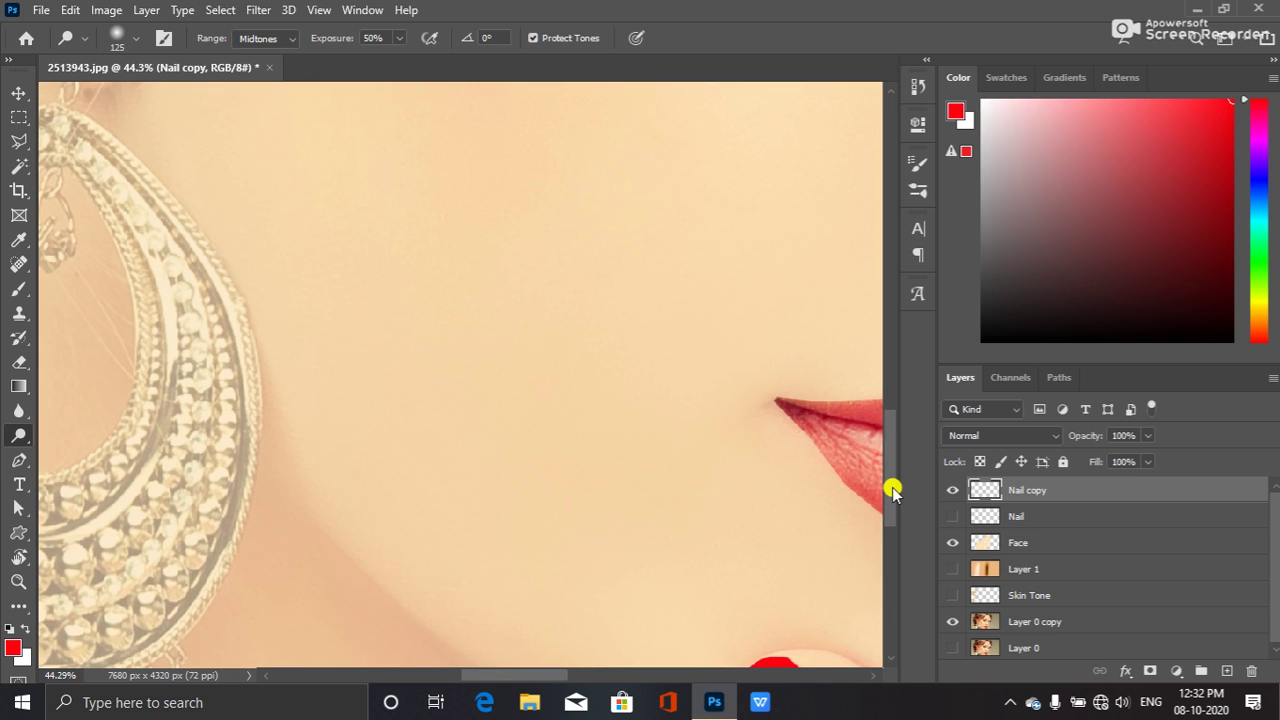
pyautogui.moveTo(895, 487); pyautogui.dragTo(900, 553)
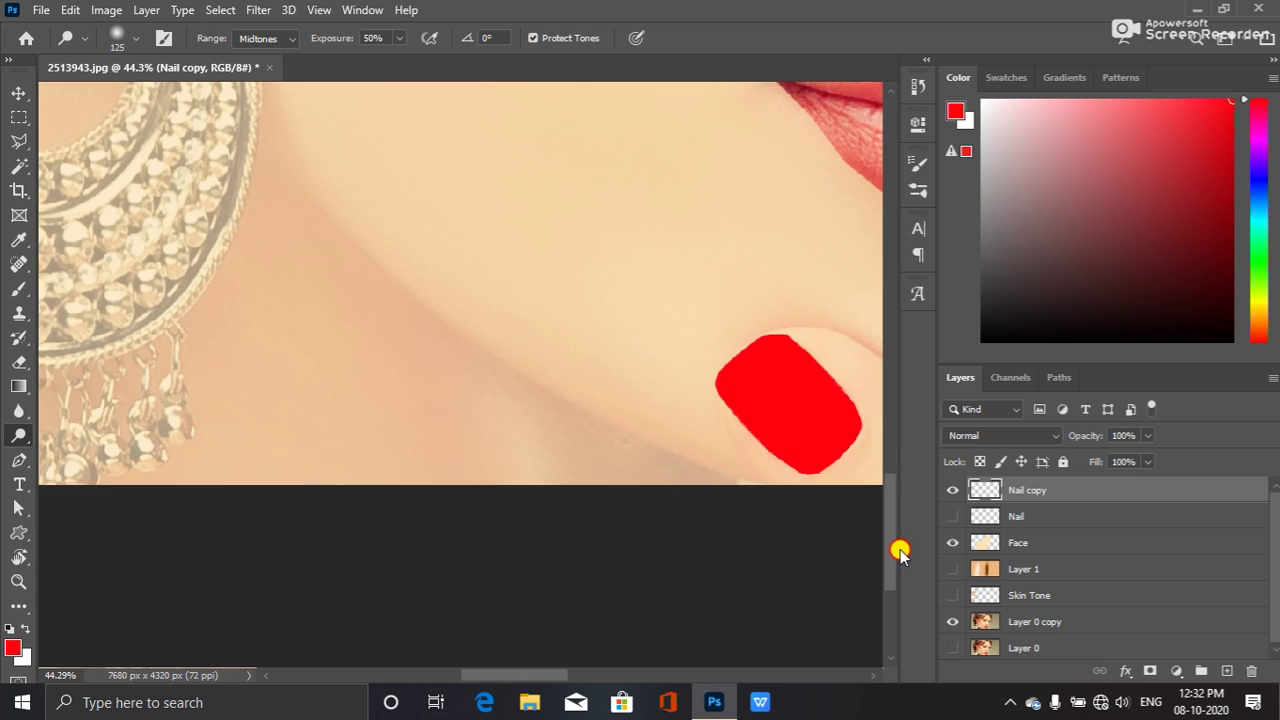
pyautogui.click(952, 489)
pyautogui.click(952, 489)
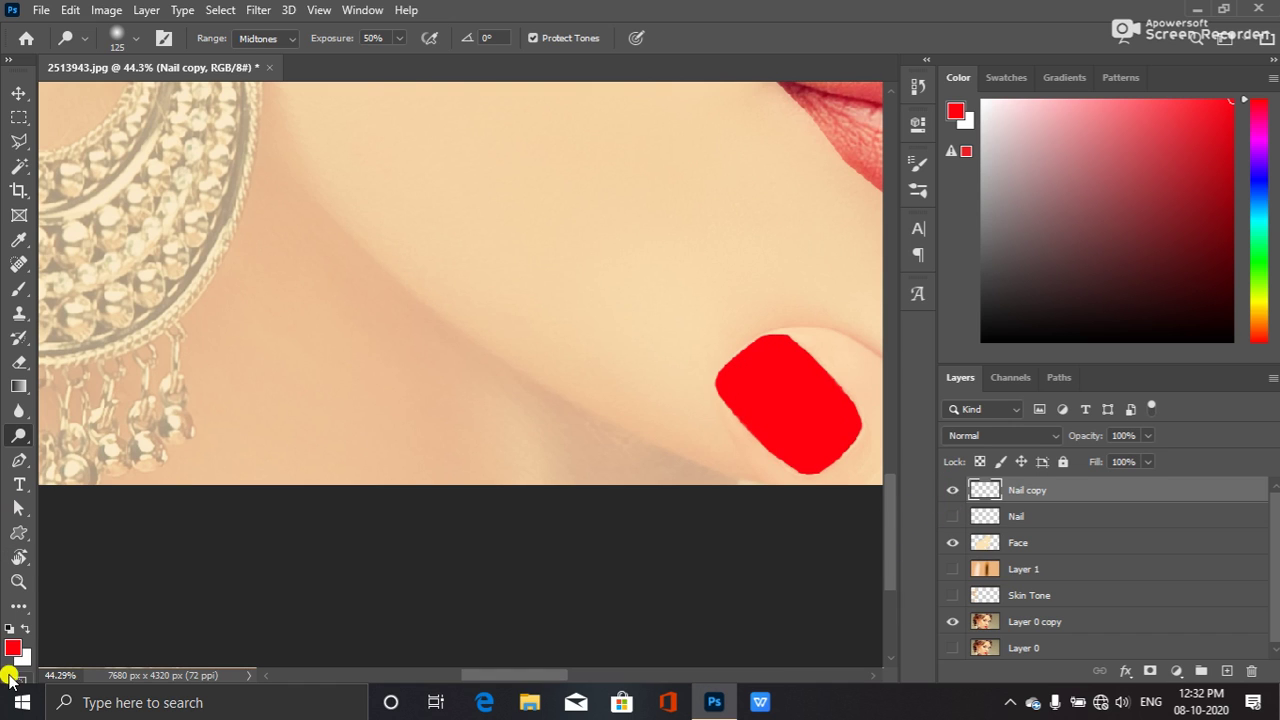
pyautogui.click(952, 514)
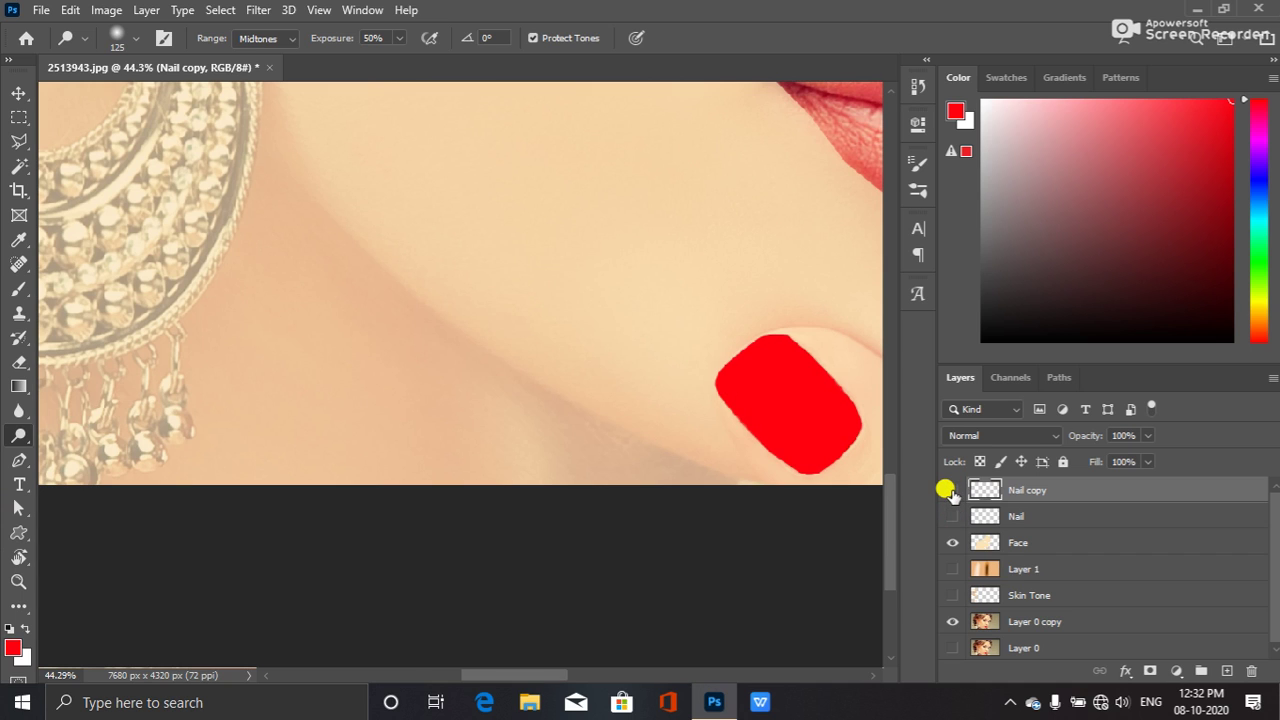
pyautogui.click(952, 489)
# - Reset the colors to default and sample the foreground color f76e78 from the original nail's highlight
pyautogui.click(11, 629)
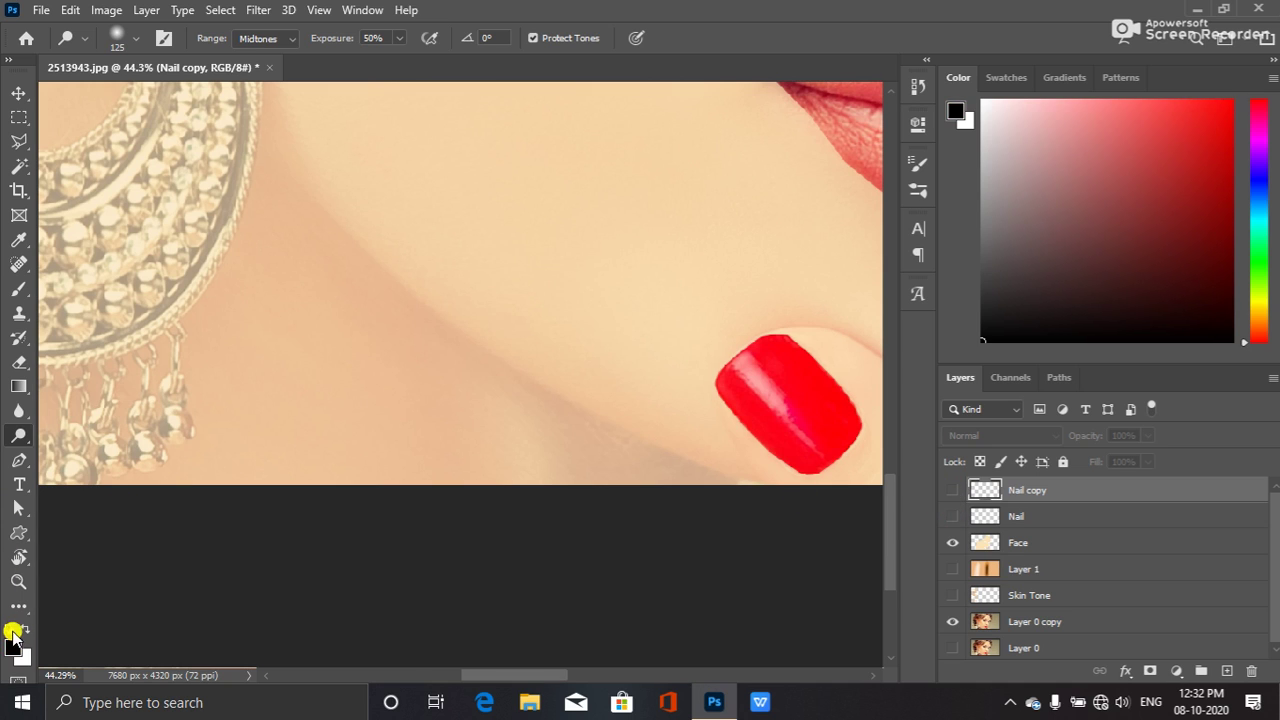
pyautogui.click(13, 646)
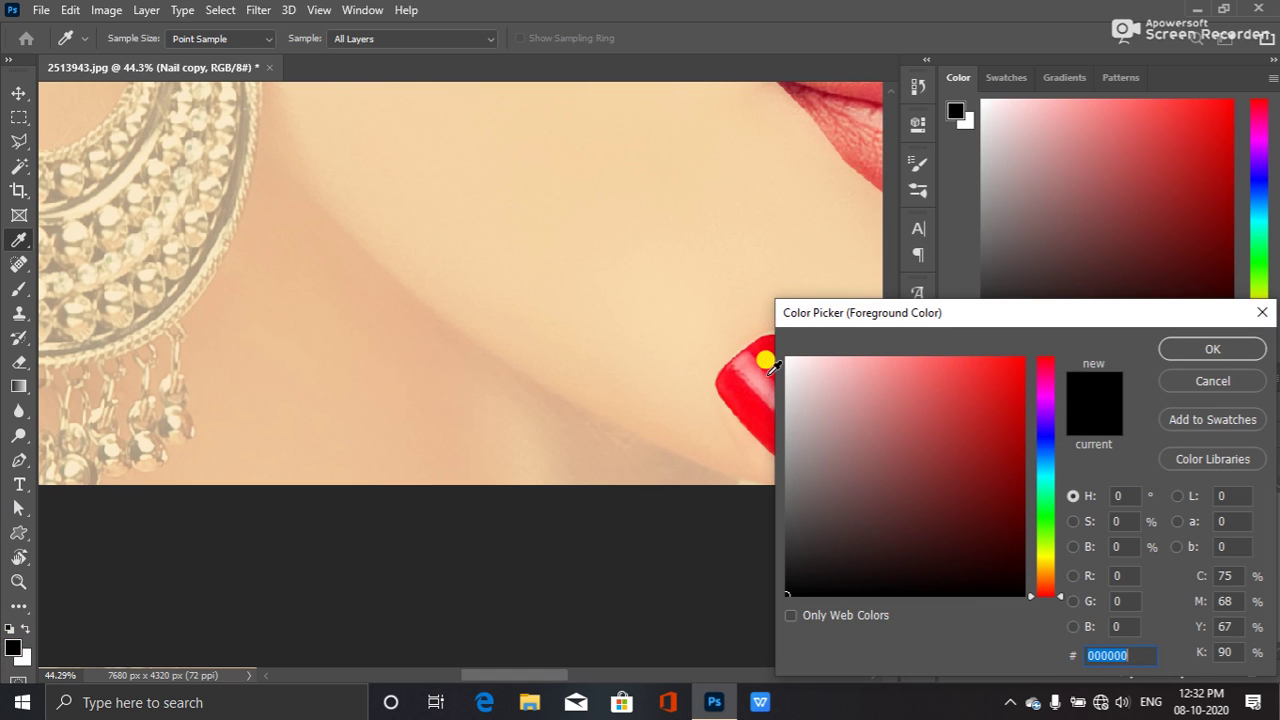
pyautogui.click(769, 368)
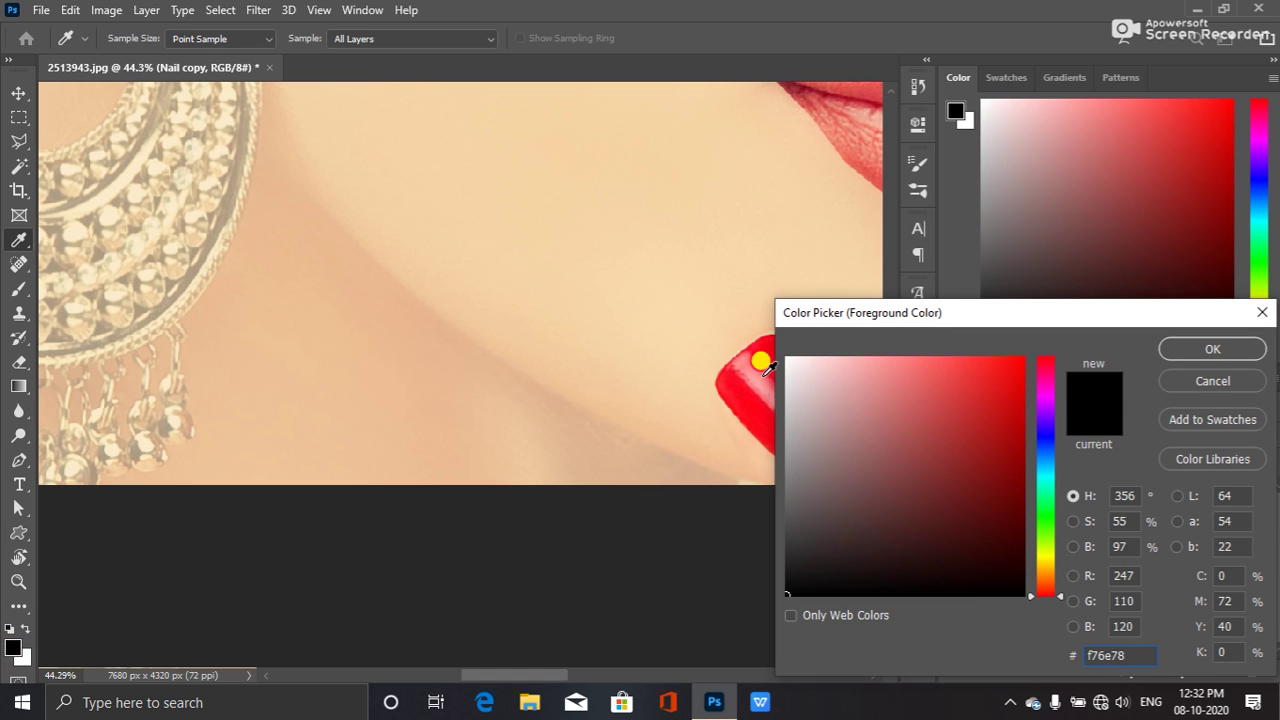
pyautogui.click(1242, 348)
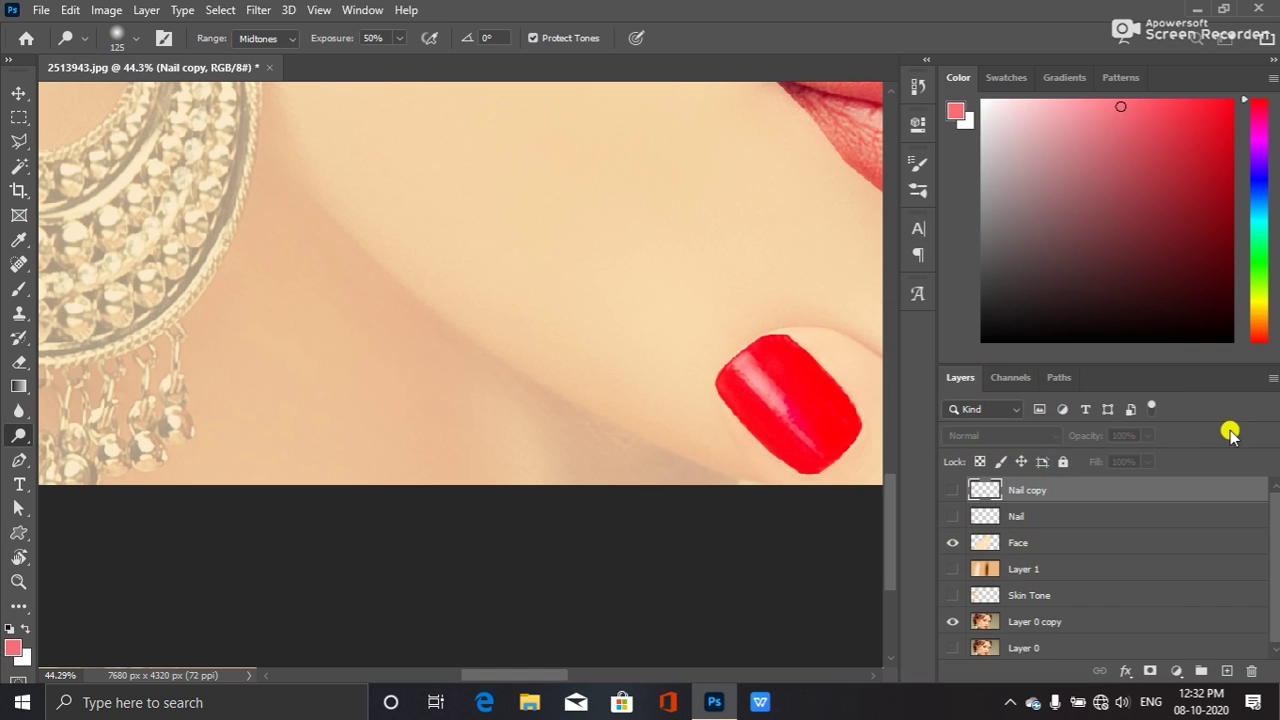
# - Add a new layer above Nail copy and try a 60 px Brush stroke along the nail's highlight
pyautogui.click(14, 292)
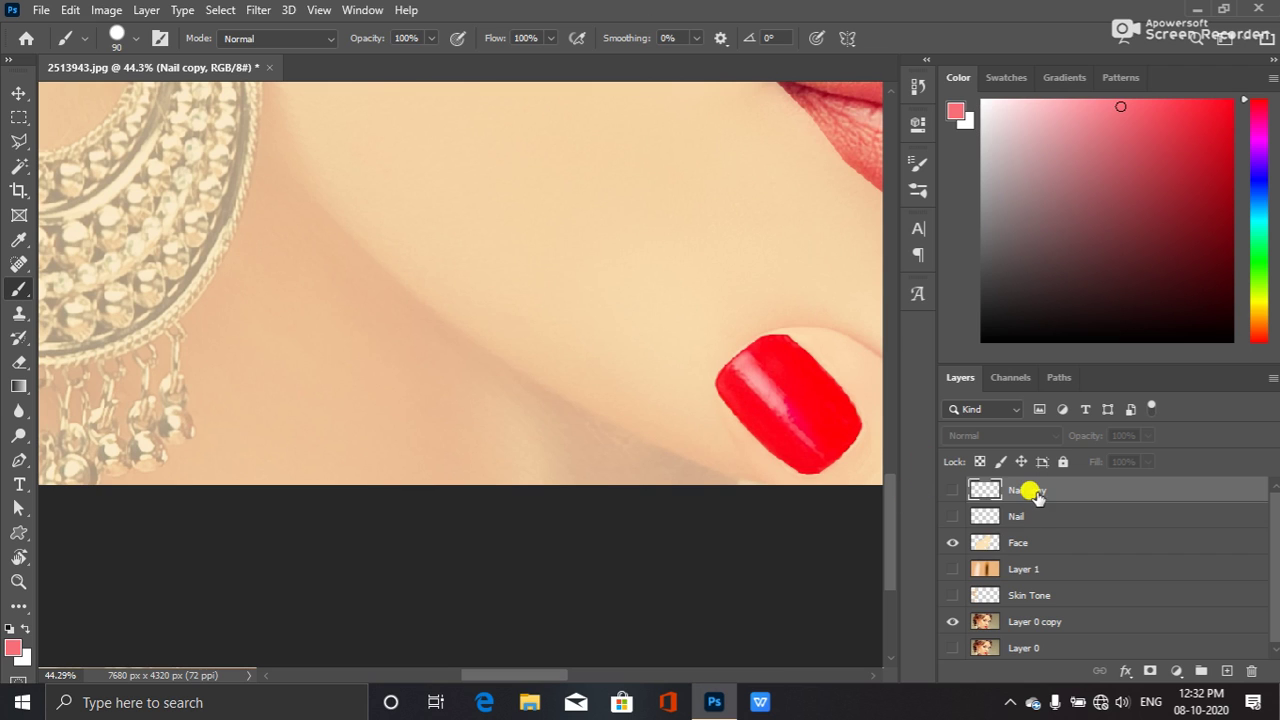
pyautogui.click(1226, 671)
pyautogui.moveTo(815, 447)
pyautogui.mouseDown()
pyautogui.moveTo(810, 413)
pyautogui.moveTo(746, 372)
pyautogui.mouseUp()
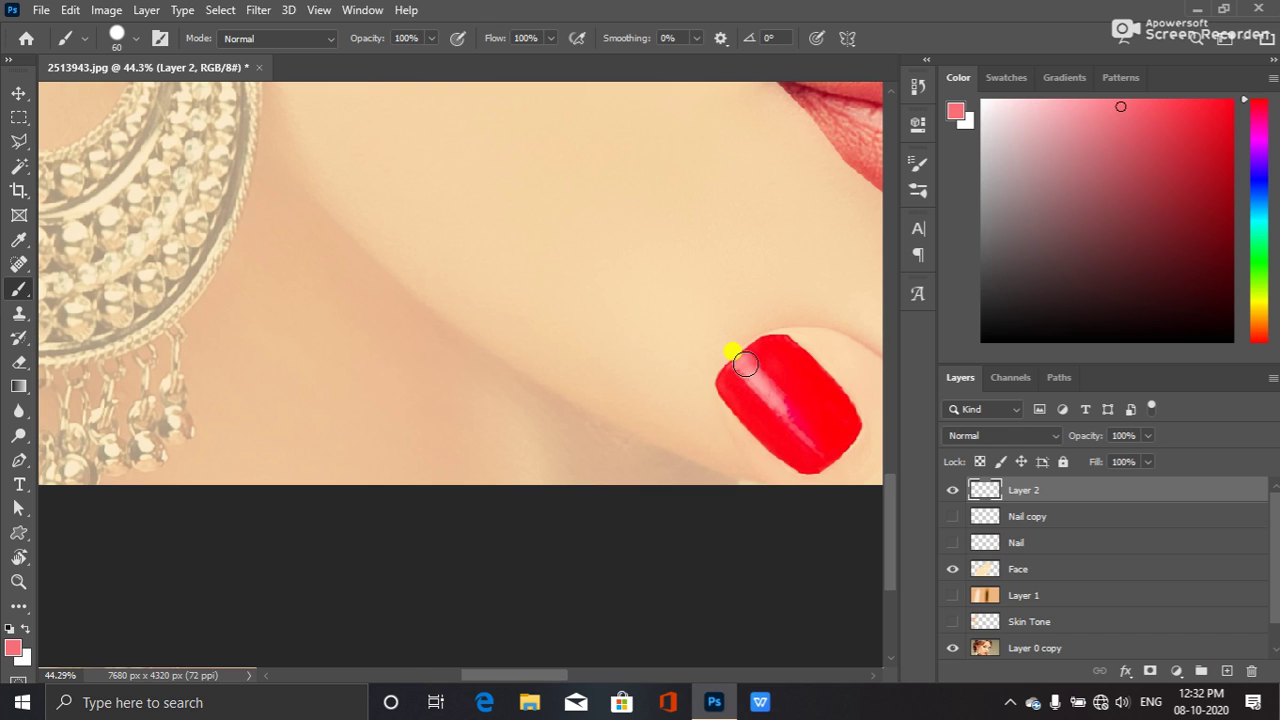
pyautogui.moveTo(754, 374)
pyautogui.mouseDown()
pyautogui.moveTo(776, 403)
pyautogui.moveTo(820, 414)
pyautogui.mouseUp()
# - Paint a soft pink highlight along the nail on the new layer with the Soft Round Pressure Opacity brush, reducing it to 30 px
pyautogui.click(134, 38)
pyautogui.click(145, 229)
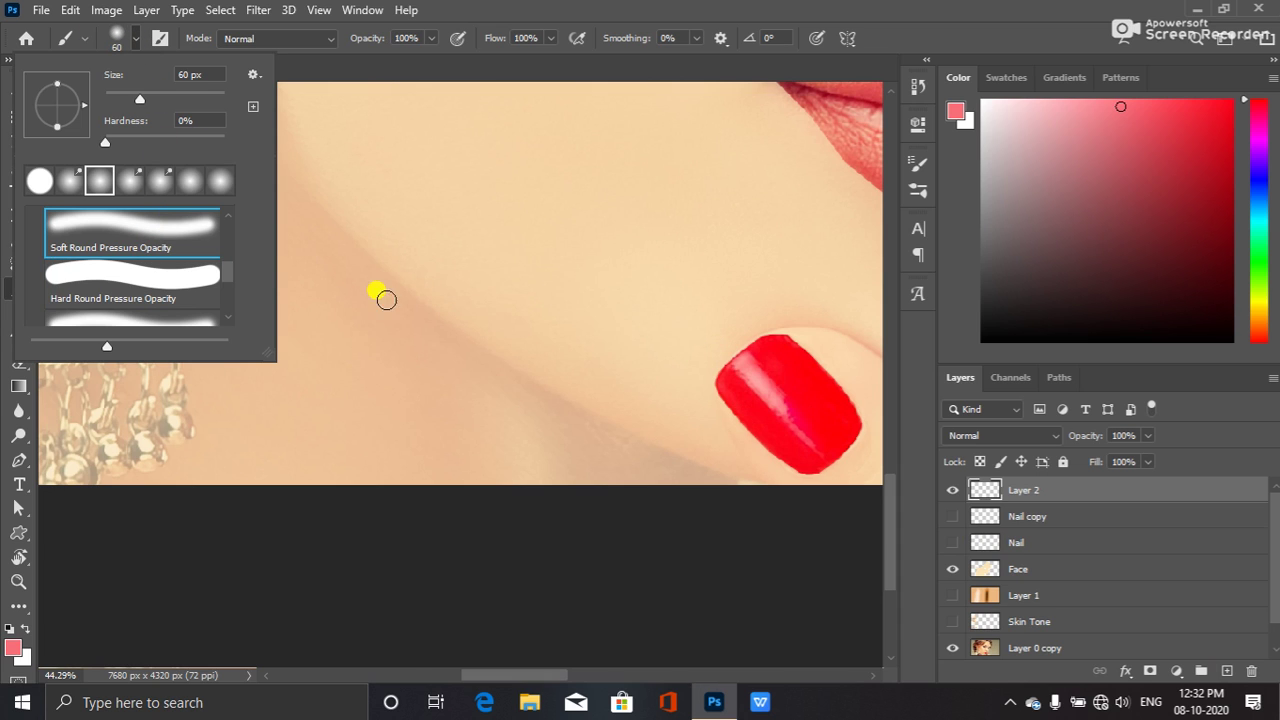
pyautogui.click(743, 363)
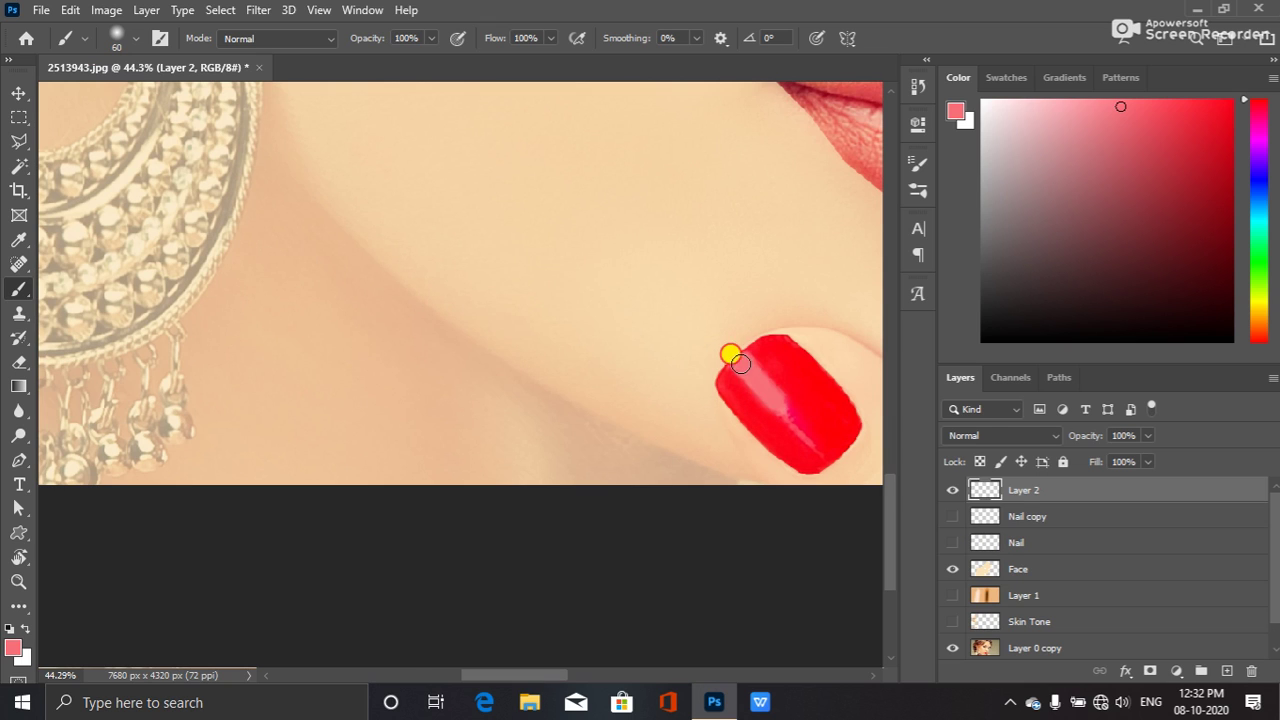
pyautogui.moveTo(740, 364)
pyautogui.mouseDown()
pyautogui.moveTo(820, 457)
pyautogui.moveTo(903, 391)
pyautogui.moveTo(889, 380)
pyautogui.moveTo(836, 434)
pyautogui.mouseUp()
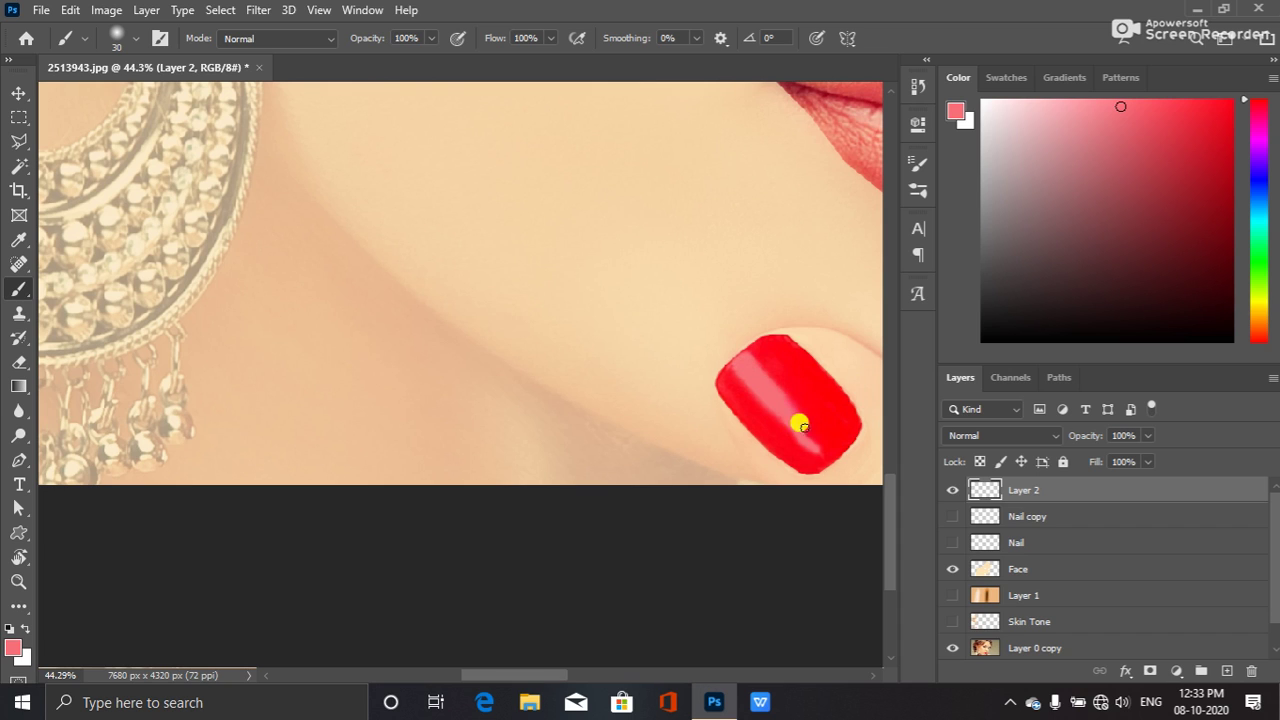
# - Add another layer above Layer 2 and hide both layers to expose the original nail
pyautogui.click(1227, 670)
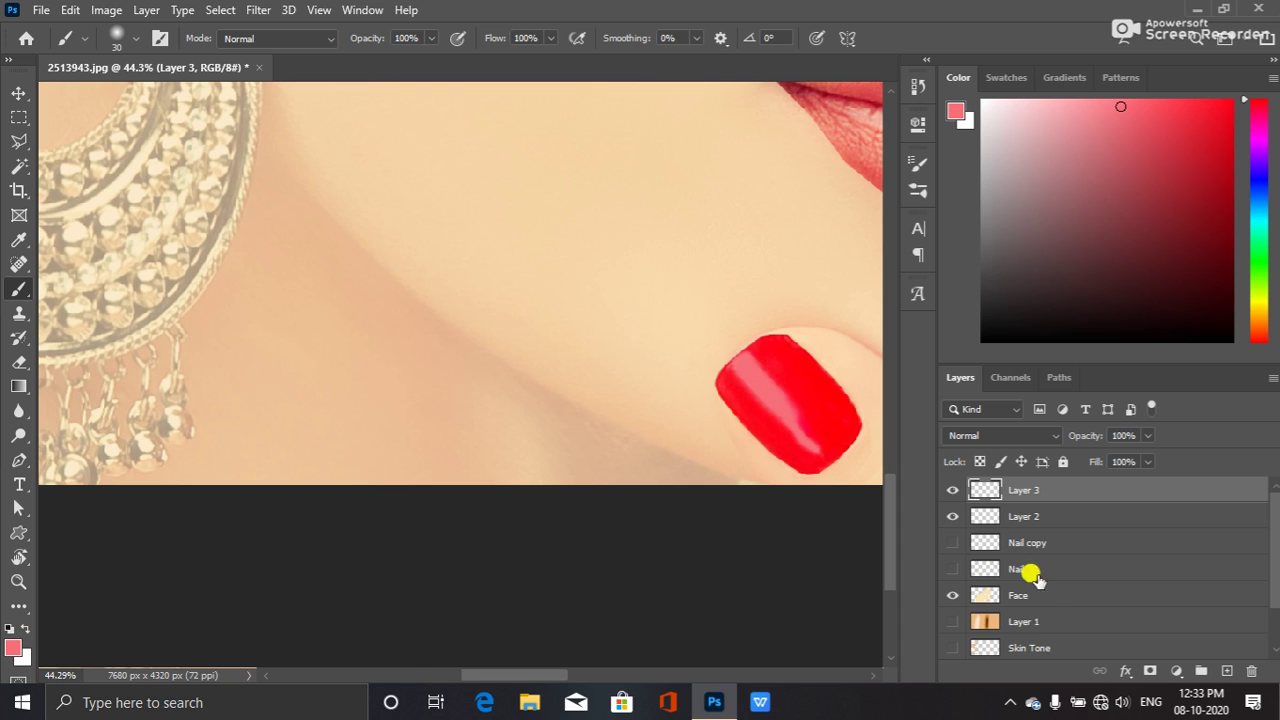
pyautogui.click(952, 490)
pyautogui.click(952, 516)
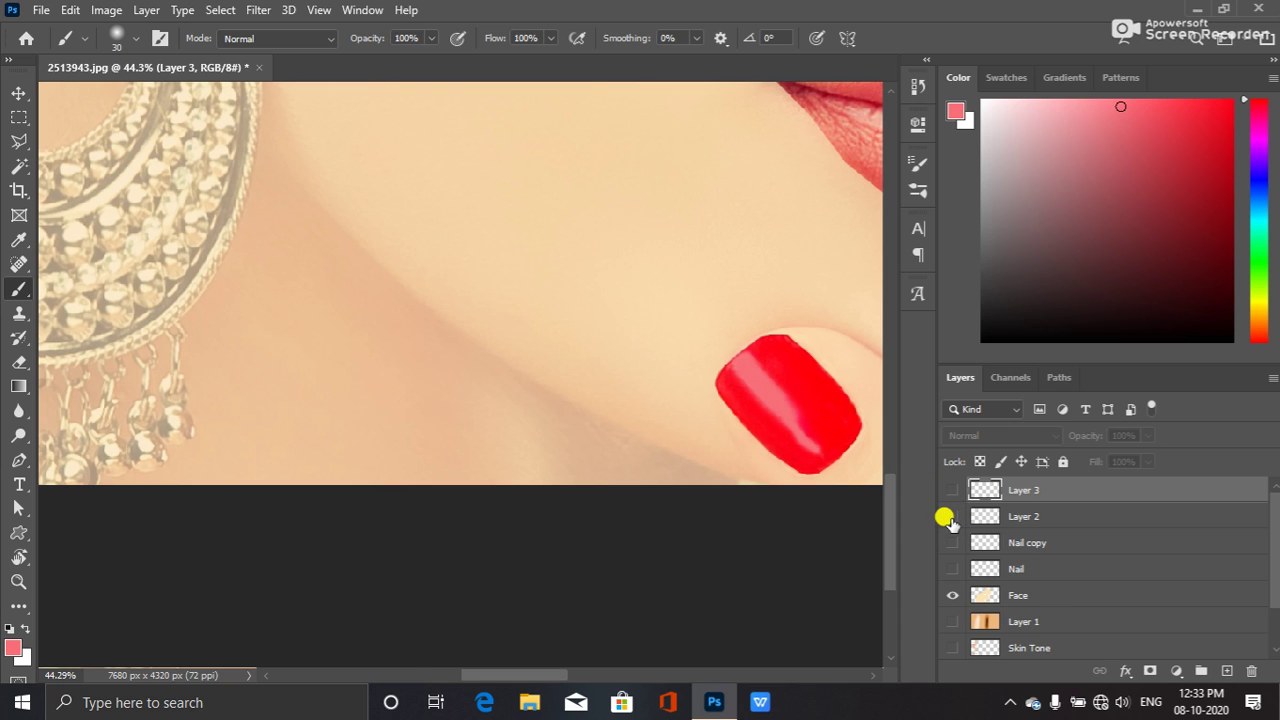
# - Sample the lighter pink fd9f9d from the original nail's highlight as the foreground color
pyautogui.click(13, 652)
pyautogui.click(761, 368)
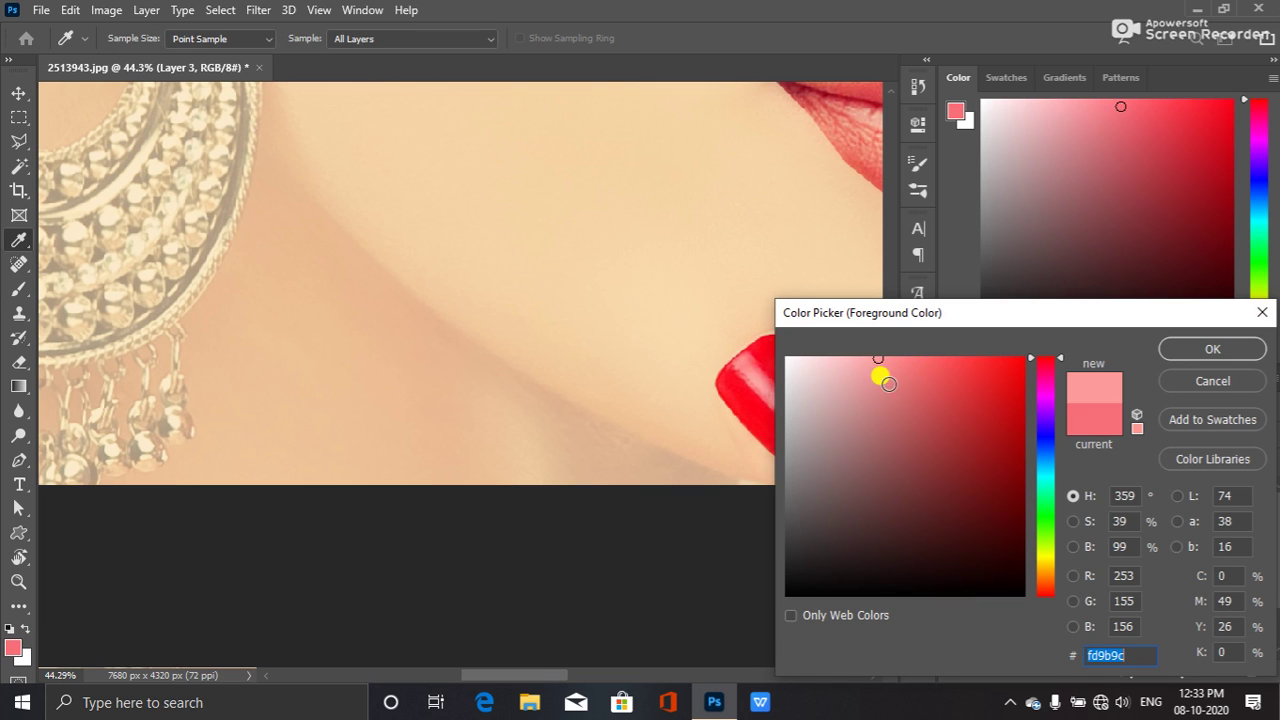
pyautogui.click(752, 371)
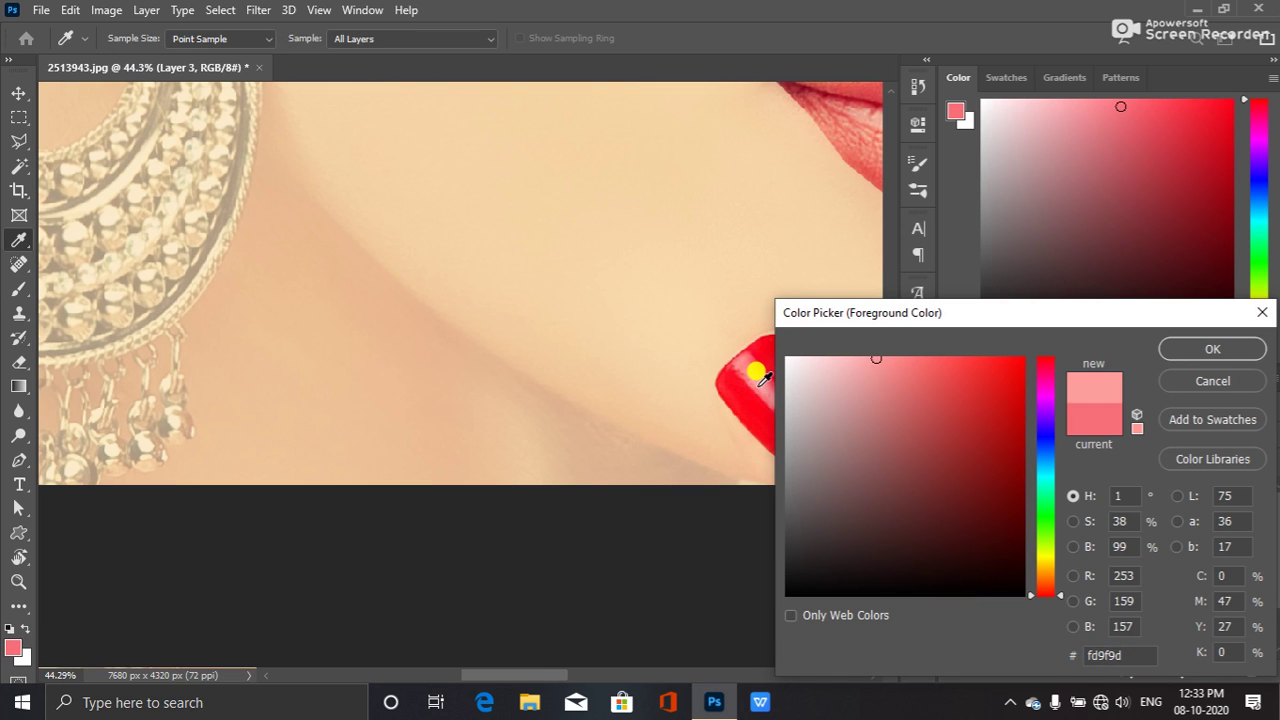
pyautogui.click(1226, 348)
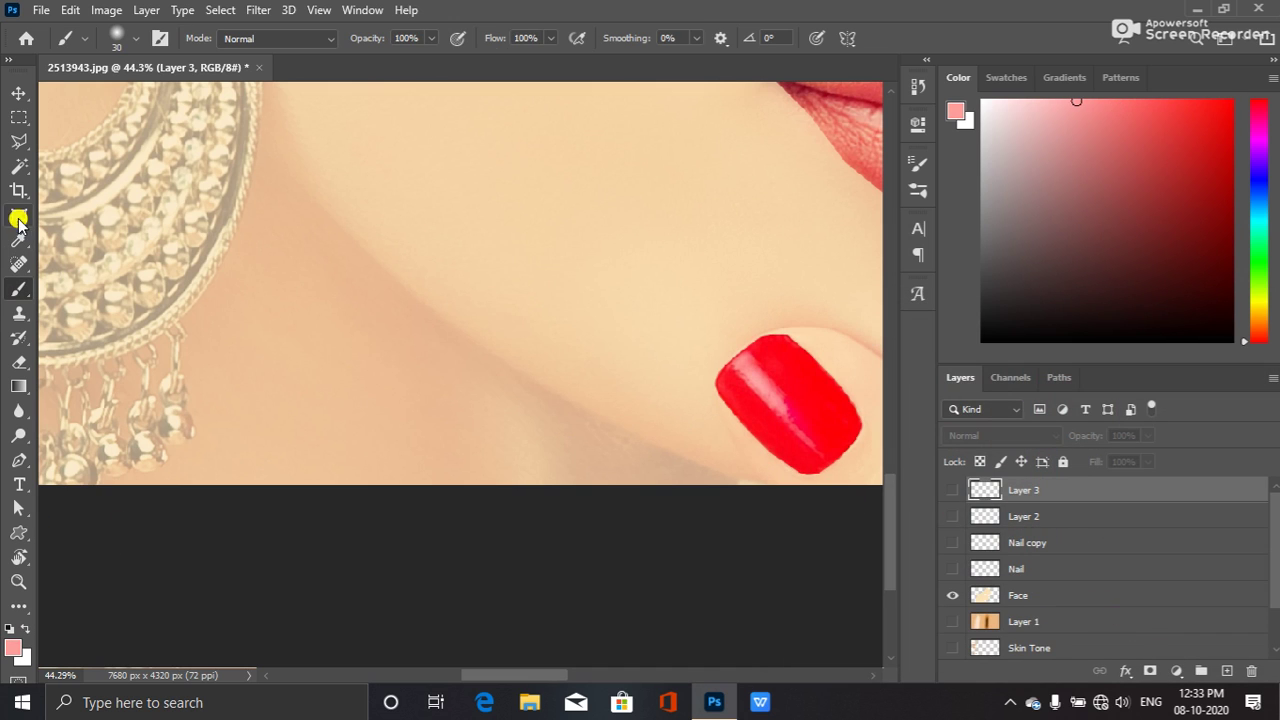
# - Turn on Layer 3, Layer 2 and Nail copy to bring the repainted nail and its highlights back into view
pyautogui.click(950, 490)
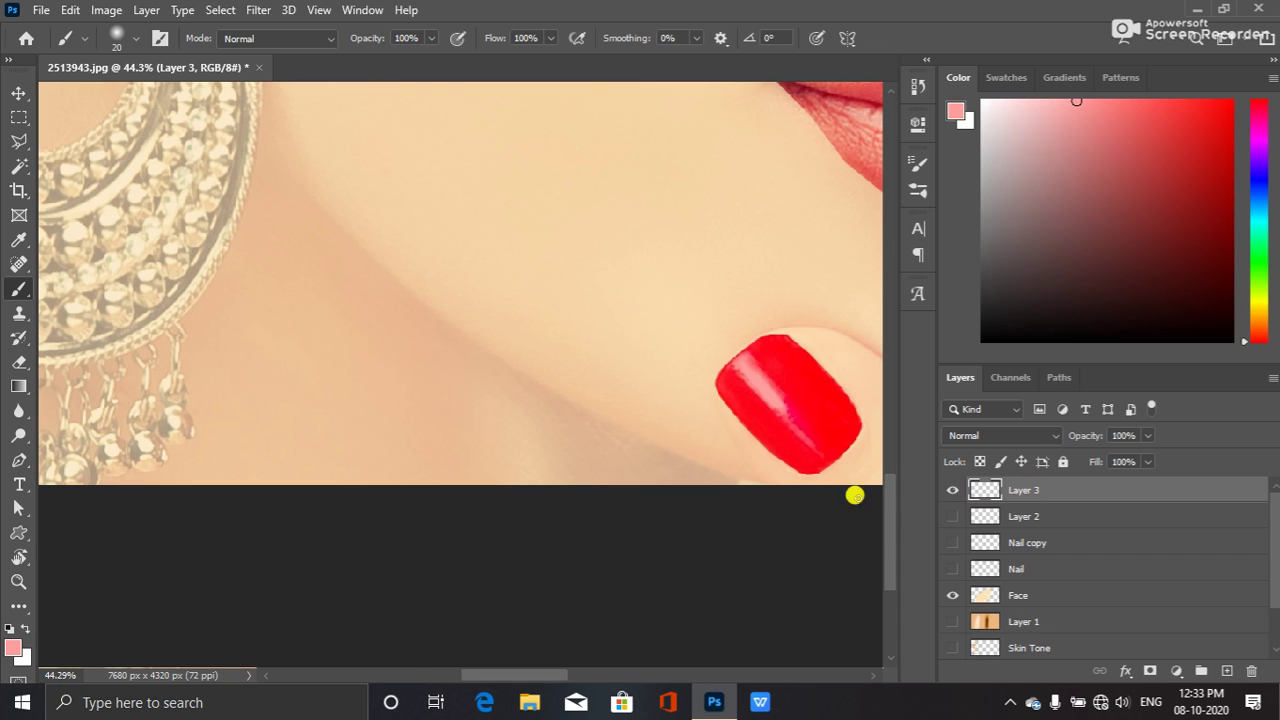
pyautogui.click(951, 515)
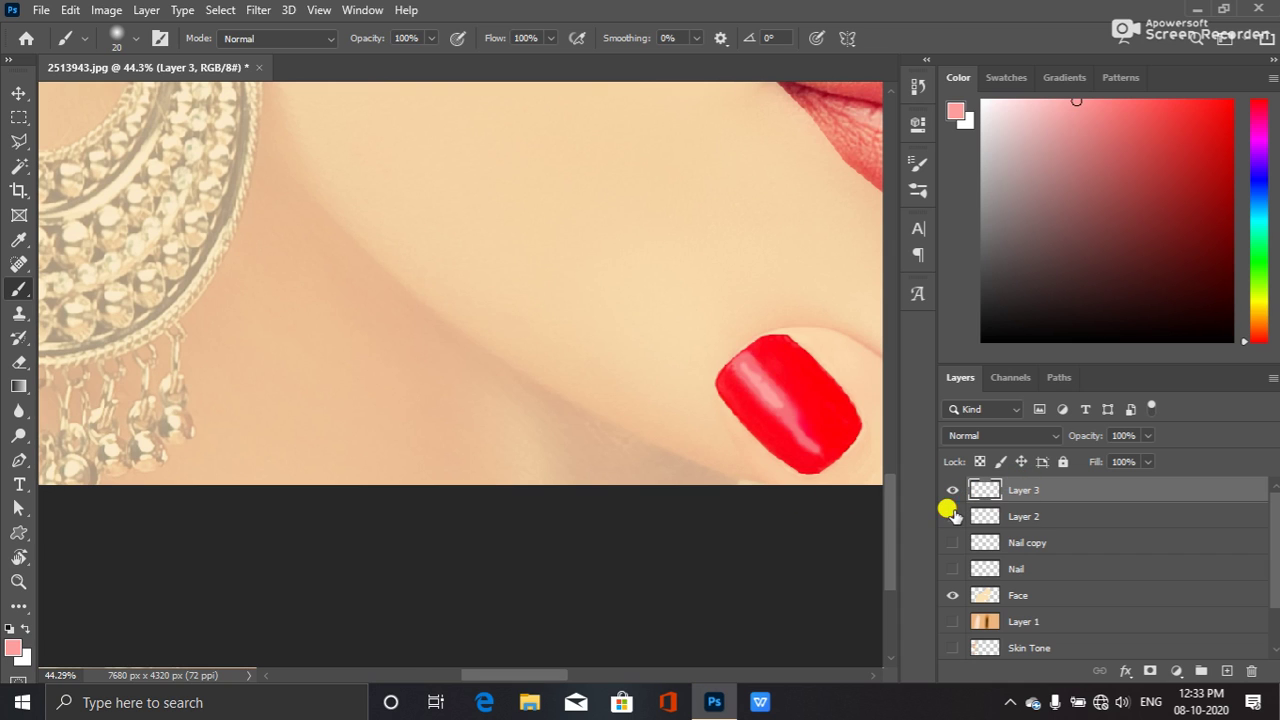
pyautogui.click(951, 514)
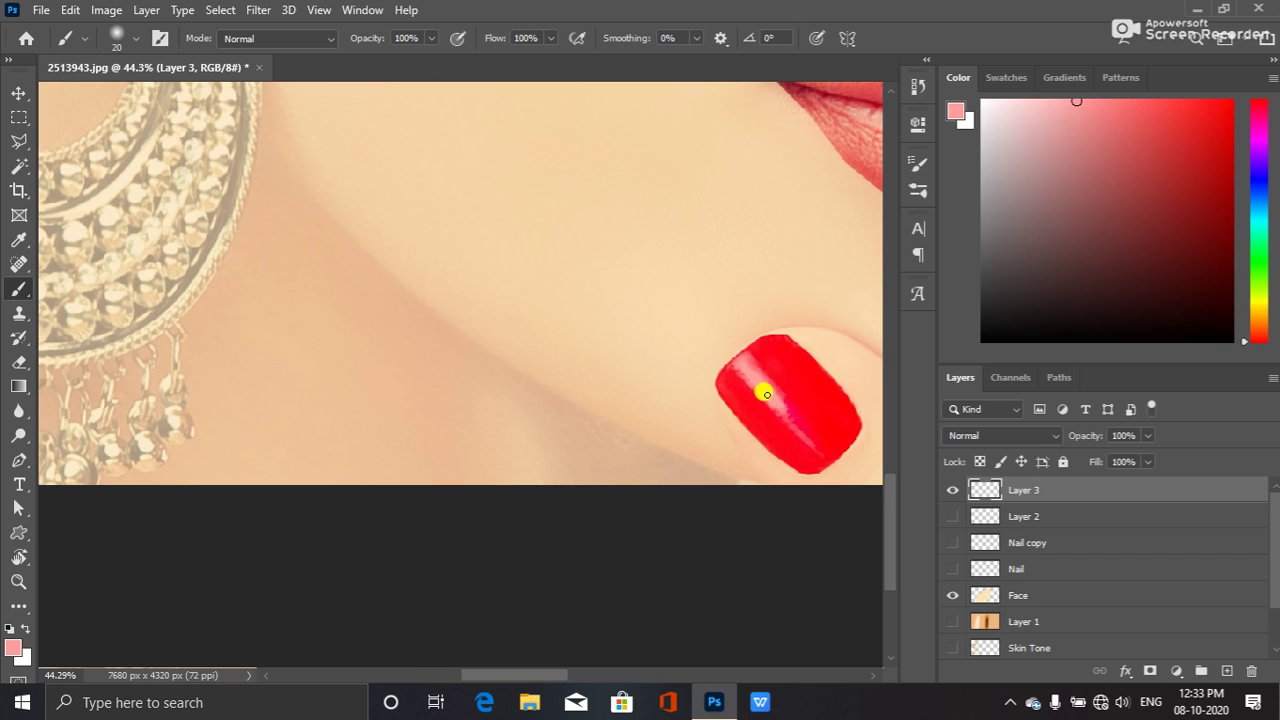
pyautogui.click(952, 516)
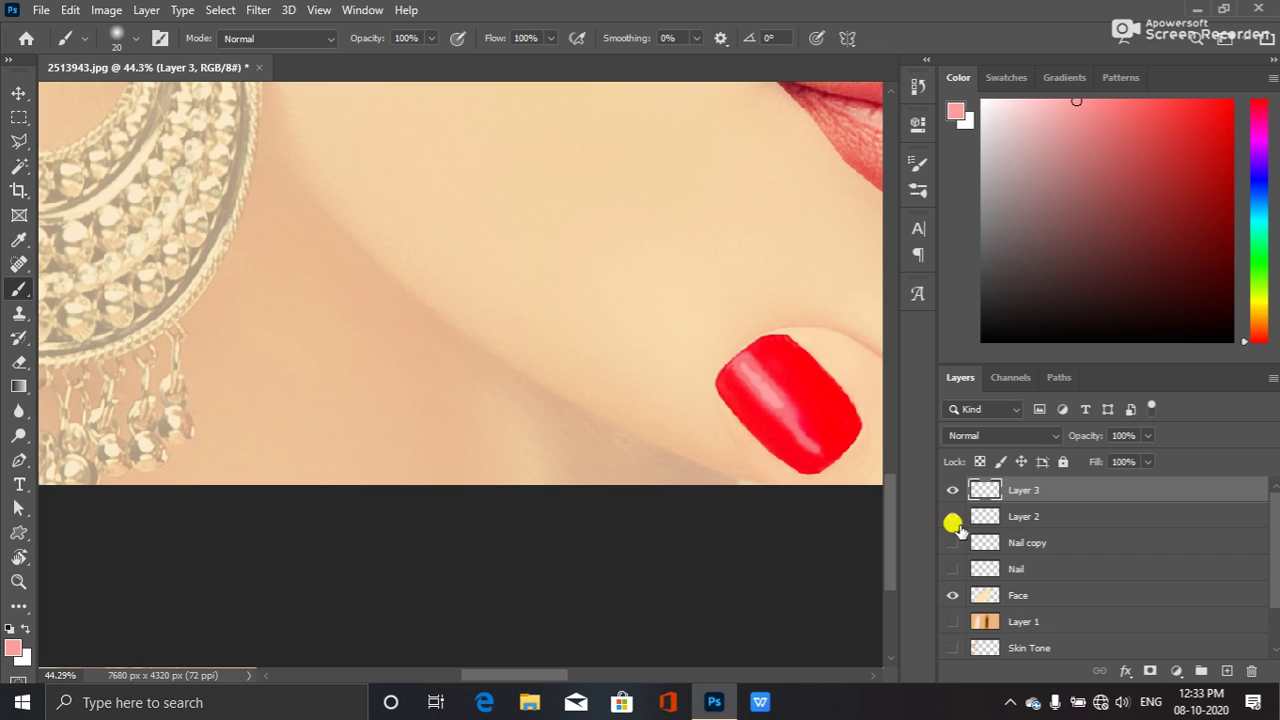
pyautogui.click(950, 545)
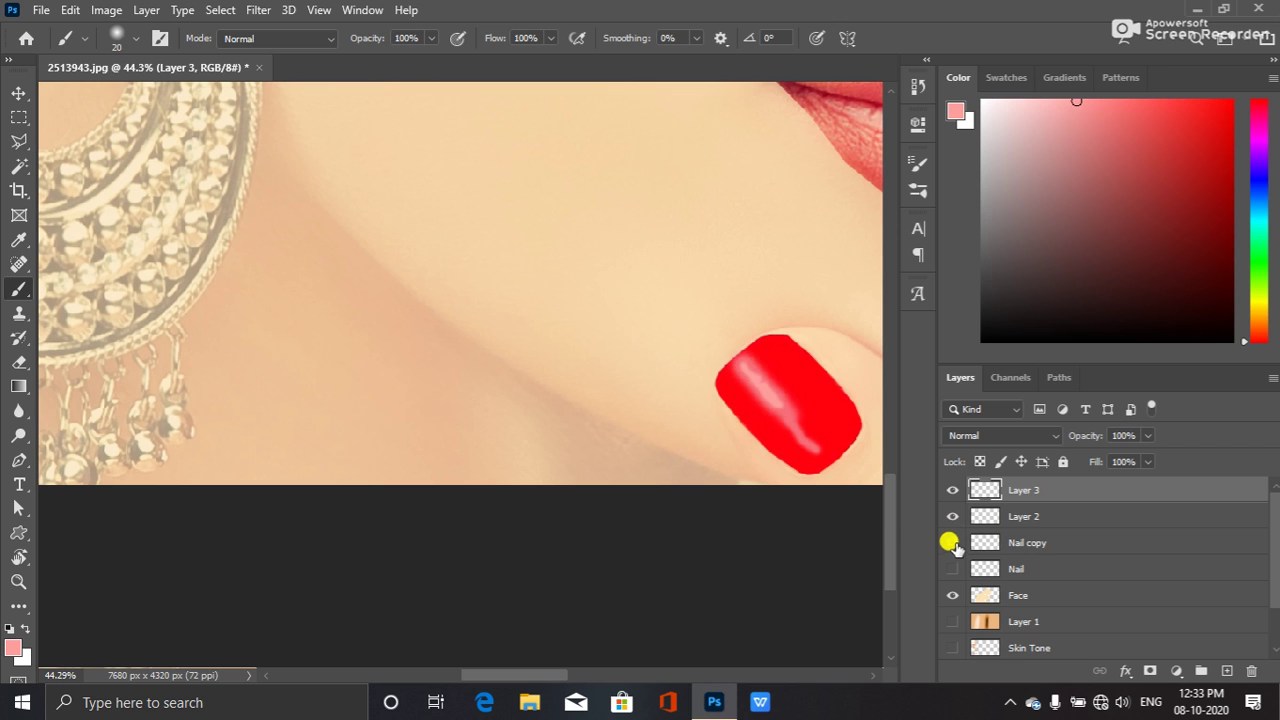
# - Examine the whole retouched portrait, with Layer 0 copy shown and hidden beneath the skin and nail layers
pyautogui.scroll(-5, 818, 465)
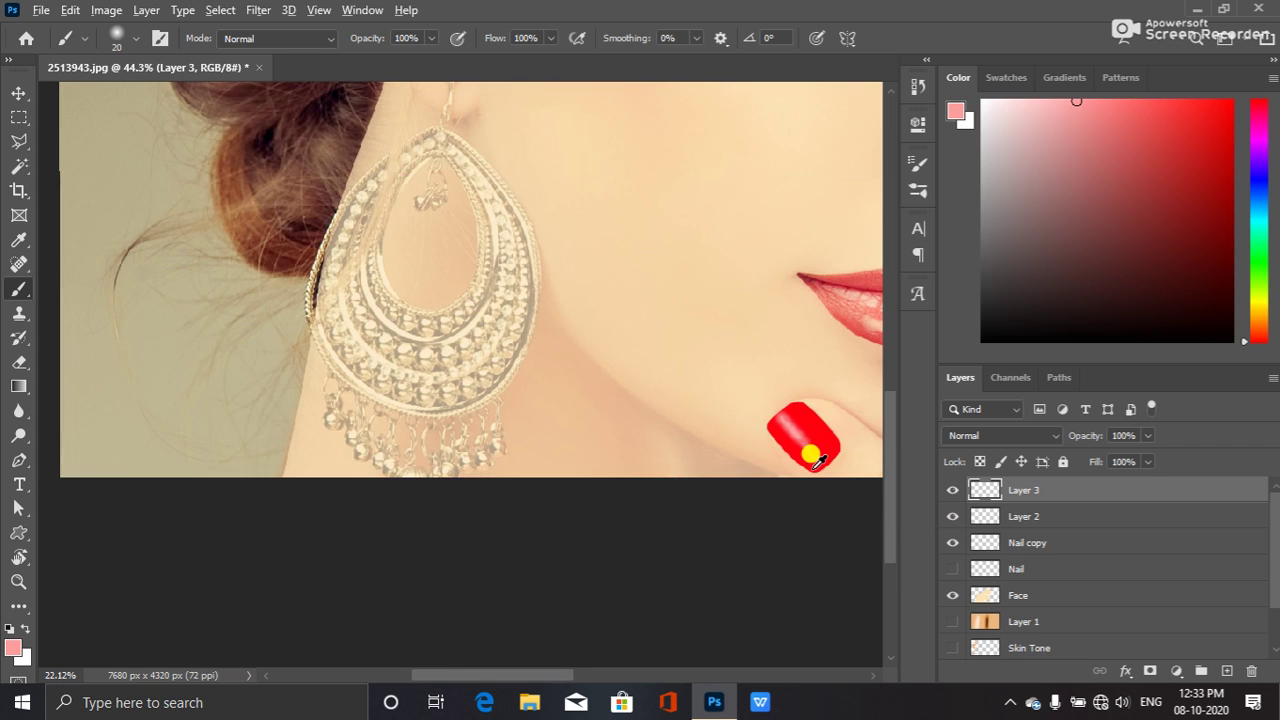
pyautogui.scroll(-4, 815, 460)
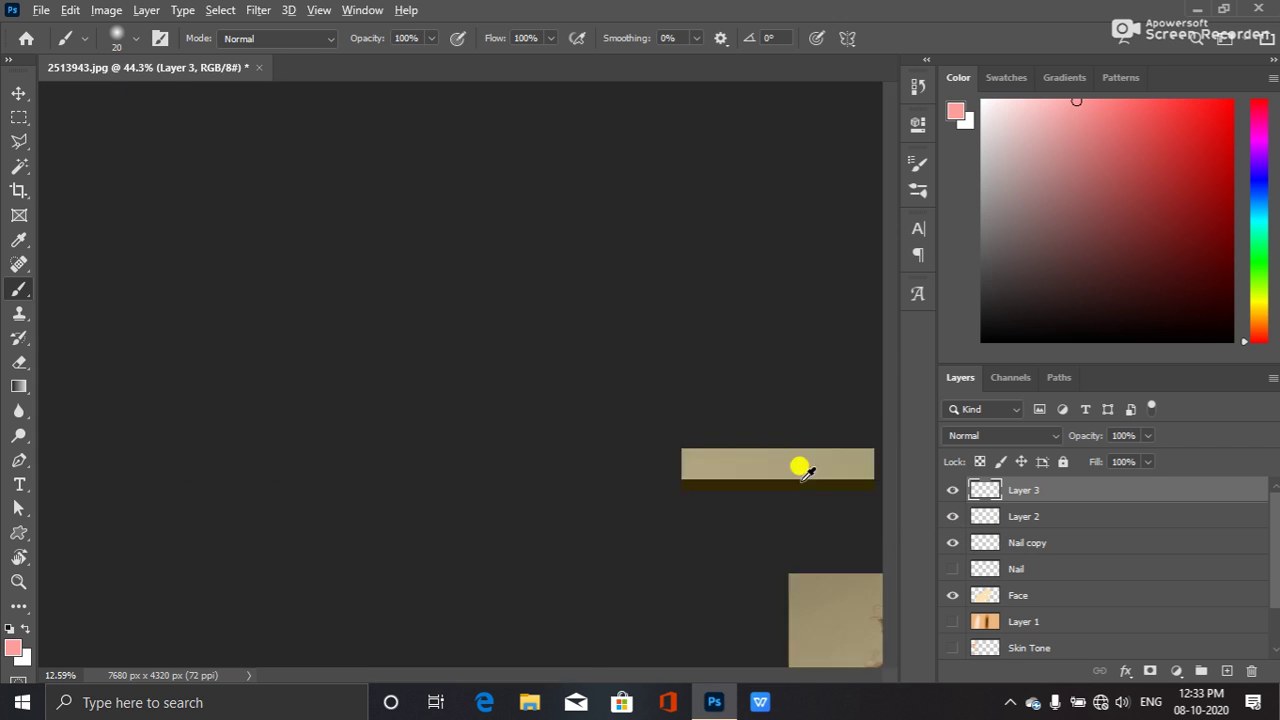
pyautogui.scroll(-6, 802, 466)
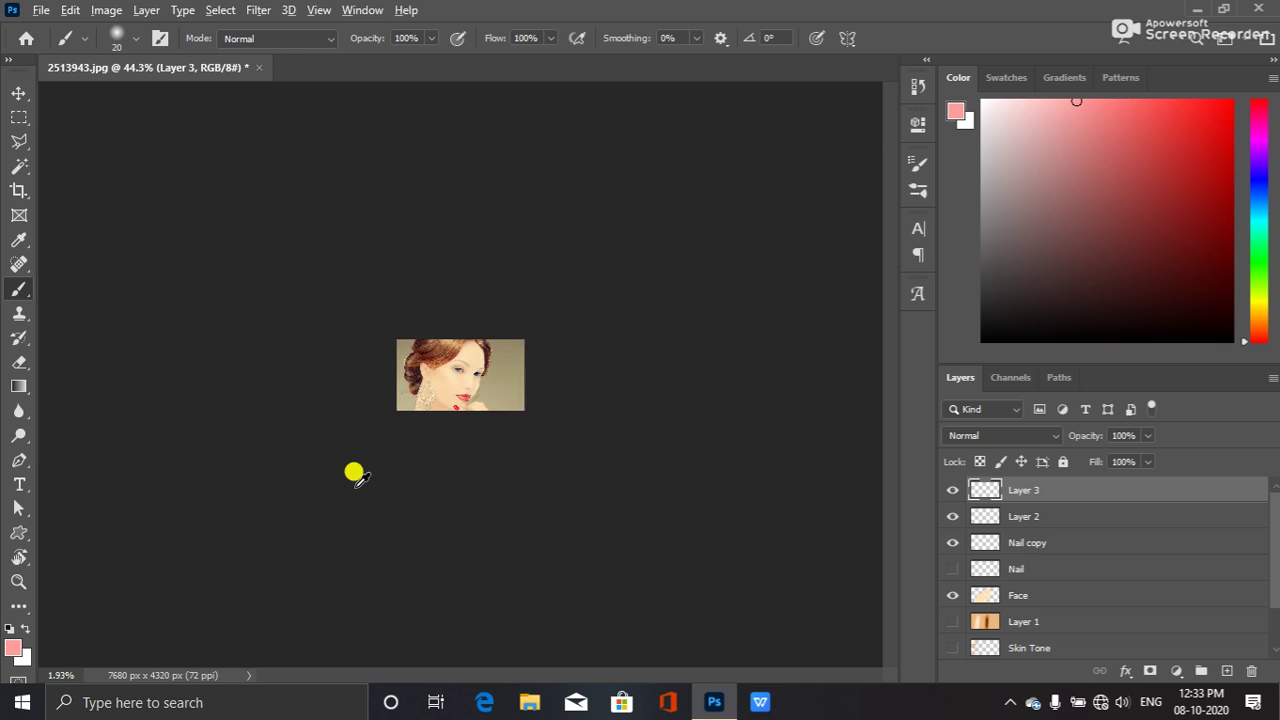
pyautogui.scroll(5, 355, 473)
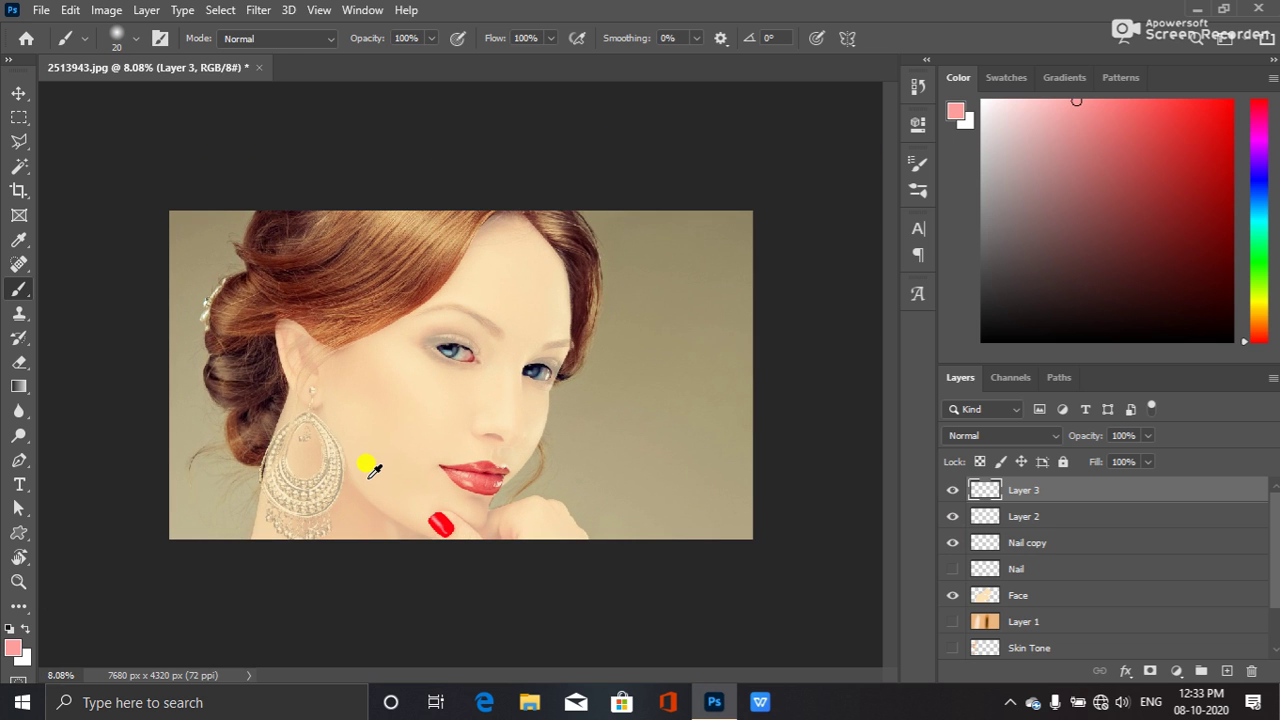
pyautogui.scroll(3, 370, 470)
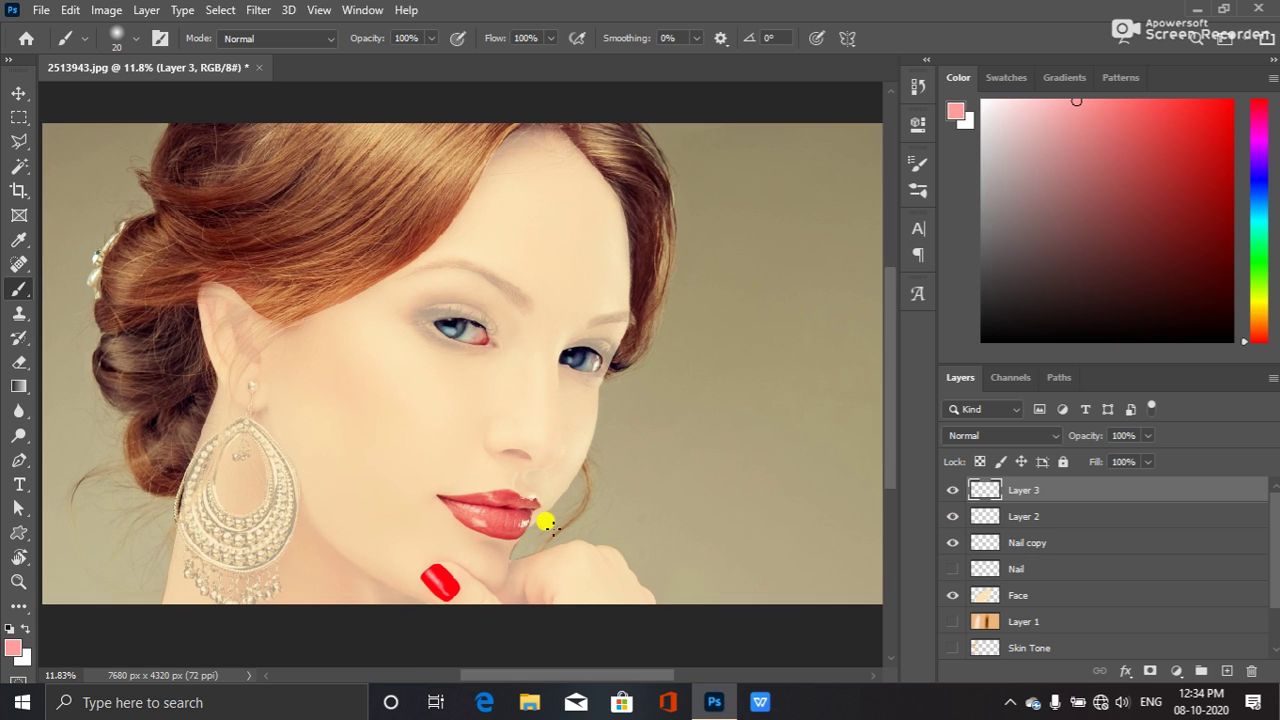
pyautogui.scroll(-1, 953, 645)
pyautogui.scroll(-1, 955, 648)
pyautogui.click(950, 618)
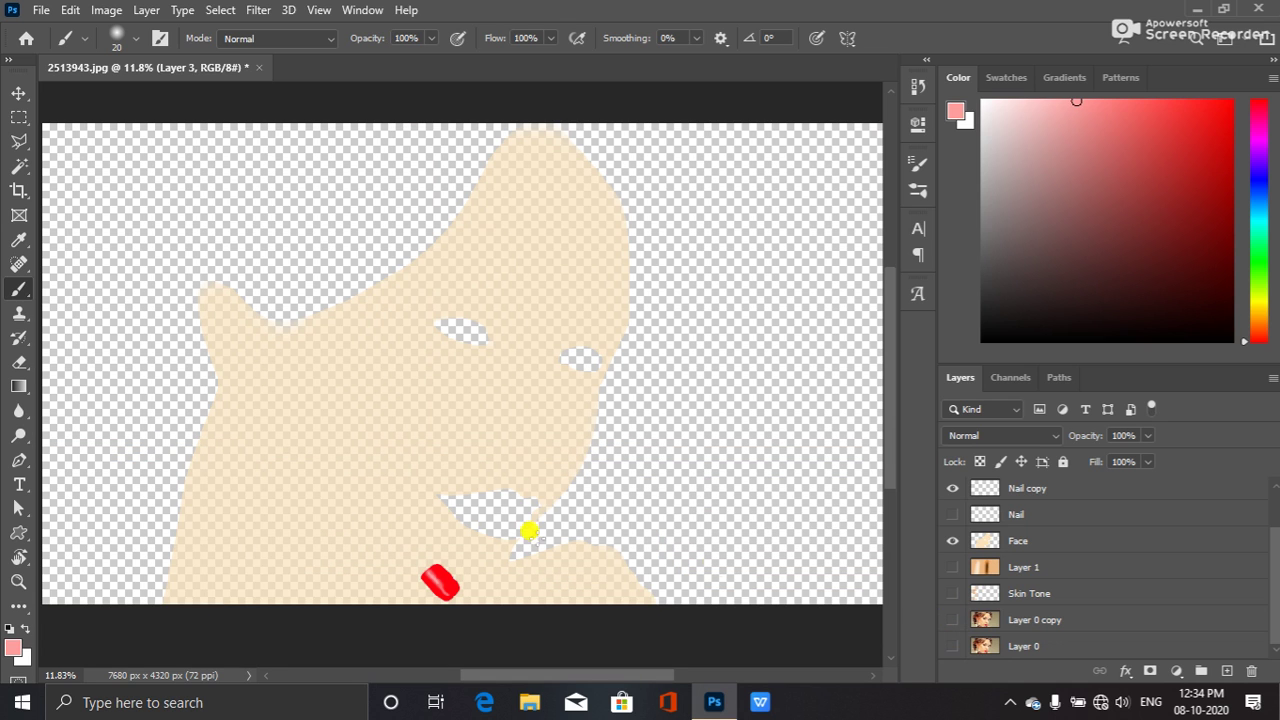
pyautogui.scroll(-2, 567, 547)
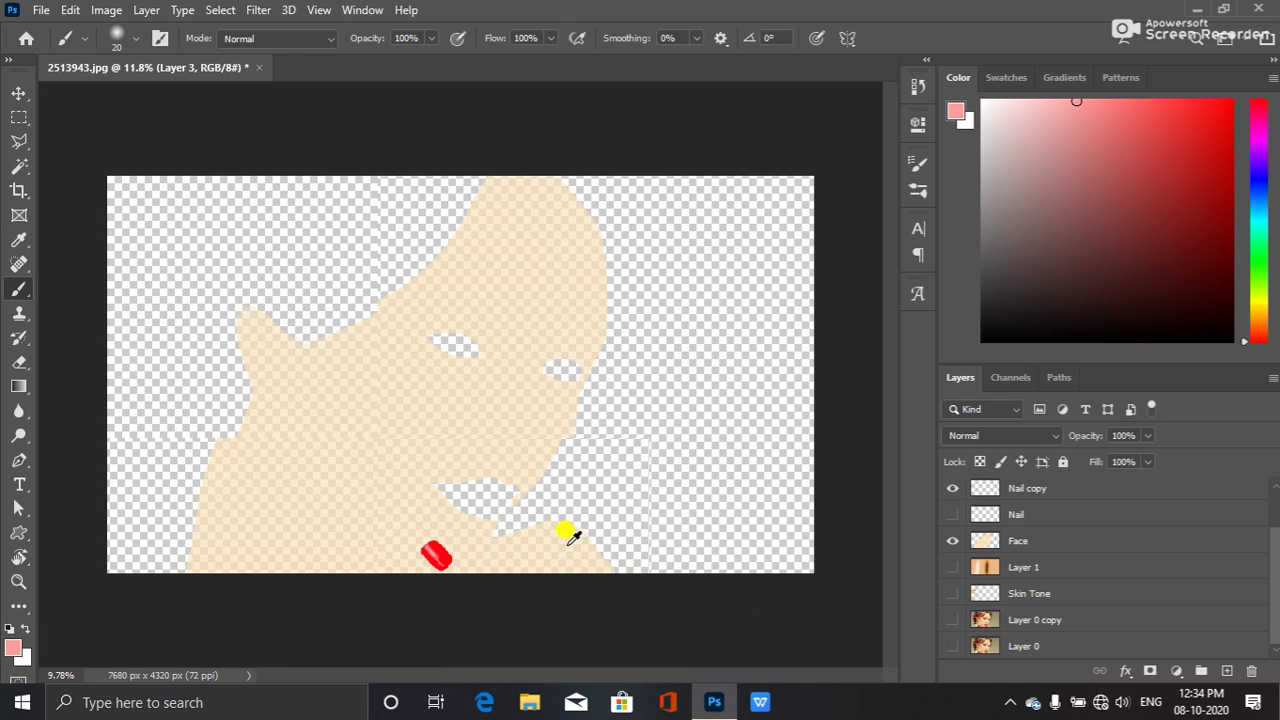
pyautogui.scroll(1, 540, 543)
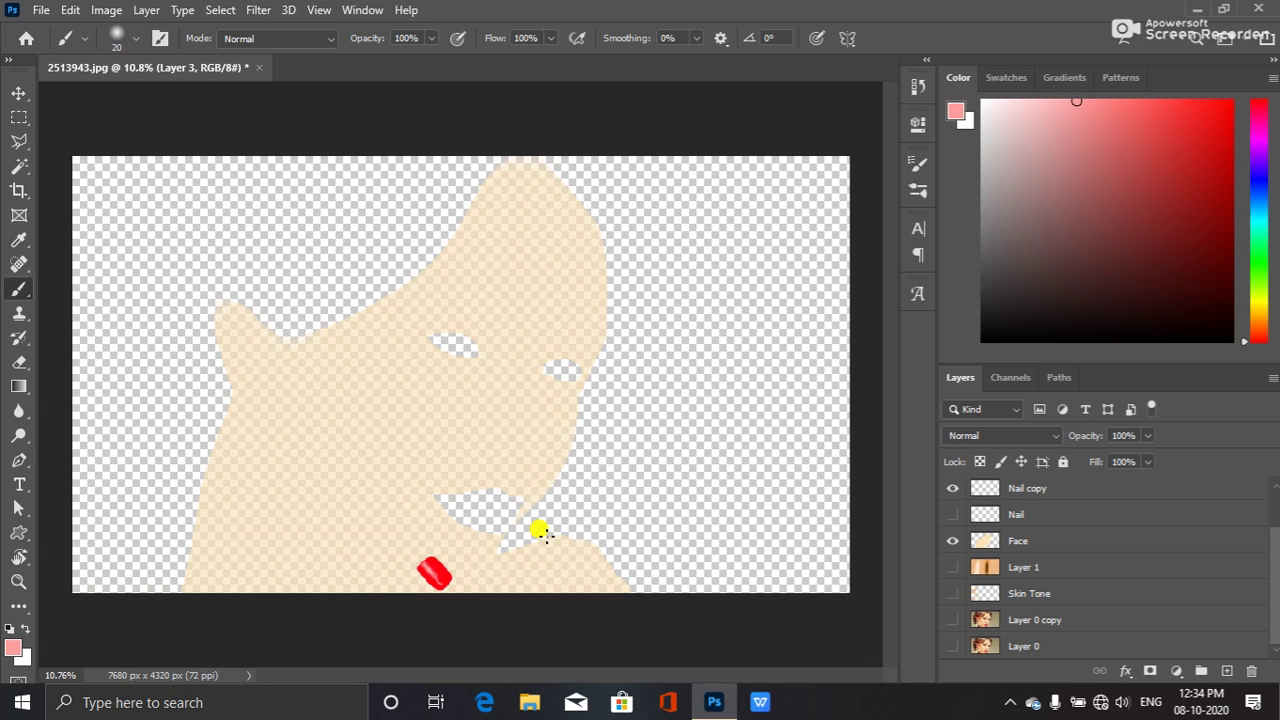
pyautogui.click(952, 513)
pyautogui.scroll(1, 1000, 523)
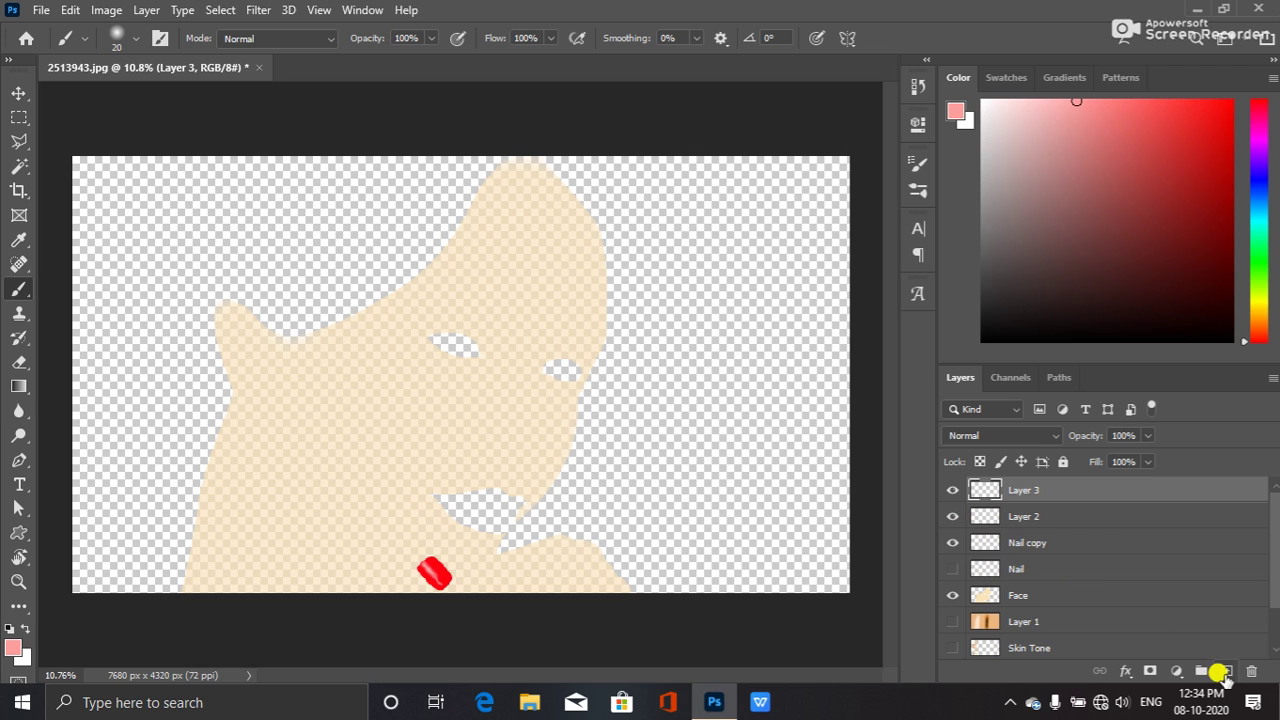
# - Add a new layer above Layer 3 and show Layer 0 copy again
pyautogui.click(1226, 674)
pyautogui.scroll(-2, 963, 565)
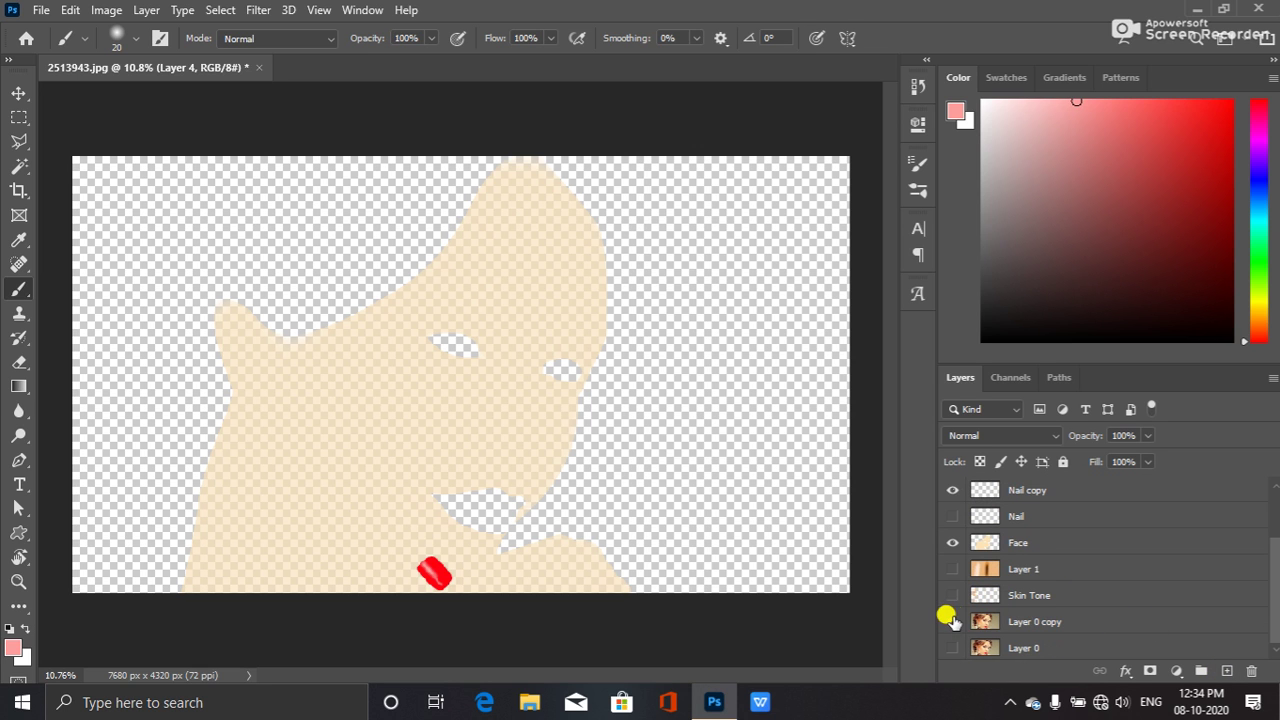
pyautogui.click(952, 621)
# - Examine the nail, lips and eyes of the retouched portrait close up
pyautogui.scroll(1, 432, 595)
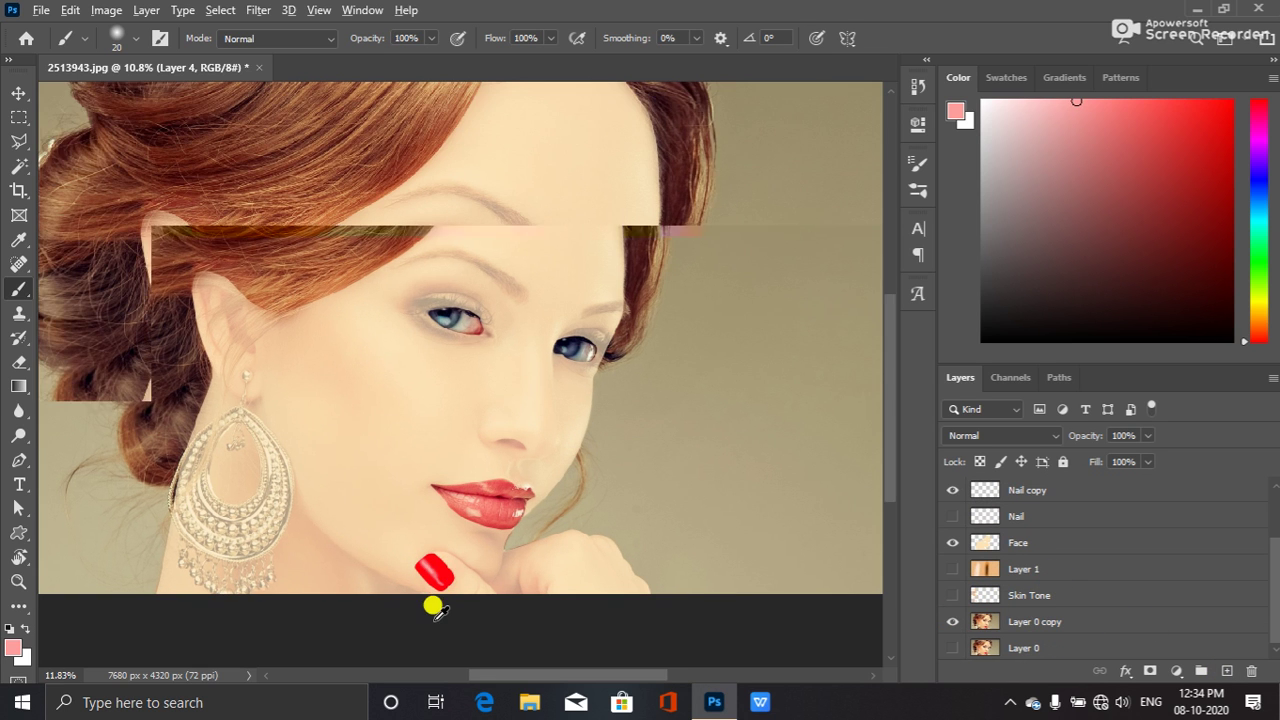
pyautogui.scroll(5, 433, 606)
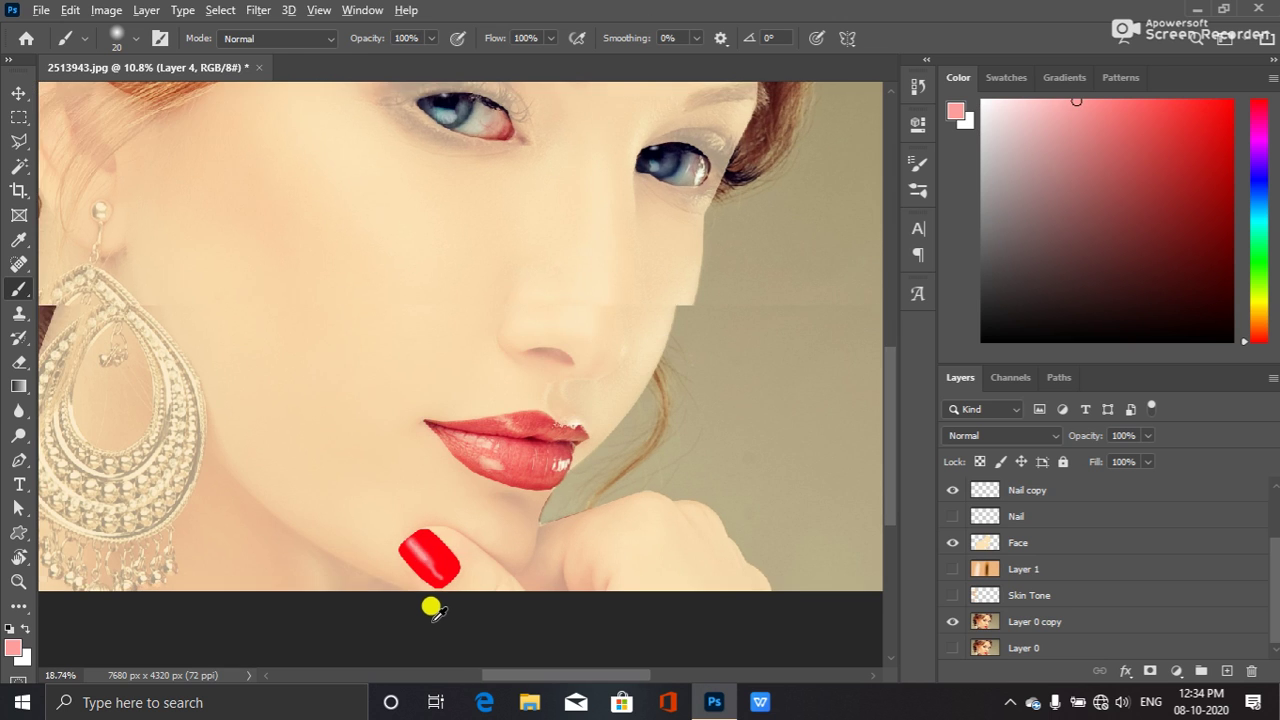
pyautogui.scroll(3, 432, 607)
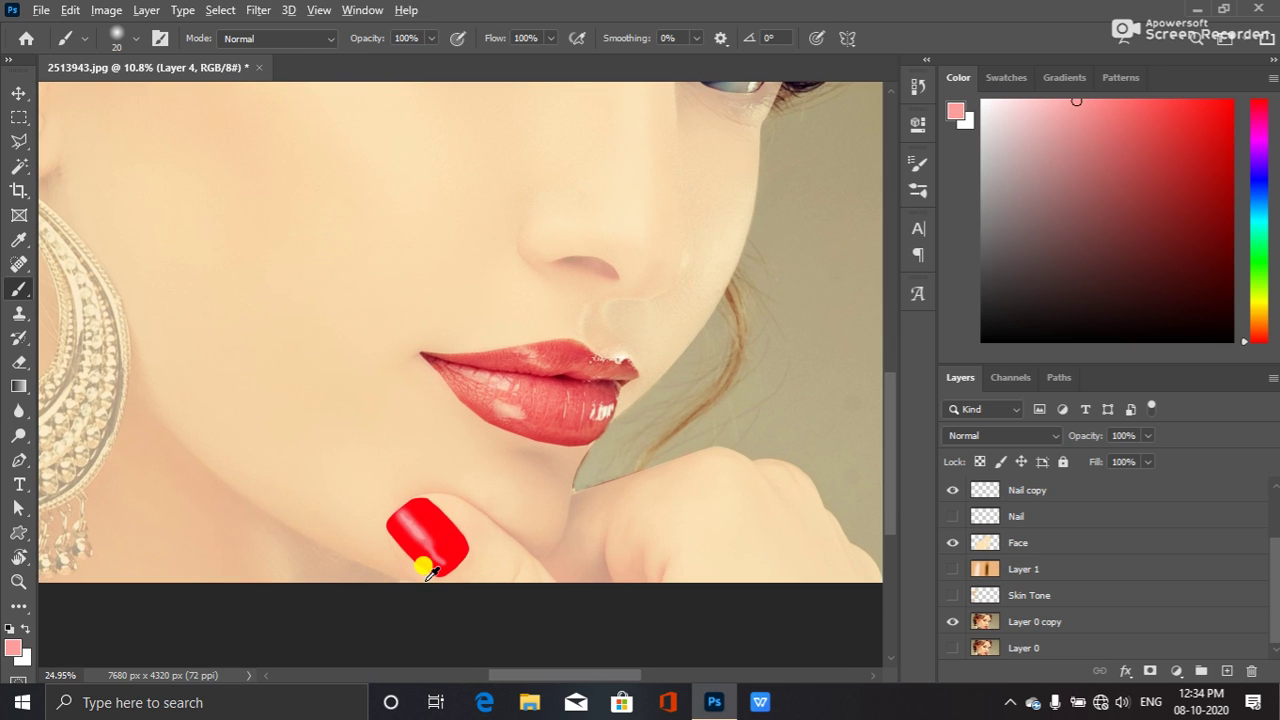
pyautogui.scroll(5, 427, 577)
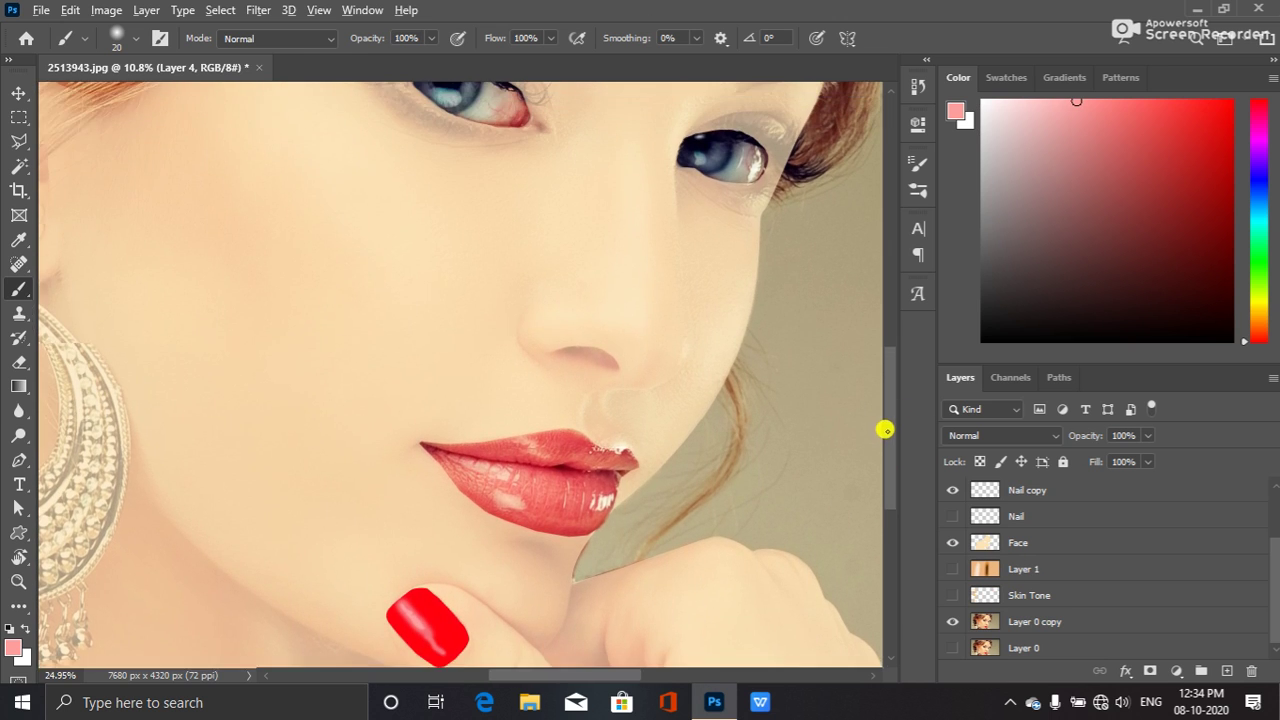
pyautogui.scroll(5, 885, 430)
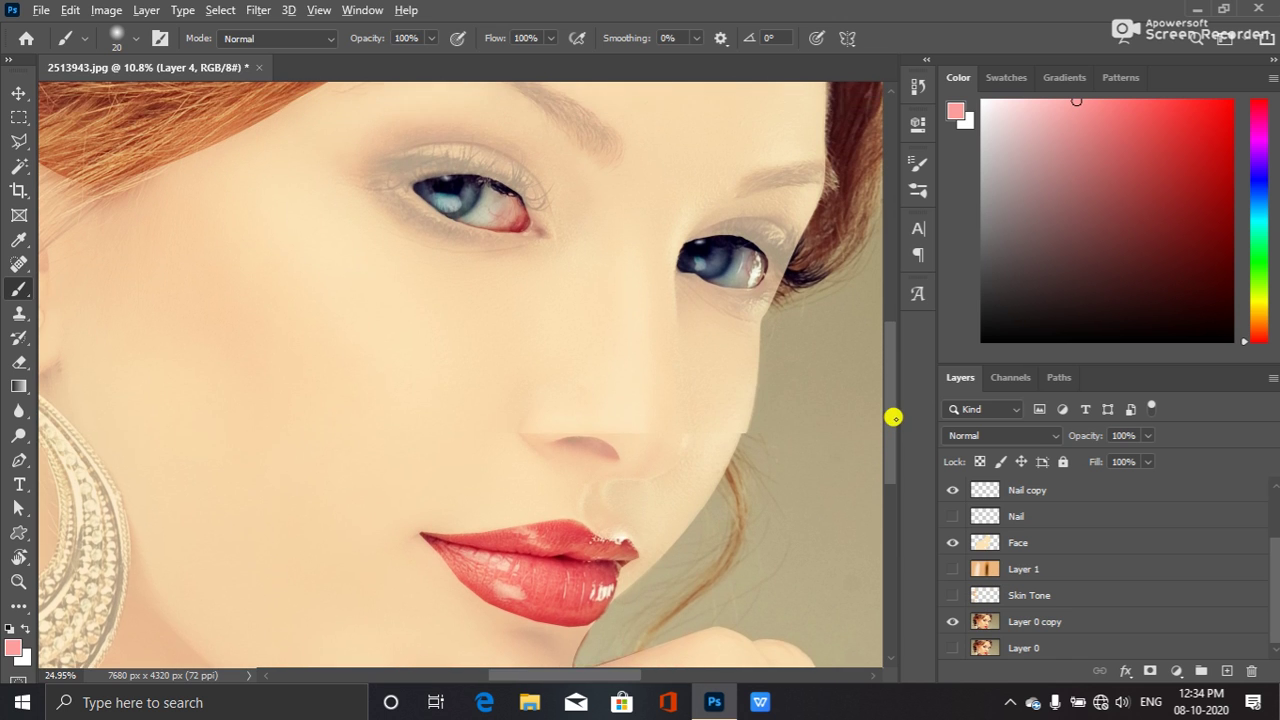
pyautogui.scroll(5, 893, 417)
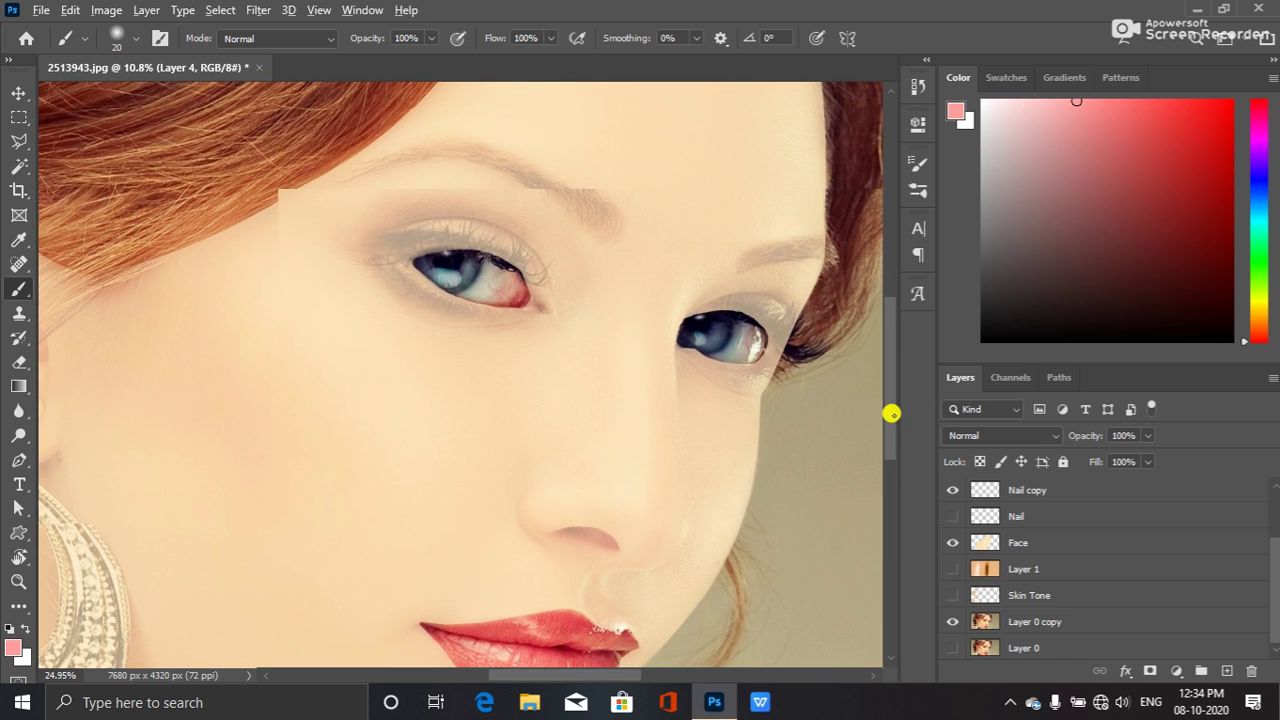
pyautogui.scroll(5, 891, 413)
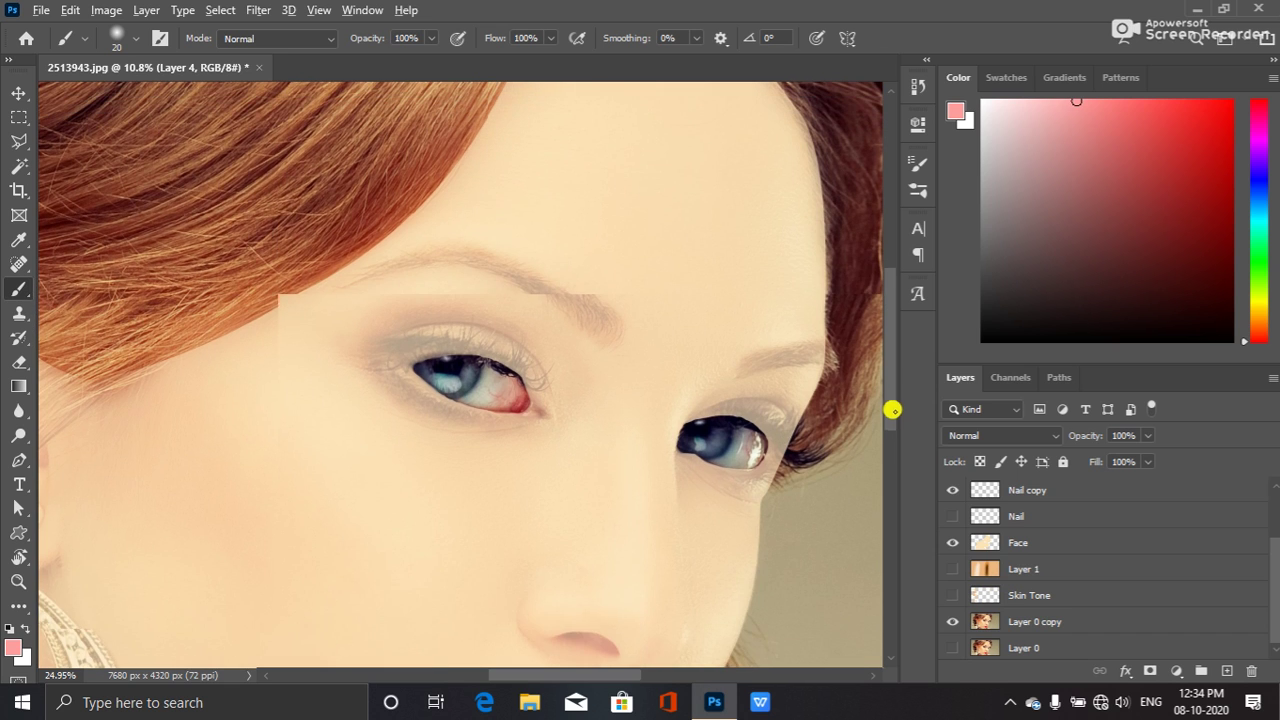
pyautogui.moveTo(891, 401); pyautogui.dragTo(898, 508)
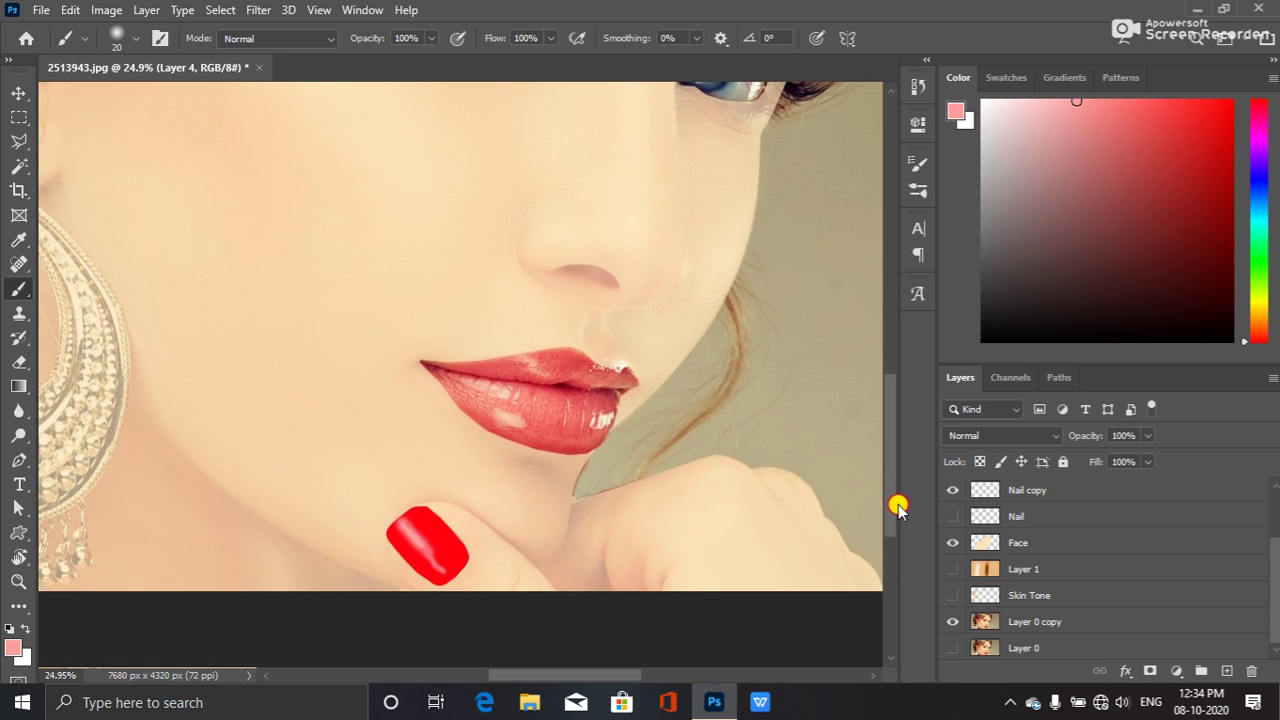
# - Load the outline of the Nail copy layer as a selection while keeping Layer 4 active
pyautogui.scroll(2, 1017, 552)
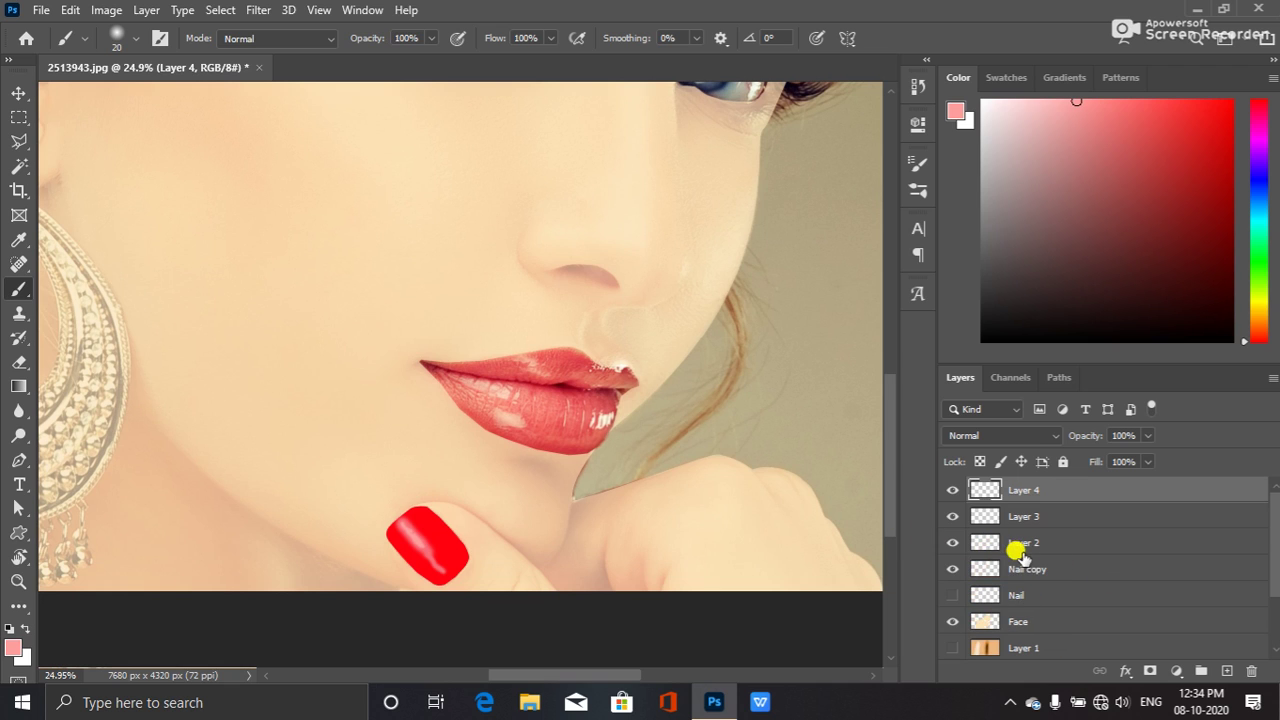
pyautogui.keyDown('ctrl'); pyautogui.click(985, 568); pyautogui.keyUp('ctrl')
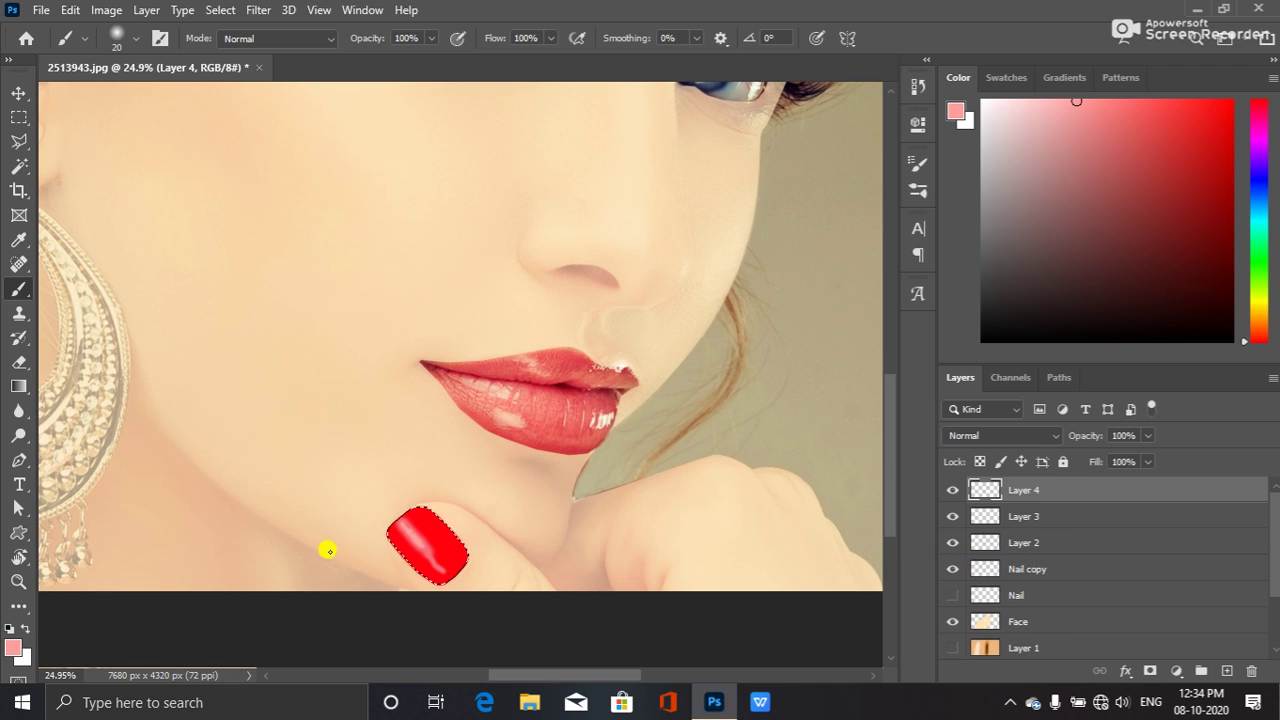
pyautogui.scroll(4, 392, 572)
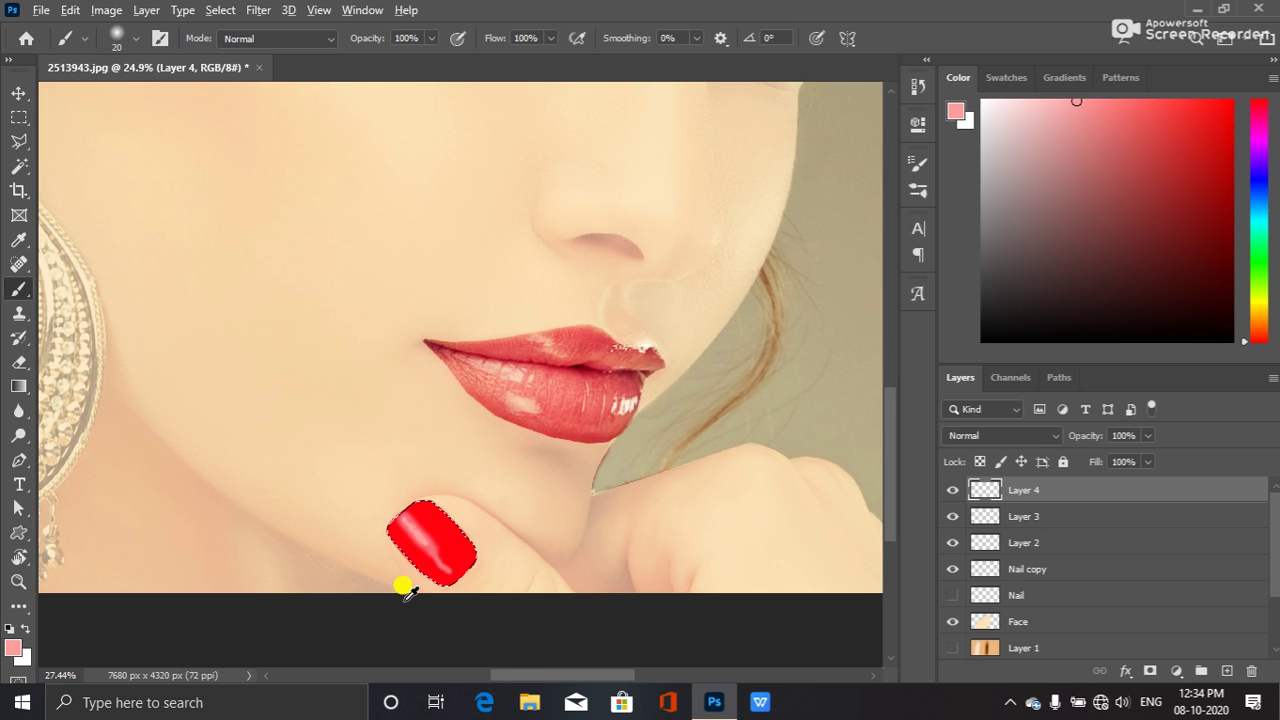
pyautogui.scroll(1, 427, 586)
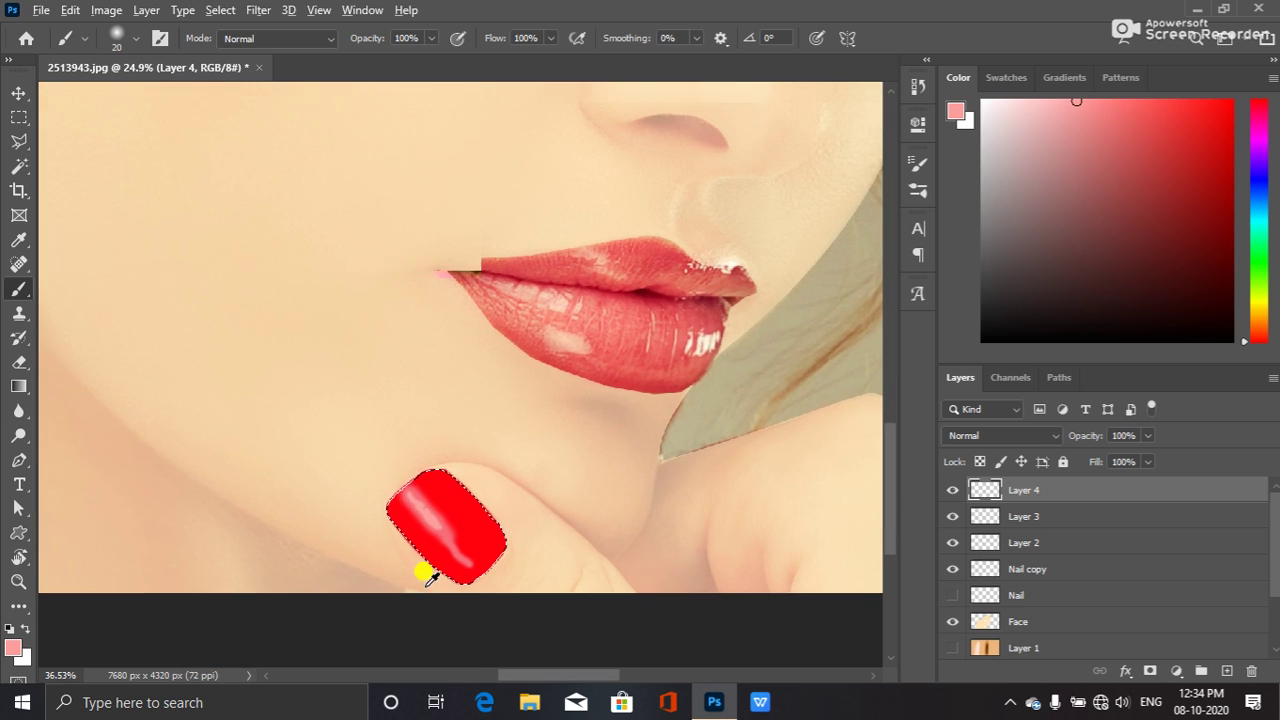
pyautogui.scroll(5, 429, 560)
pyautogui.scroll(5, 895, 463)
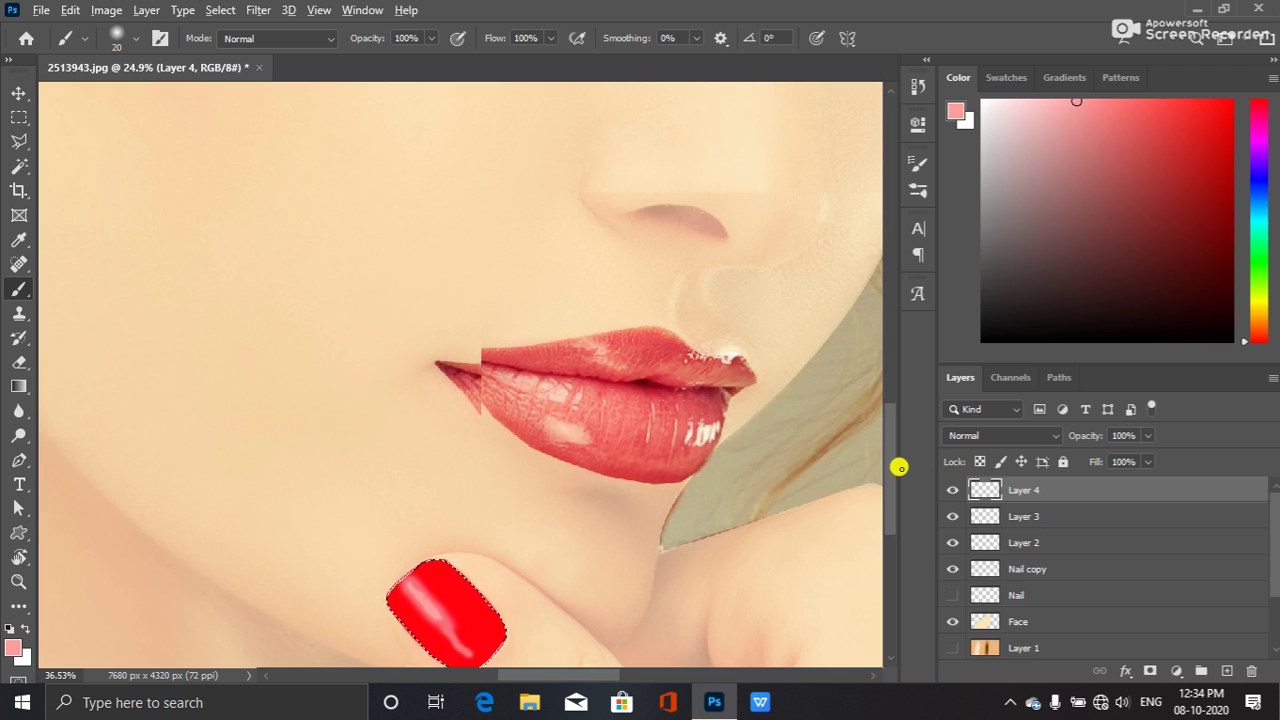
pyautogui.scroll(-5, 892, 508)
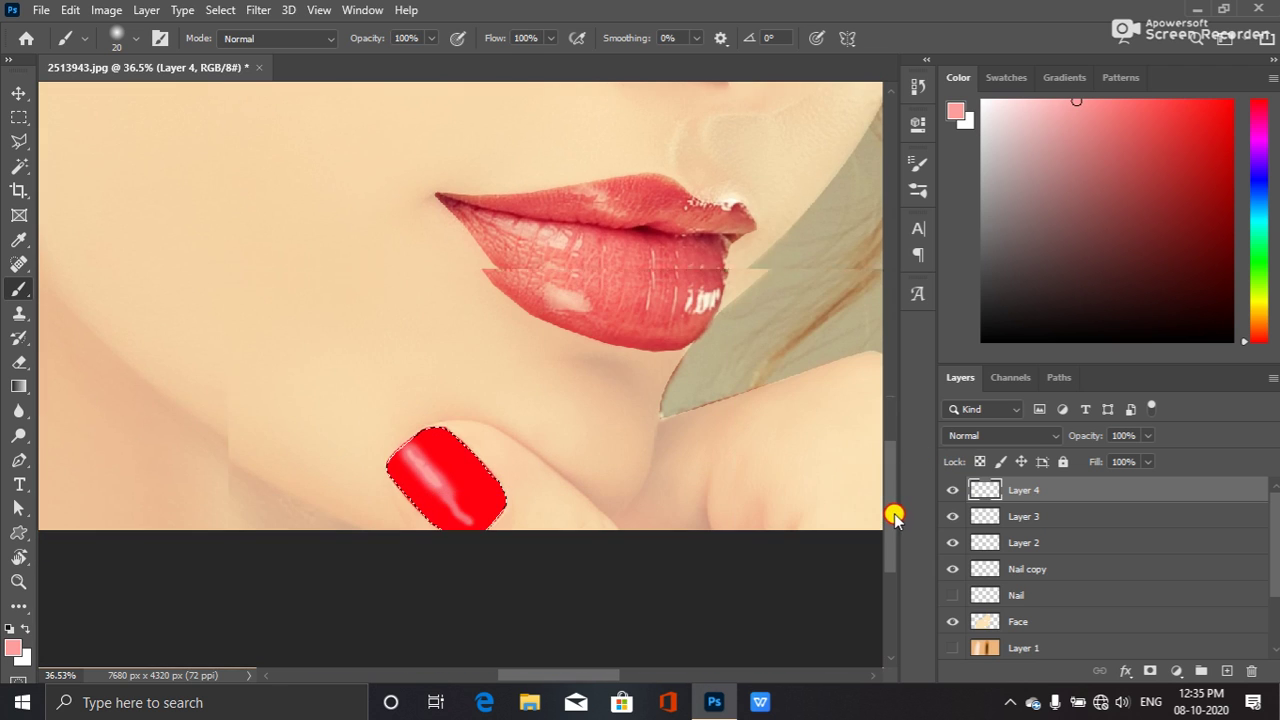
# - Set the Brush's foreground colour to a deep red slightly darker than the nail's base colour
pyautogui.rightClick(16, 293)
pyautogui.click(16, 298)
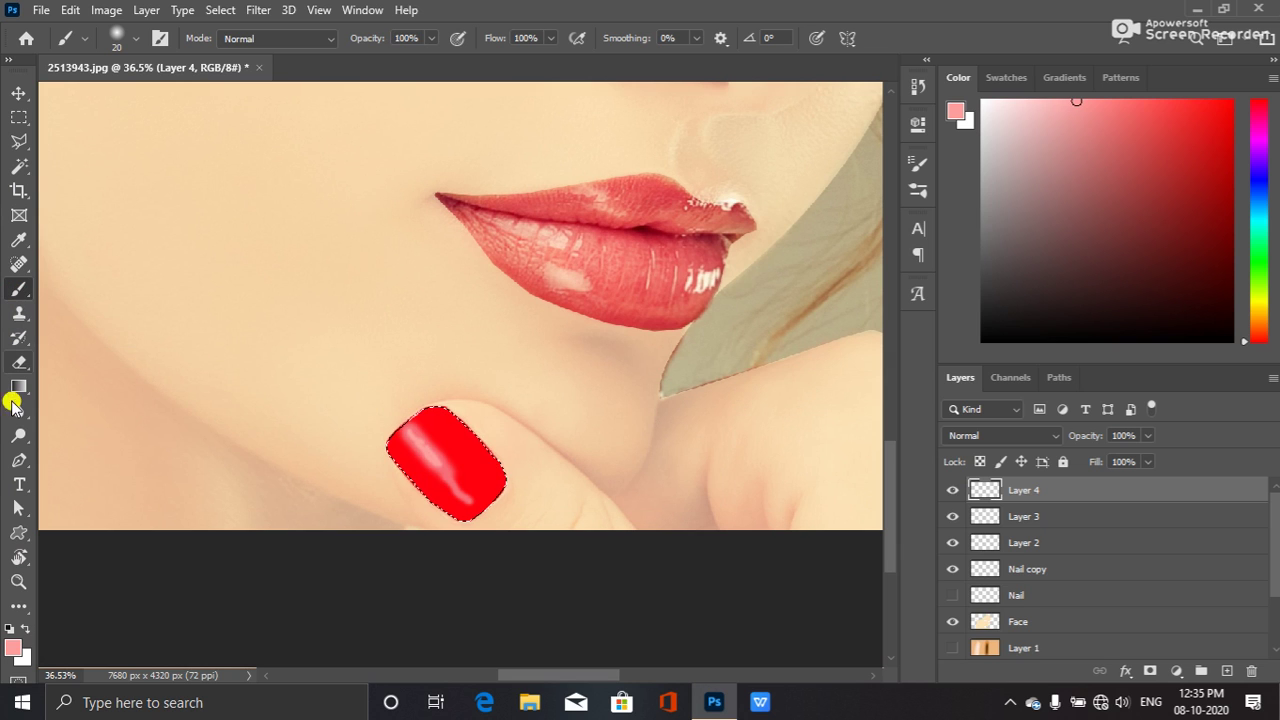
pyautogui.click(13, 650)
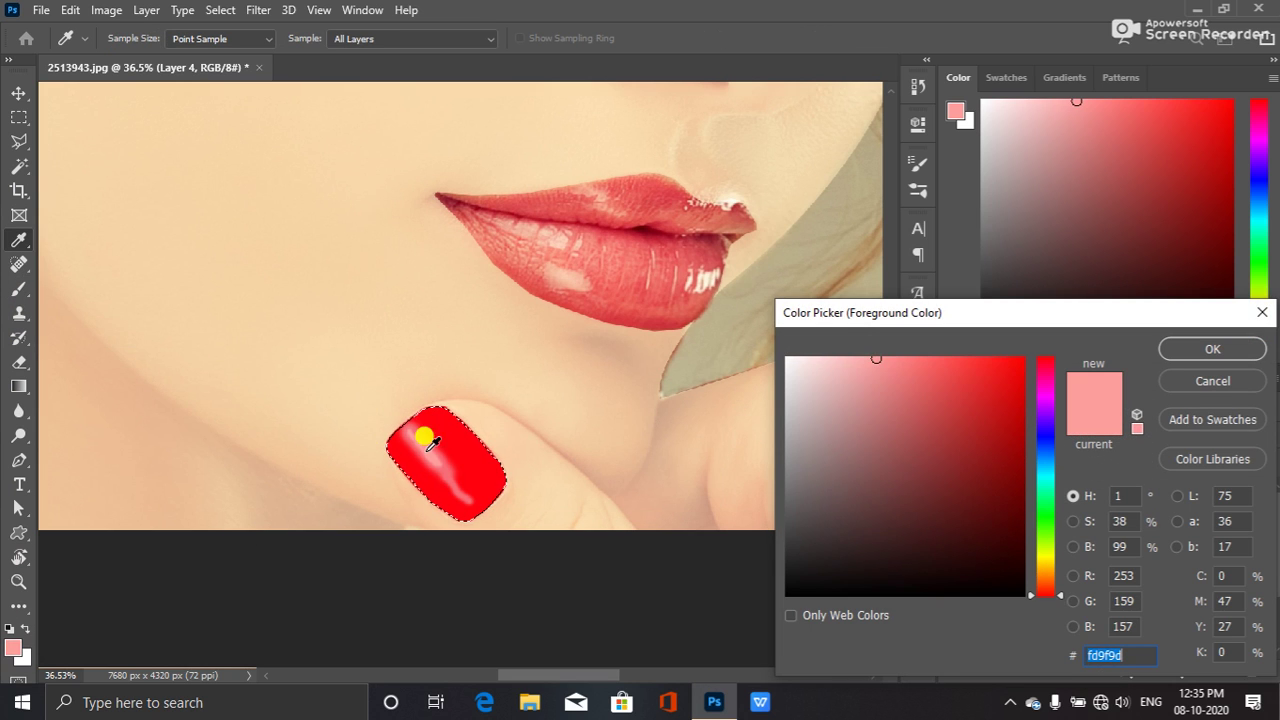
pyautogui.click(471, 430)
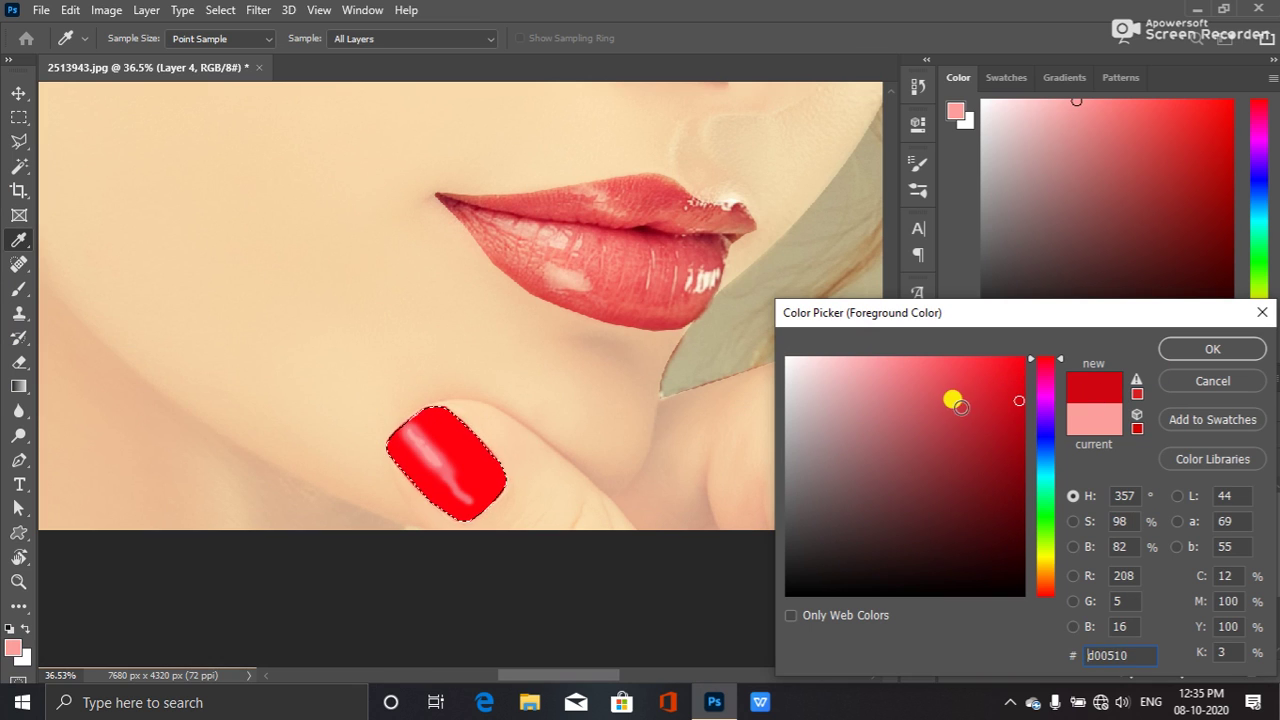
pyautogui.click(1021, 413)
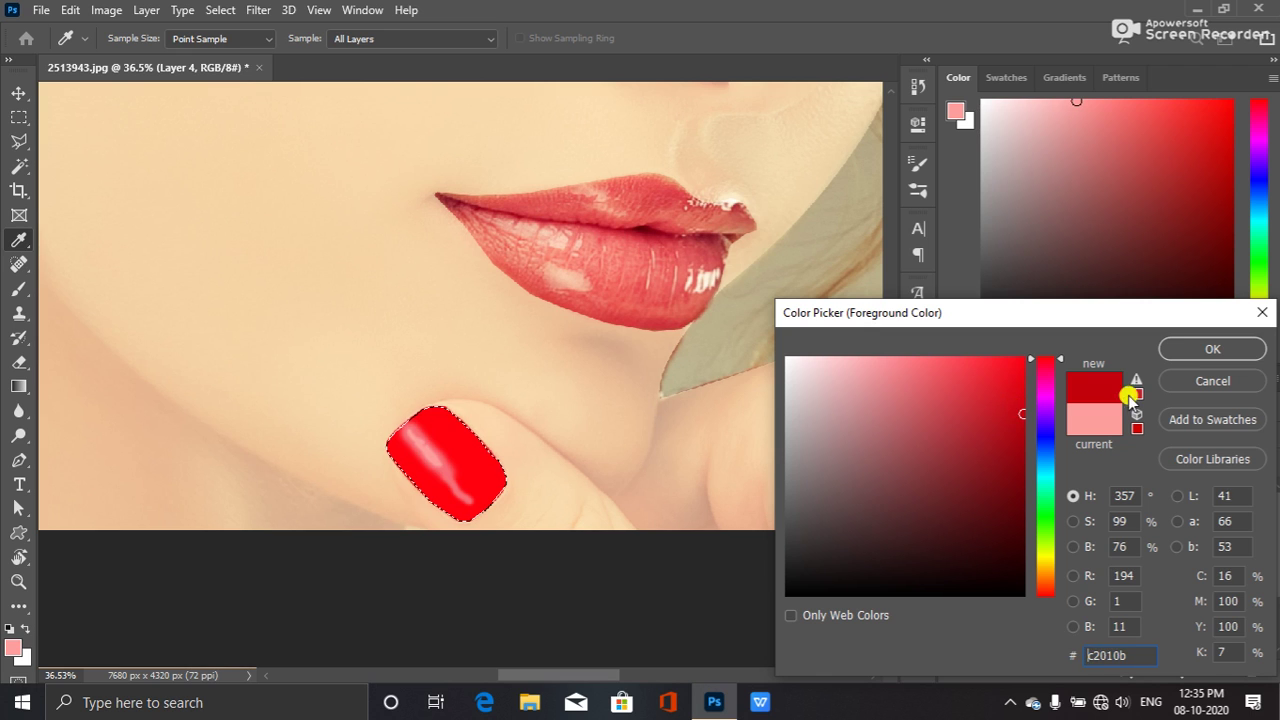
pyautogui.click(1020, 403)
pyautogui.click(1170, 346)
pyautogui.press('b')
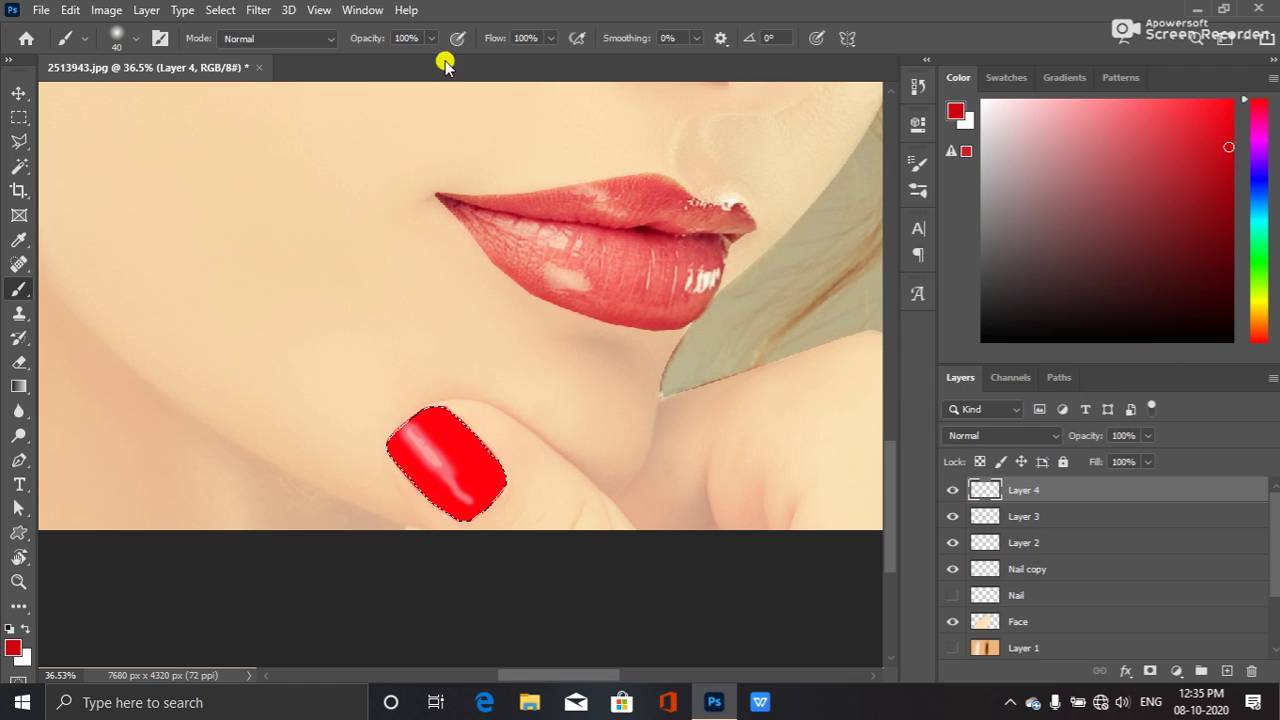
# - Shade the nail's inner edges in dark red on Layer 4 with an 80 px brush at 70% flow, and clear the selection
pyautogui.click(528, 38)
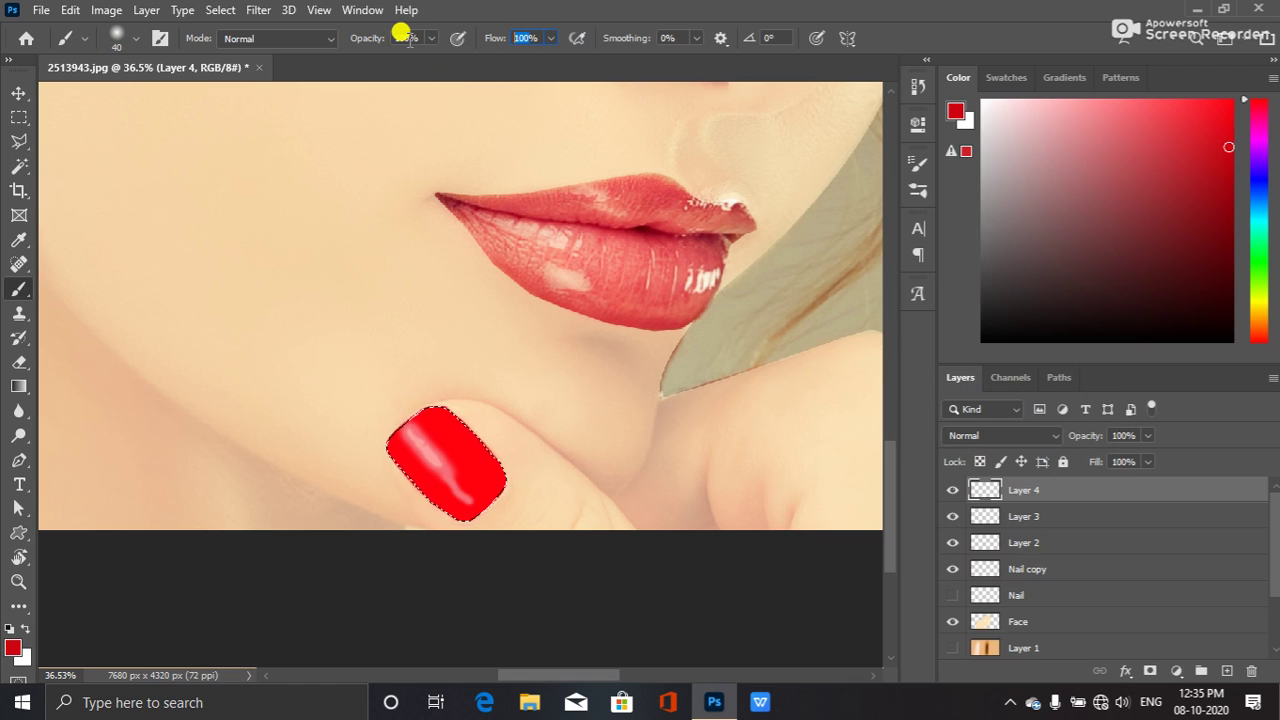
pyautogui.write('6')
pyautogui.write('70')
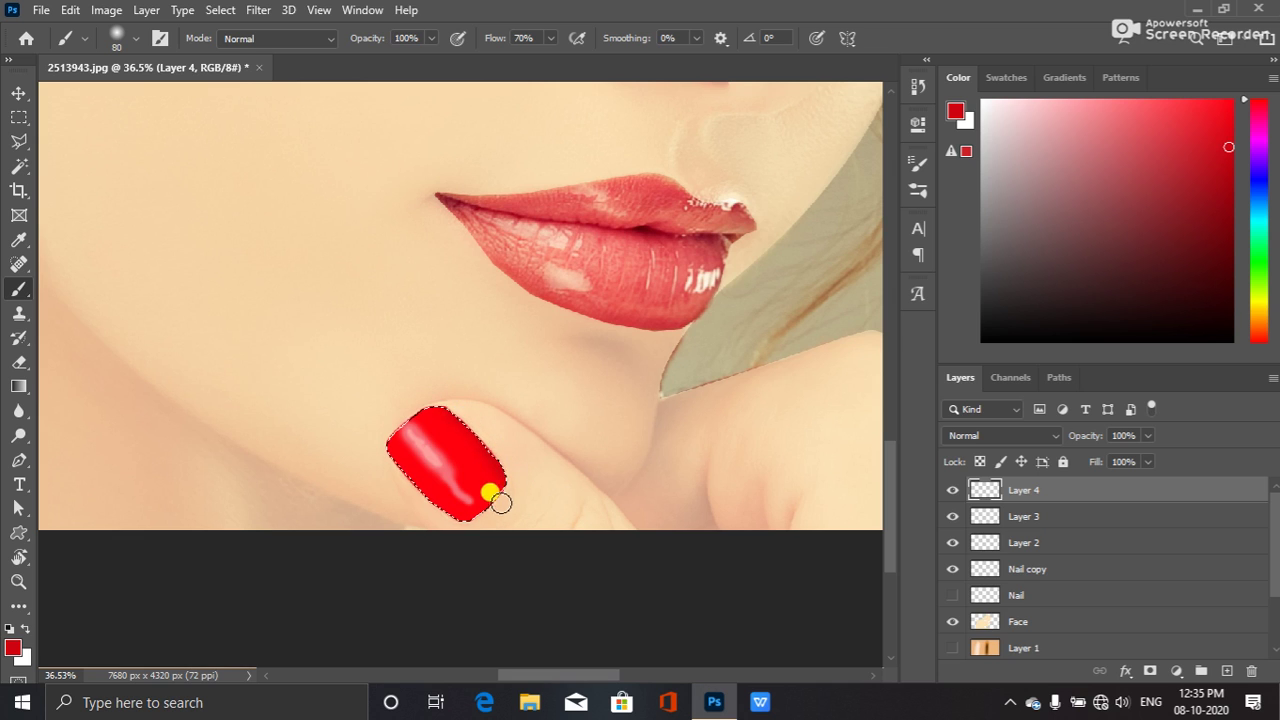
pyautogui.moveTo(500, 503)
pyautogui.mouseDown()
pyautogui.moveTo(506, 486)
pyautogui.moveTo(503, 500)
pyautogui.moveTo(462, 506)
pyautogui.moveTo(385, 466)
pyautogui.mouseUp()
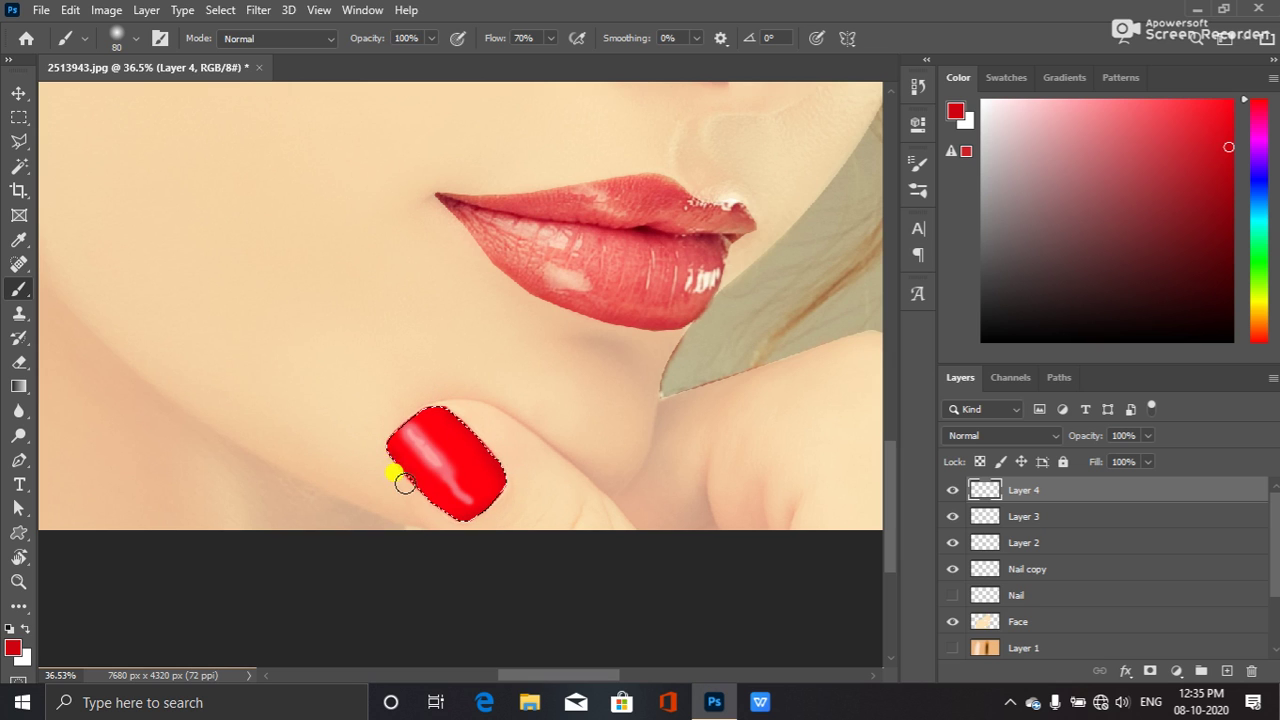
pyautogui.moveTo(421, 500)
pyautogui.mouseDown()
pyautogui.moveTo(449, 523)
pyautogui.moveTo(429, 509)
pyautogui.moveTo(496, 510)
pyautogui.moveTo(517, 449)
pyautogui.moveTo(449, 383)
pyautogui.moveTo(446, 409)
pyautogui.moveTo(537, 503)
pyautogui.moveTo(480, 517)
pyautogui.moveTo(524, 471)
pyautogui.mouseUp()
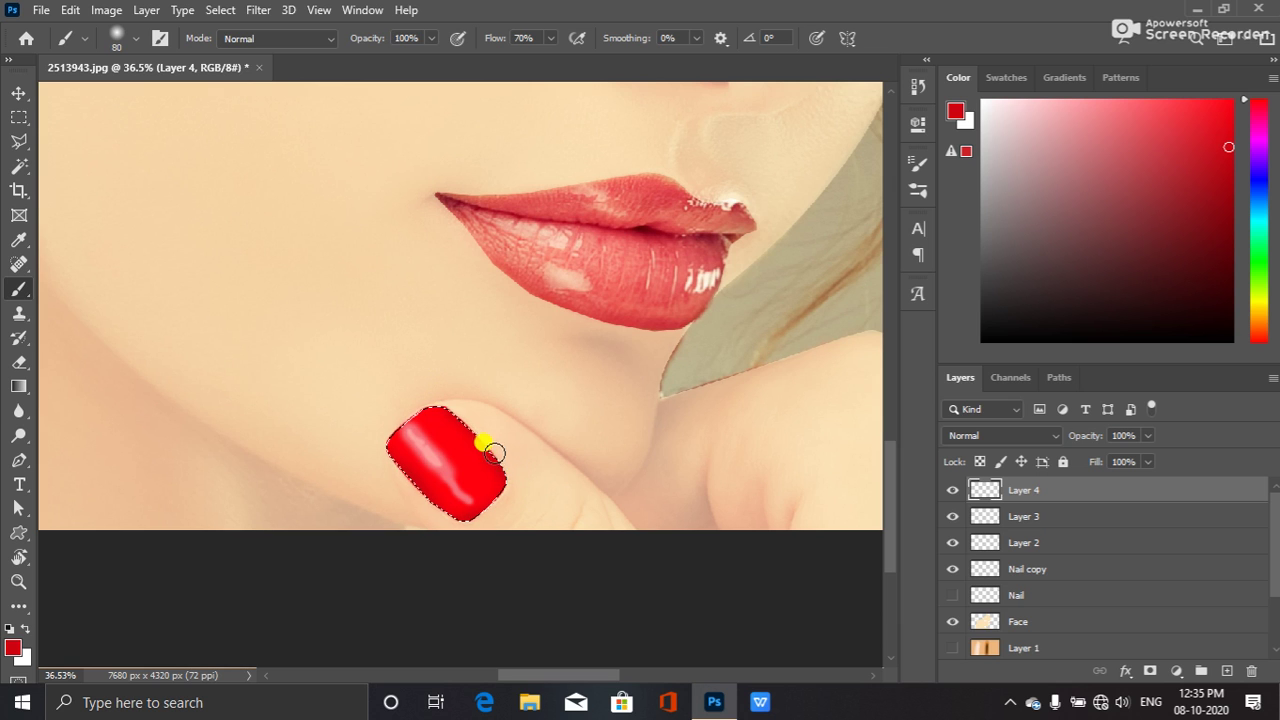
pyautogui.hotkey('ctrl', 'd')
# - Examine the whole portrait, comparing it with Layer 4 and the Face layer each hidden and shown
pyautogui.scroll(-1, 515, 492)
pyautogui.scroll(-4, 515, 487)
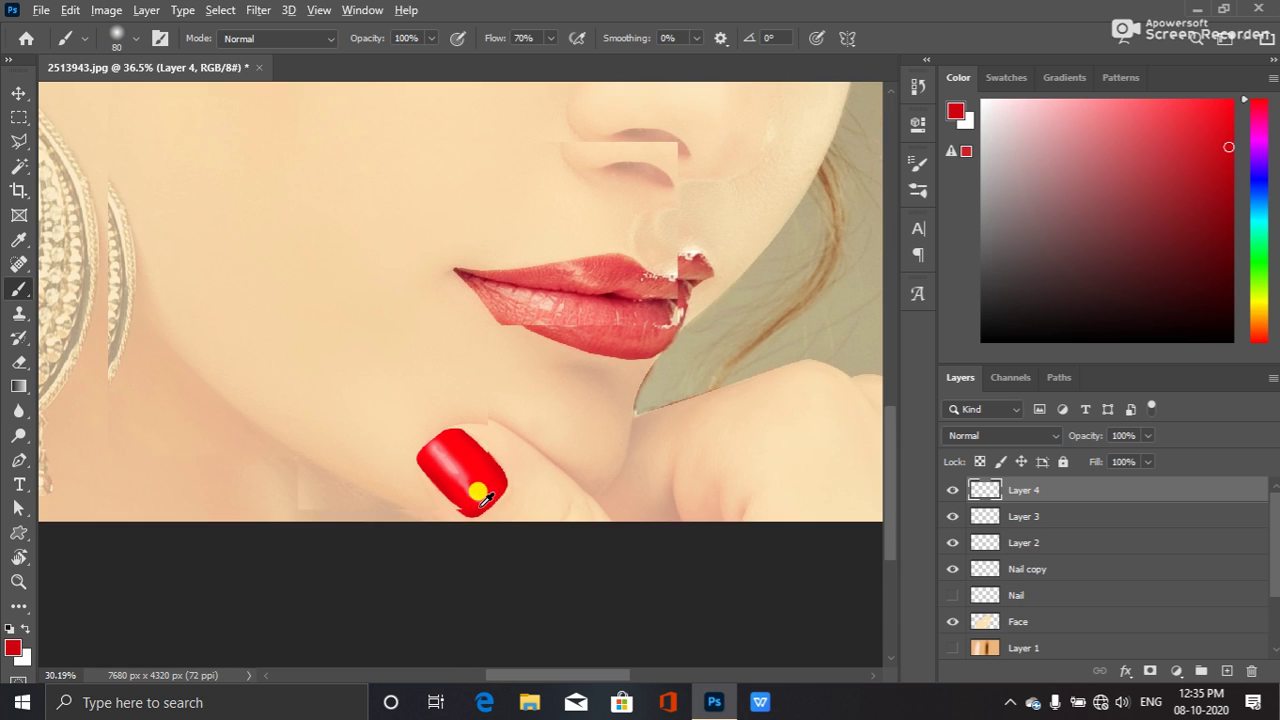
pyautogui.scroll(-4, 452, 531)
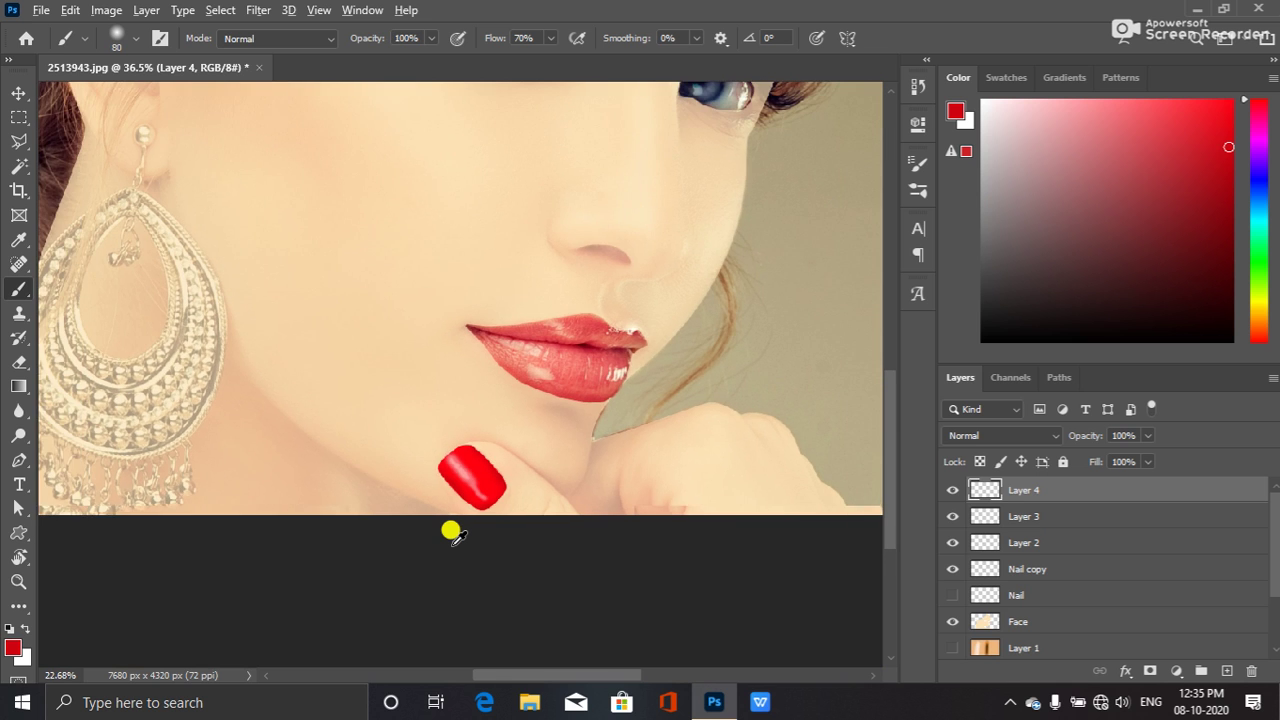
pyautogui.scroll(-4, 452, 531)
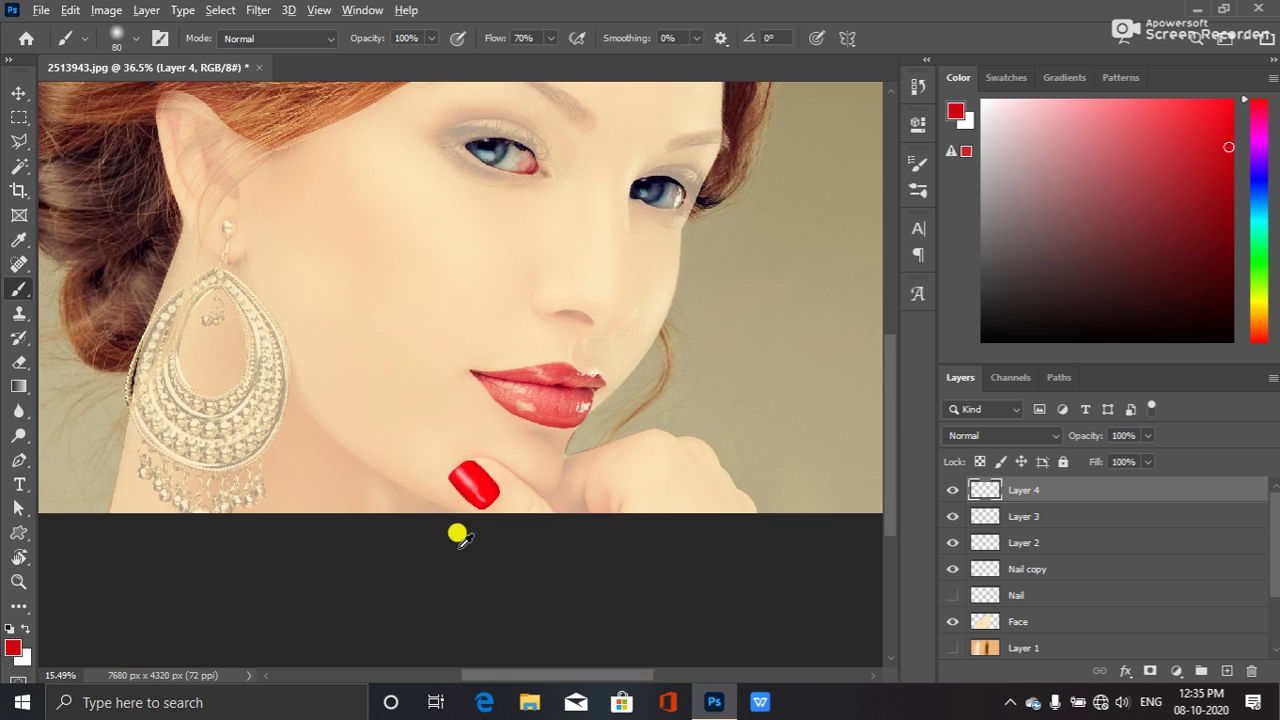
pyautogui.scroll(-5, 458, 533)
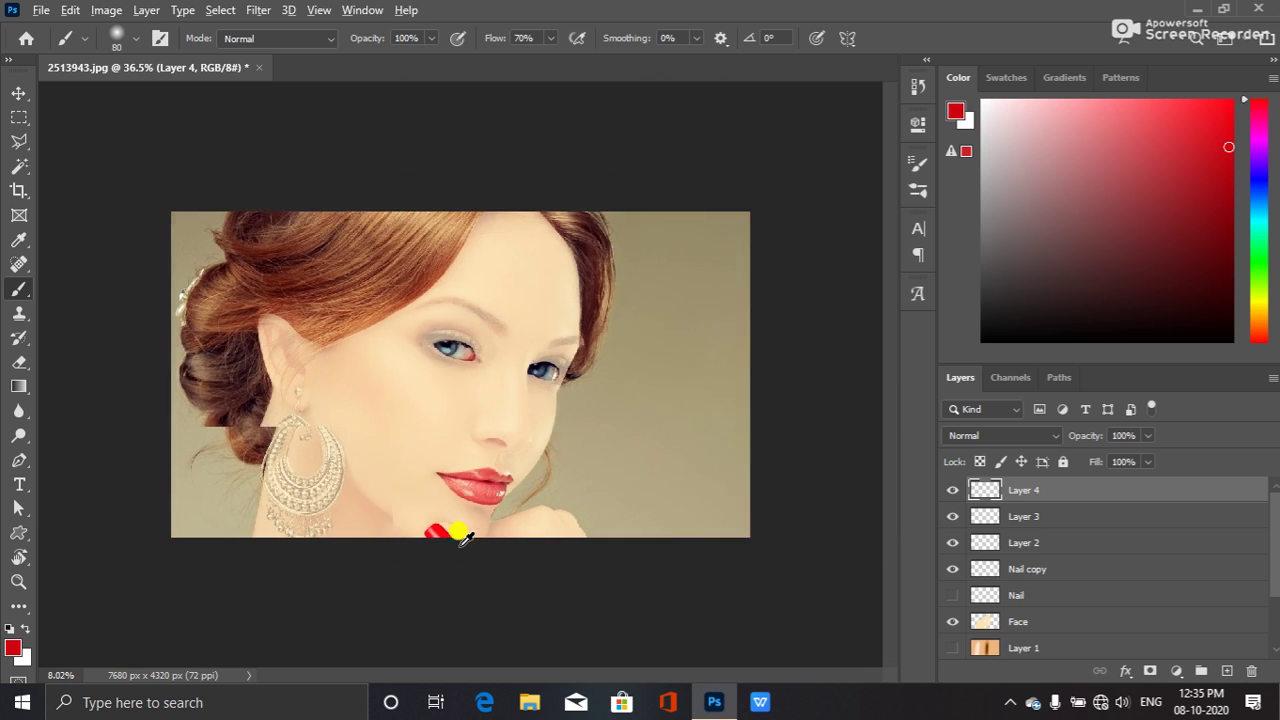
pyautogui.scroll(3, 398, 471)
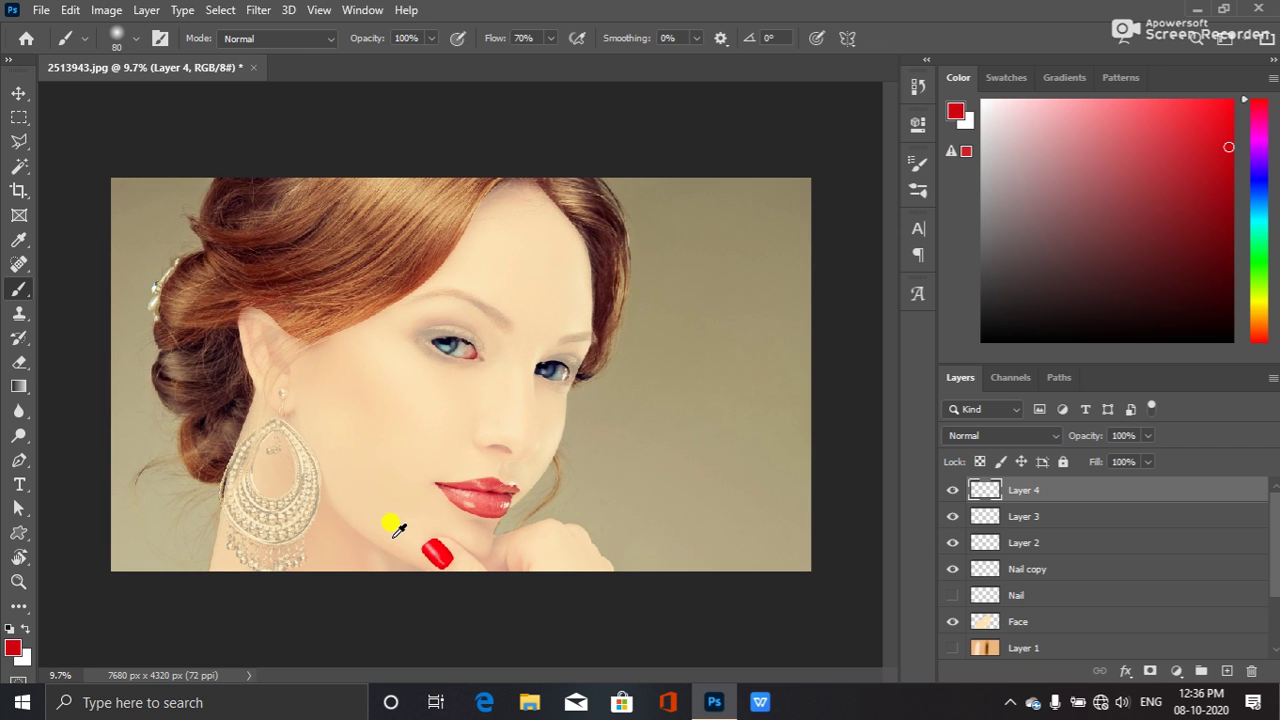
pyautogui.click(951, 490)
pyautogui.click(951, 490)
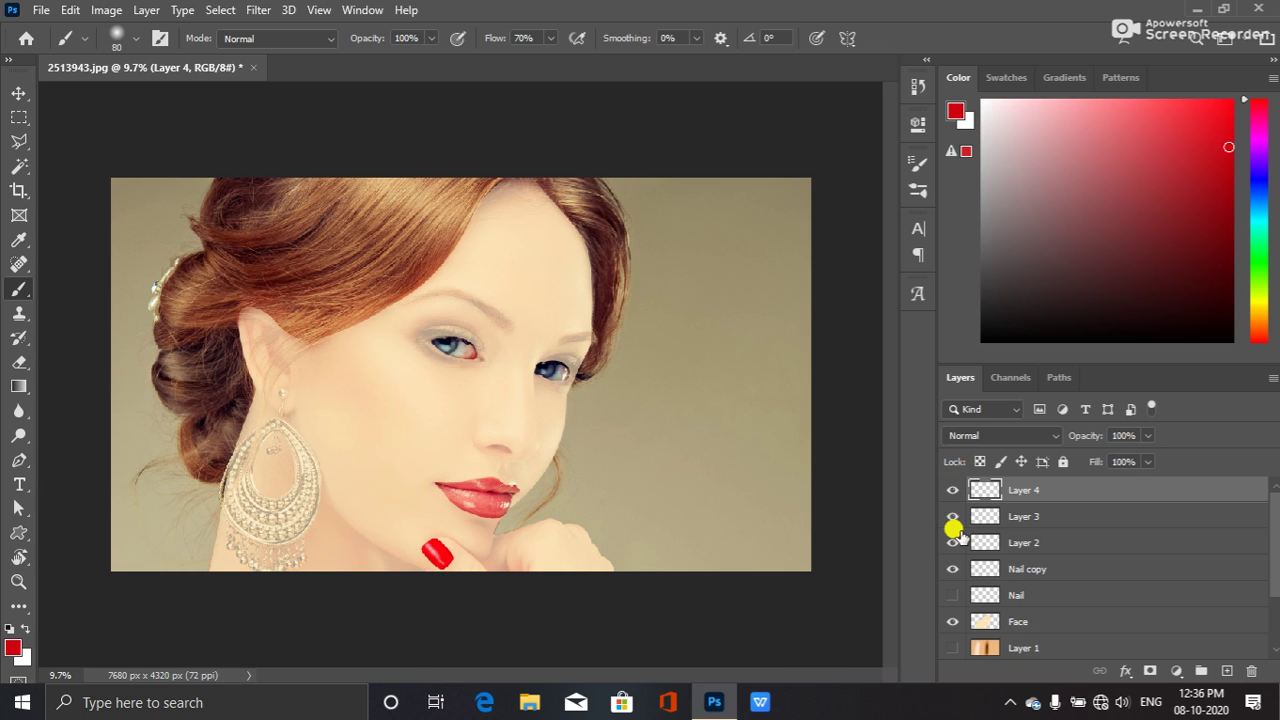
pyautogui.click(951, 621)
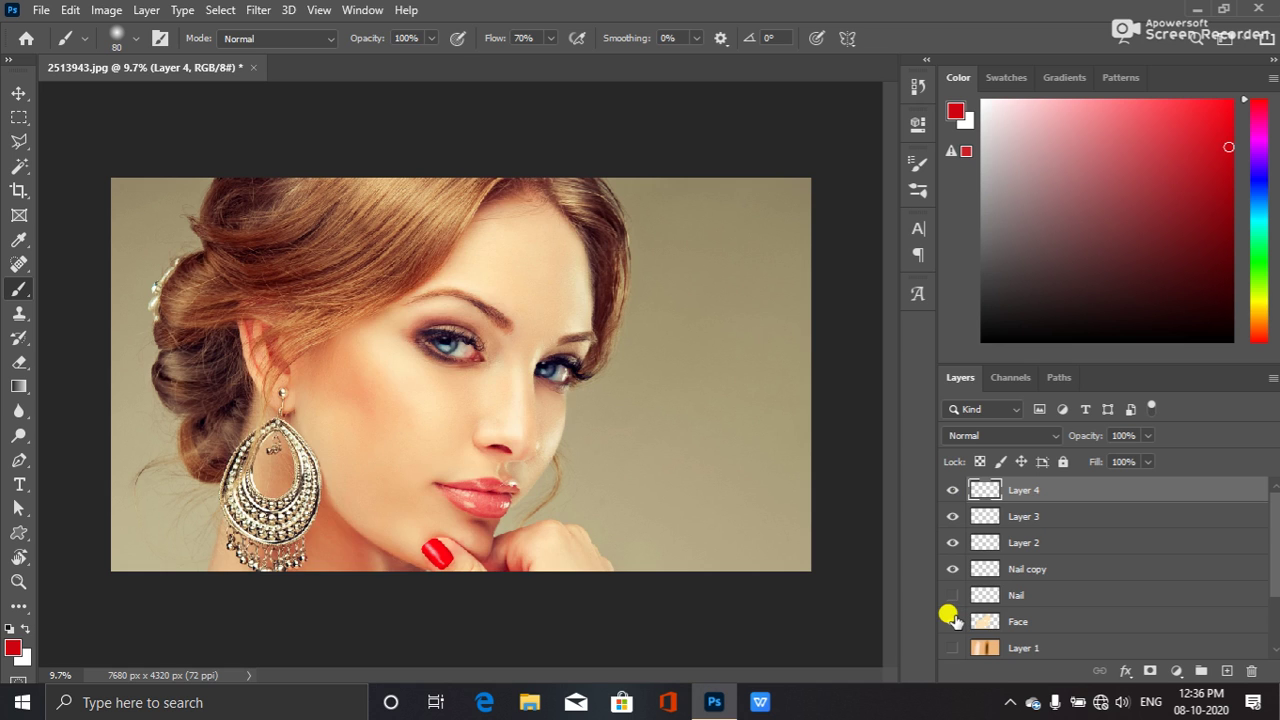
pyautogui.click(951, 621)
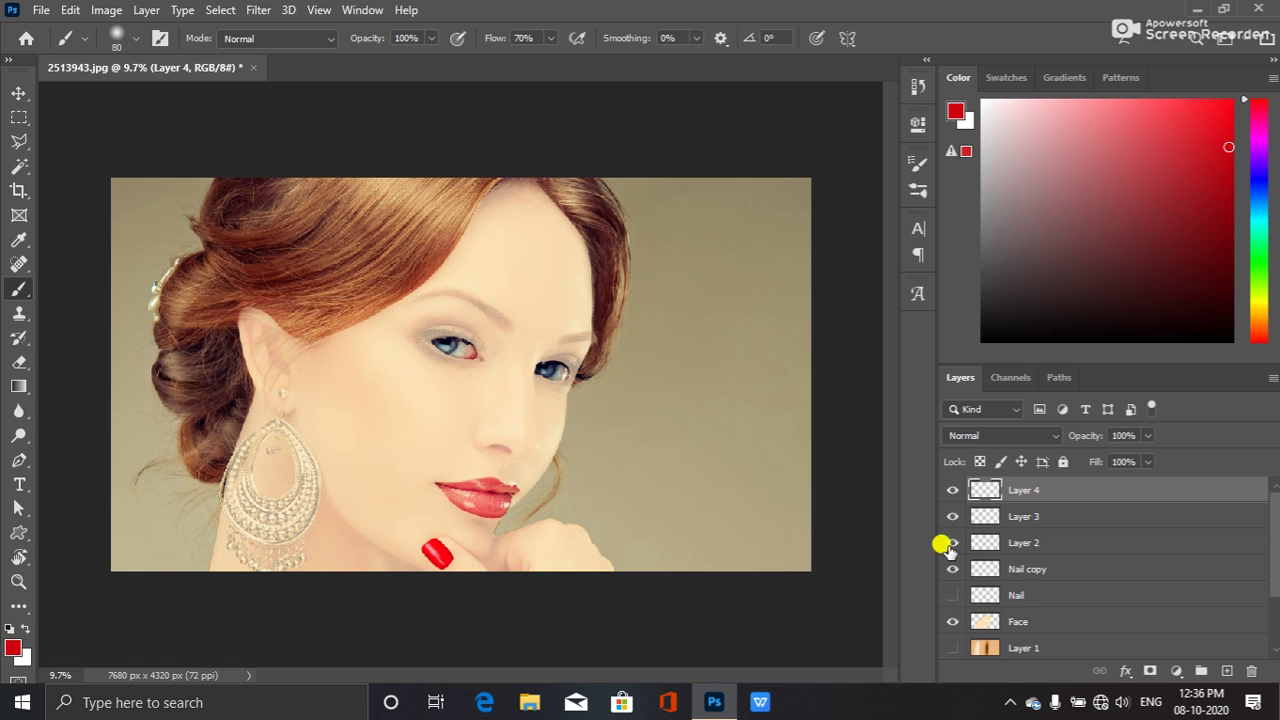